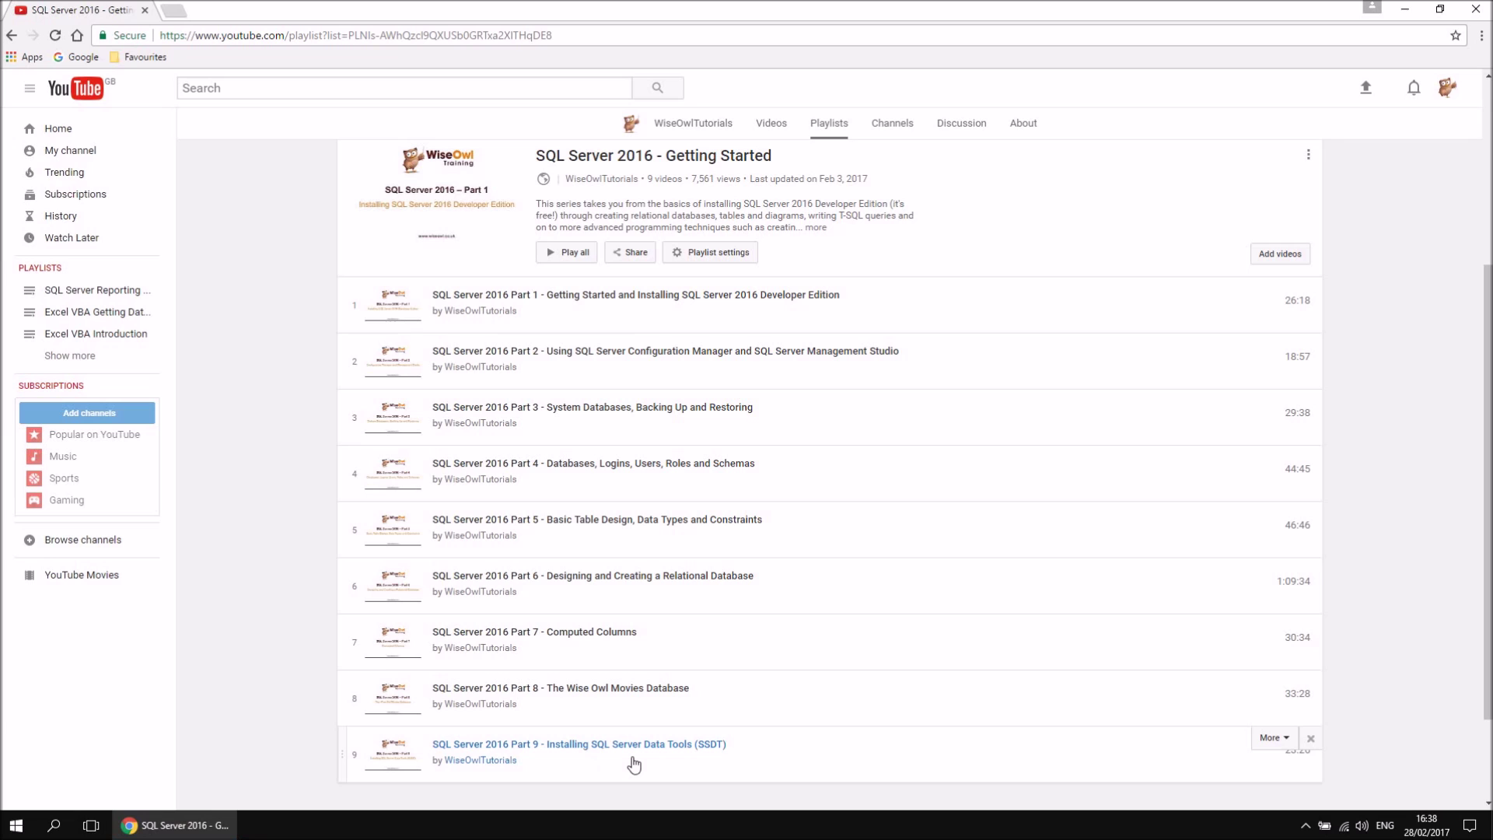
Switch to the SQL Server 2016 Visual Studio and create a Business Intelligence Report Server Project named Movies.
left_click(14, 835)
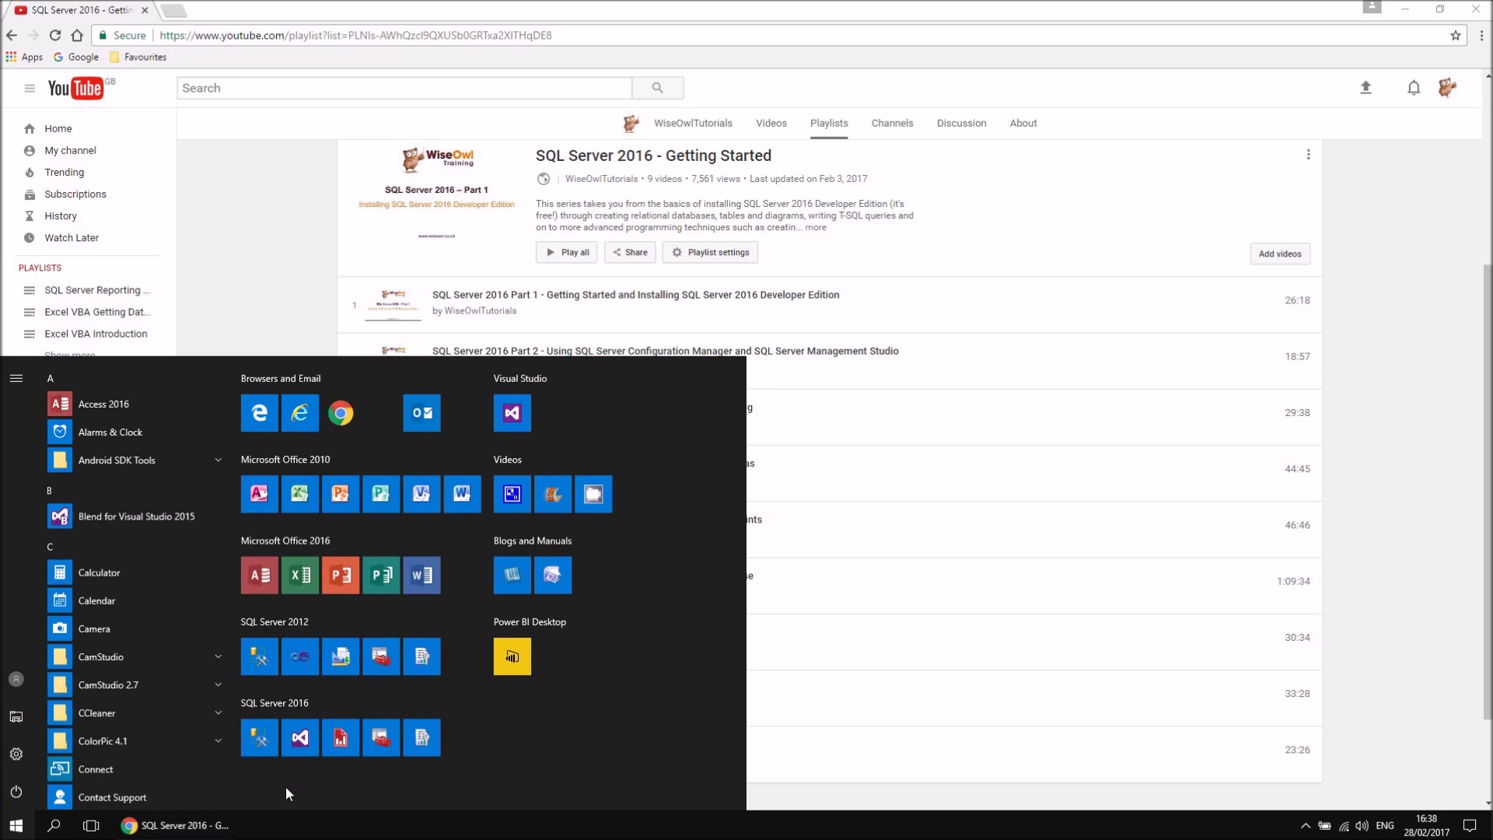
left_click(300, 740)
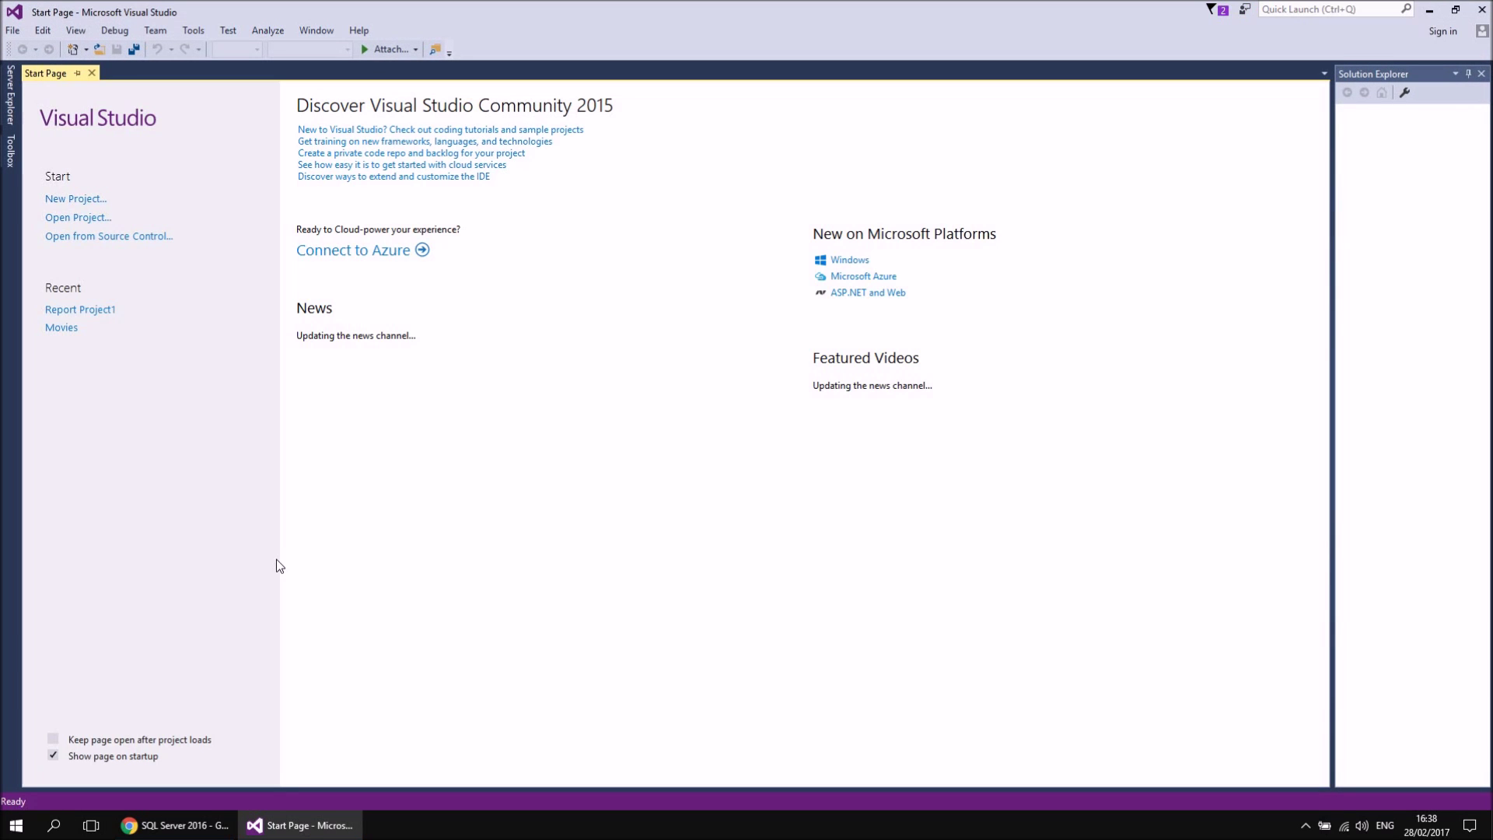
left_click(72, 202)
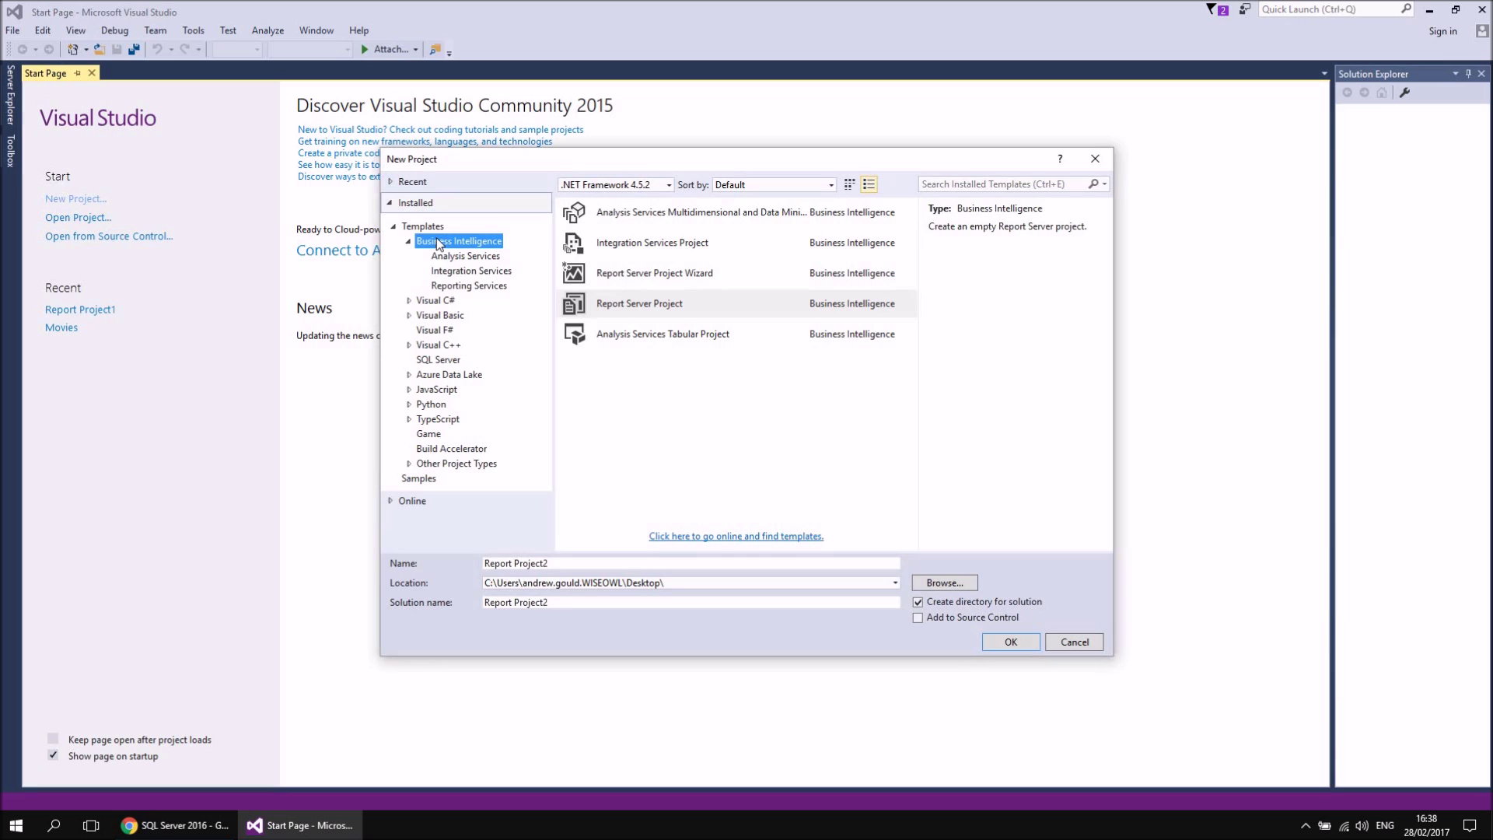
left_click(688, 308)
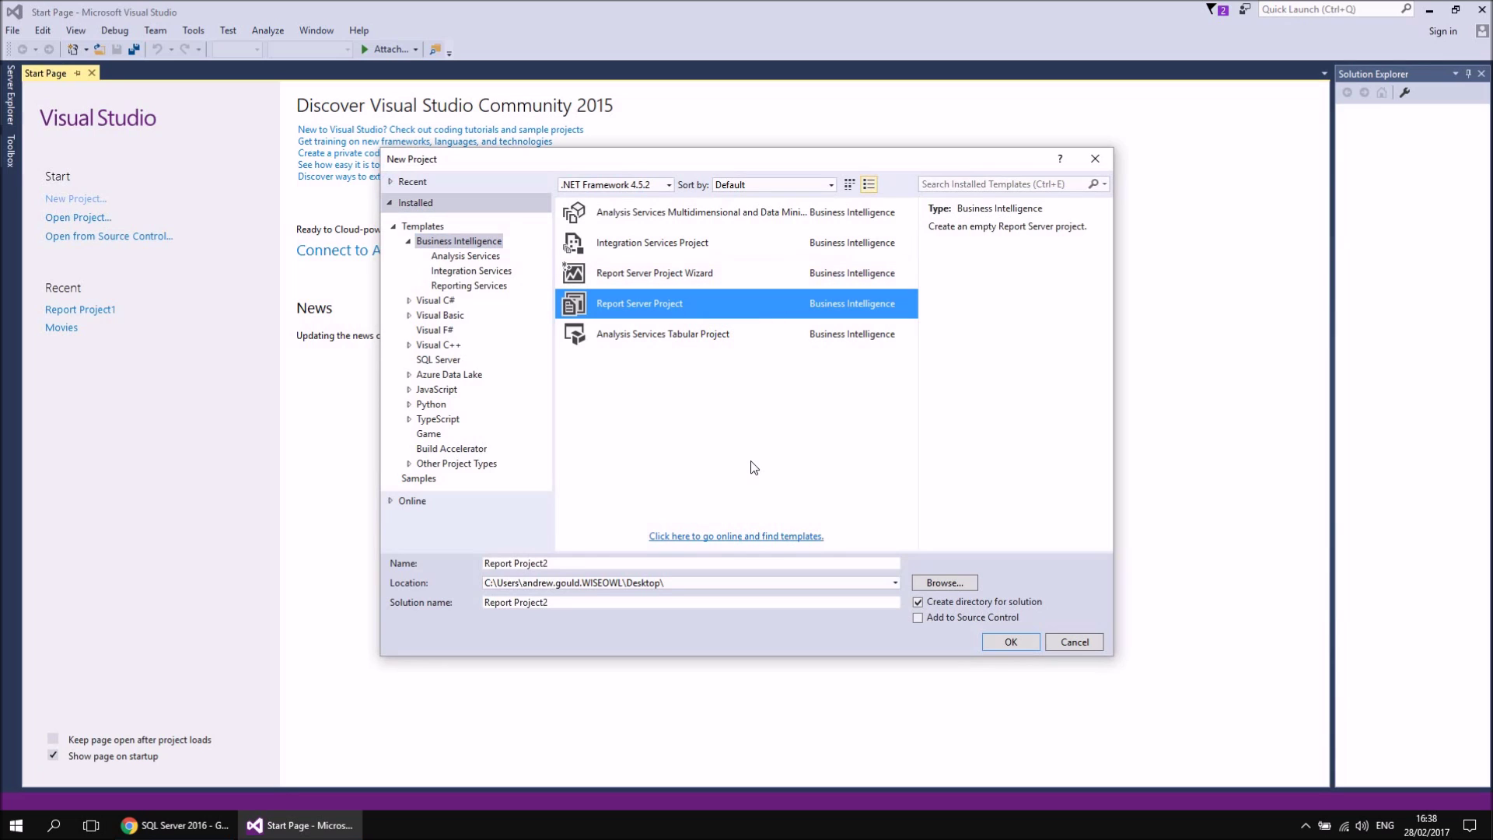
left_click_drag(567, 564, 483, 564)
type("Mov")
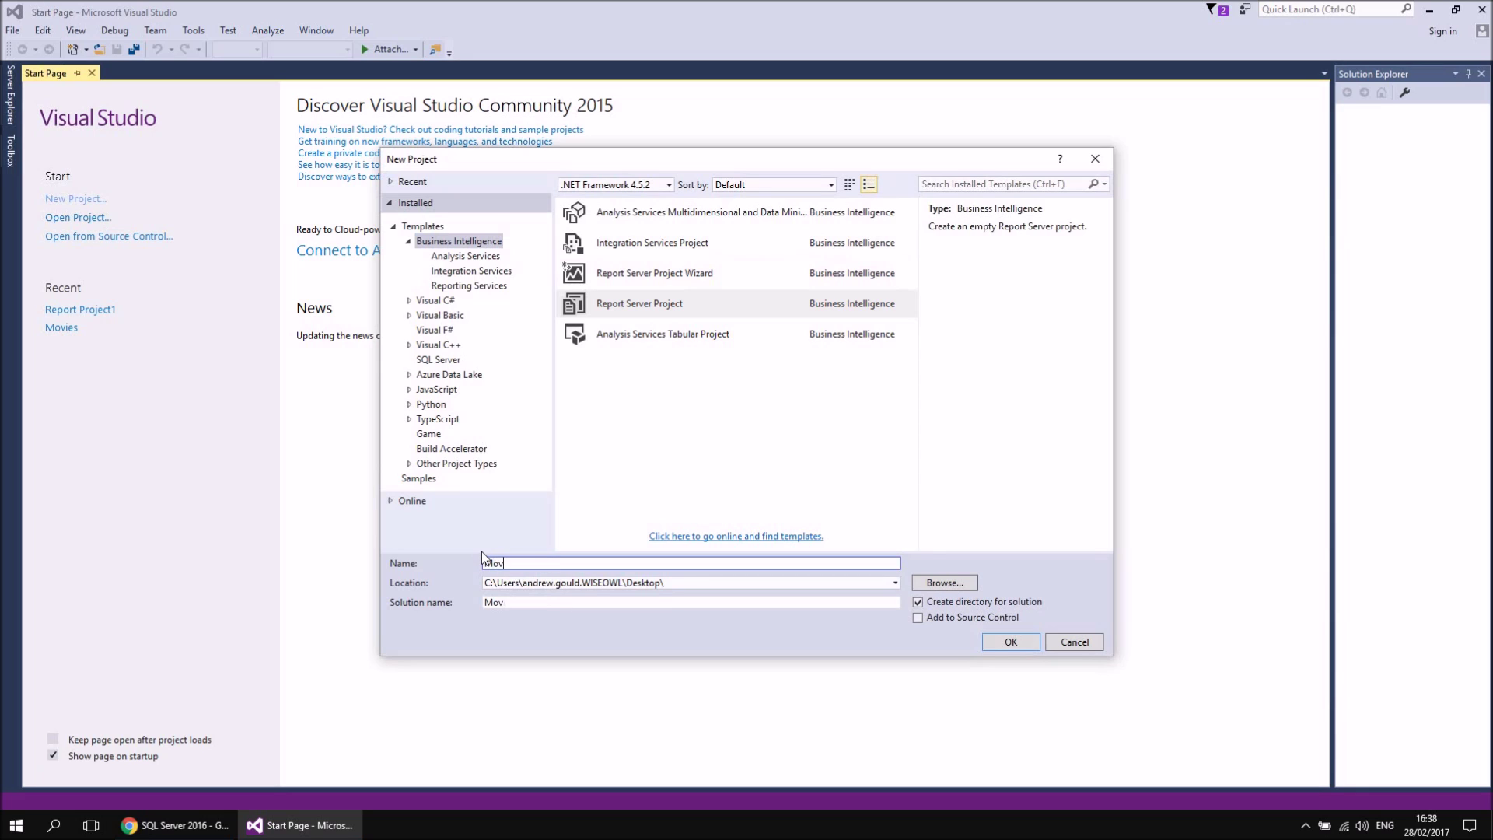
type("ies")
left_click(1011, 641)
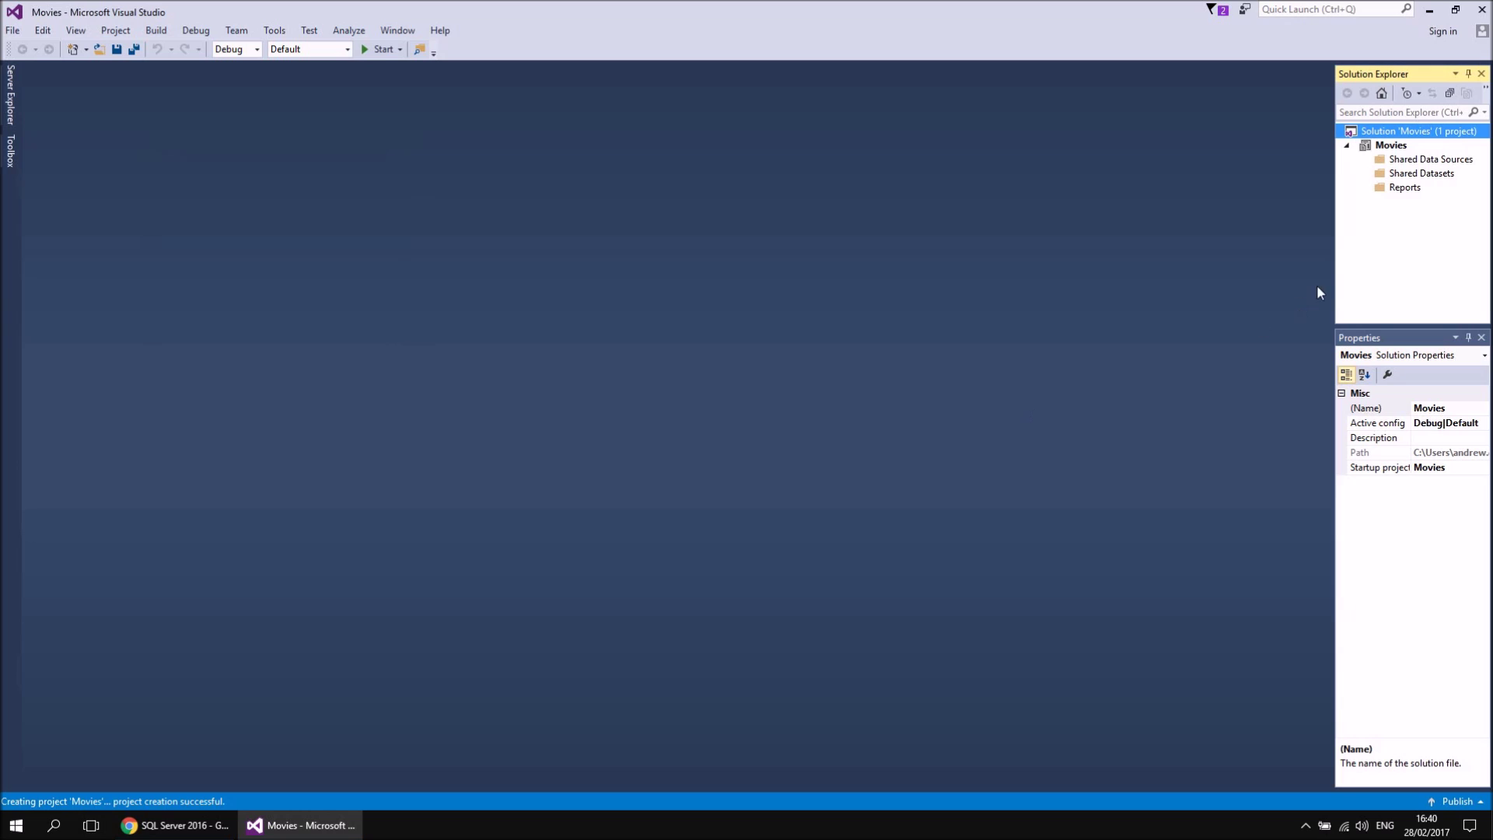
Add a new empty report, Report1.rdl, to the project's Reports folder using the Report template.
right_click(1400, 195)
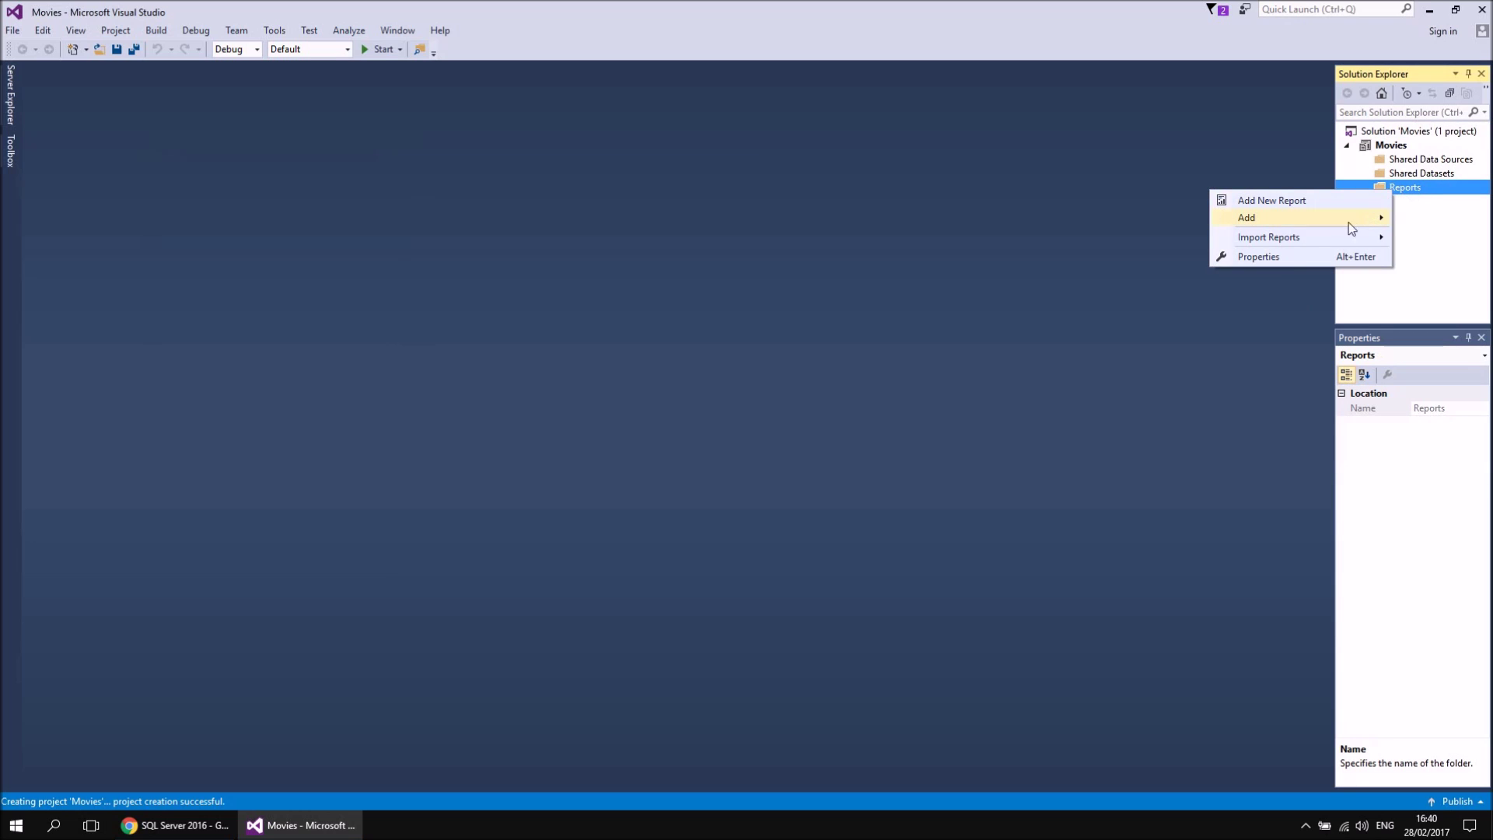
mouse_move(1348, 220)
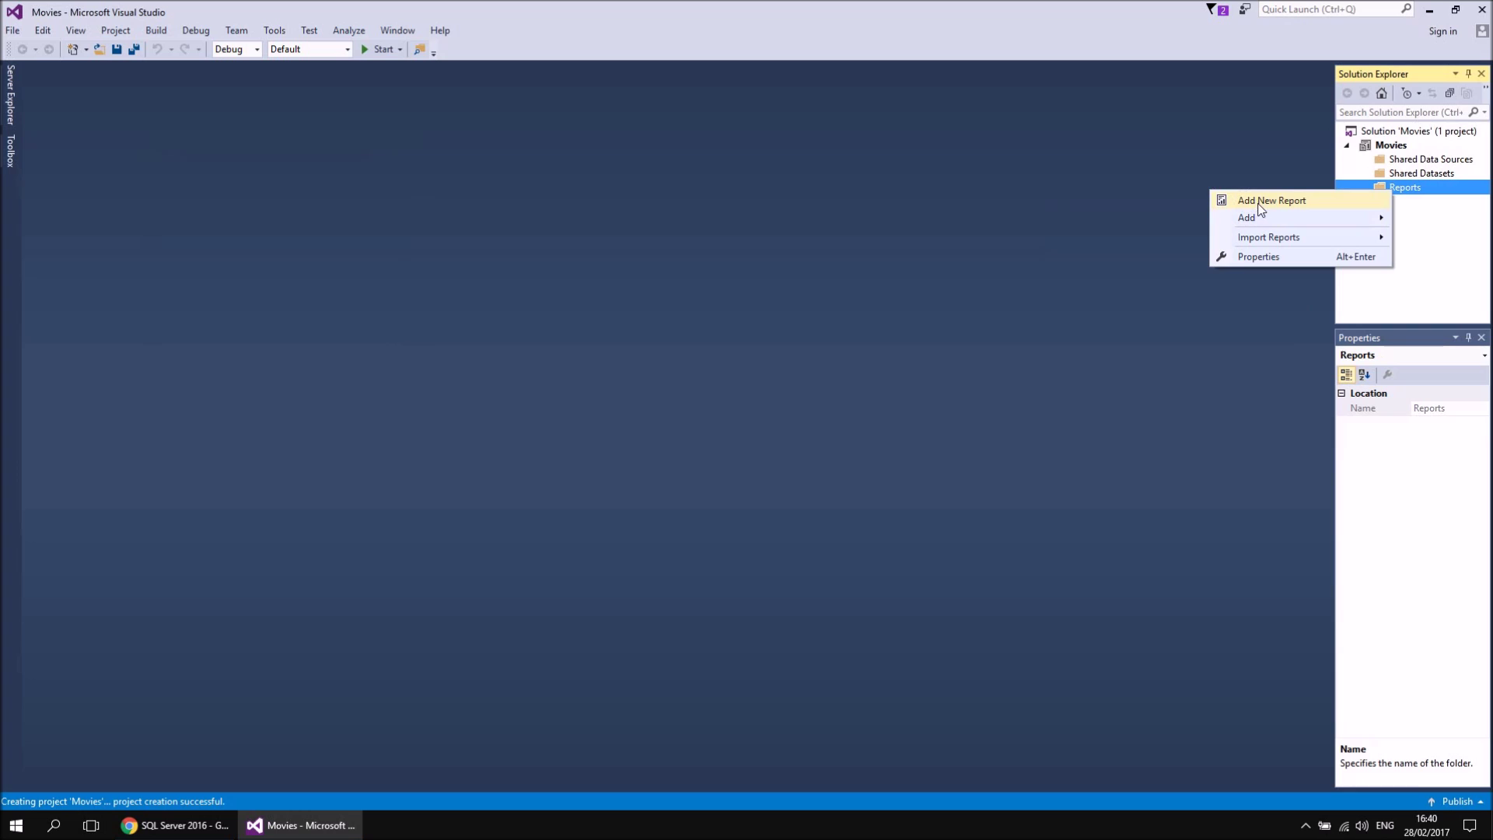
mouse_move(1259, 221)
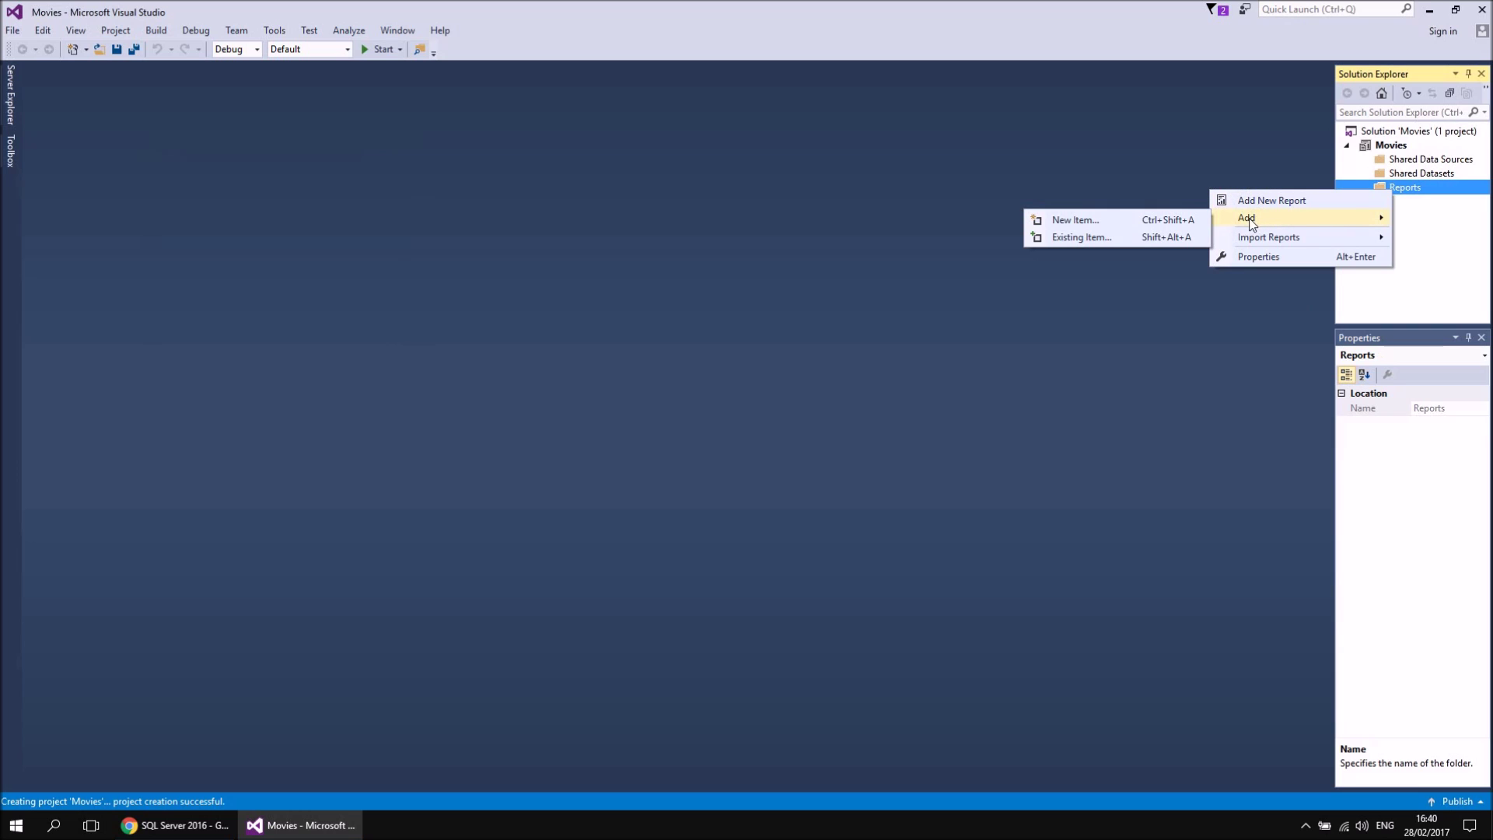
left_click(1137, 223)
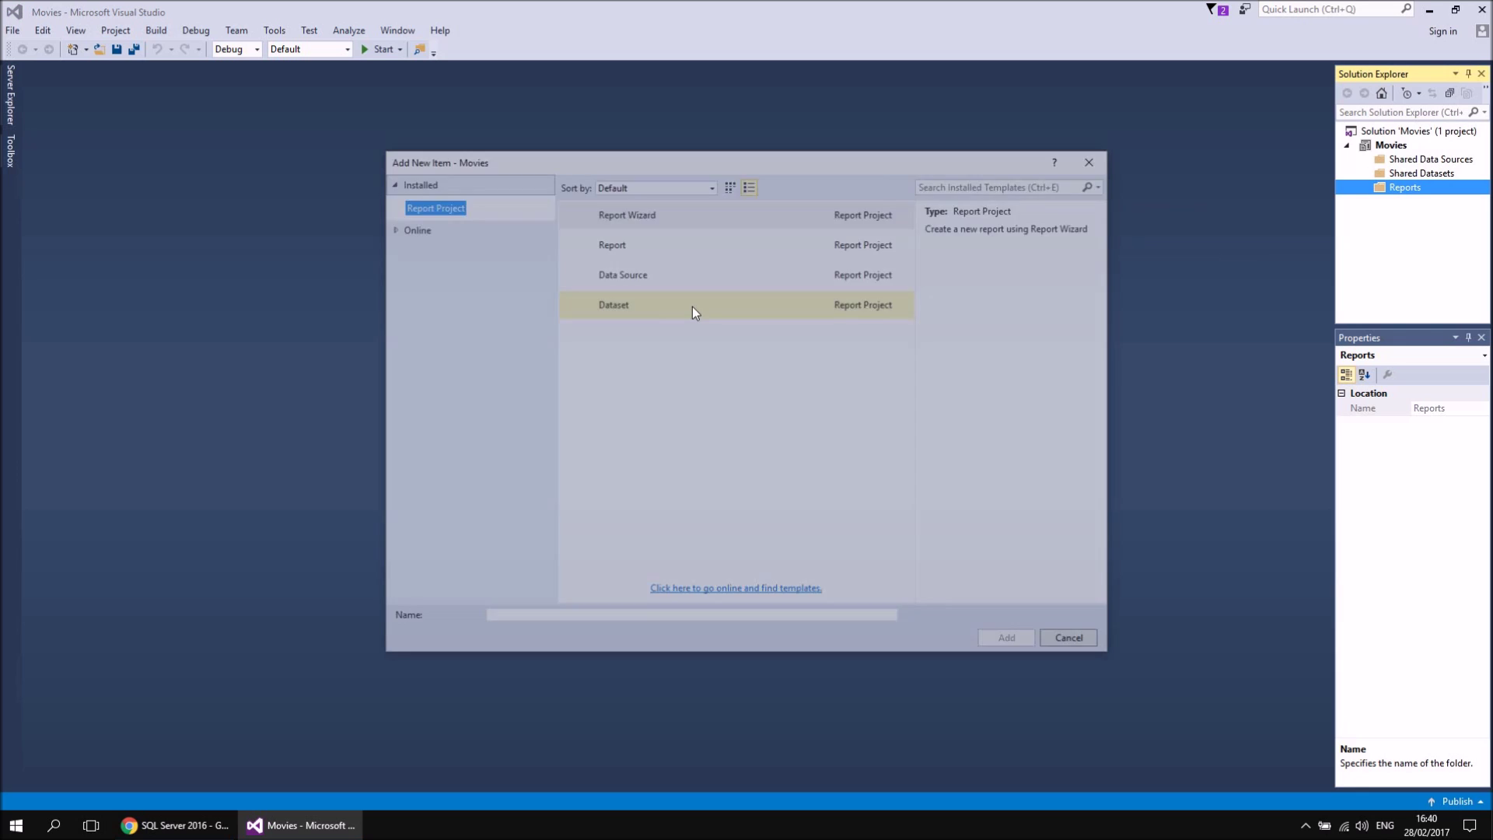
left_click(639, 247)
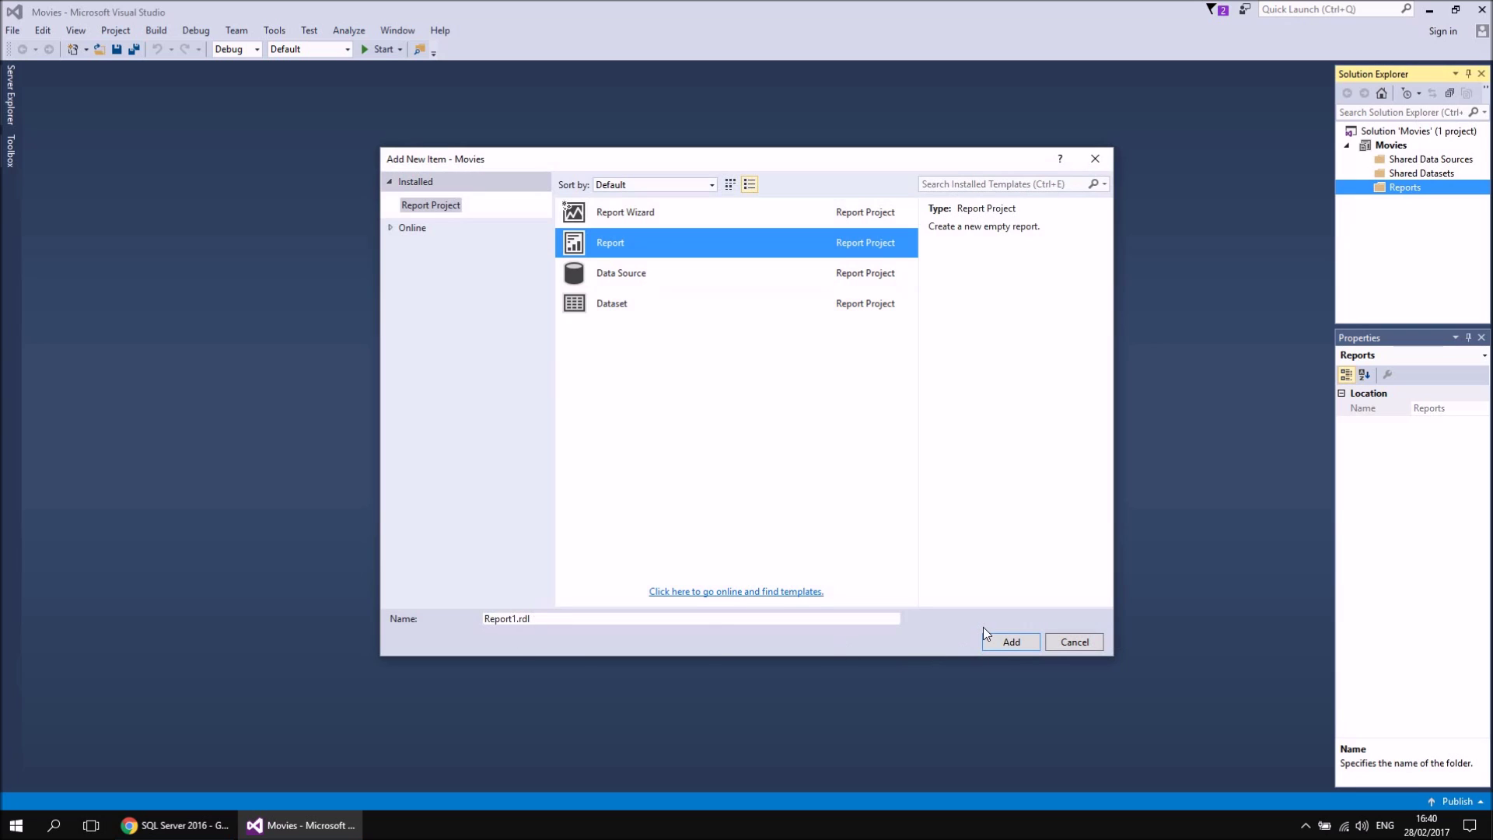
left_click(1020, 644)
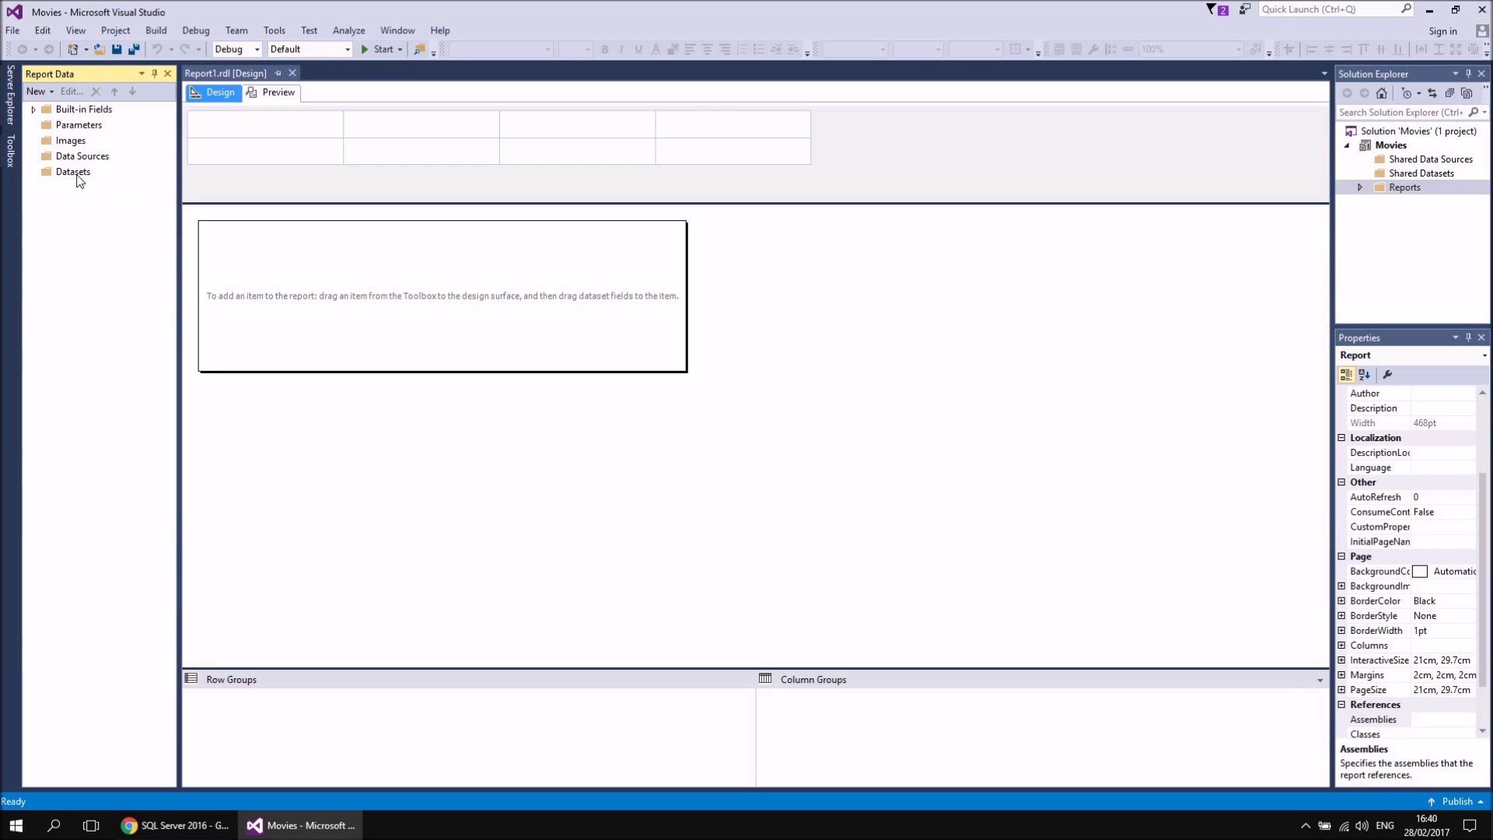
left_click(304, 432)
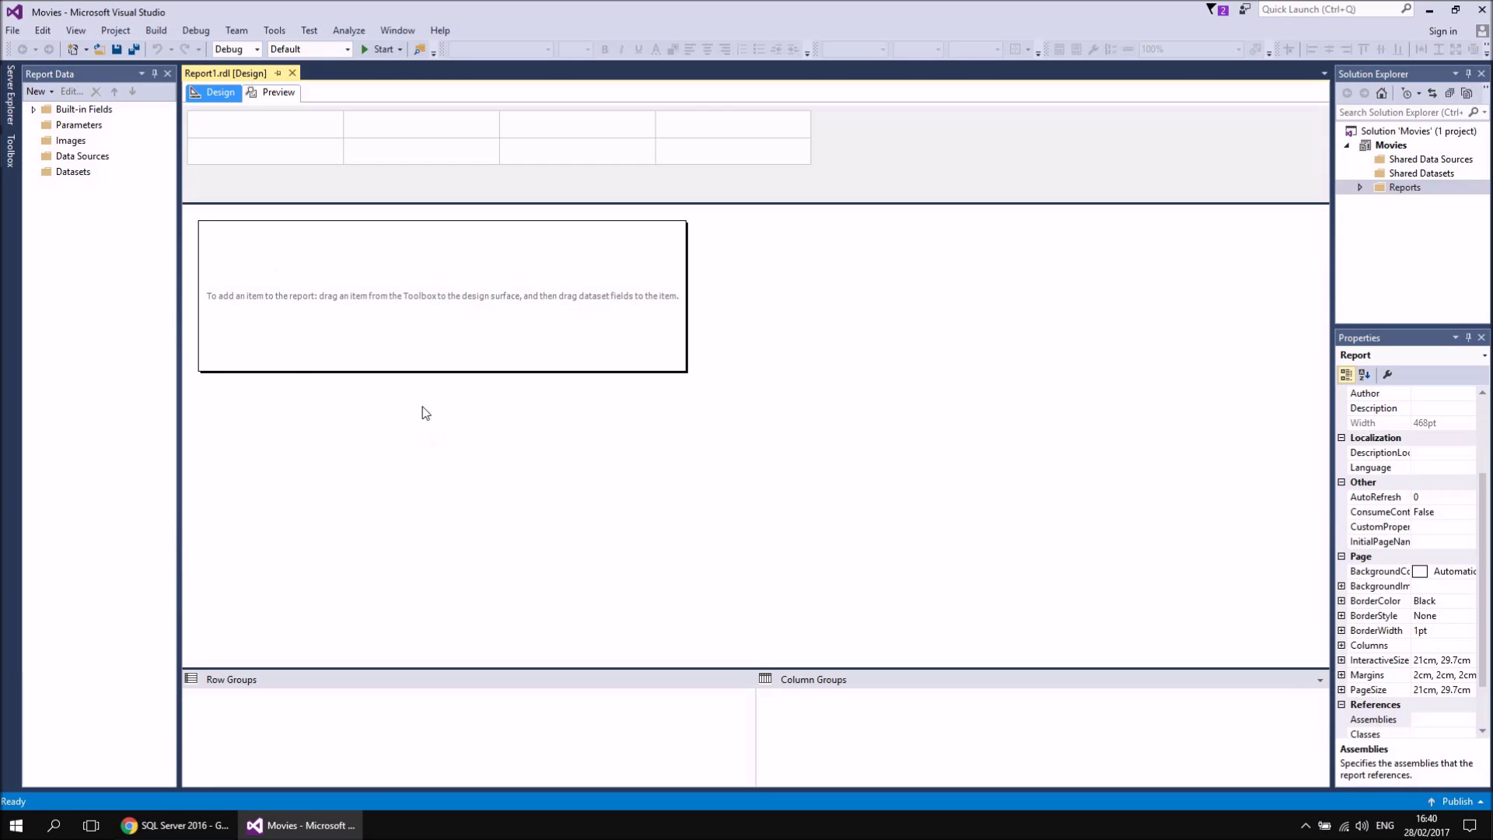
left_click(74, 31)
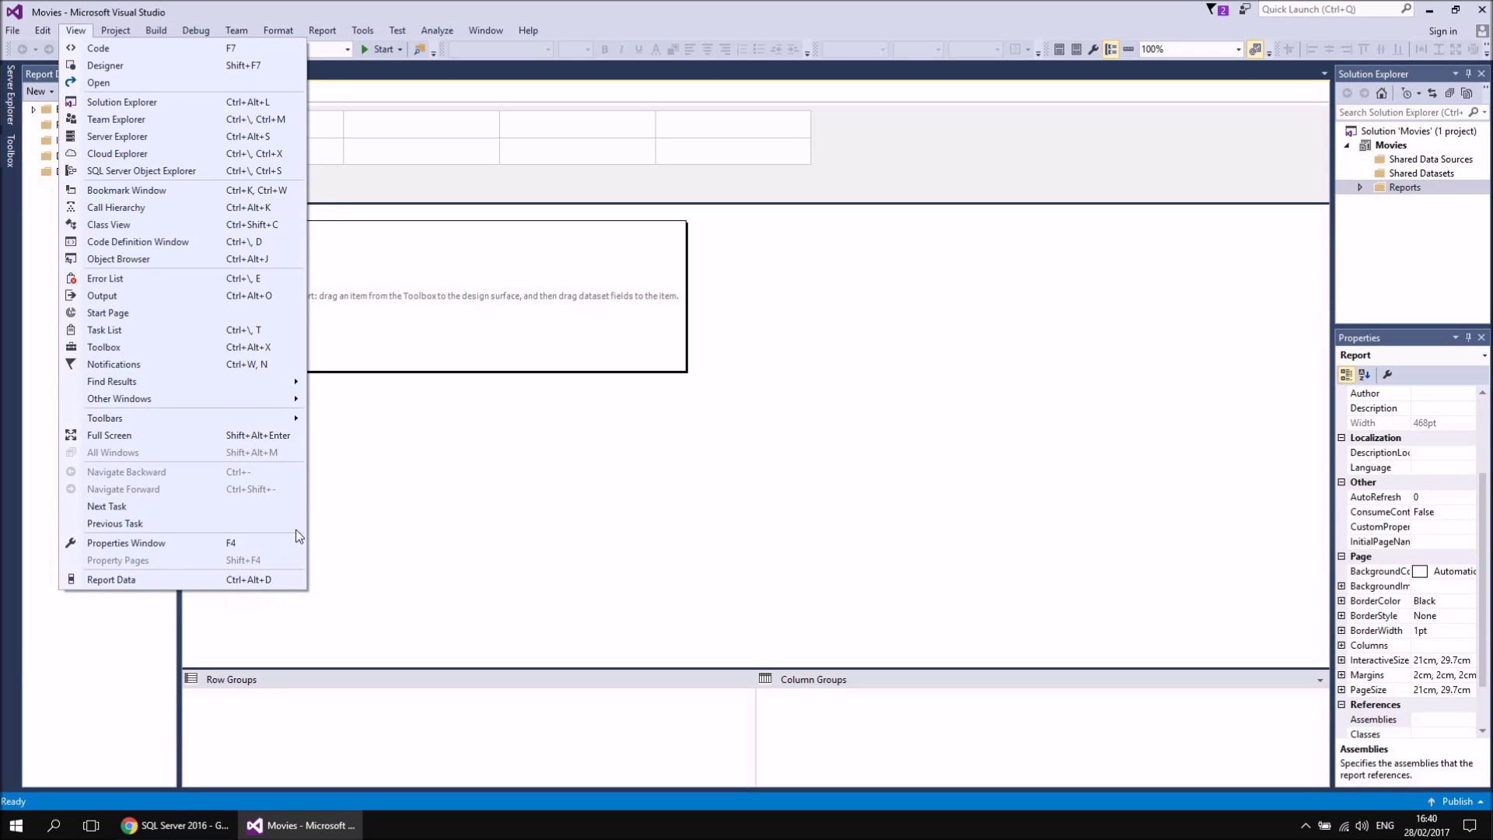
left_click(418, 492)
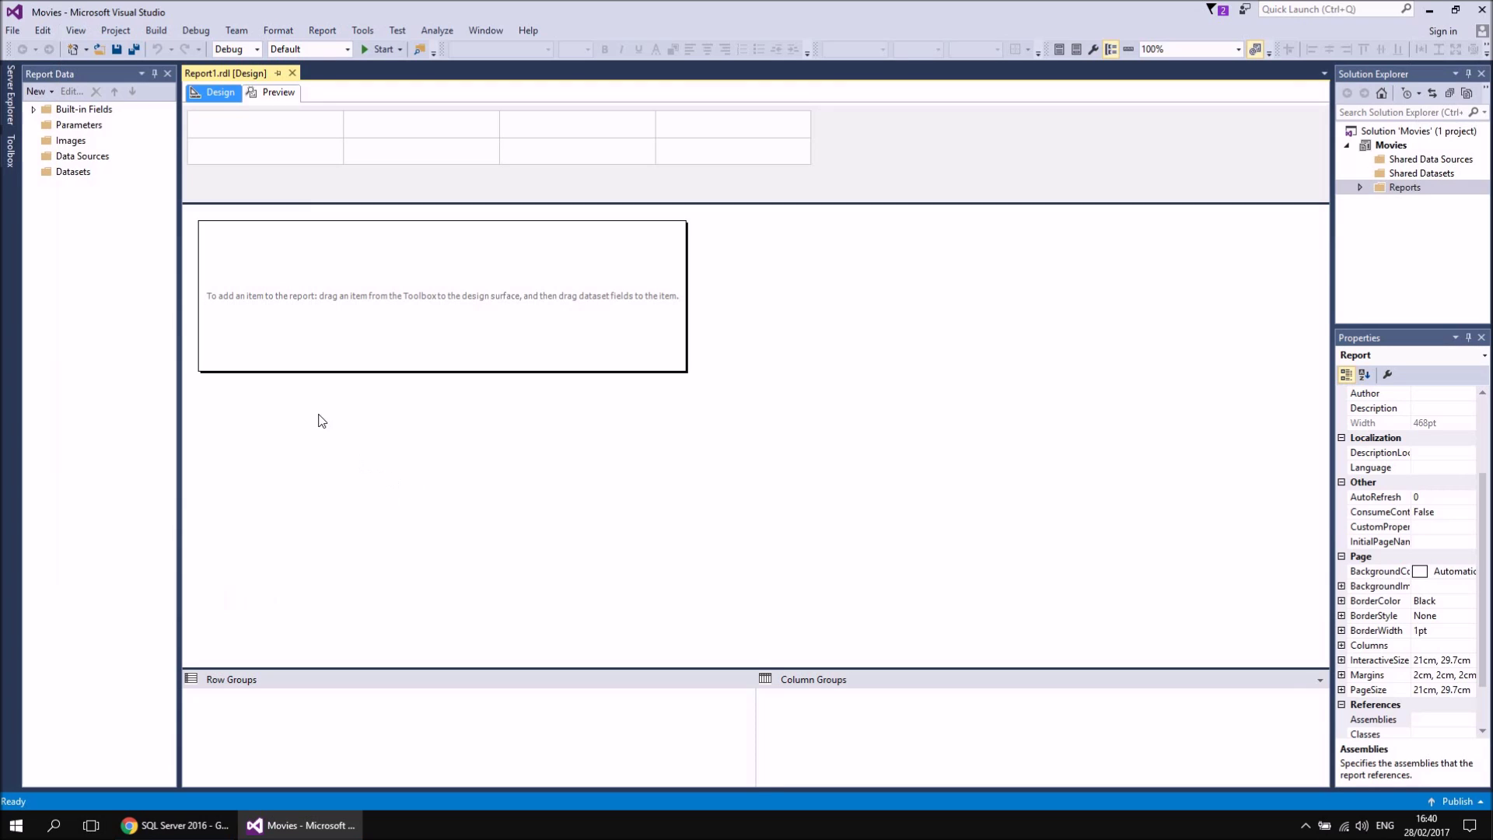
Add a data source to the report and name it MoviesEmbedded.
right_click(96, 160)
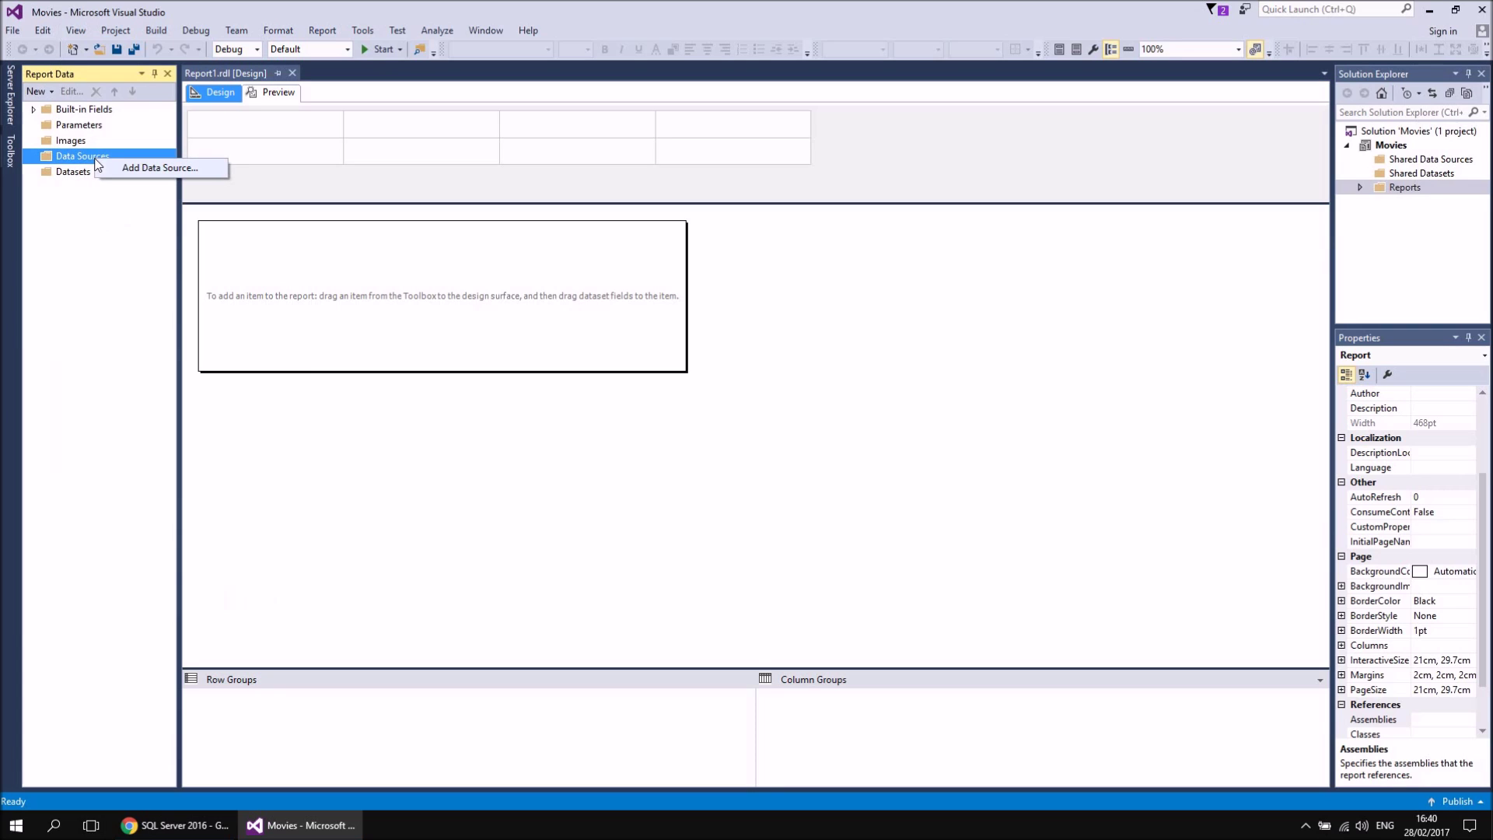
left_click(144, 173)
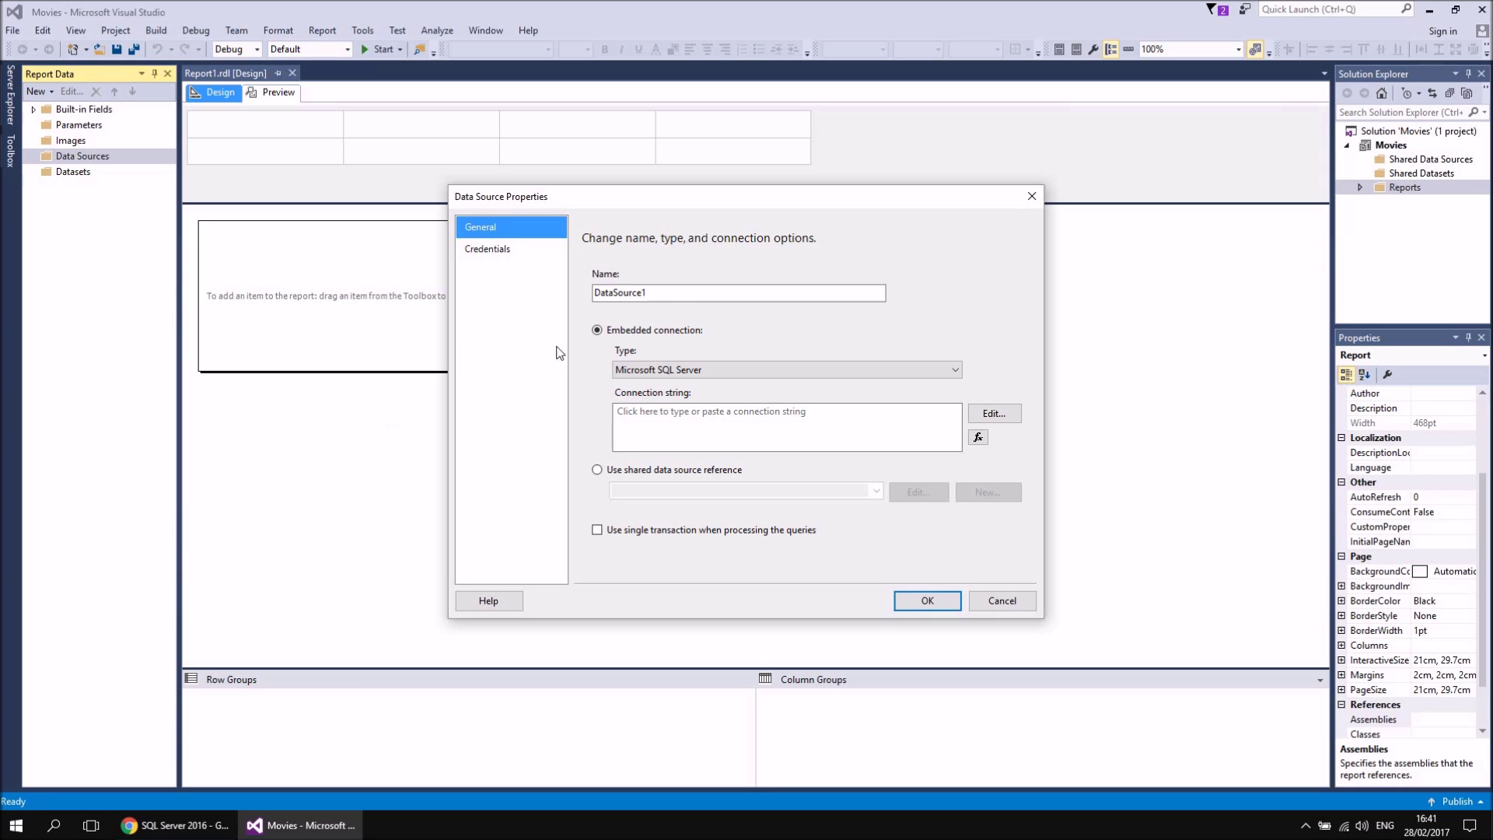
left_click_drag(661, 294, 591, 288)
type("MoviesEmbedded")
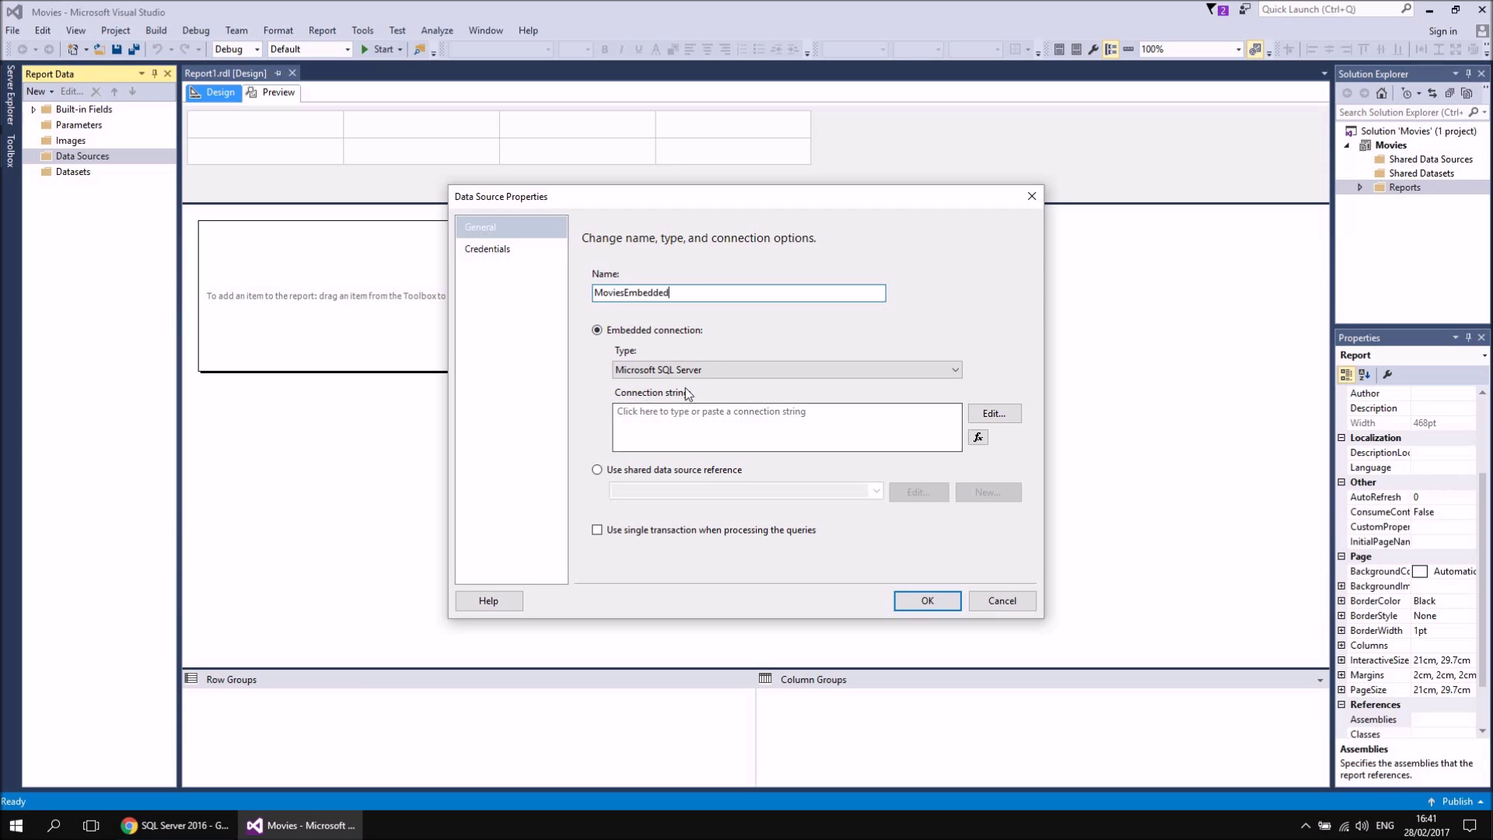
Set the data source's connection to server .\sql2016training and the Movies database.
left_click(995, 414)
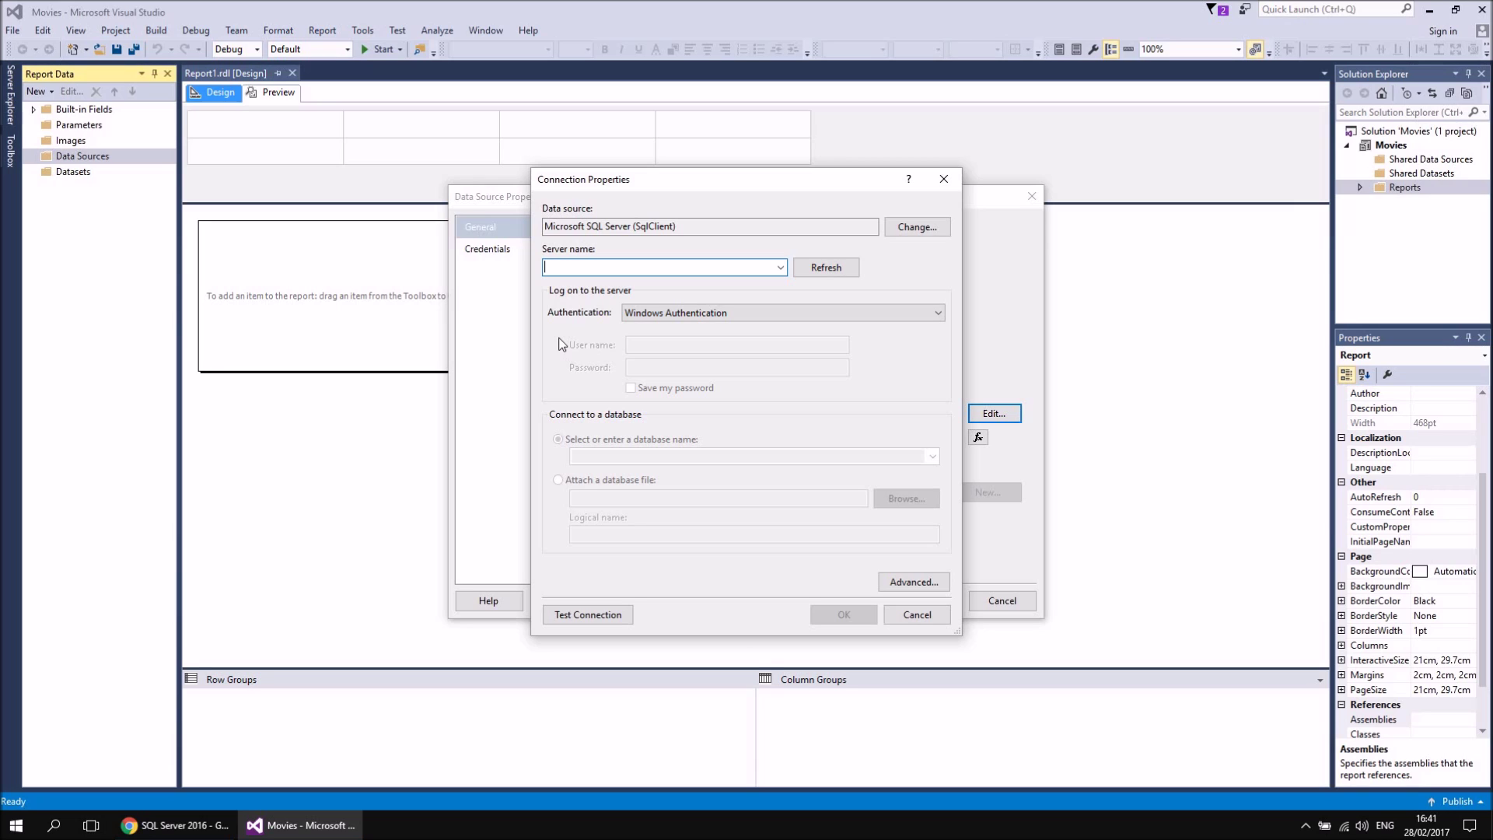
type(".\\sq")
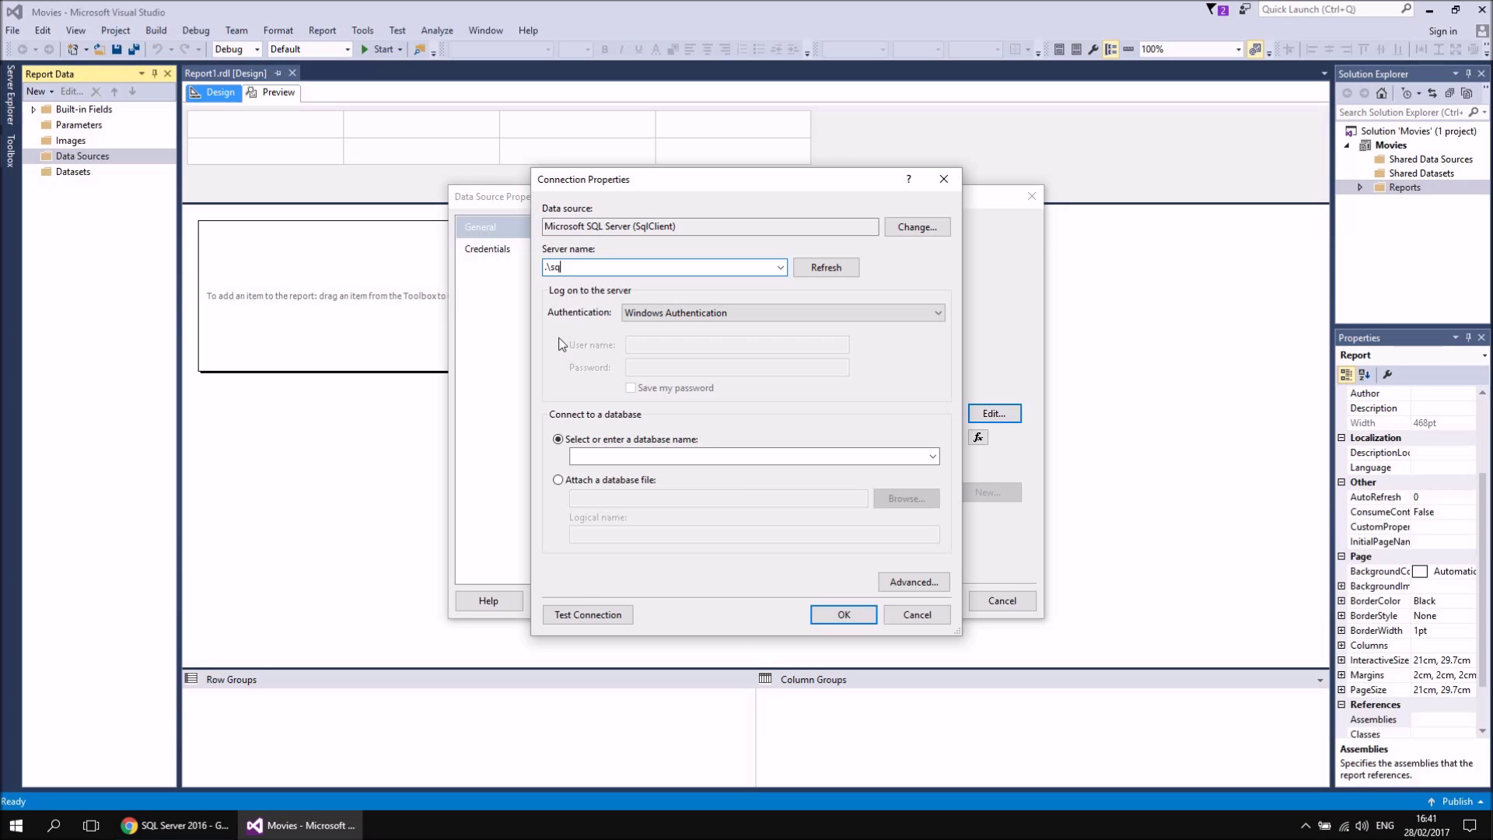
type("l2016training")
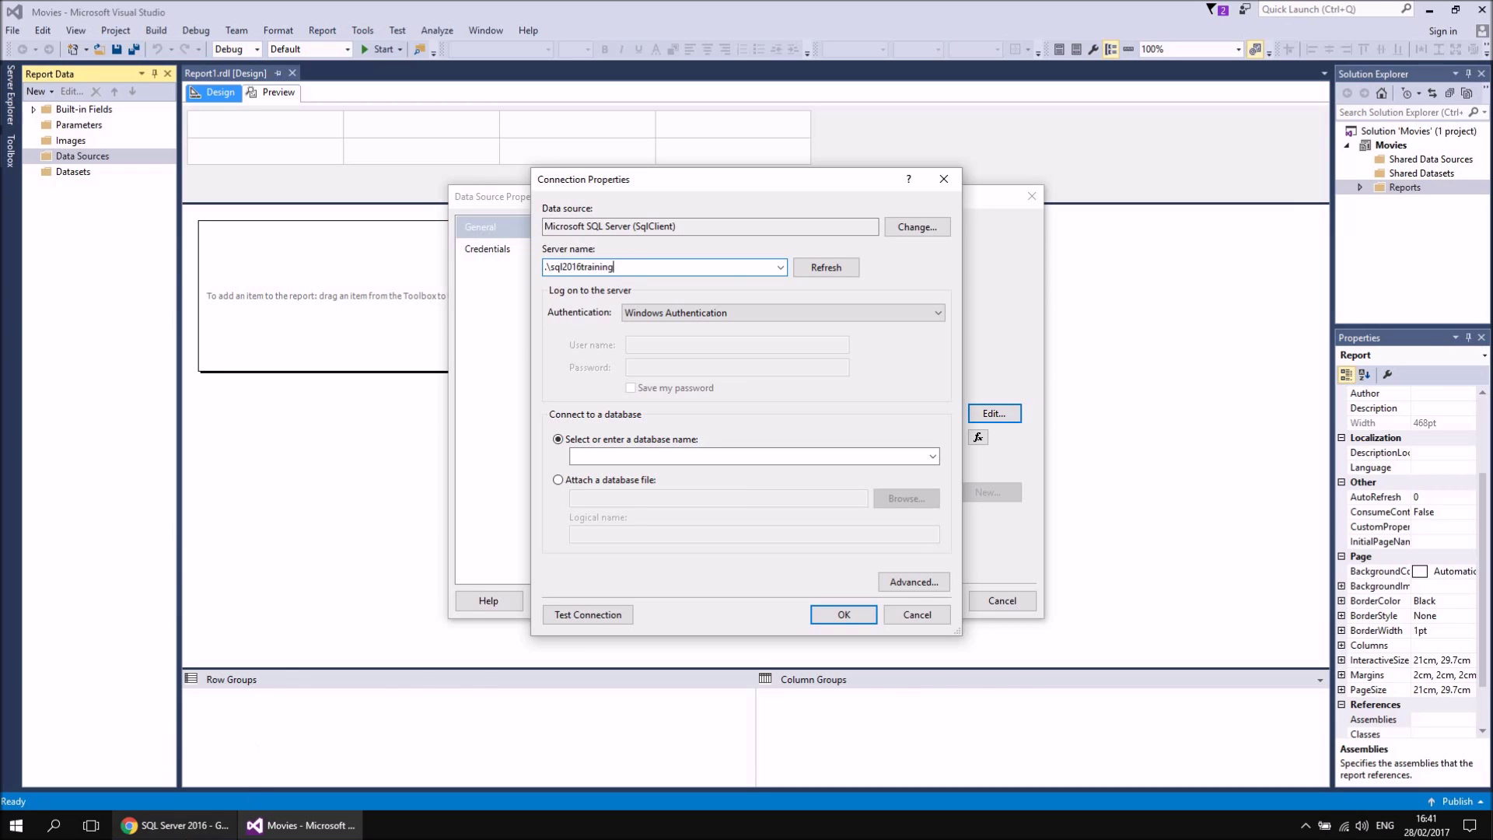
left_click(182, 831)
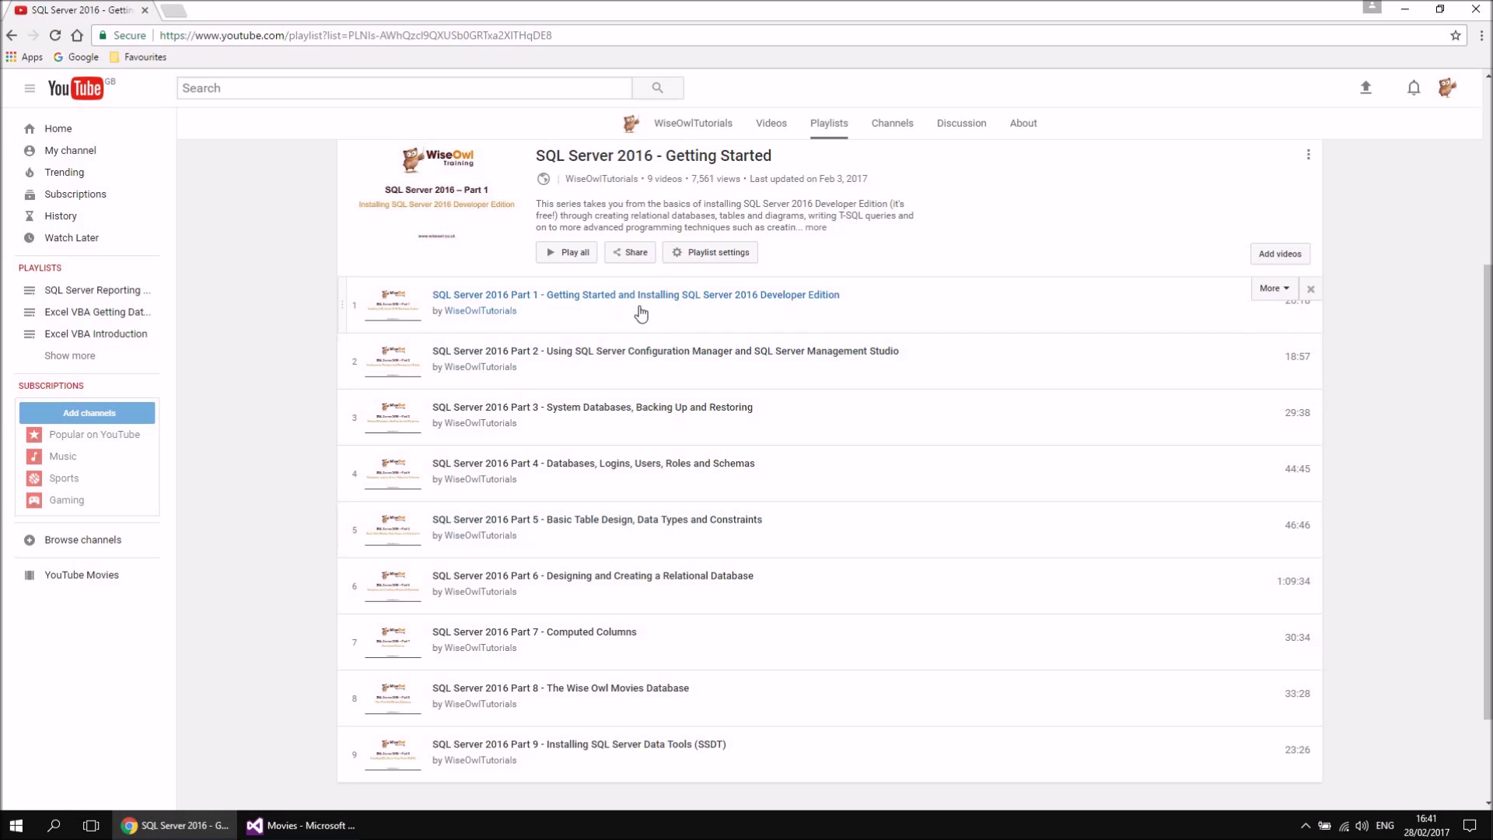
left_click(304, 825)
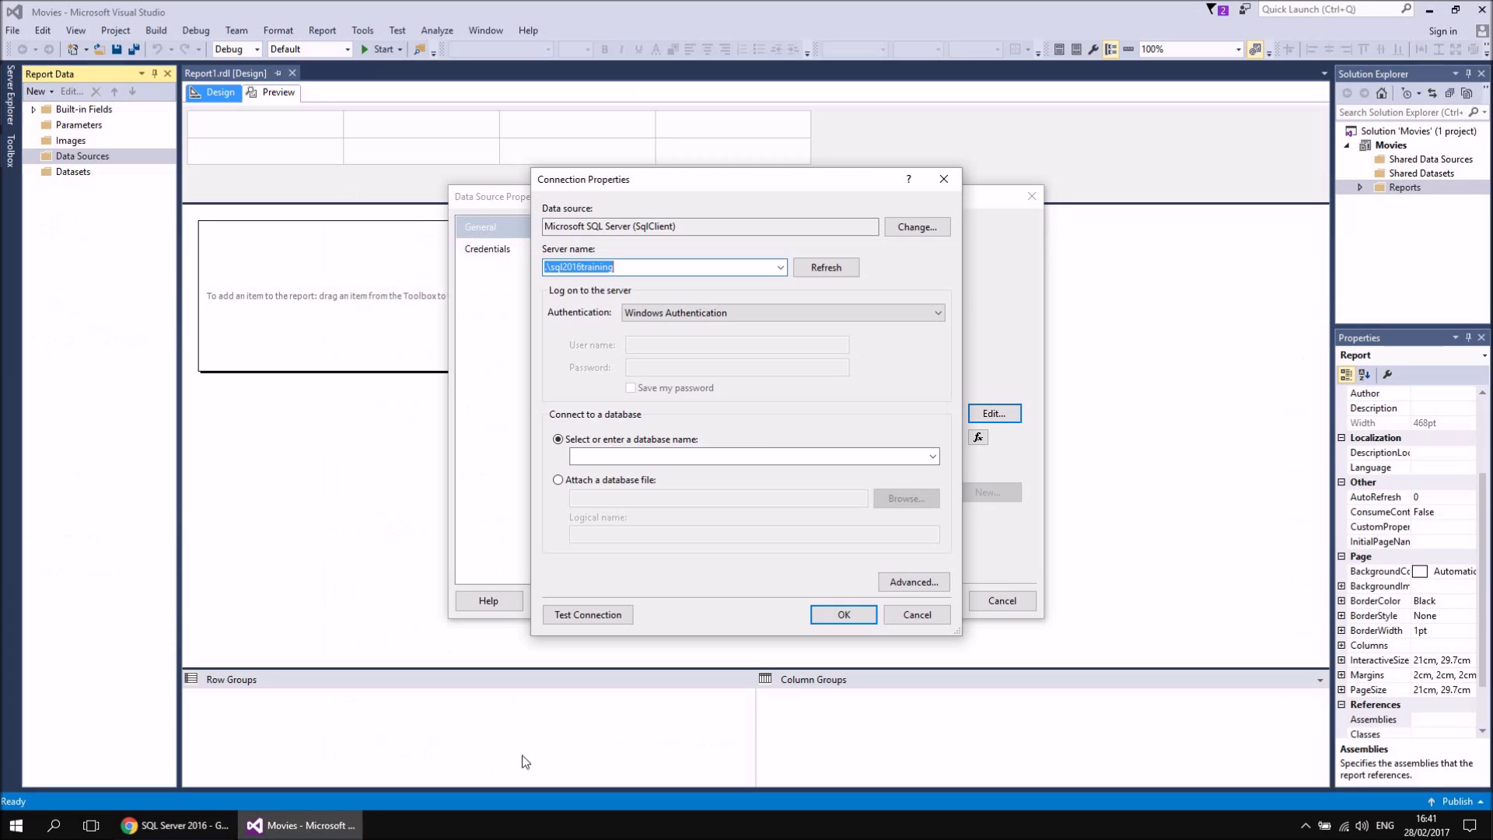
left_click(933, 456)
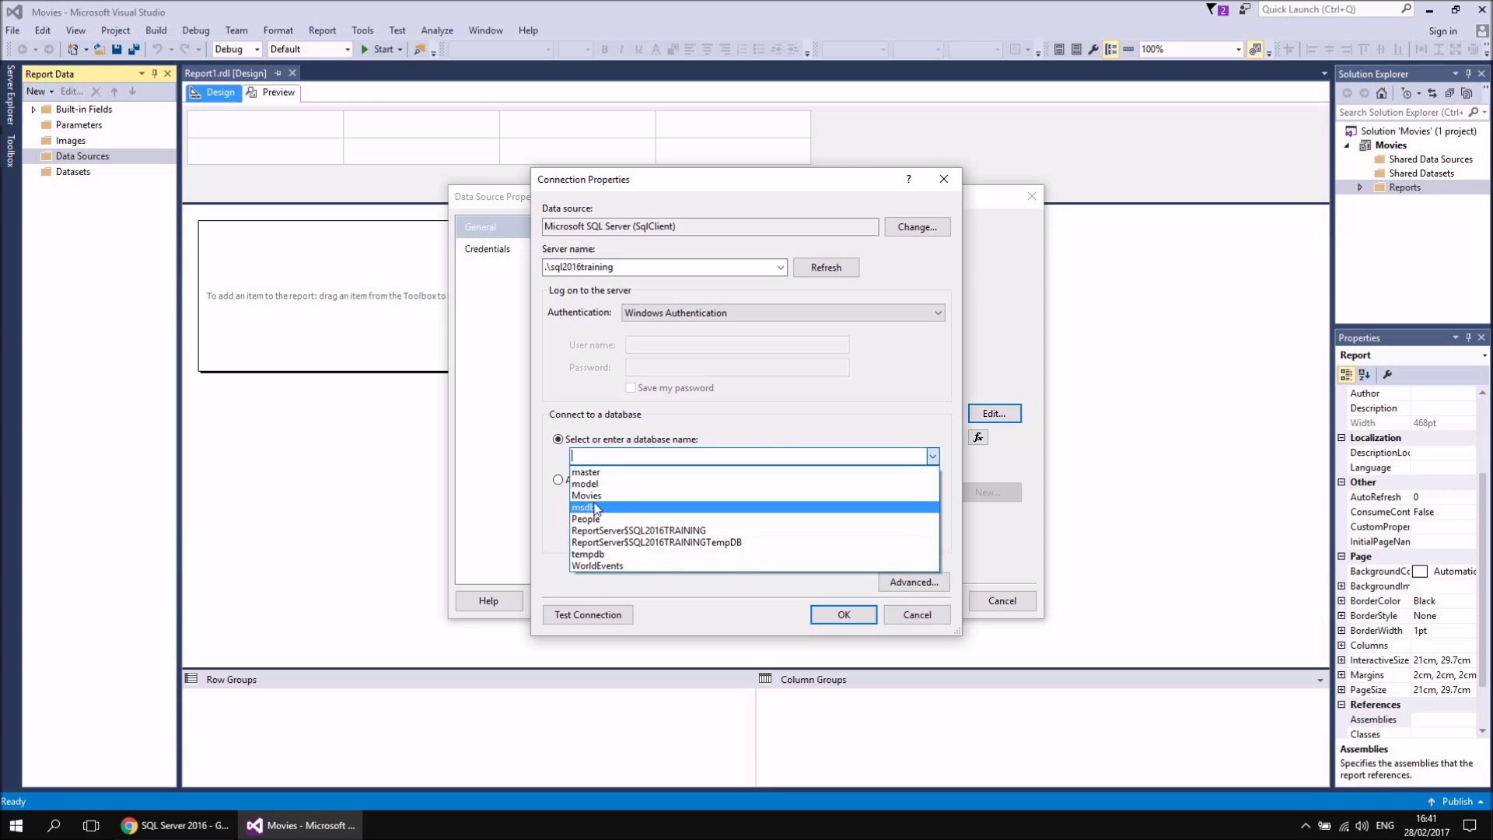
left_click(600, 495)
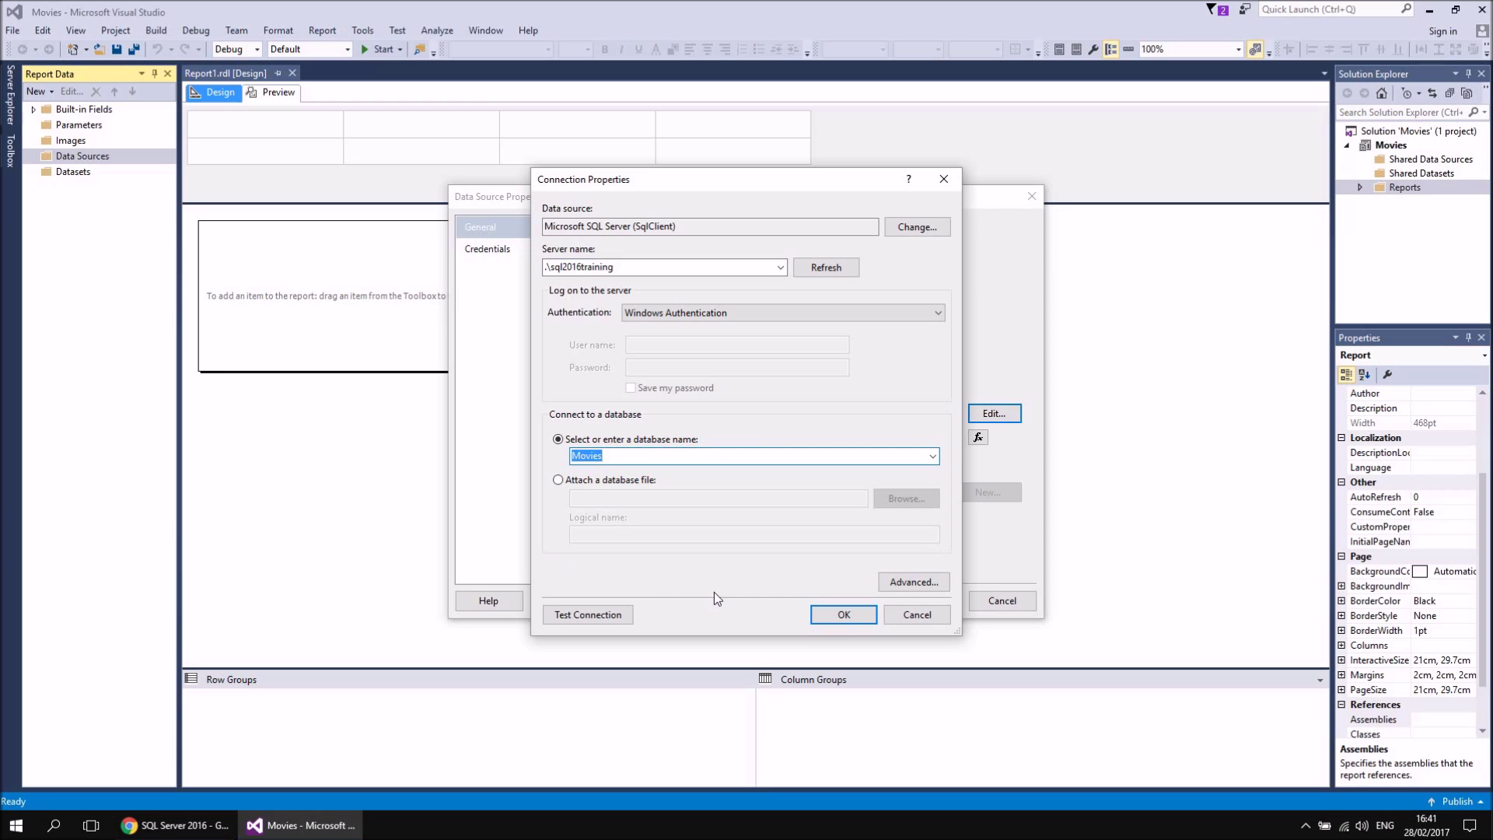
Test the database connection and save the connection settings and the MoviesEmbedded data source.
left_click(608, 615)
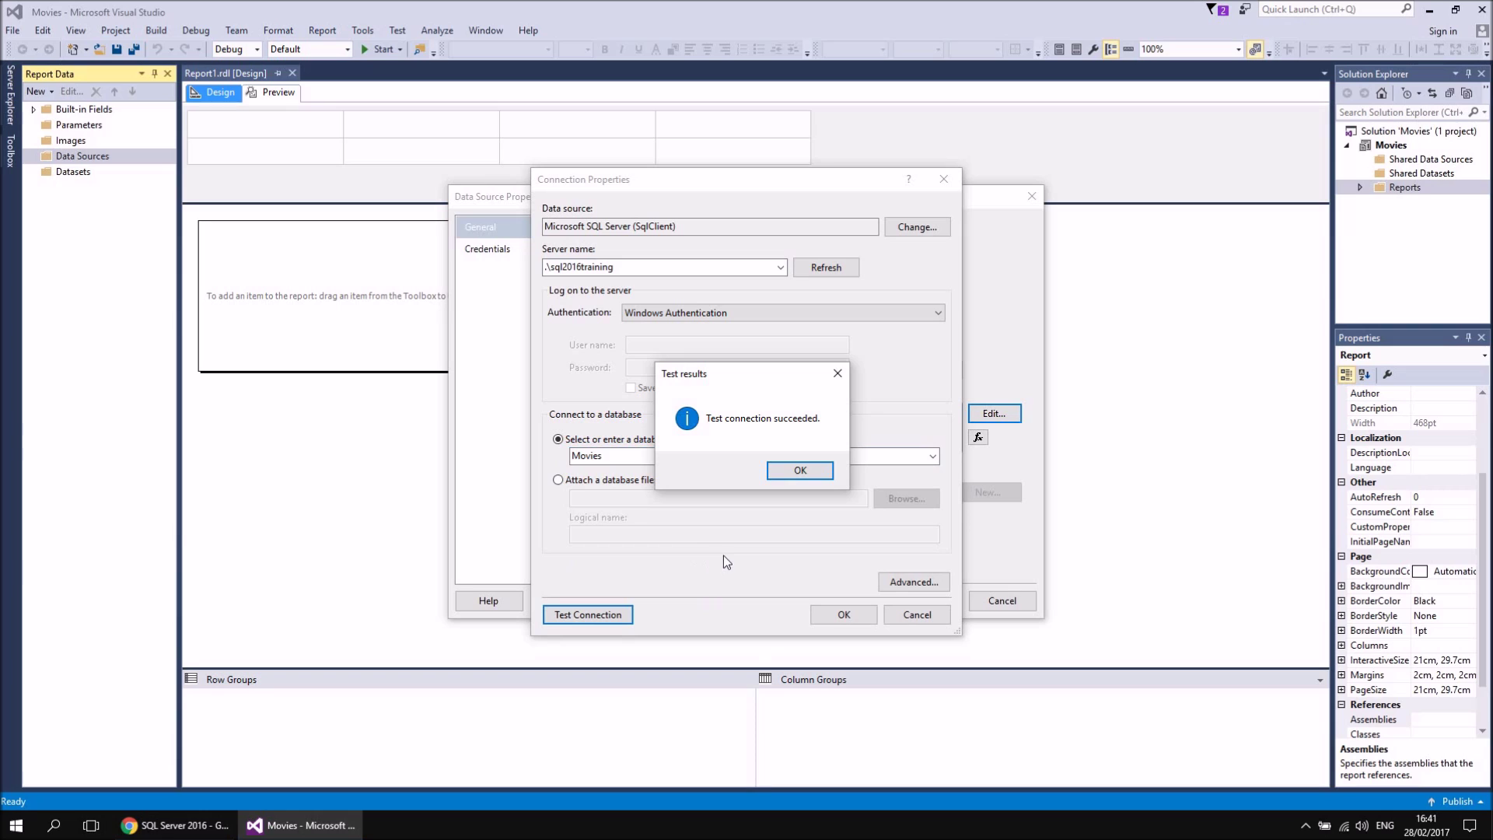
left_click(801, 469)
left_click(838, 616)
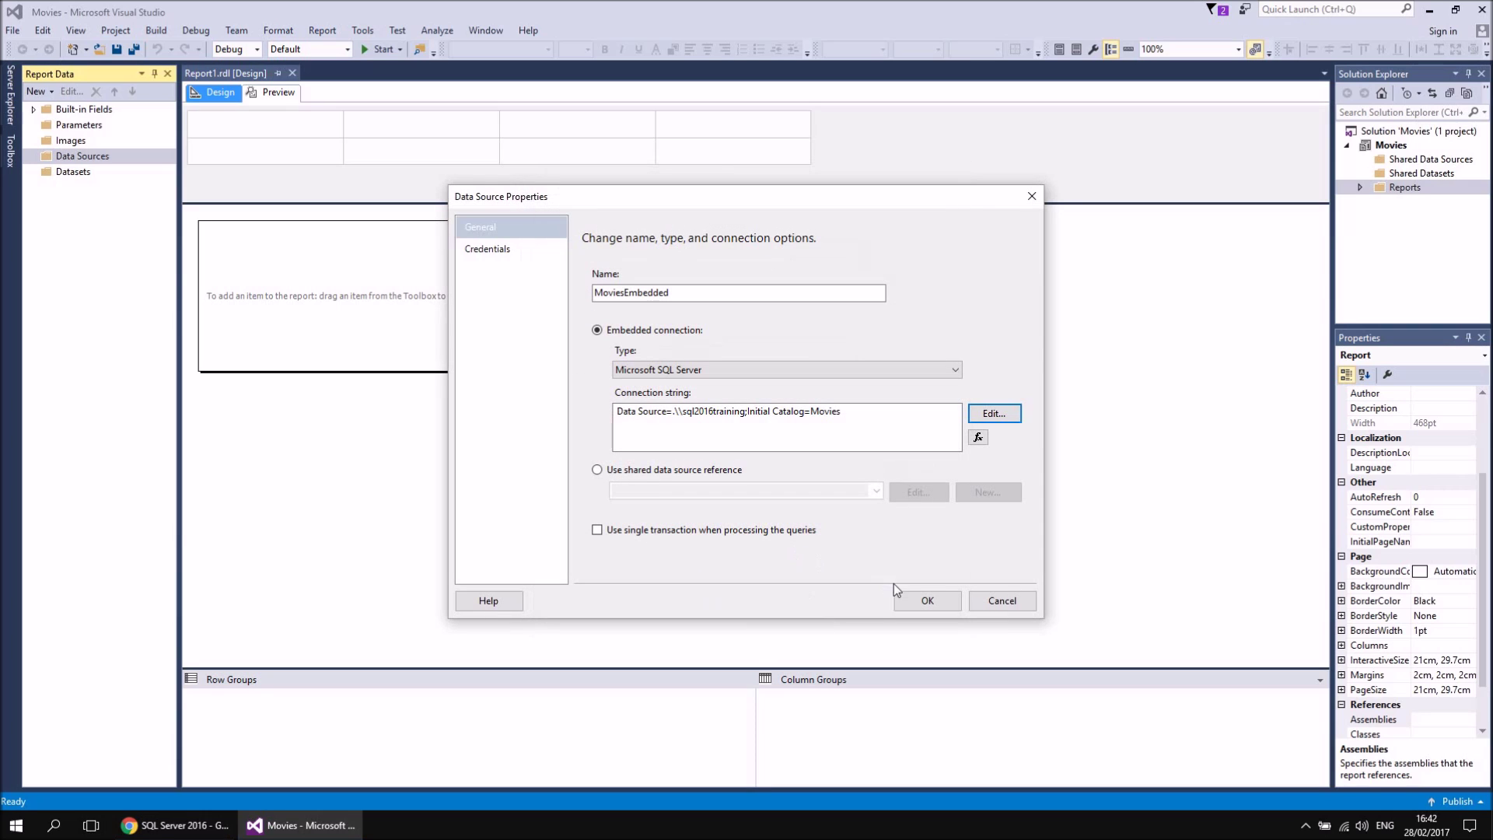
left_click(928, 601)
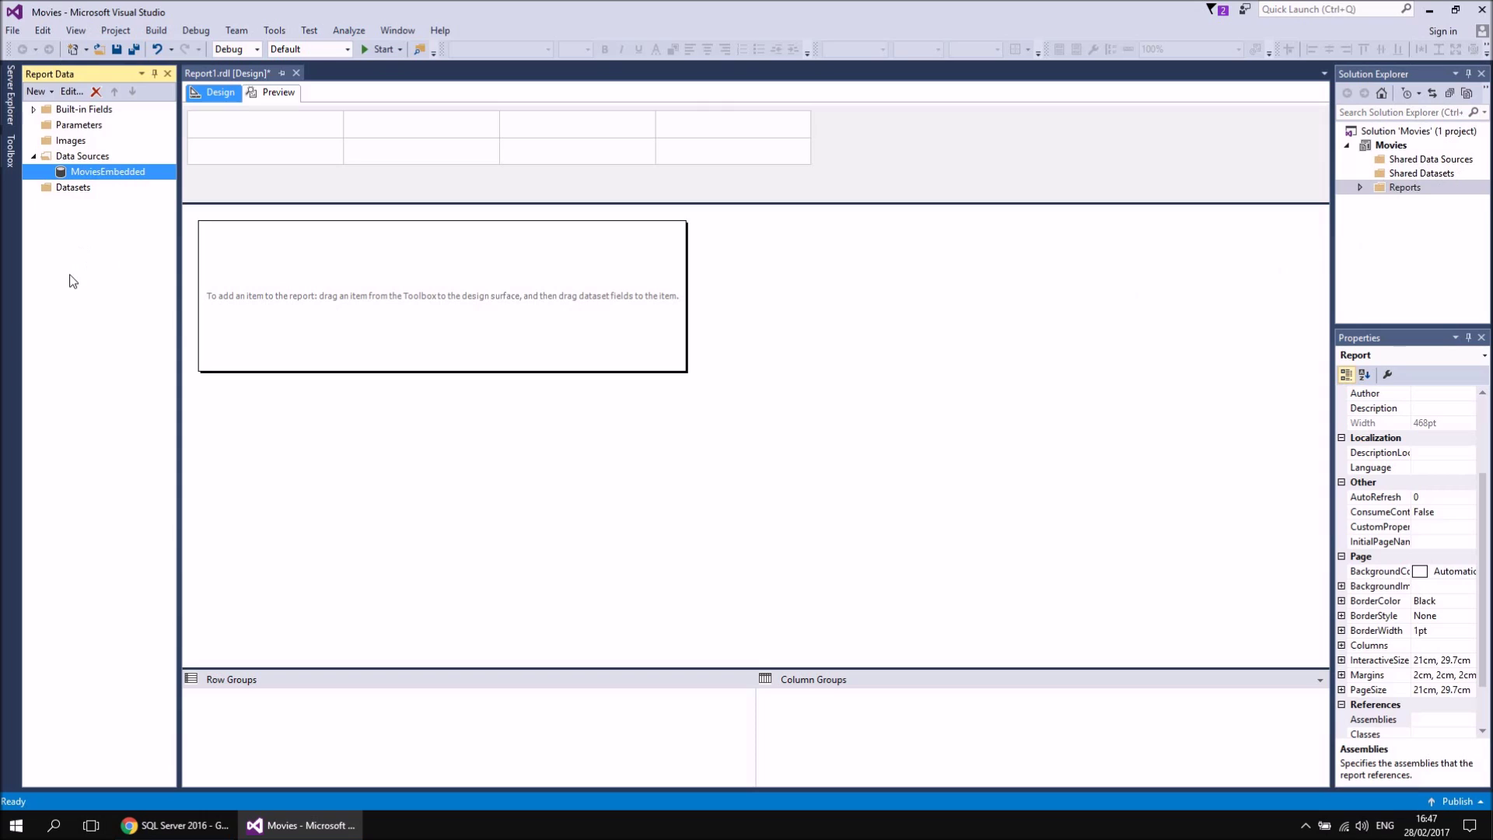
right_click(74, 189)
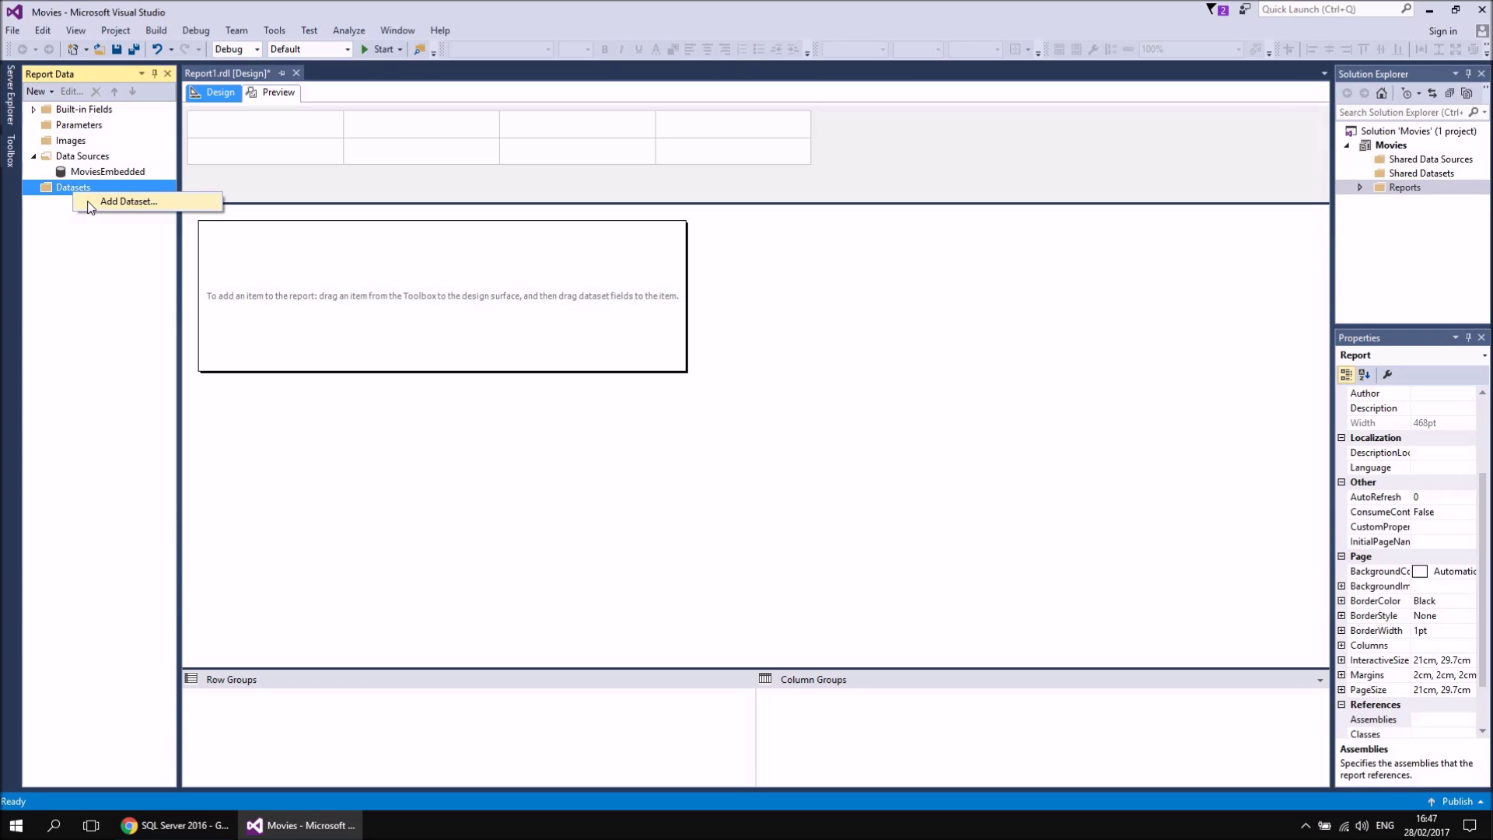
left_click(94, 203)
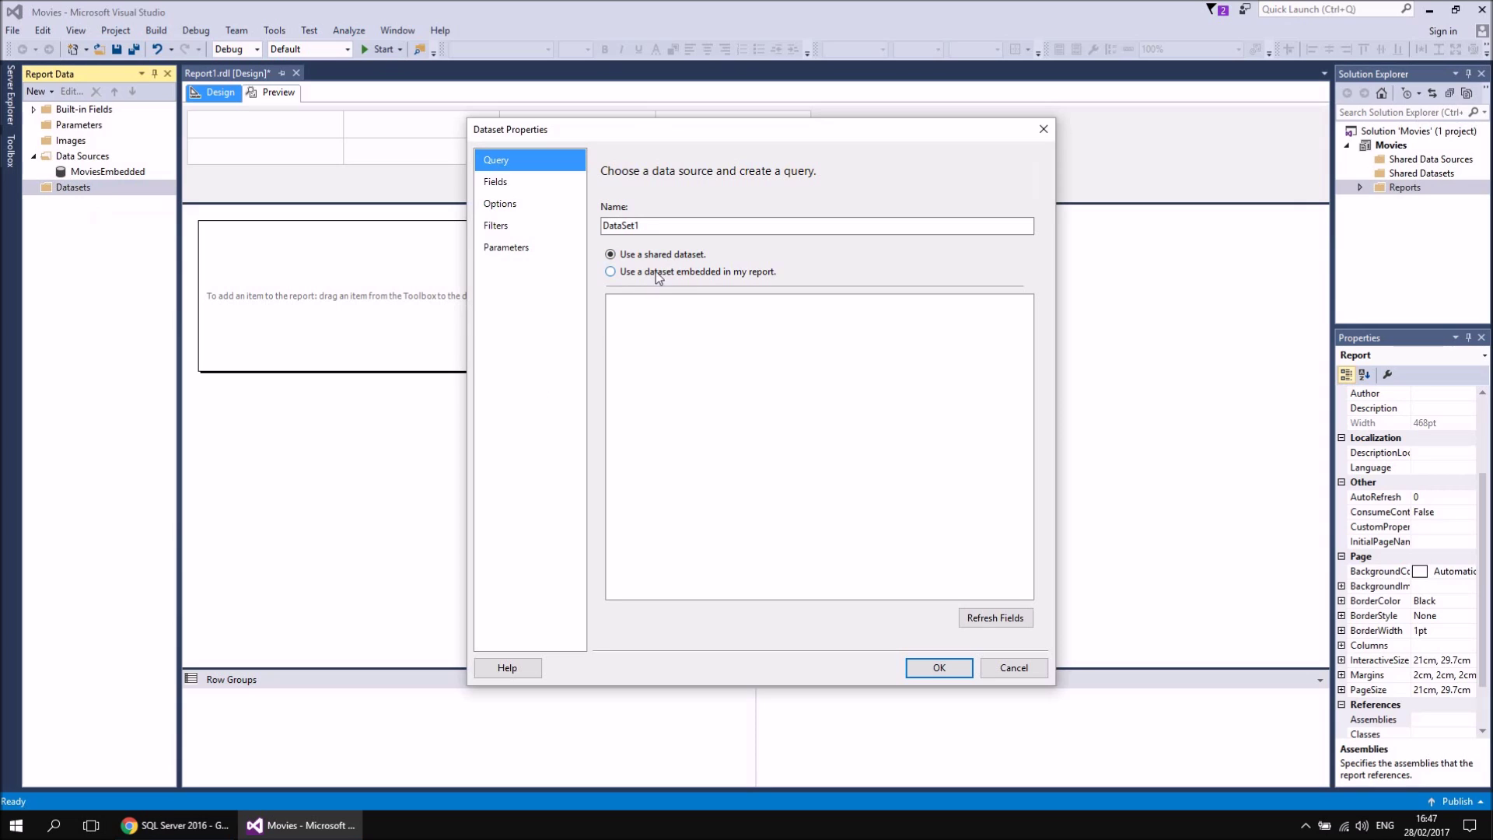
left_click(610, 272)
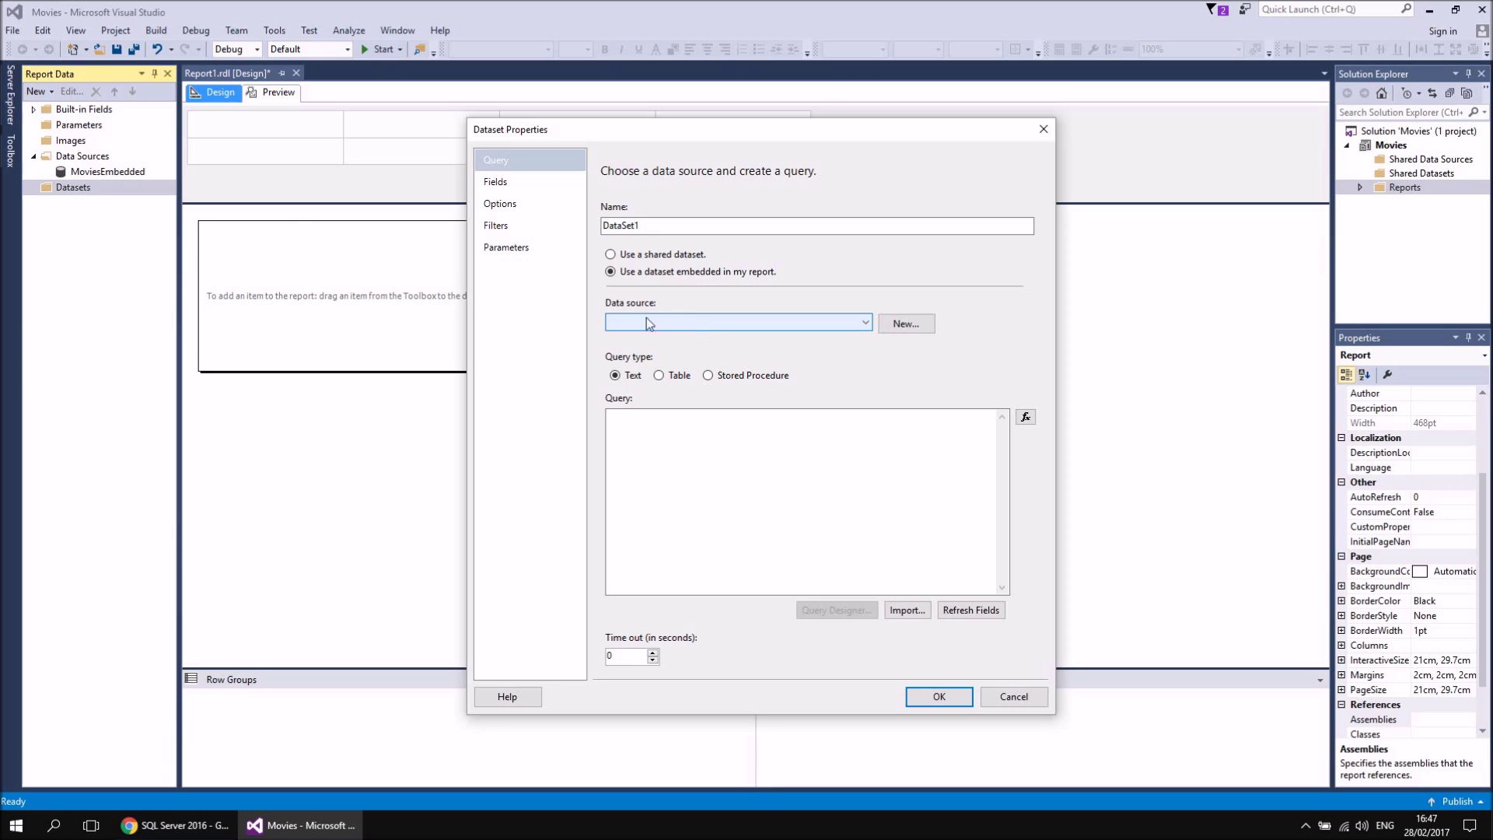
left_click(788, 323)
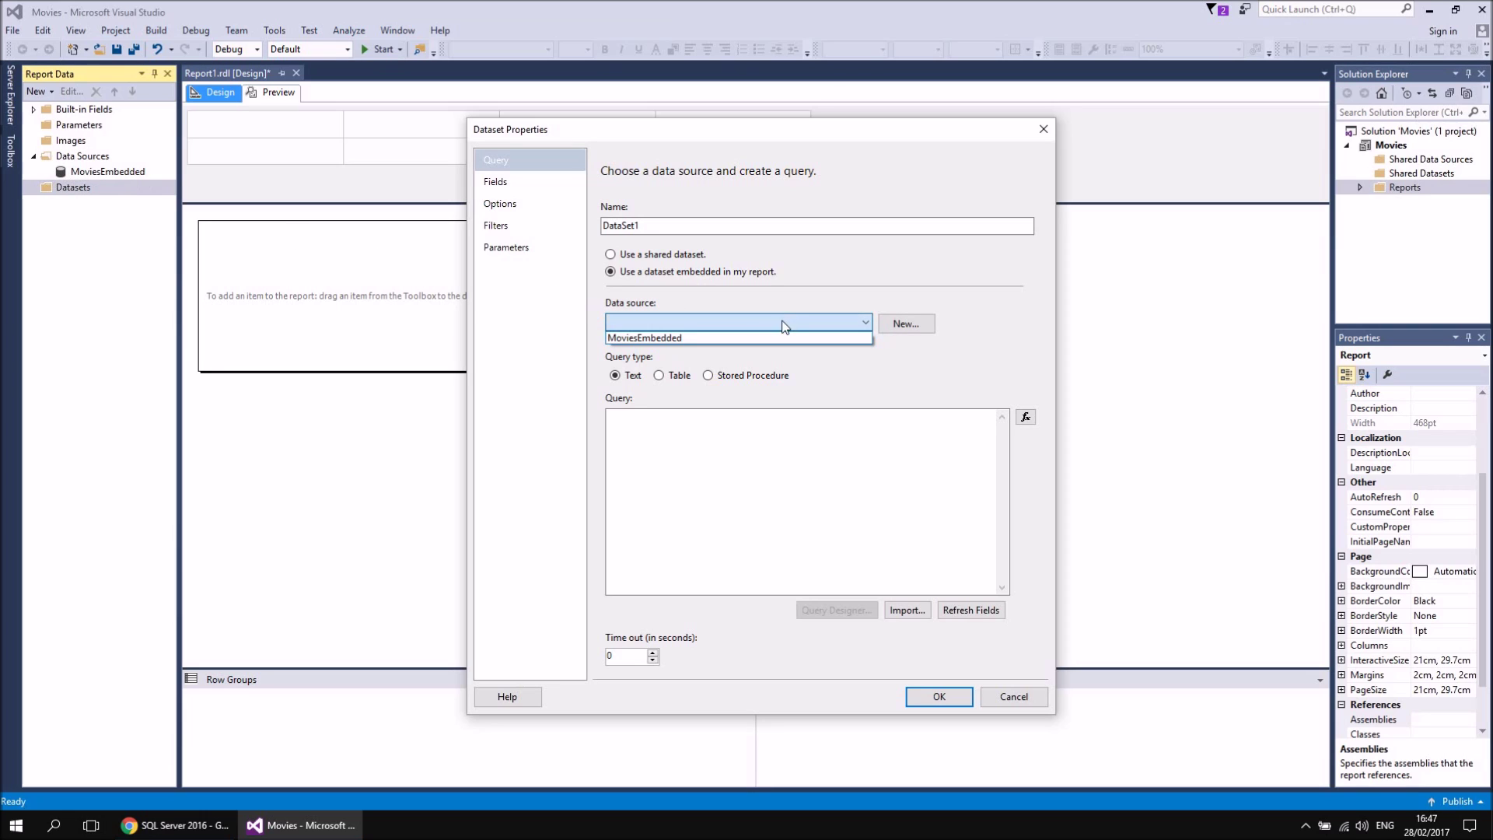
left_click(657, 338)
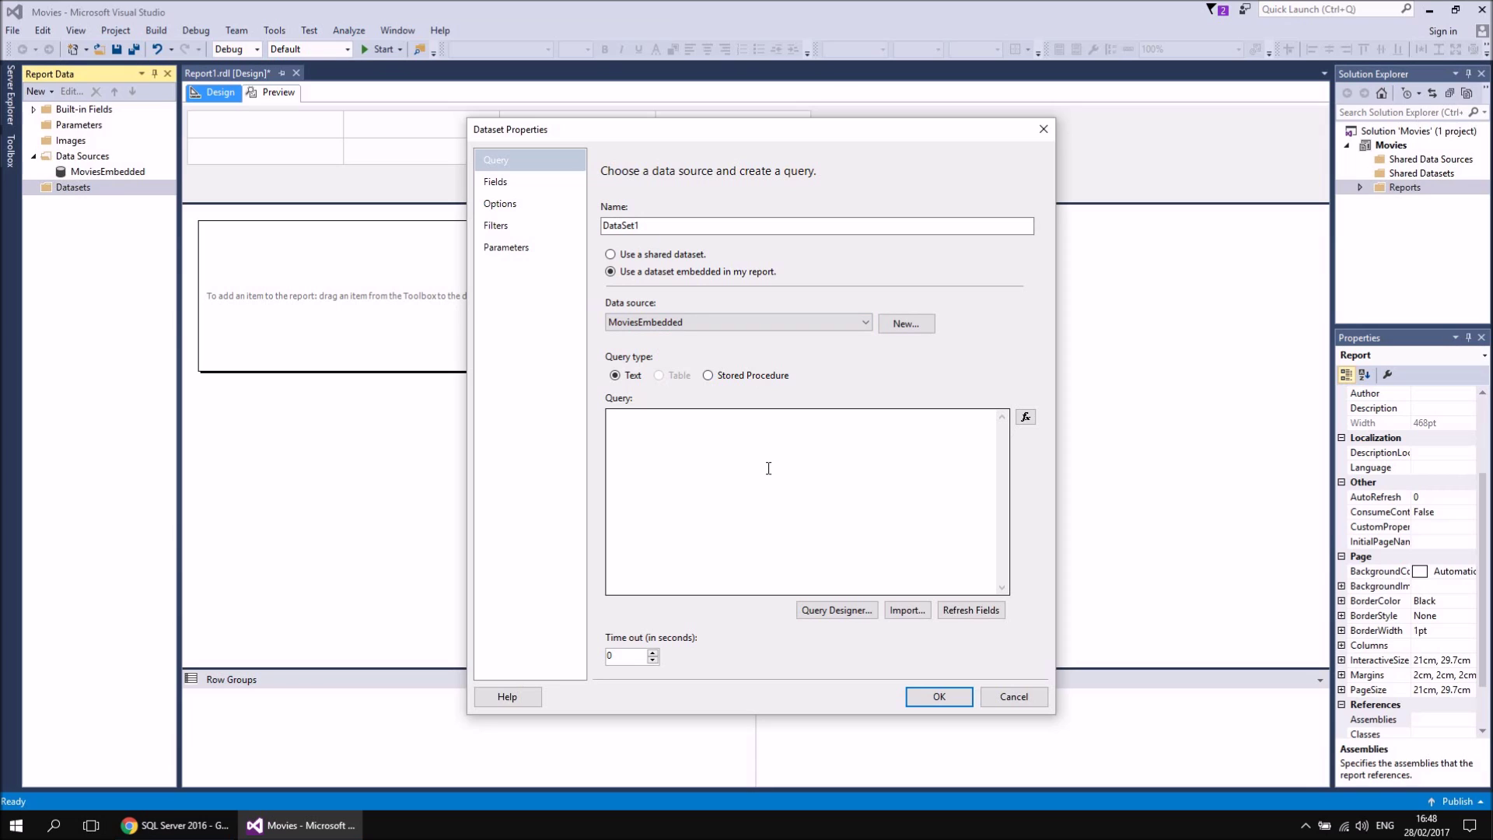
left_click(1015, 698)
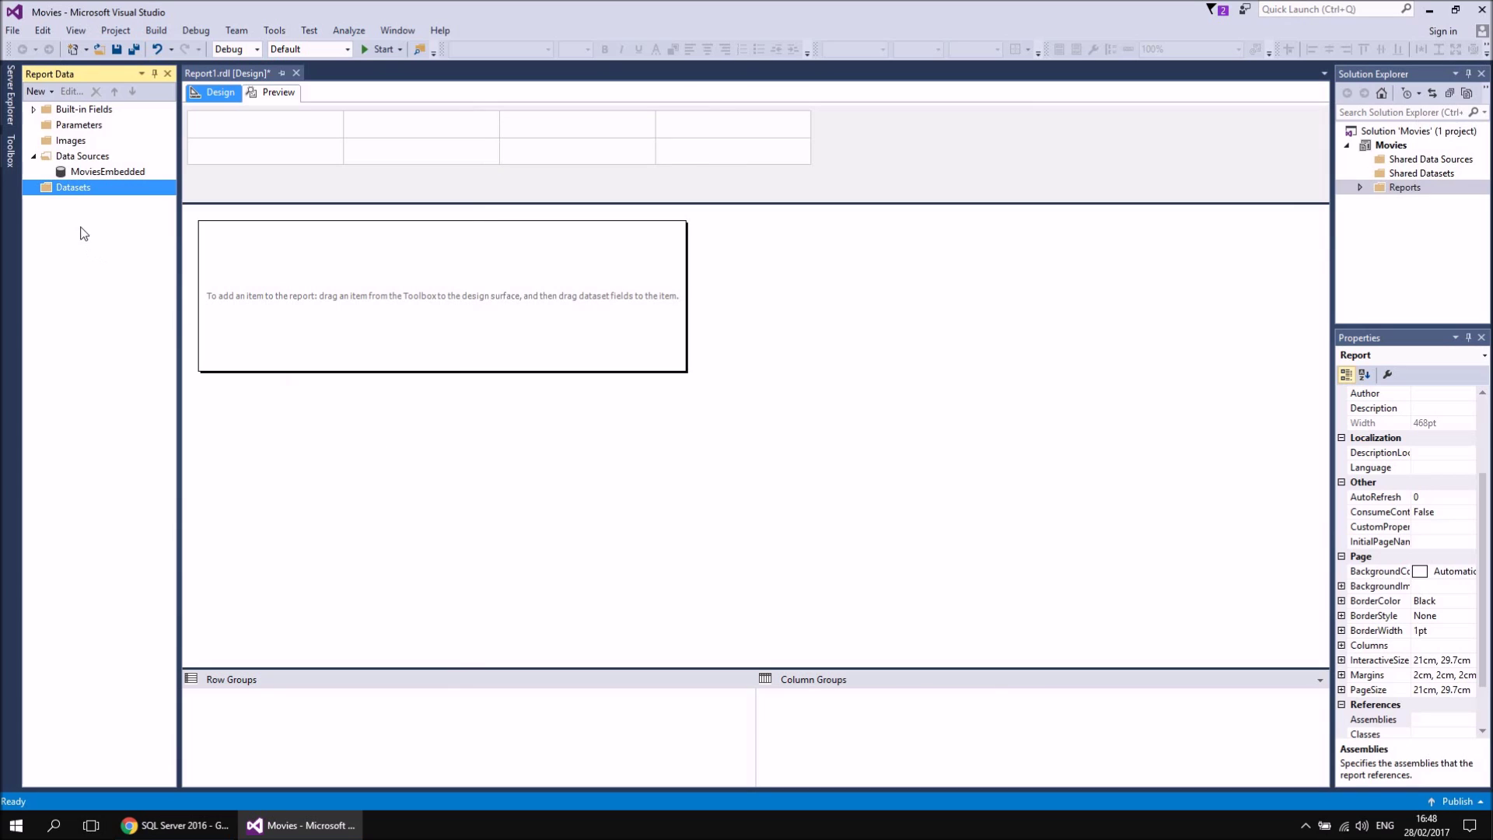
right_click(70, 187)
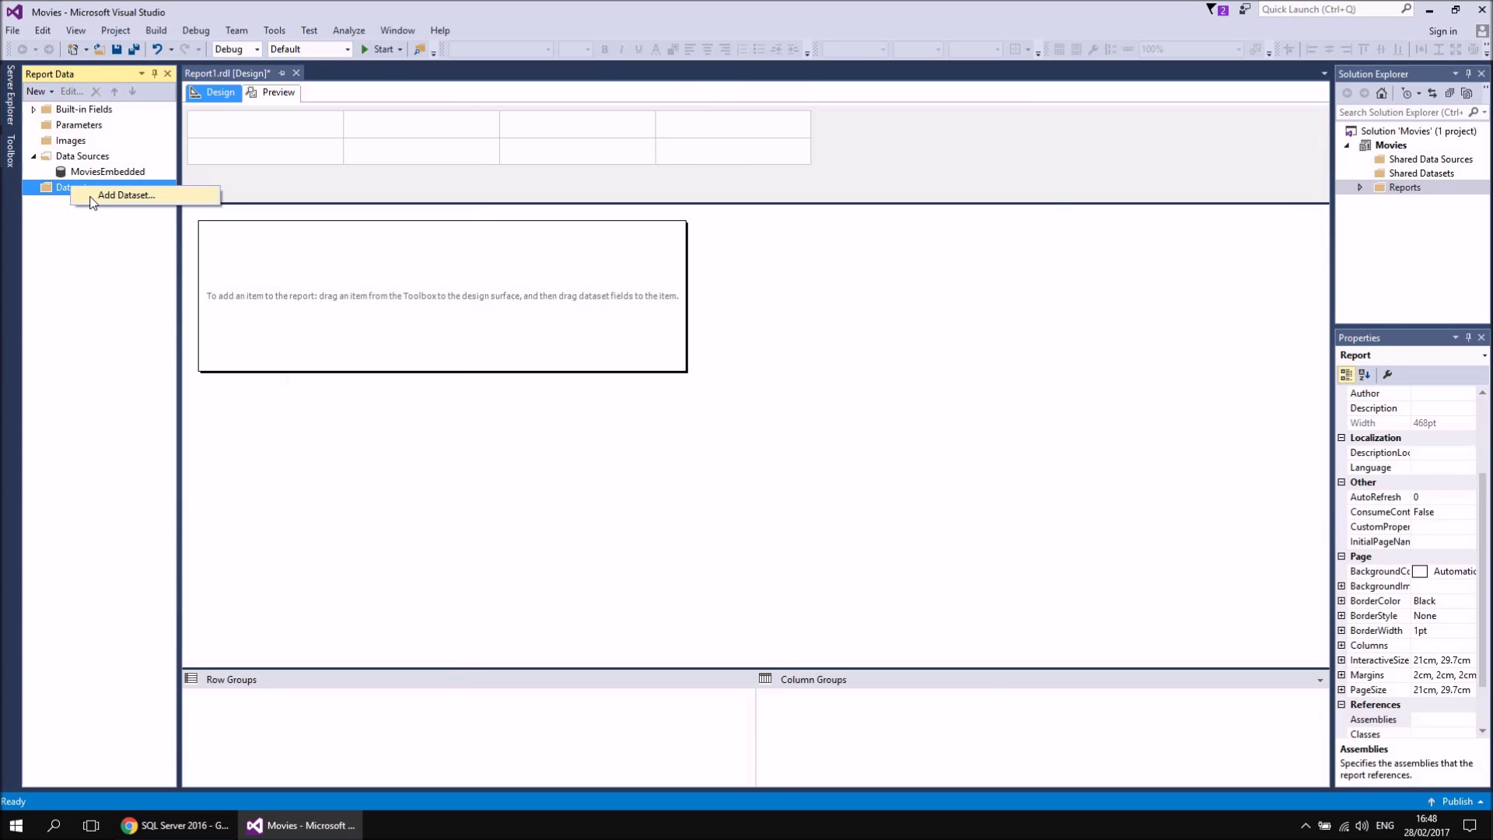
left_click(125, 195)
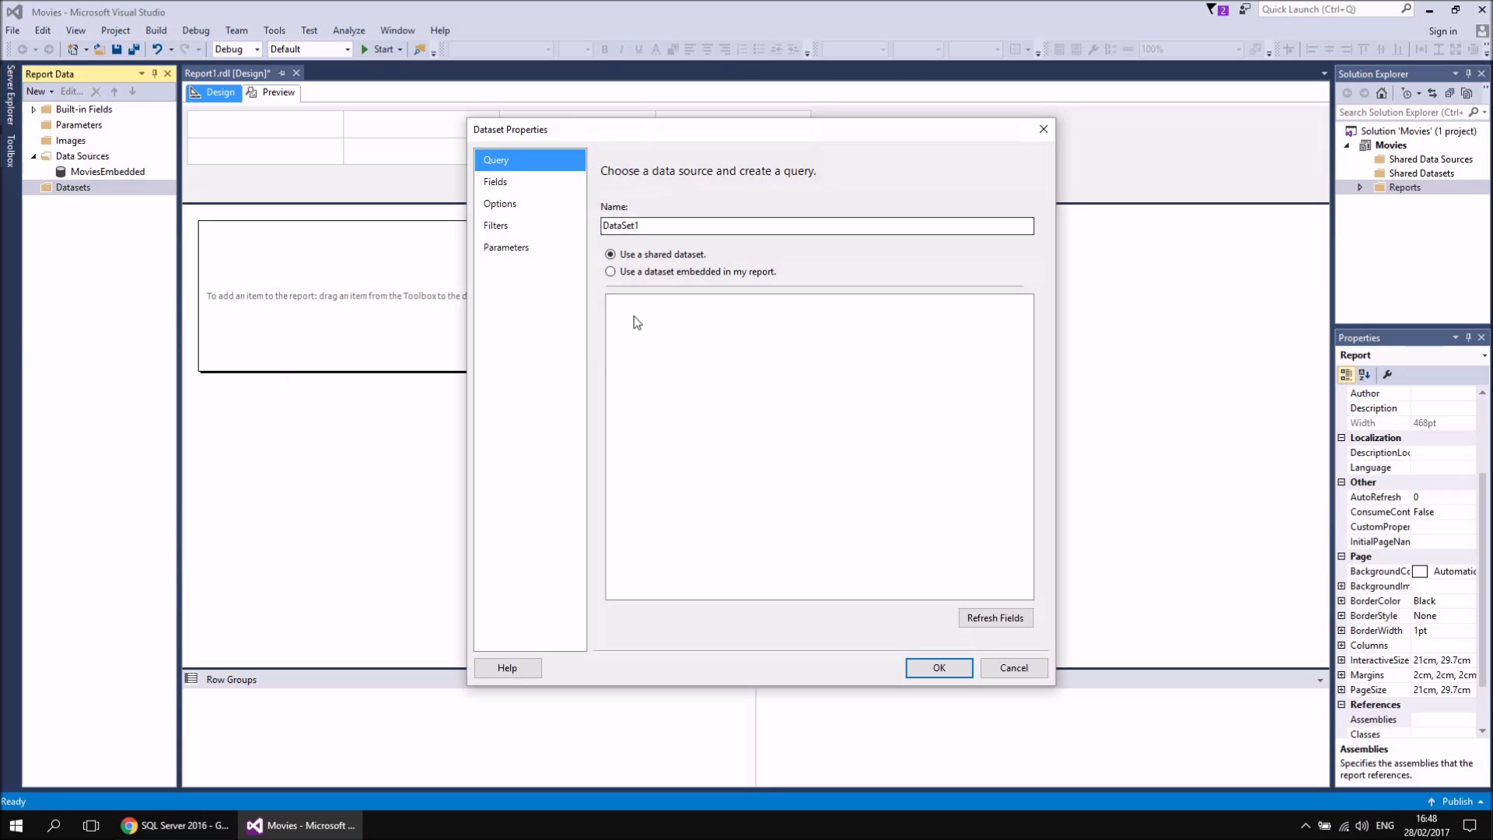
left_click(1015, 668)
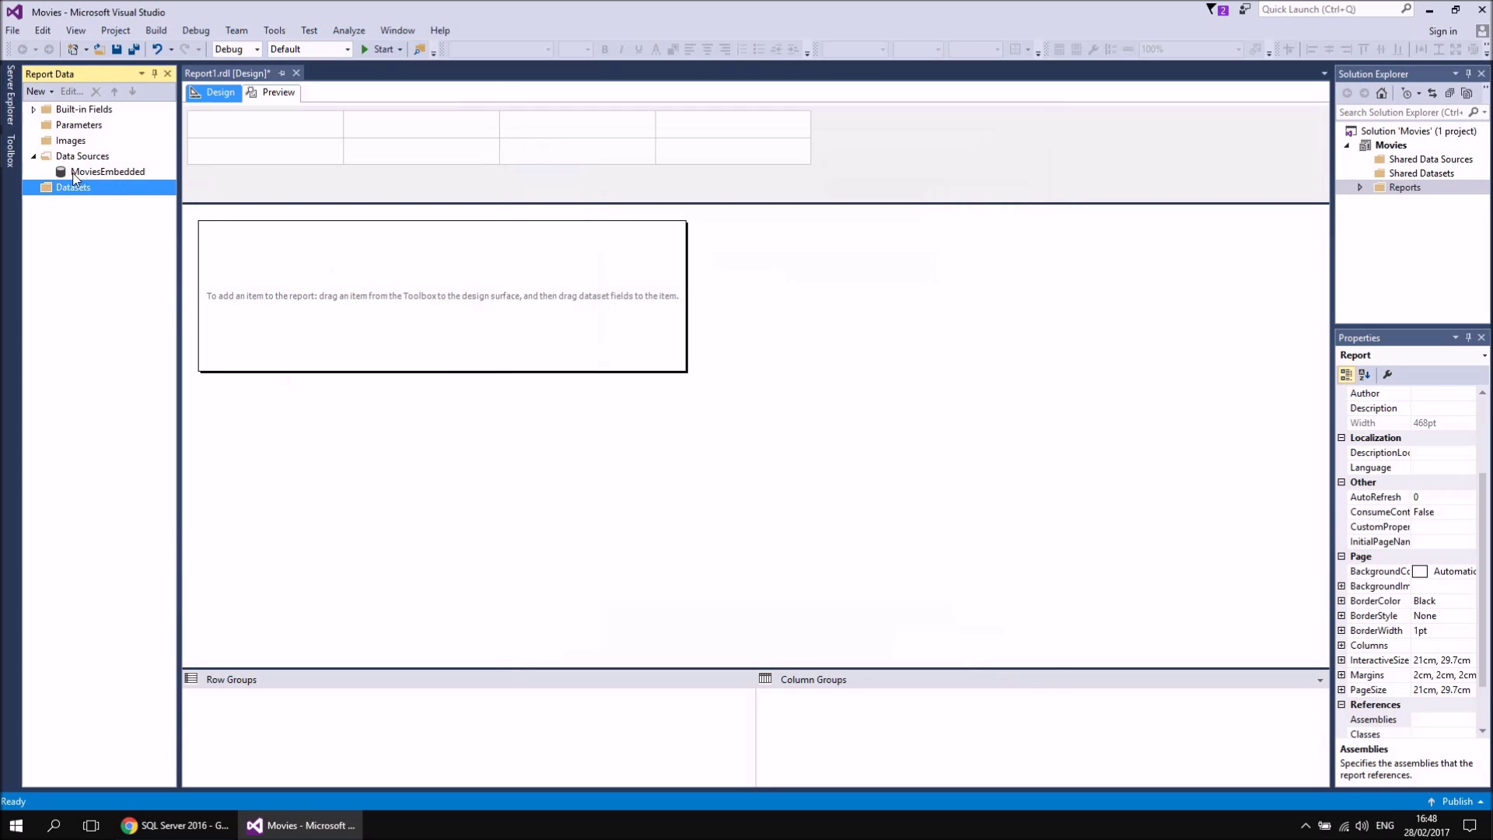
Add a dataset embedded in the report, based on the MoviesEmbedded data source, and name it FilmData.
right_click(129, 173)
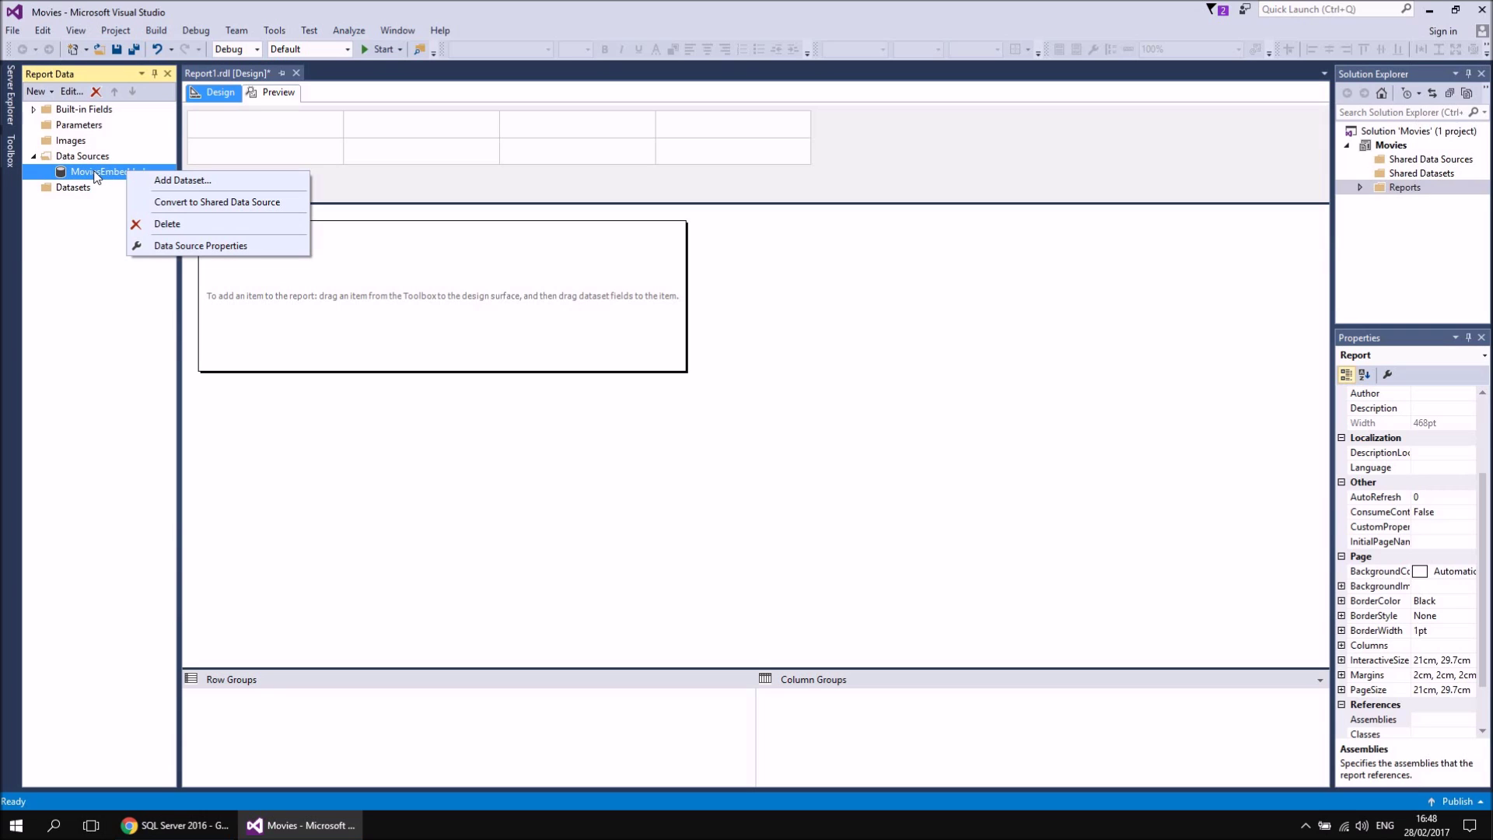
left_click(163, 181)
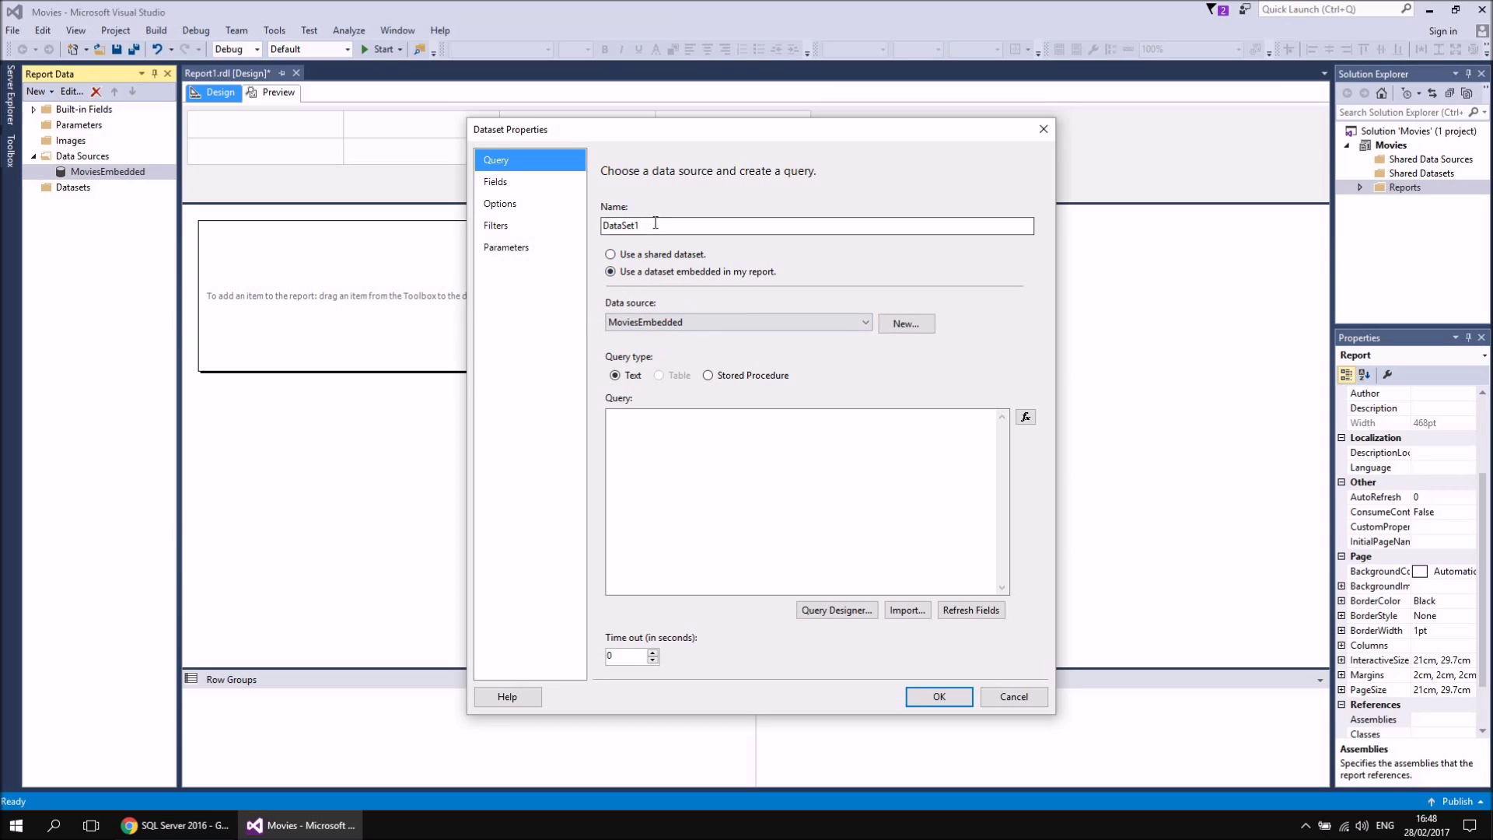
left_click_drag(651, 226, 607, 226)
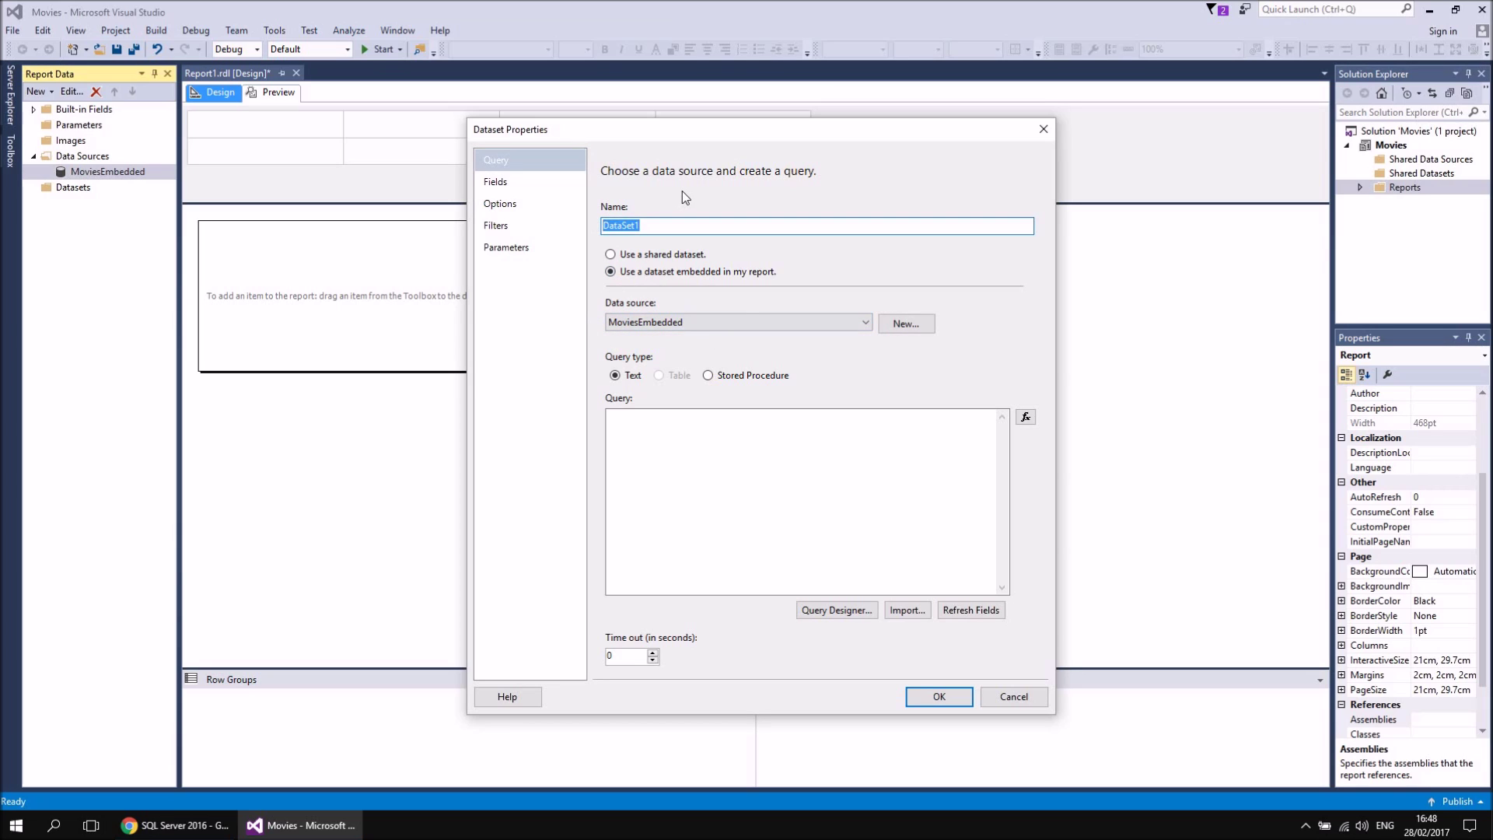
type("FilmData")
Write a text query selecting Title, ReleaseDate and RunTimeMinutes from the Film table, and save the FilmData dataset.
left_click(640, 434)
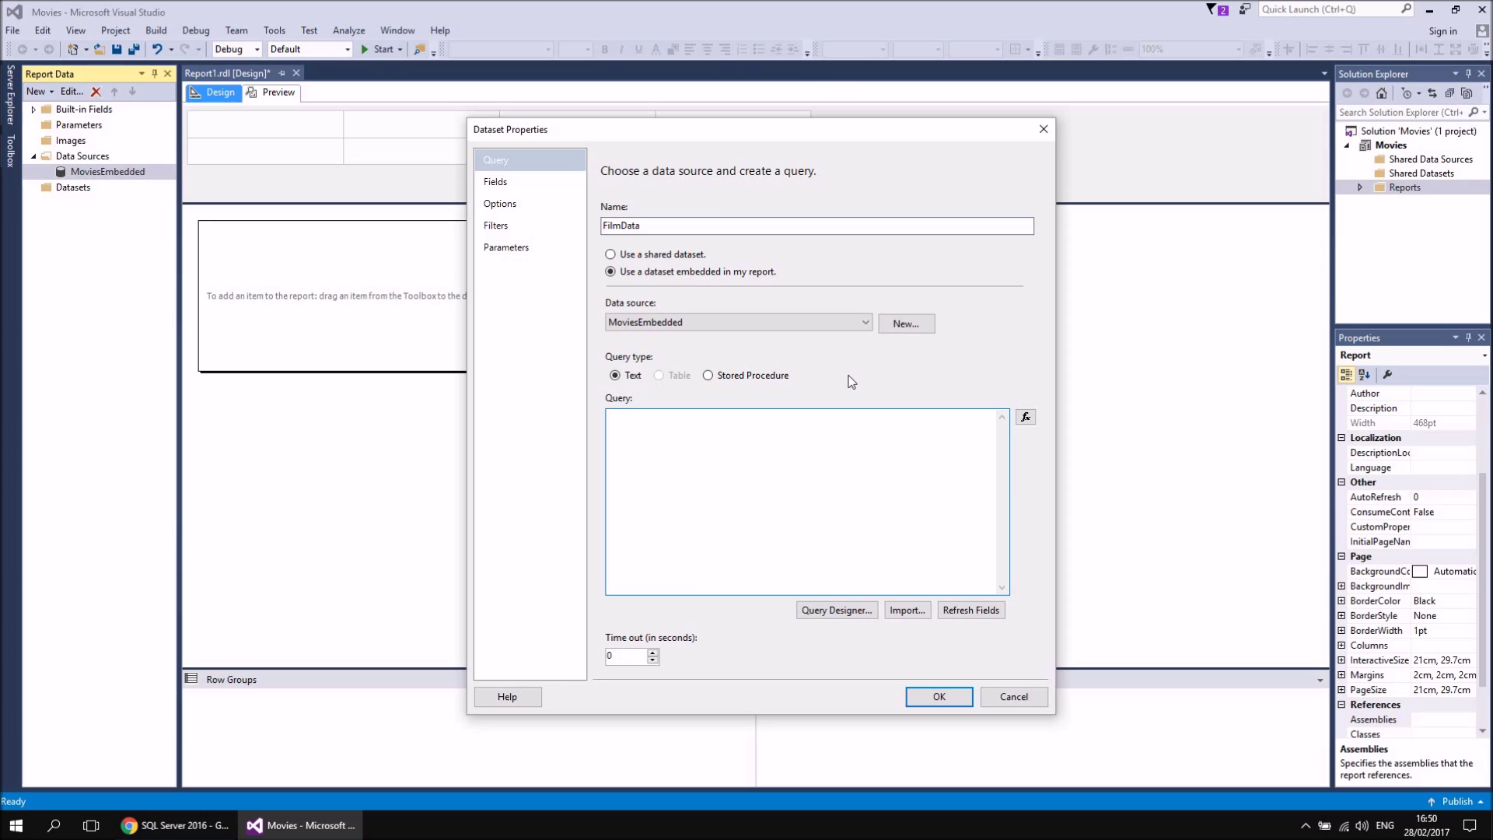
type("ELEC")
type("ROM Film")
double_click(644, 418)
type("Title, ReleaseDate, RunTimeMinutes")
left_click(926, 697)
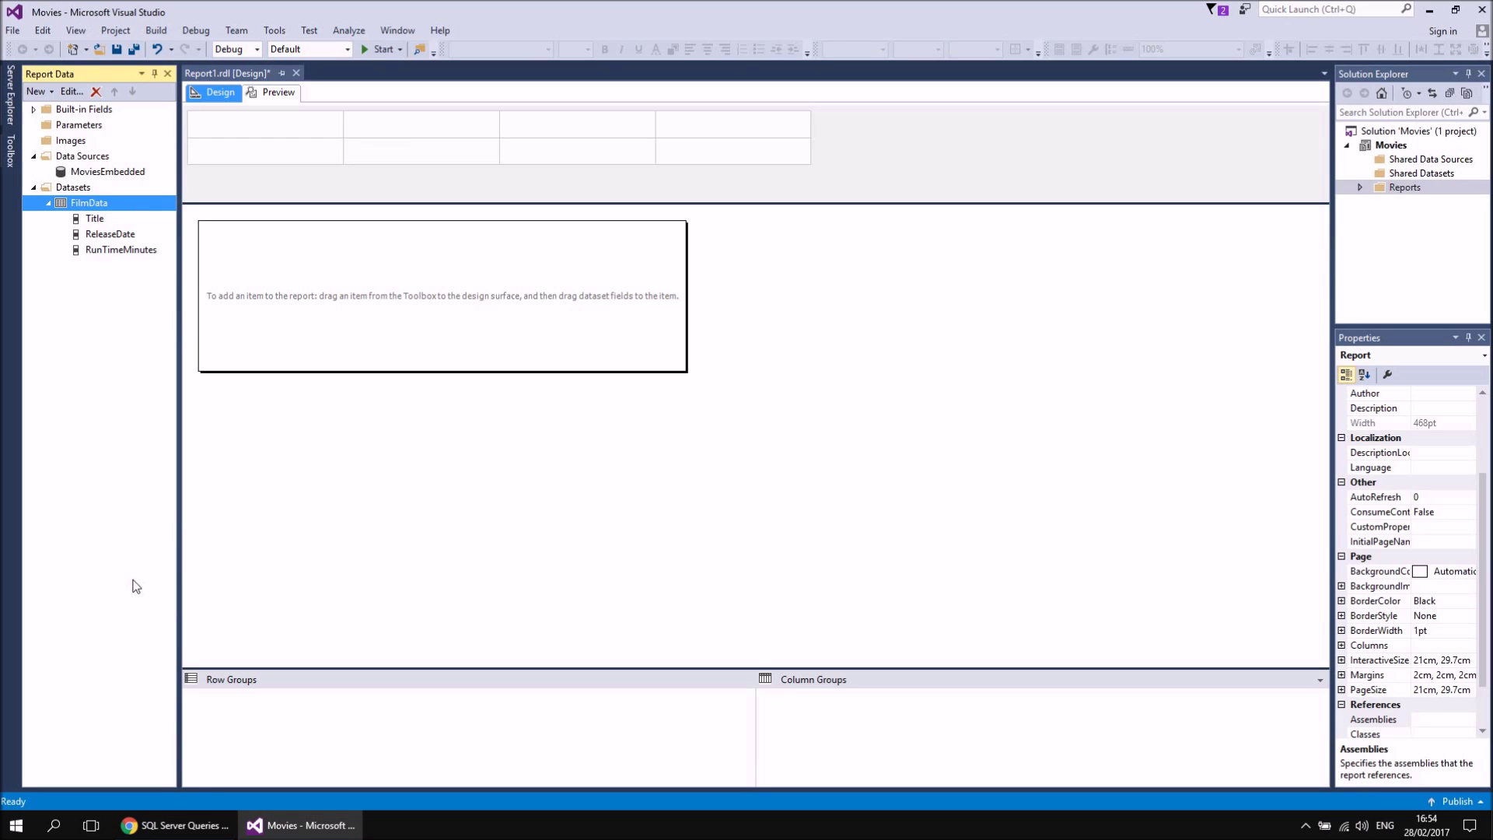
Switch to Chrome to view the SQL Server Queries playlist, and return to Visual Studio.
left_click(167, 826)
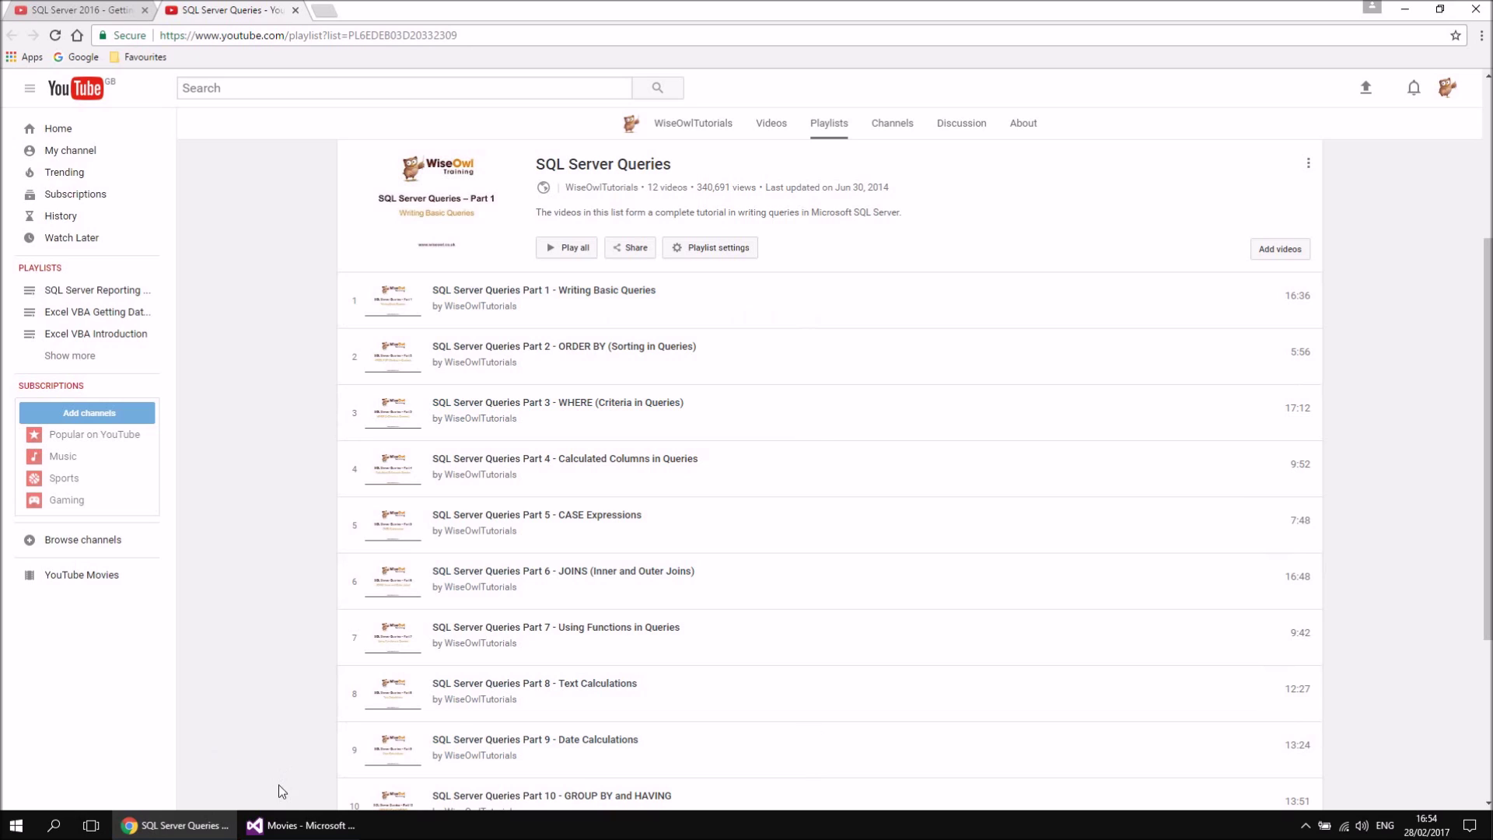
left_click(294, 829)
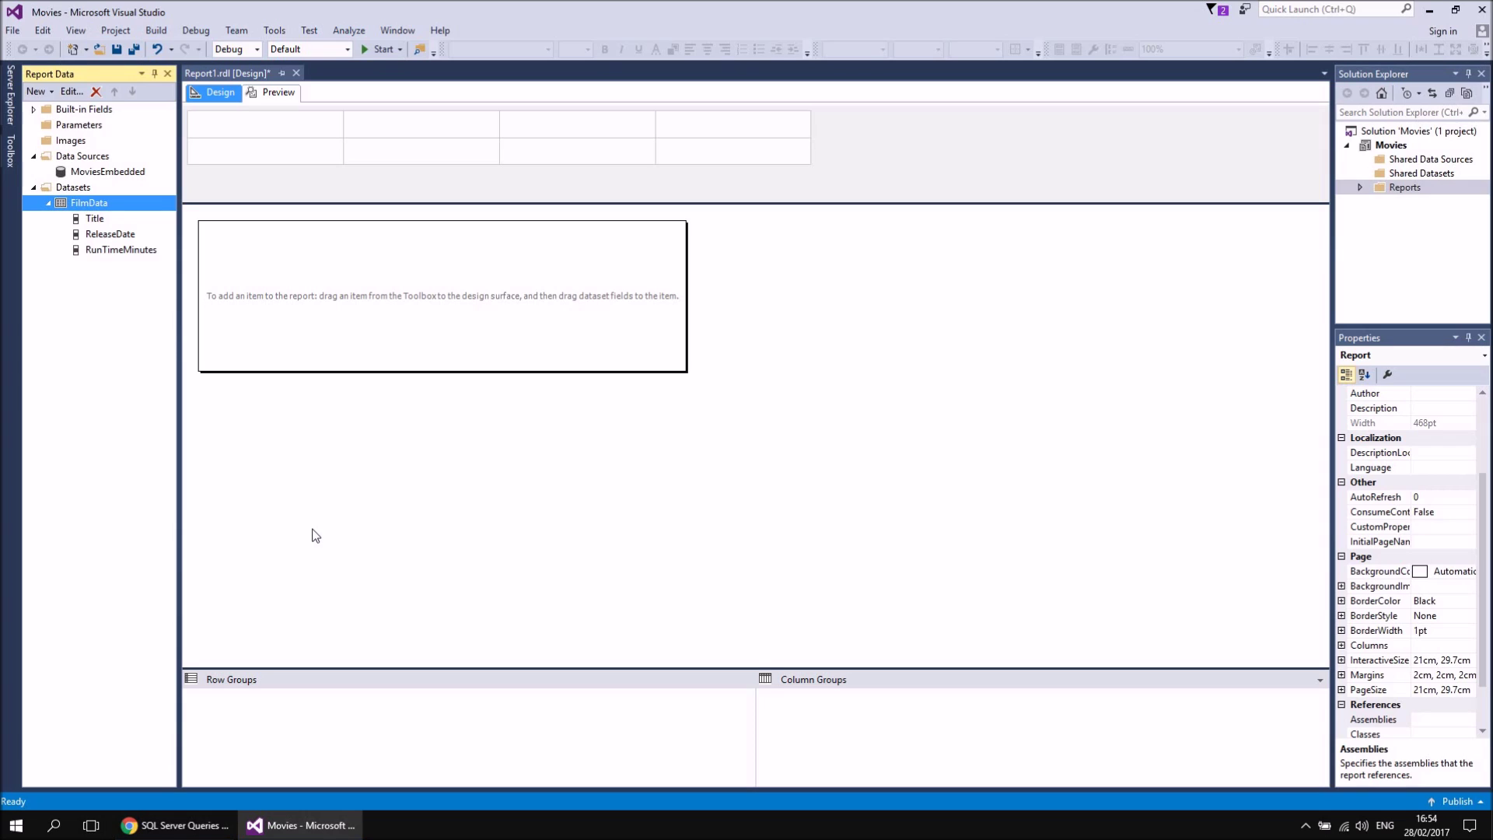
Add a second embedded dataset based on the MoviesEmbedded data source and name it FilmAndDirectorData.
right_click(124, 176)
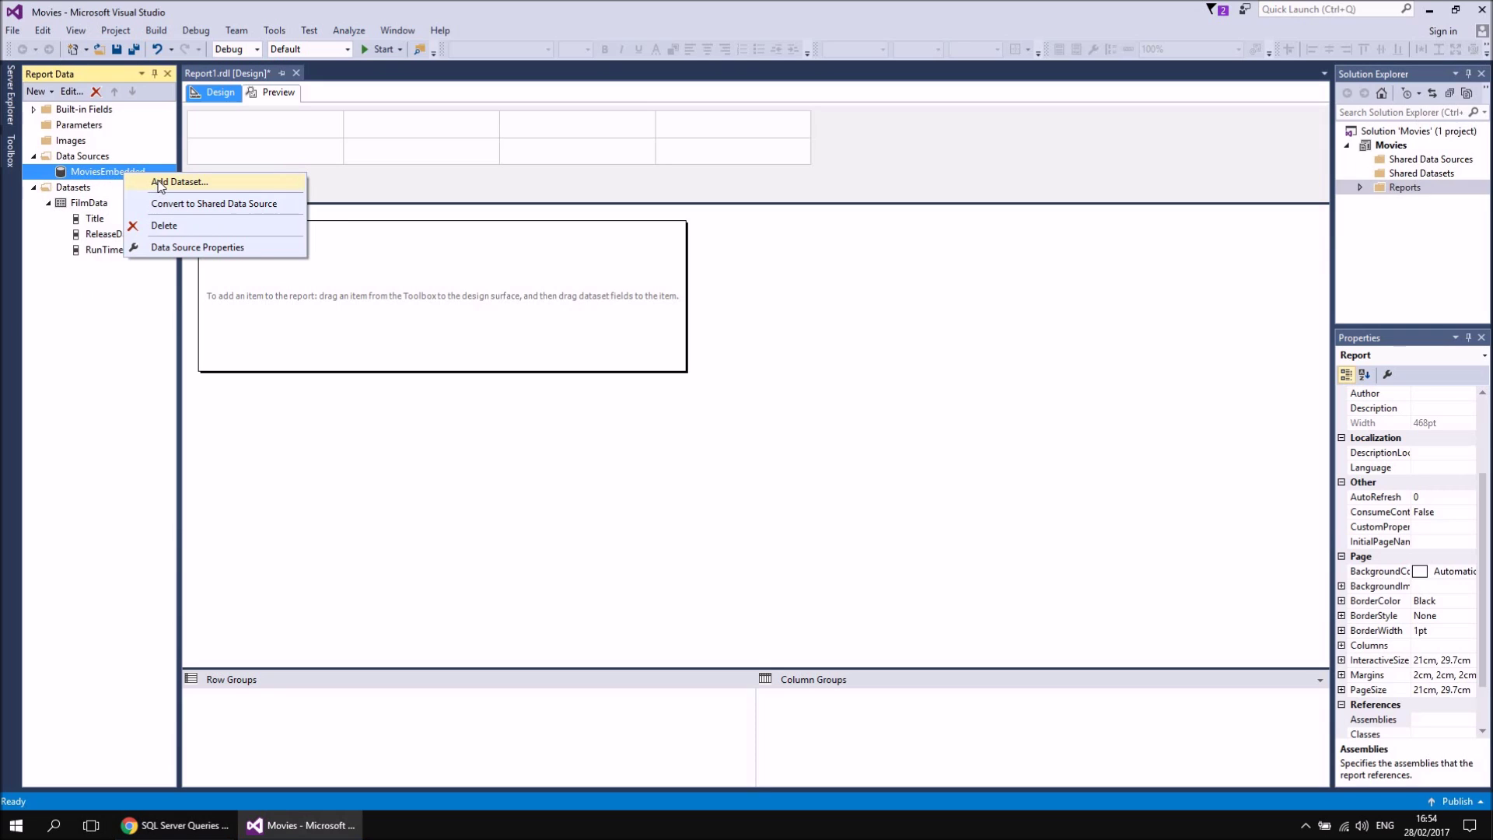
left_click(159, 183)
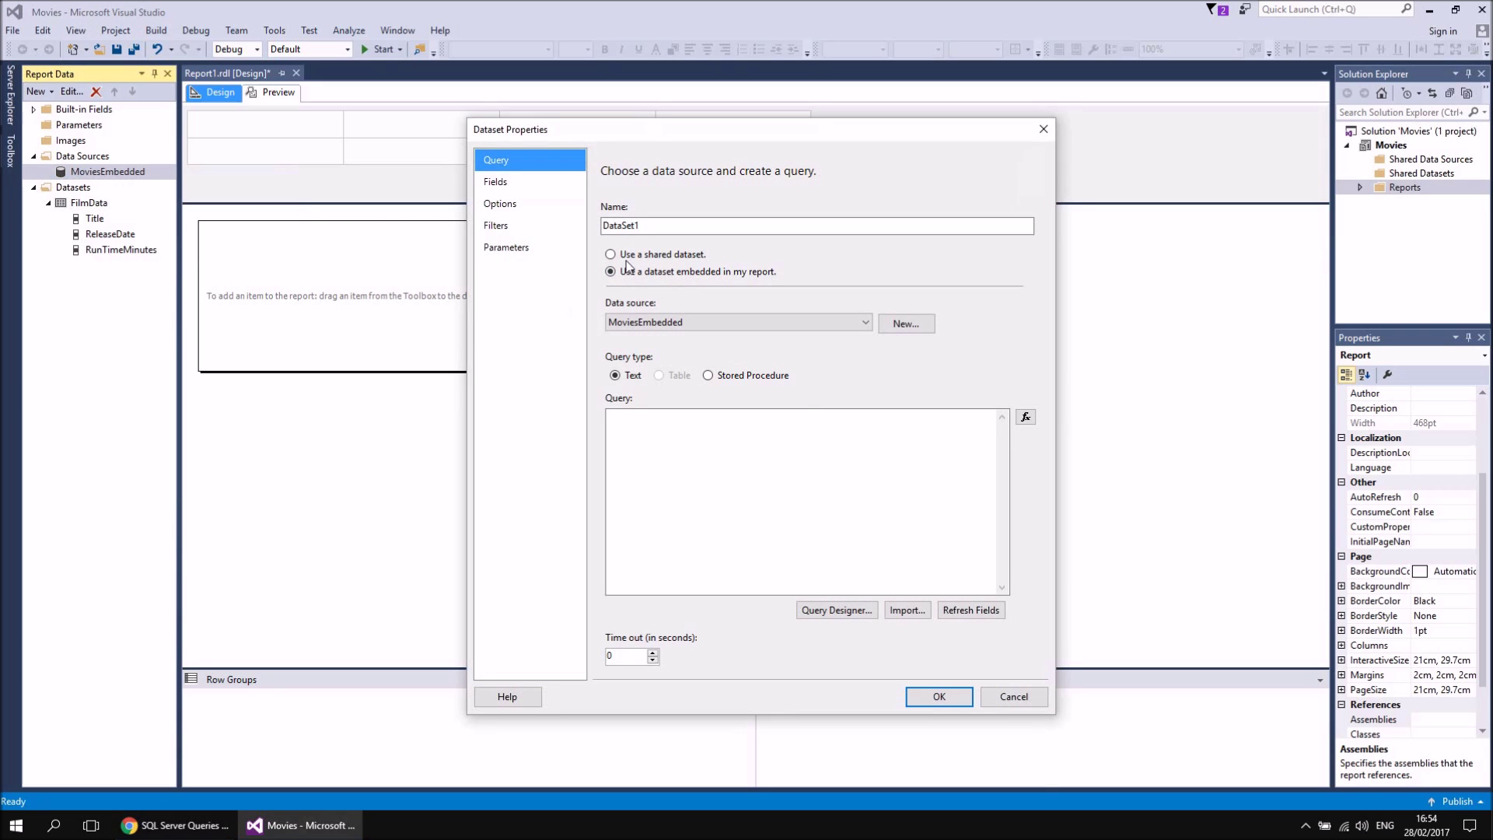
left_click_drag(642, 226, 602, 221)
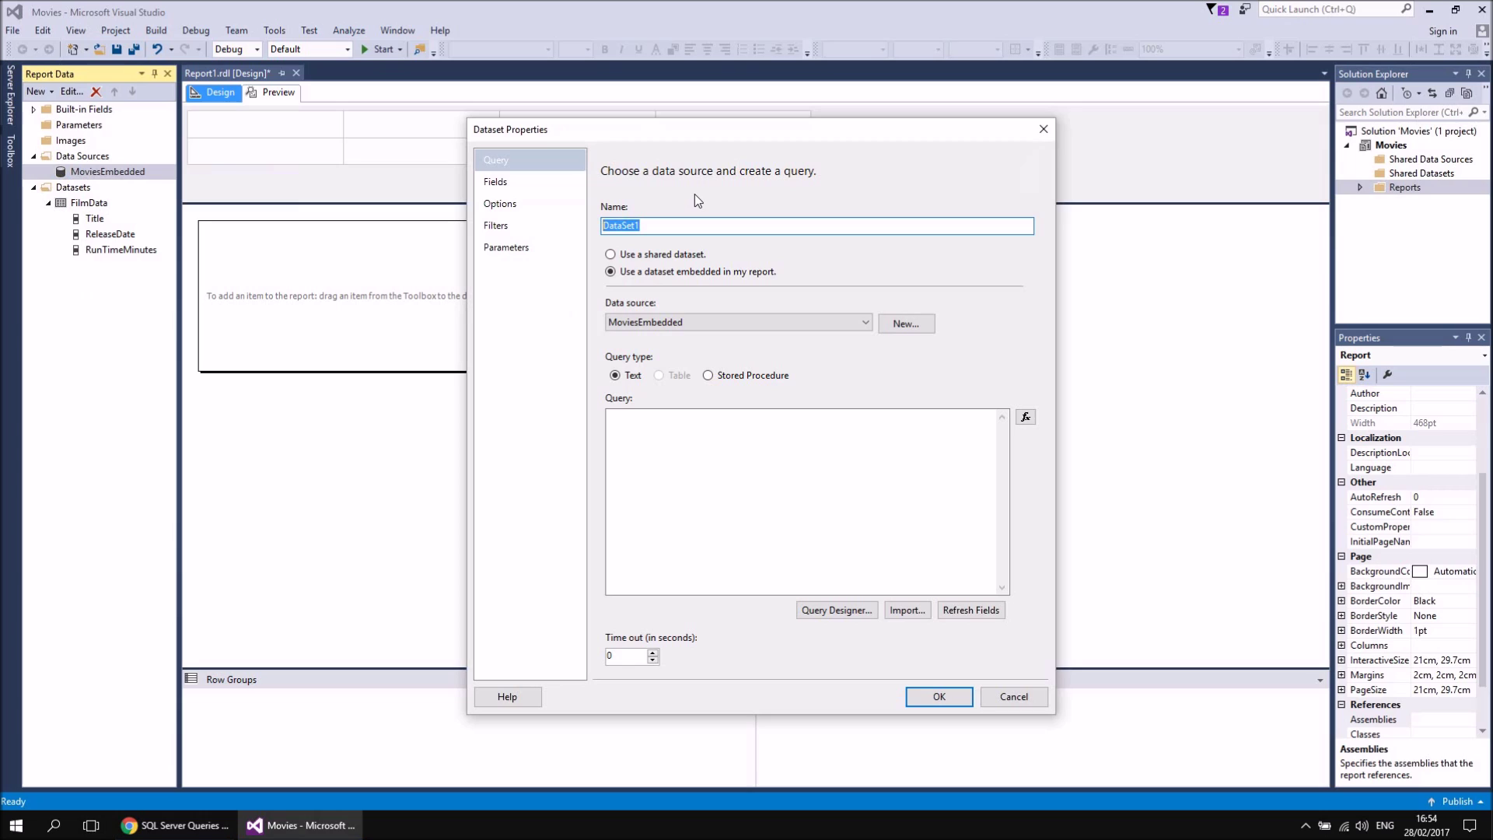
type("FilmAndDirector")
left_click(788, 427)
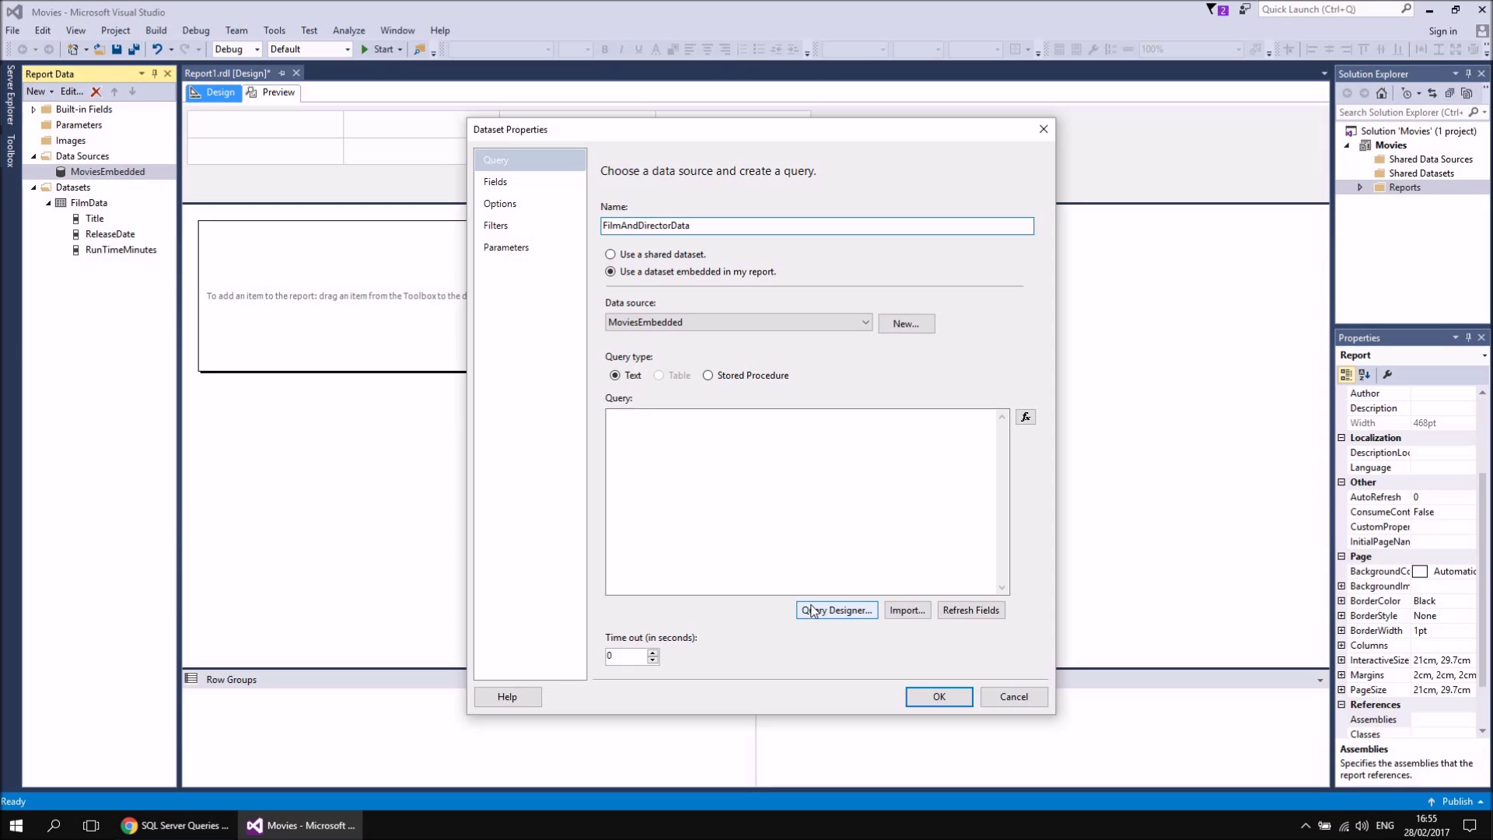
Open the Query Designer for the FilmAndDirectorData dataset and add the Director and Film tables to its diagram.
left_click(842, 611)
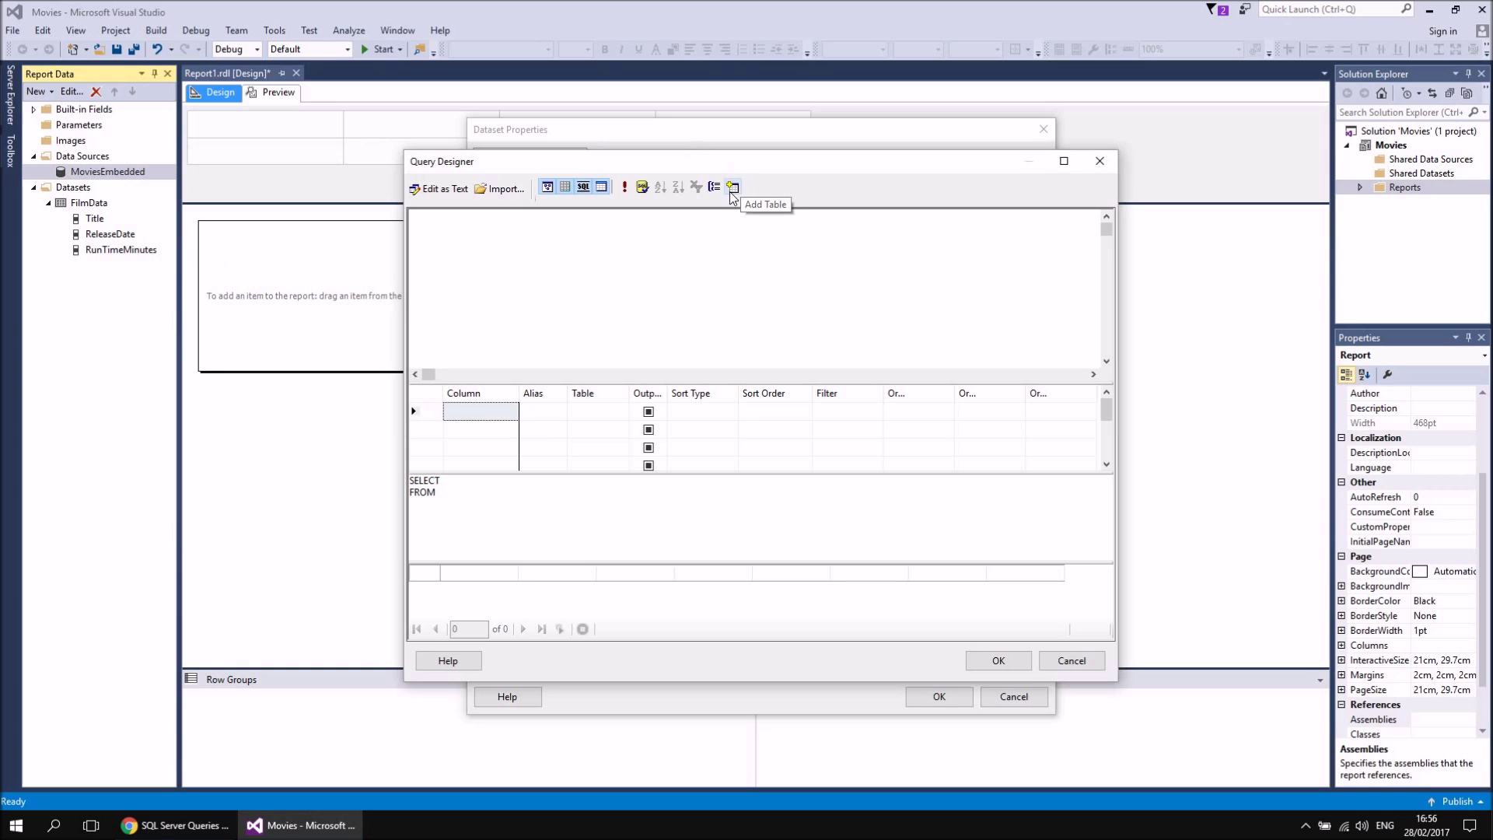
right_click(584, 266)
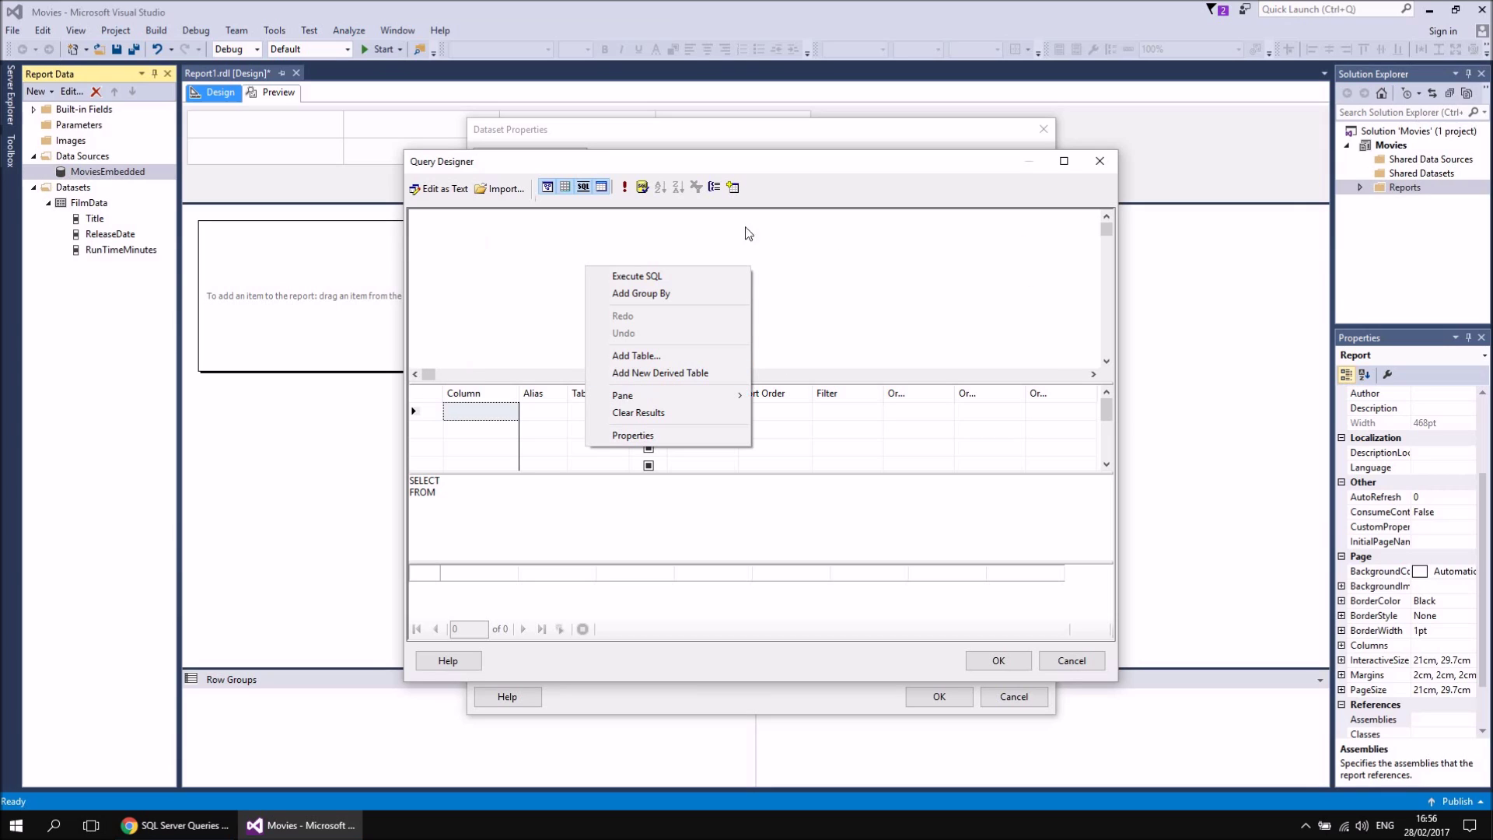
left_click(683, 361)
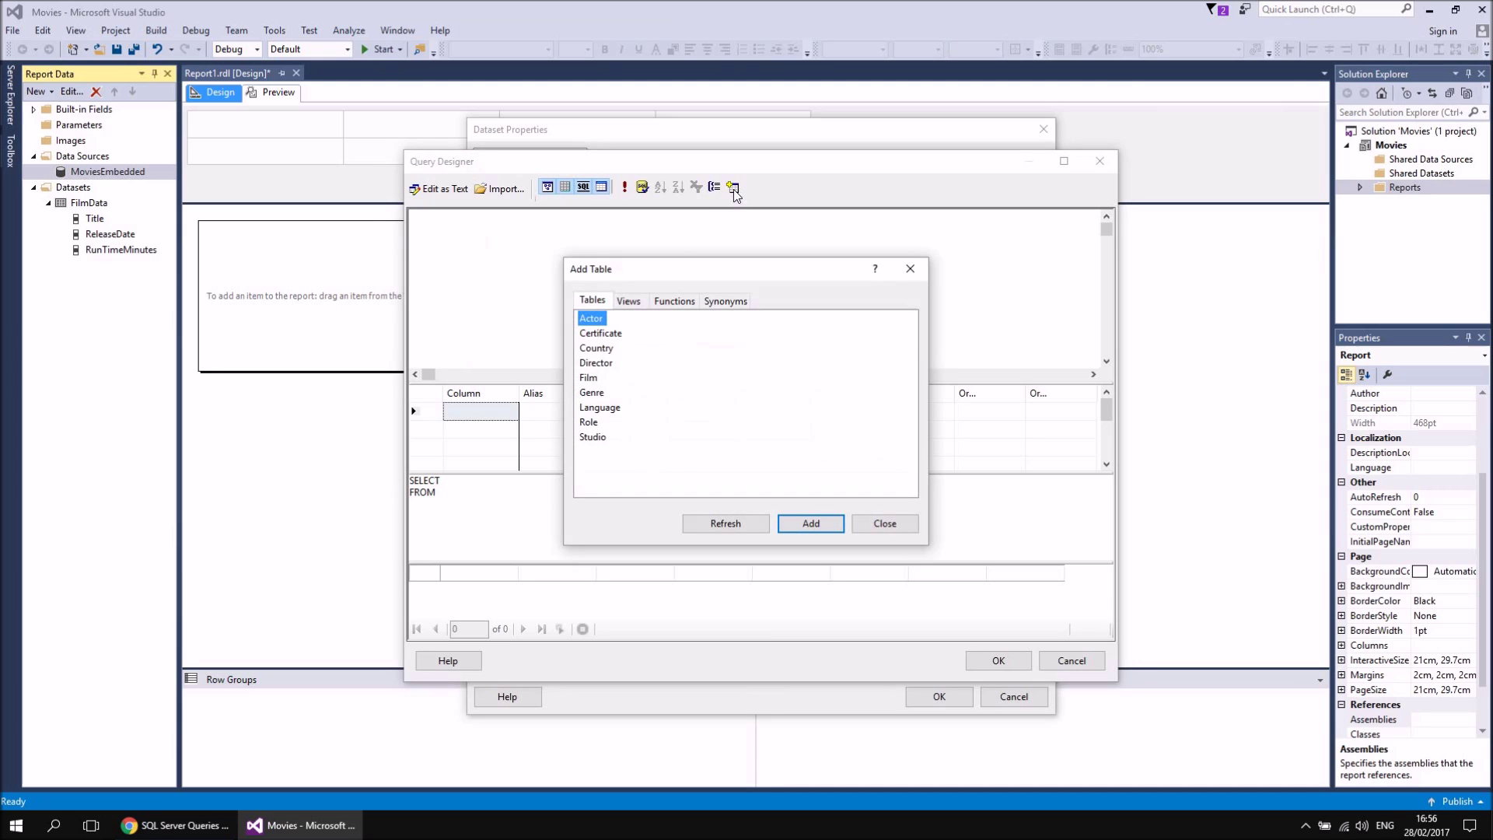
double_click(603, 364)
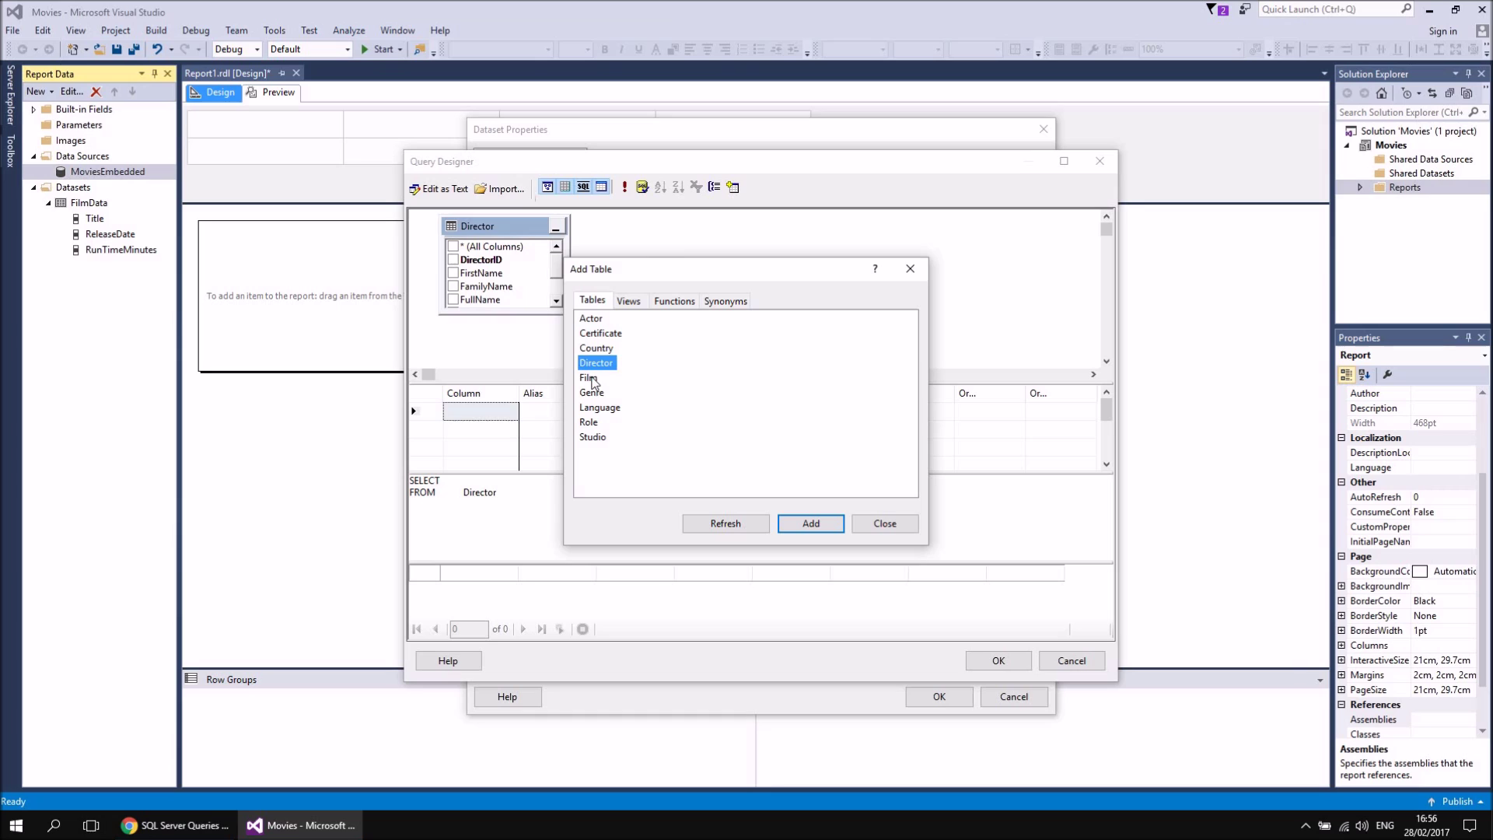
double_click(593, 379)
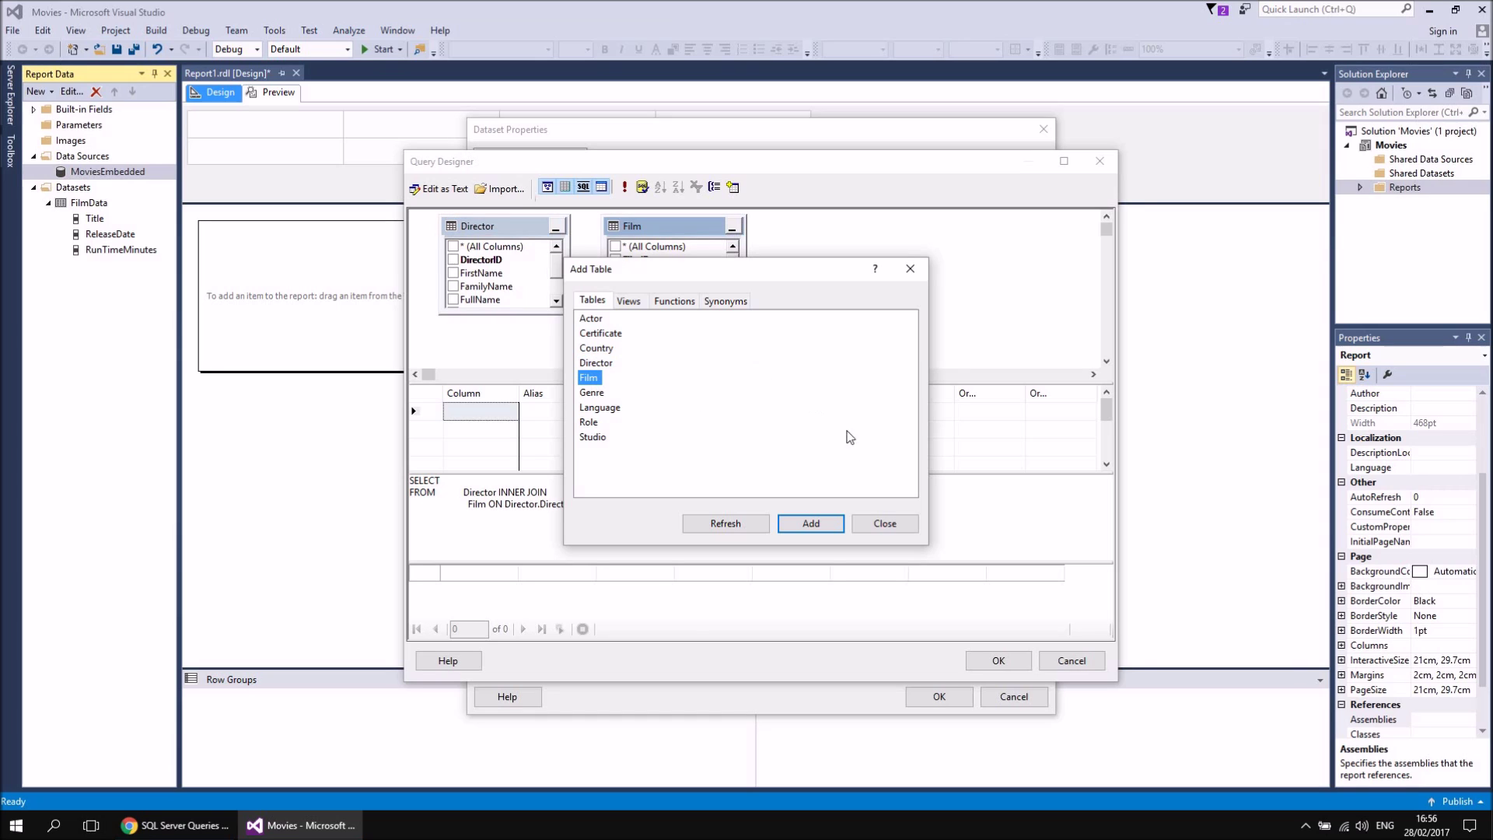
left_click(886, 525)
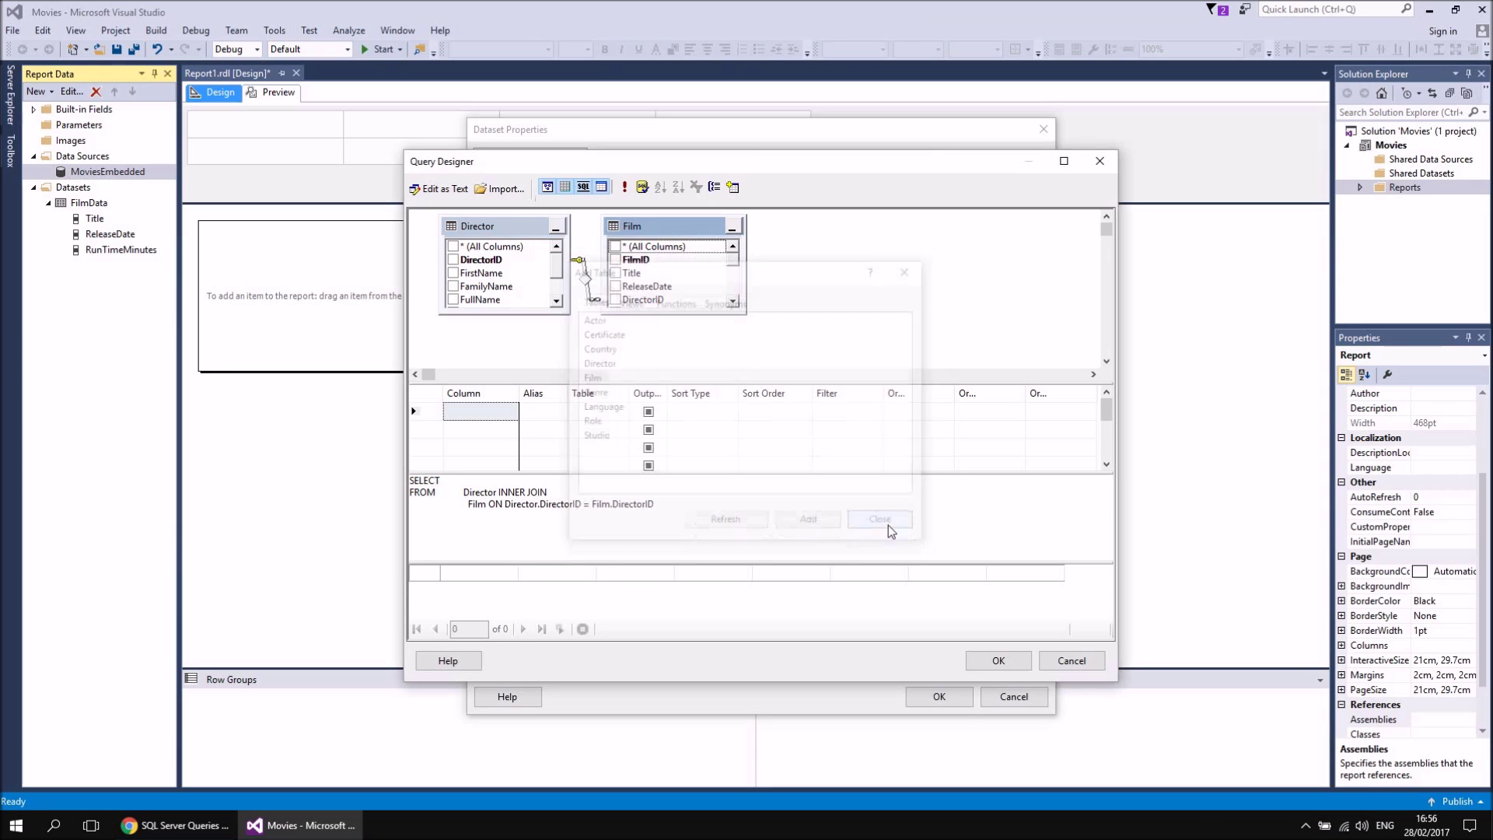
Remove the Film table from the query diagram and add it back.
right_click(652, 228)
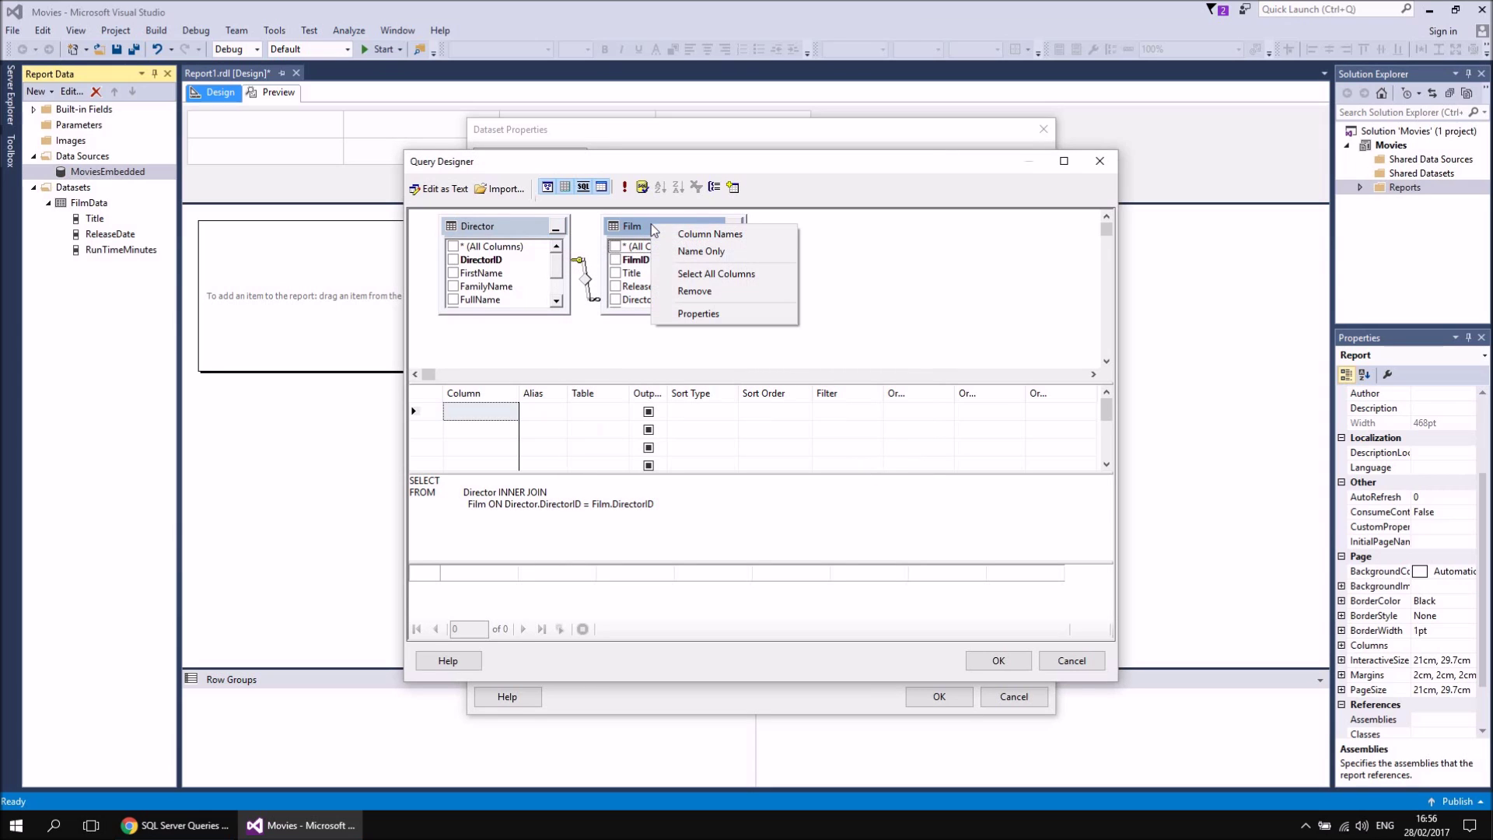
left_click(693, 292)
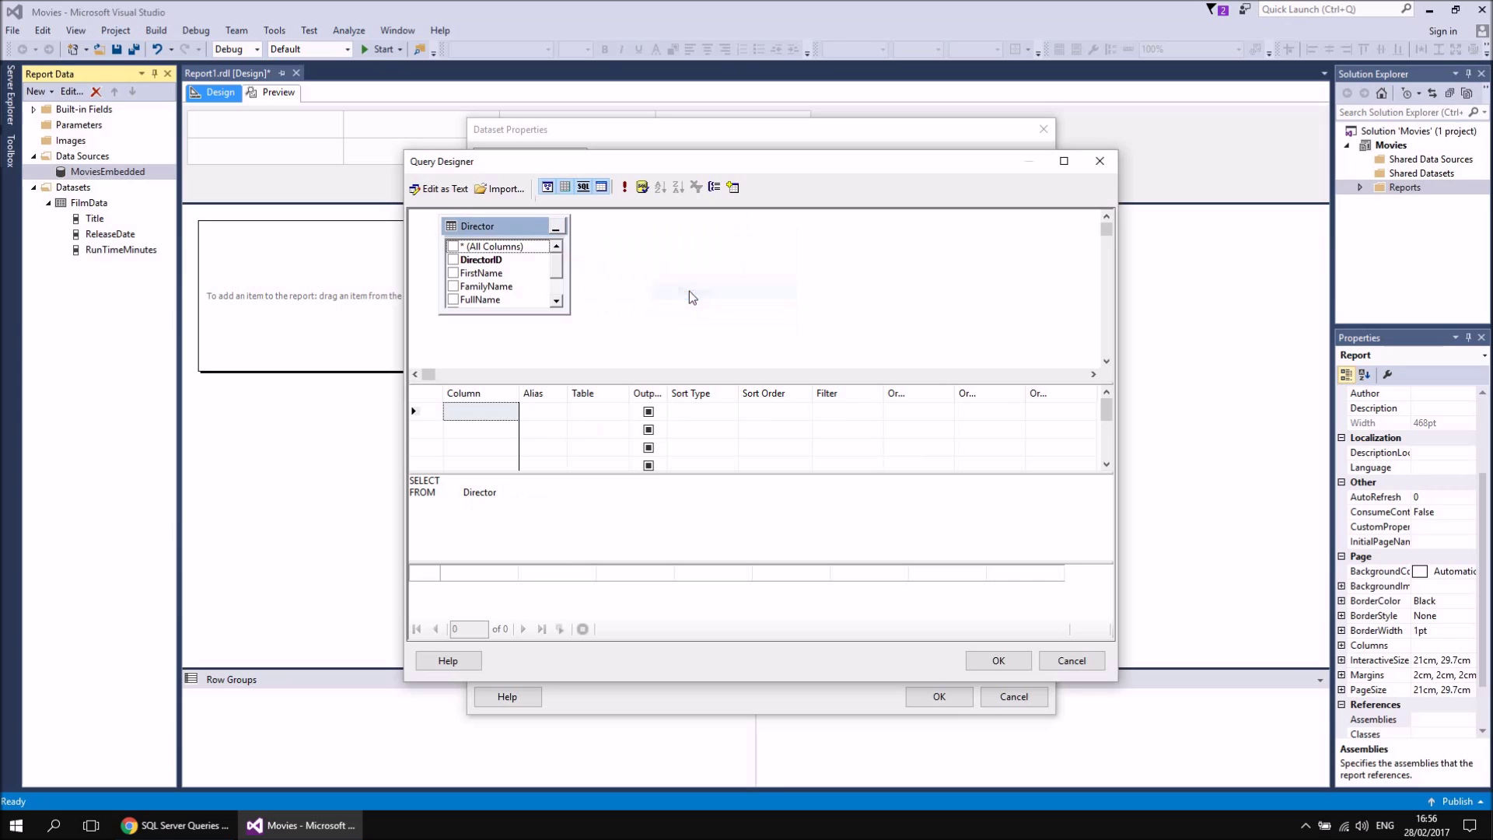
right_click(698, 235)
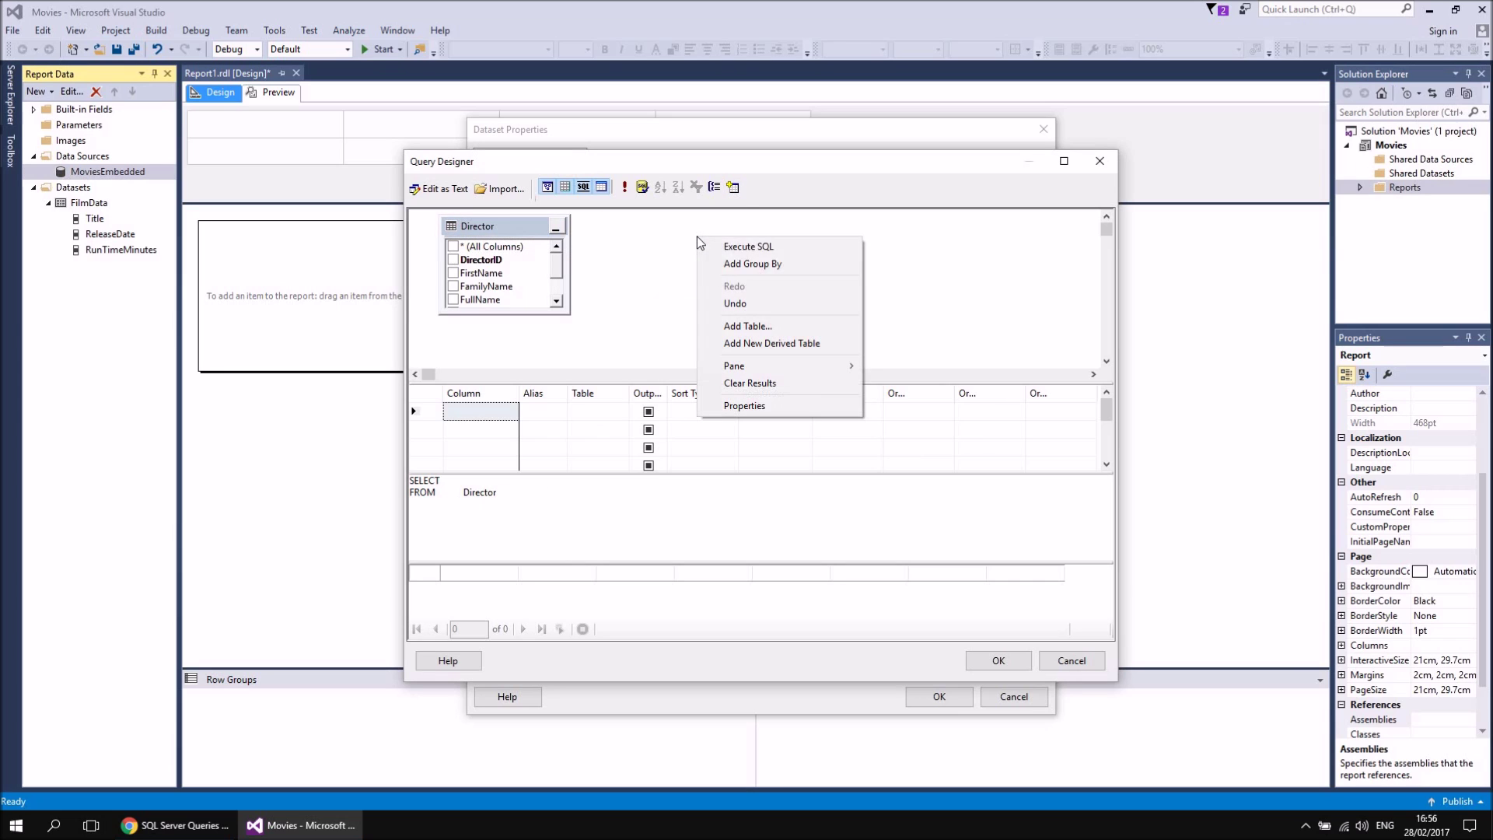
left_click(733, 187)
double_click(593, 378)
left_click(885, 525)
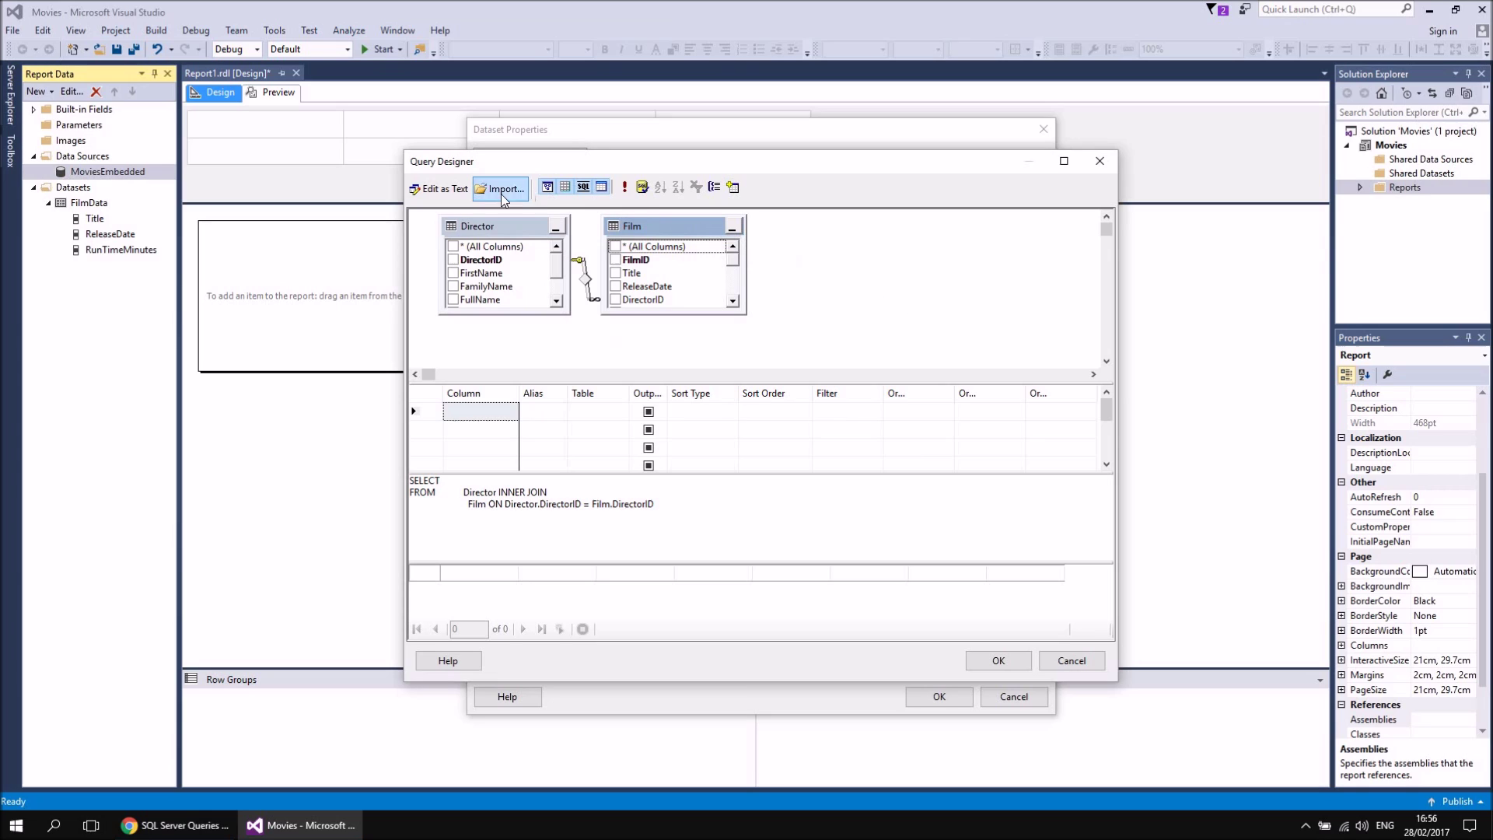
Move the Director table slightly, lengthen the Film table's column list, and reposition and enlarge the Query Designer window.
left_click_drag(488, 232, 474, 233)
left_click(663, 227)
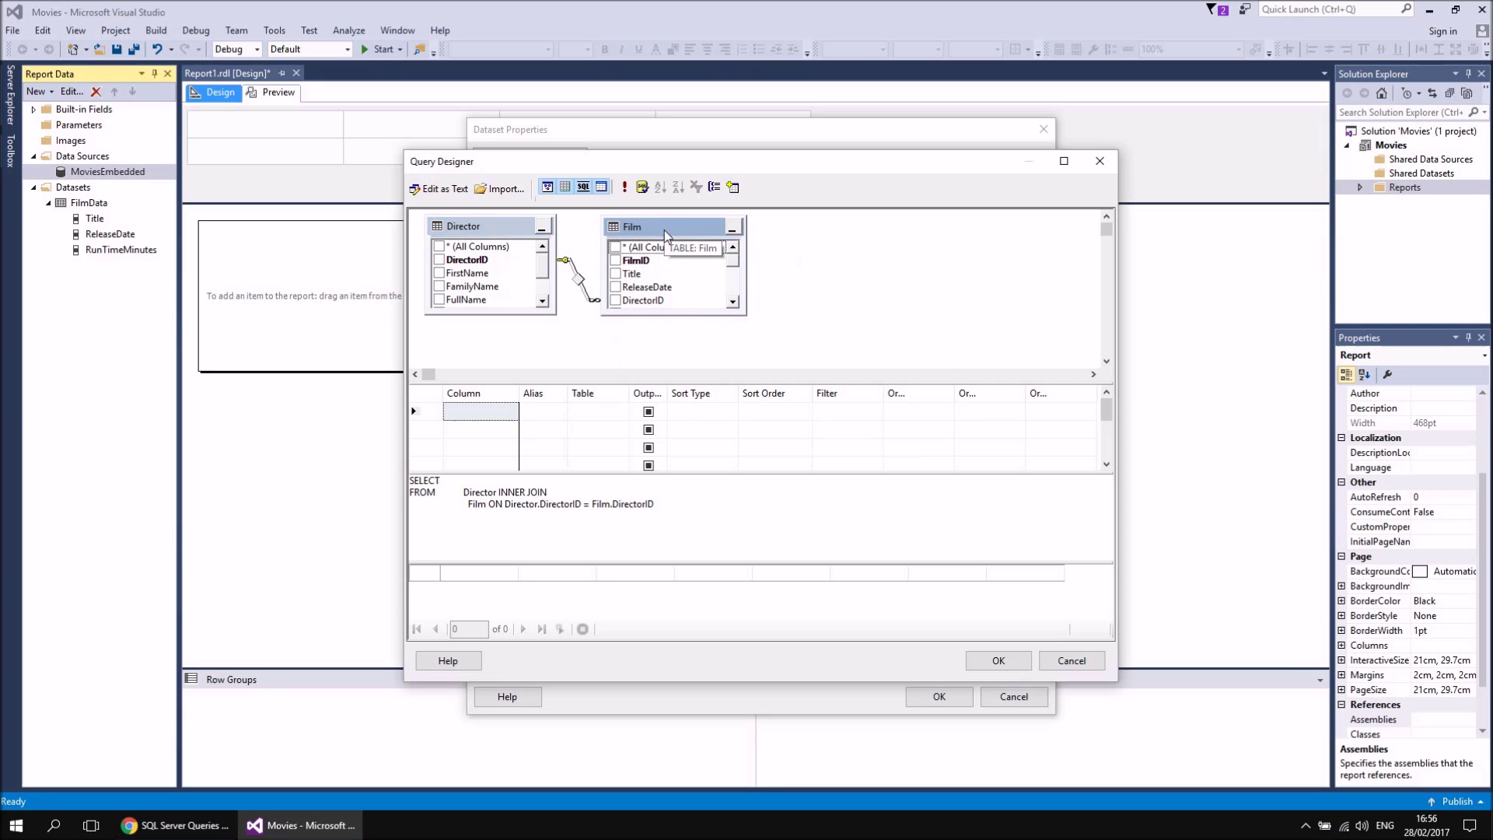
left_click_drag(673, 315, 673, 347)
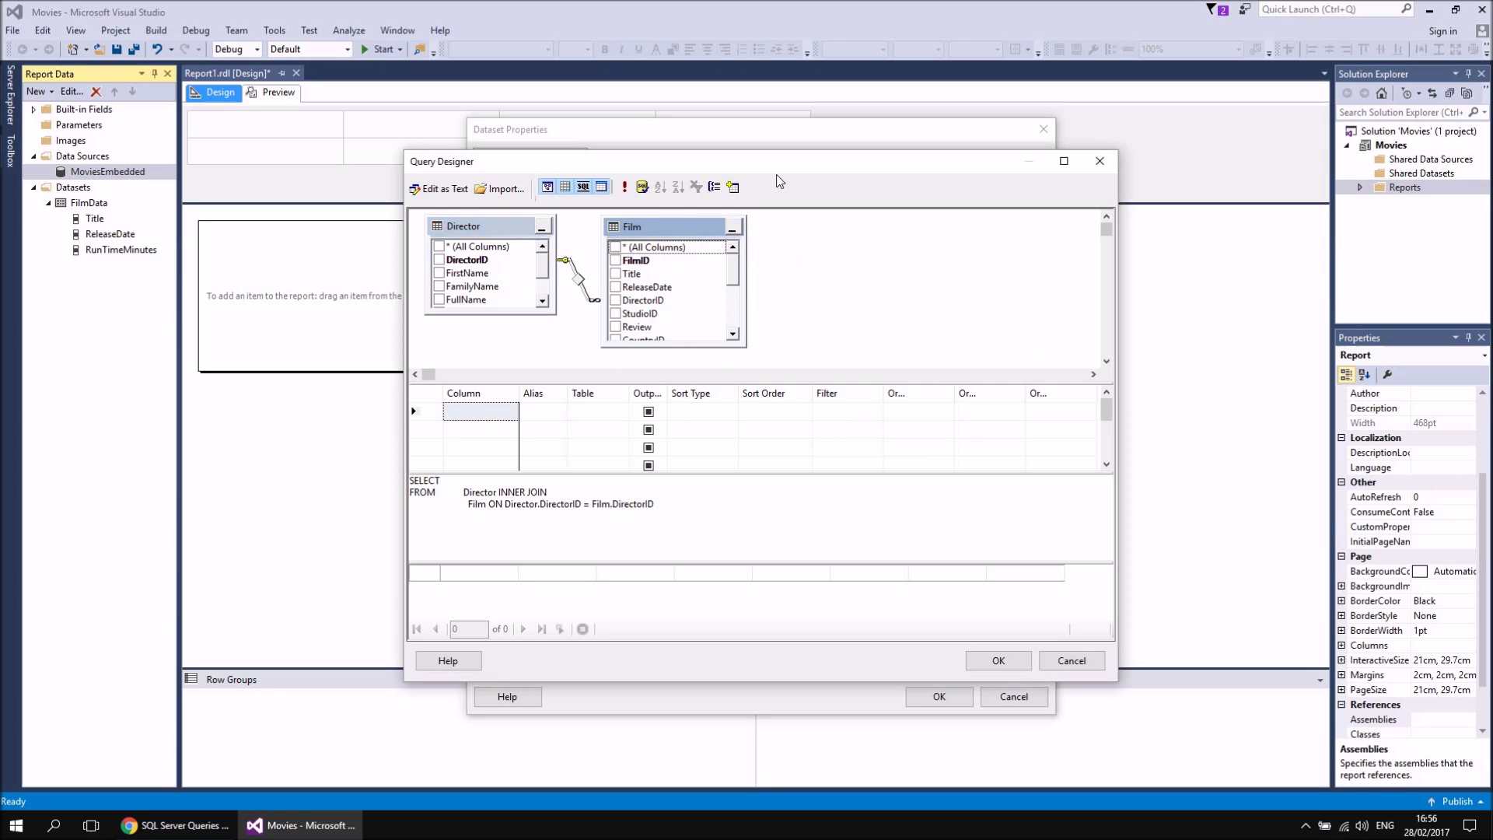
left_click_drag(765, 173, 552, 78)
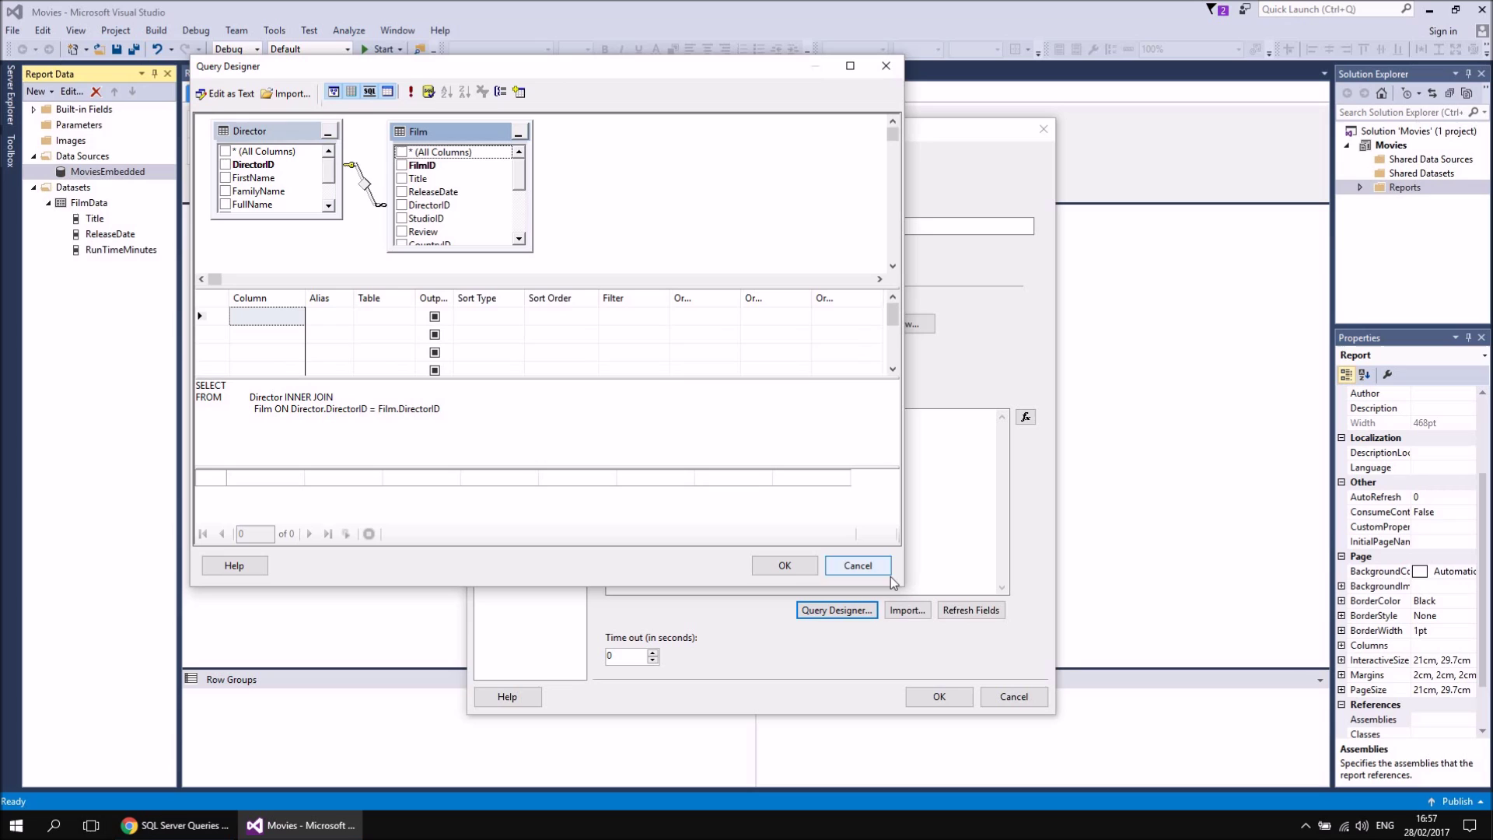
left_click_drag(941, 616, 1180, 727)
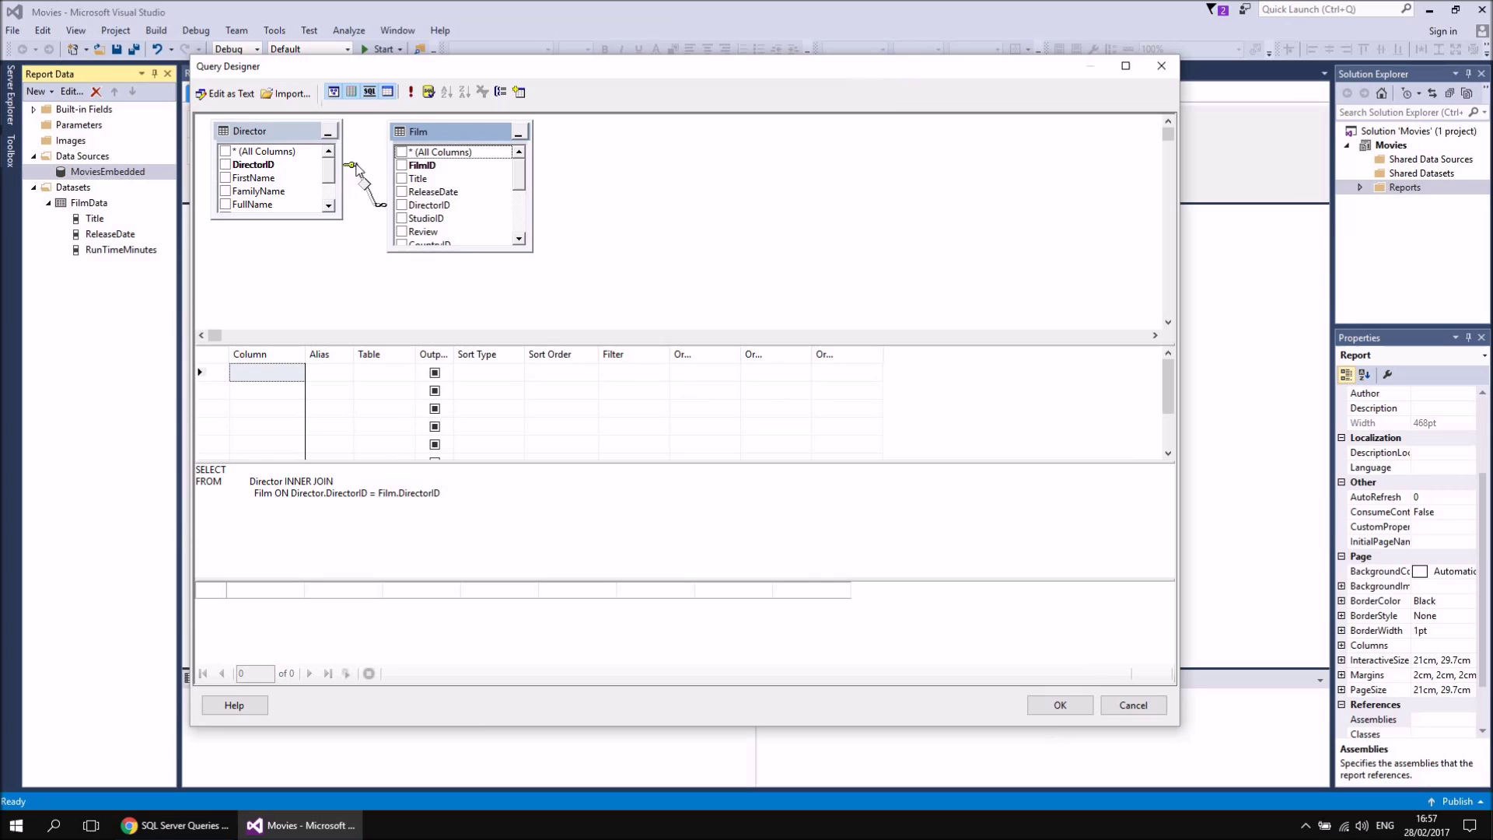
Examine the DirectorID fields that join the Director and Film tables.
left_click(263, 166)
left_click(437, 206)
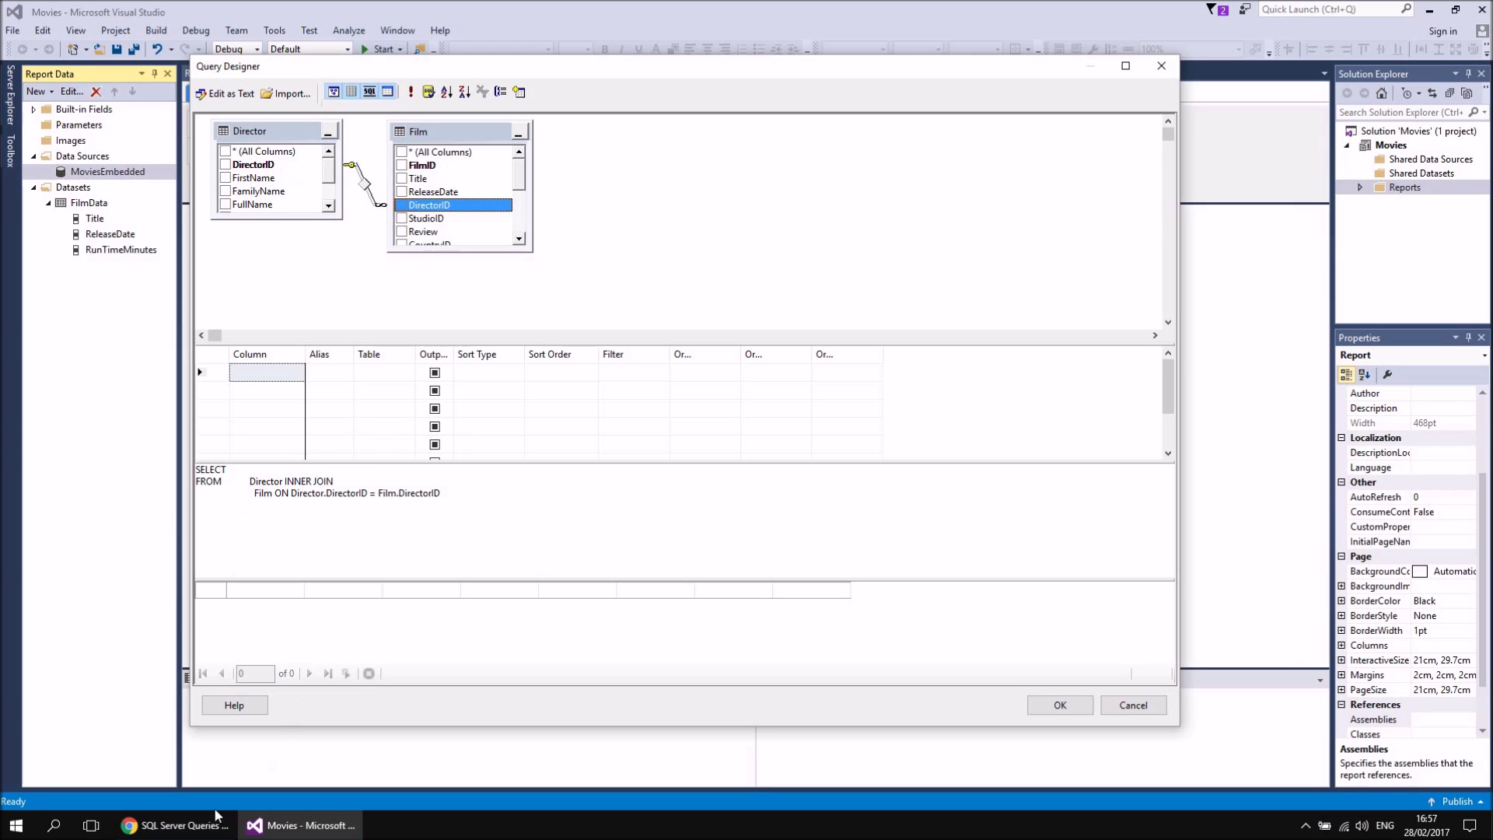
Switch to Chrome to view the SQL Server Queries and SQL Server 2016 - Getting Started playlists, and return to Visual Studio.
left_click(183, 825)
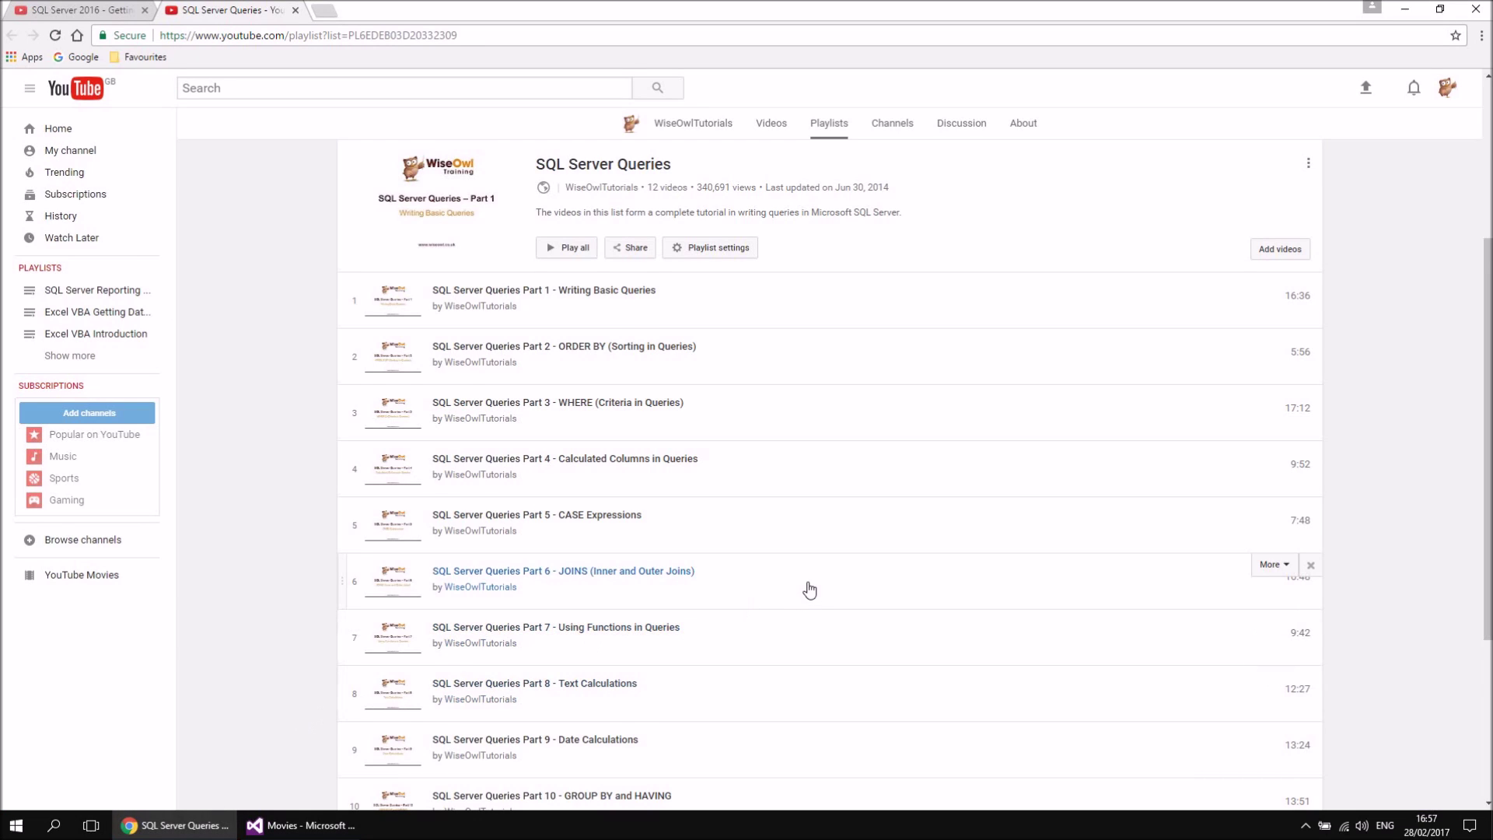
scroll(809, 591, "down", 1)
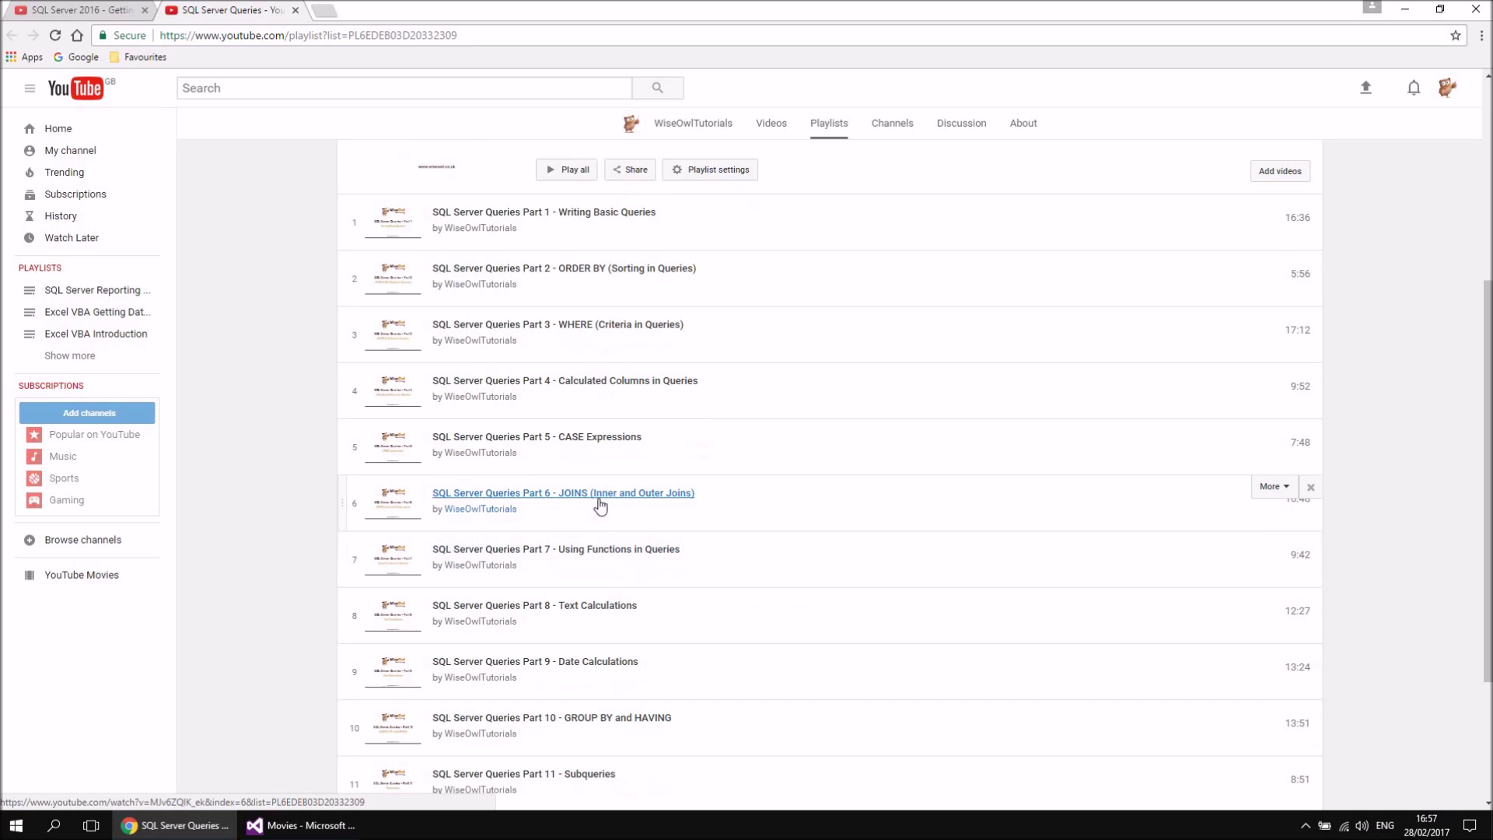
left_click(84, 11)
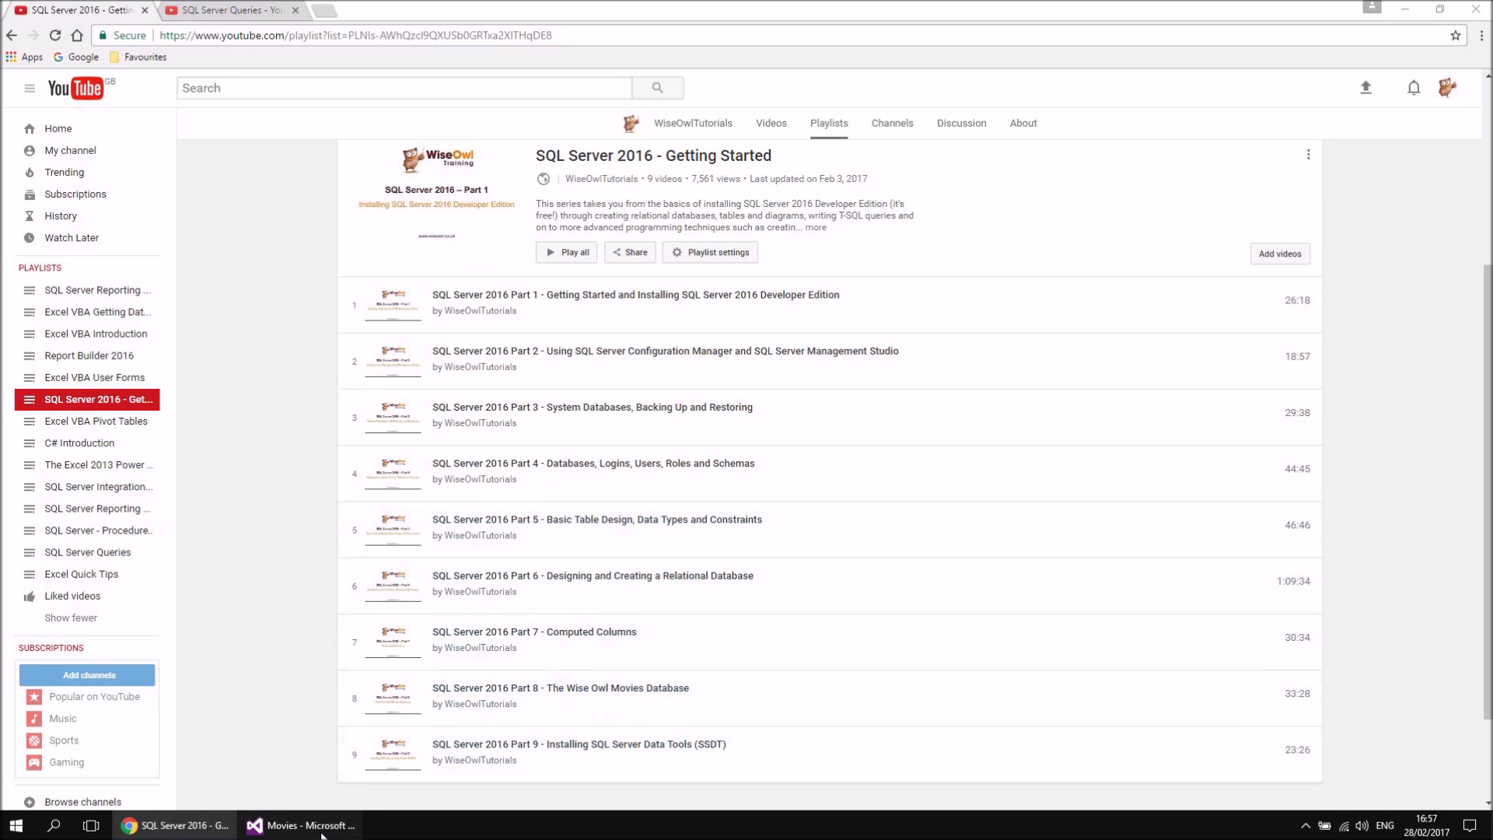
key("alt+Tab")
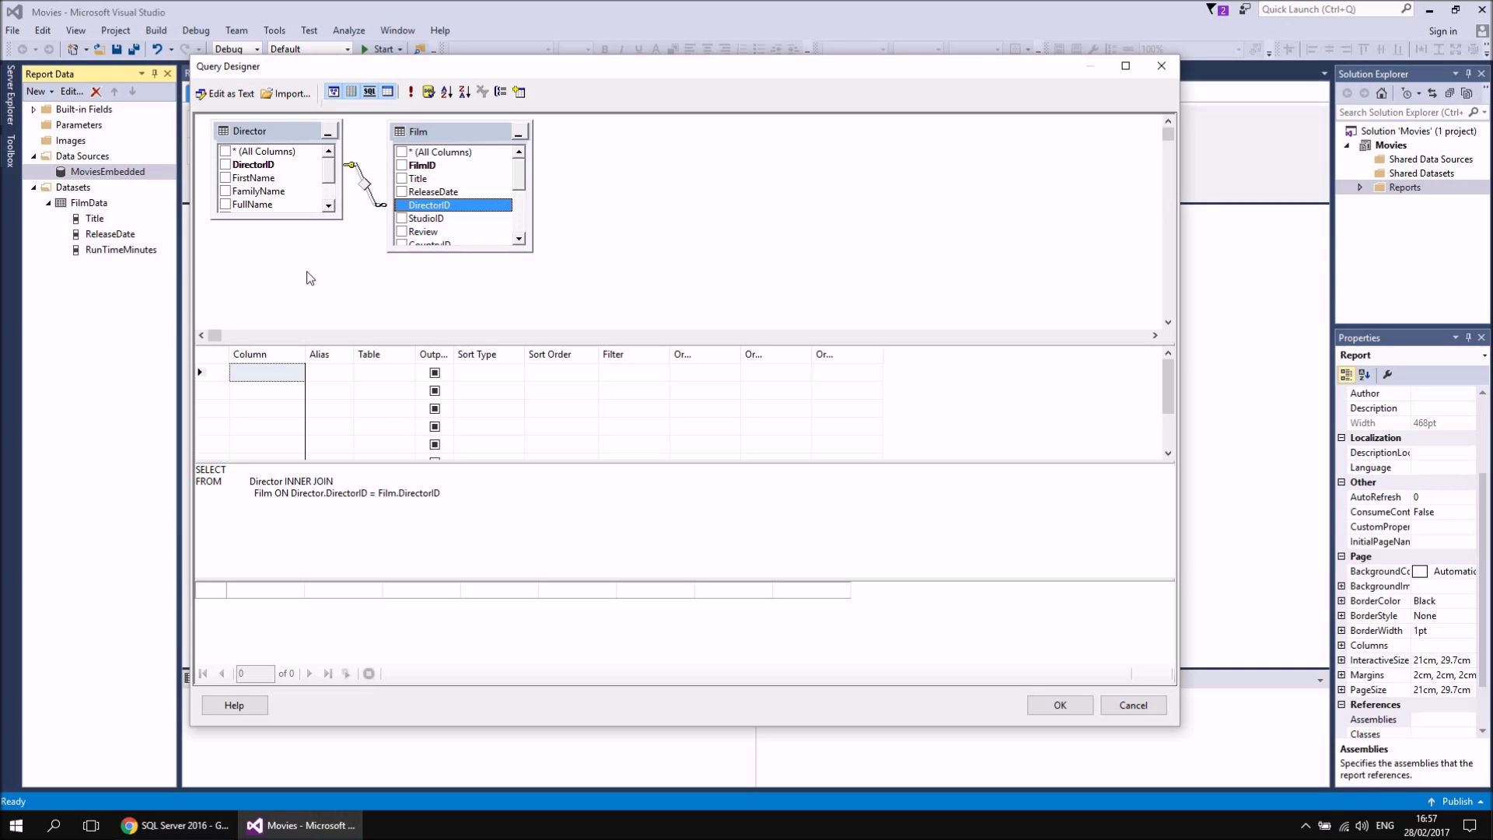
Lengthen the Director column list and output Director's FullName and Film's Title in the query, running it after each addition.
left_click_drag(257, 214, 251, 266)
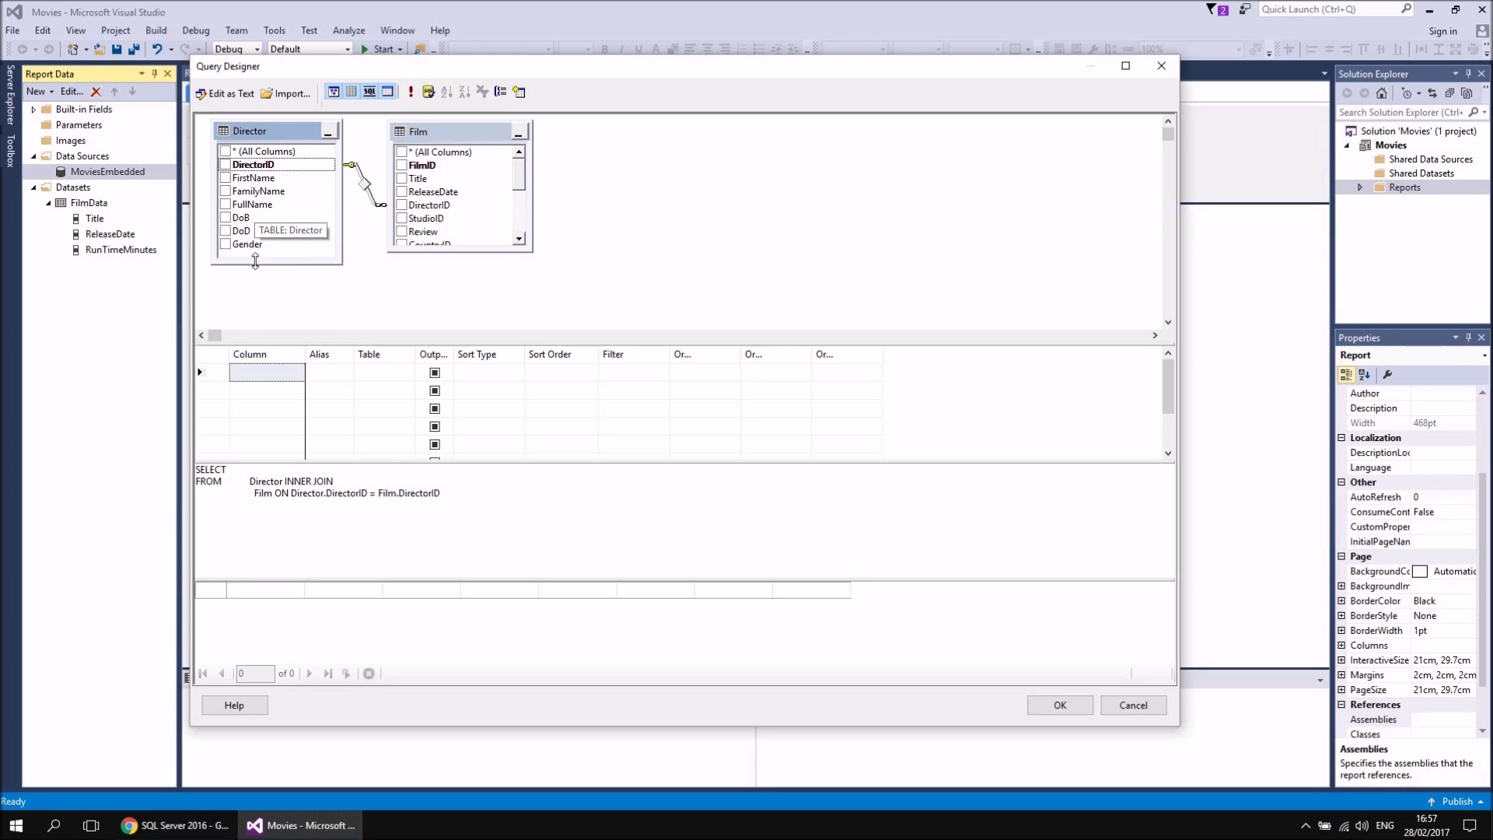
left_click(227, 206)
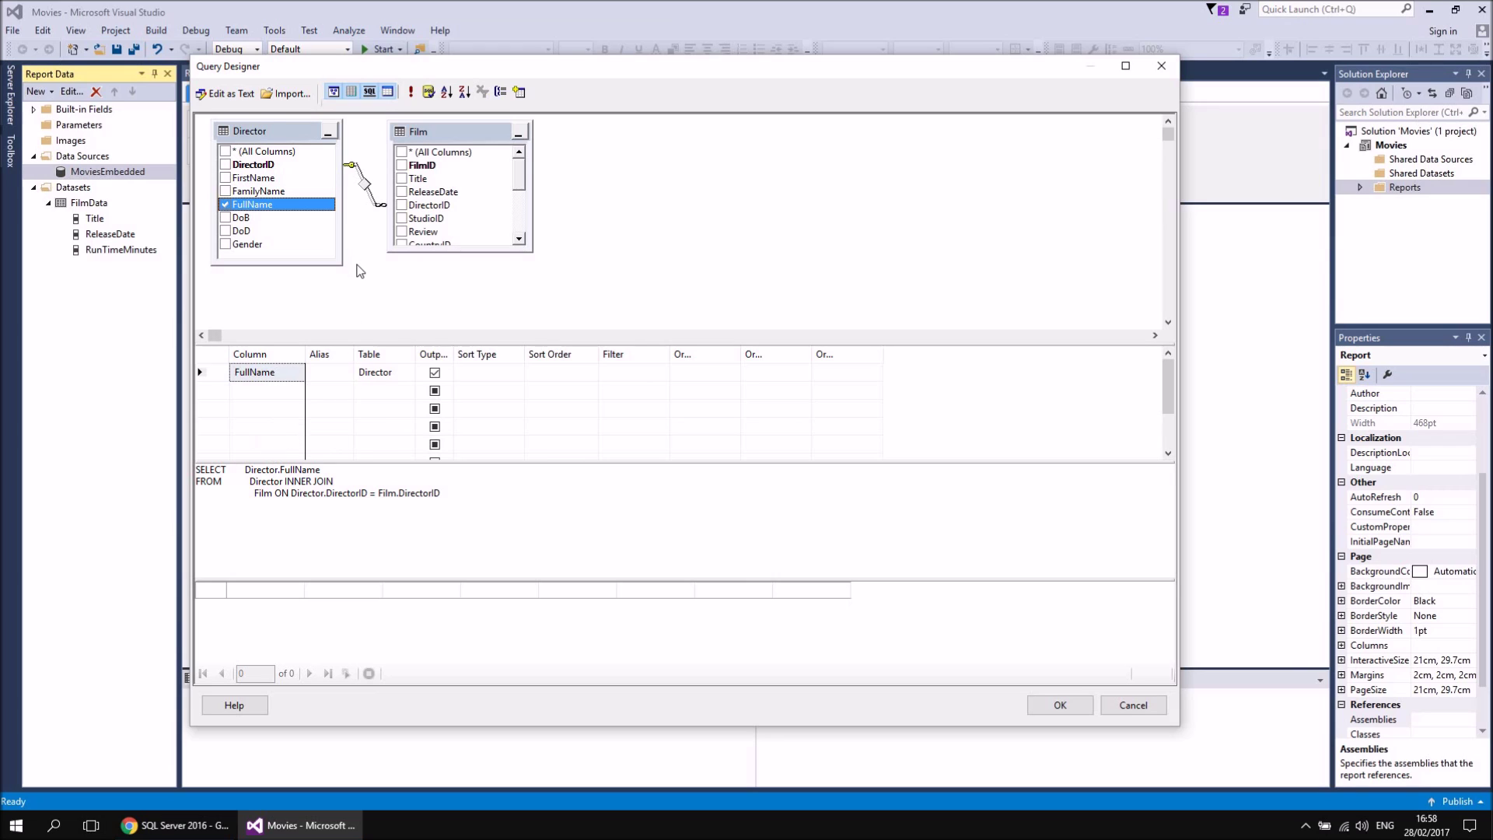
left_click(410, 93)
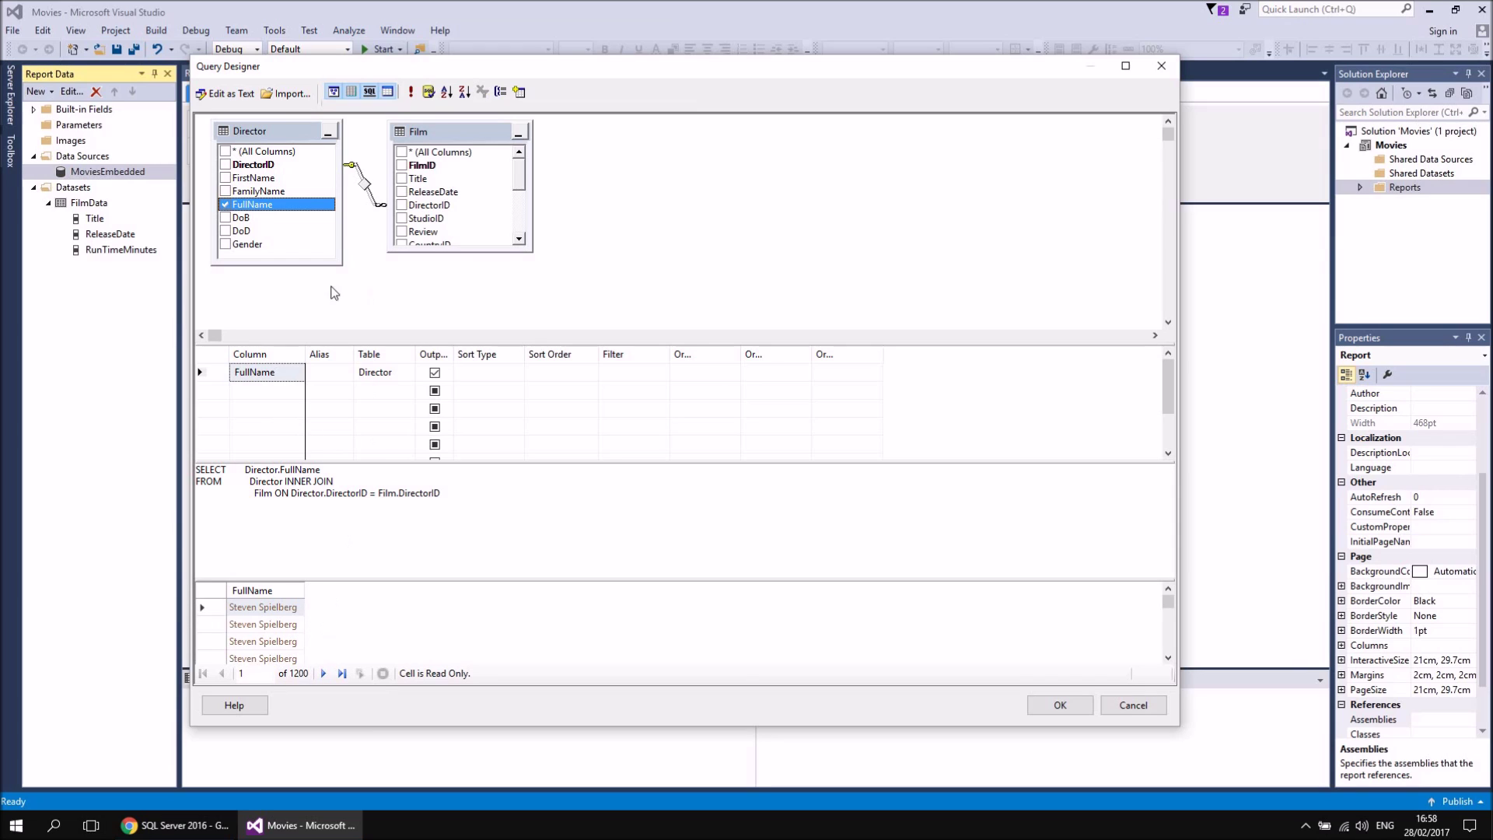
left_click(402, 179)
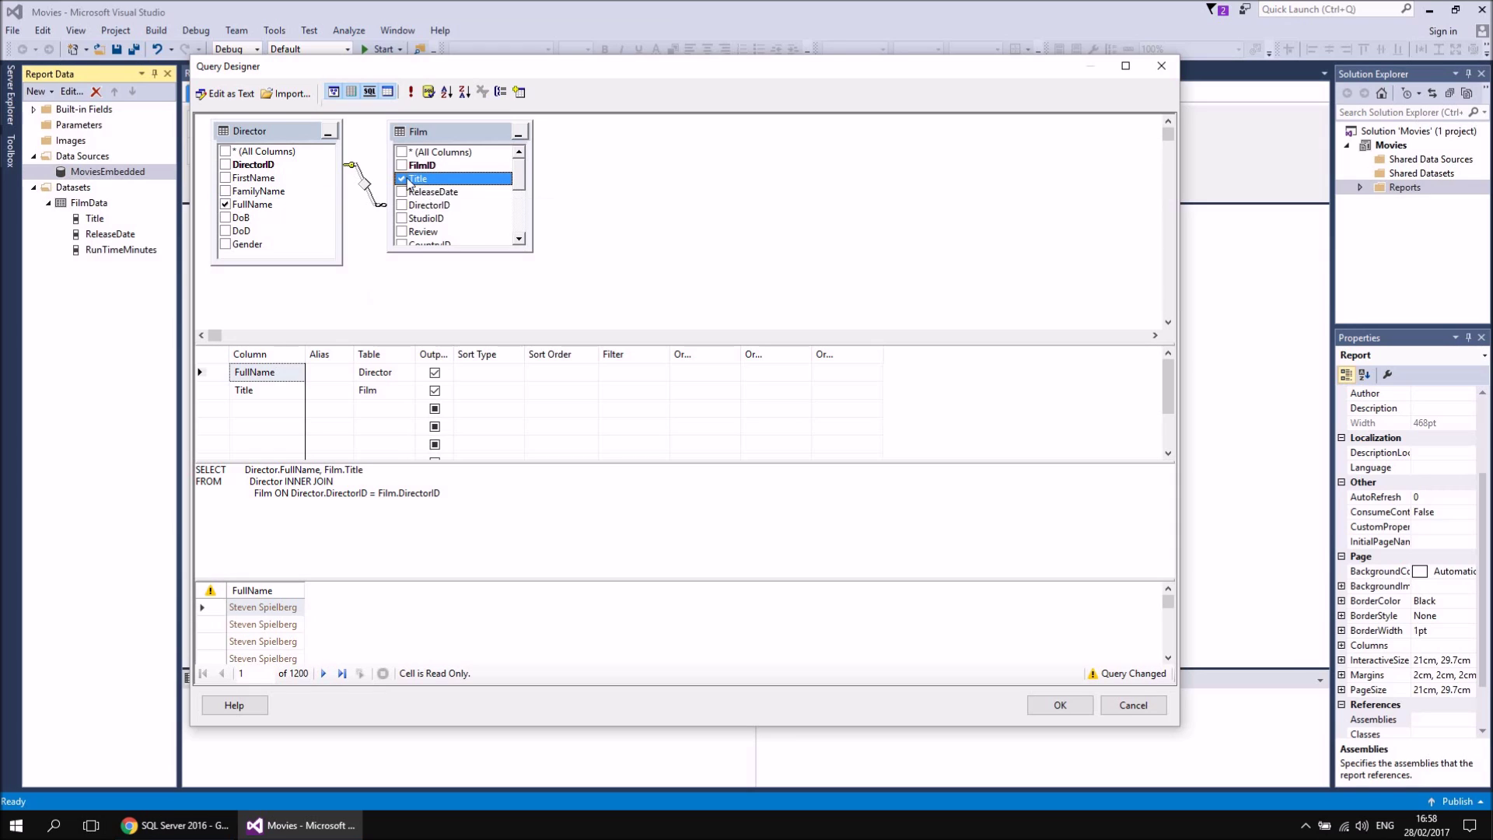
left_click(411, 92)
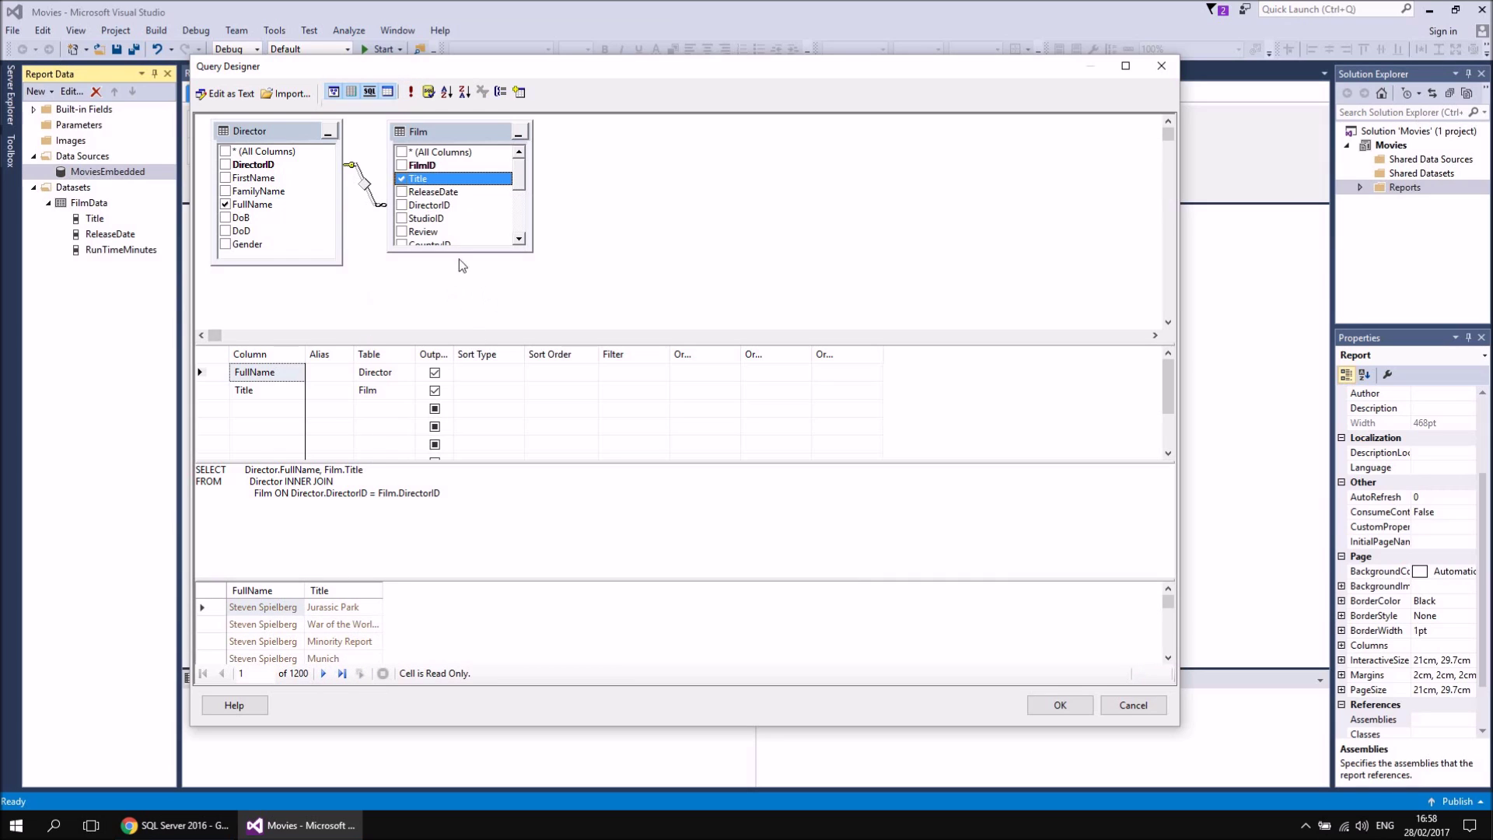
Add Film's ReleaseDate, RunTimeMinutes and OscarWins columns to the query, run it, and save the FilmAndDirectorData dataset.
left_click(401, 192)
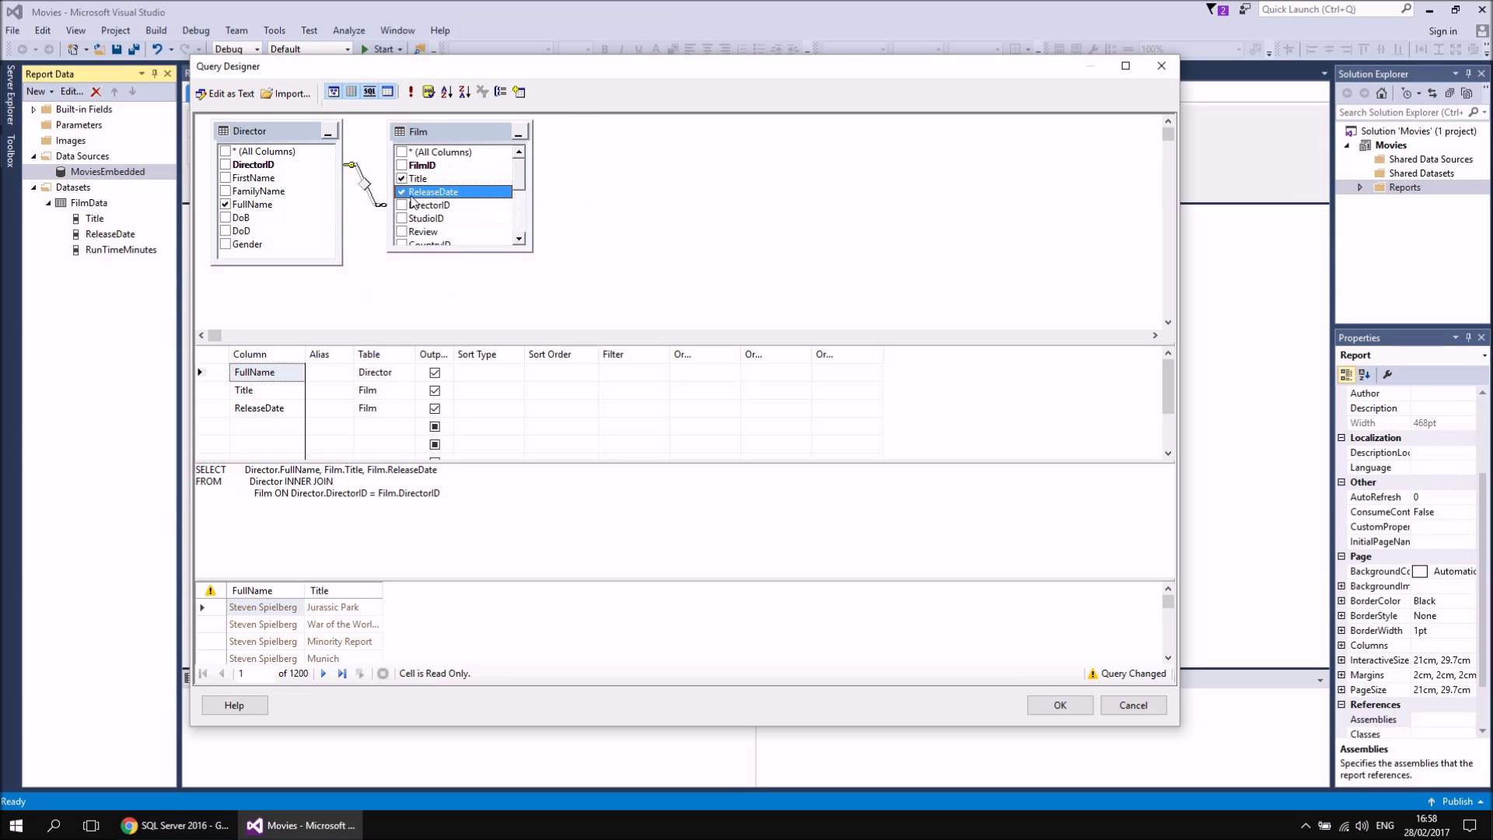
left_click(520, 241)
left_click(521, 241)
left_click(520, 241)
left_click(520, 240)
left_click(521, 240)
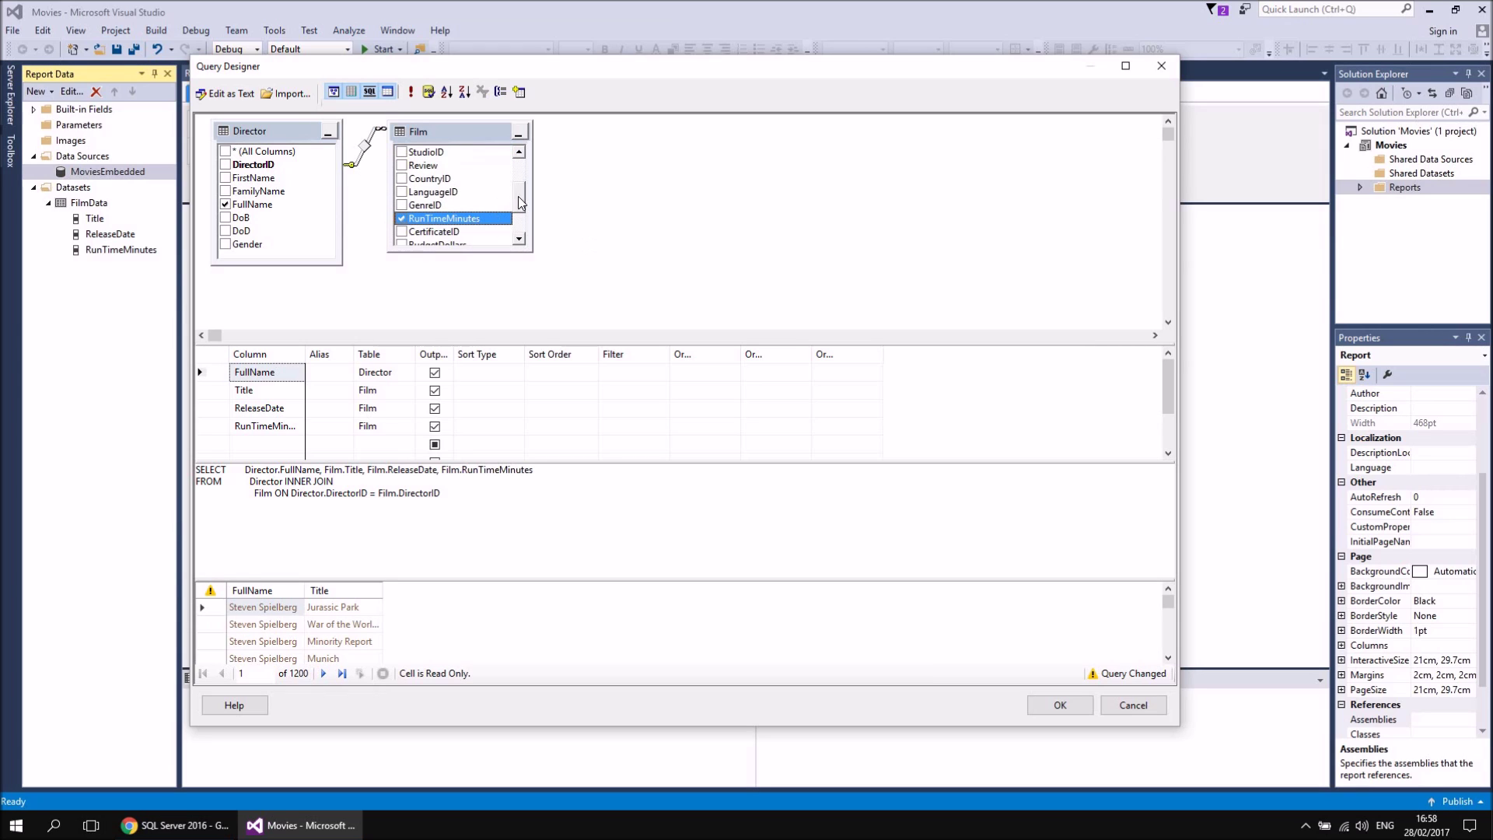
scroll(518, 196, "down", 2)
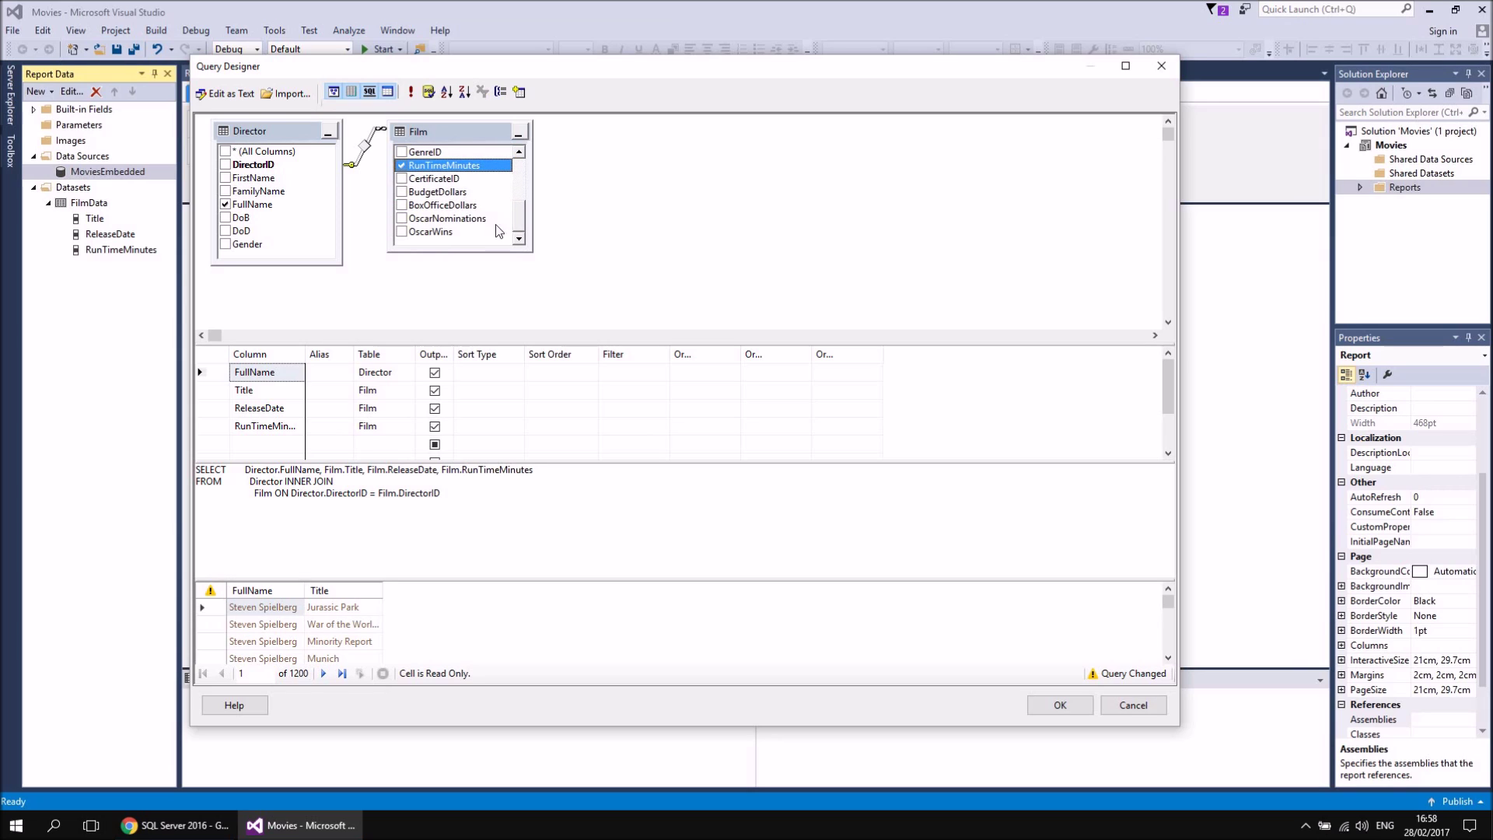
left_click(402, 231)
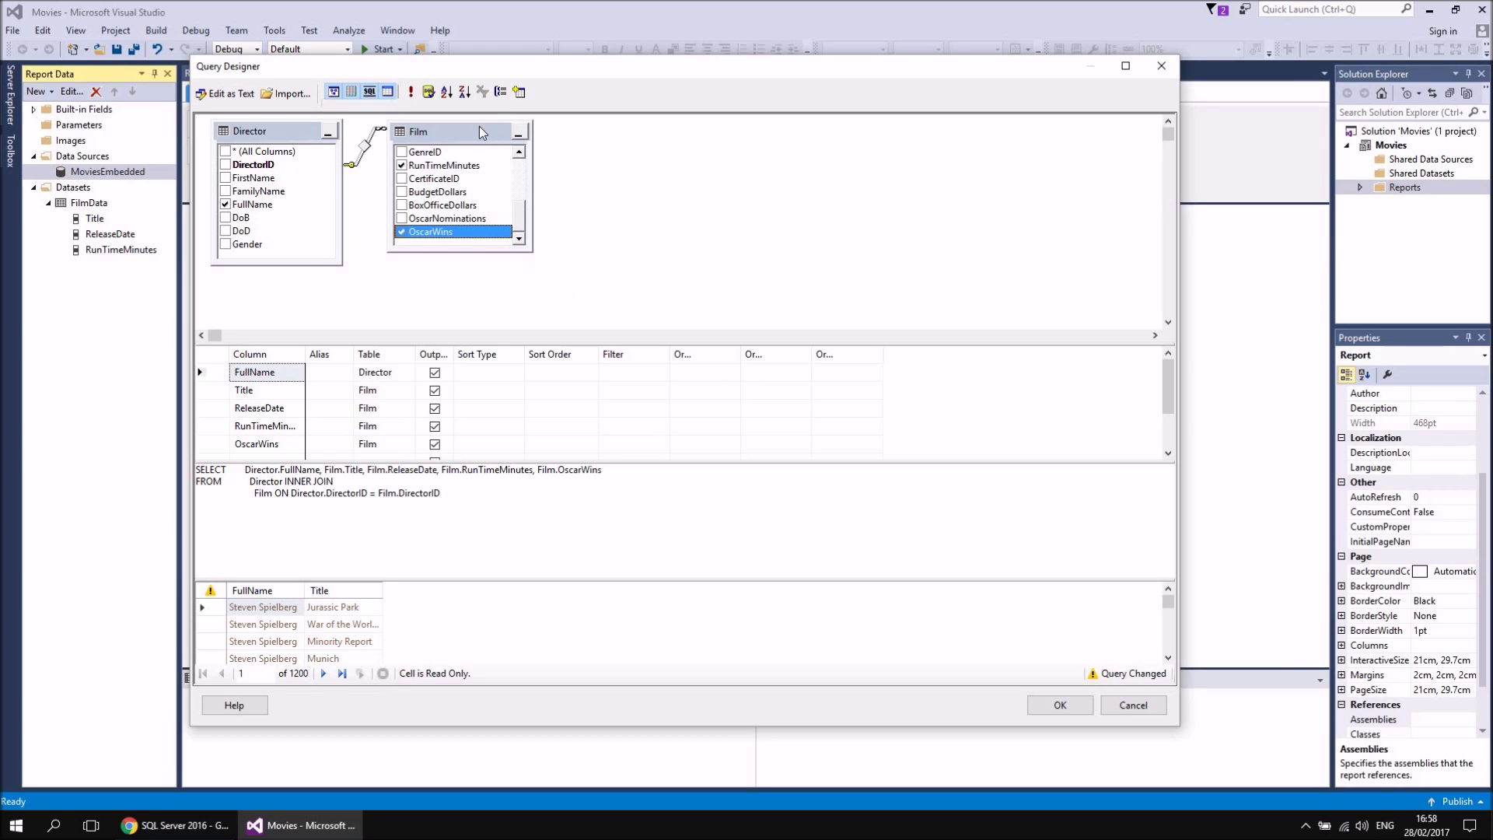
left_click(410, 93)
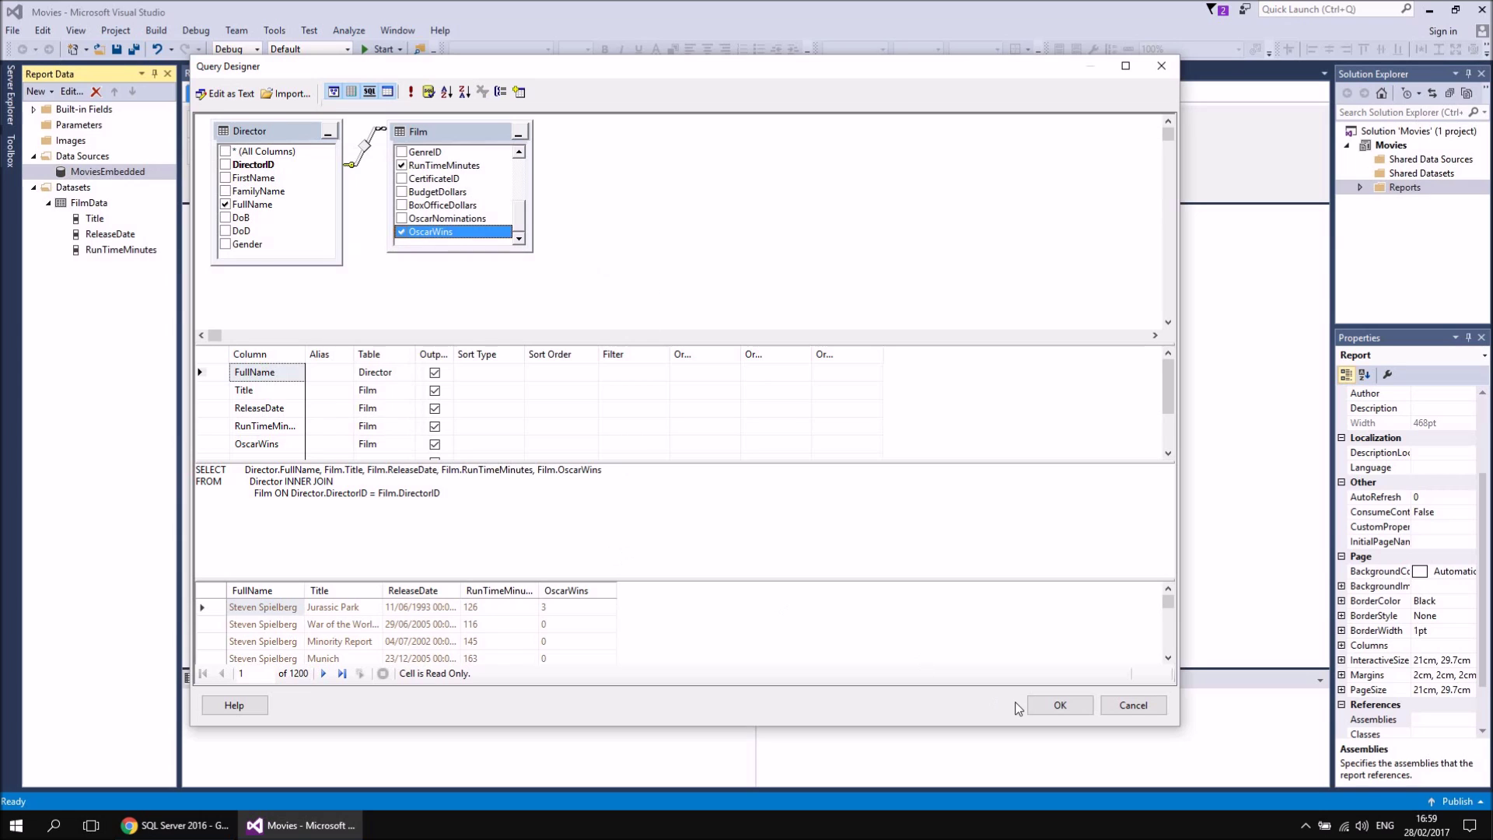
left_click(1061, 706)
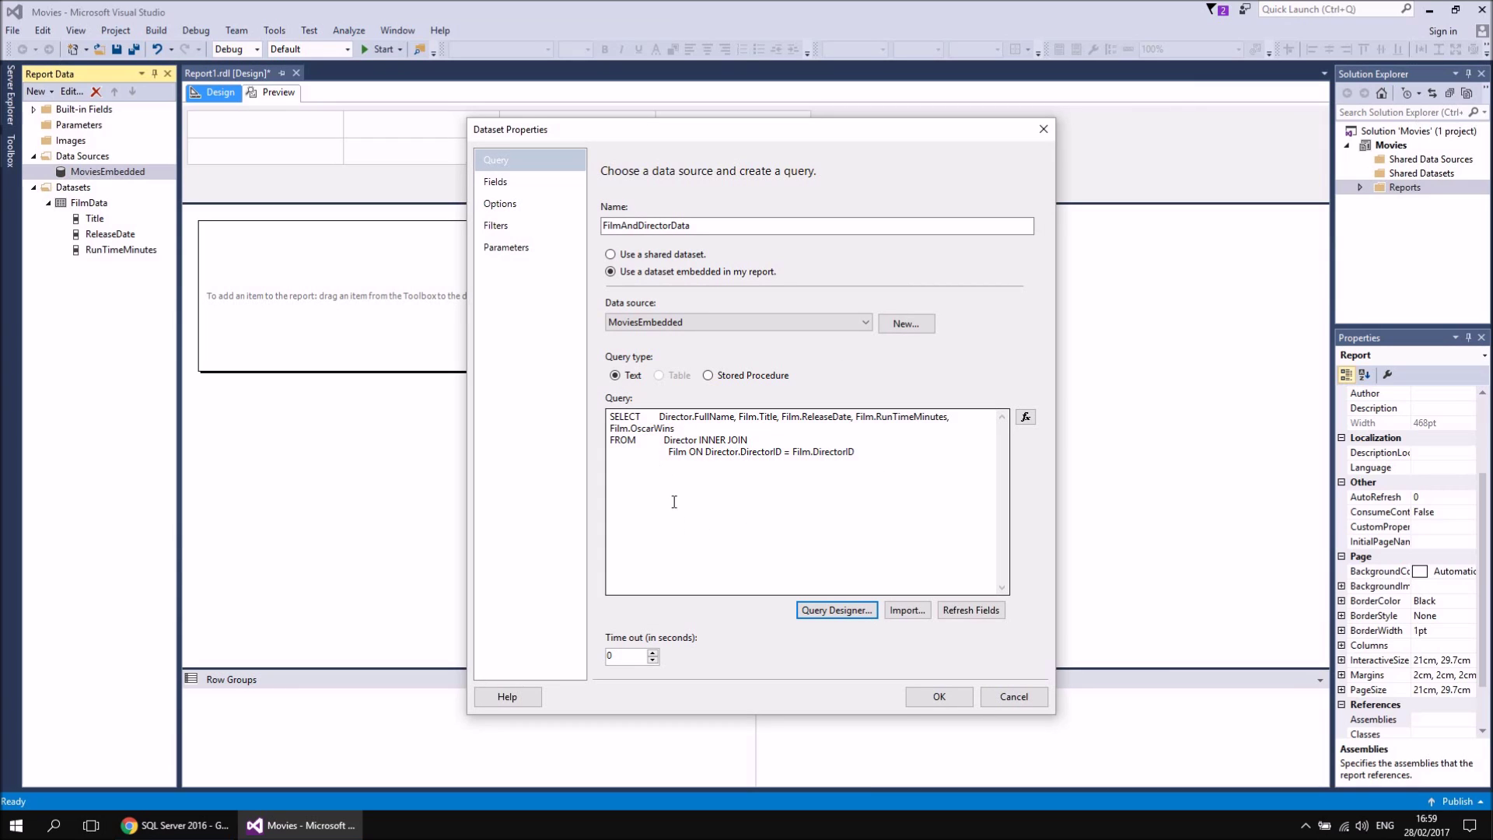
left_click(940, 697)
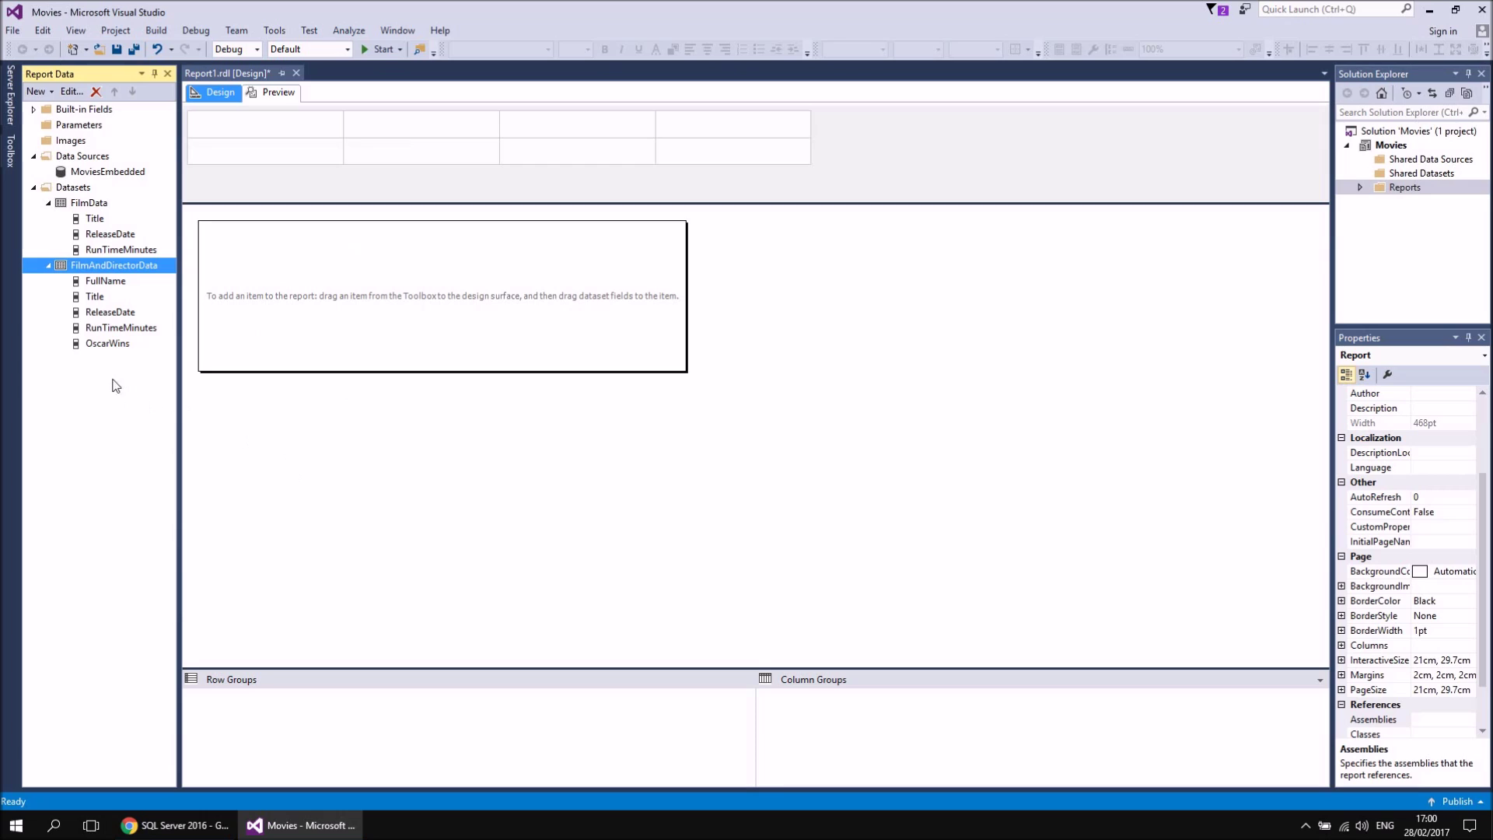
View the FilmData dataset's properties and the FilmAndDirectorData query design, cancelling out of each.
right_click(98, 204)
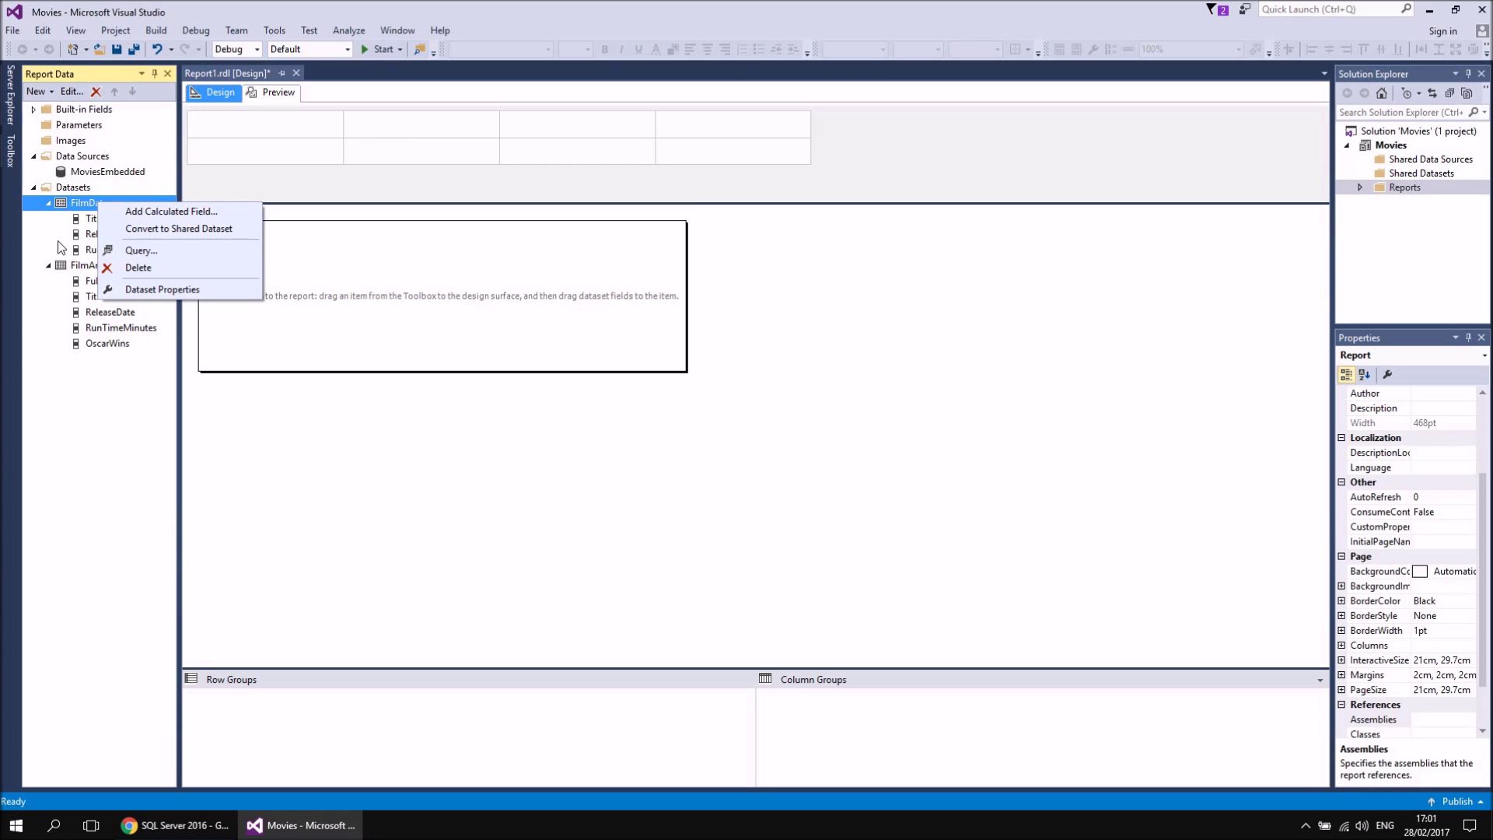
left_click(176, 291)
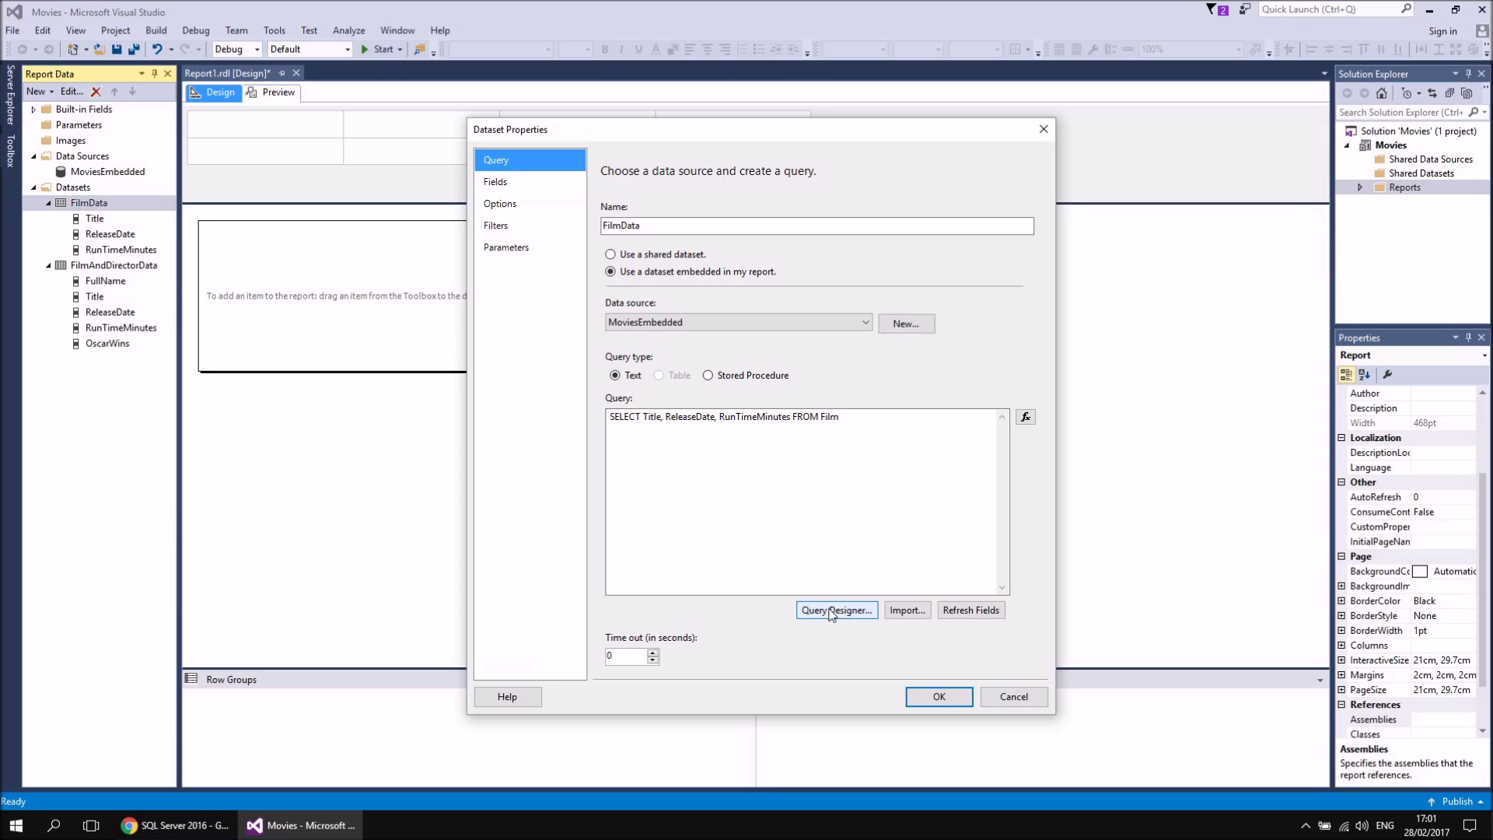
left_click(1032, 703)
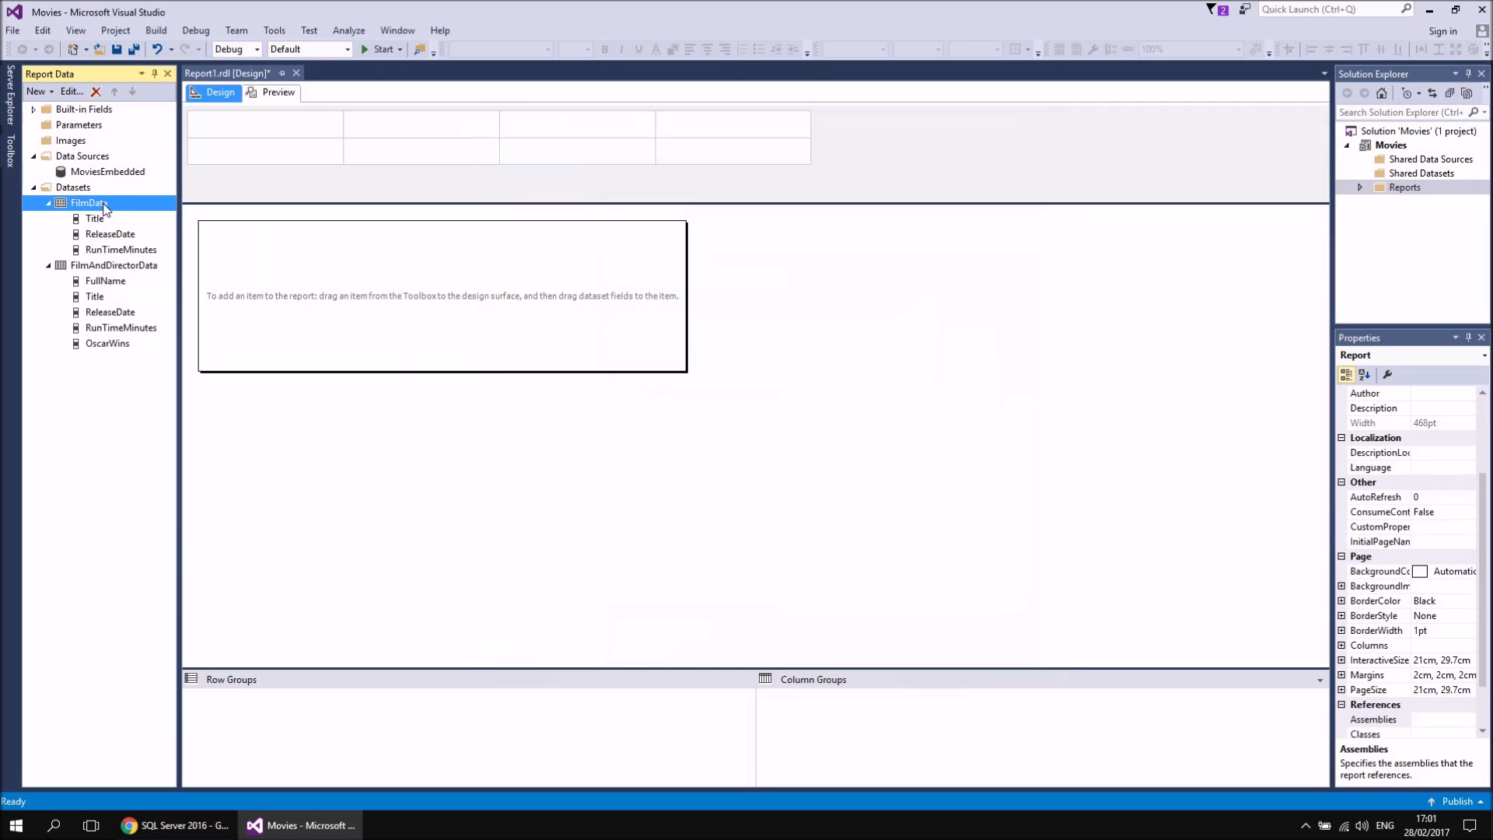
right_click(103, 268)
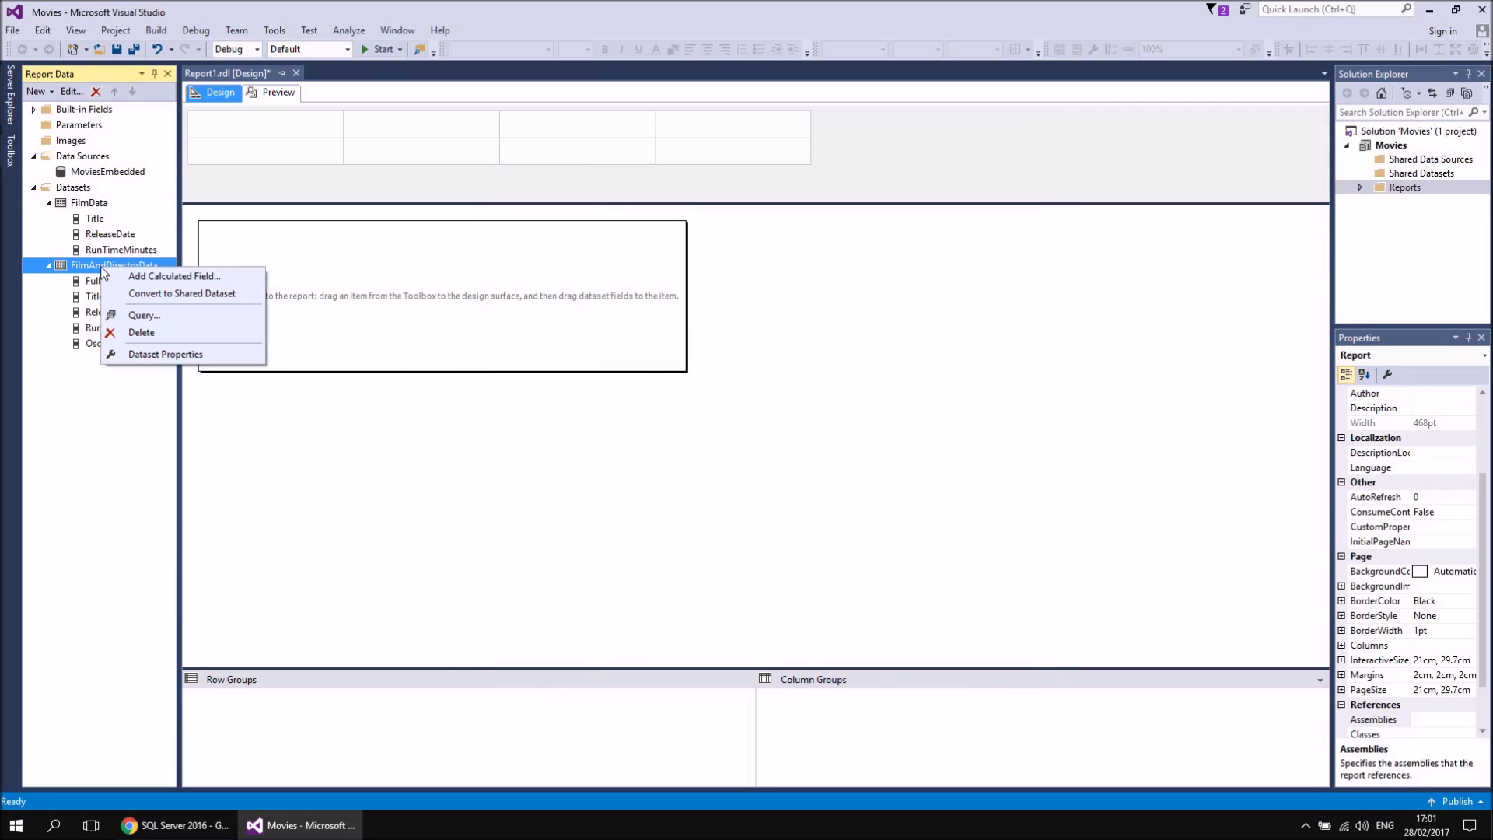
left_click(142, 315)
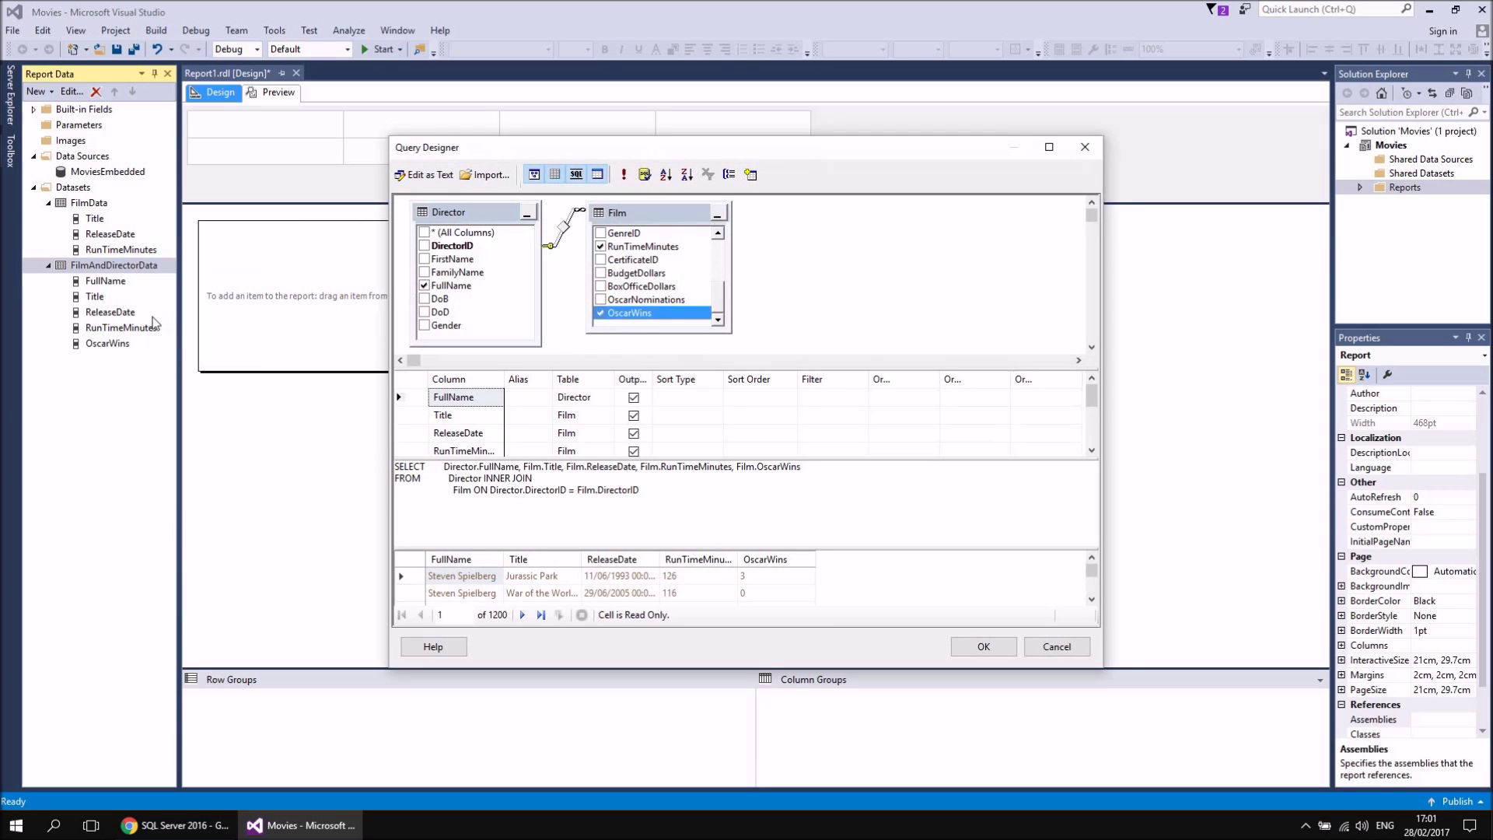
left_click(1055, 650)
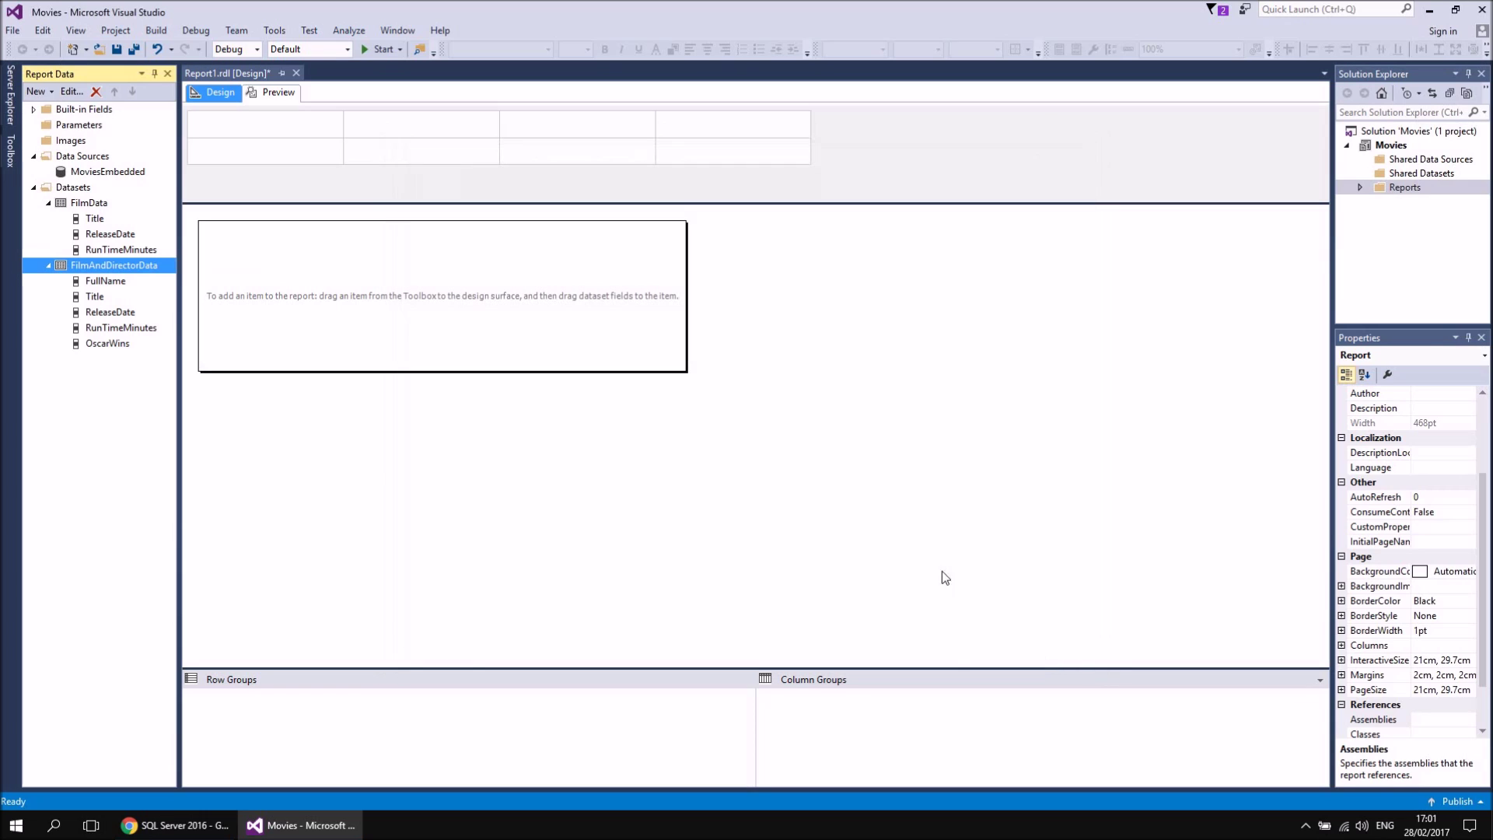
Add the Film table's OscarWins column to the FilmData dataset's query using the Query Designer.
right_click(92, 204)
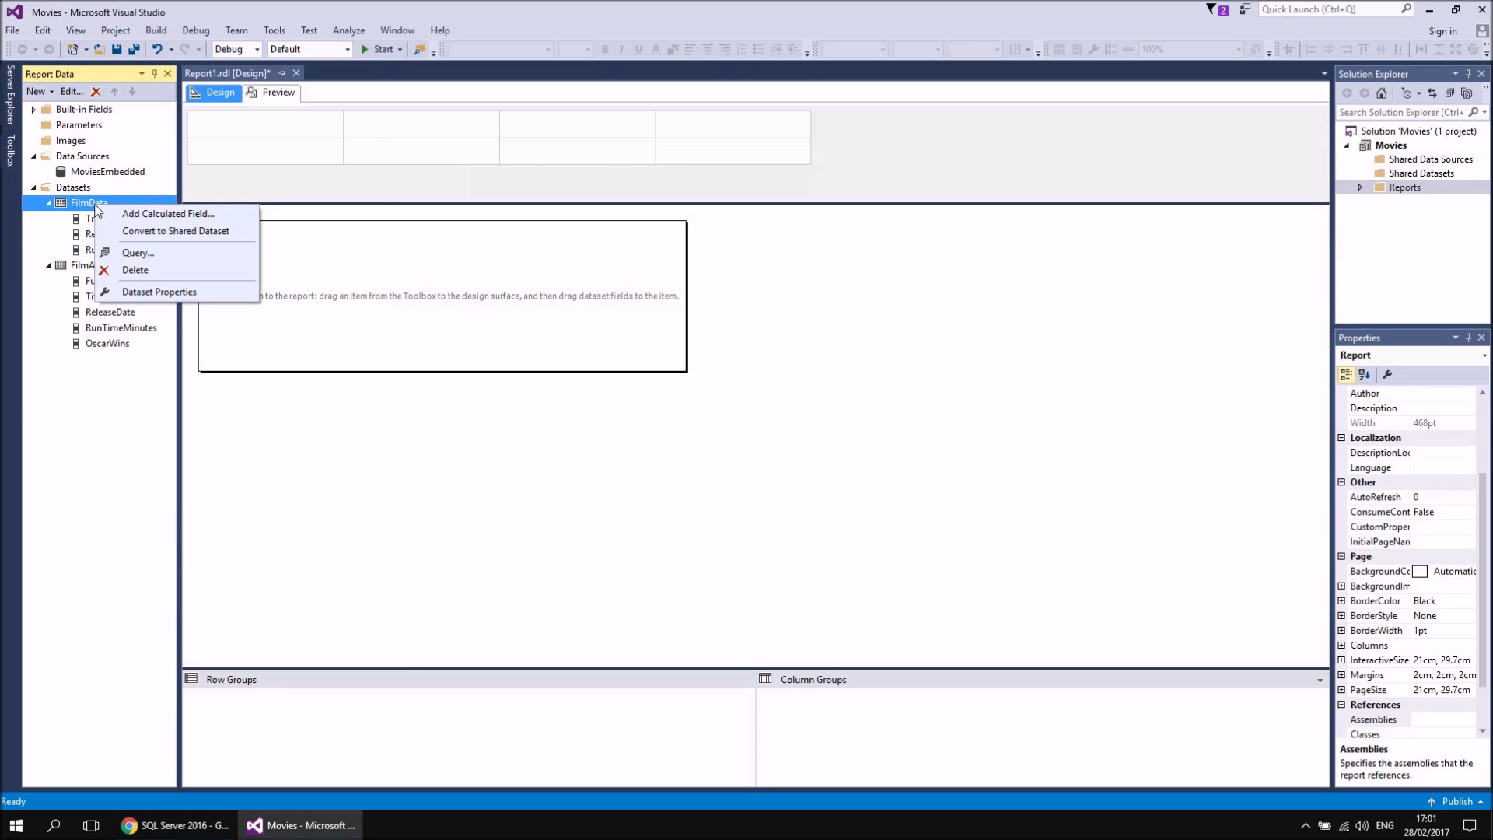
left_click(136, 253)
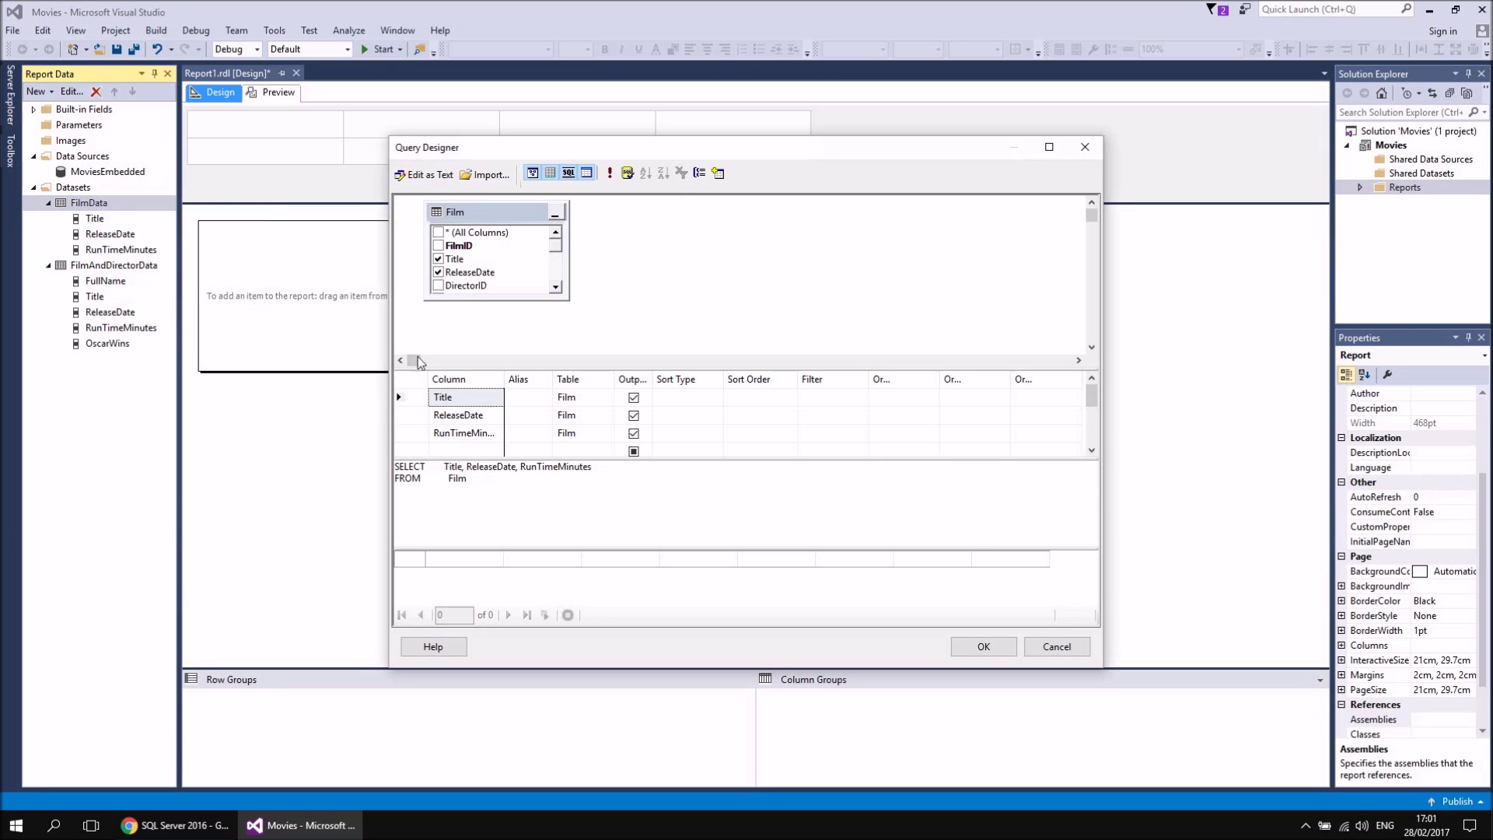
left_click(598, 508)
left_click_drag(559, 250, 561, 282)
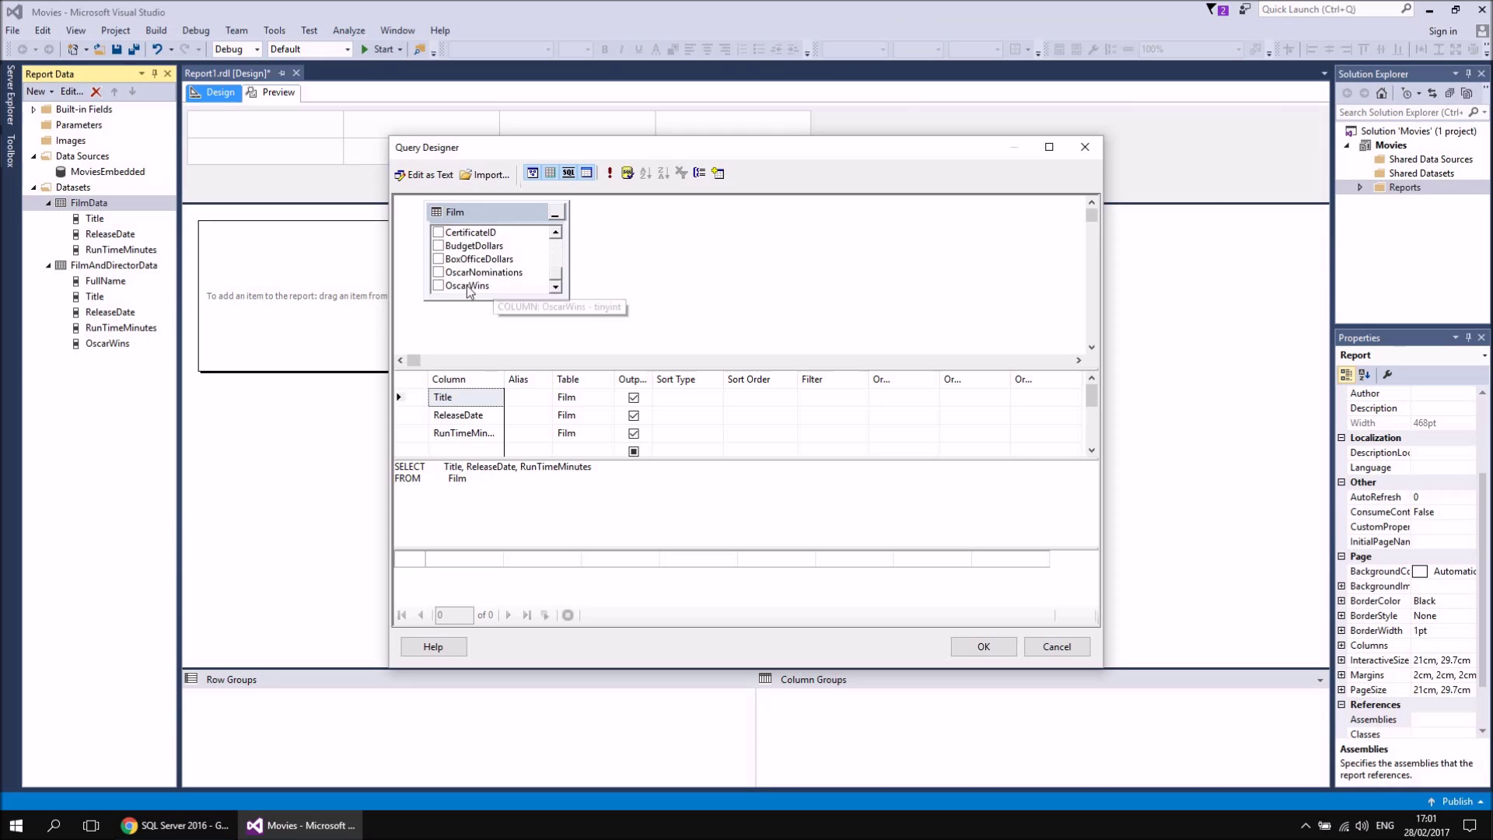
left_click(438, 286)
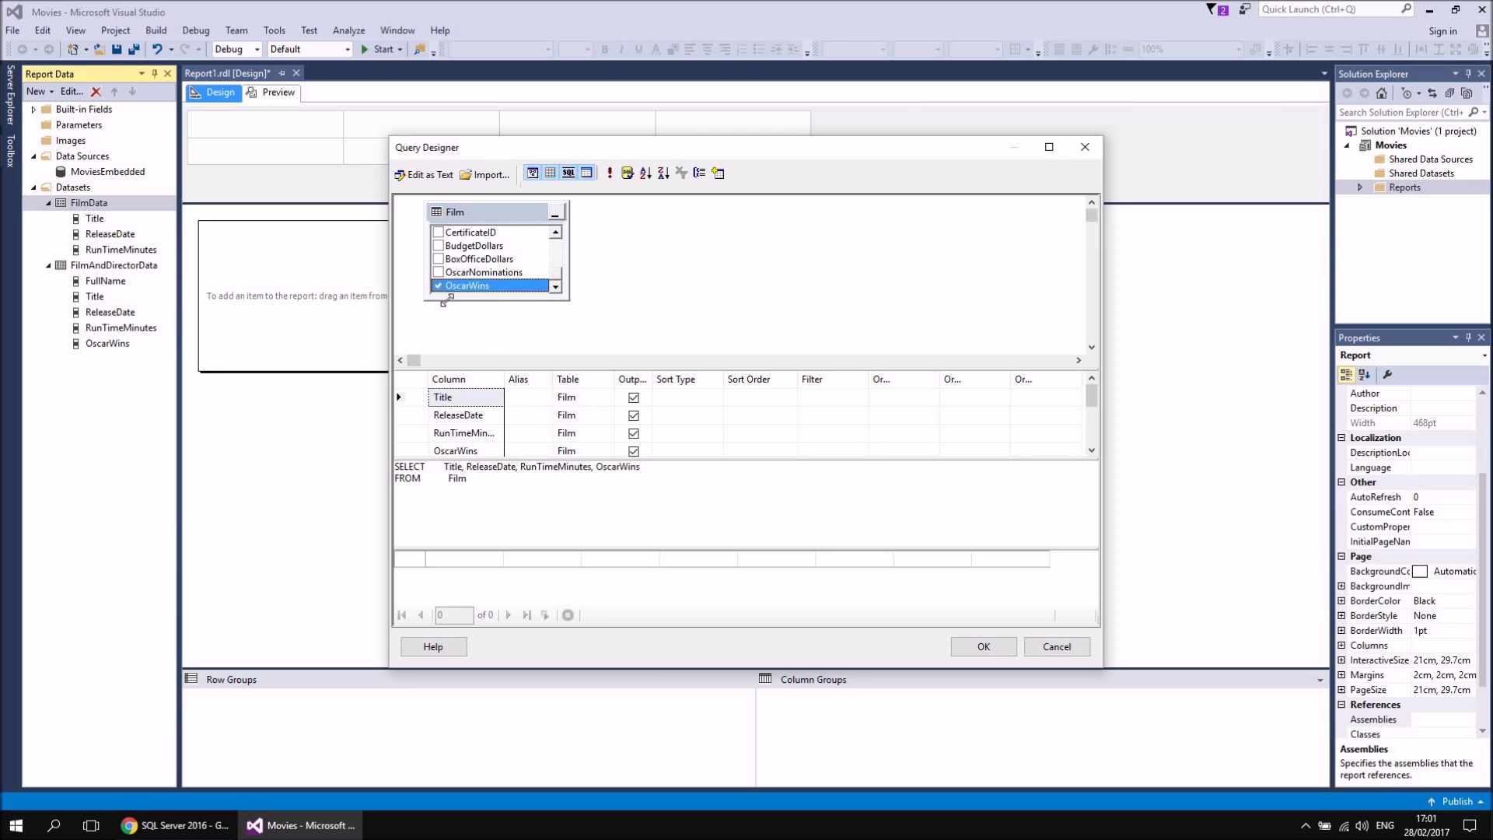
left_click(984, 647)
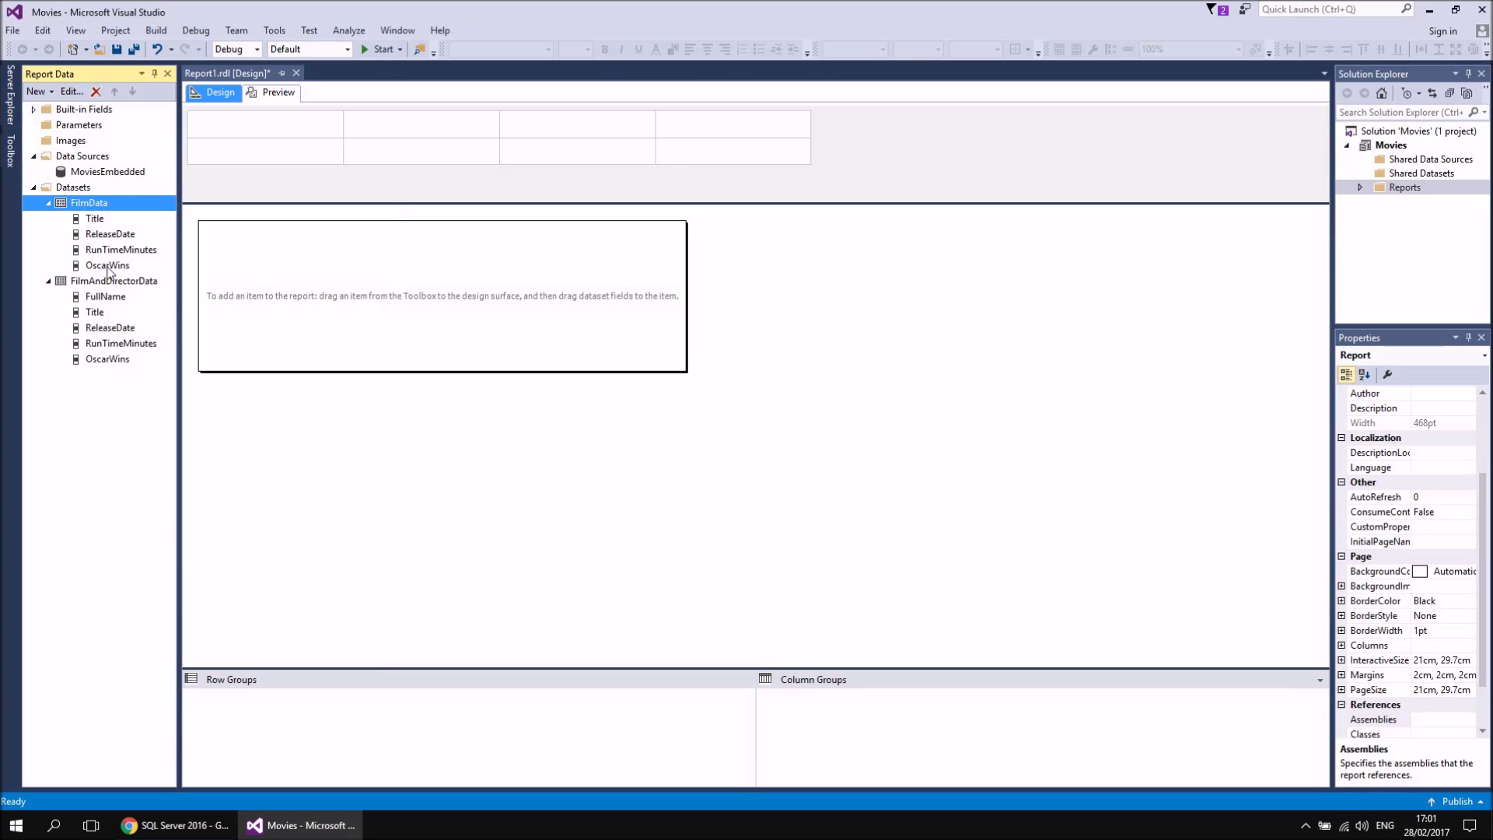
Review the query text in the FilmData dataset's properties and close them without changes.
right_click(108, 207)
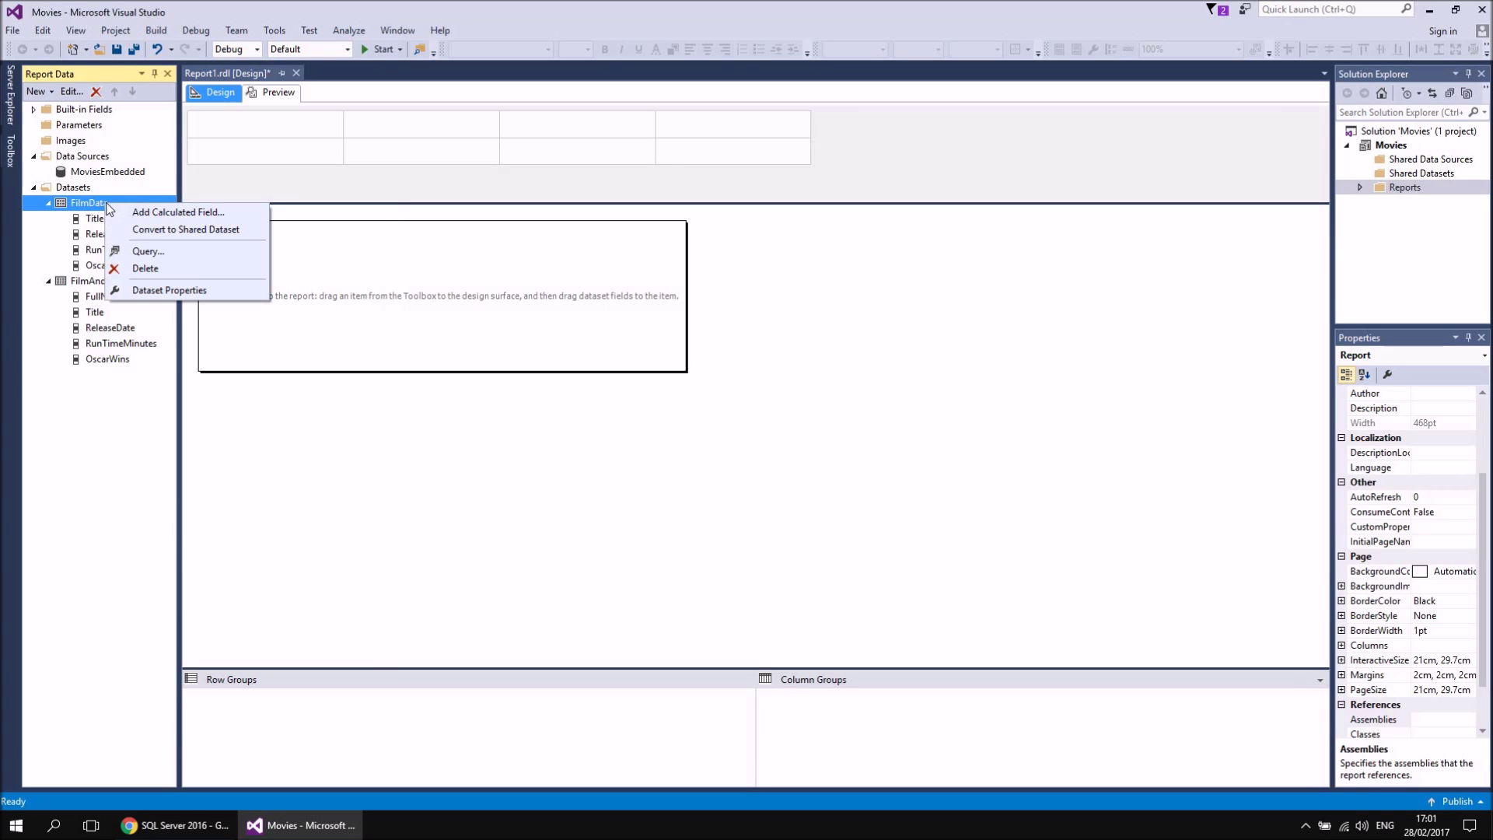
left_click(159, 292)
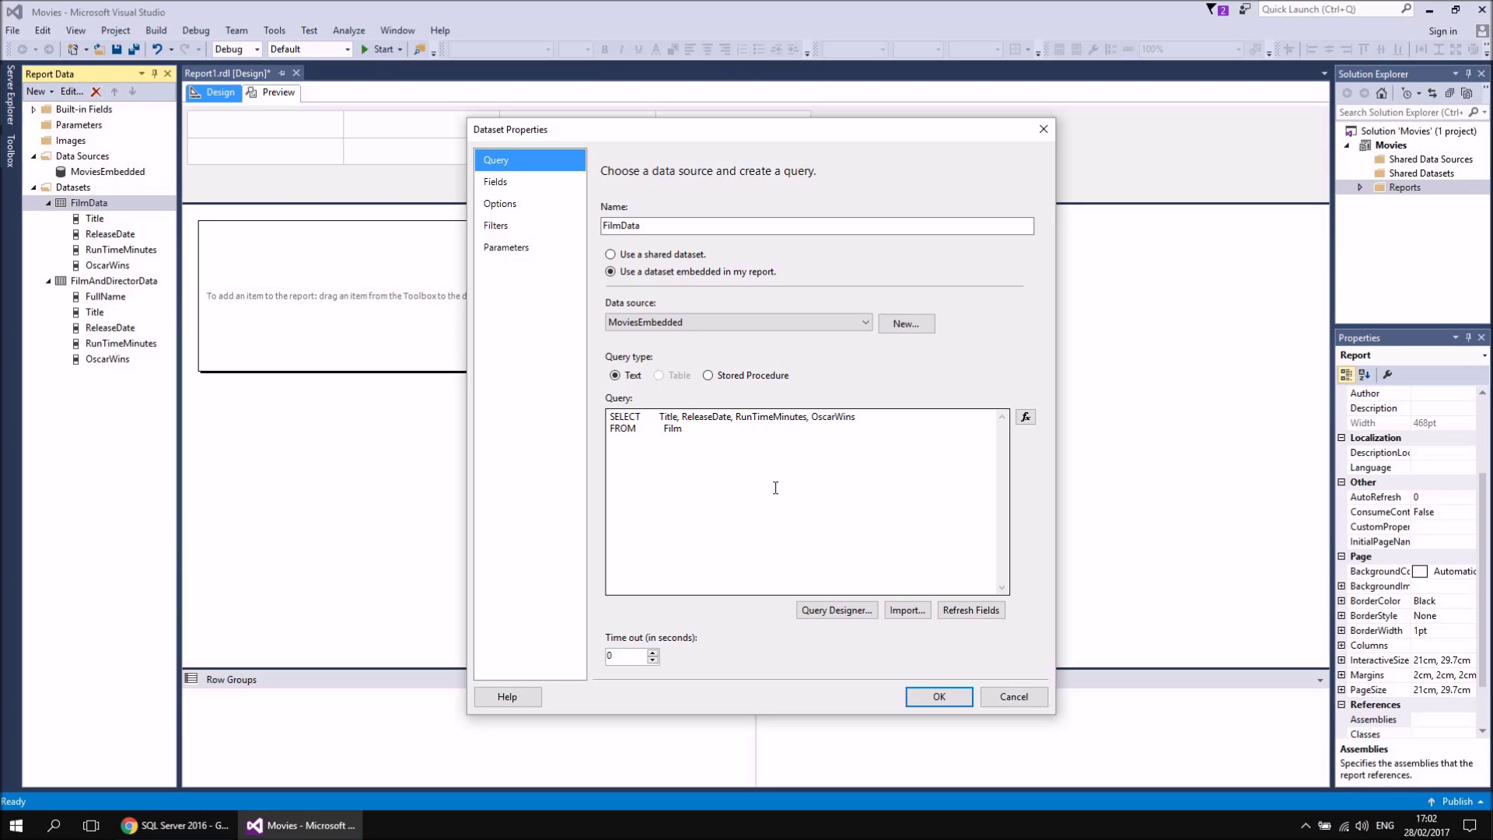
left_click(1021, 703)
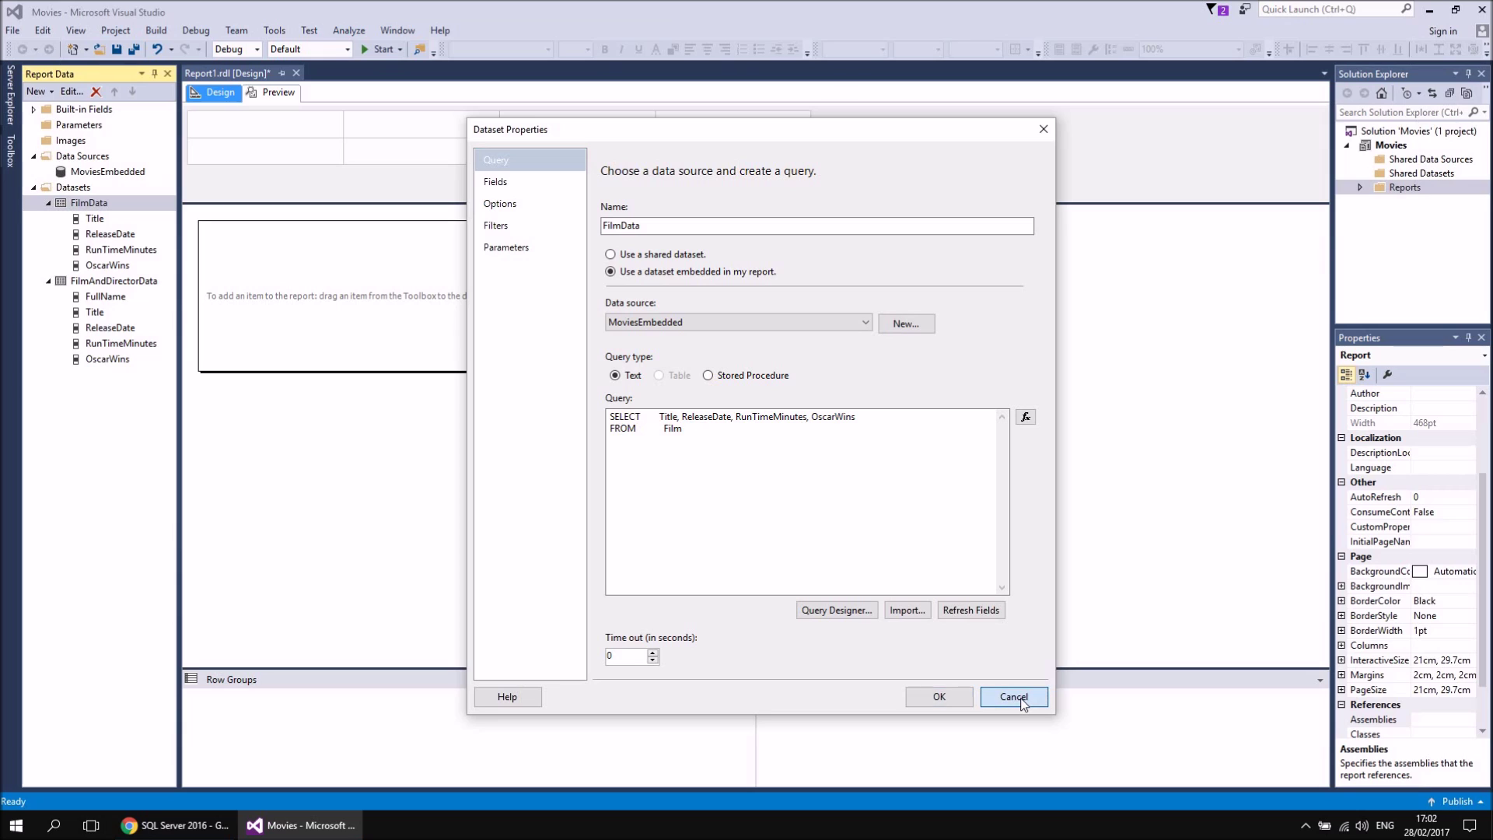
left_click(1015, 697)
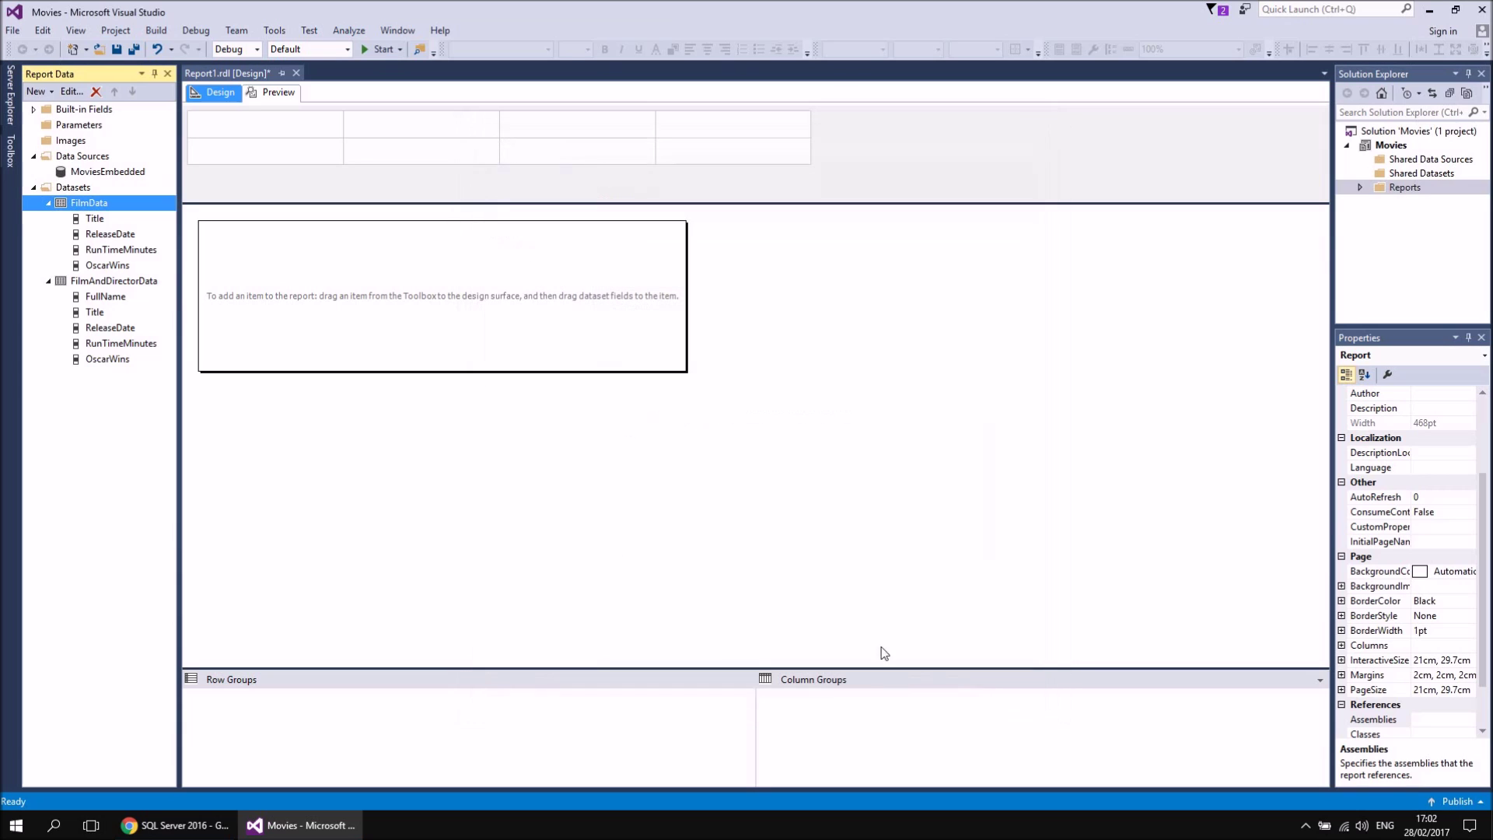
Add Film.OscarNominations after Film.OscarWins in the FilmAndDirectorData dataset's query text and save the dataset.
right_click(114, 282)
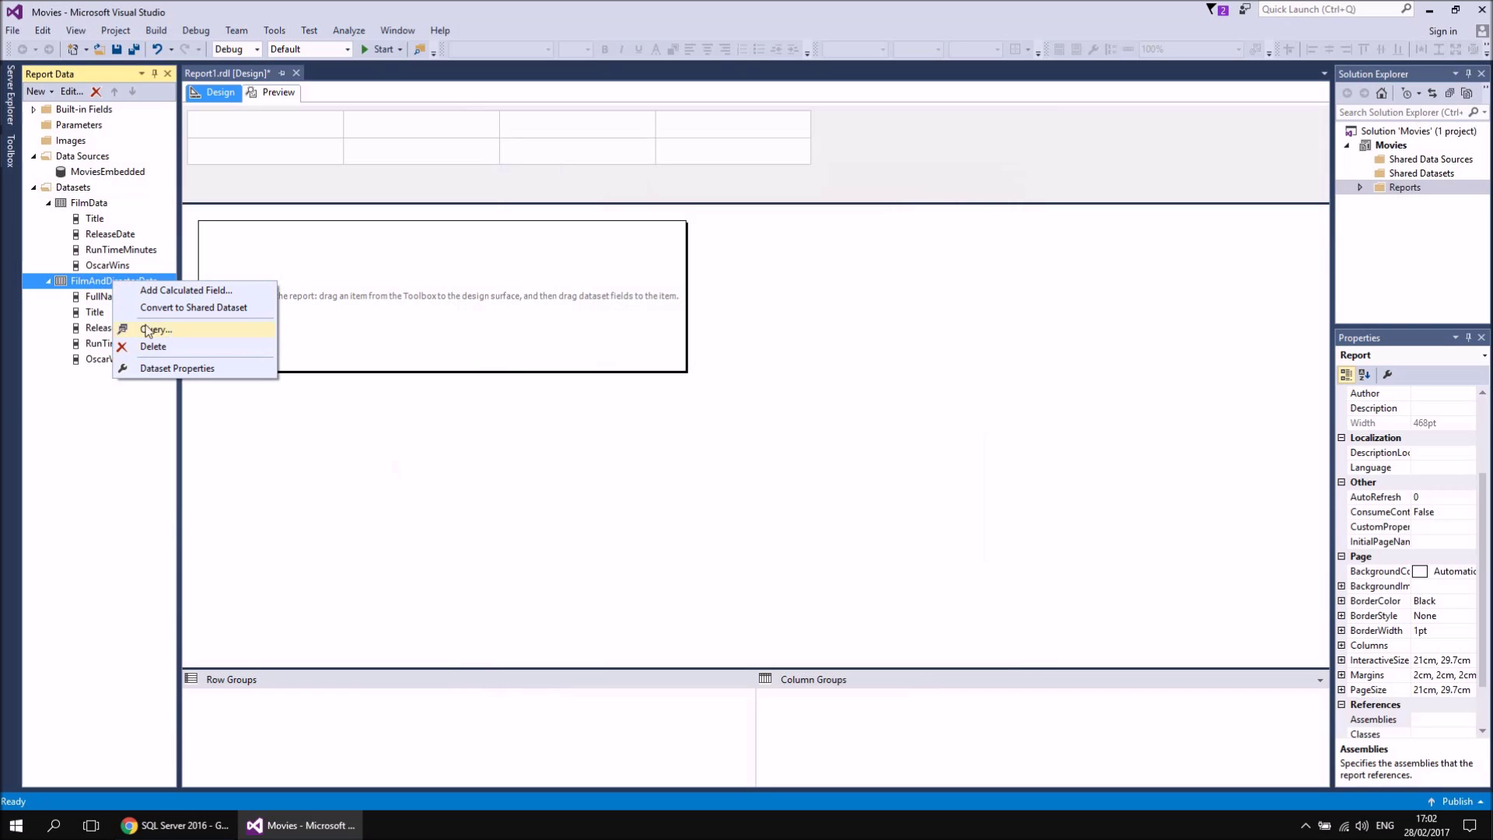
left_click(169, 369)
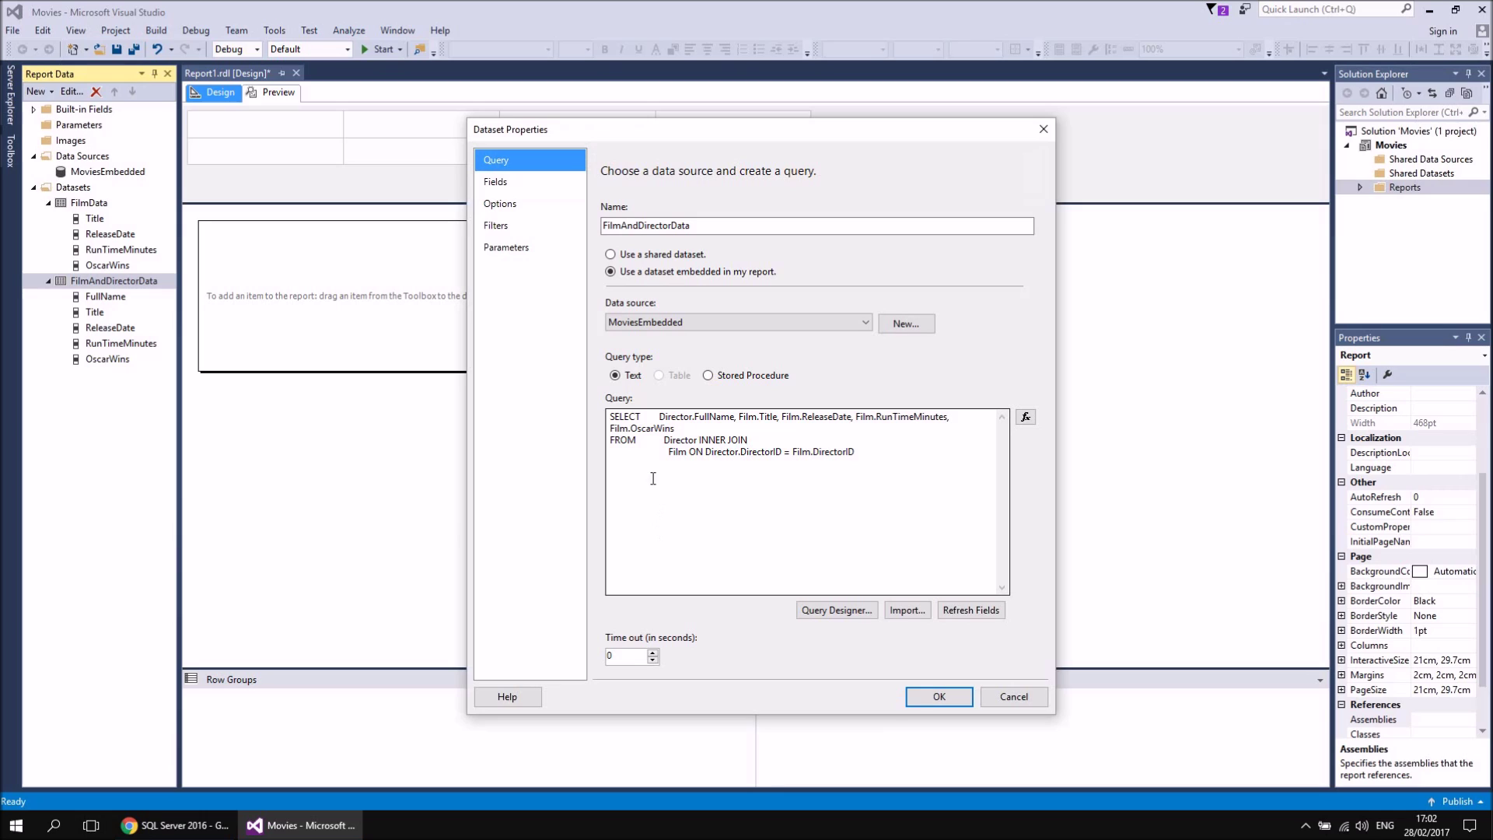
left_click(677, 428)
type(", Film.OscarNiminations")
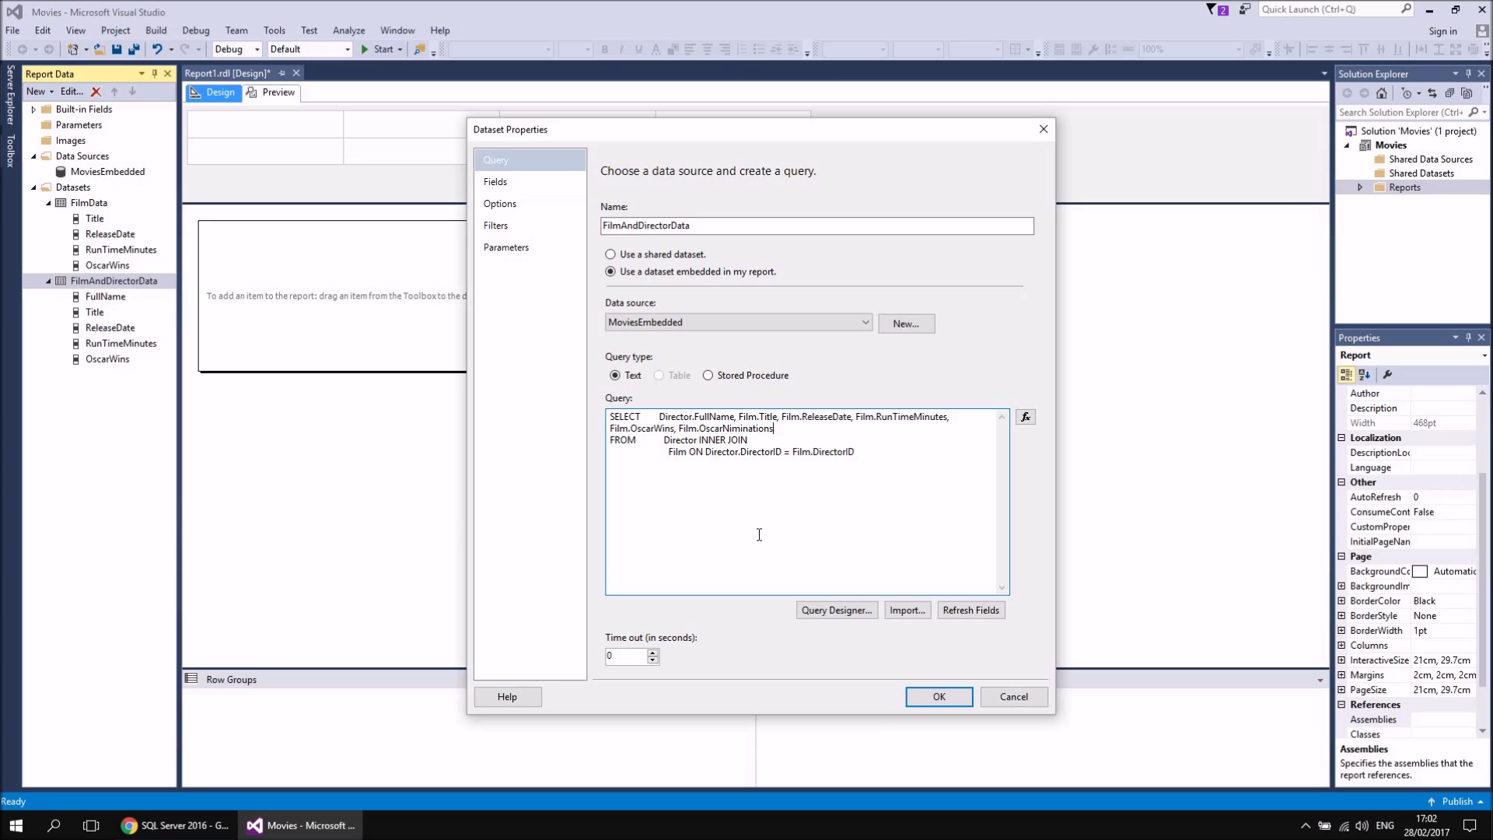
left_click(732, 428)
key("BackSpace")
type("o")
left_click(935, 695)
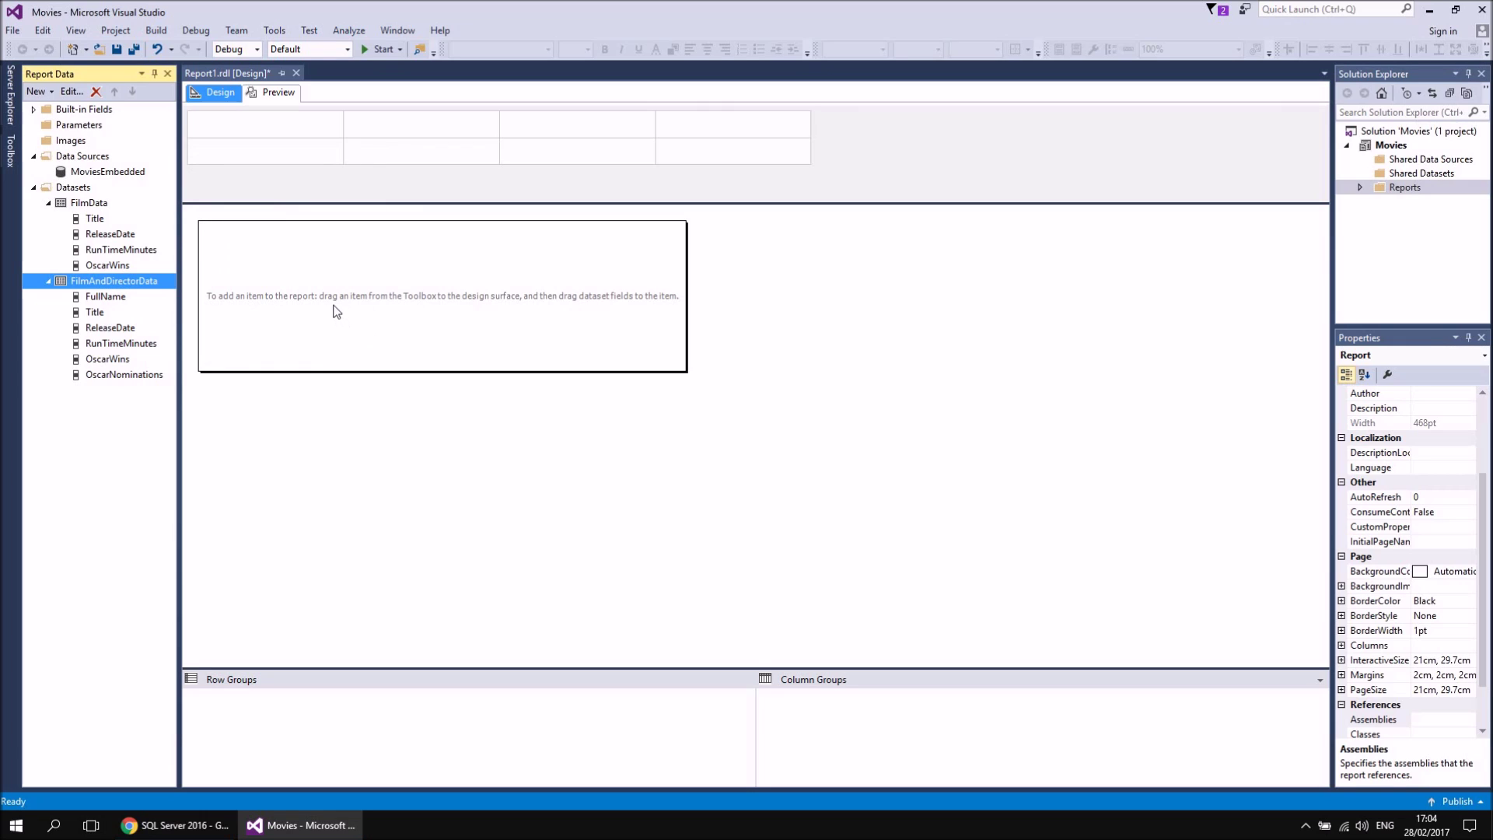
Insert a table at the upper-left corner of the report body.
right_click(203, 224)
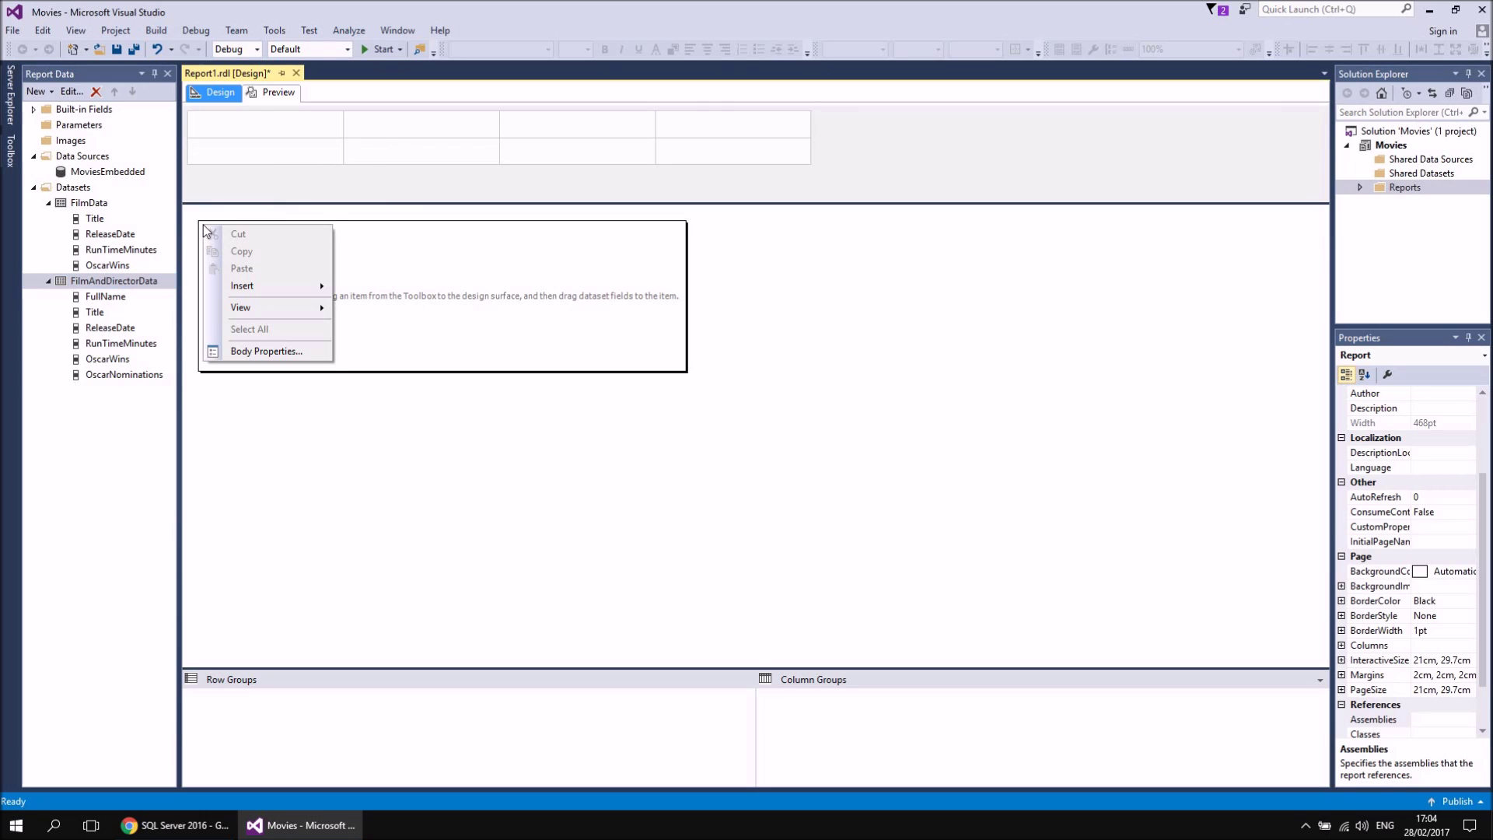
mouse_move(254, 287)
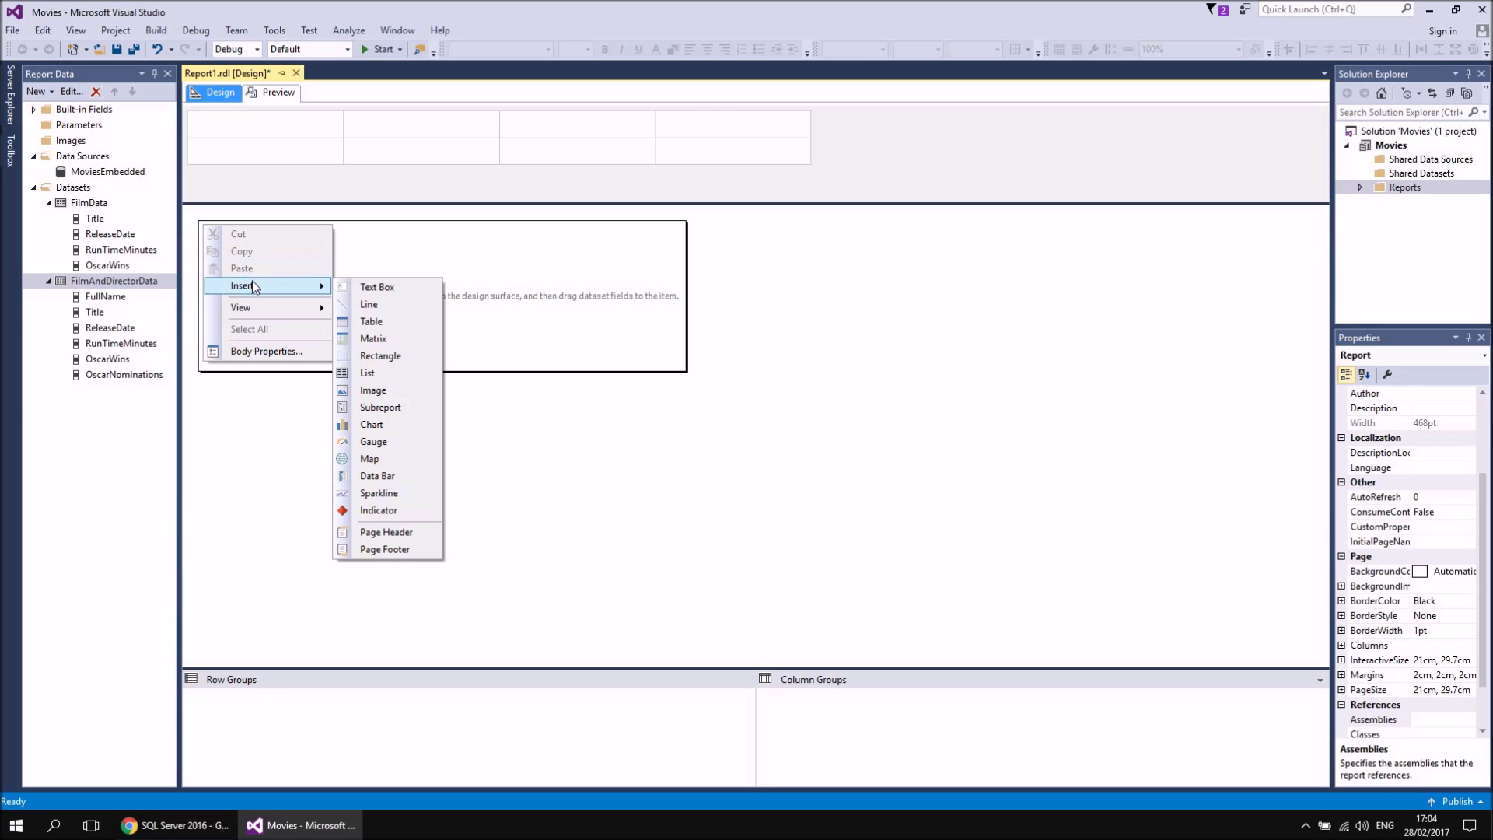
left_click(387, 325)
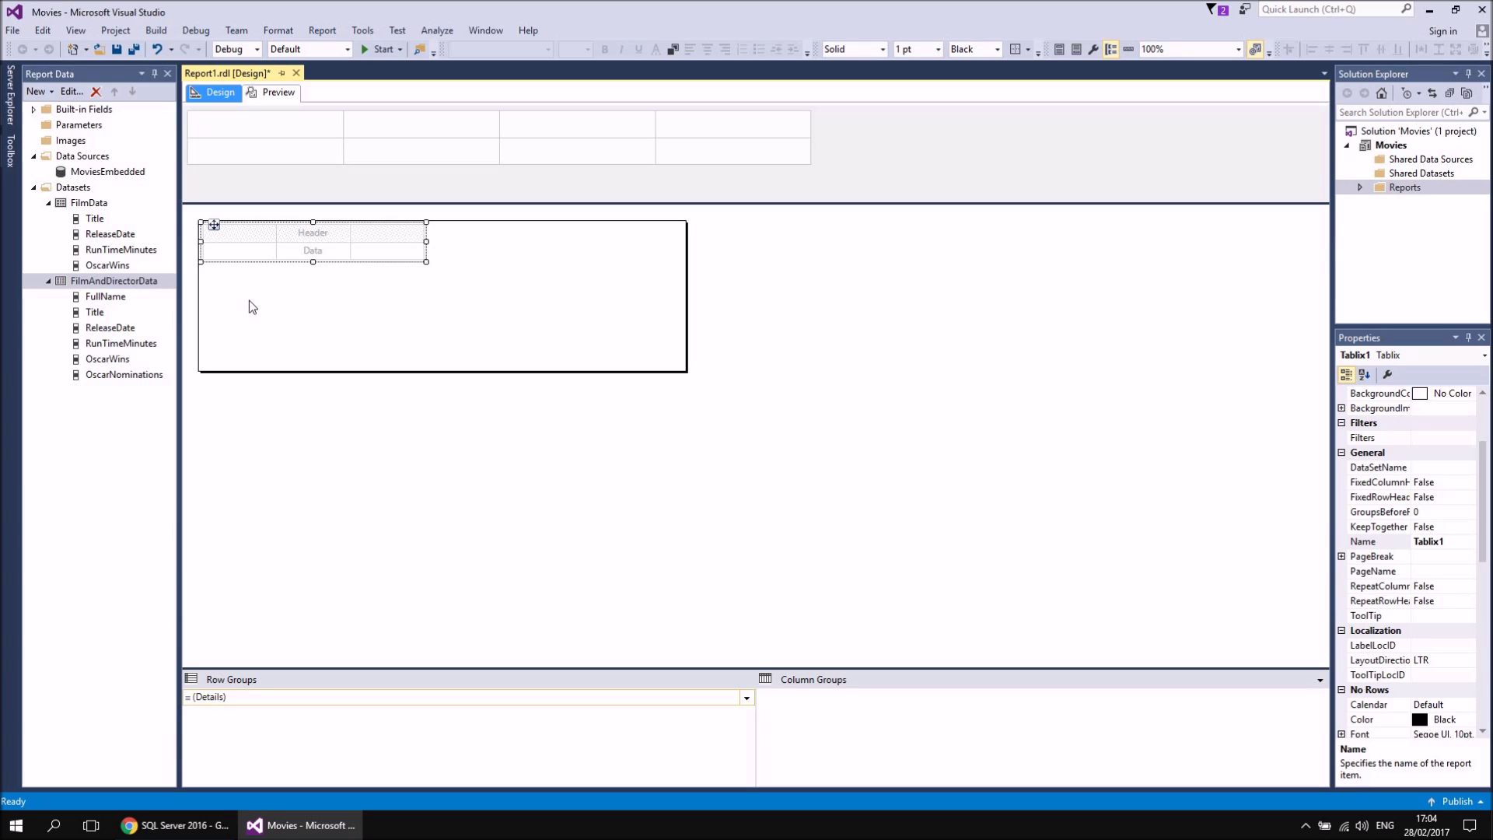
Place the FilmData dataset's Title field in the table's first column.
left_click(96, 225)
left_click(95, 220)
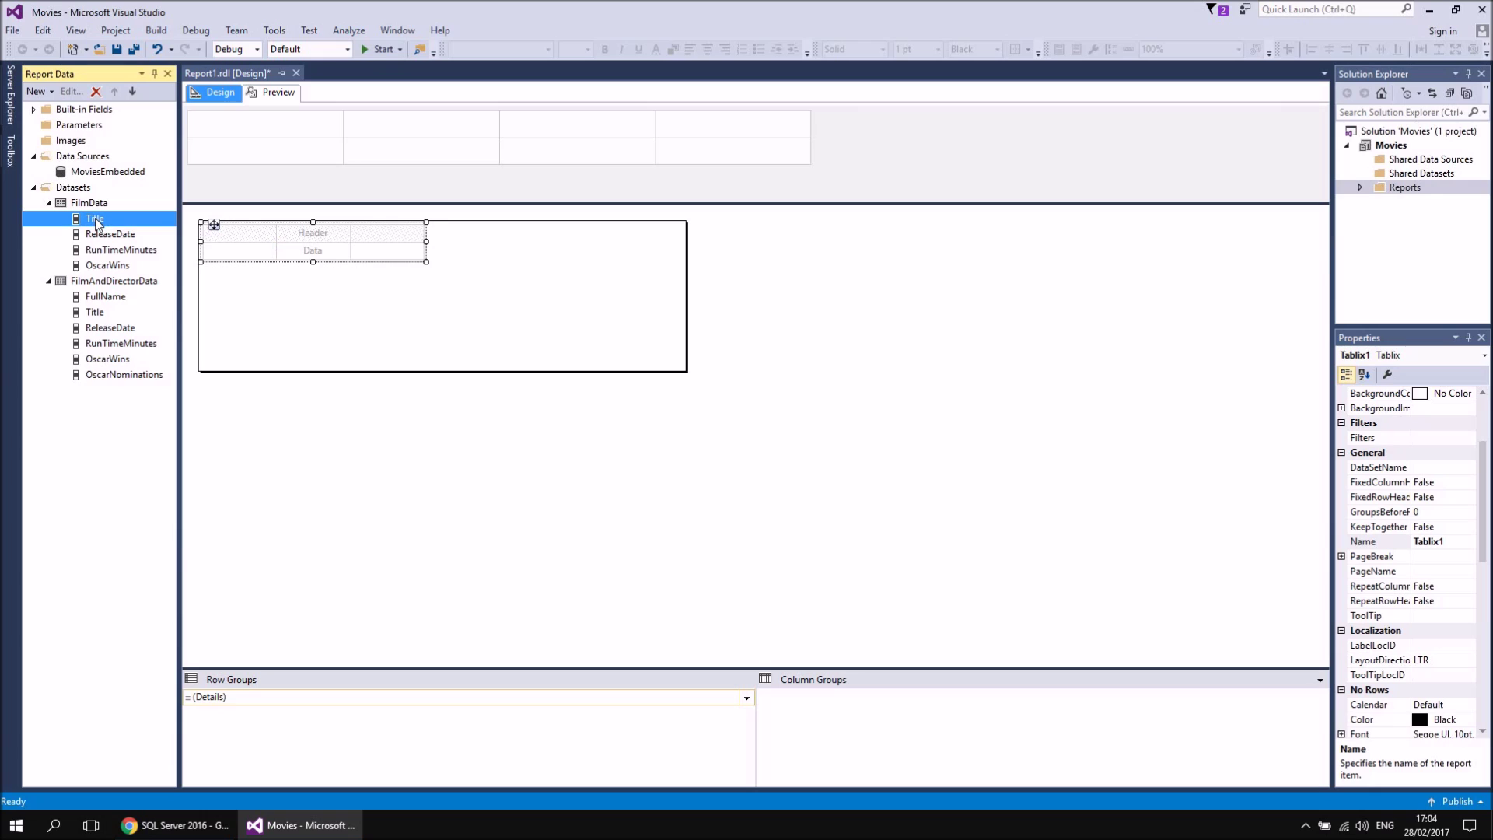
left_click_drag(96, 225, 230, 257)
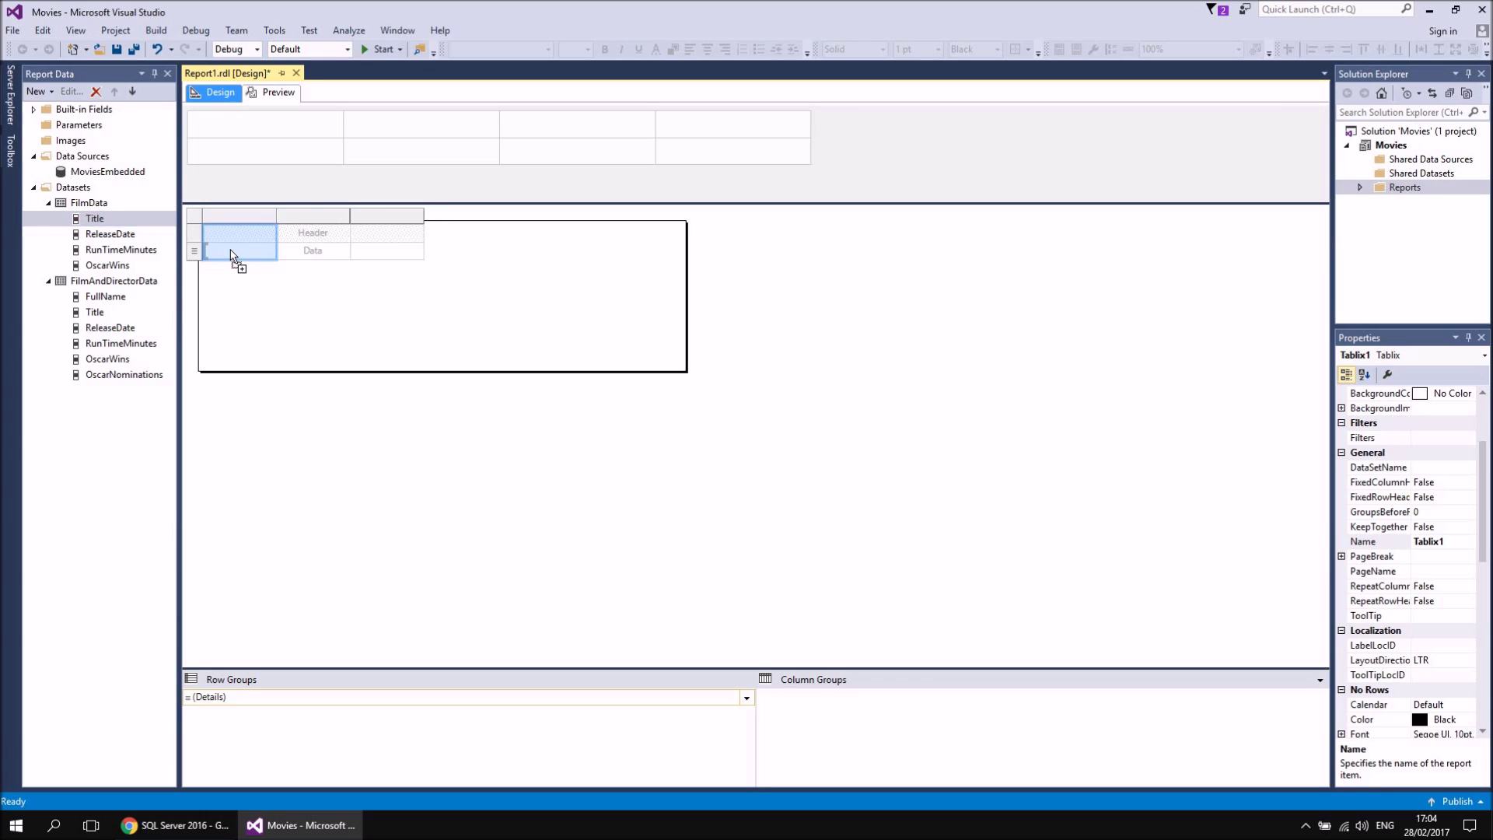
left_click_drag(232, 256, 234, 253)
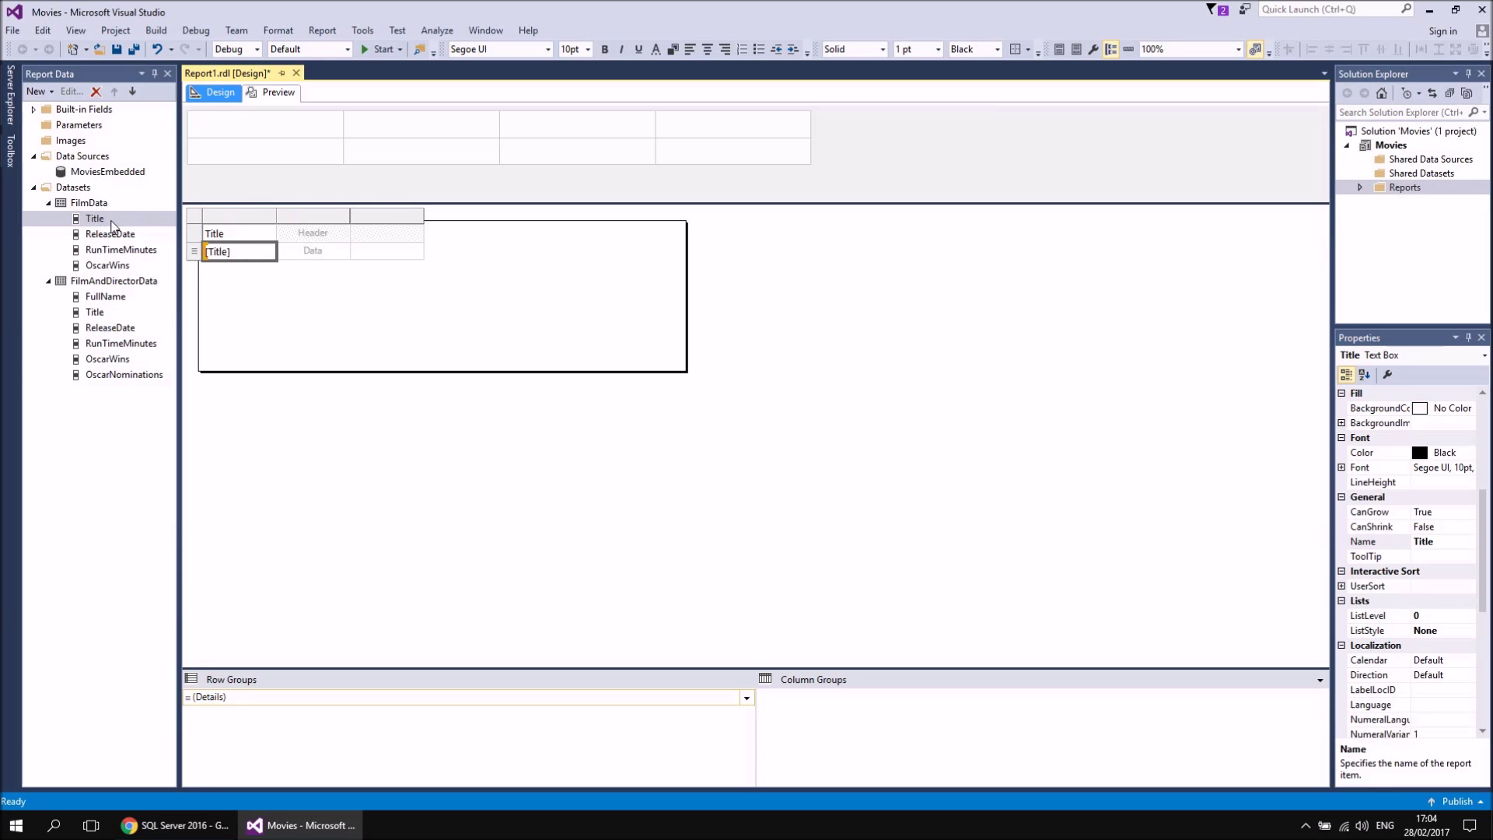
Try to add the FullName field from the FilmAndDirectorData dataset to the table's second column.
left_click_drag(96, 300, 306, 256)
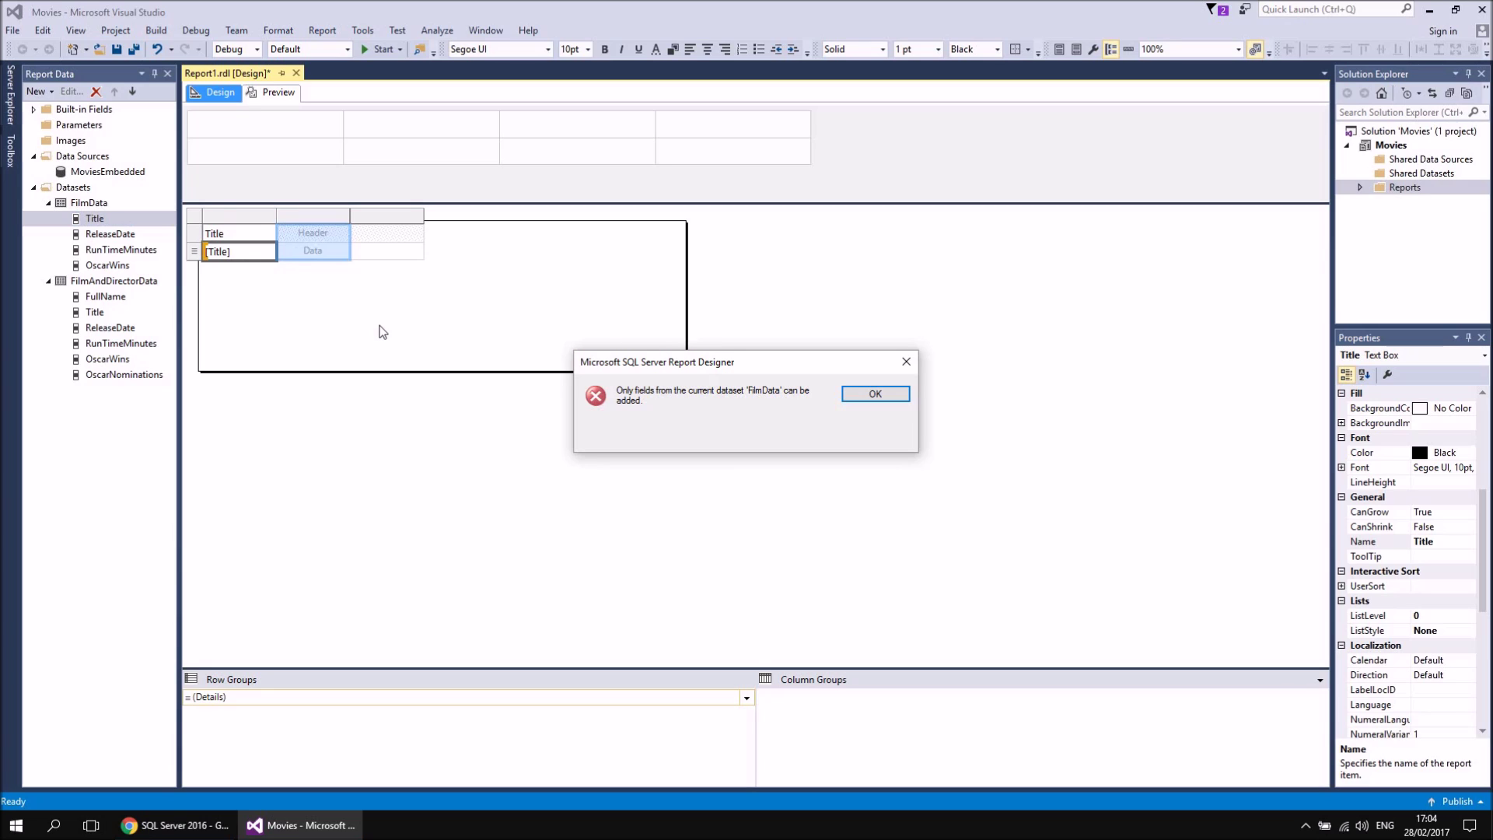
left_click(876, 395)
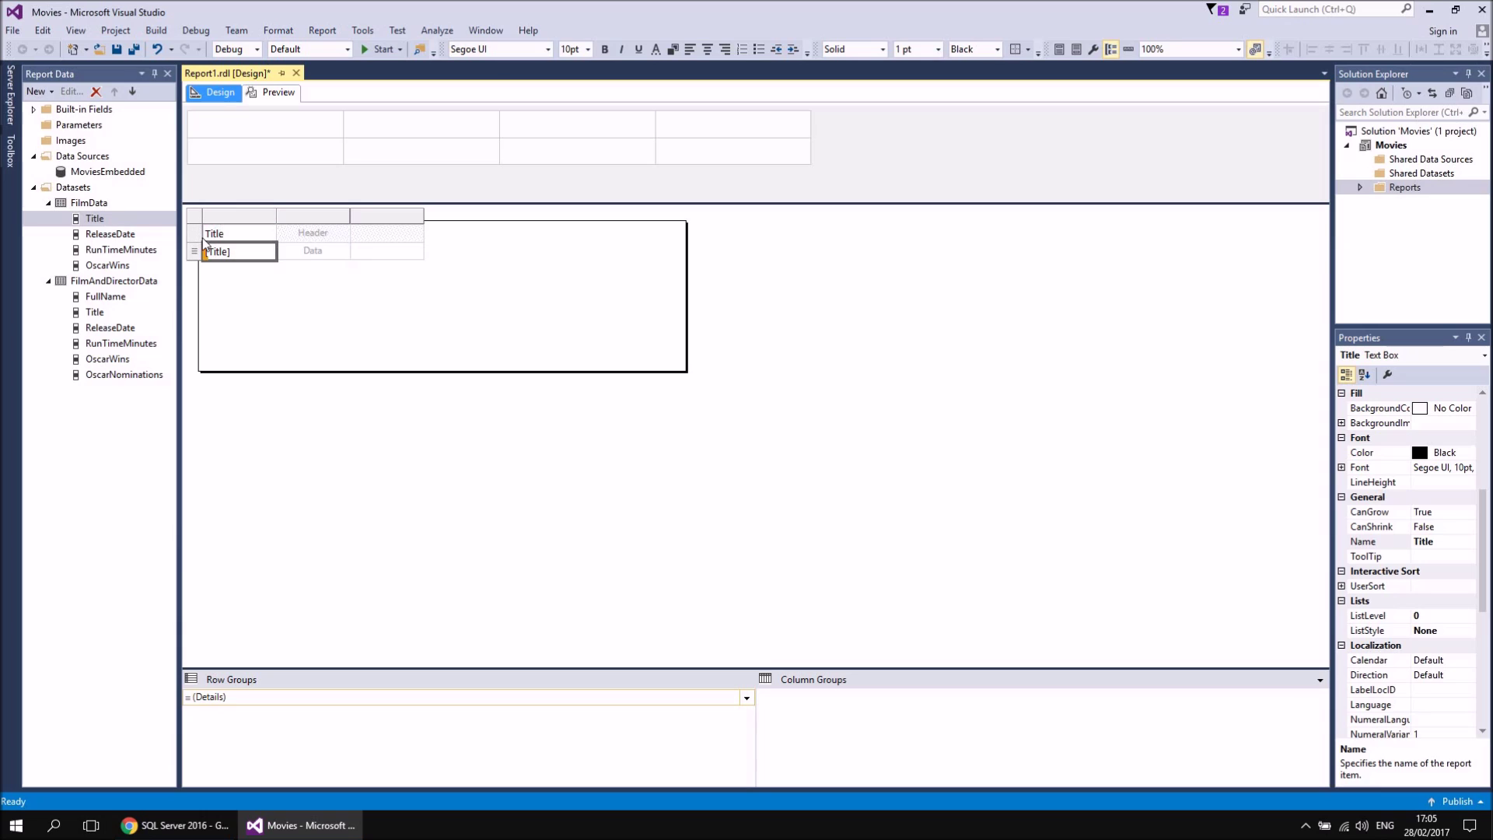
left_click(248, 238)
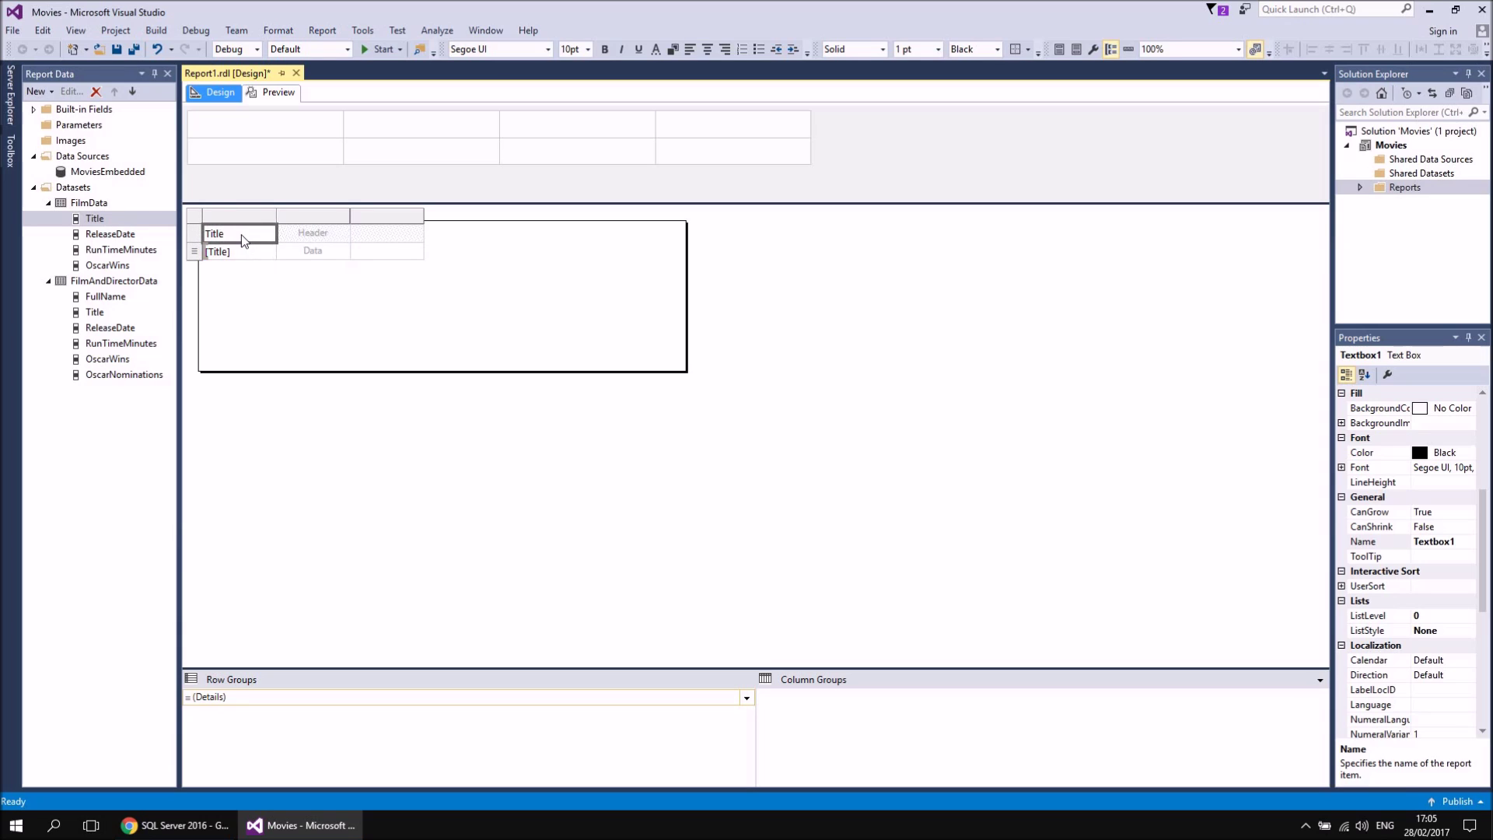
left_click(303, 257)
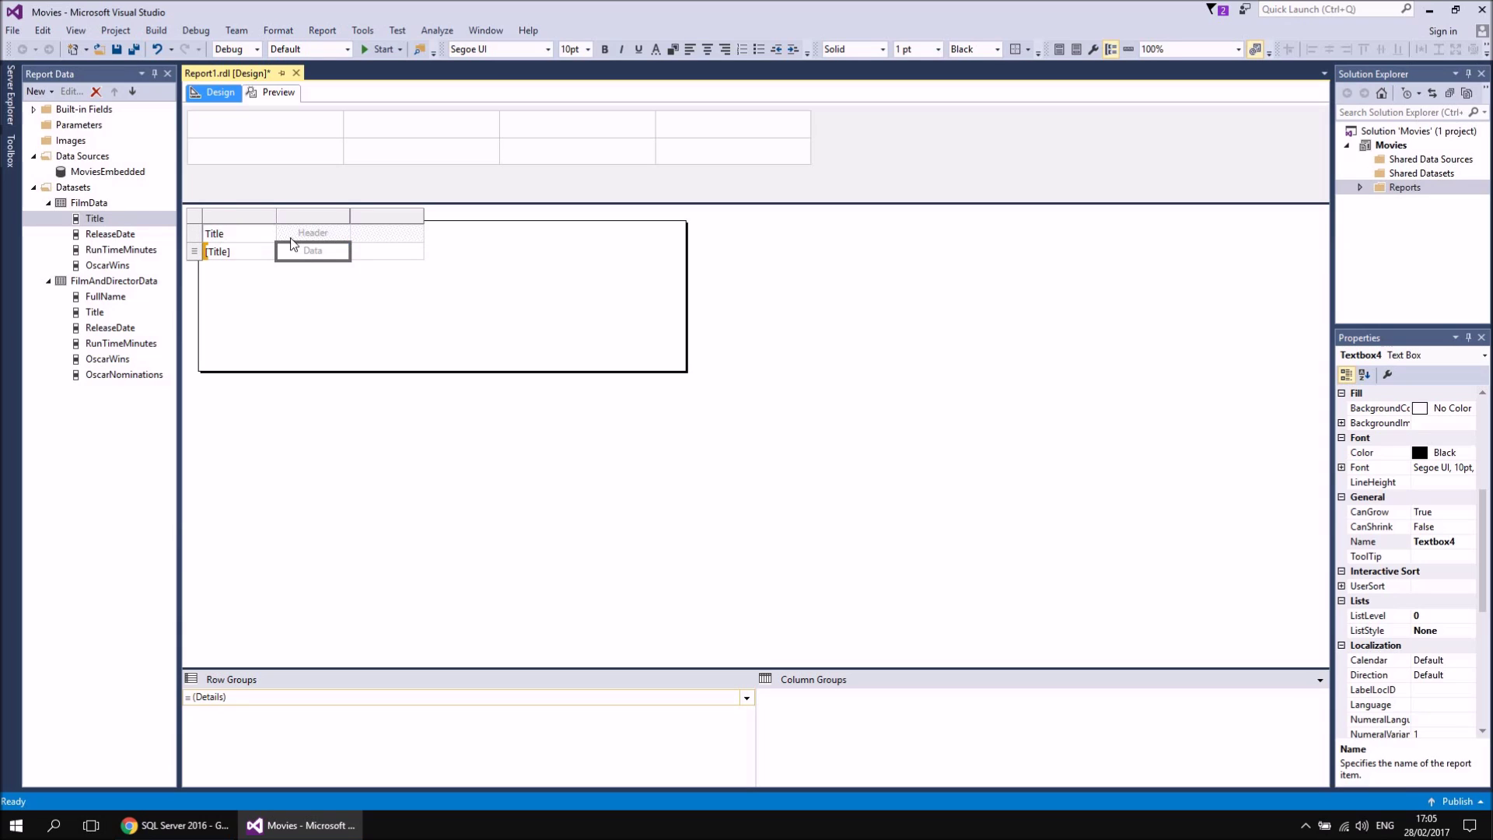
Change the table's dataset to FilmAndDirectorData and place that dataset's FullName field in the second column.
right_click(199, 219)
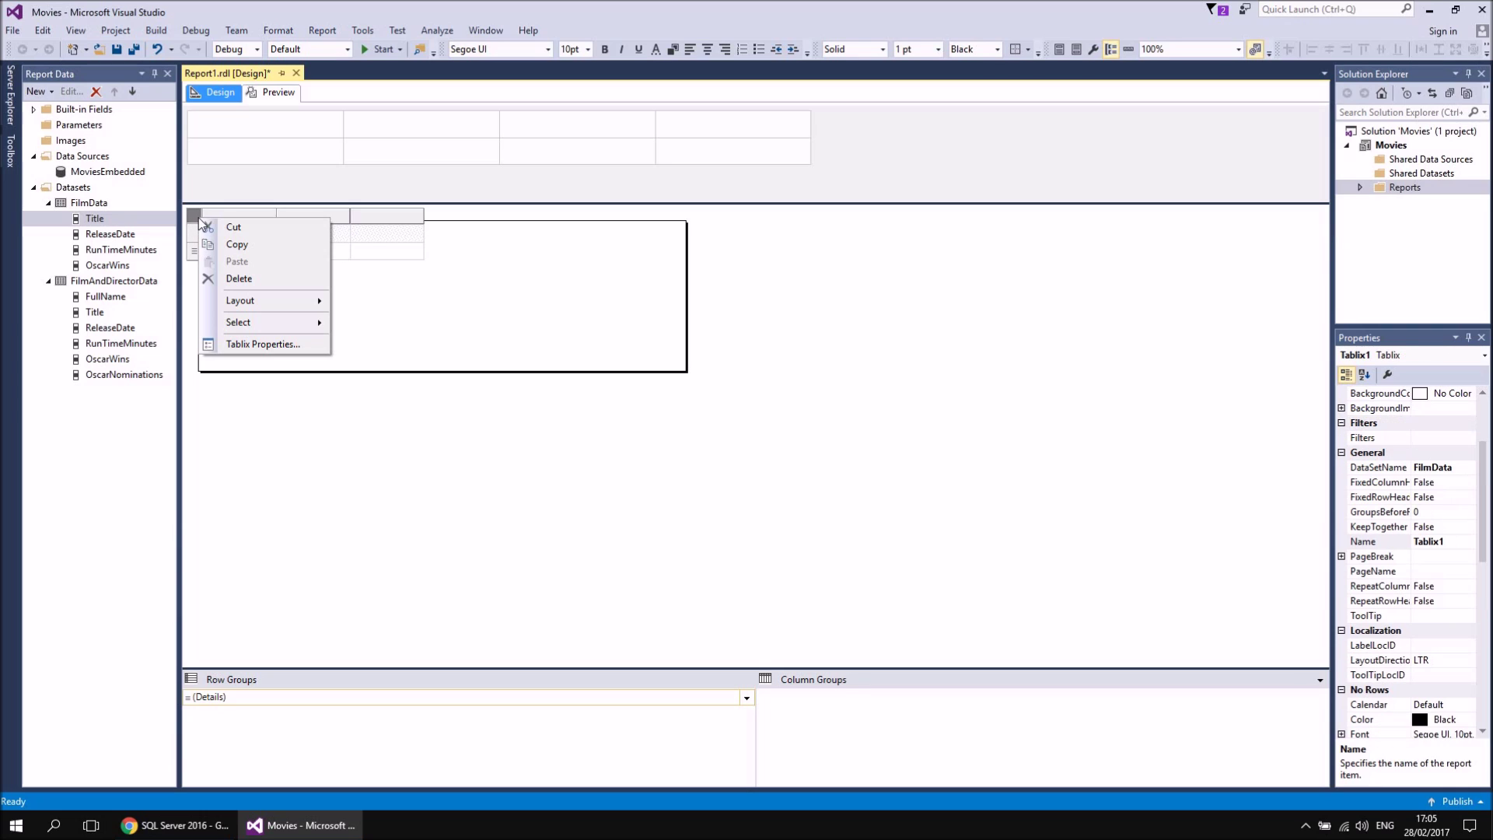
left_click(252, 347)
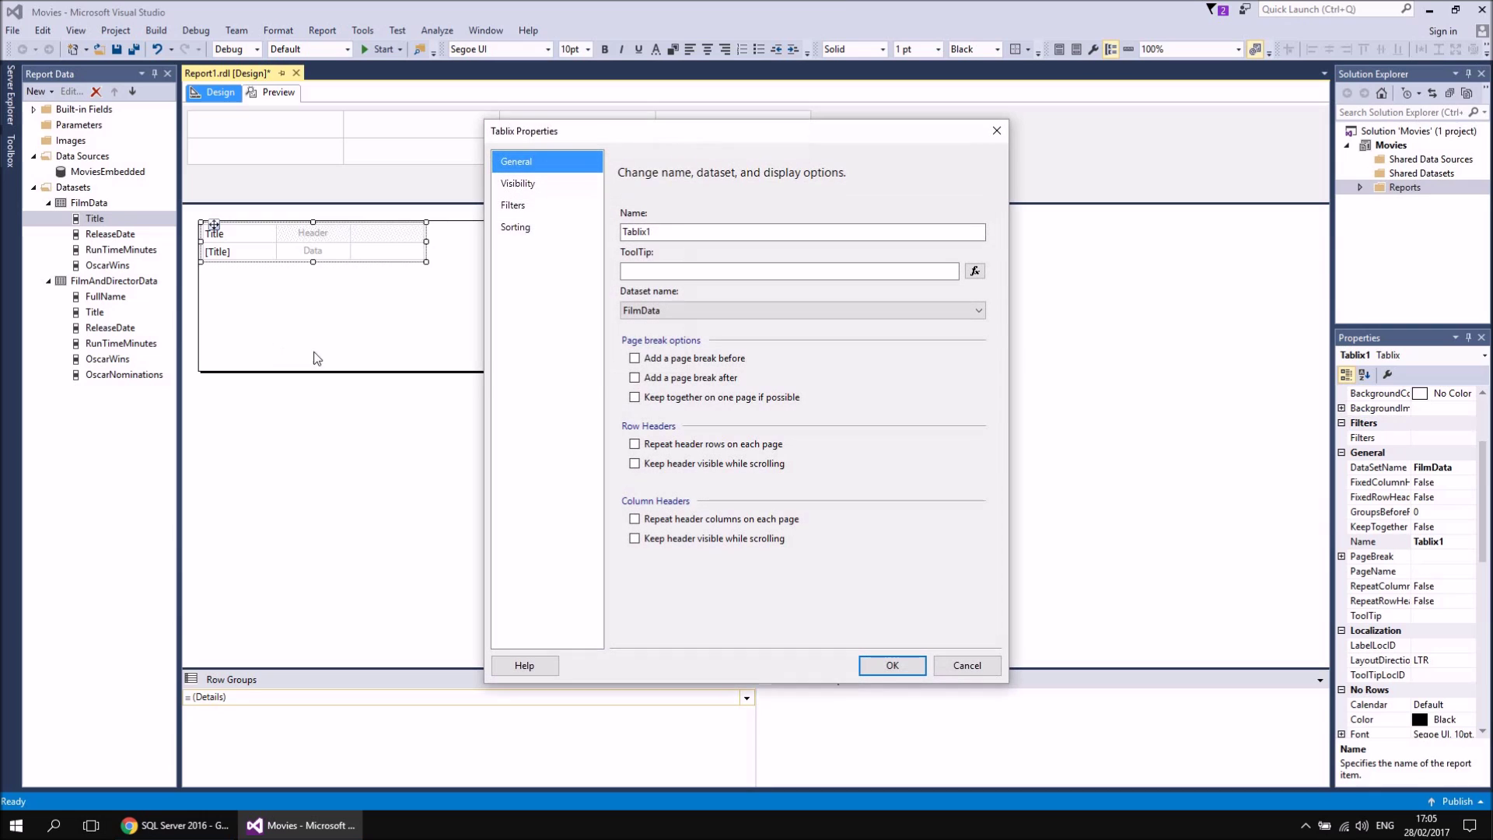
left_click(669, 310)
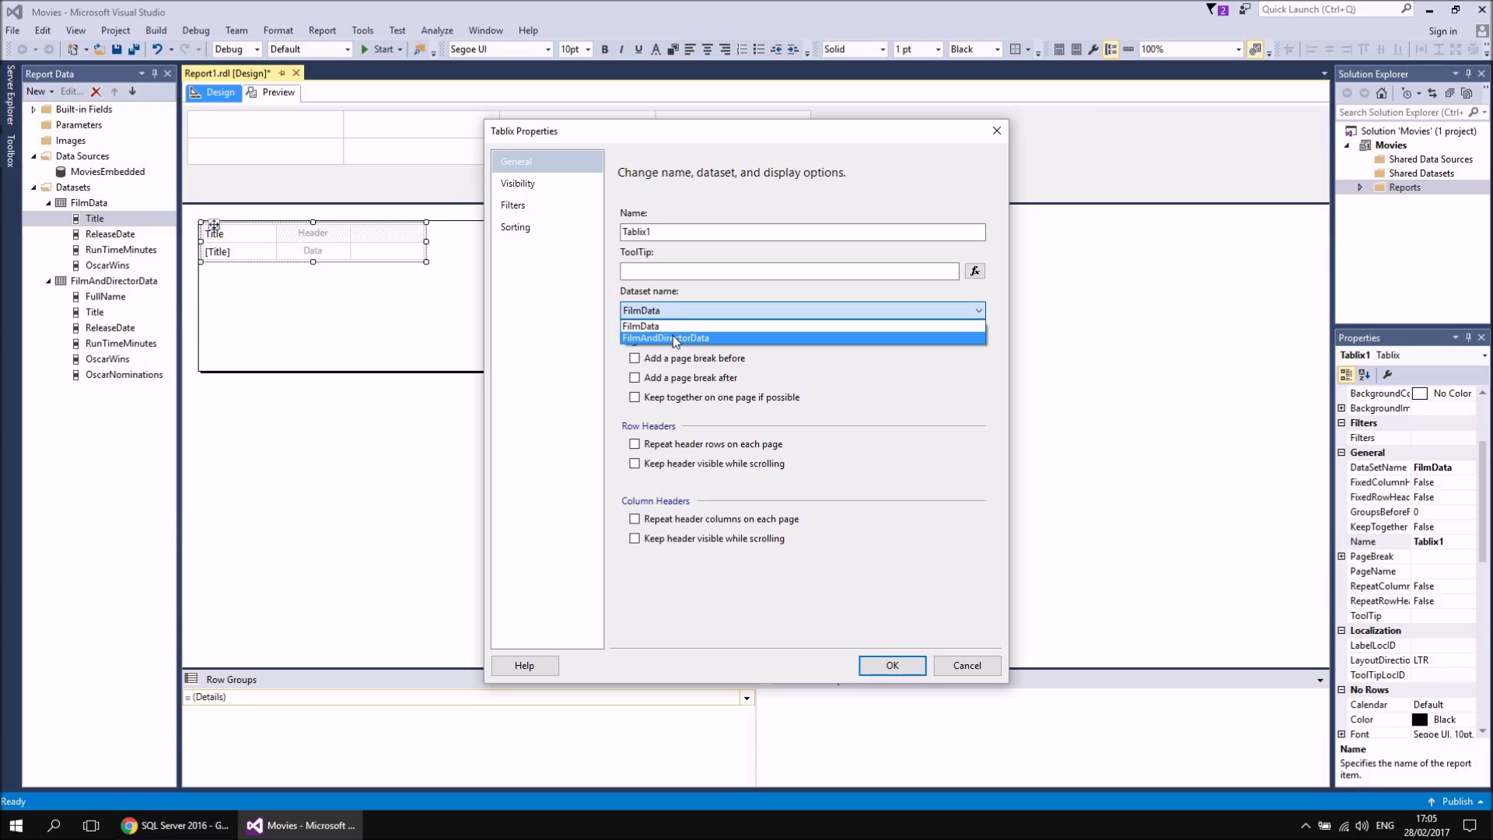
left_click(675, 339)
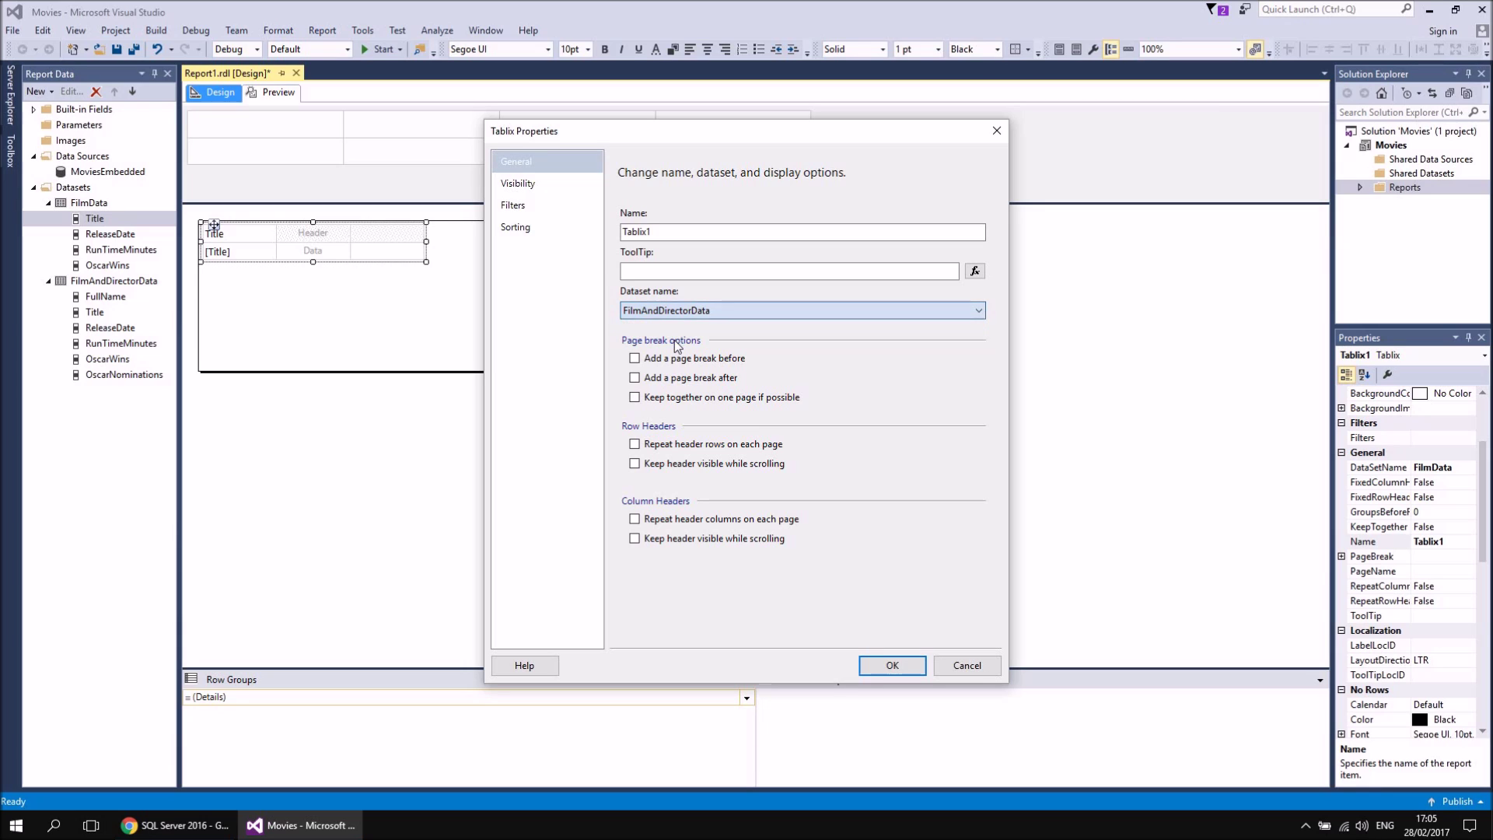
left_click(886, 670)
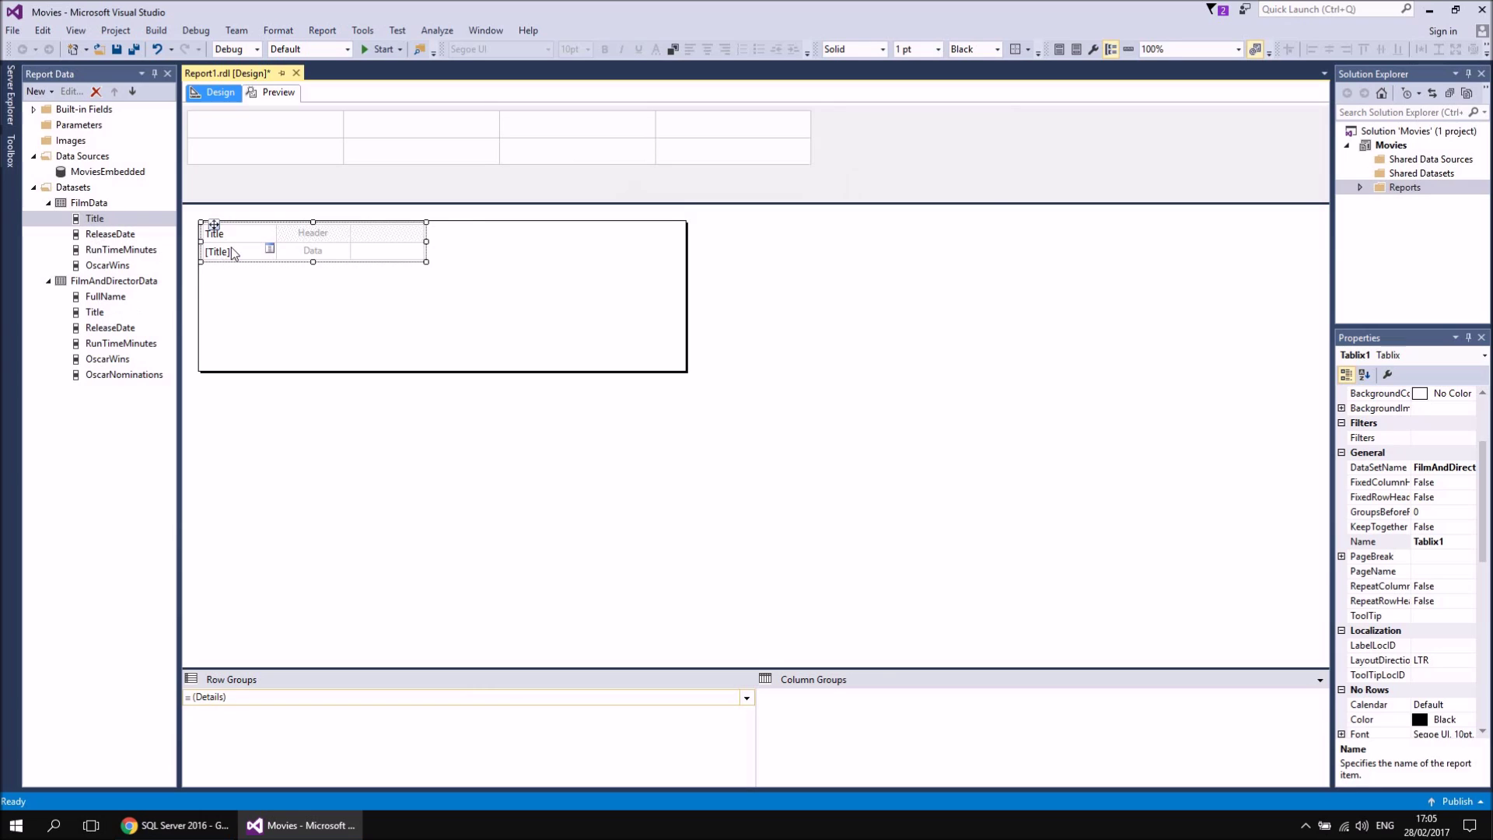
left_click_drag(106, 299, 296, 255)
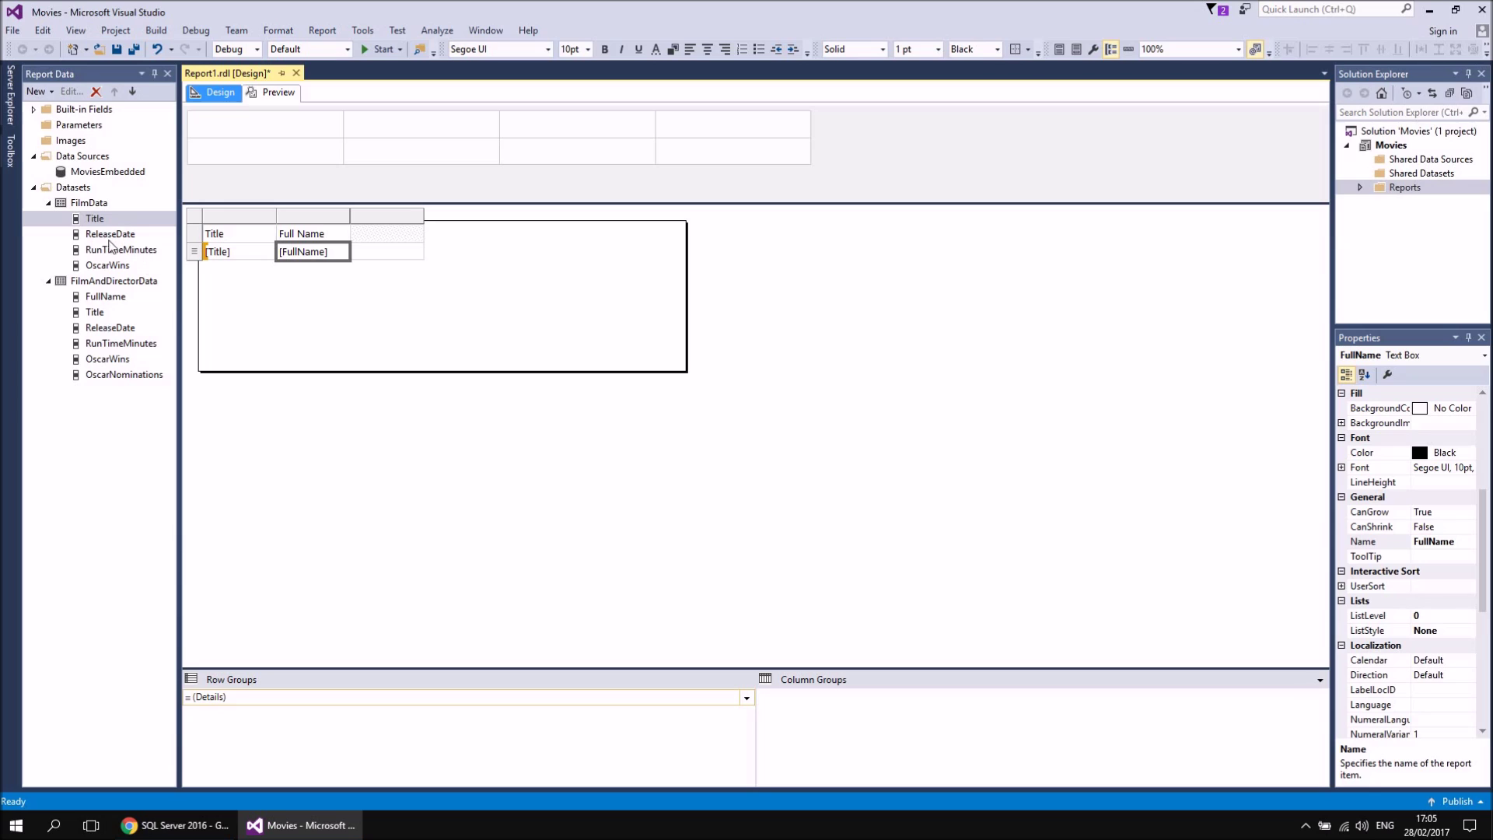
Try to add the FilmData dataset's ReleaseDate field to the table's third column.
left_click_drag(99, 234, 383, 253)
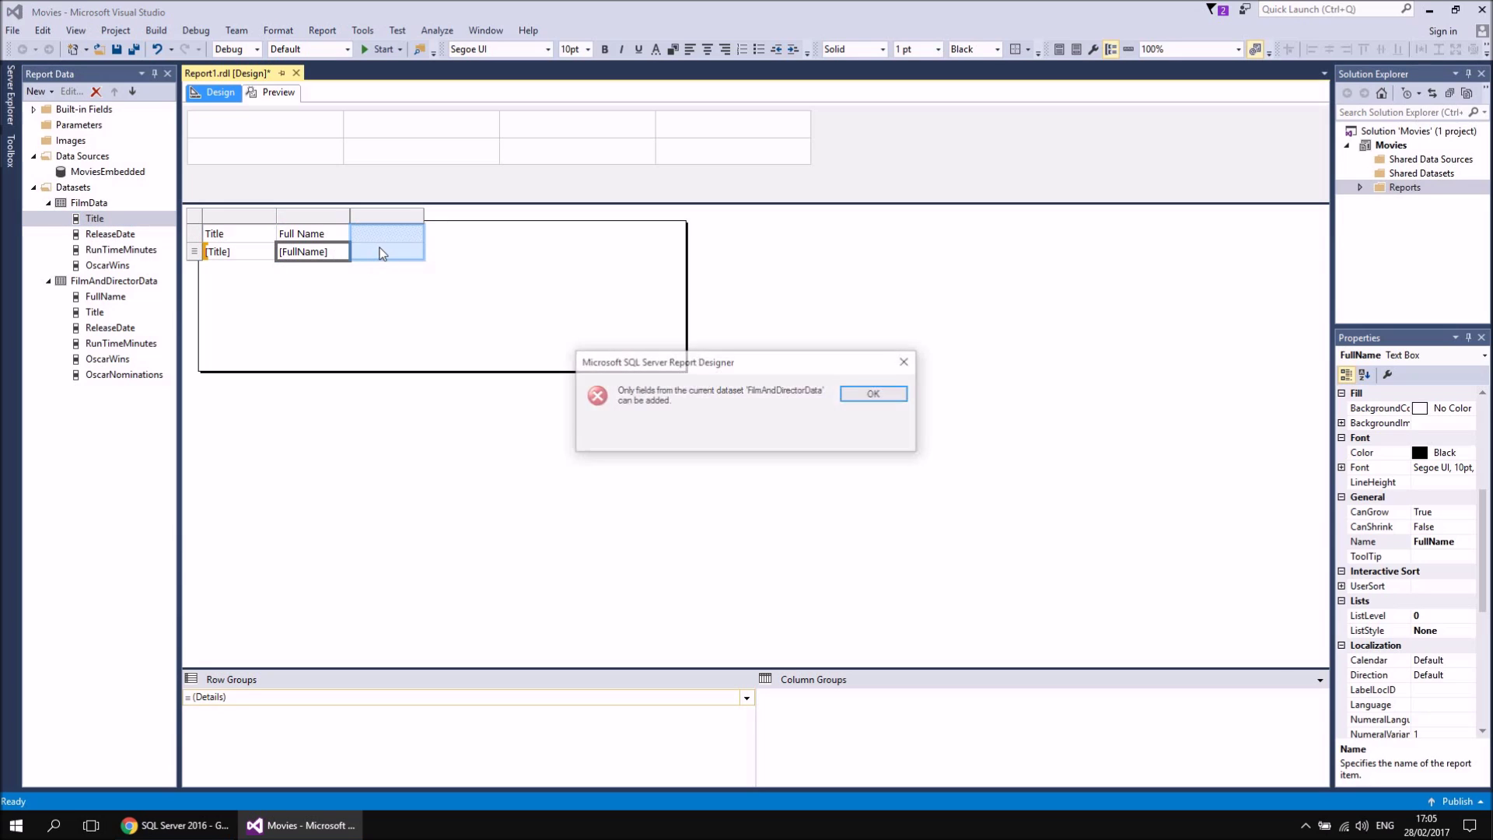
left_click(876, 396)
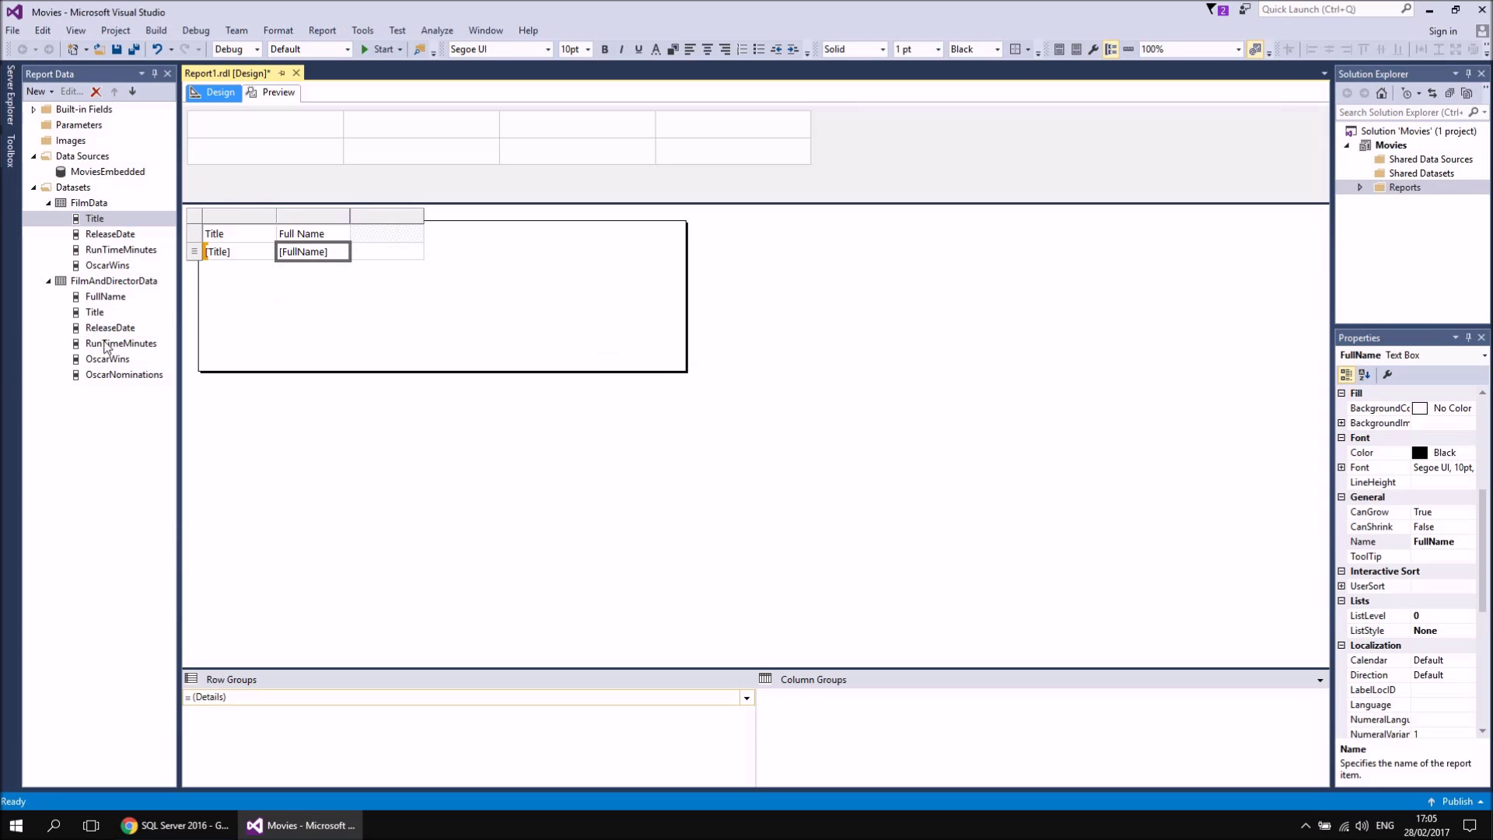
Add FilmAndDirectorData's OscarWins field to the third column and its RunTimeMinutes field as a new fourth column.
left_click_drag(109, 358, 370, 259)
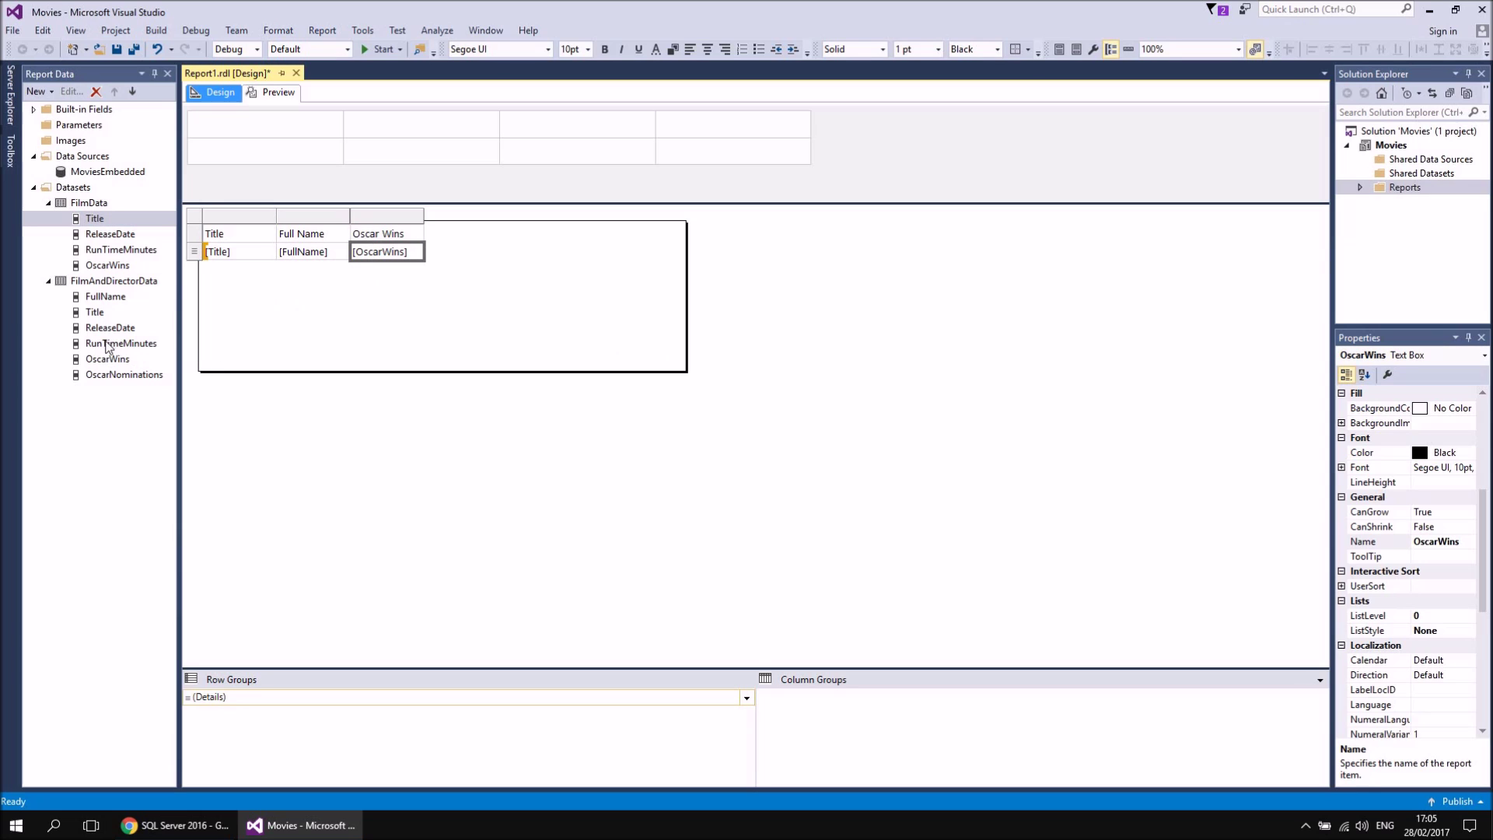
left_click_drag(95, 345, 428, 255)
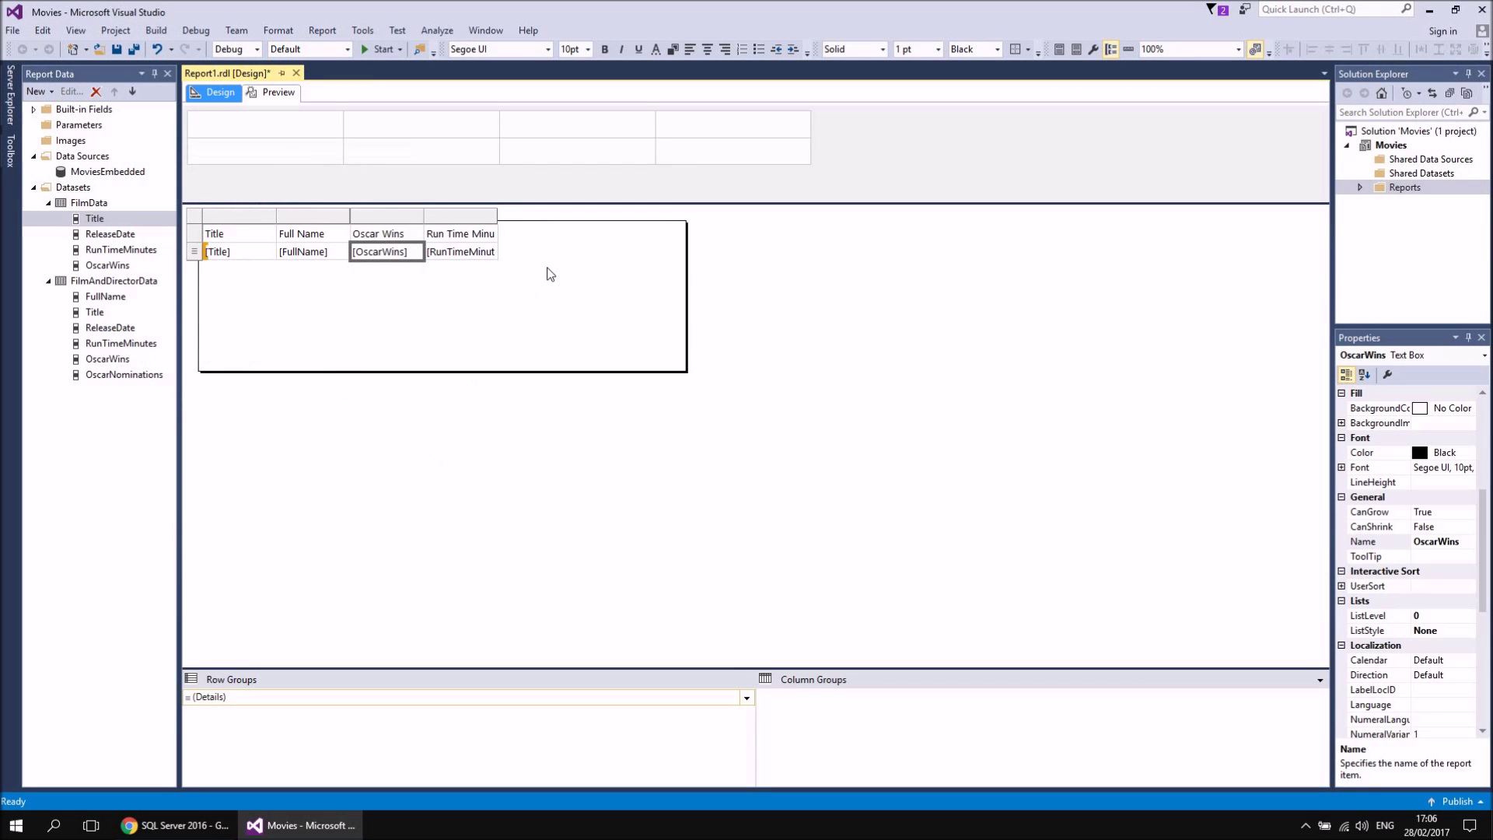
Insert a second table in the report body, just to the right of the first table.
right_click(527, 224)
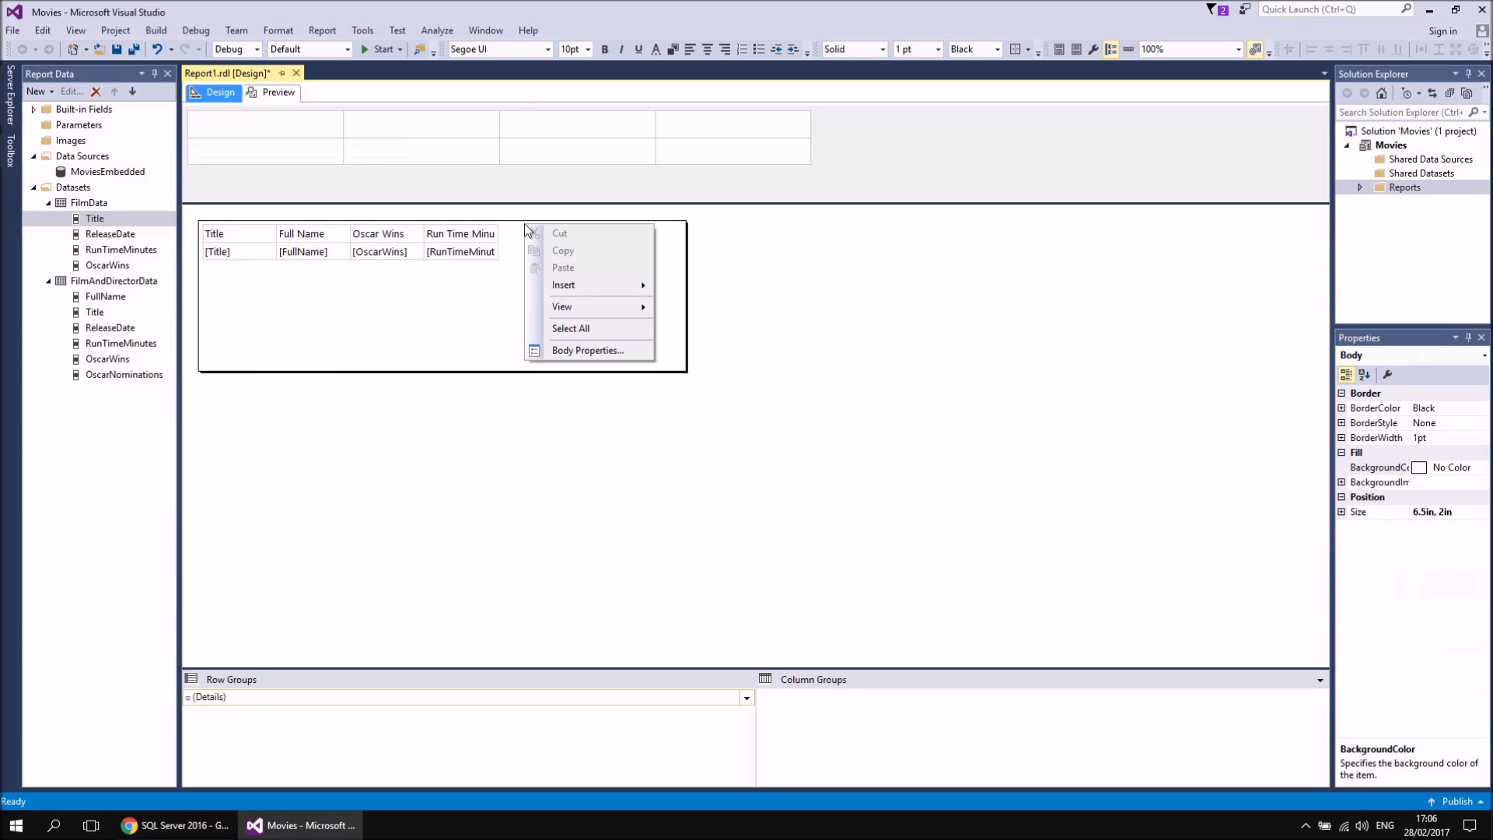
mouse_move(562, 285)
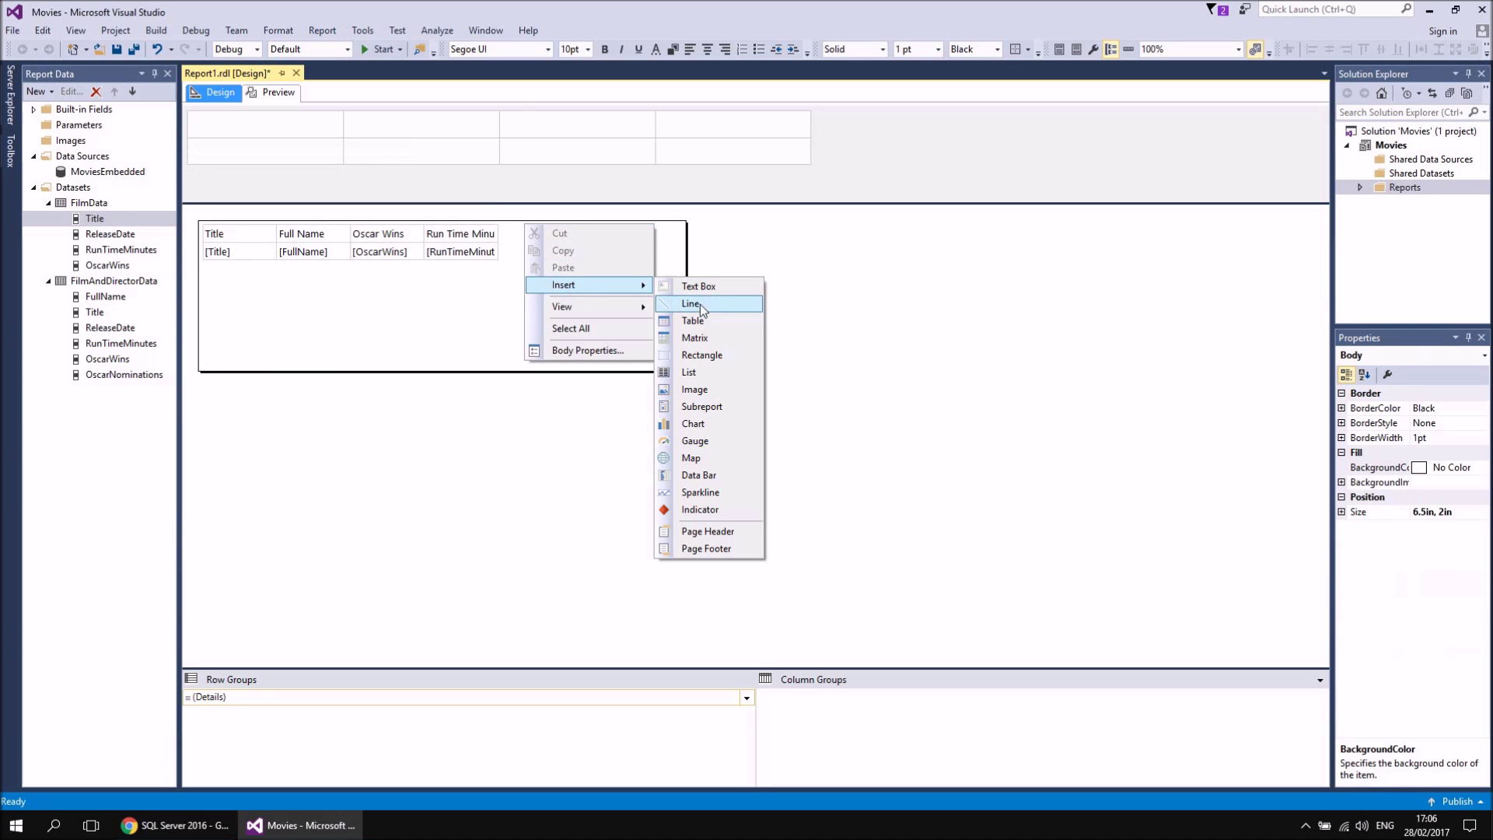
left_click(711, 321)
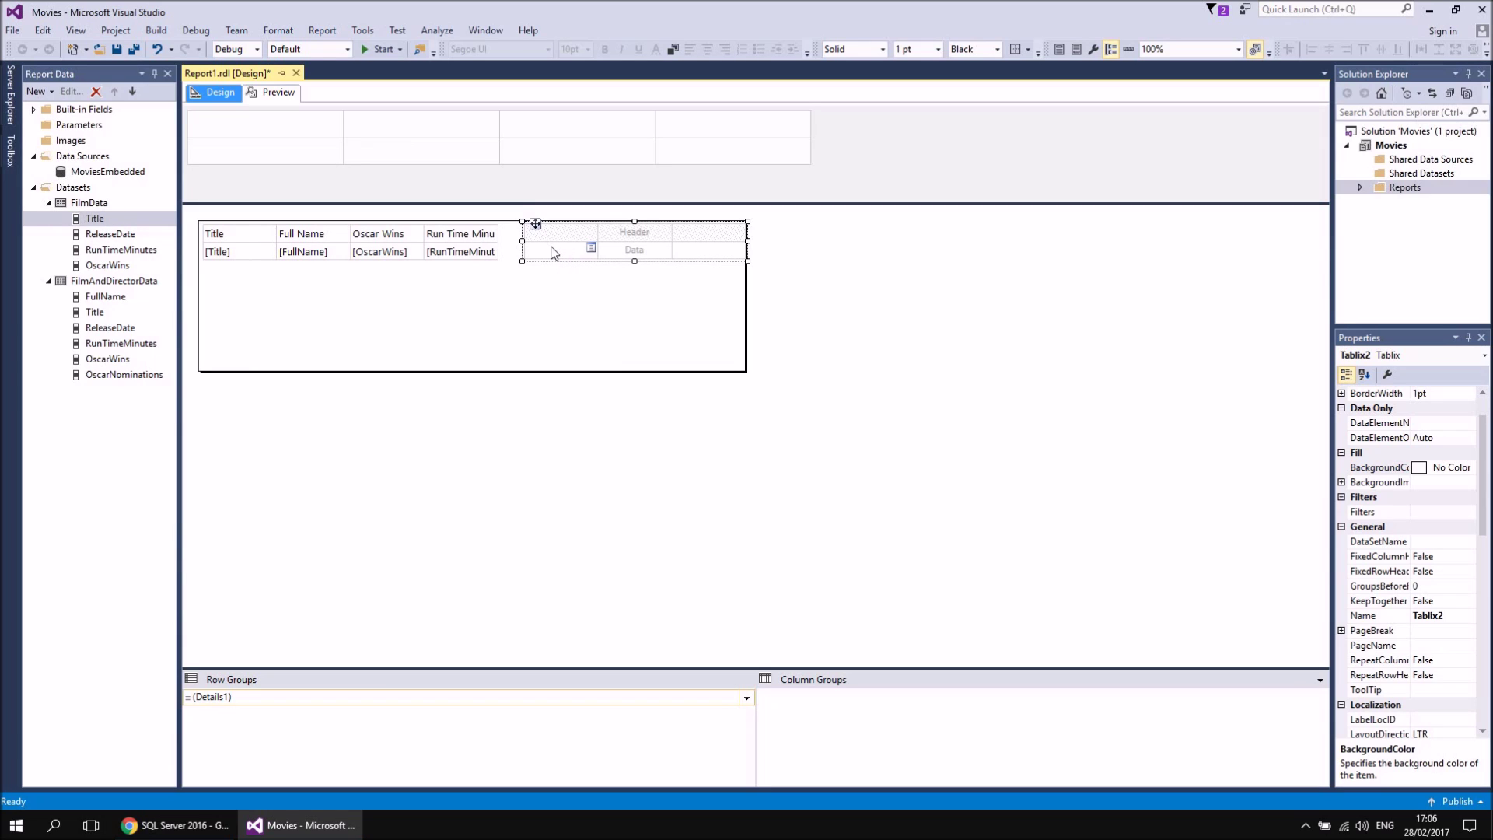
Fill the second table's three columns with the Title, ReleaseDate and OscarWins fields from the FilmData dataset.
left_click(591, 249)
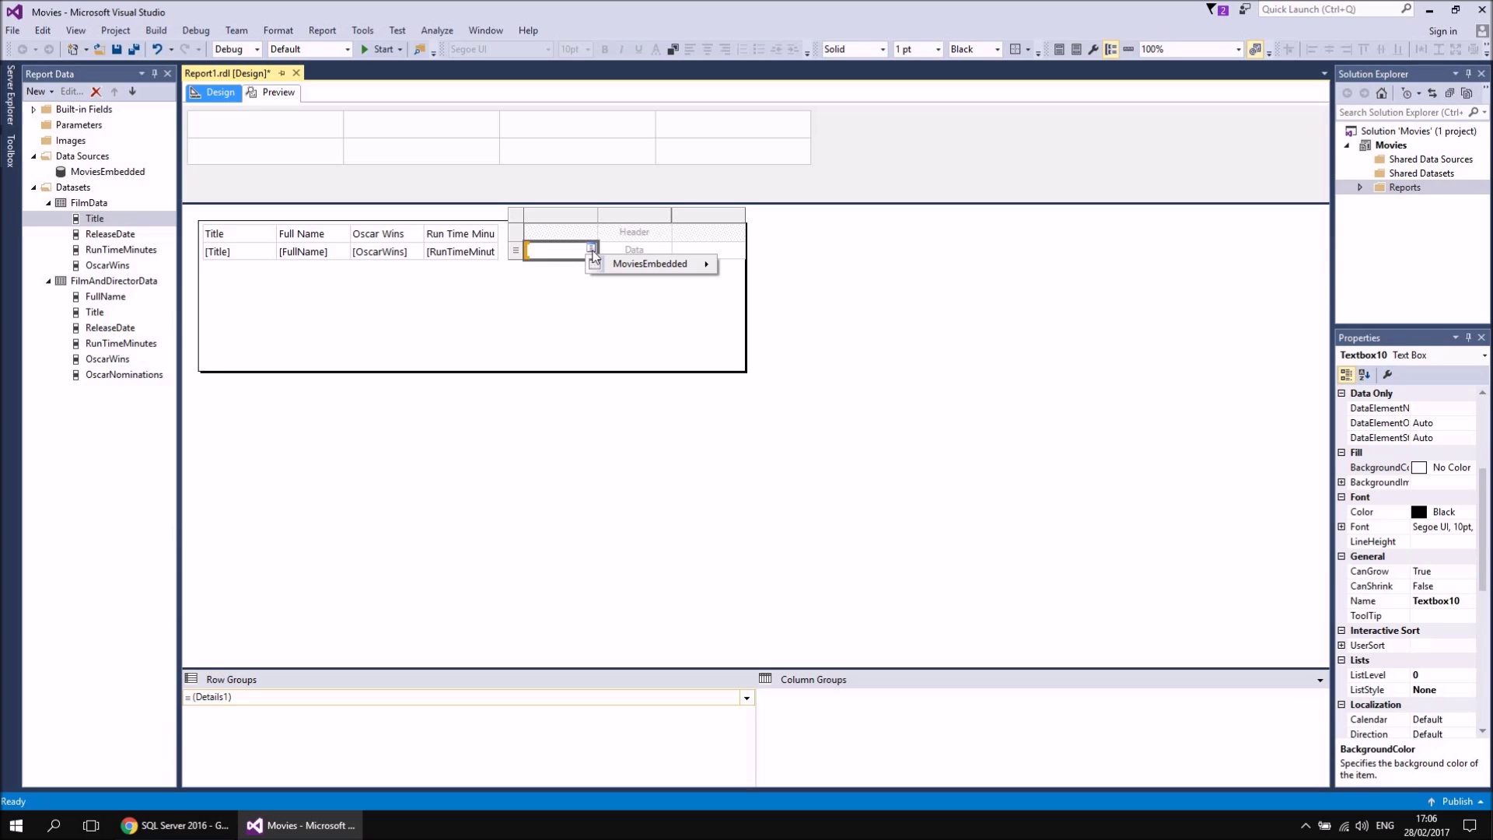
mouse_move(606, 265)
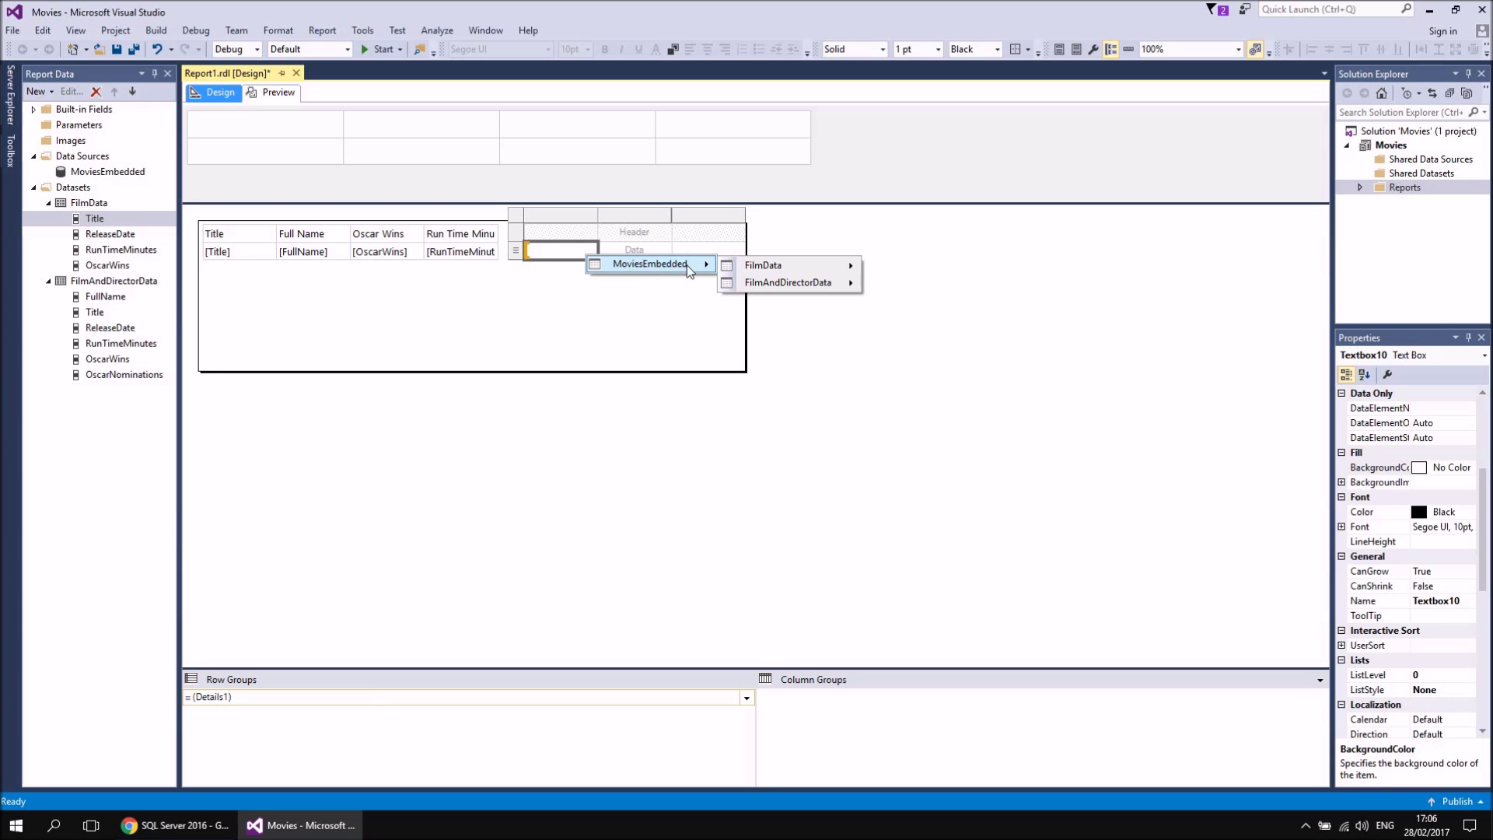
mouse_move(751, 266)
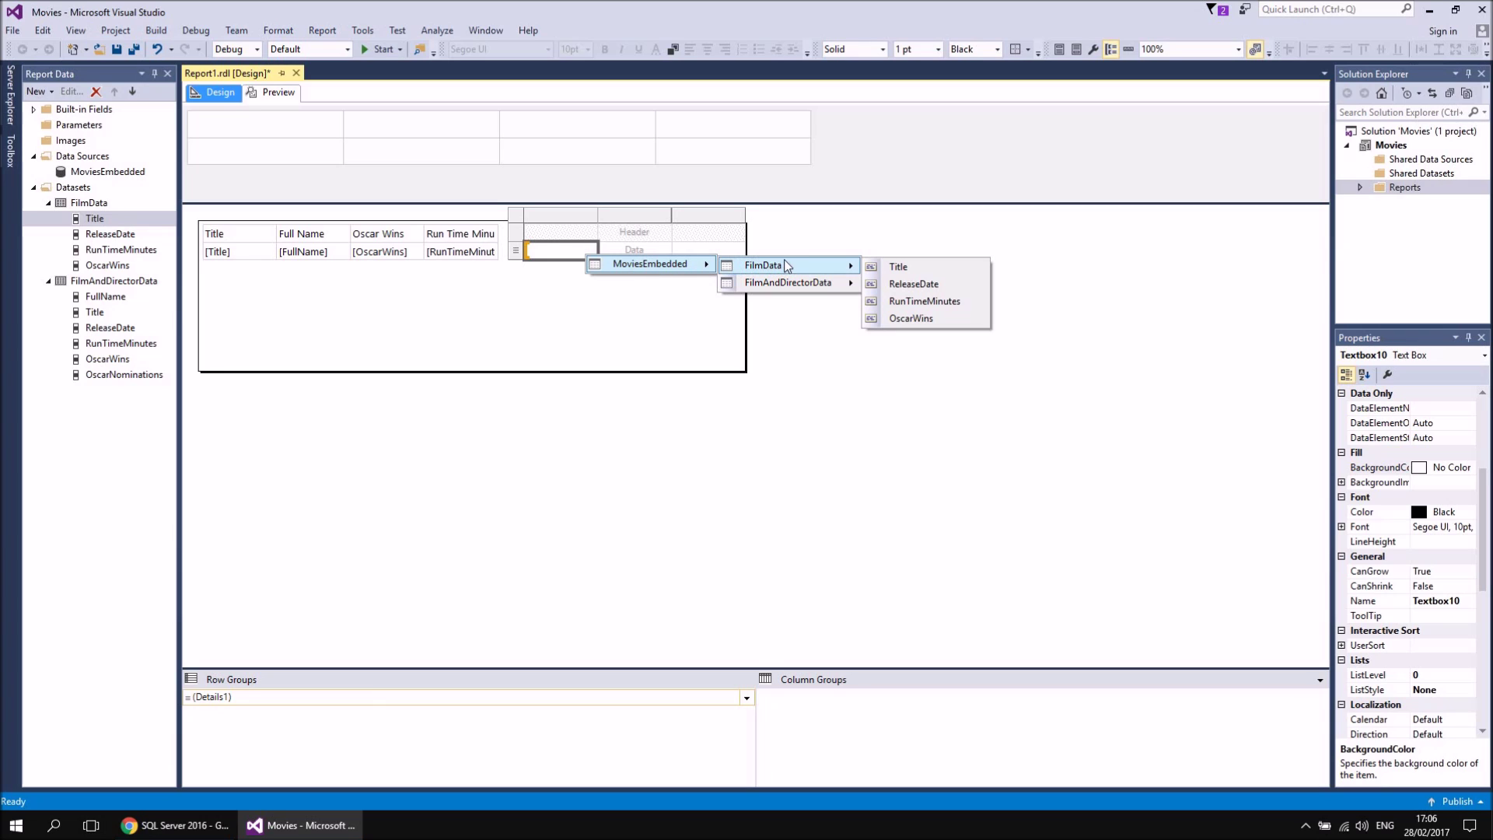
left_click(908, 268)
left_click(665, 250)
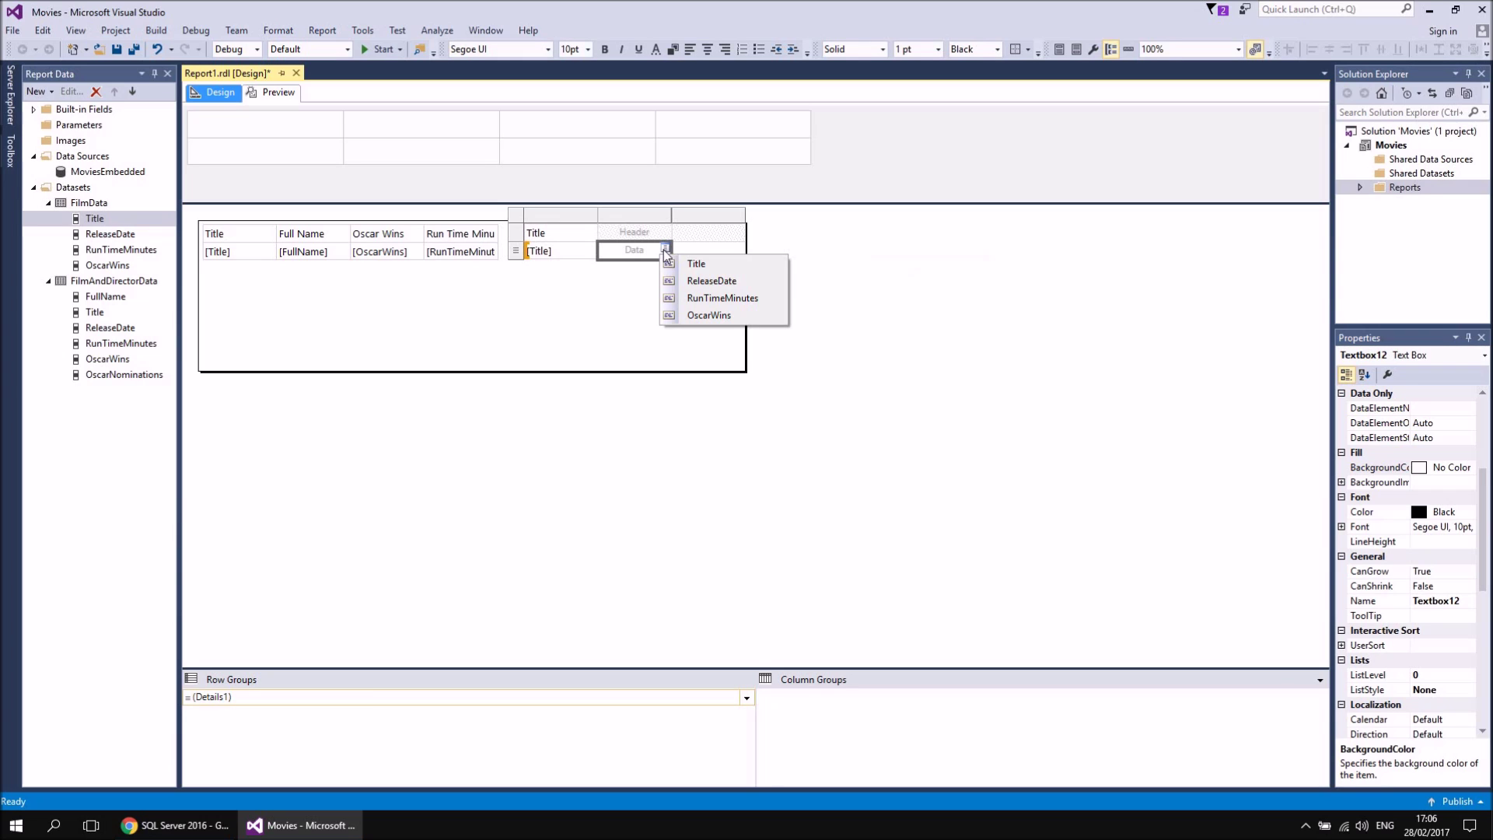
left_click(724, 280)
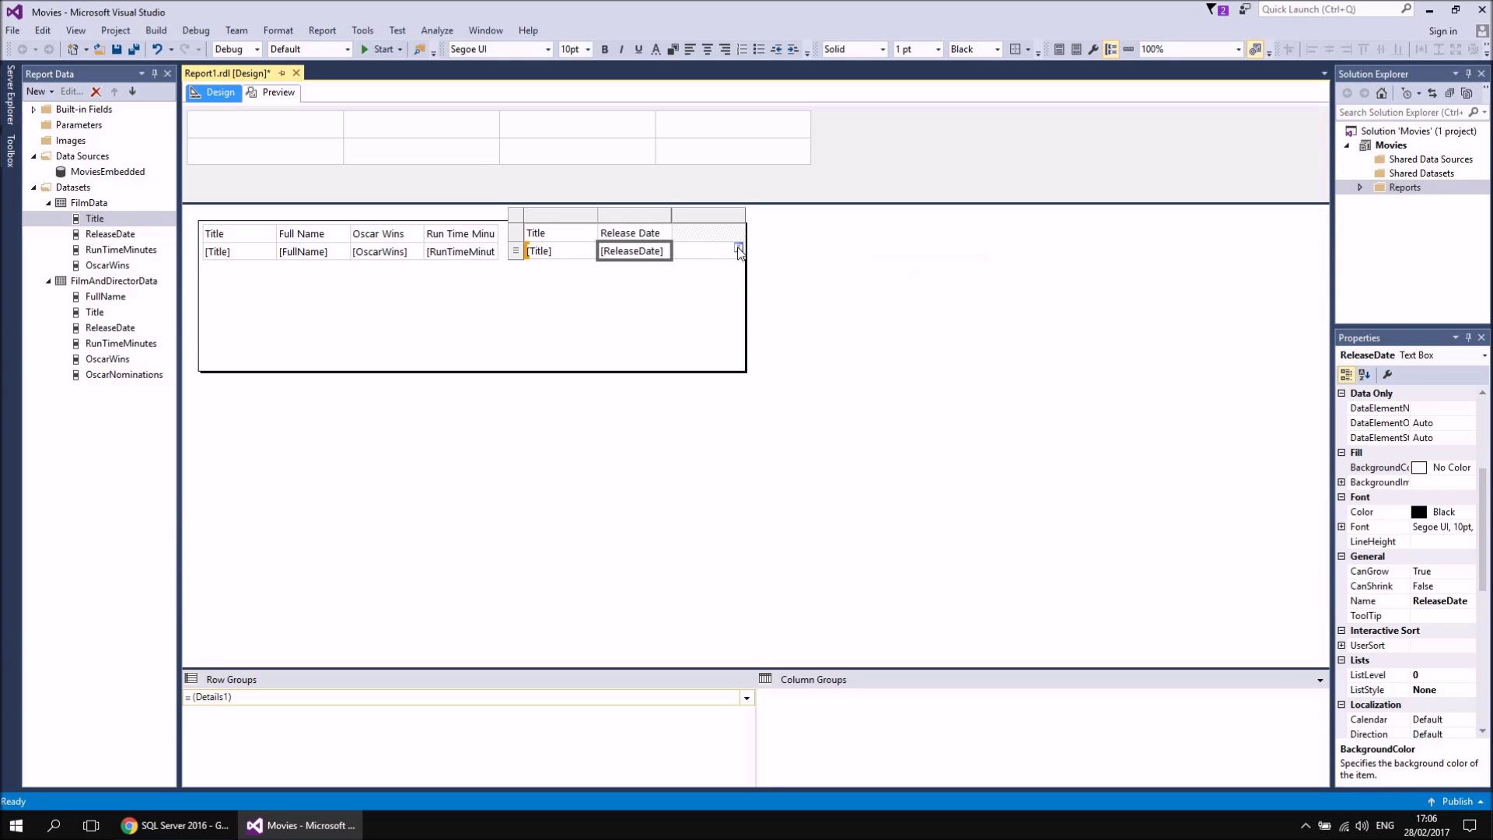
left_click(739, 249)
left_click(773, 315)
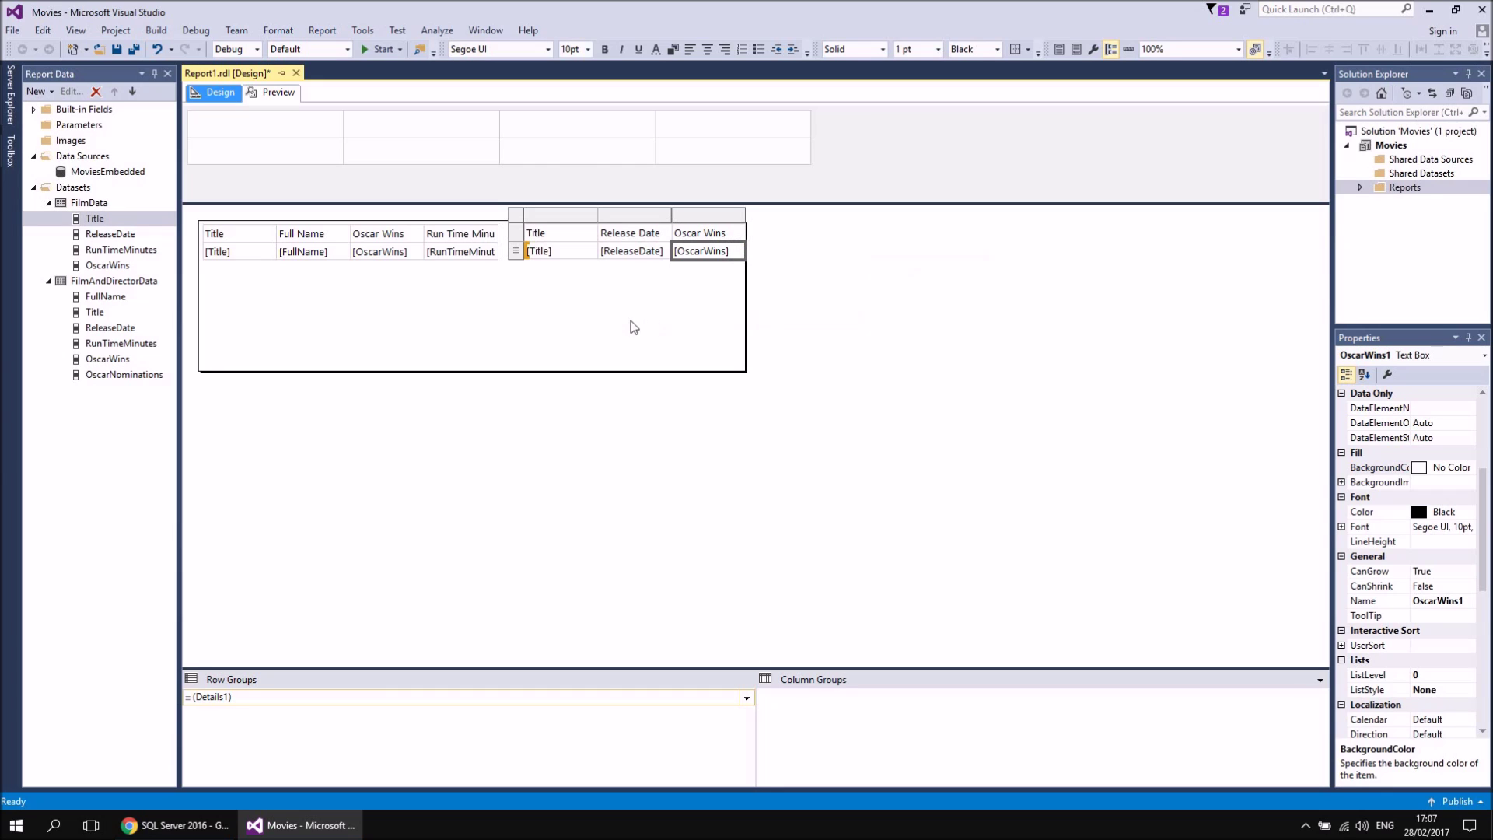
left_click(610, 318)
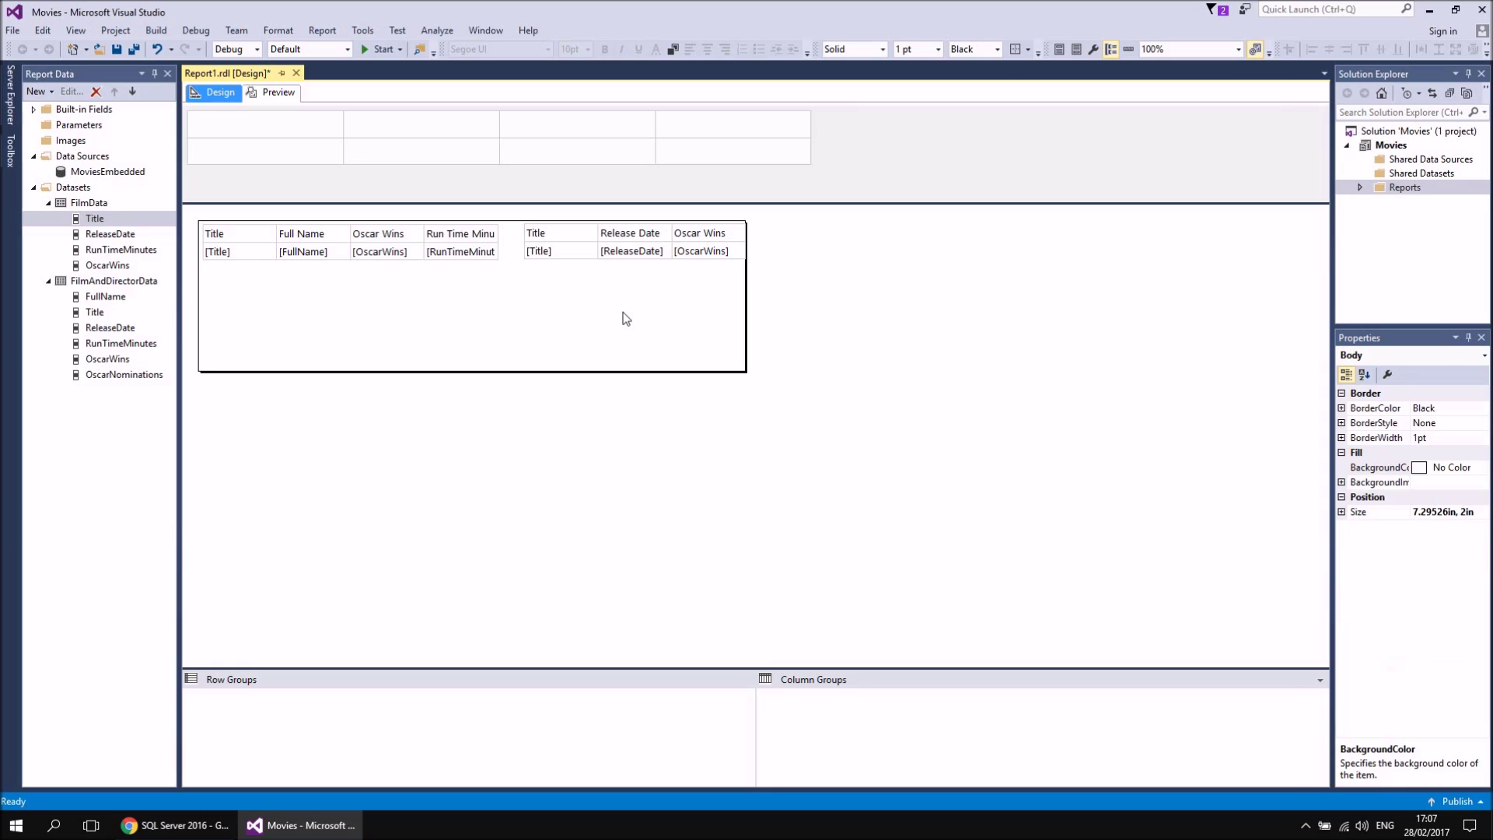
Preview the report, examine the film rows in both tables, and return to the report design.
left_click(279, 92)
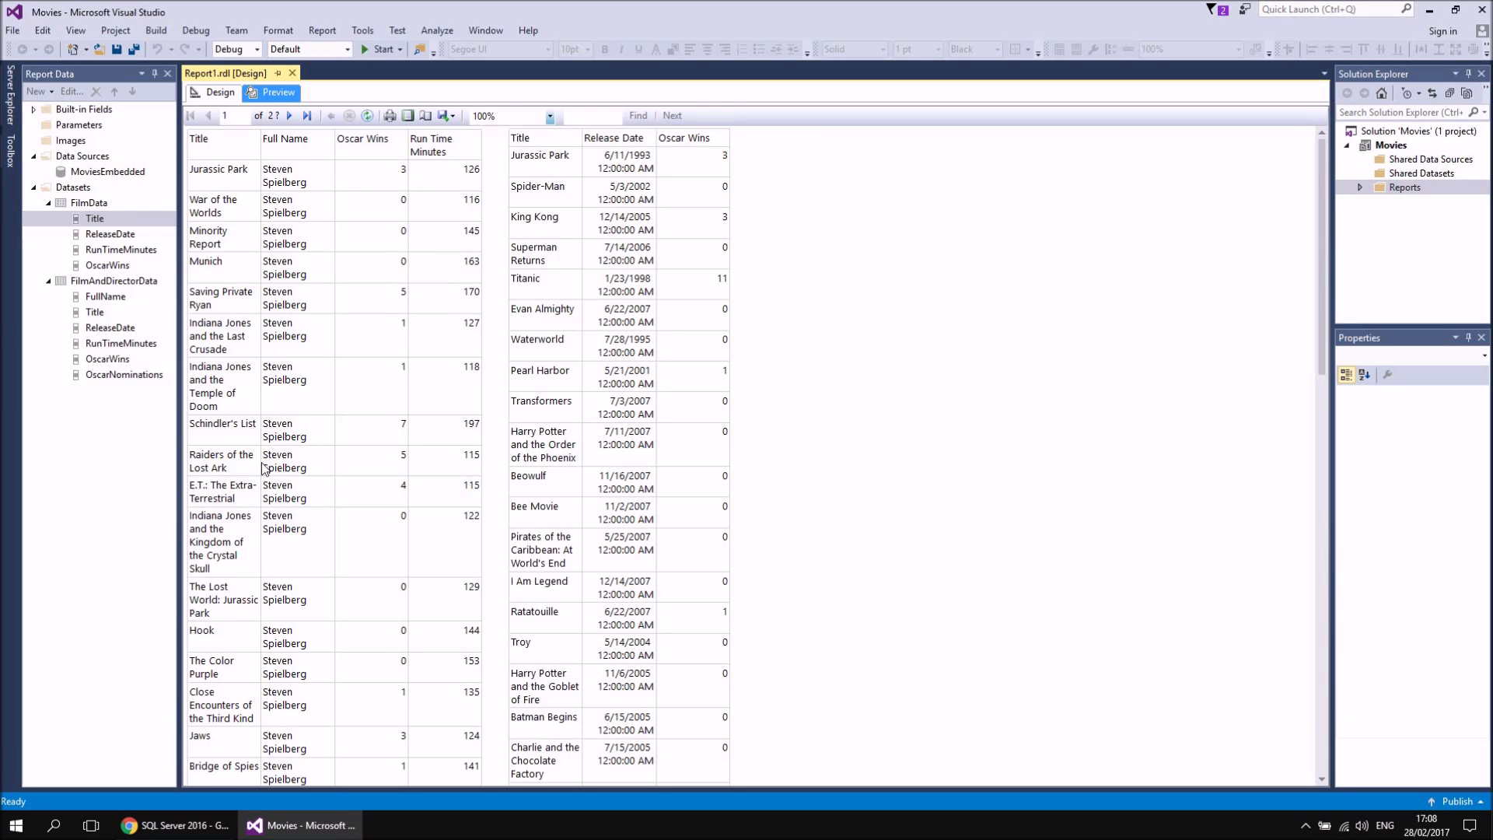
scroll(249, 681, "down", 5)
scroll(250, 679, "down", 8)
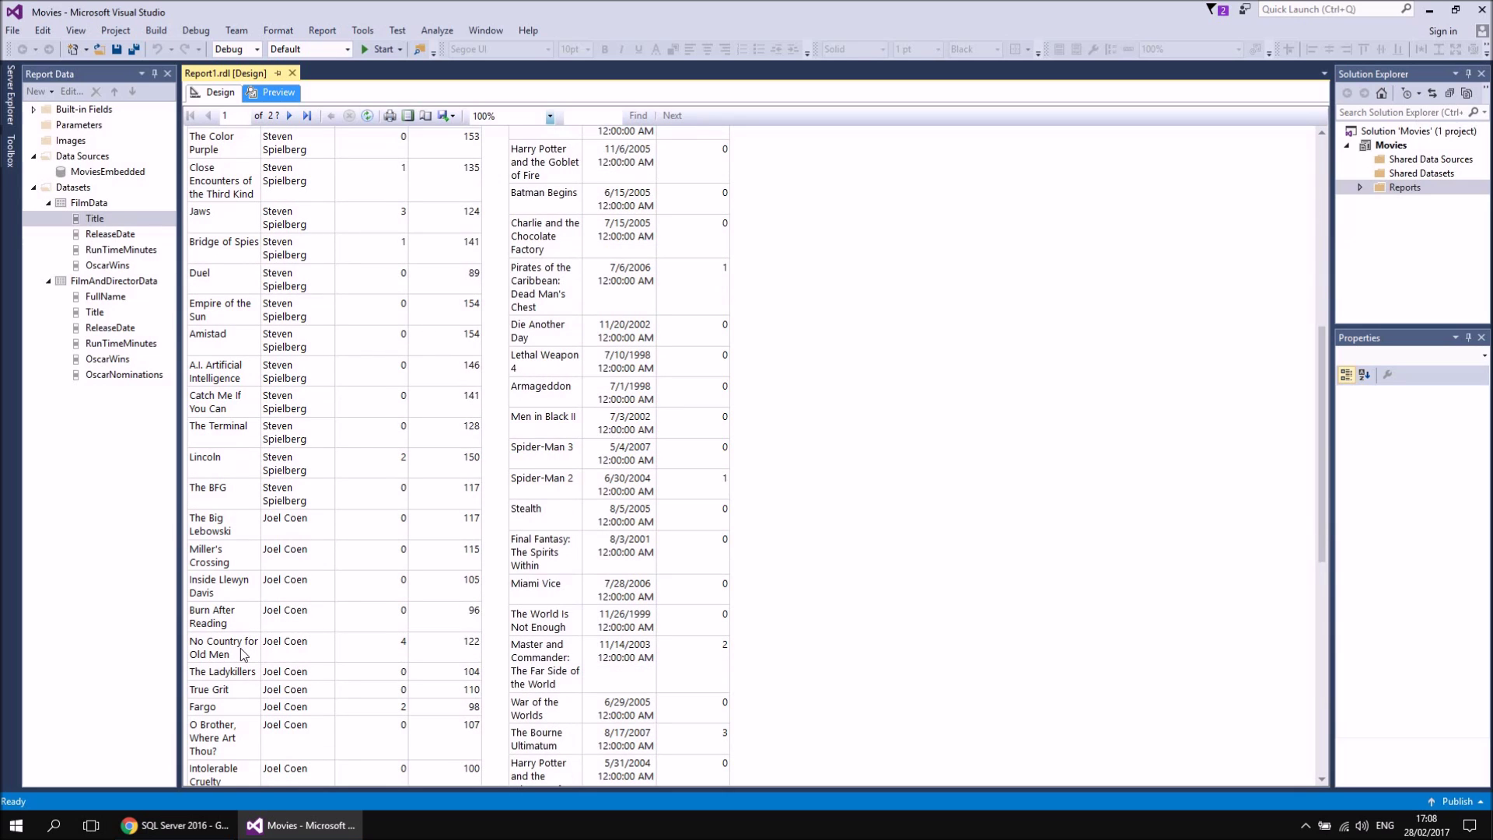
scroll(245, 651, "up", 13)
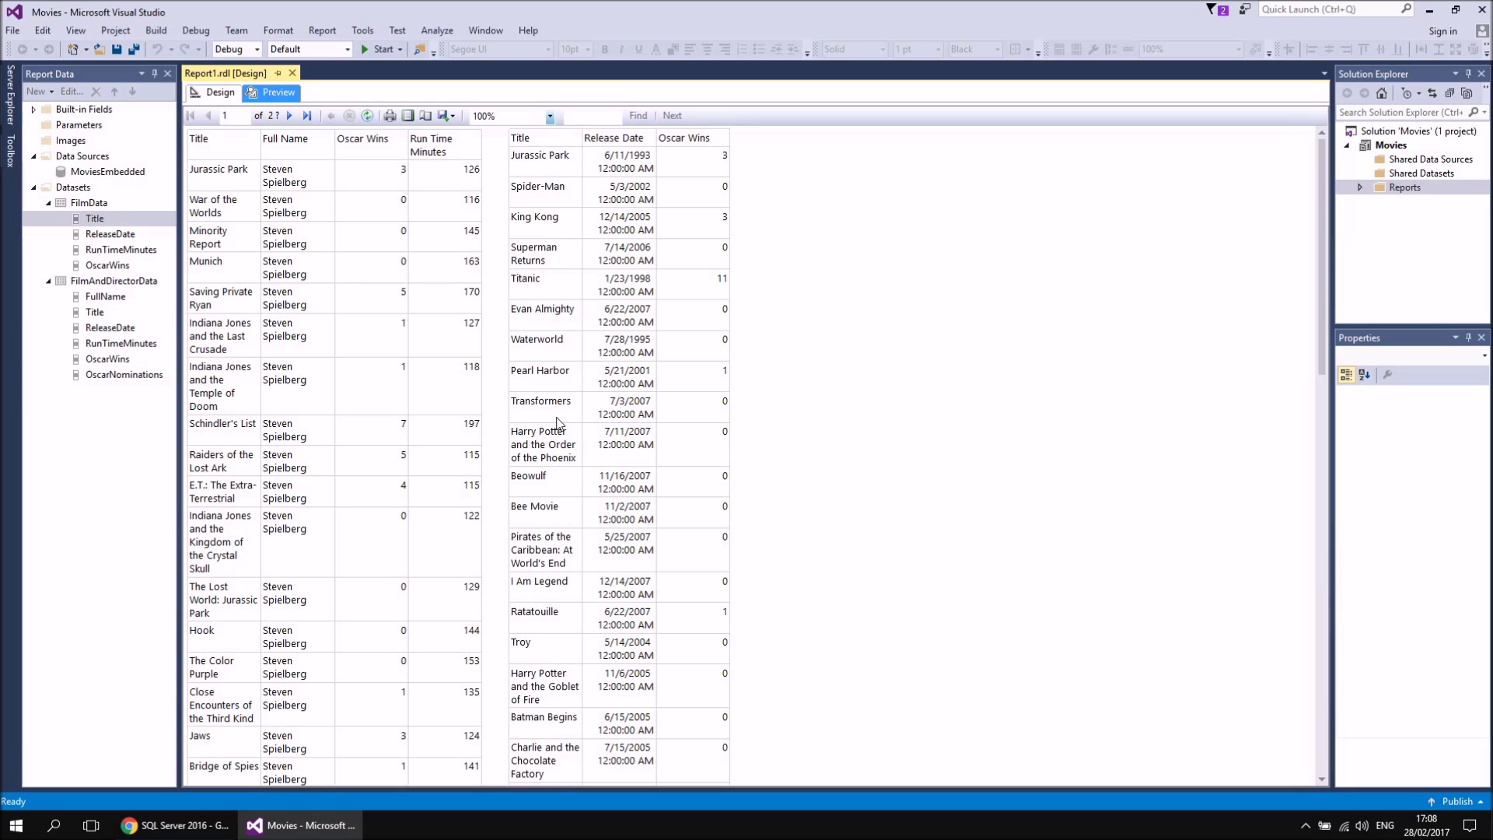
left_click(229, 94)
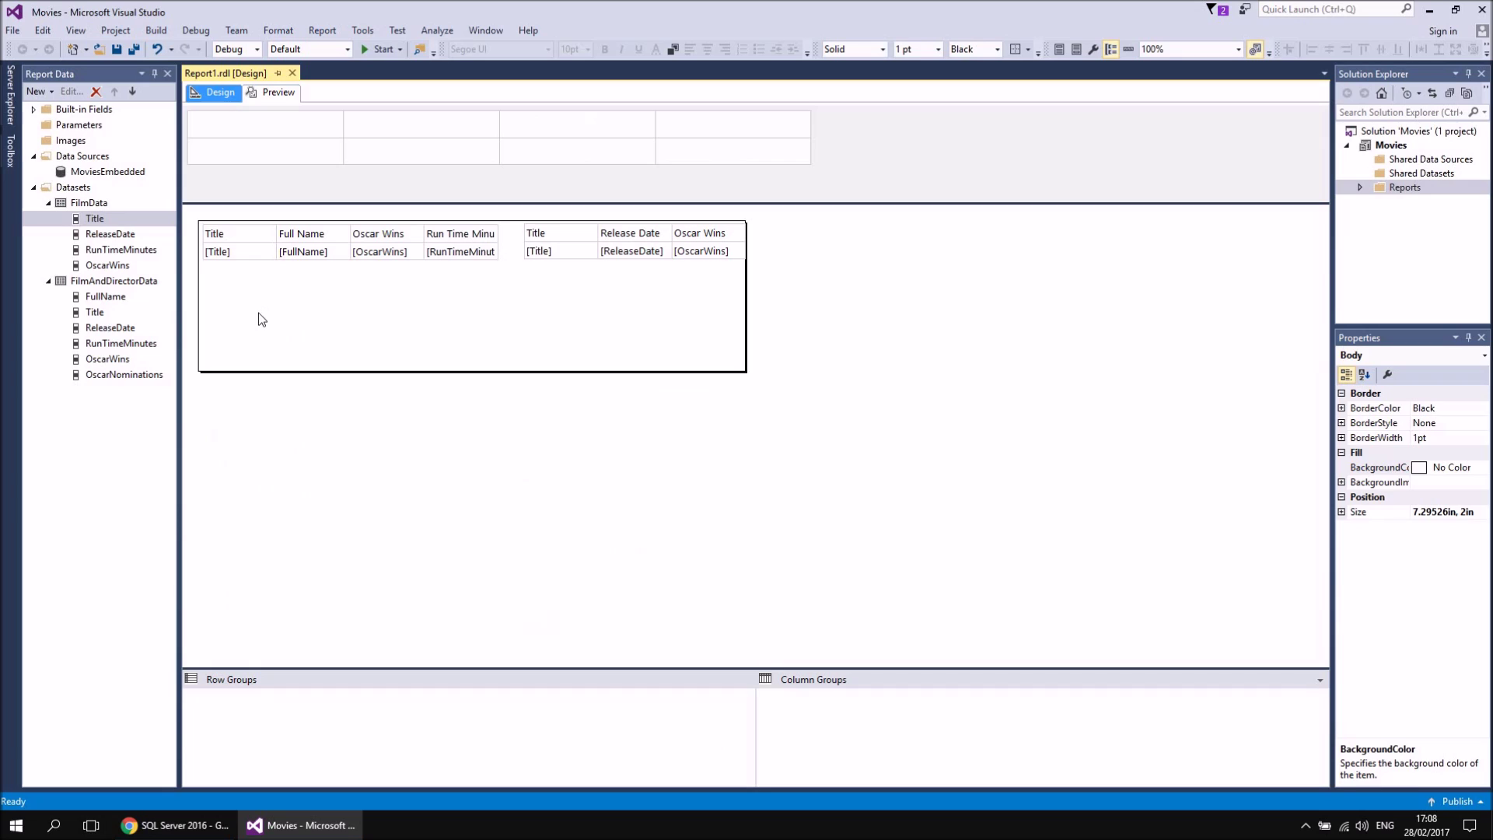
Set the Title column's sort type to Ascending in the FilmData dataset's query using the Query Designer.
right_click(96, 205)
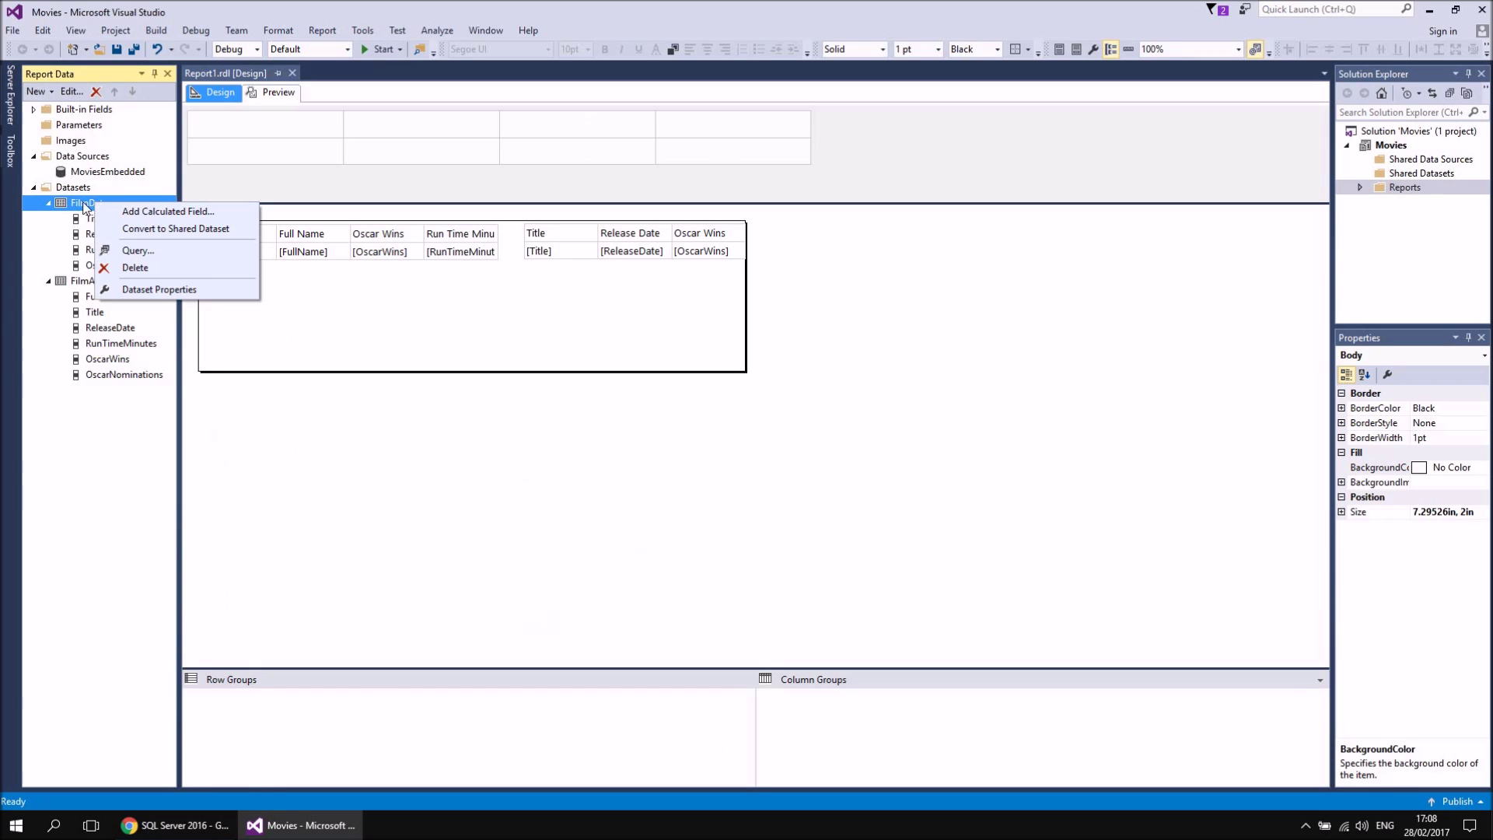
left_click(128, 251)
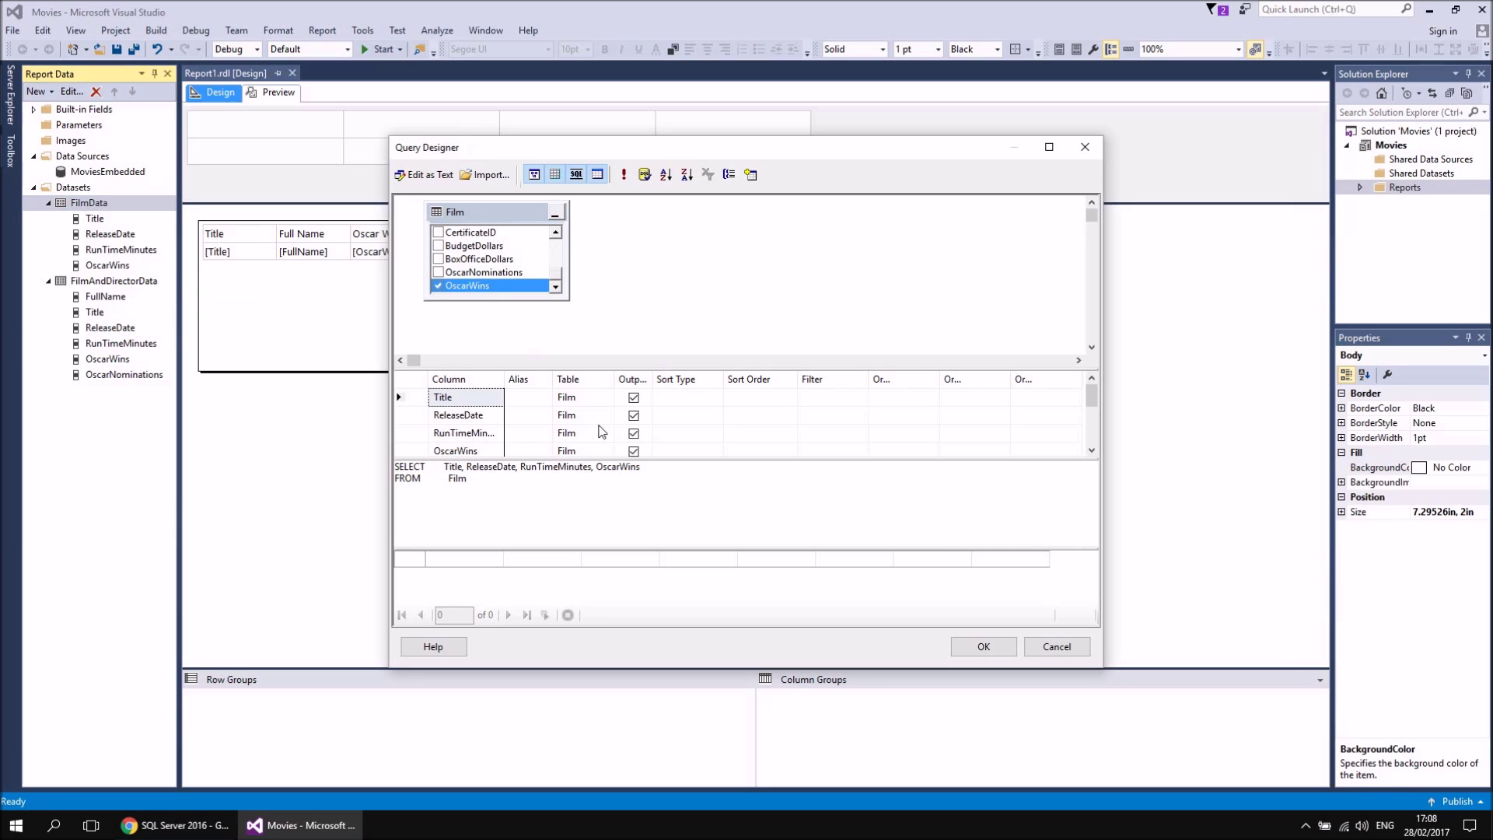
left_click(698, 402)
left_click(717, 398)
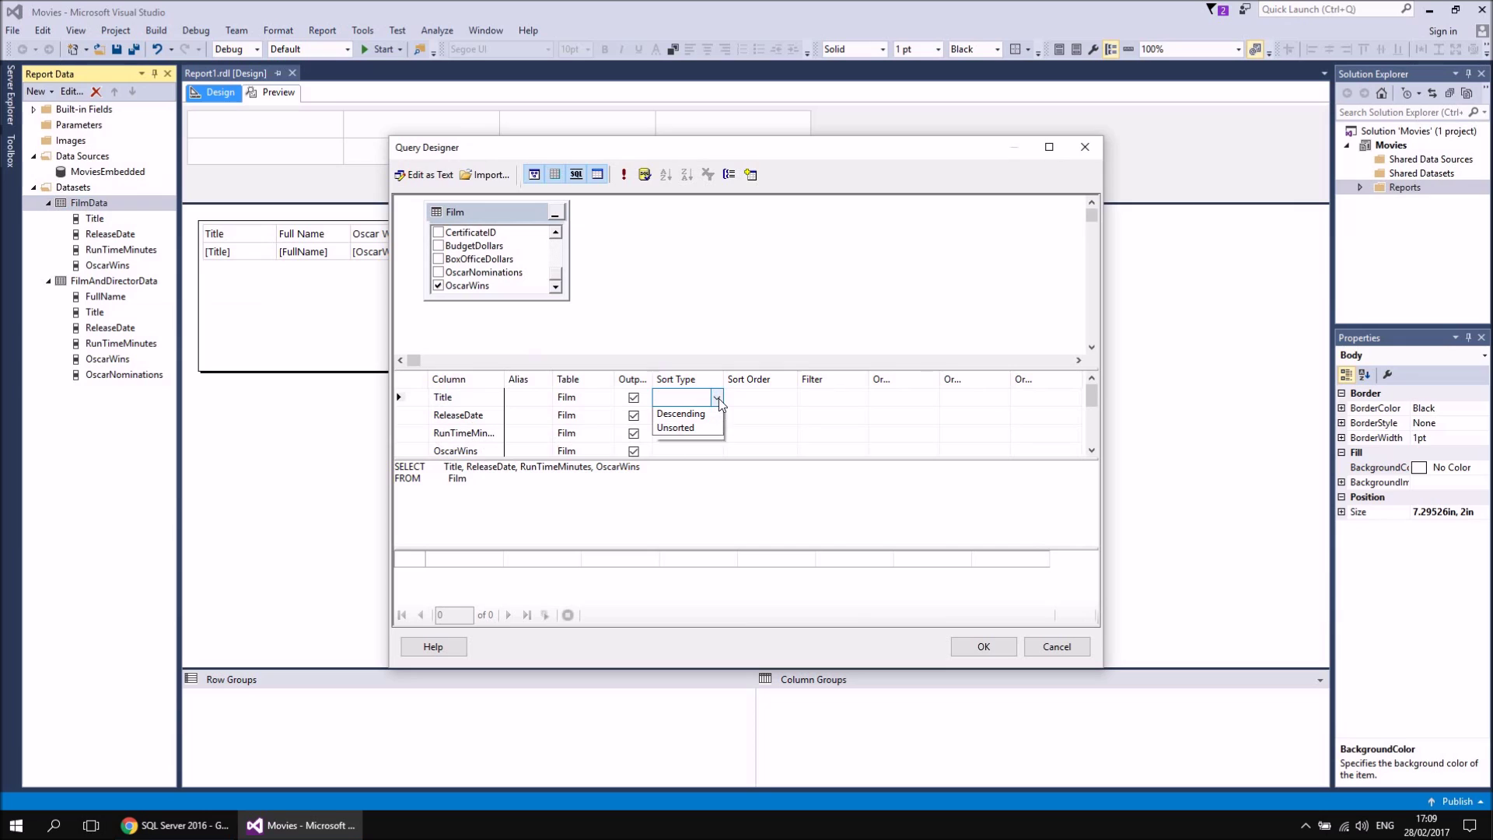
left_click(695, 414)
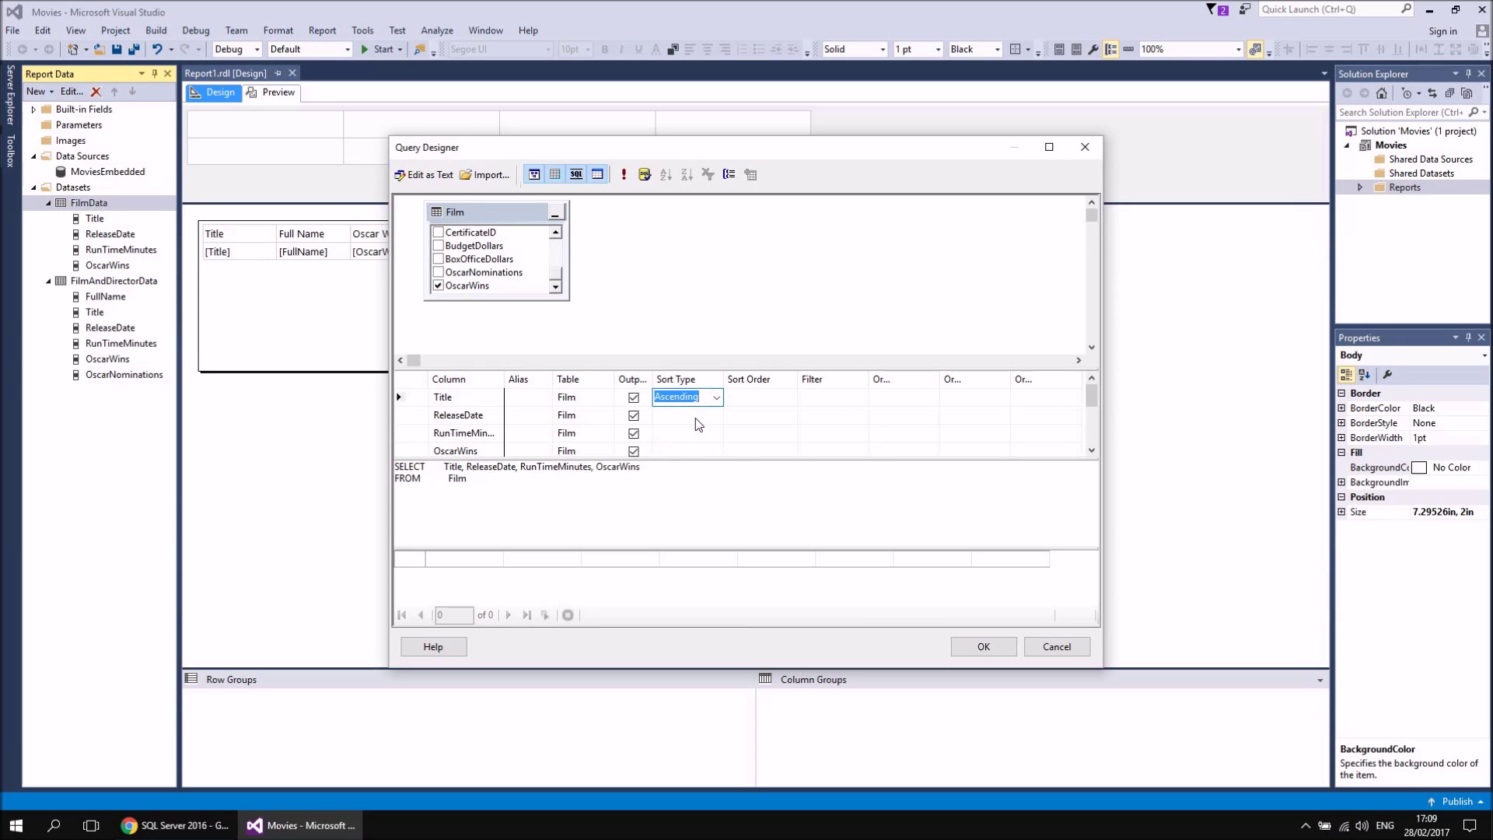
Apply the ascending Title sort to the FilmData query and preview the report to check the second table's film order.
left_click(687, 420)
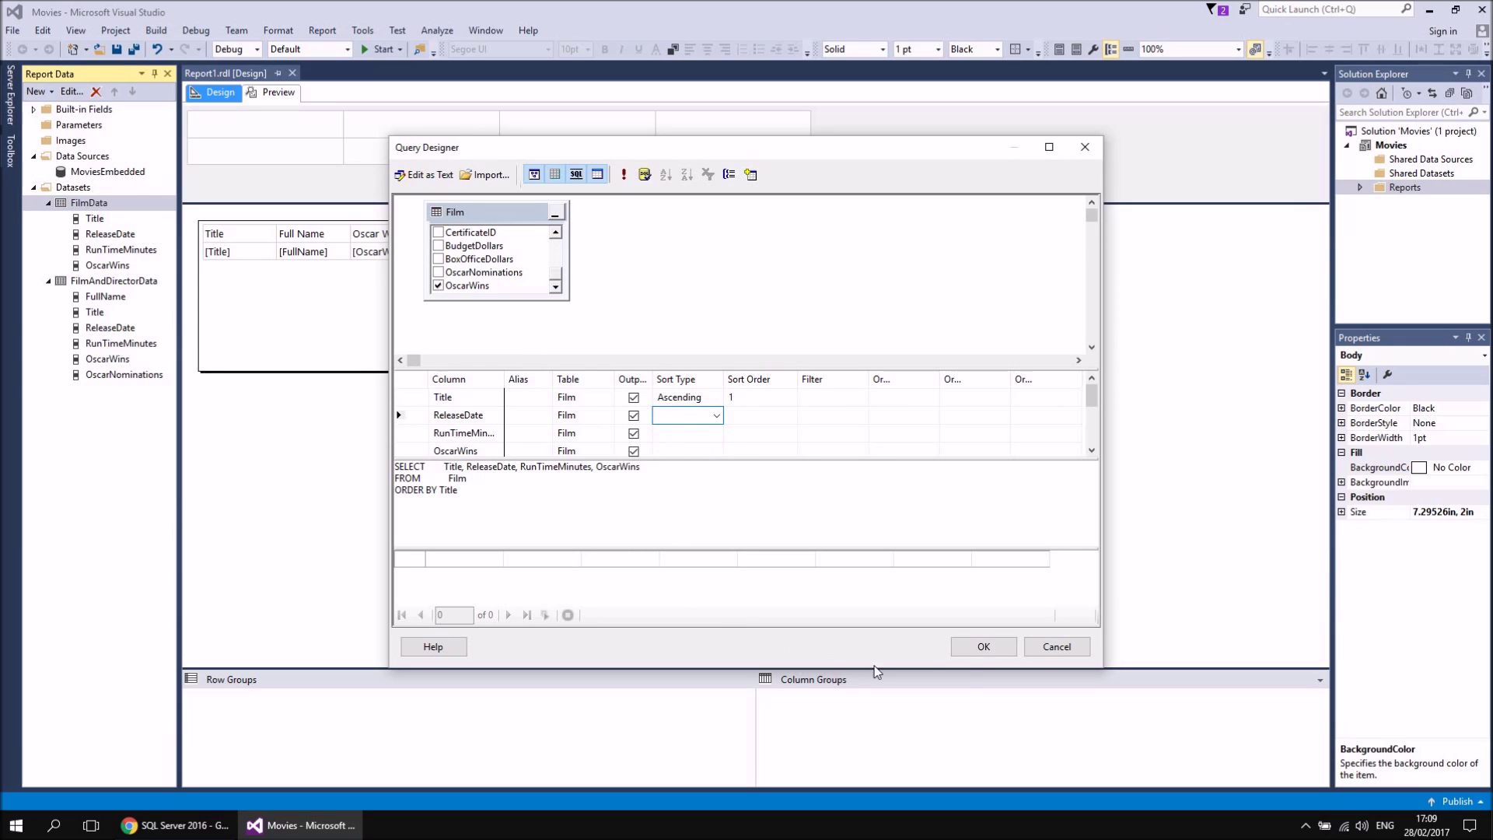
left_click(984, 647)
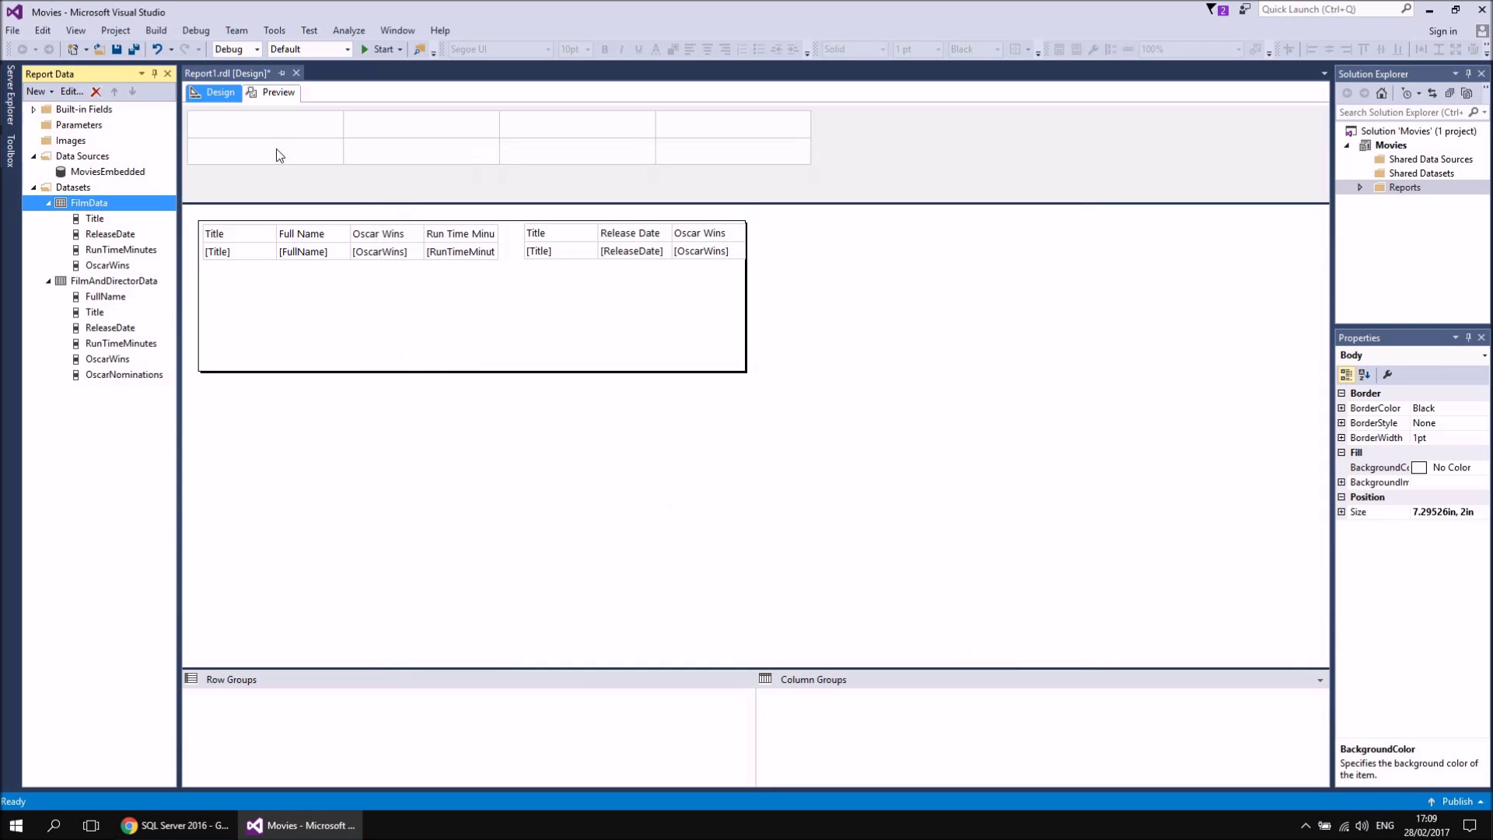
left_click(277, 94)
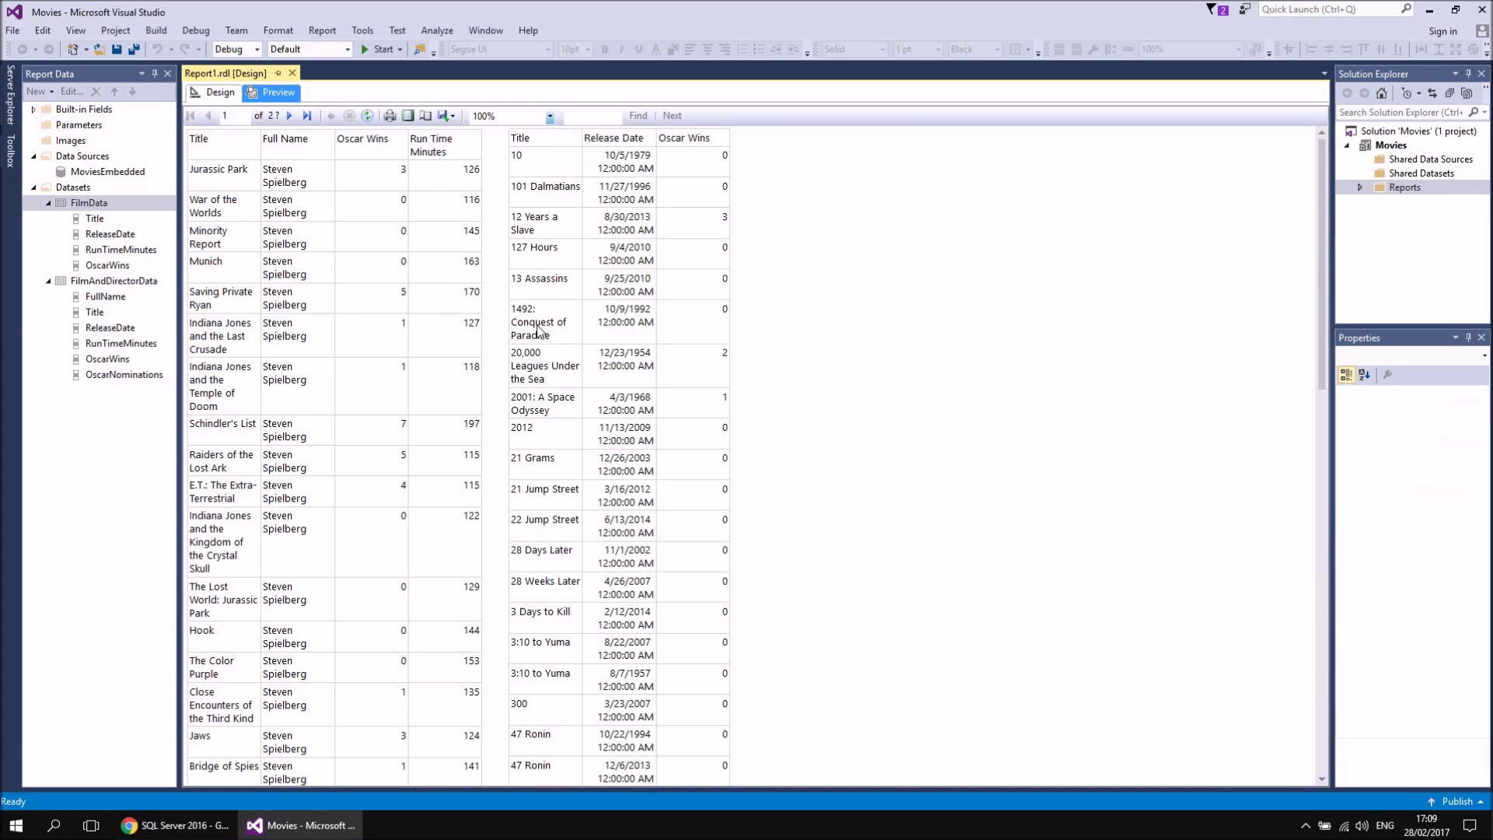
scroll(572, 593, "down", 8)
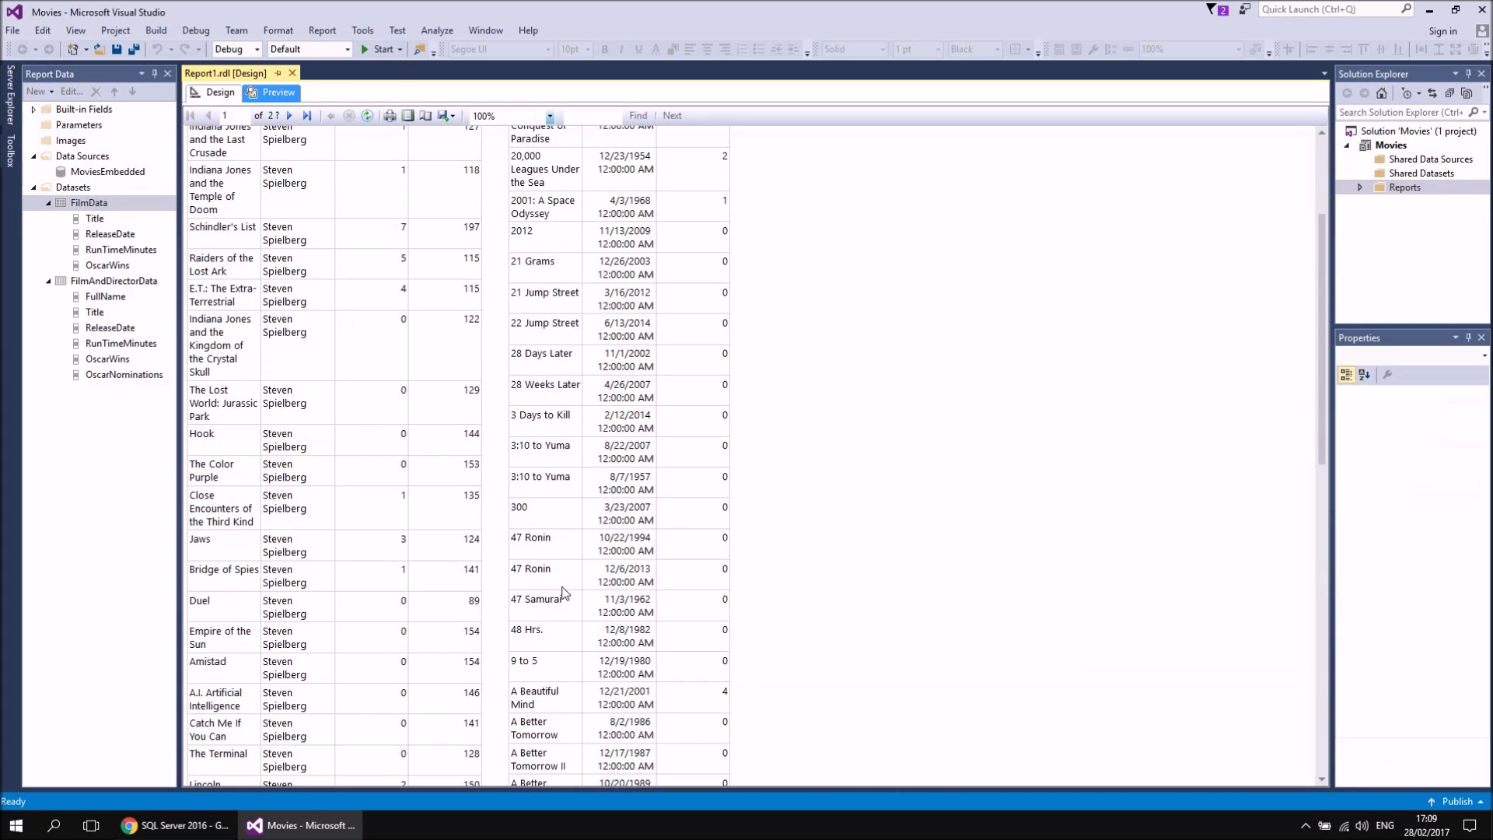
scroll(549, 502, "down", 3)
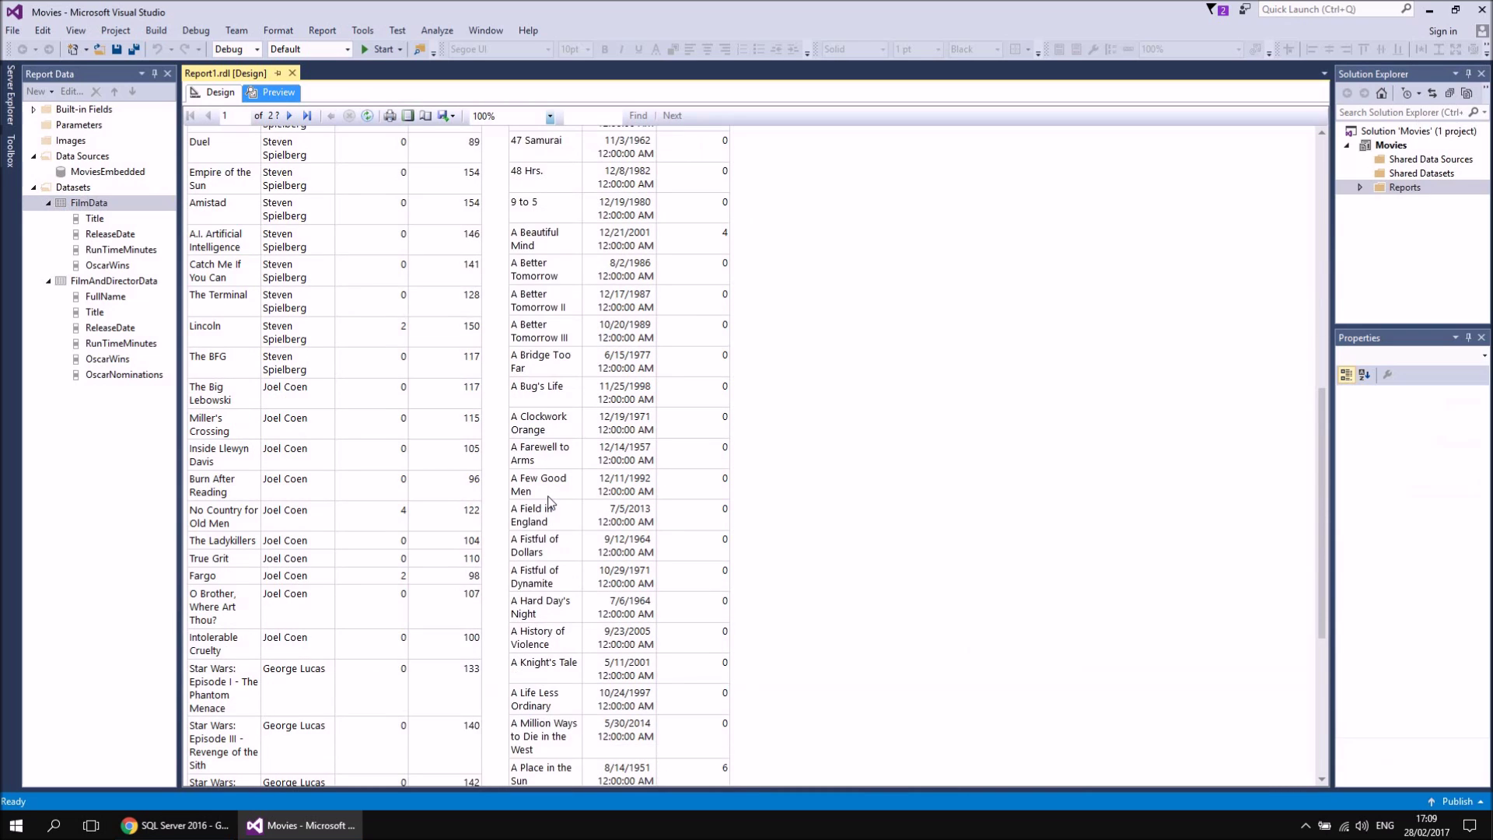
scroll(548, 502, "up", 4)
scroll(549, 502, "up", 7)
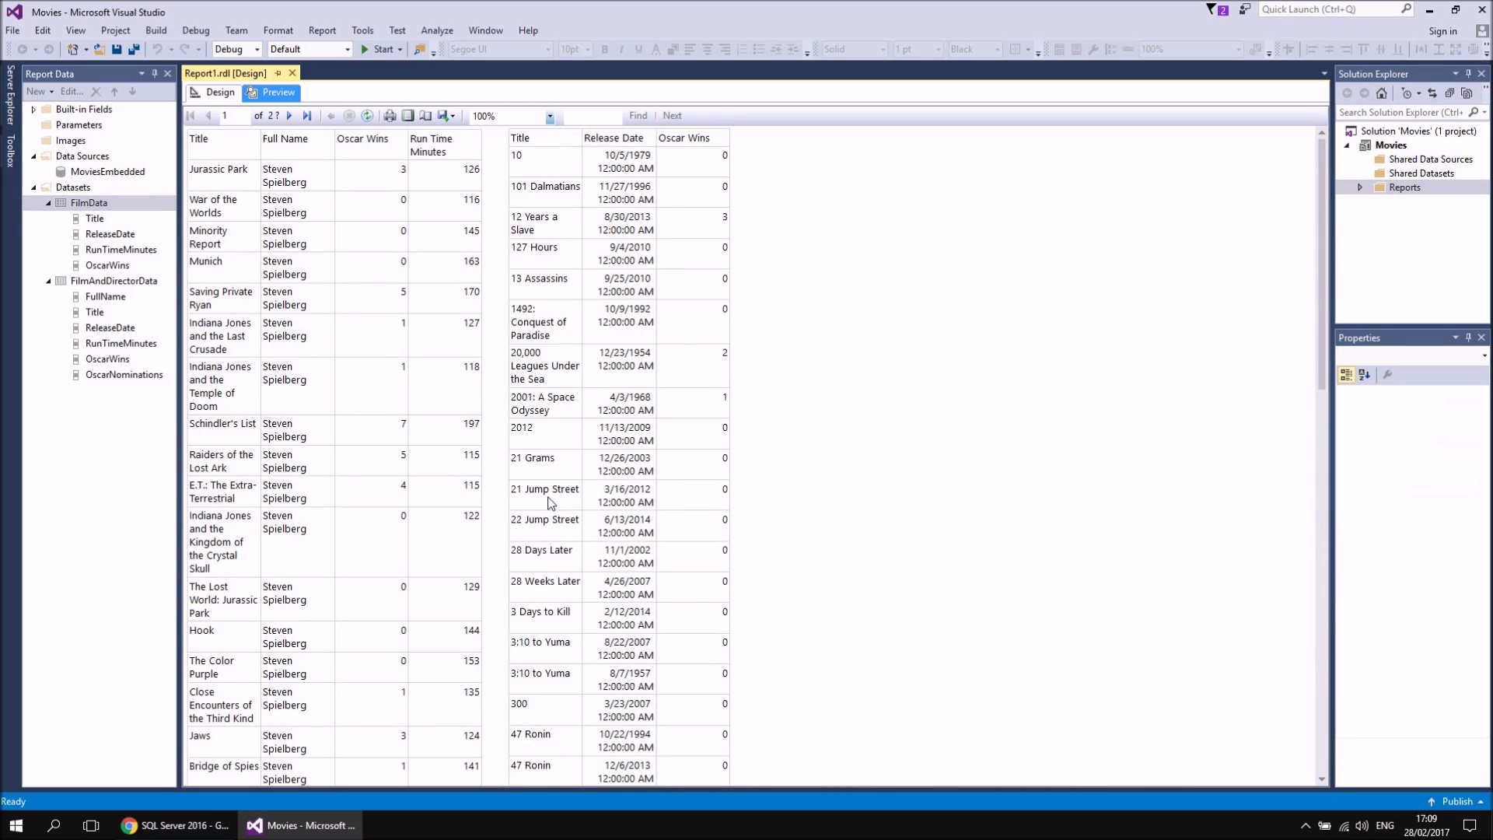
left_click(222, 95)
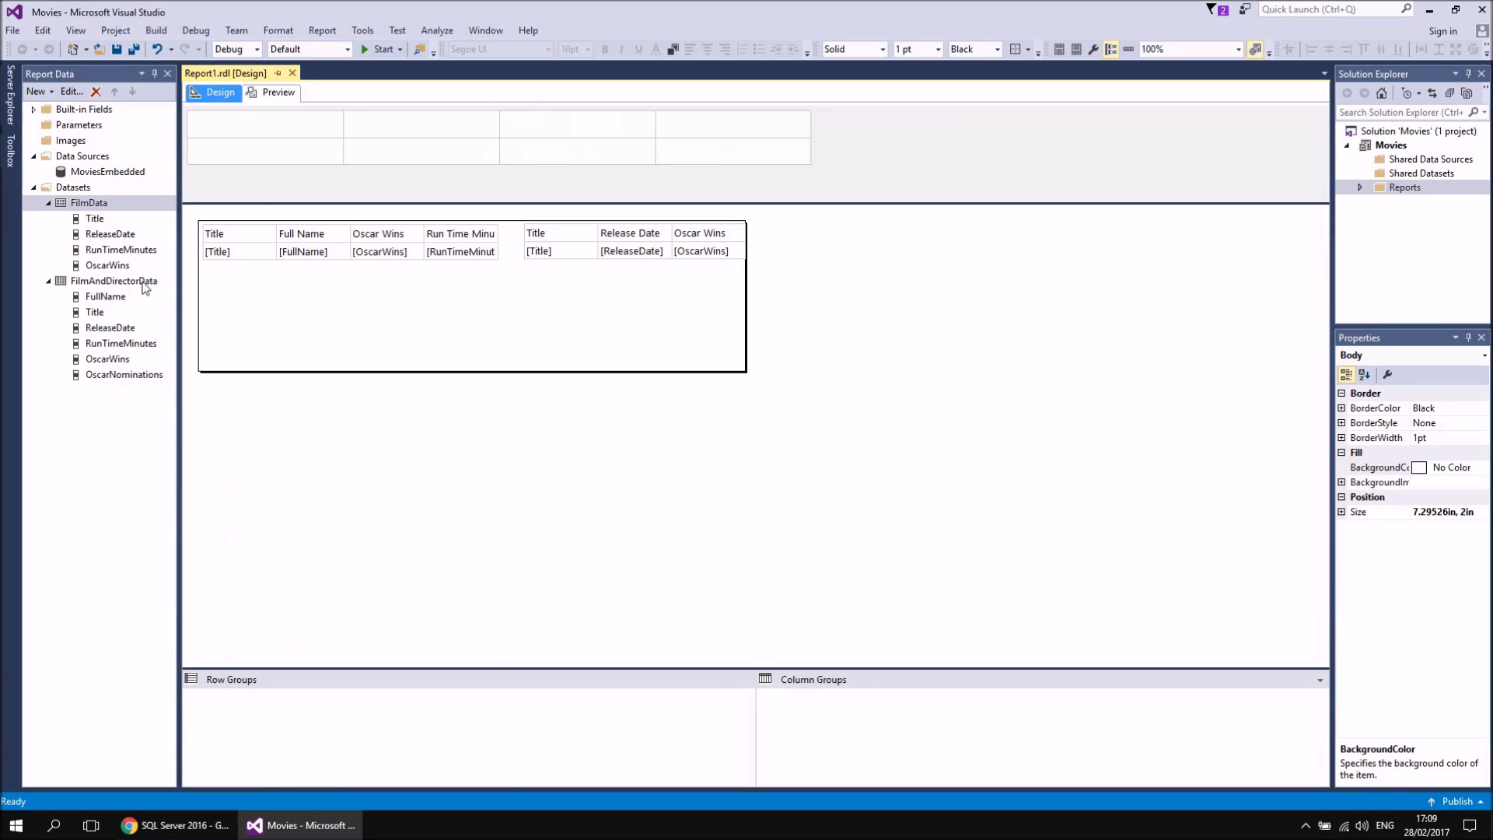
Append ORDER BY Film.Title ASC to the FilmAndDirectorData dataset's query text and check the sorting in the report preview.
right_click(94, 283)
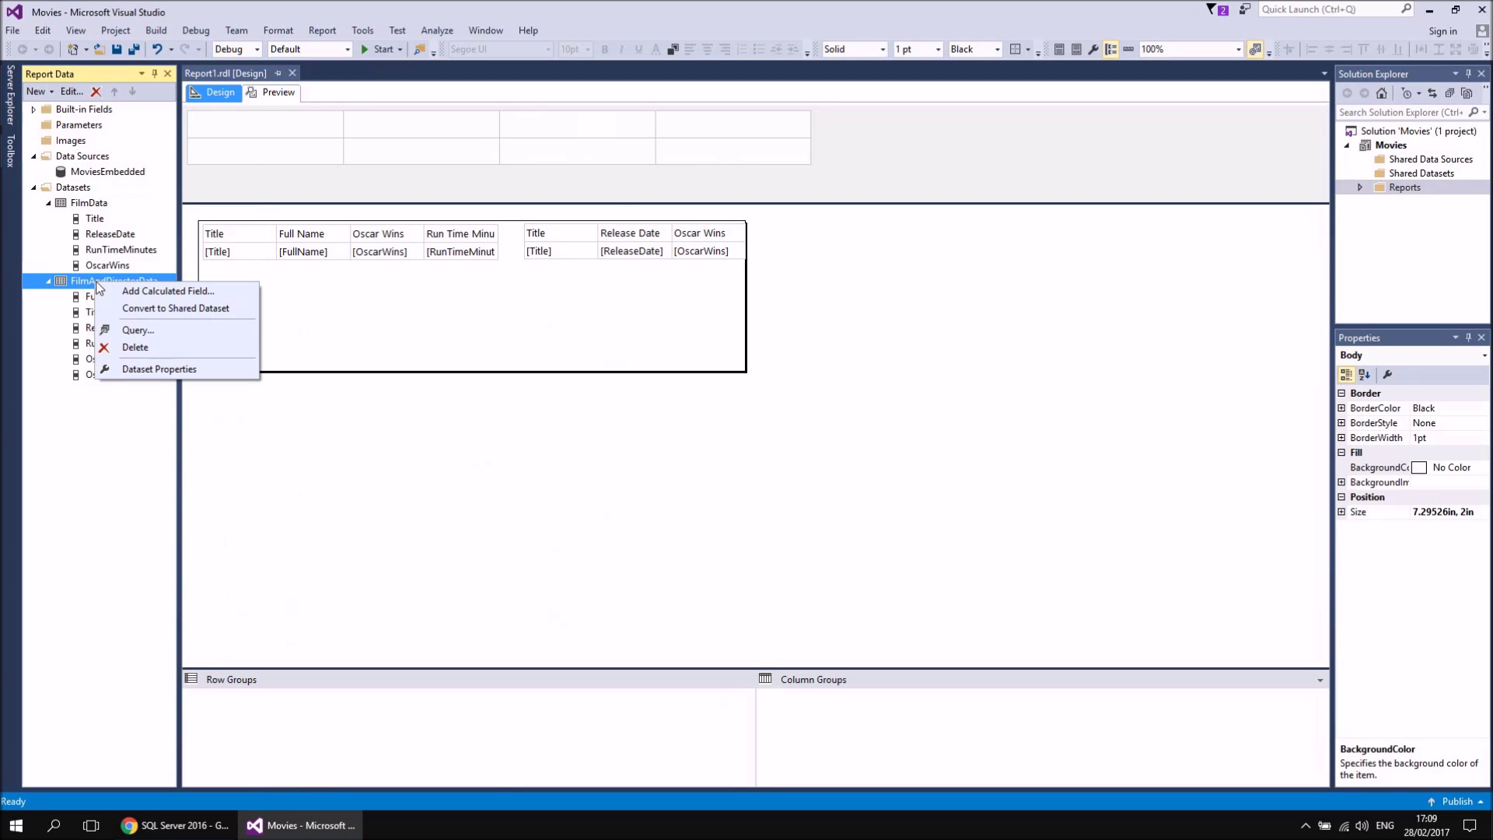
left_click(167, 370)
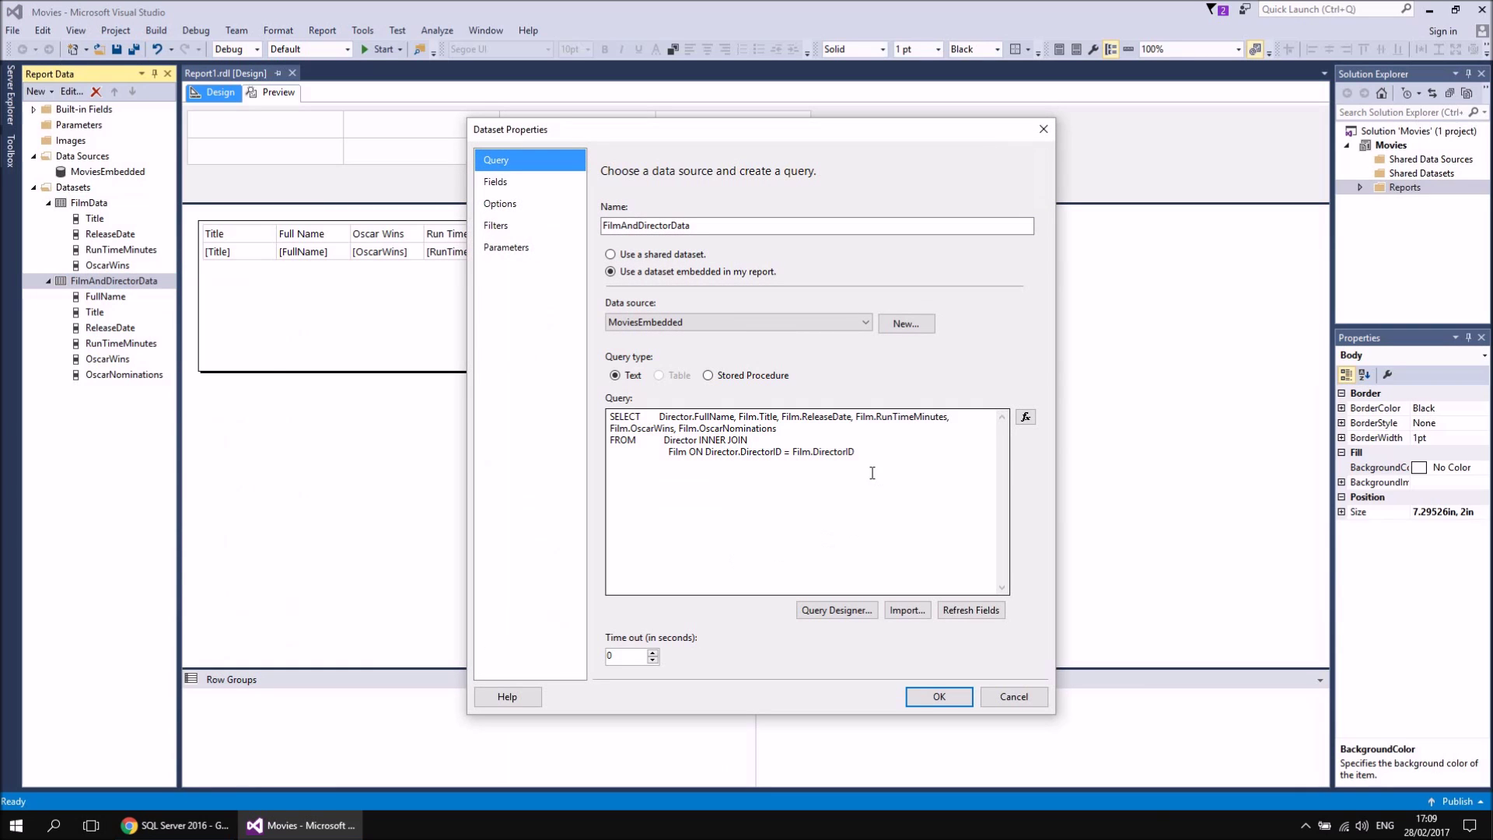
left_click(871, 453)
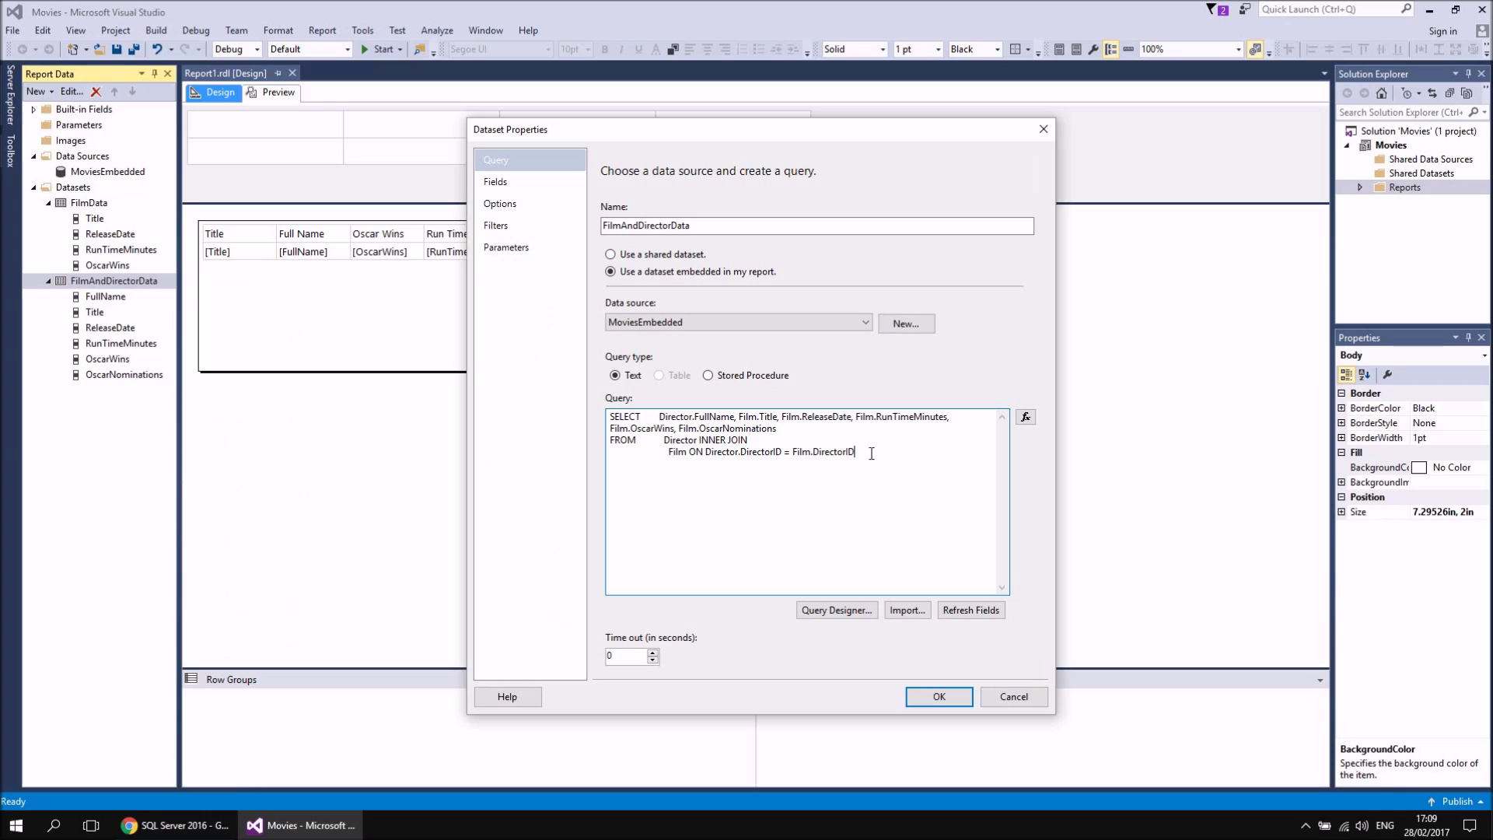
type("ORDER BY Film.Title ASC")
left_click(939, 696)
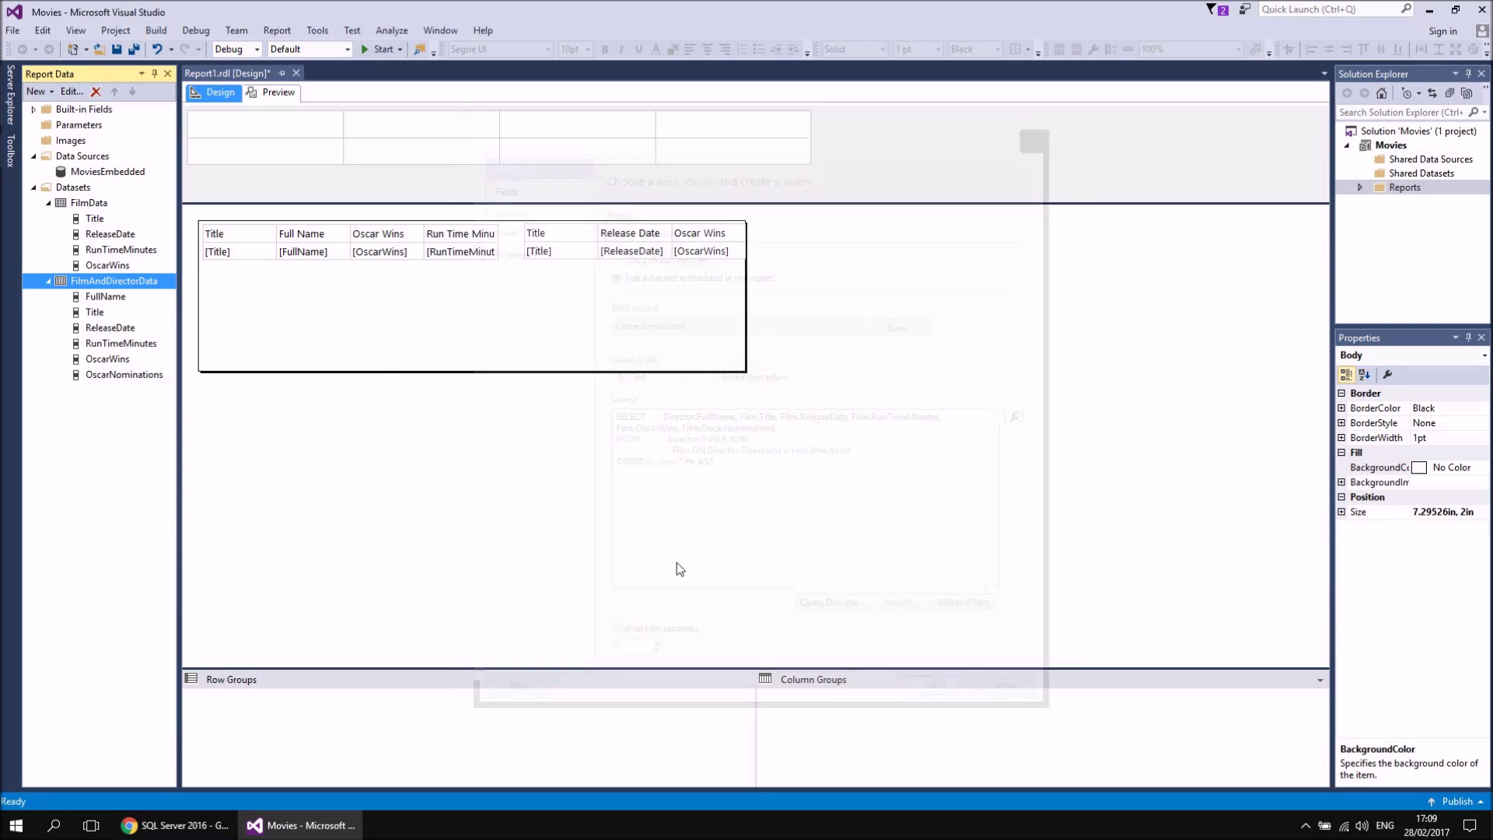
left_click(273, 93)
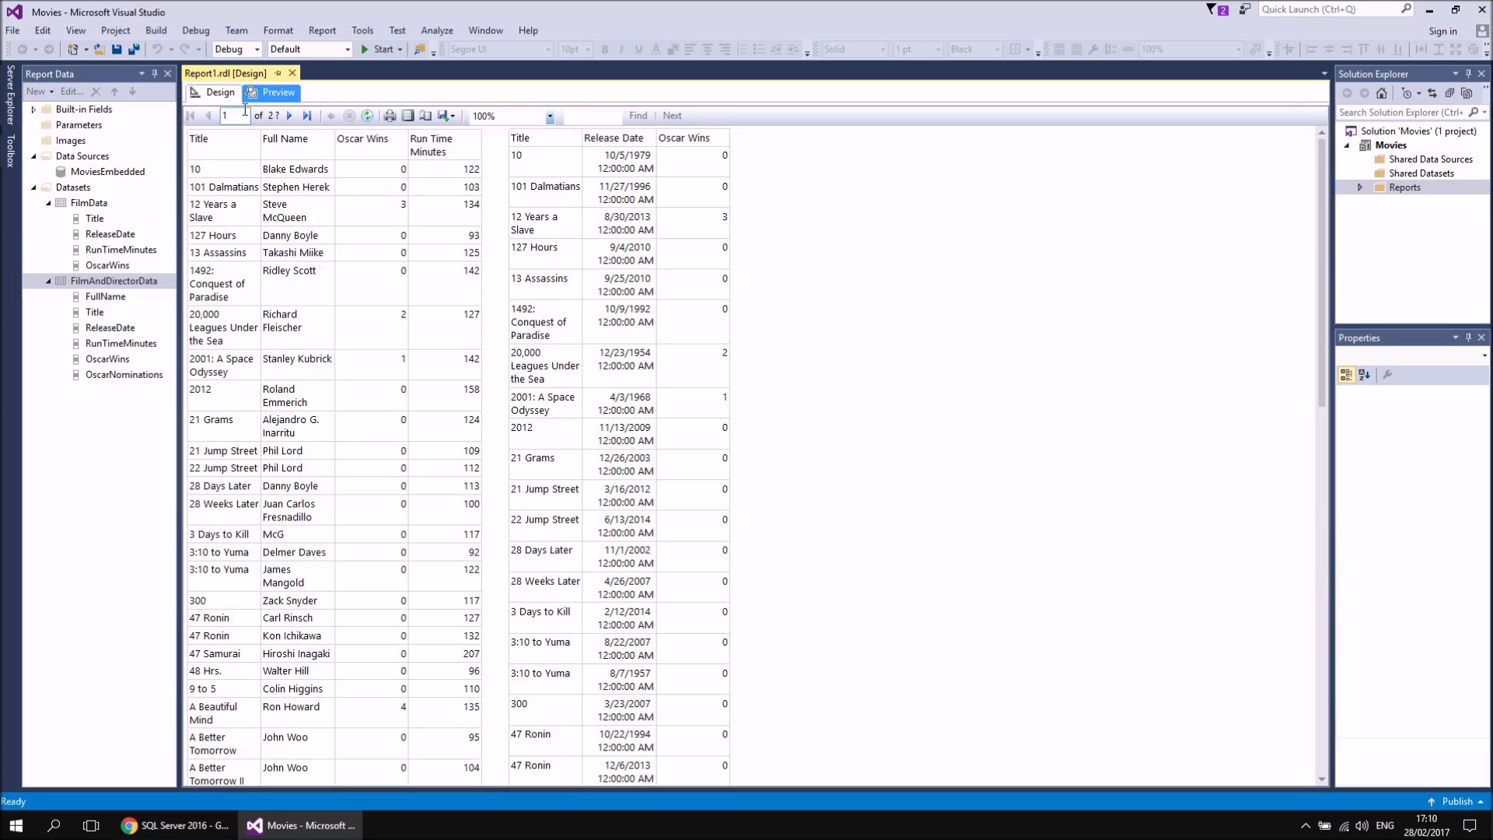
left_click(219, 92)
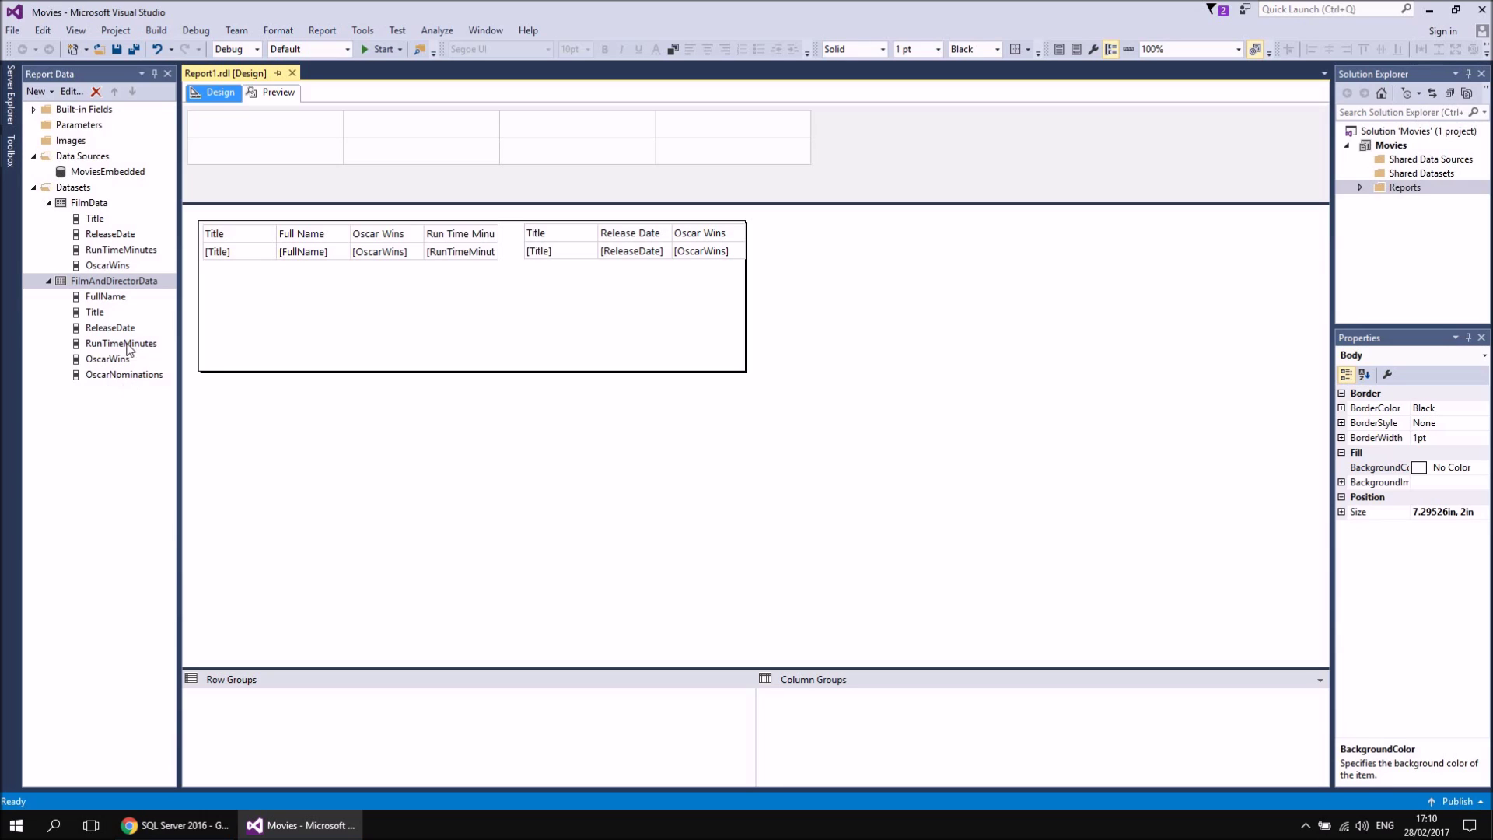
Give the RunTimeMinutes column the alias Length in the FilmAndDirectorData dataset's query using the Query Designer.
right_click(102, 285)
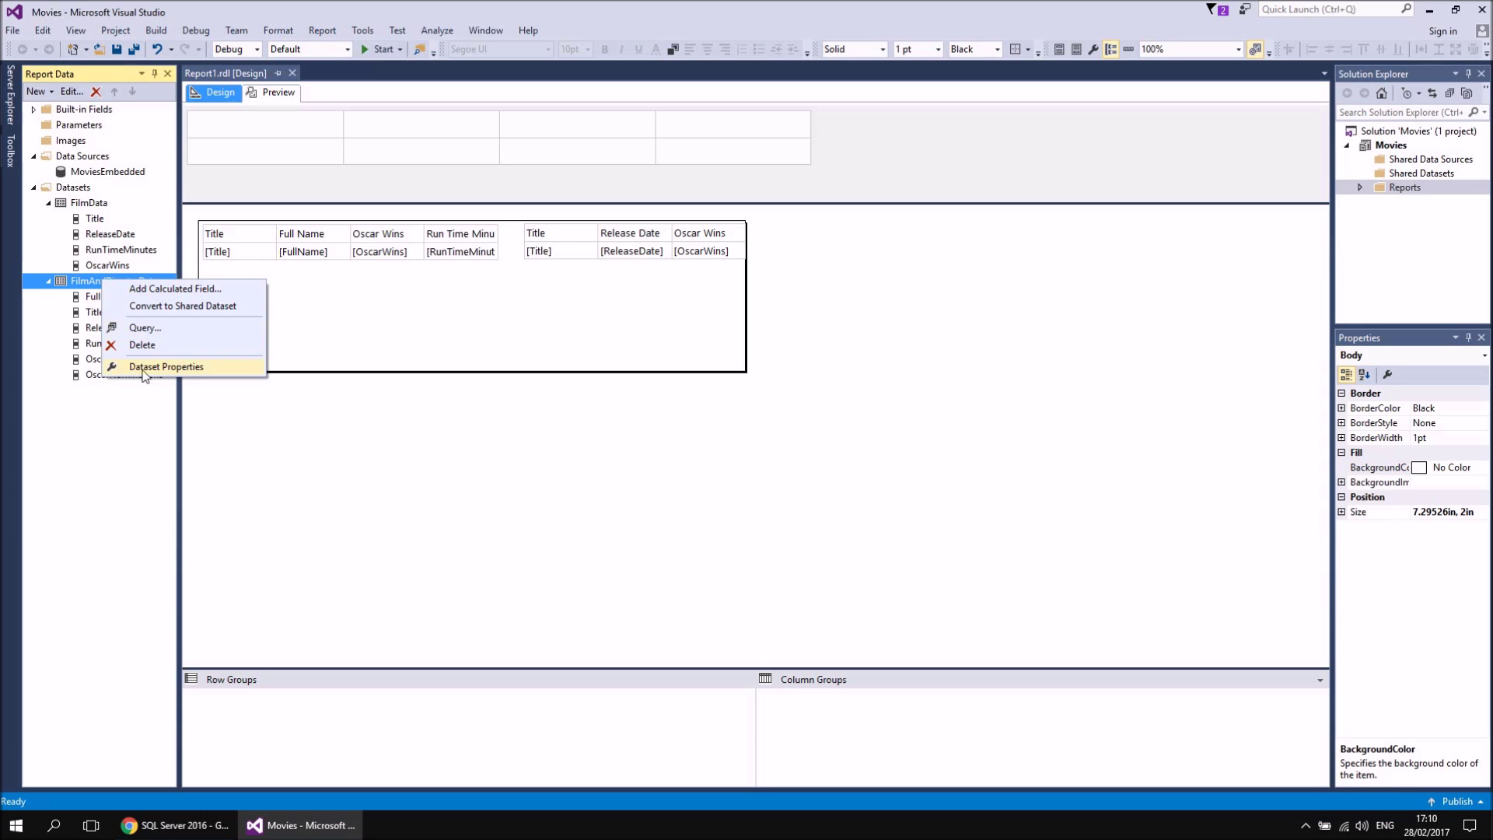
left_click(148, 331)
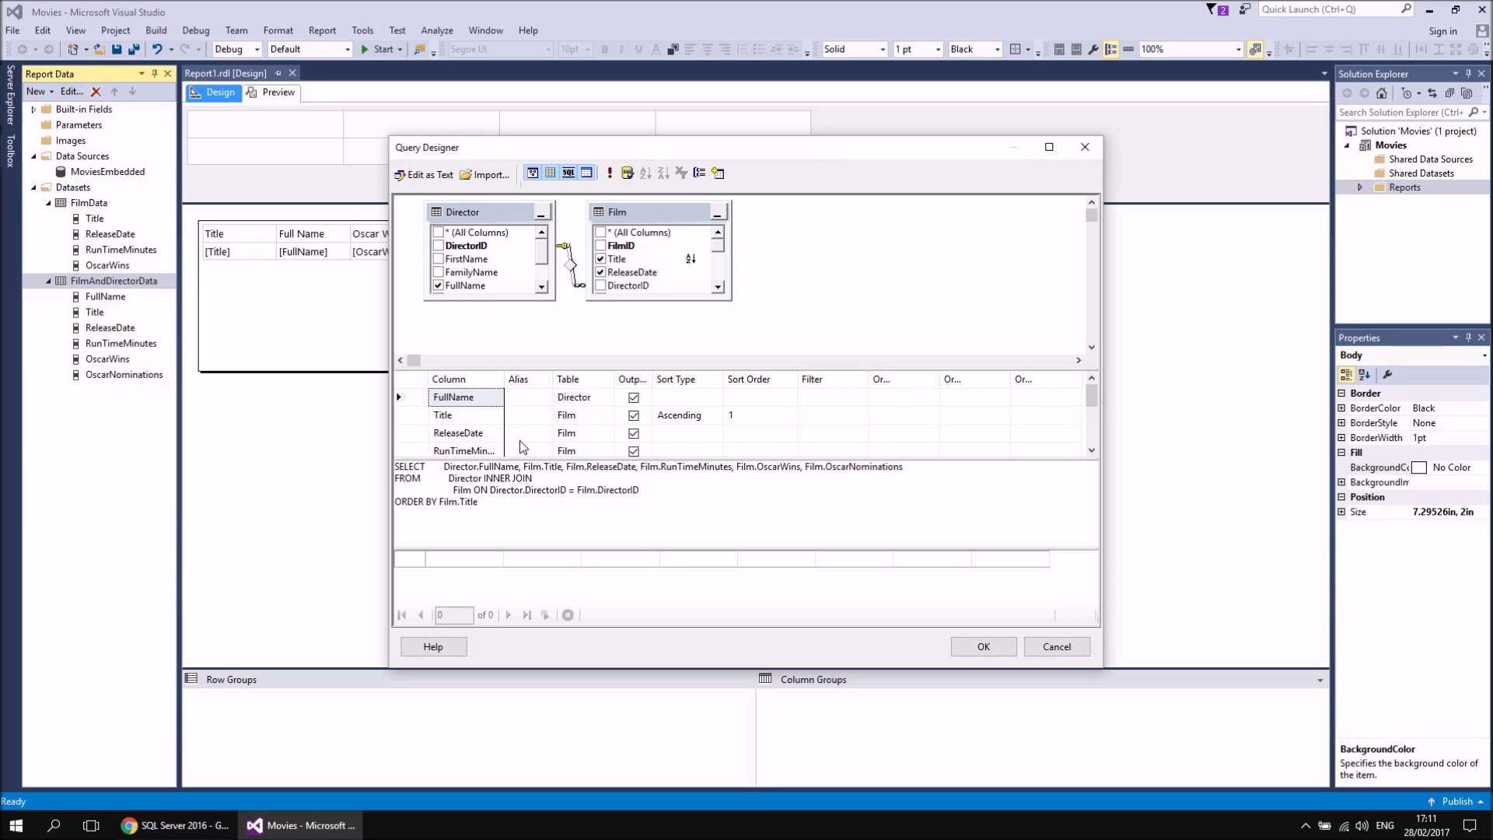
scroll(494, 440, "down", 1)
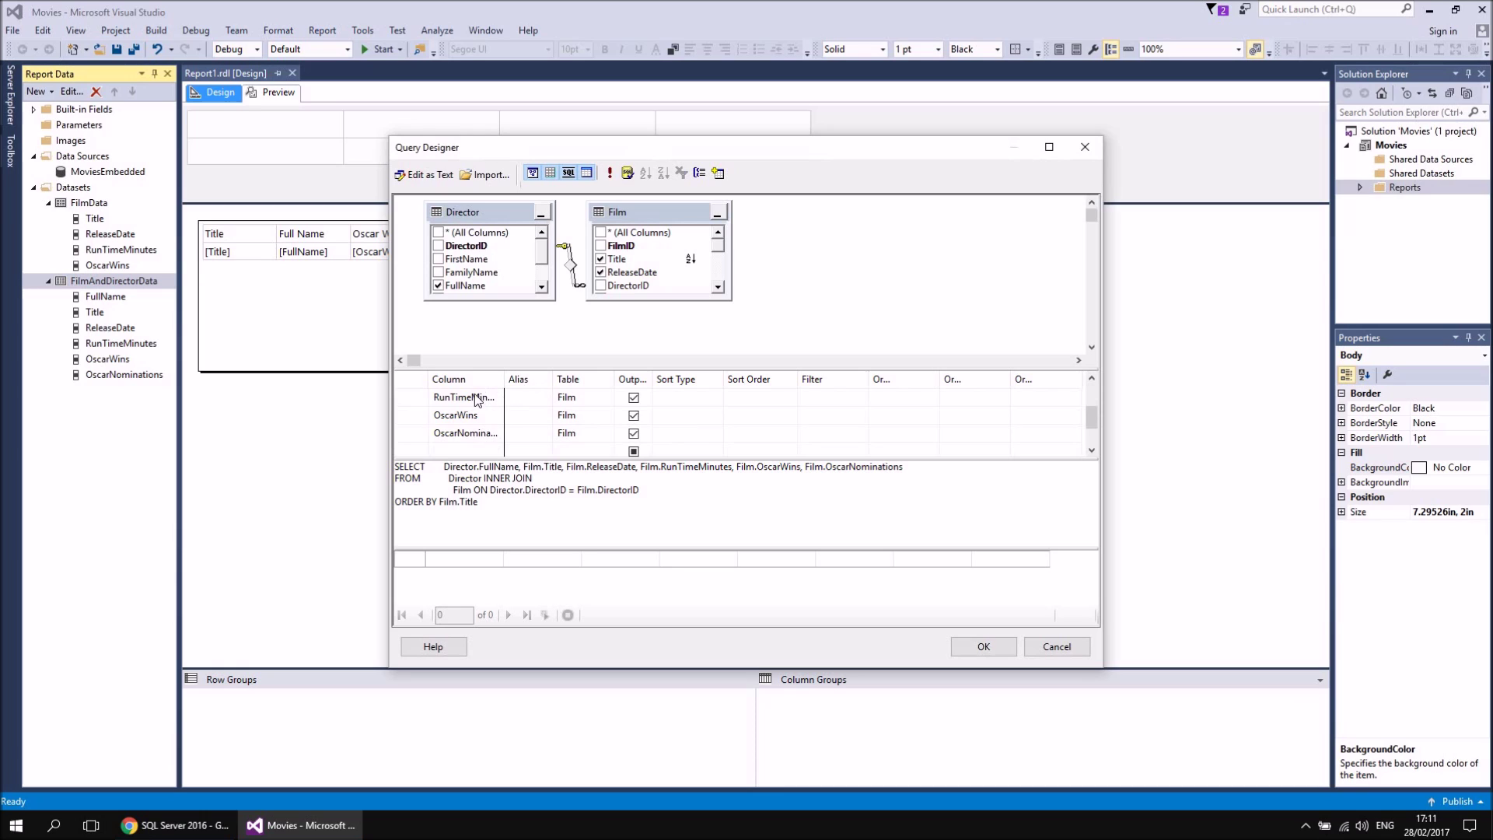
left_click(519, 397)
left_click_drag(504, 383, 532, 385)
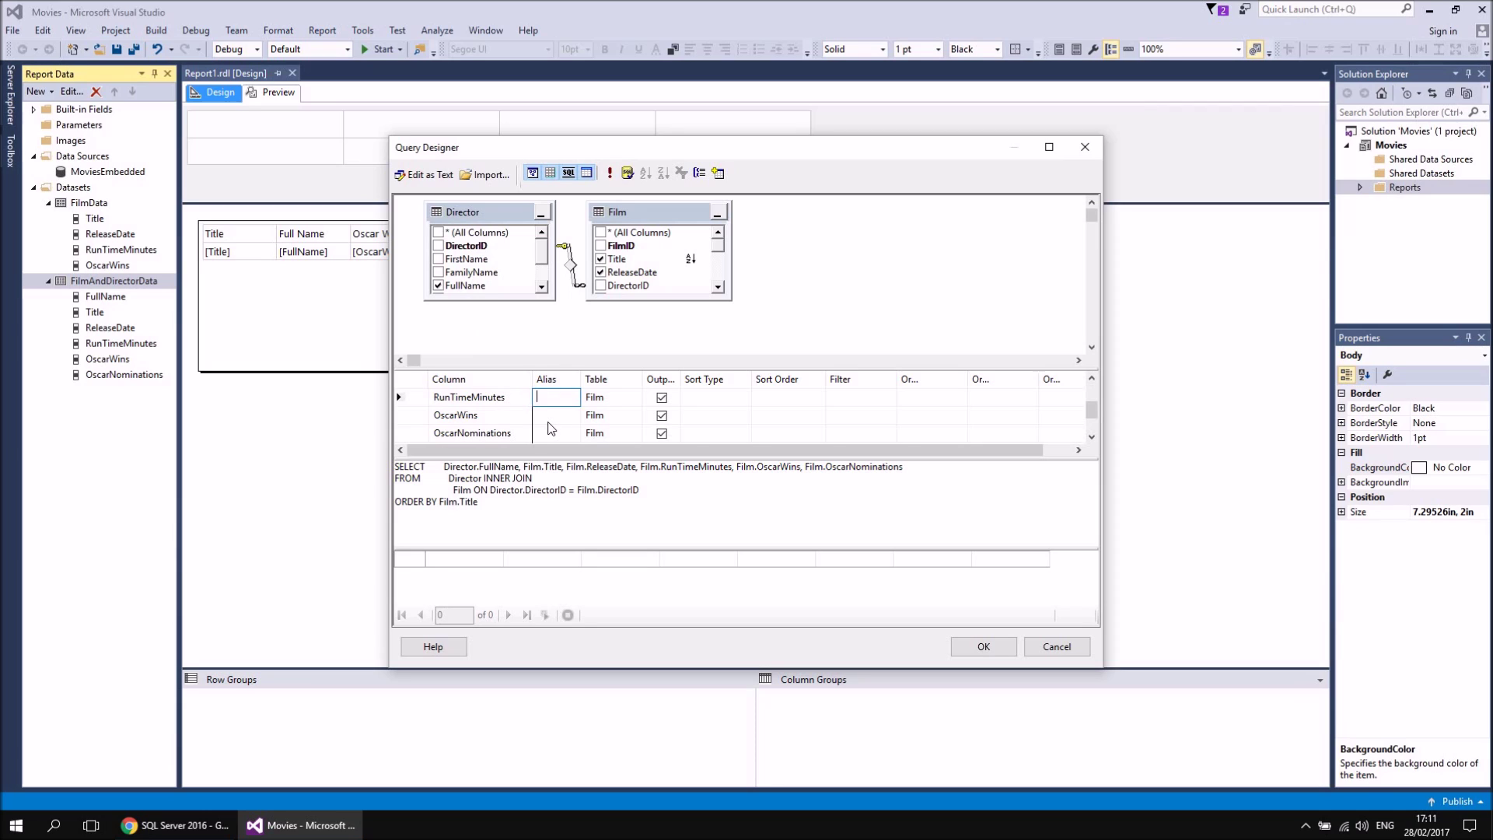
type("Length")
key("Return")
Give the OscarNominations column the alias OscarNoms, review both aliases in the SQL text and accept the query.
left_click(538, 432)
type("OscarNoms")
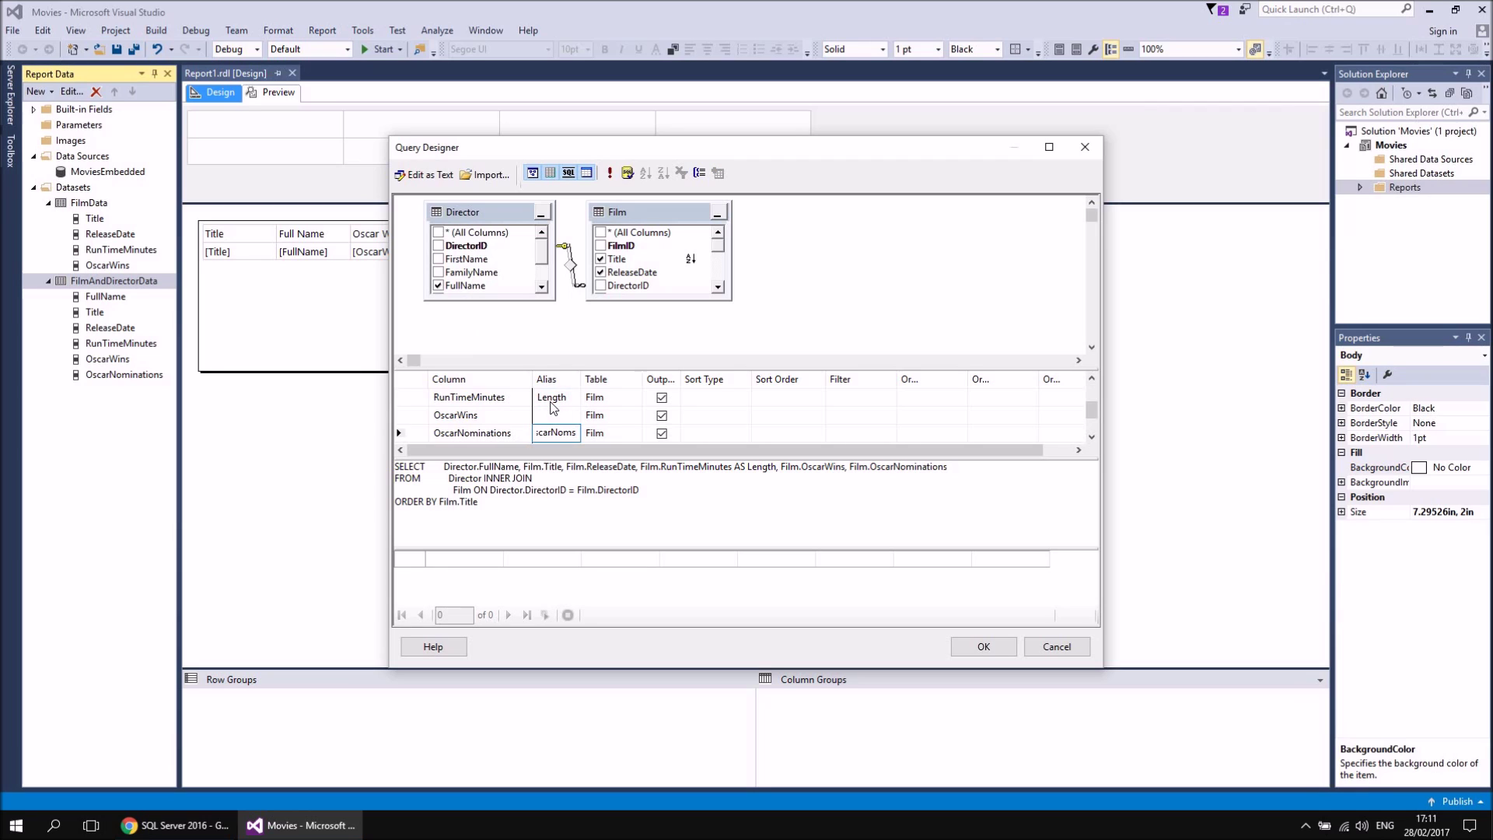
key("Return")
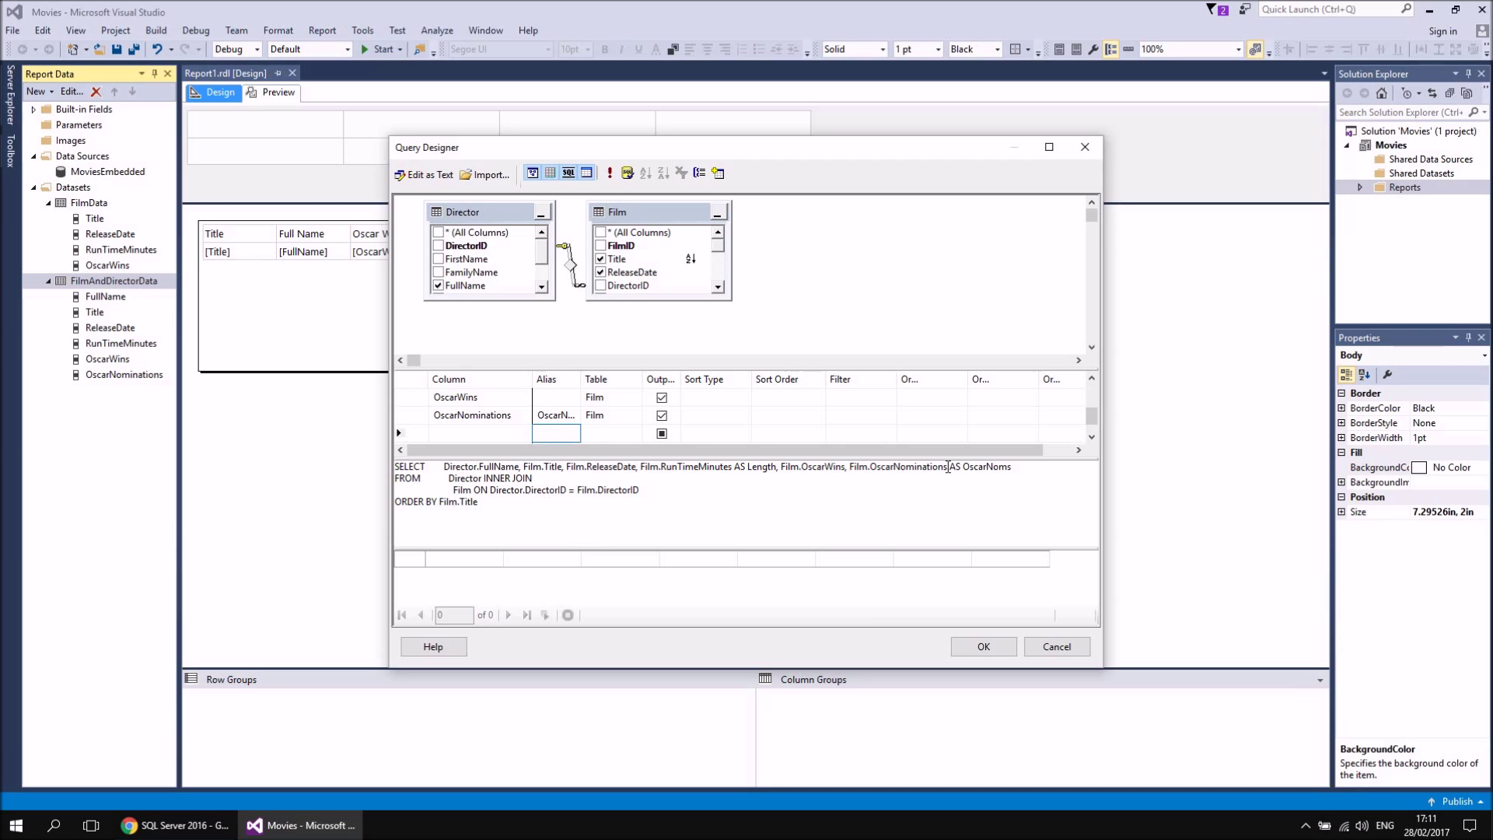
left_click_drag(949, 468, 1015, 469)
left_click_drag(733, 468, 776, 478)
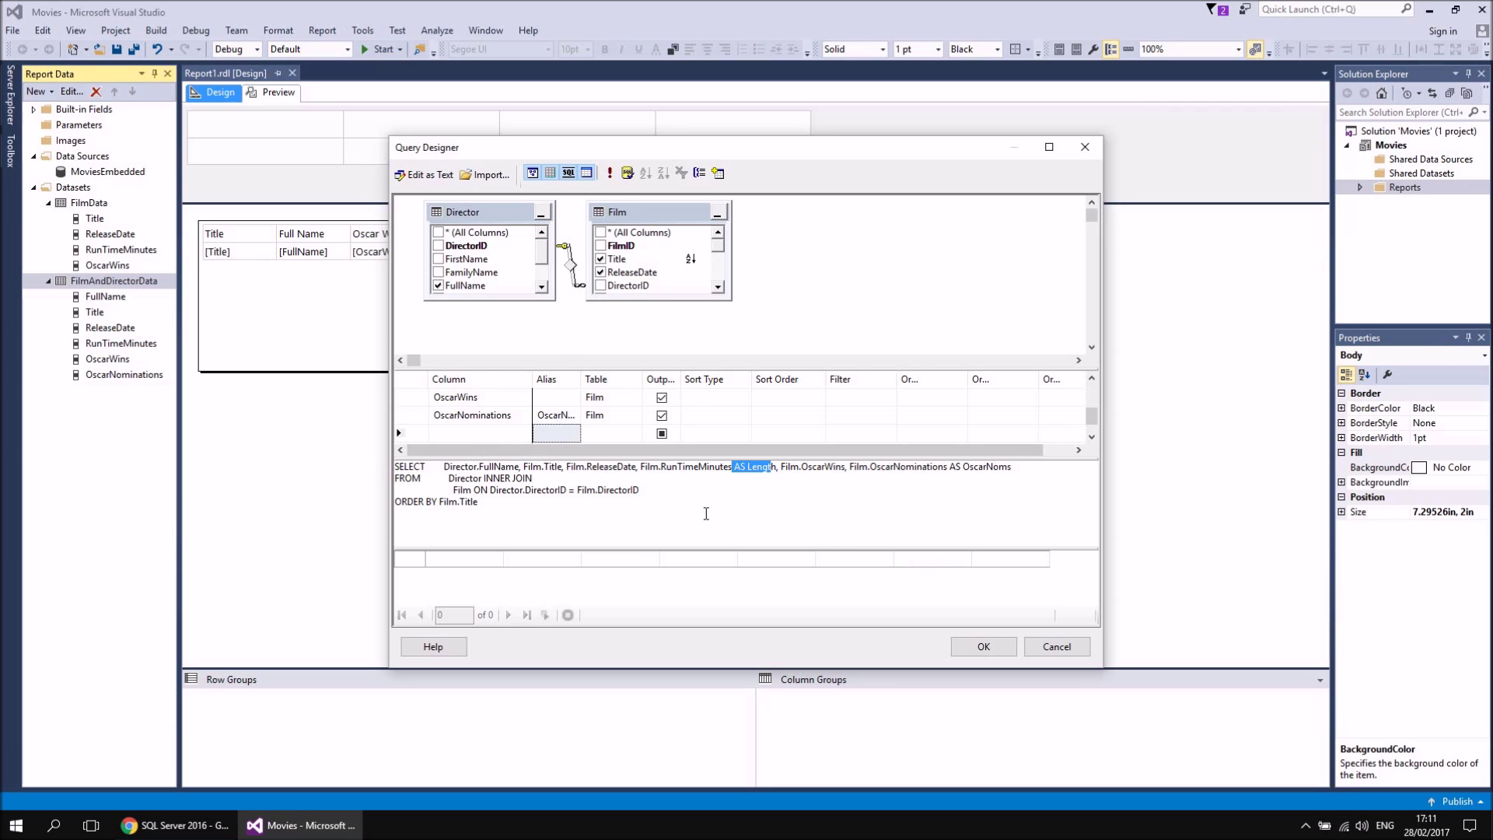
left_click(984, 647)
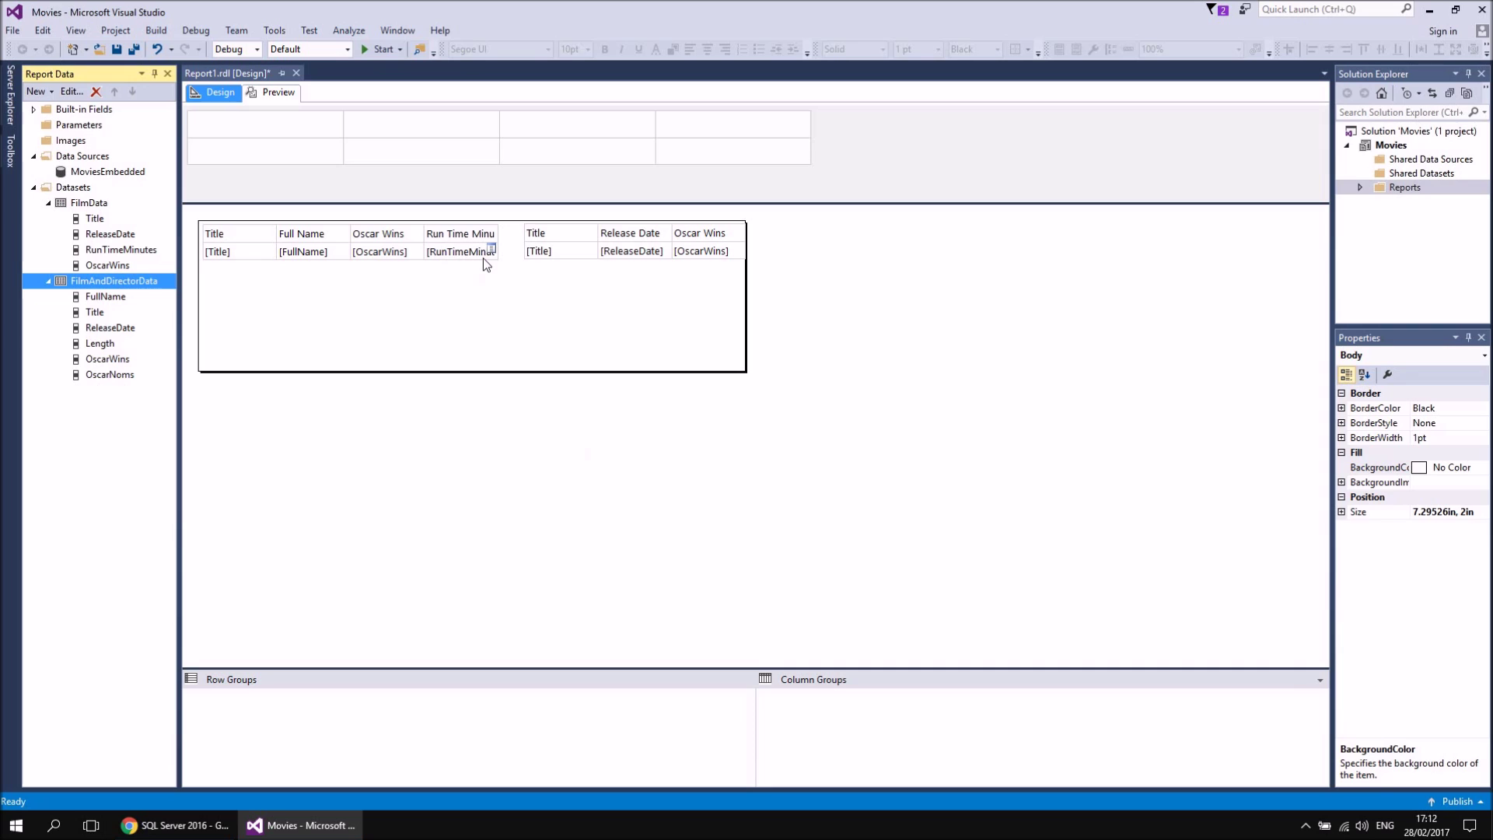
Preview the report, return to the design and switch the first table's run time data cell to the Length field.
left_click(273, 94)
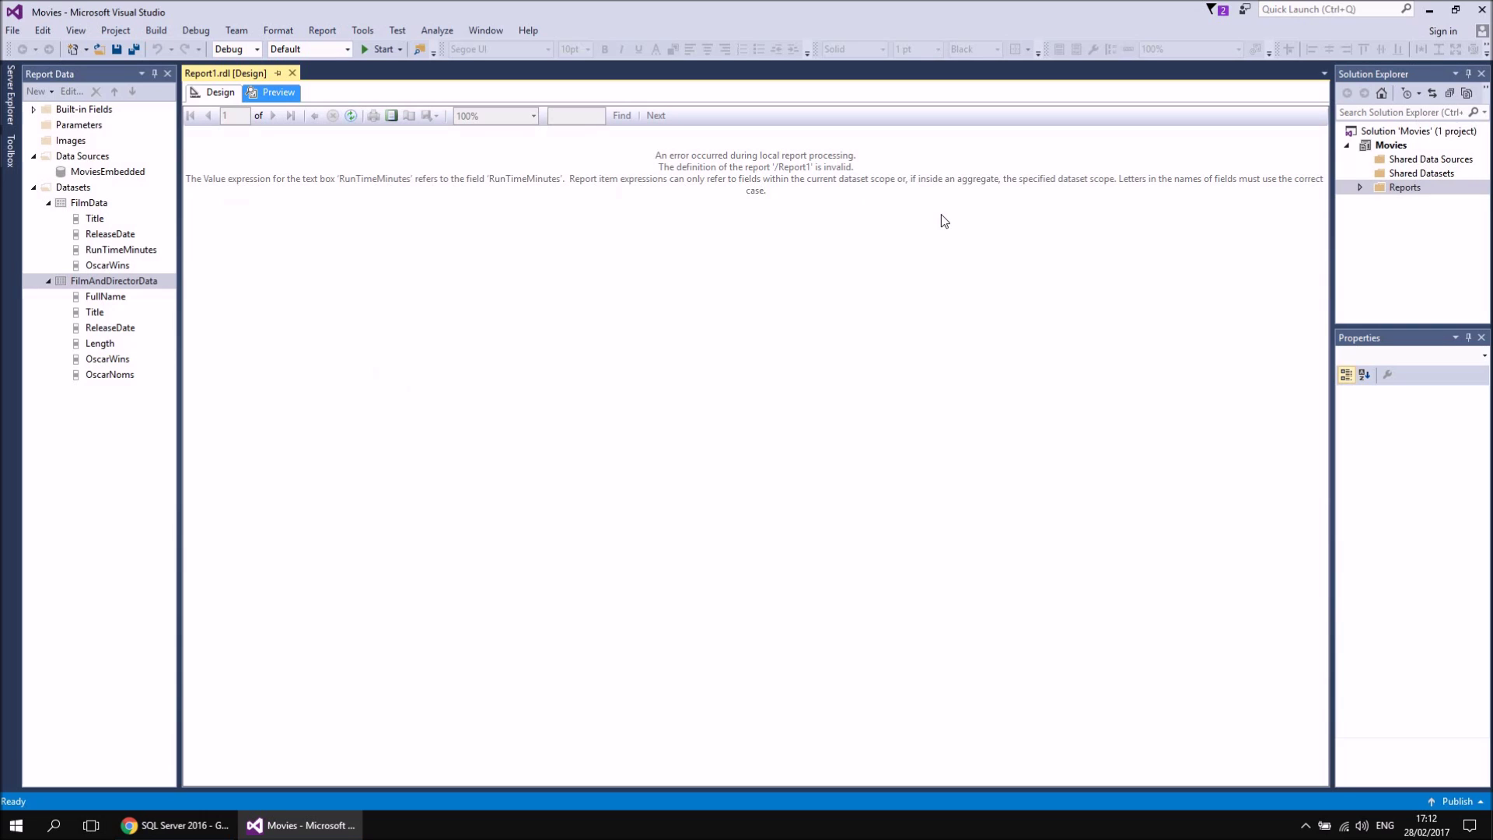
left_click(217, 93)
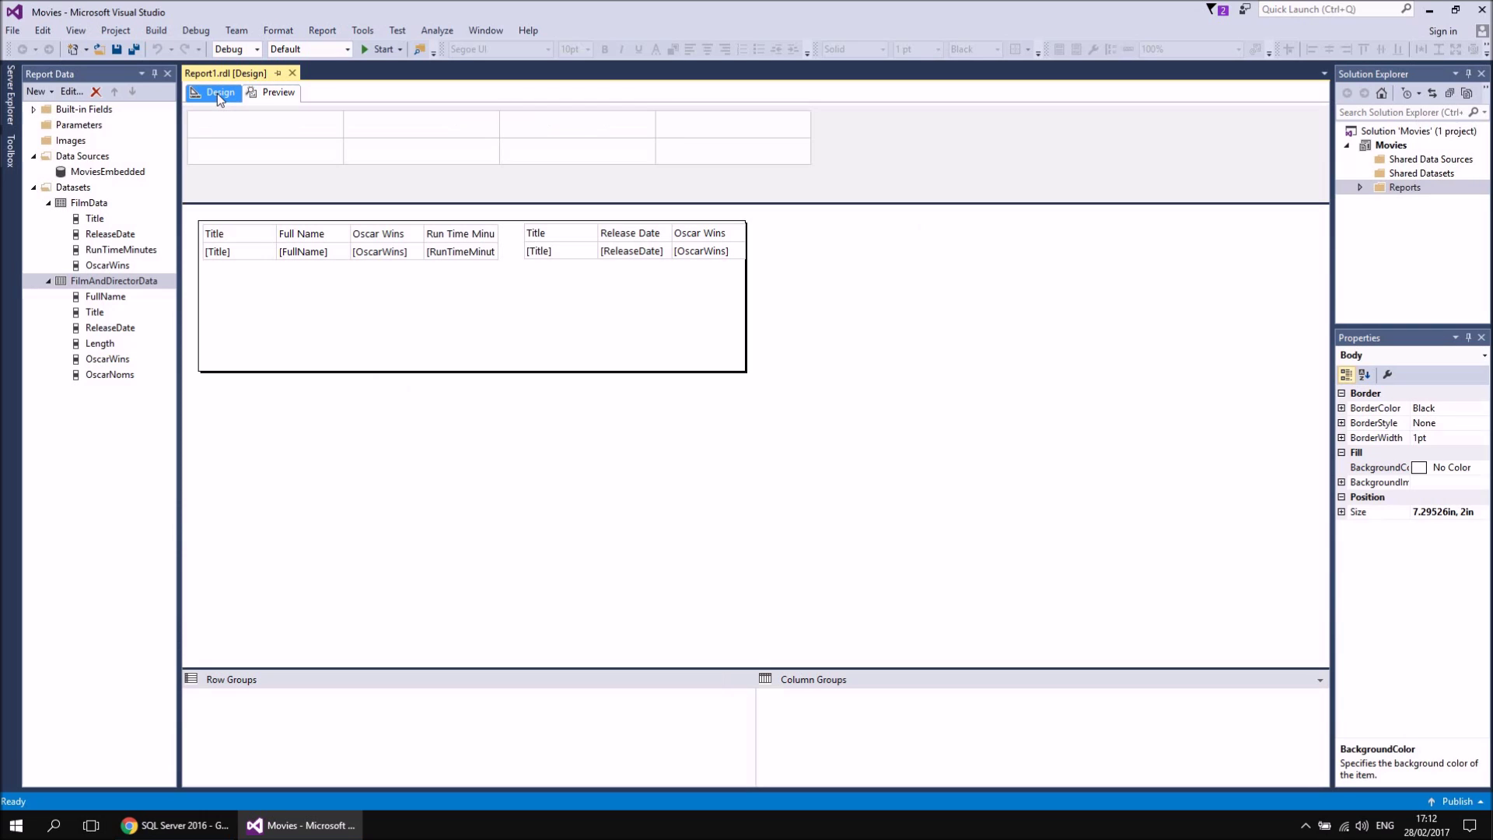
left_click(492, 250)
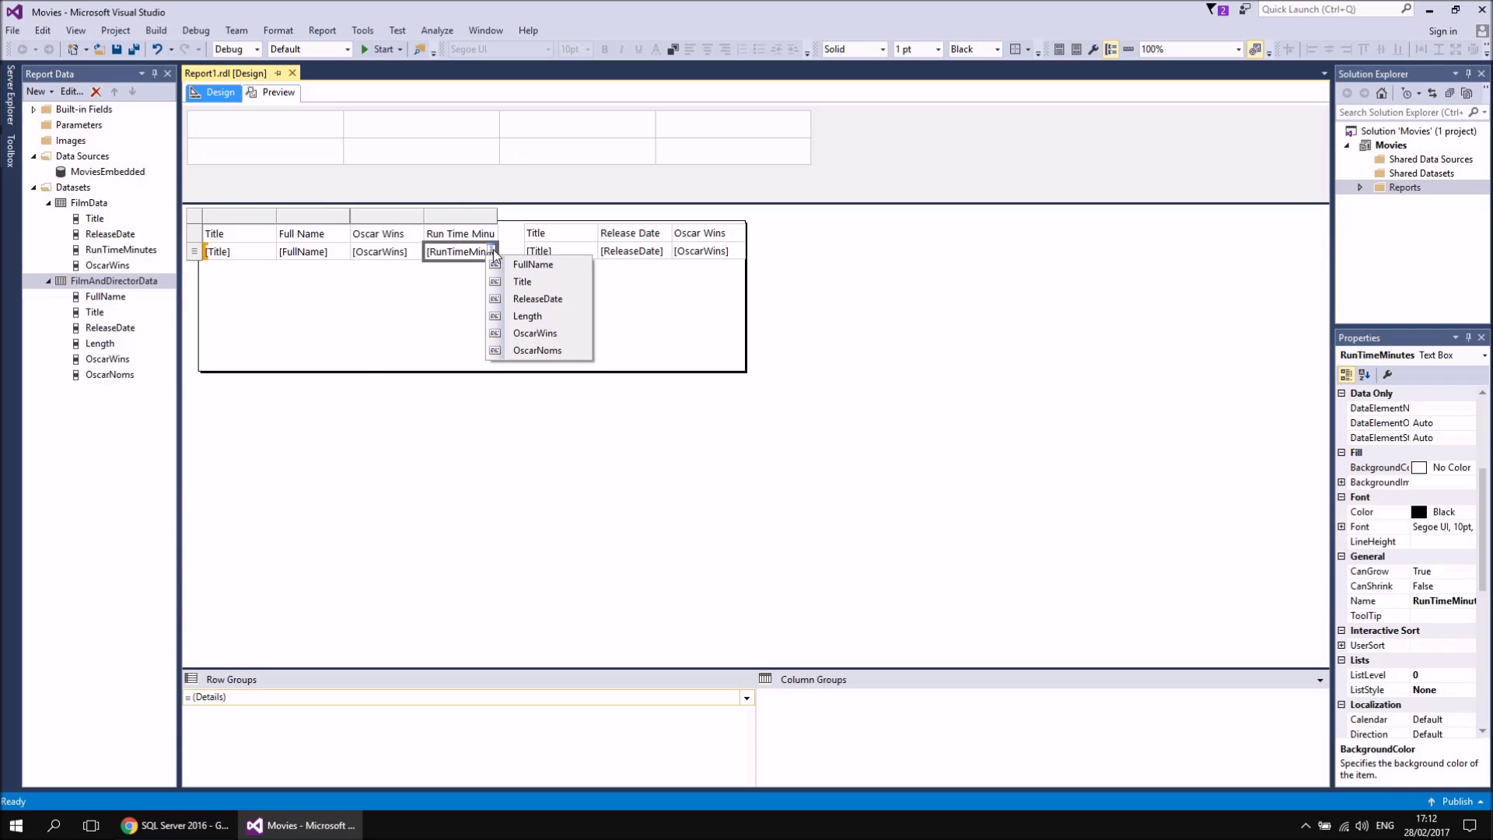
left_click(535, 319)
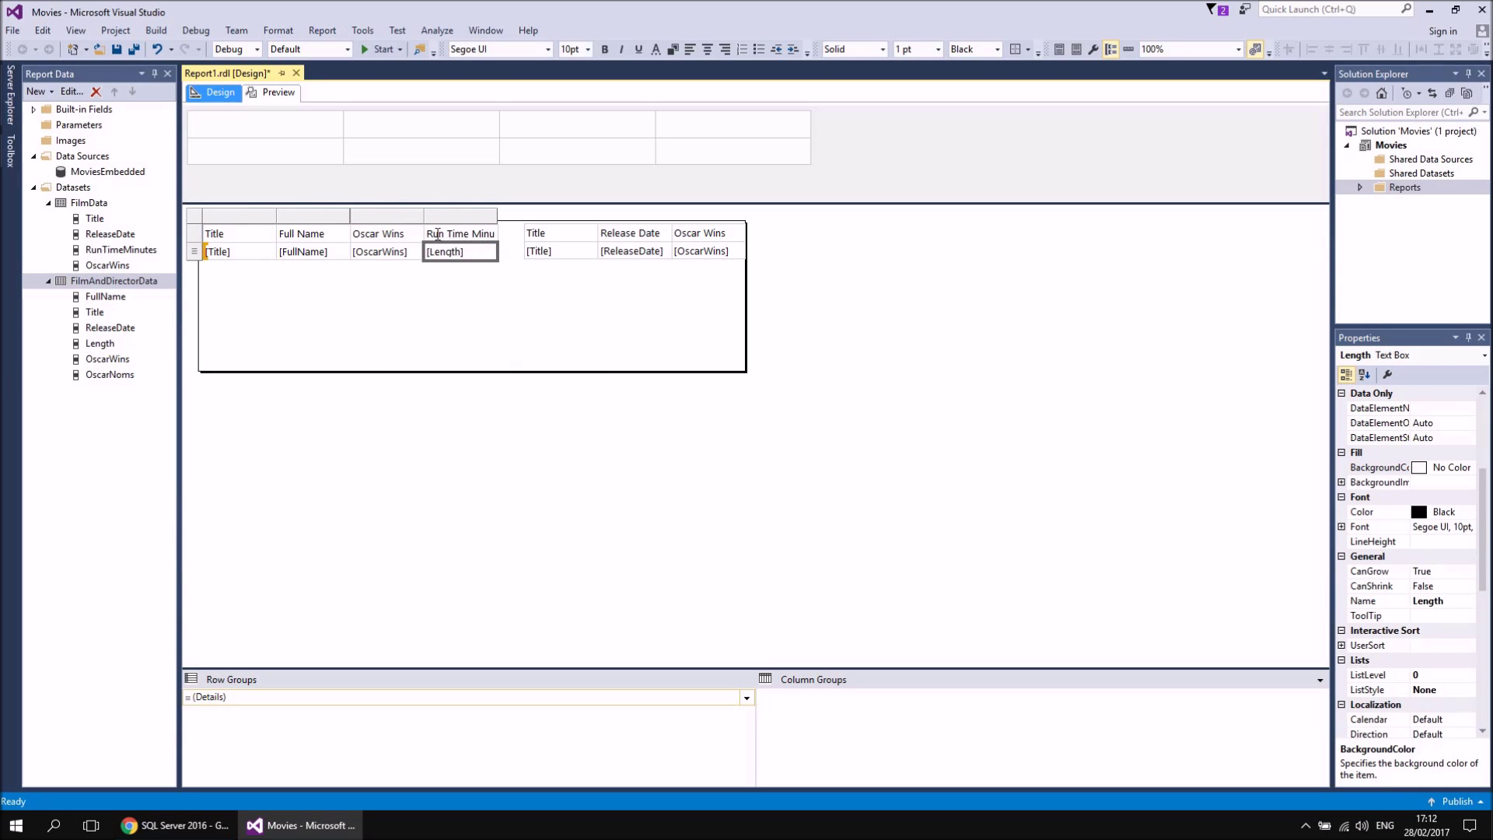
Replace the first table's Run Time Minutes column header with Length and check it in the report preview.
left_click_drag(431, 234, 513, 217)
key("Delete")
key("Delete")
key("Delete")
key("Delete")
key("Delete")
key("Delete")
key("Delete")
key("Delete")
key("Delete")
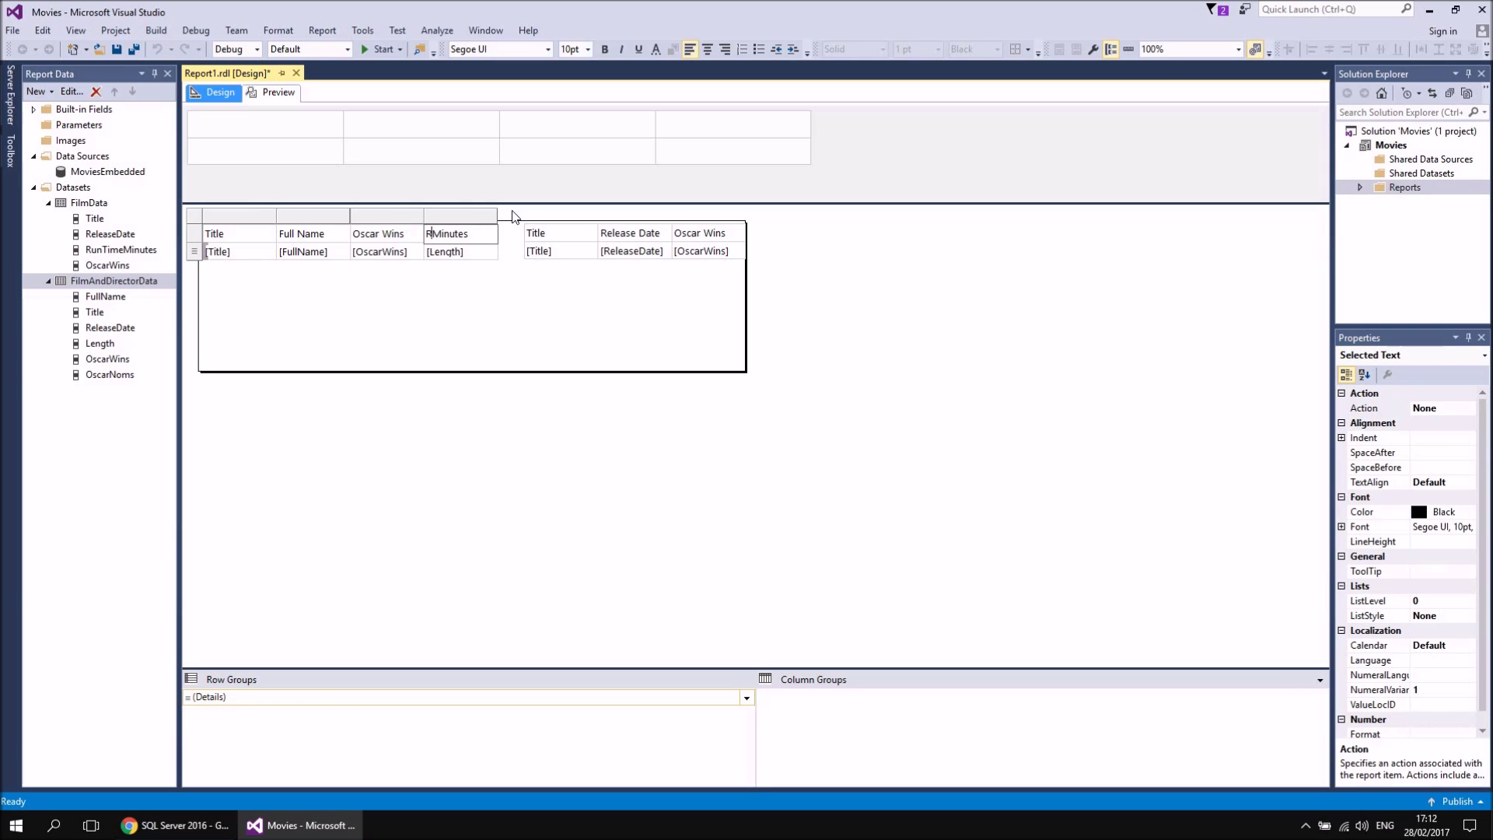
type("Length")
left_click(423, 301)
left_click(269, 95)
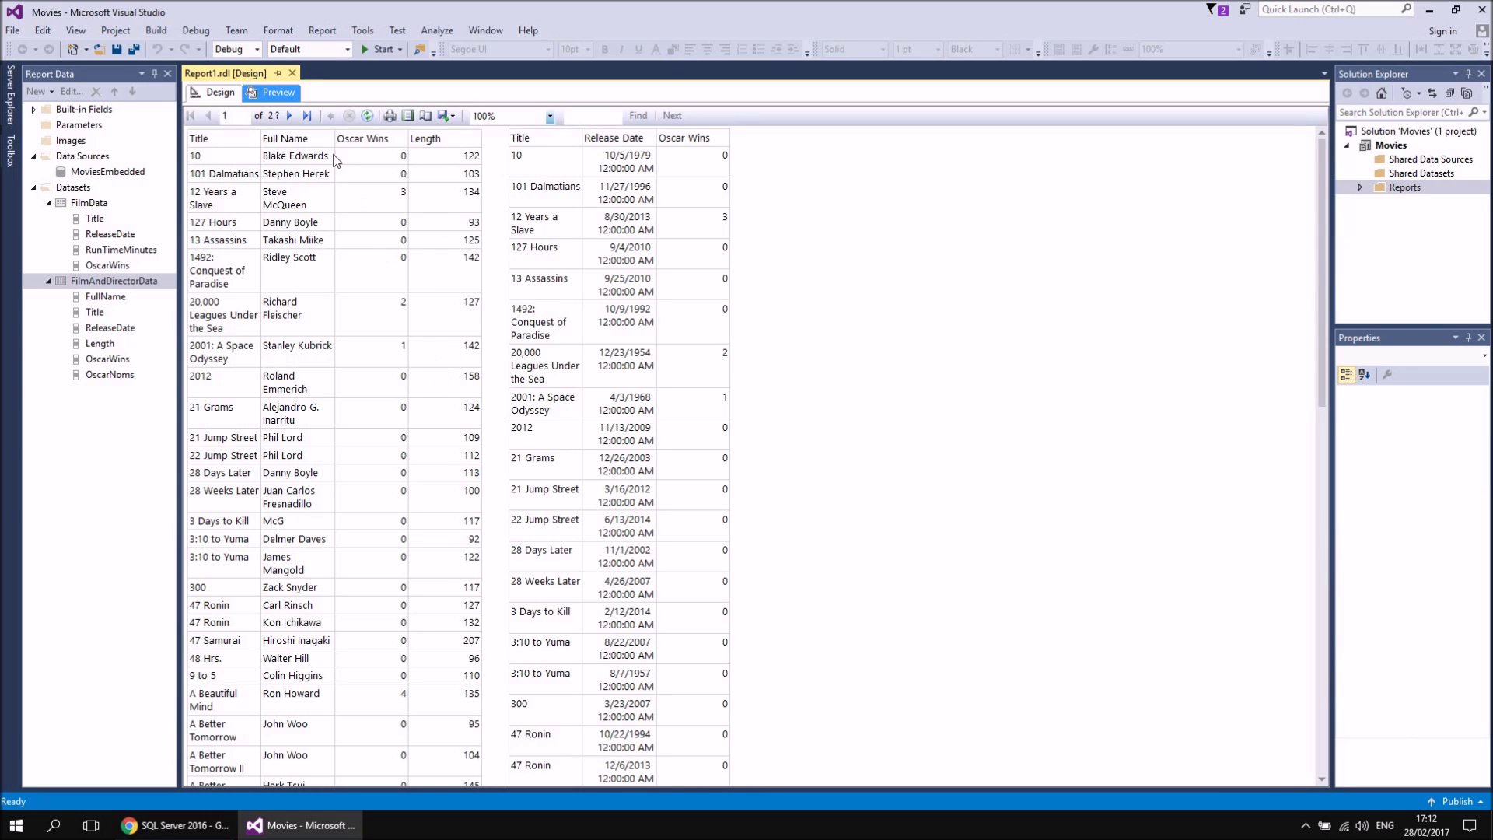
left_click(220, 94)
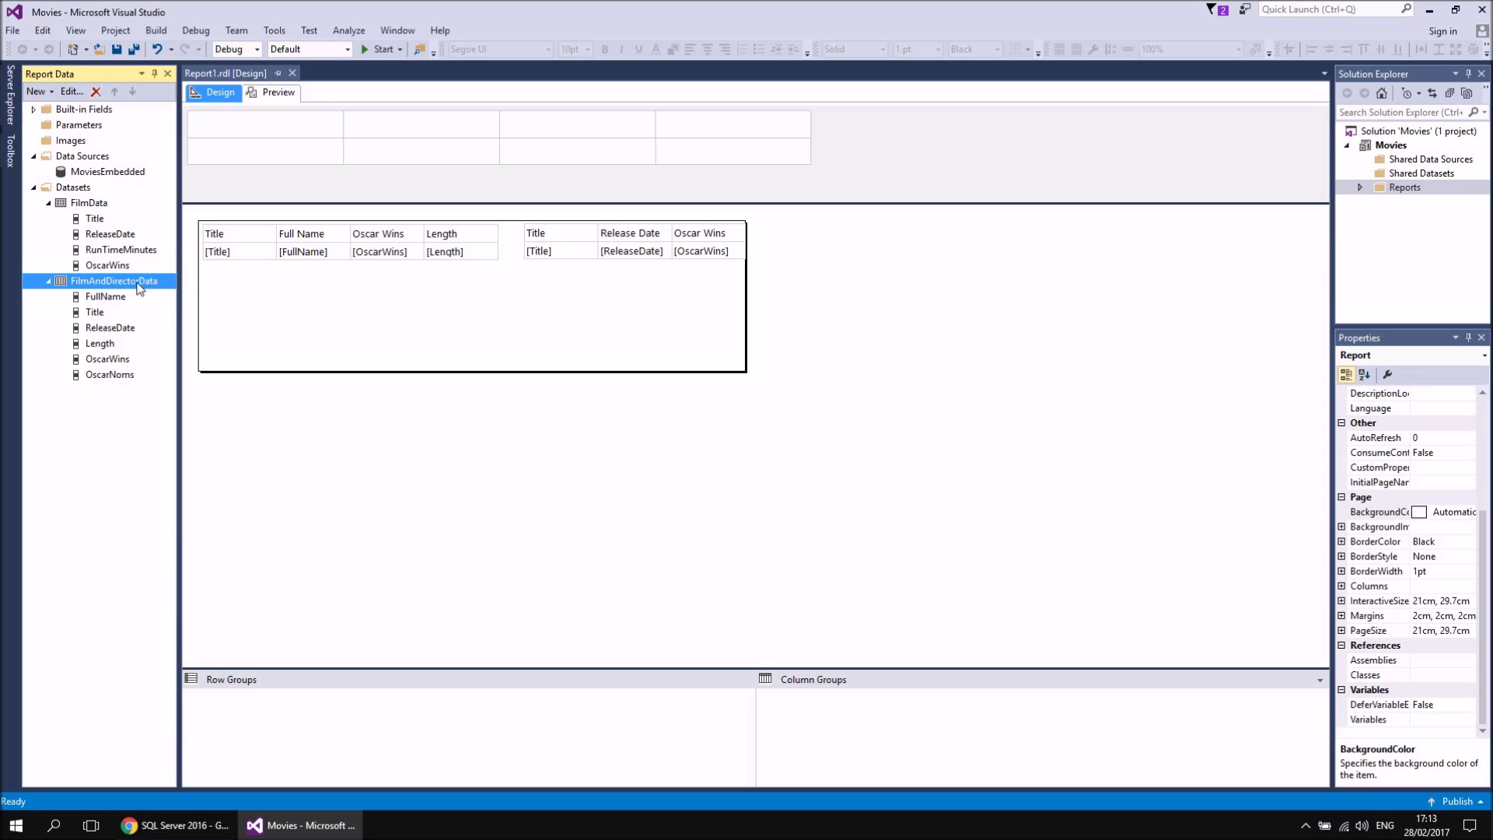
Delete the FilmData dataset from the report, preview the report and return to the design.
right_click(97, 210)
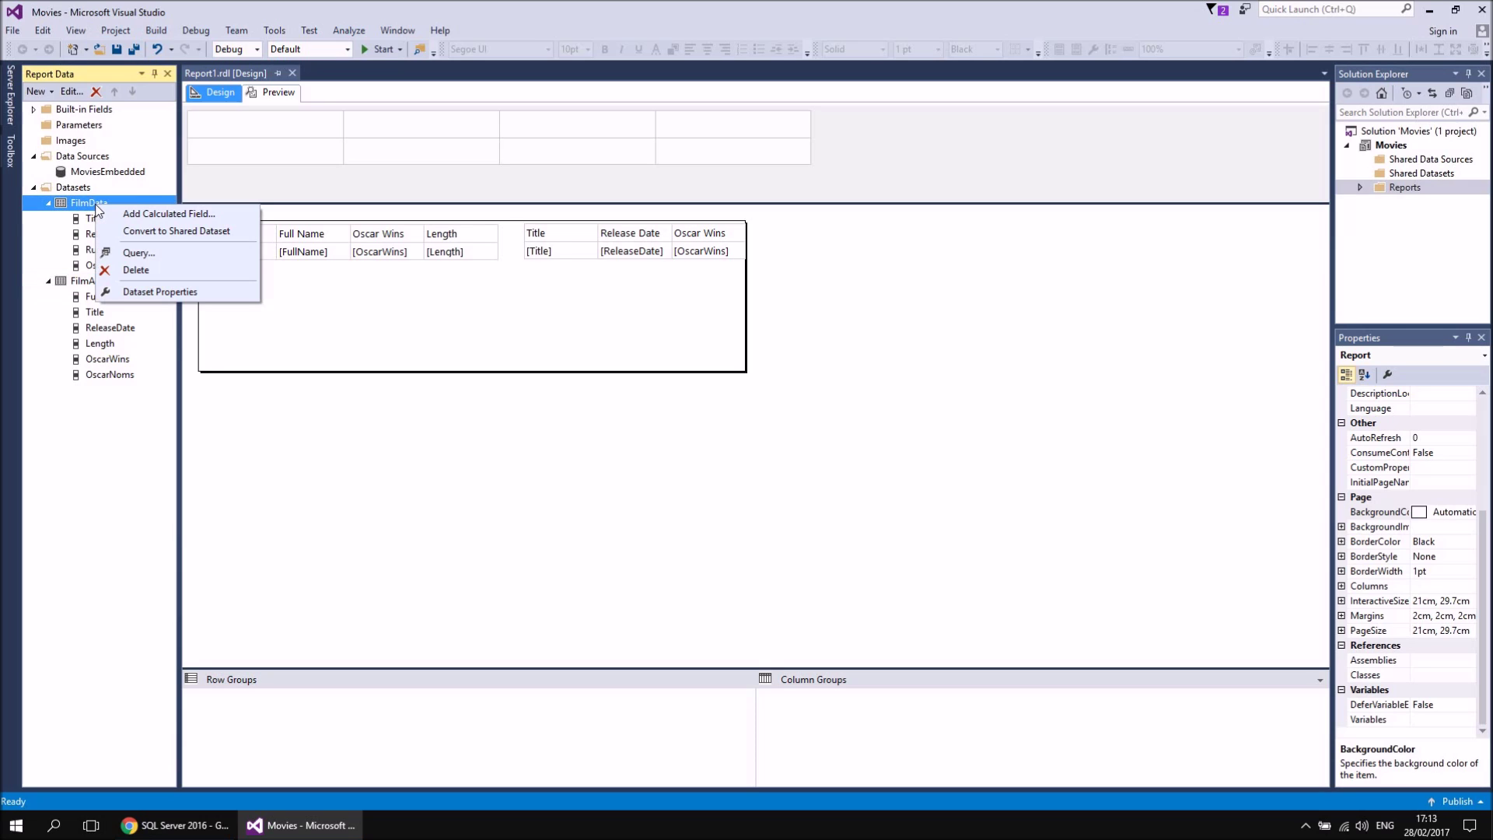
left_click(137, 269)
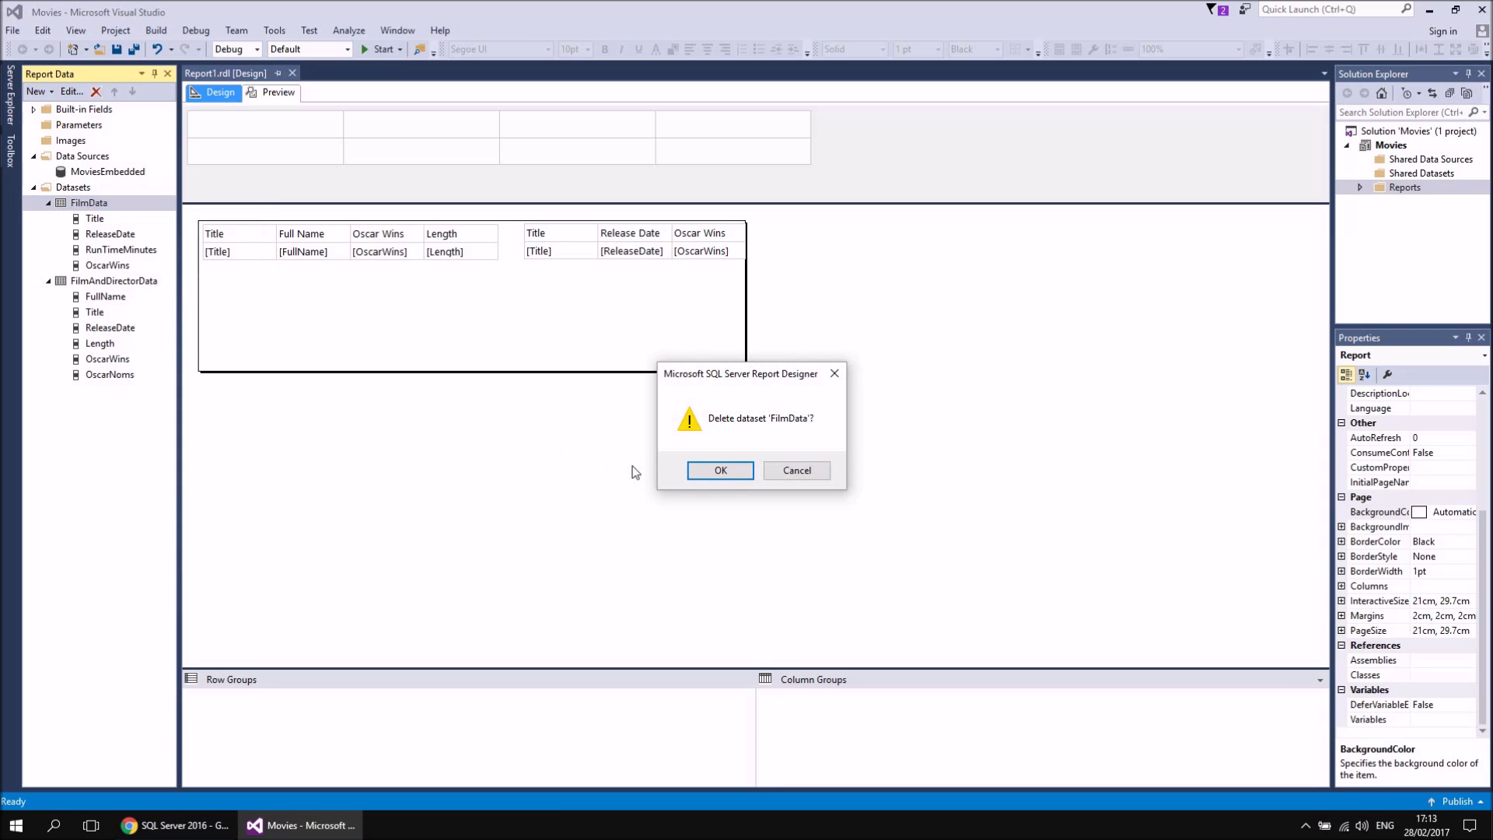
left_click(716, 470)
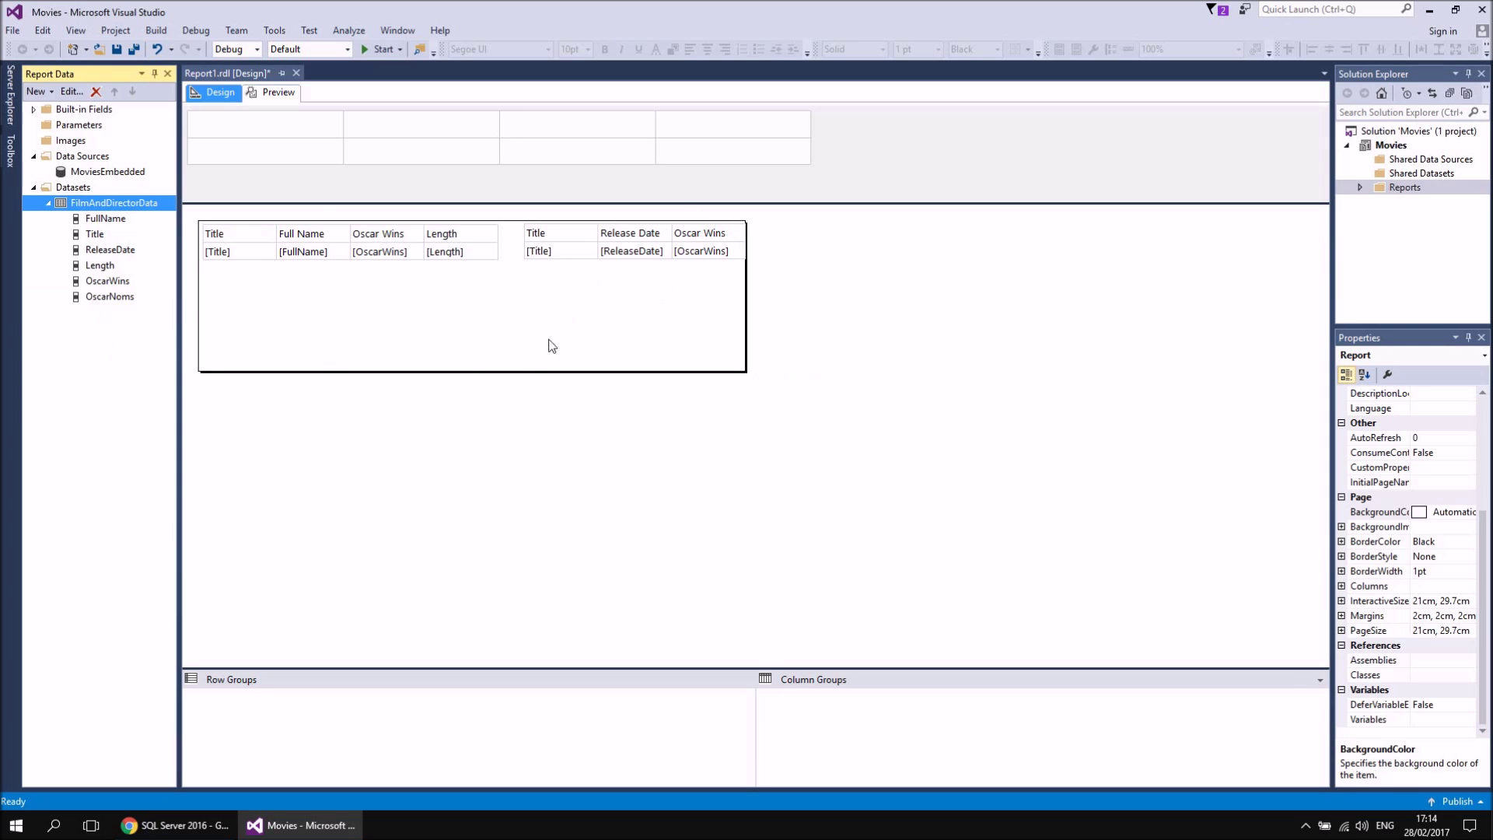
left_click(274, 92)
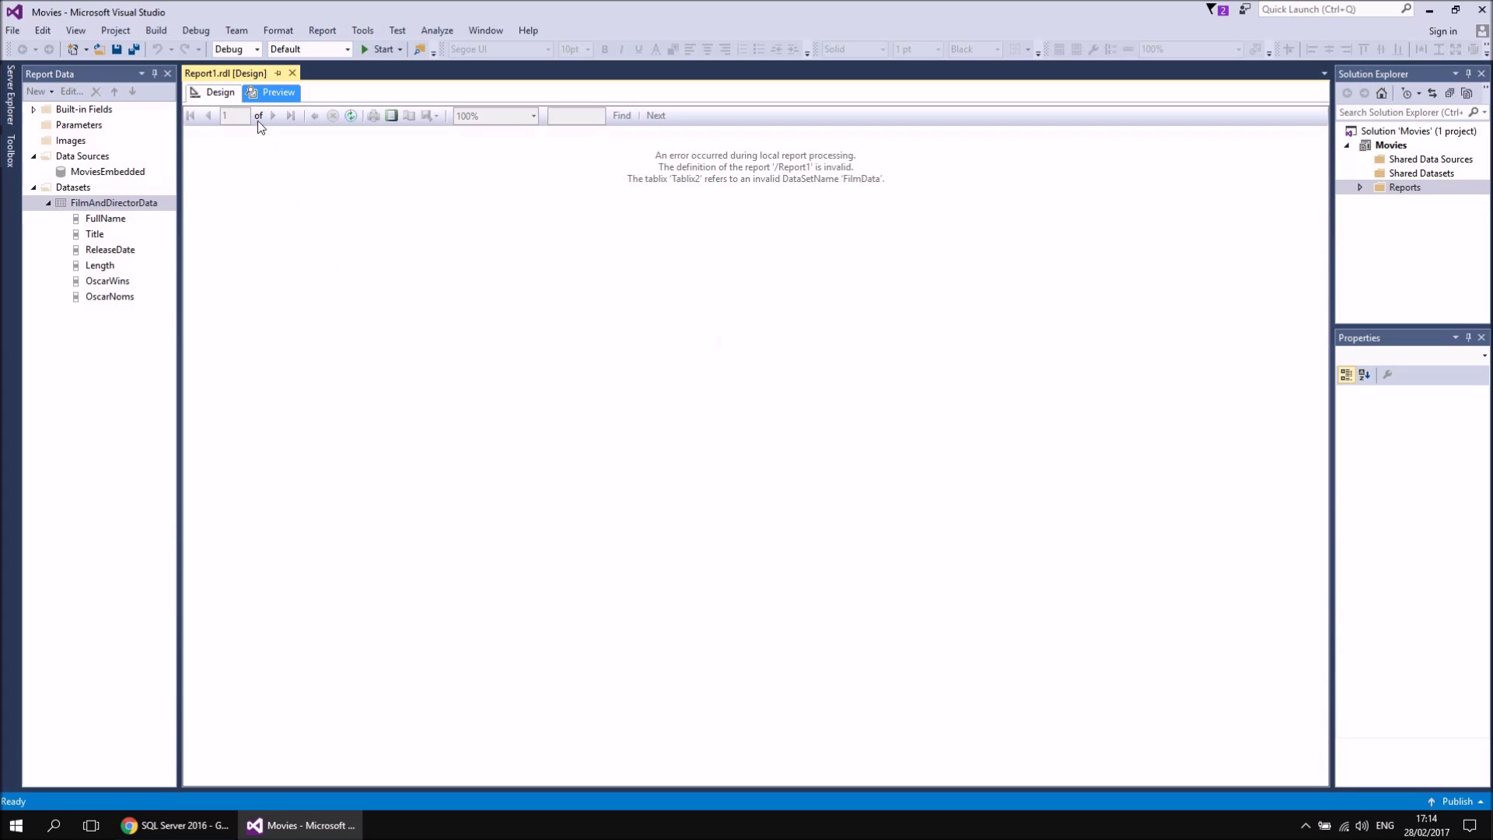
left_click(226, 94)
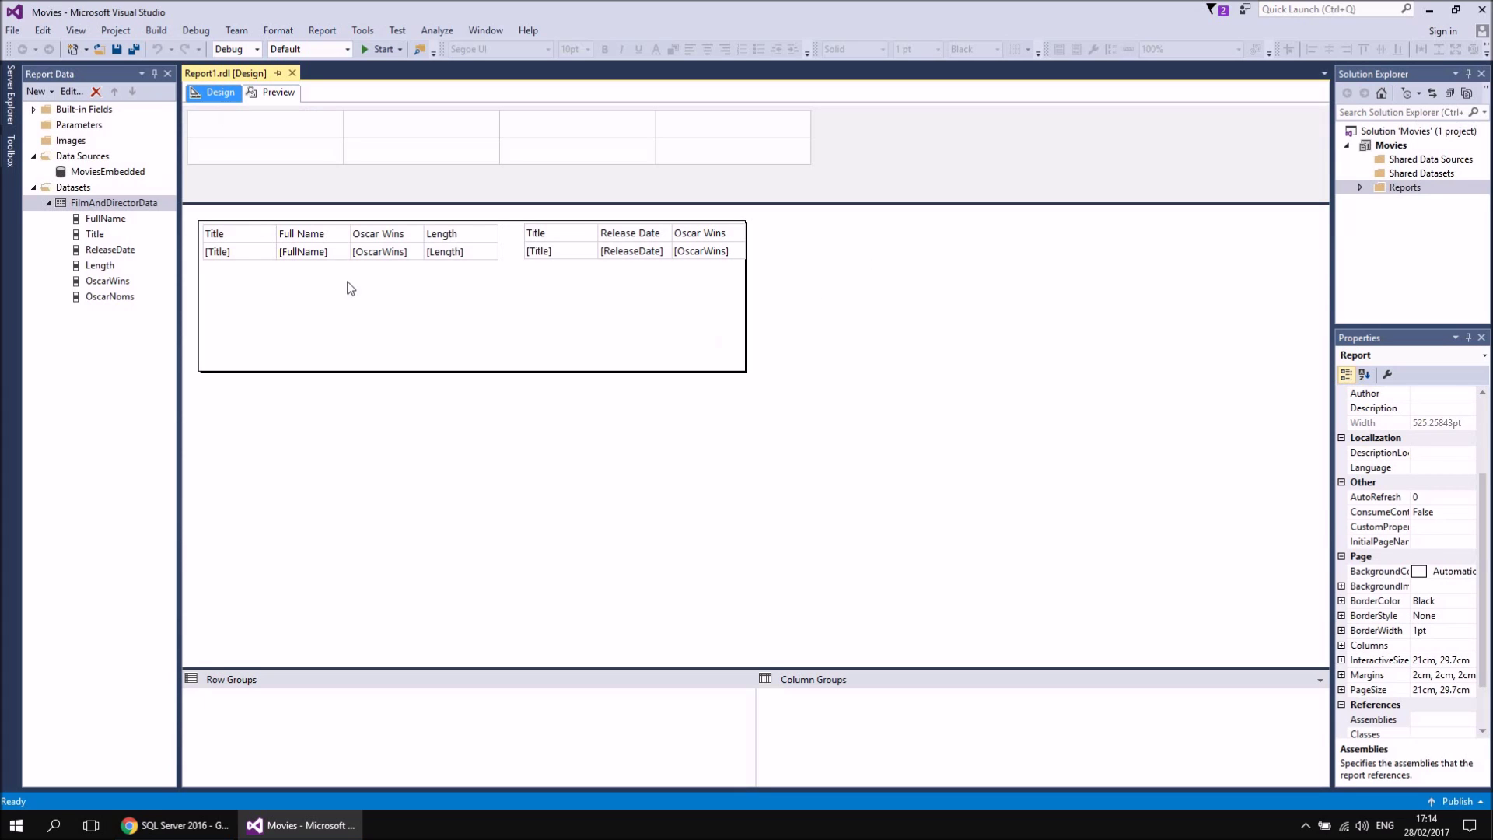
Set the second table's dataset to FilmAndDirectorData, check the report preview and return to the design.
left_click(567, 238)
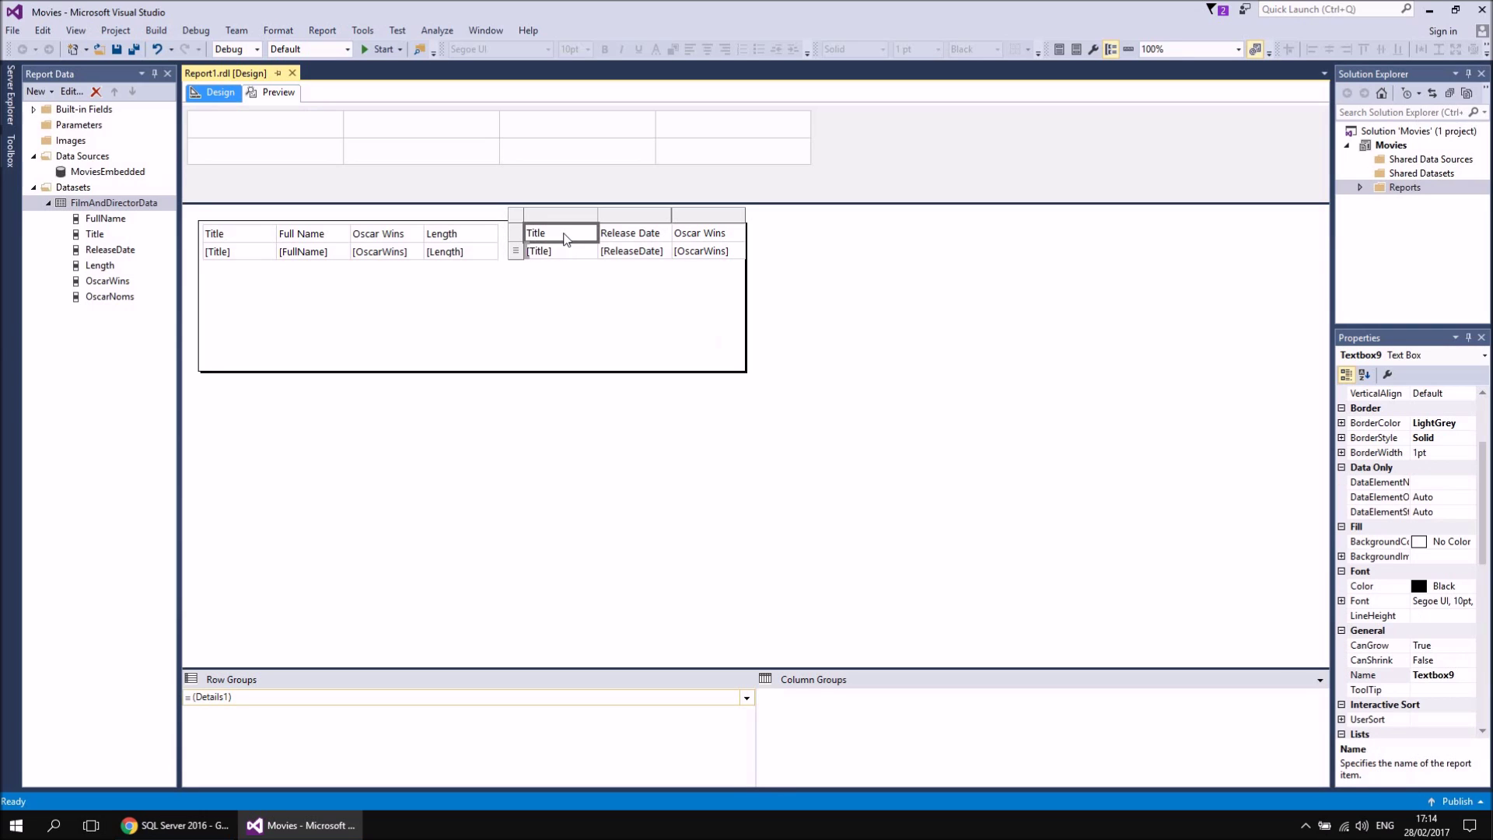
right_click(516, 215)
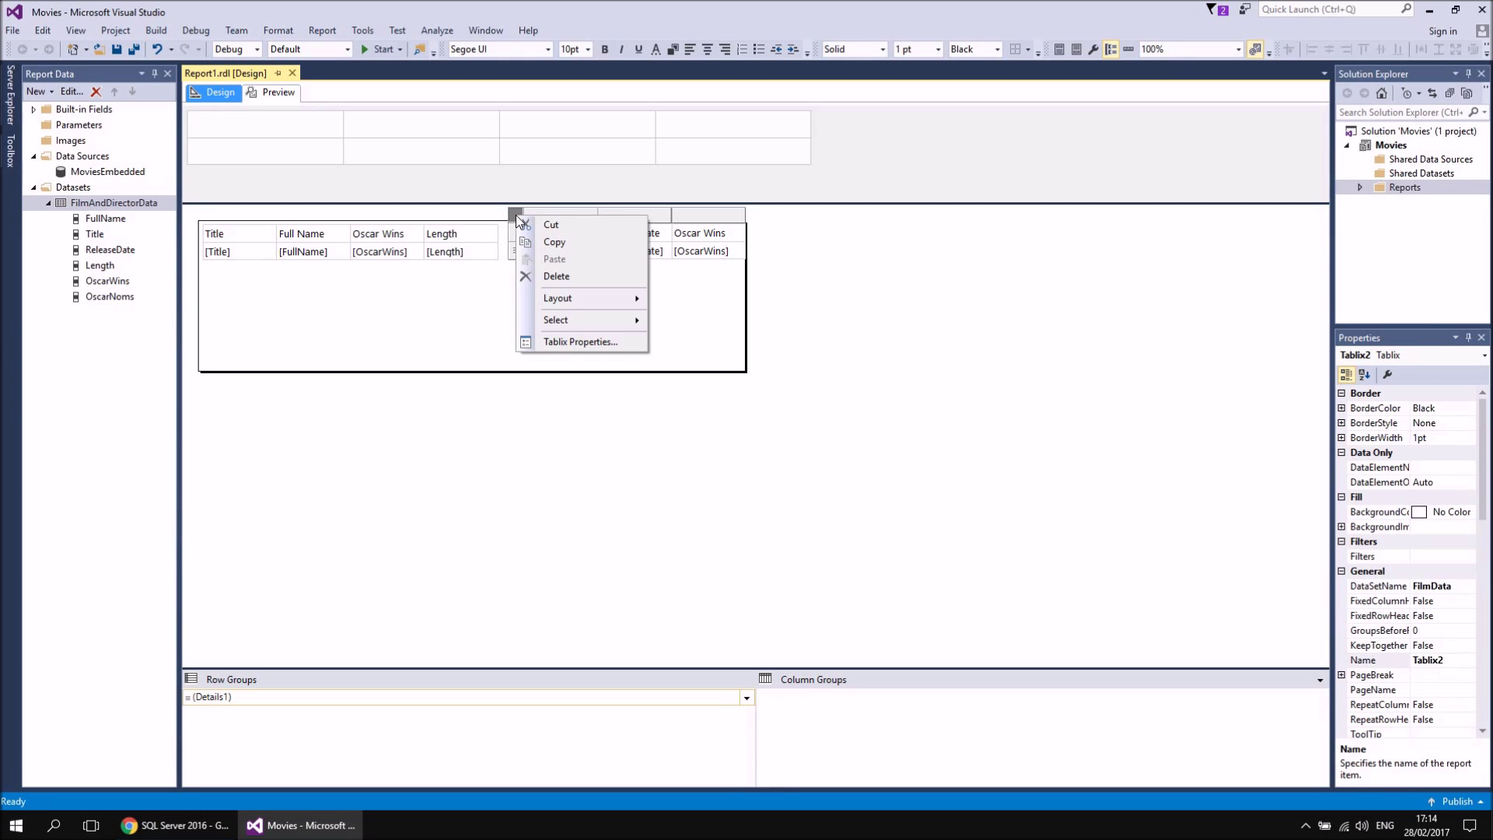
left_click(596, 346)
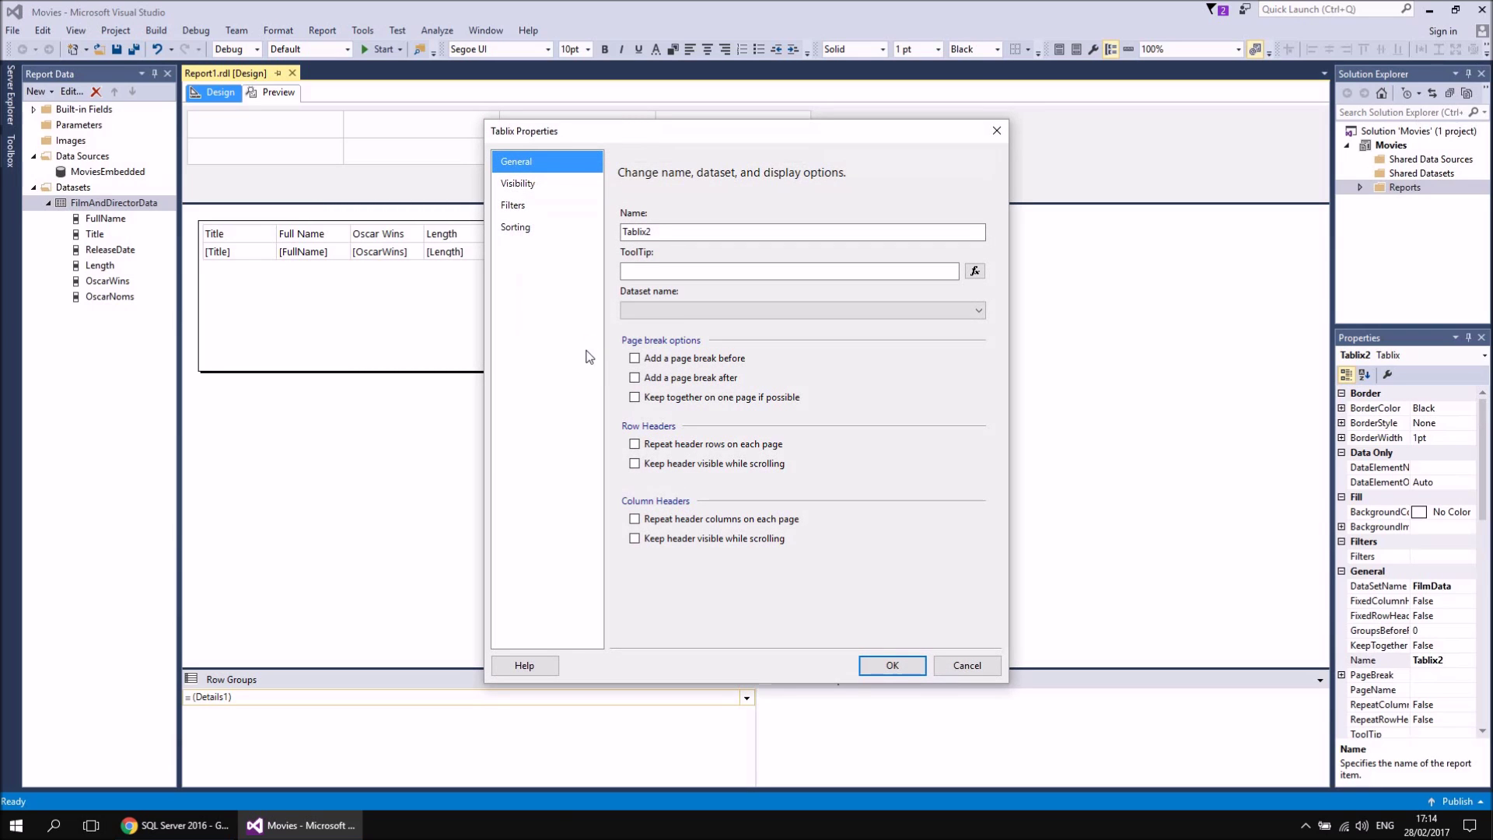
left_click(673, 306)
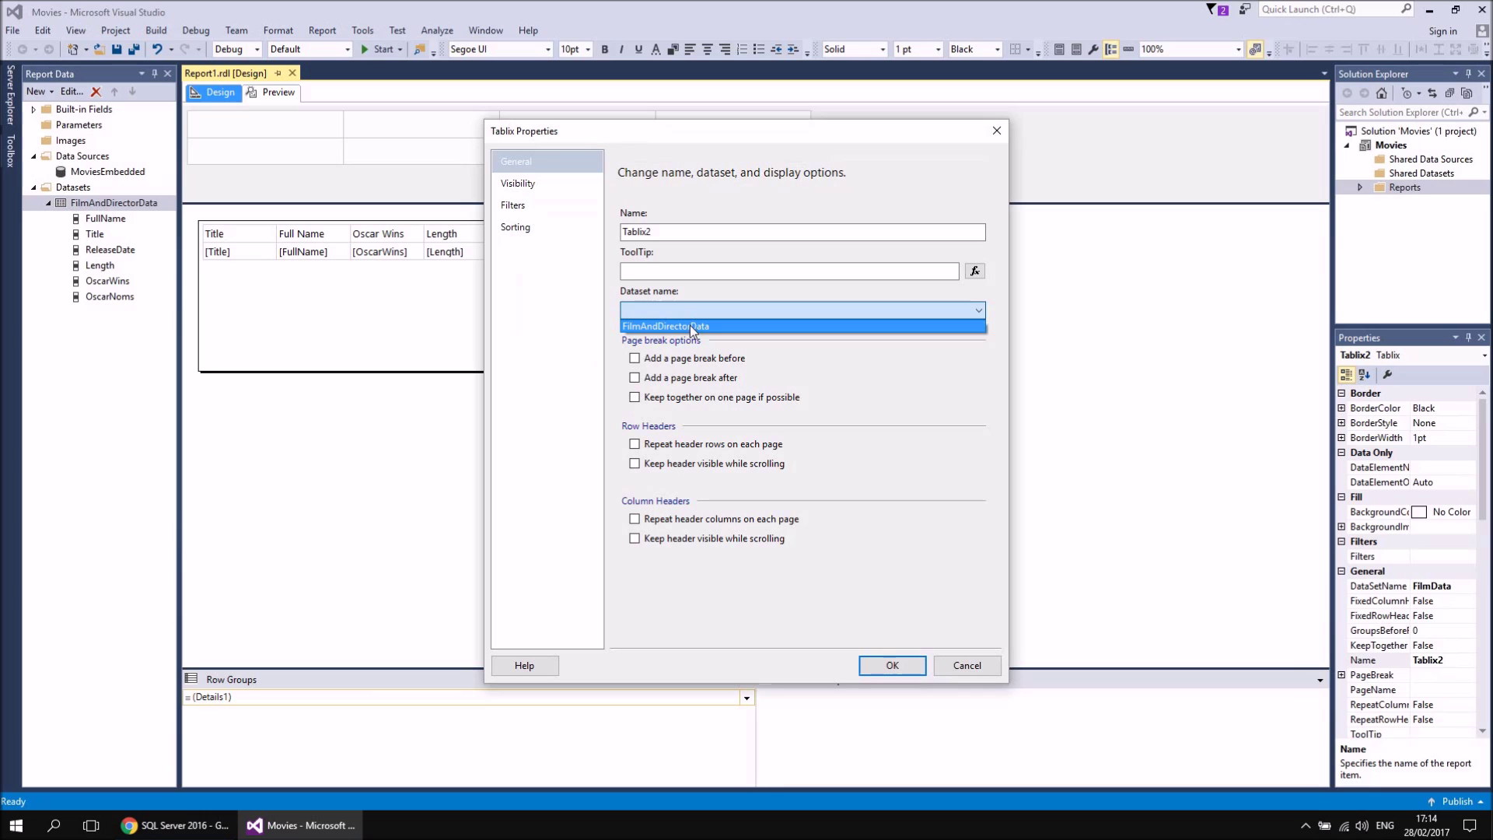
left_click(702, 326)
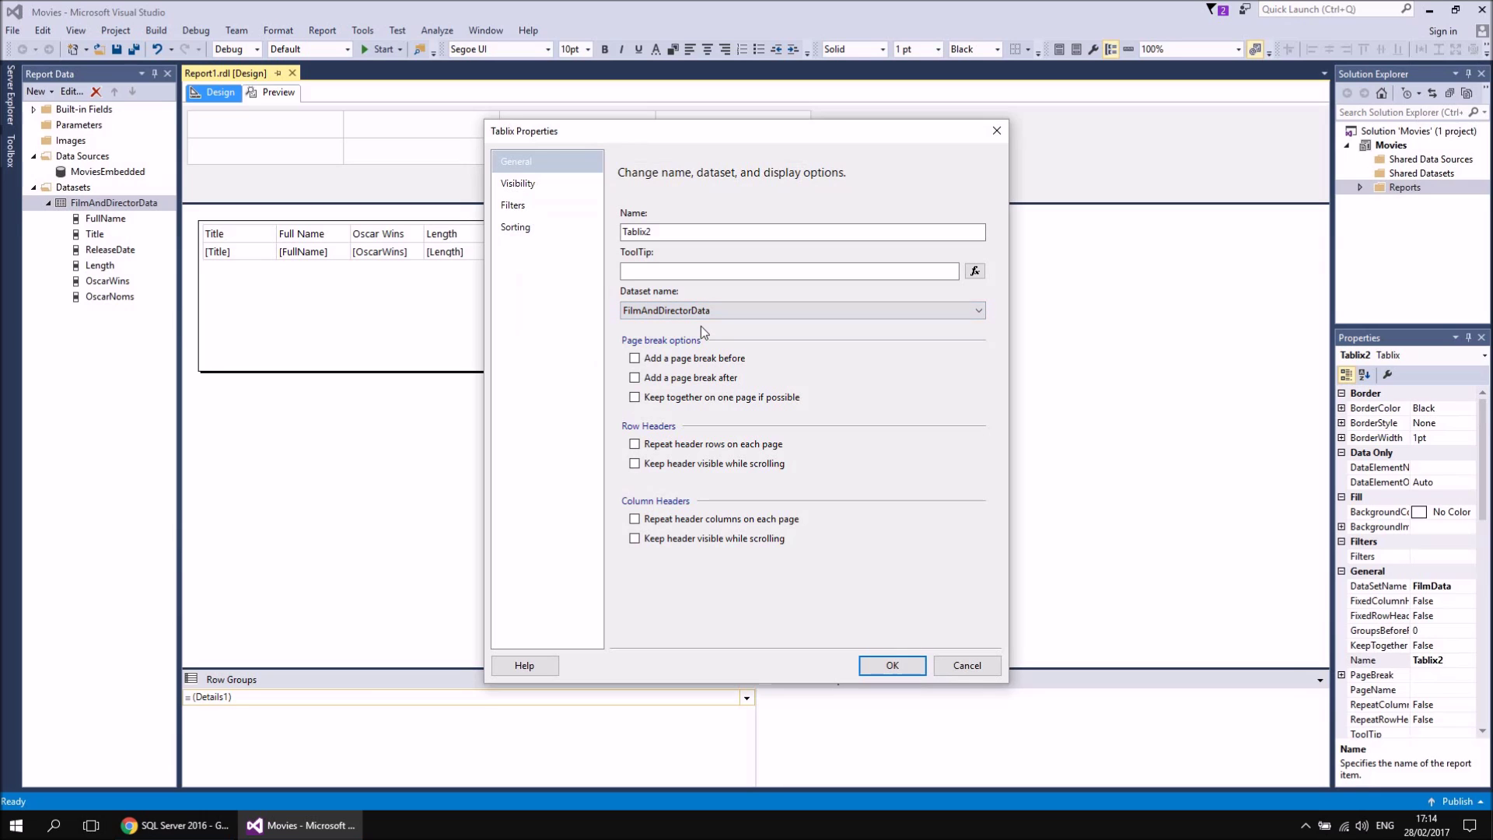
left_click(875, 665)
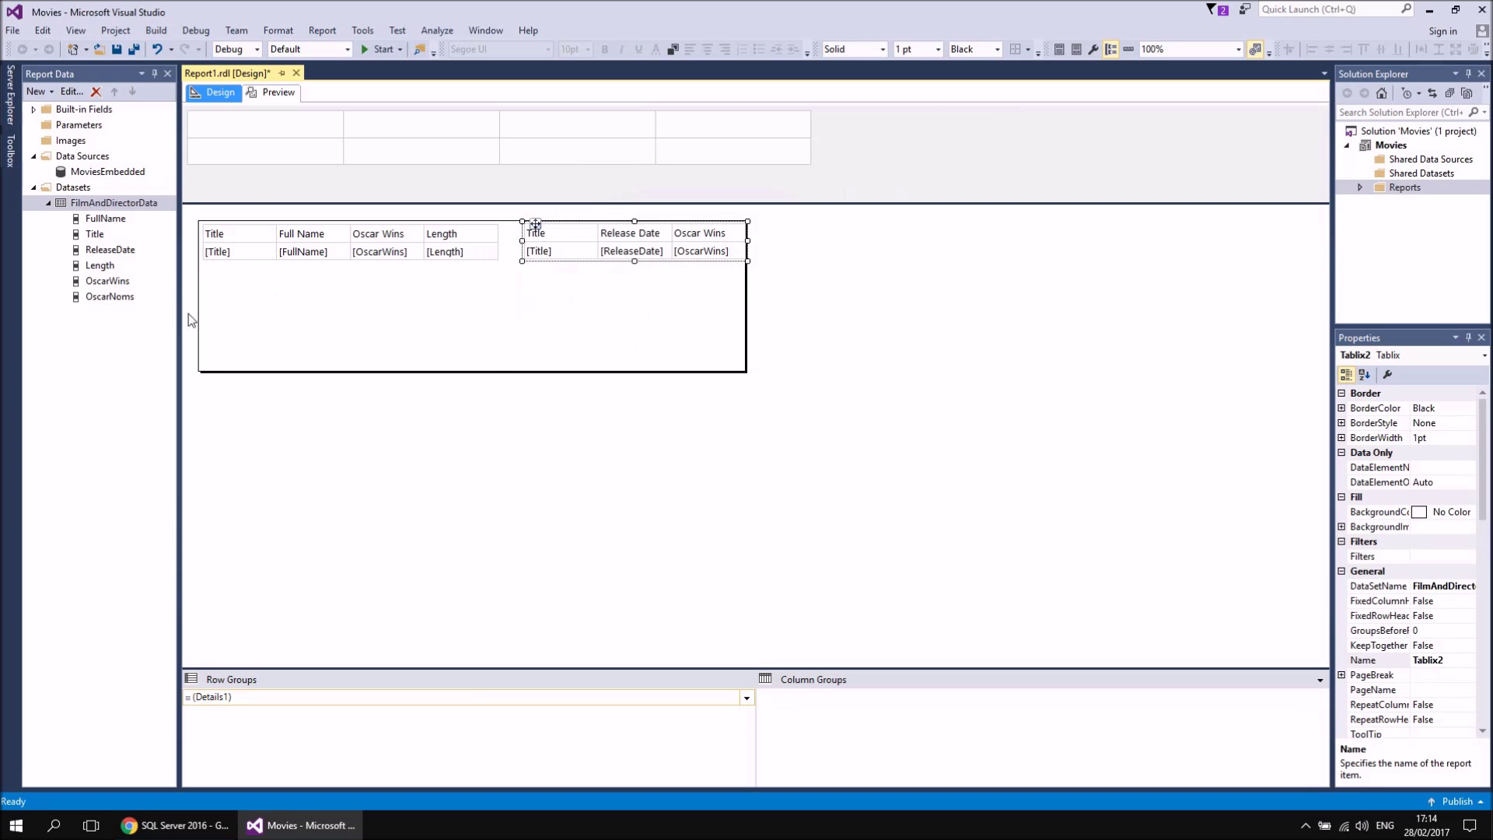
left_click(273, 93)
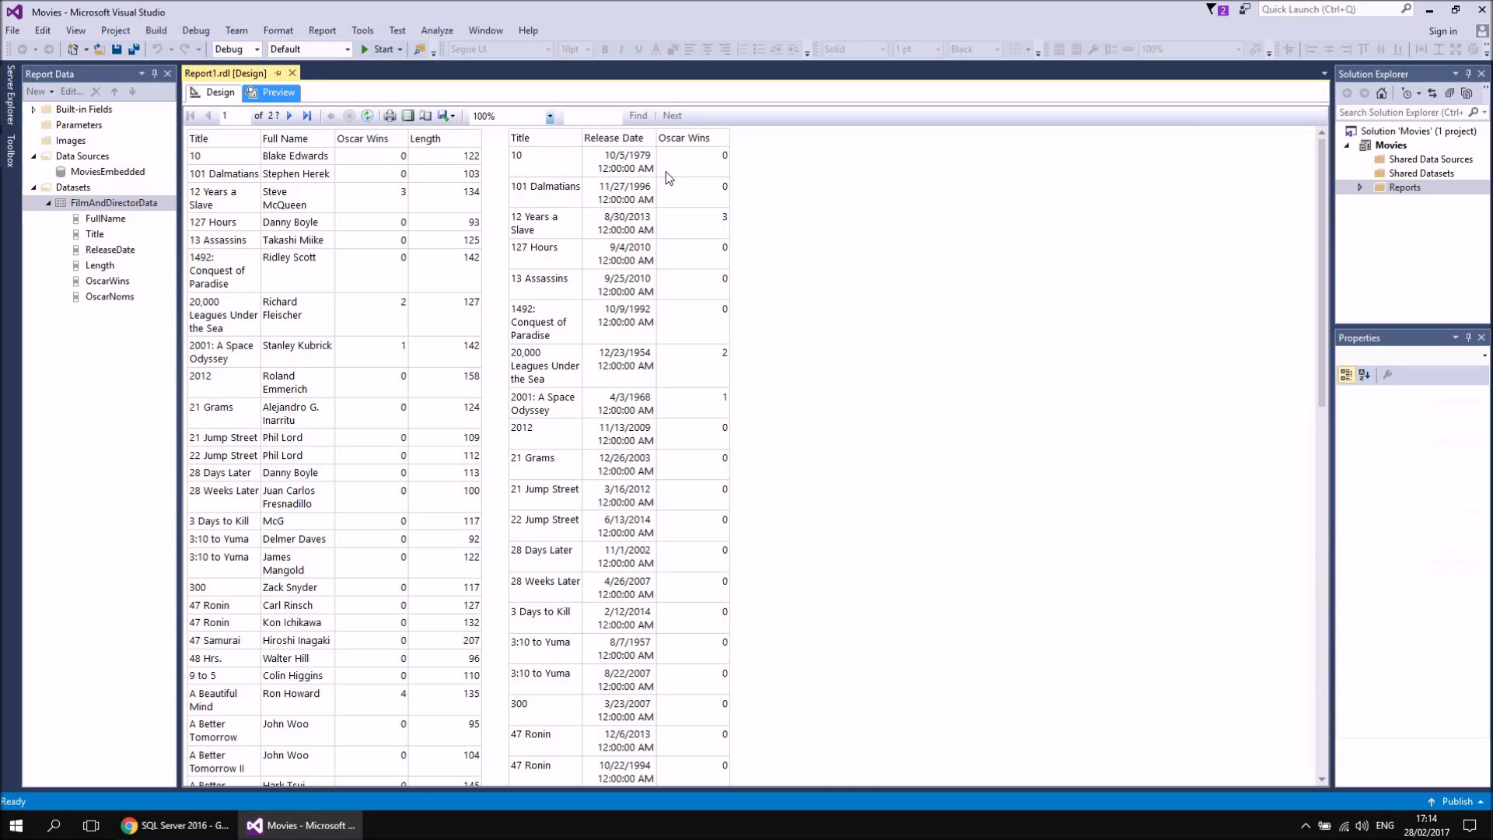
left_click(219, 91)
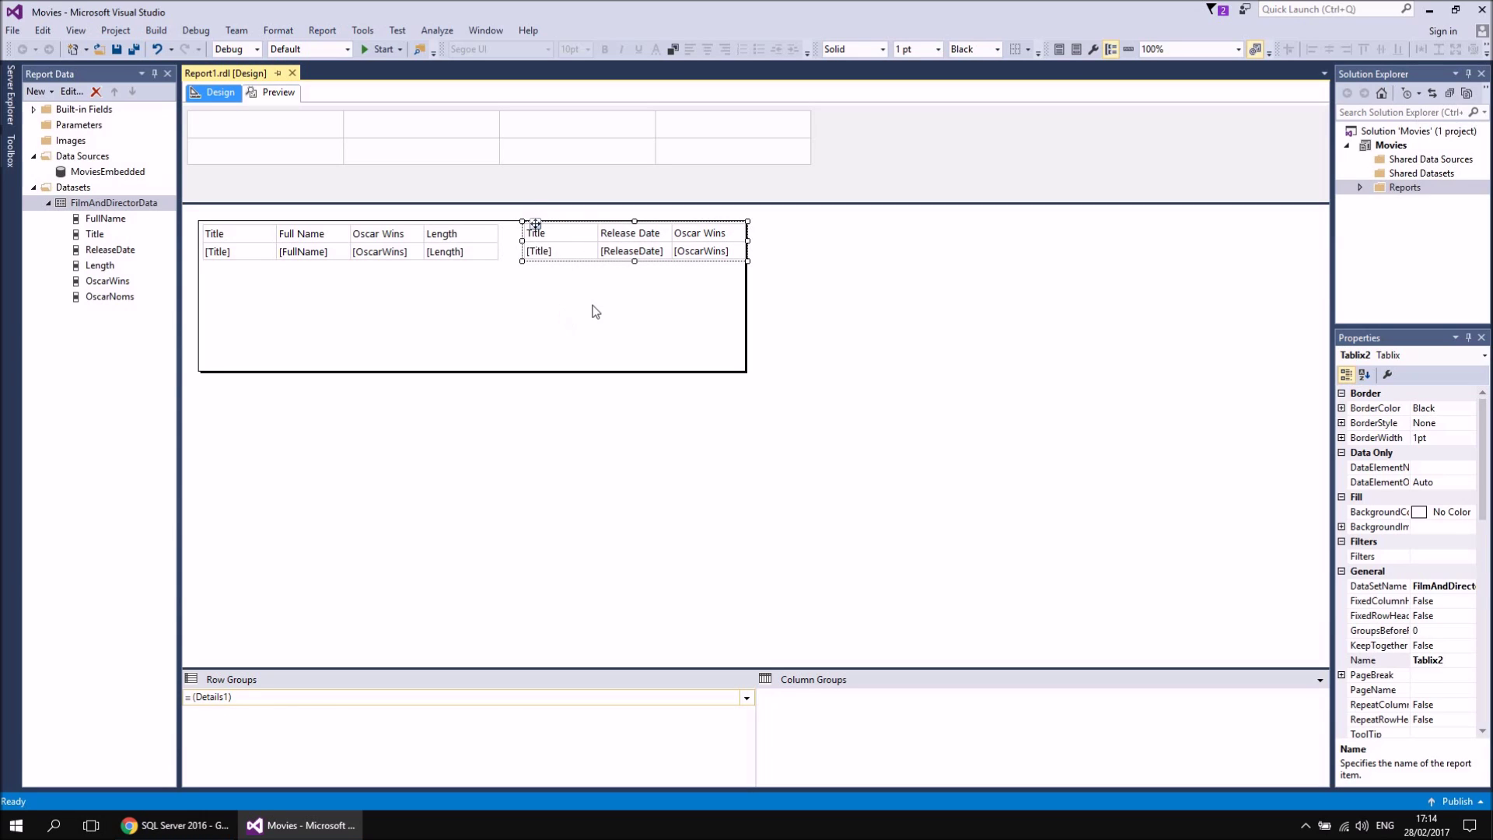
Delete the second table and widen the Title and Full Name columns of the remaining table.
key("Delete")
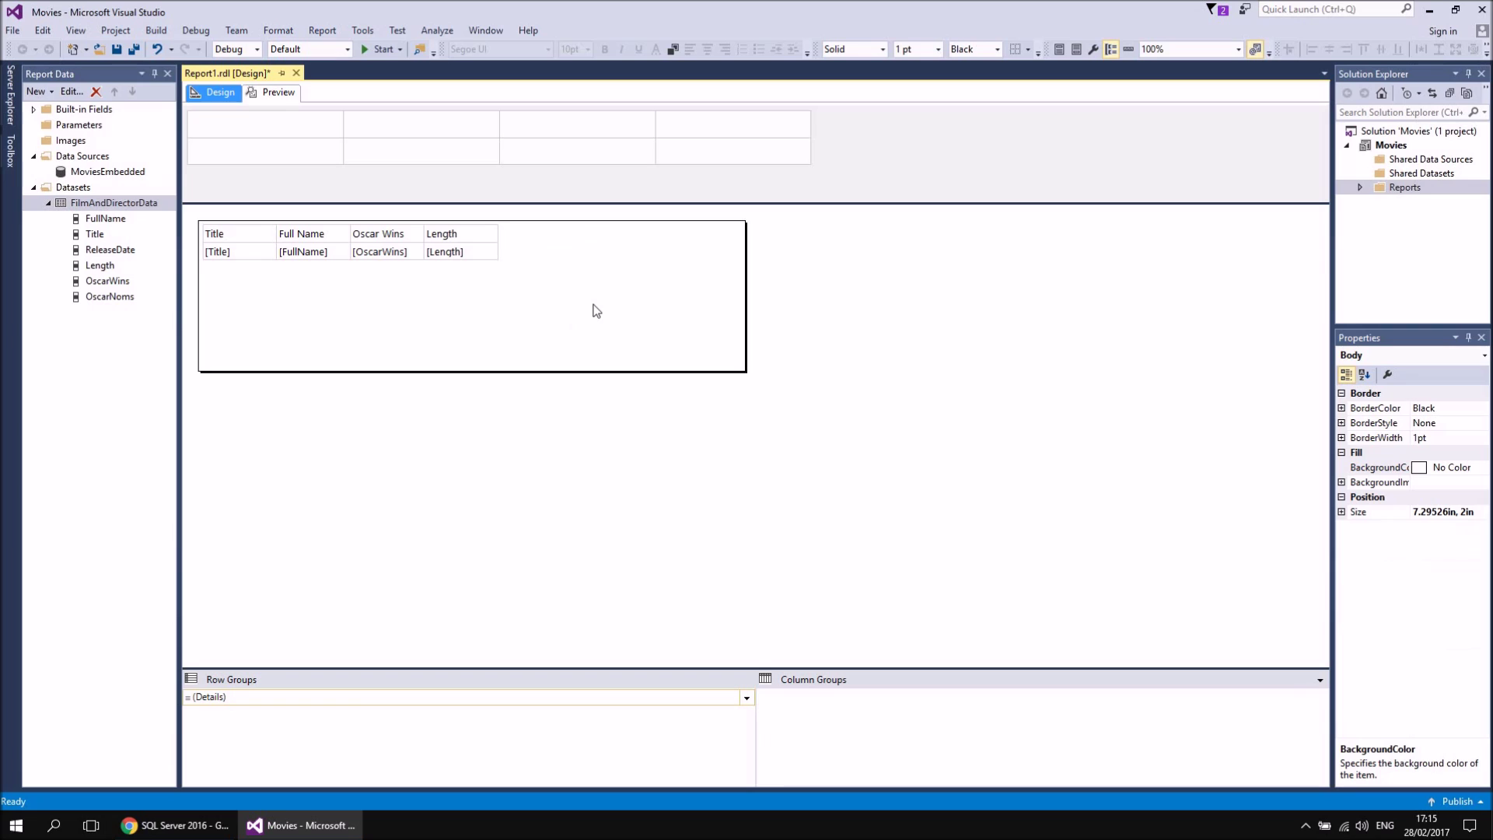
left_click(253, 246)
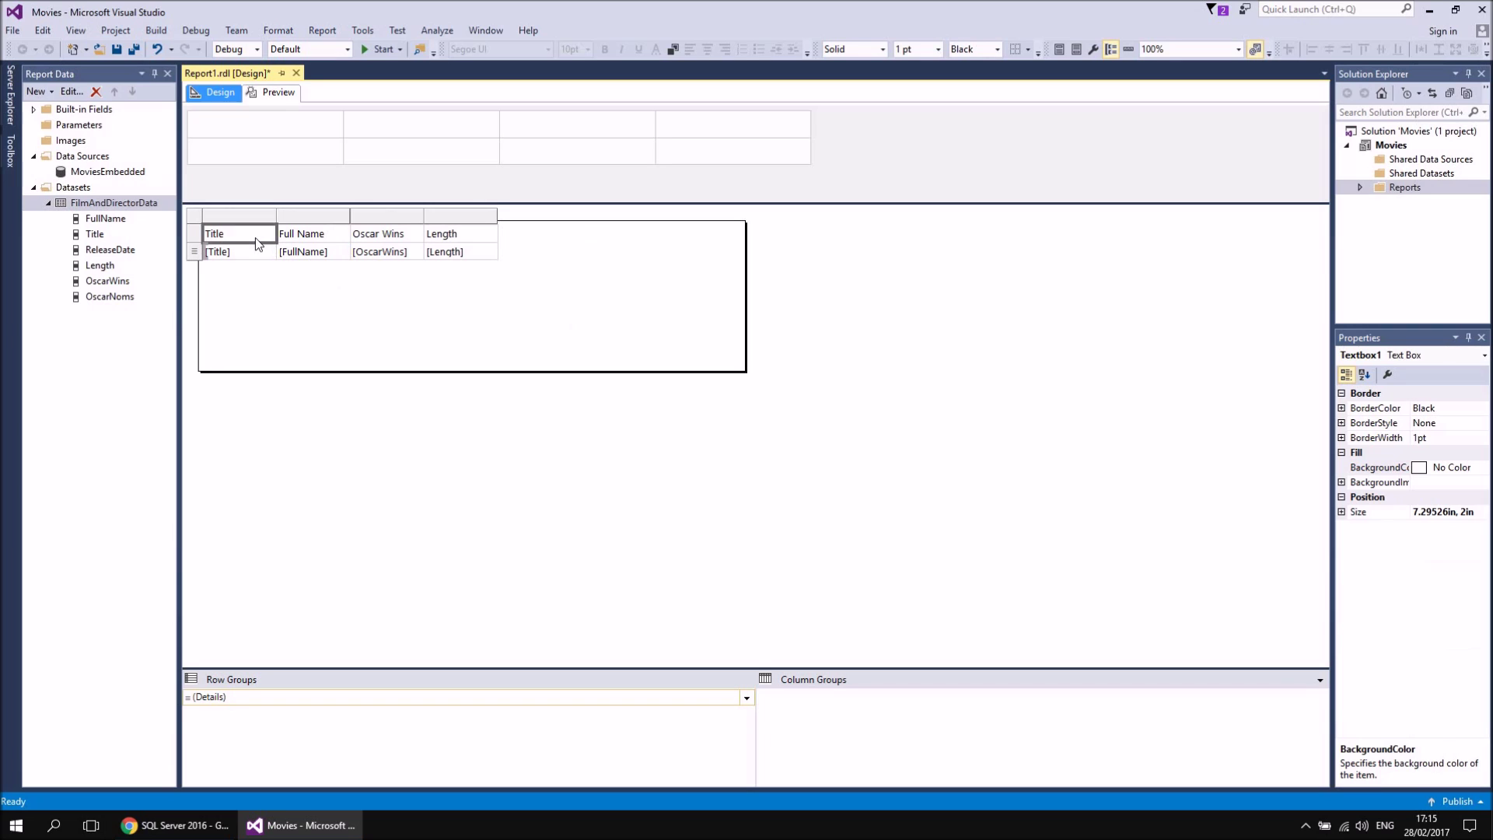
left_click_drag(277, 216, 590, 218)
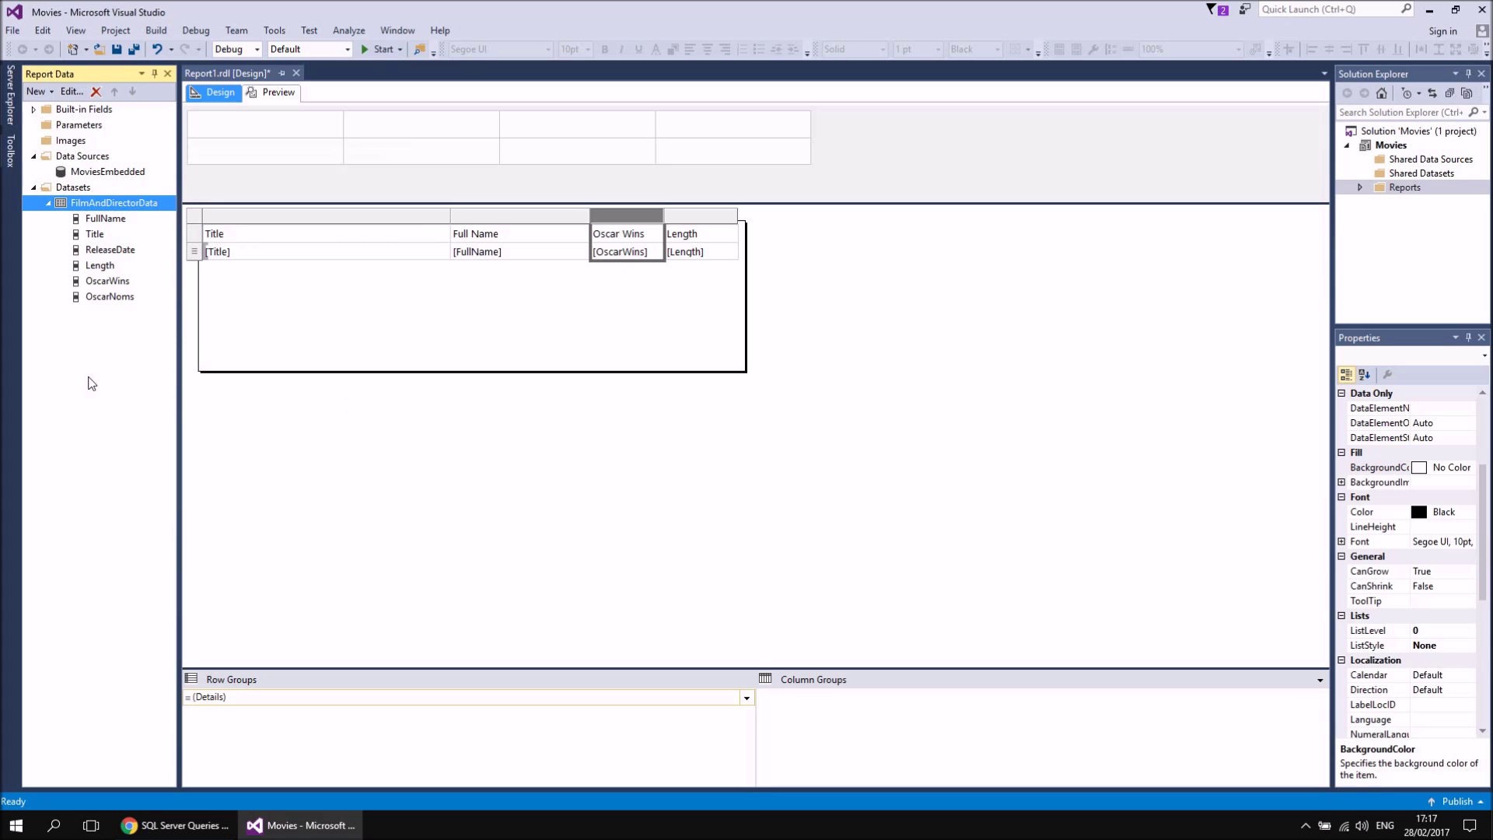
Look over the SQL Server Queries playlist in Chrome, return to Visual Studio and preview the report with the widened columns.
left_click(185, 836)
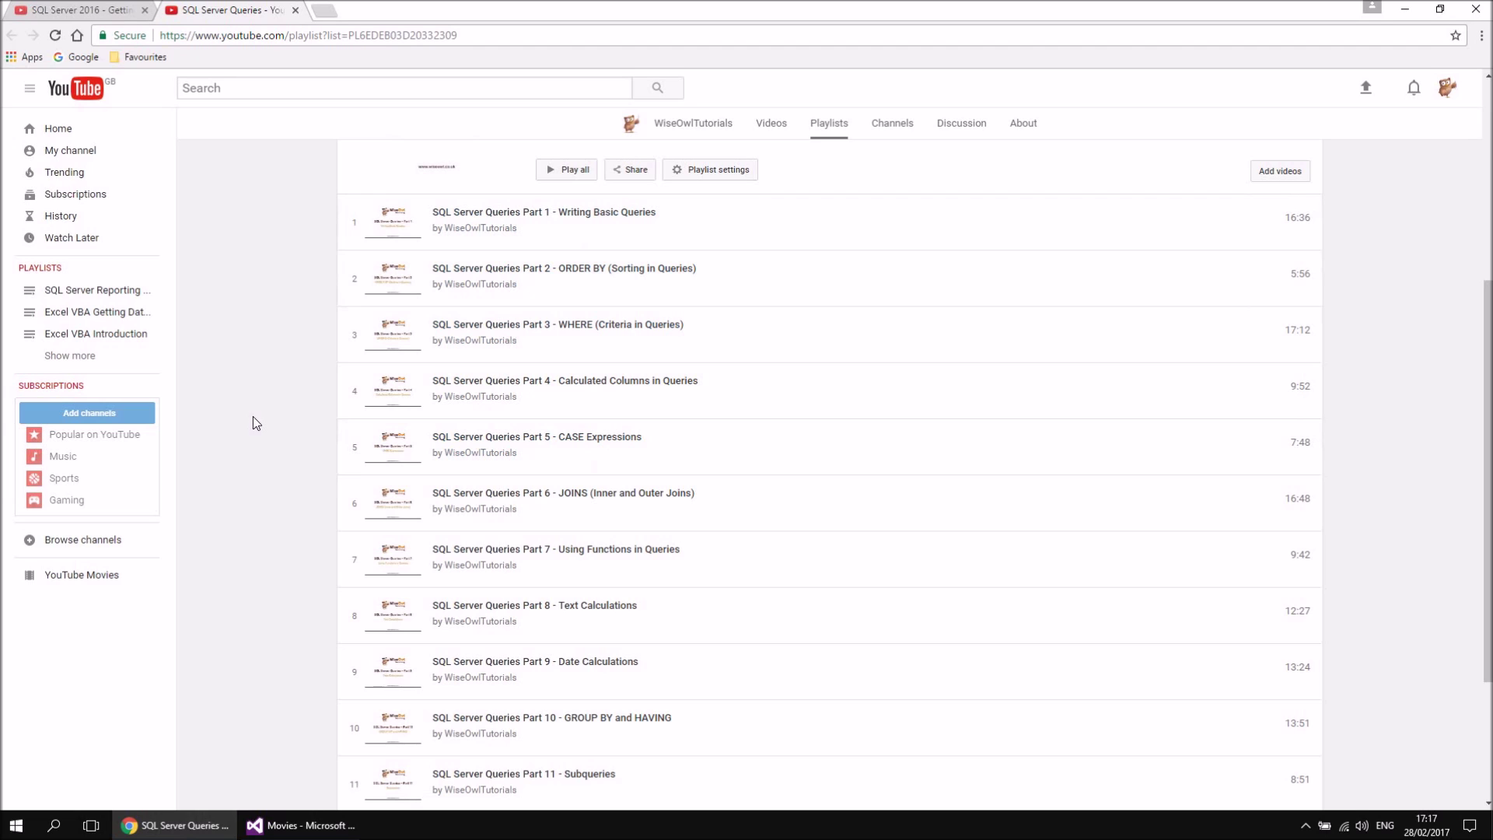
left_click(315, 826)
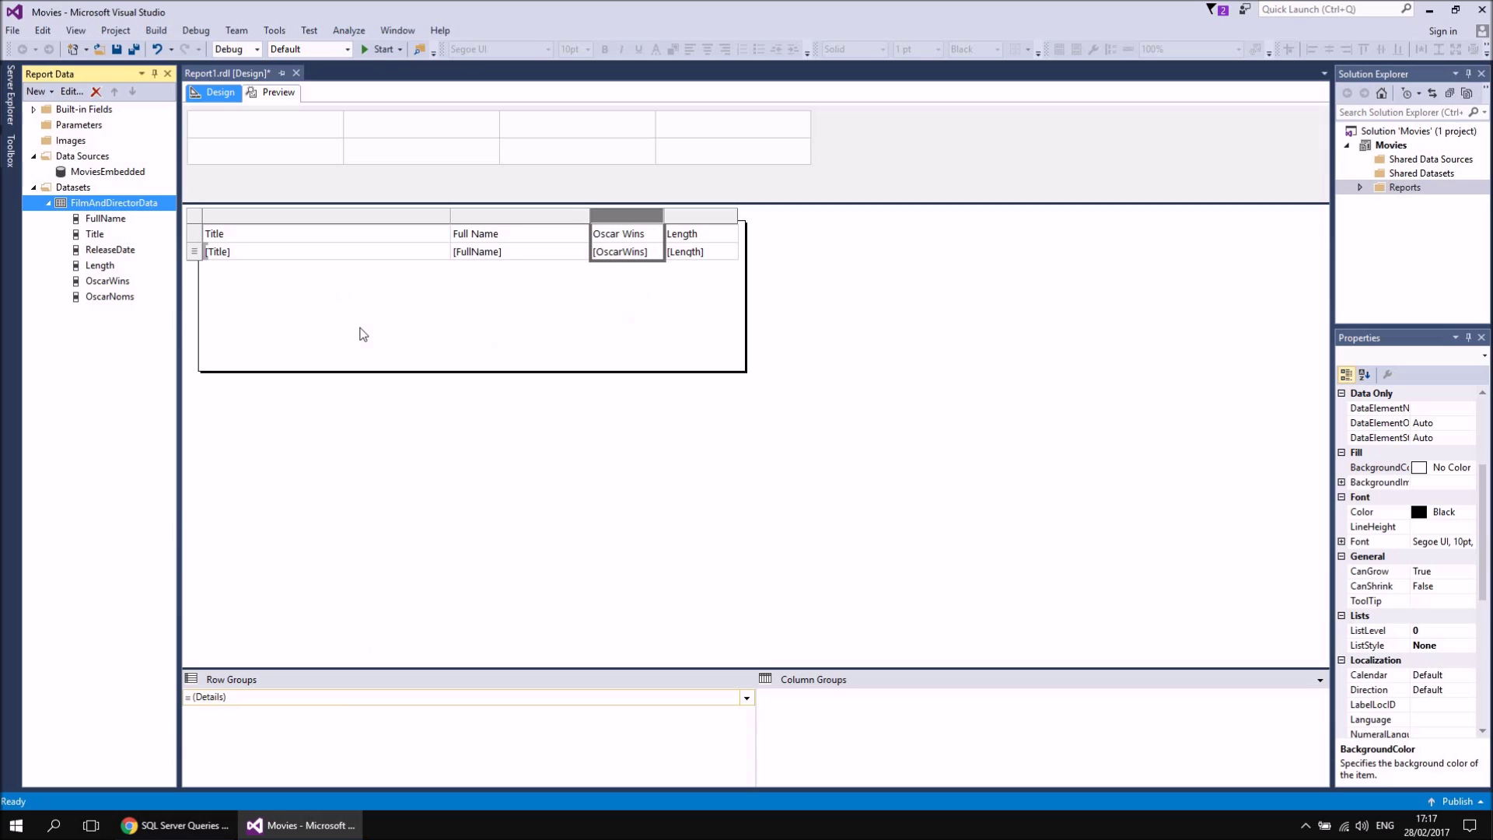
left_click(273, 94)
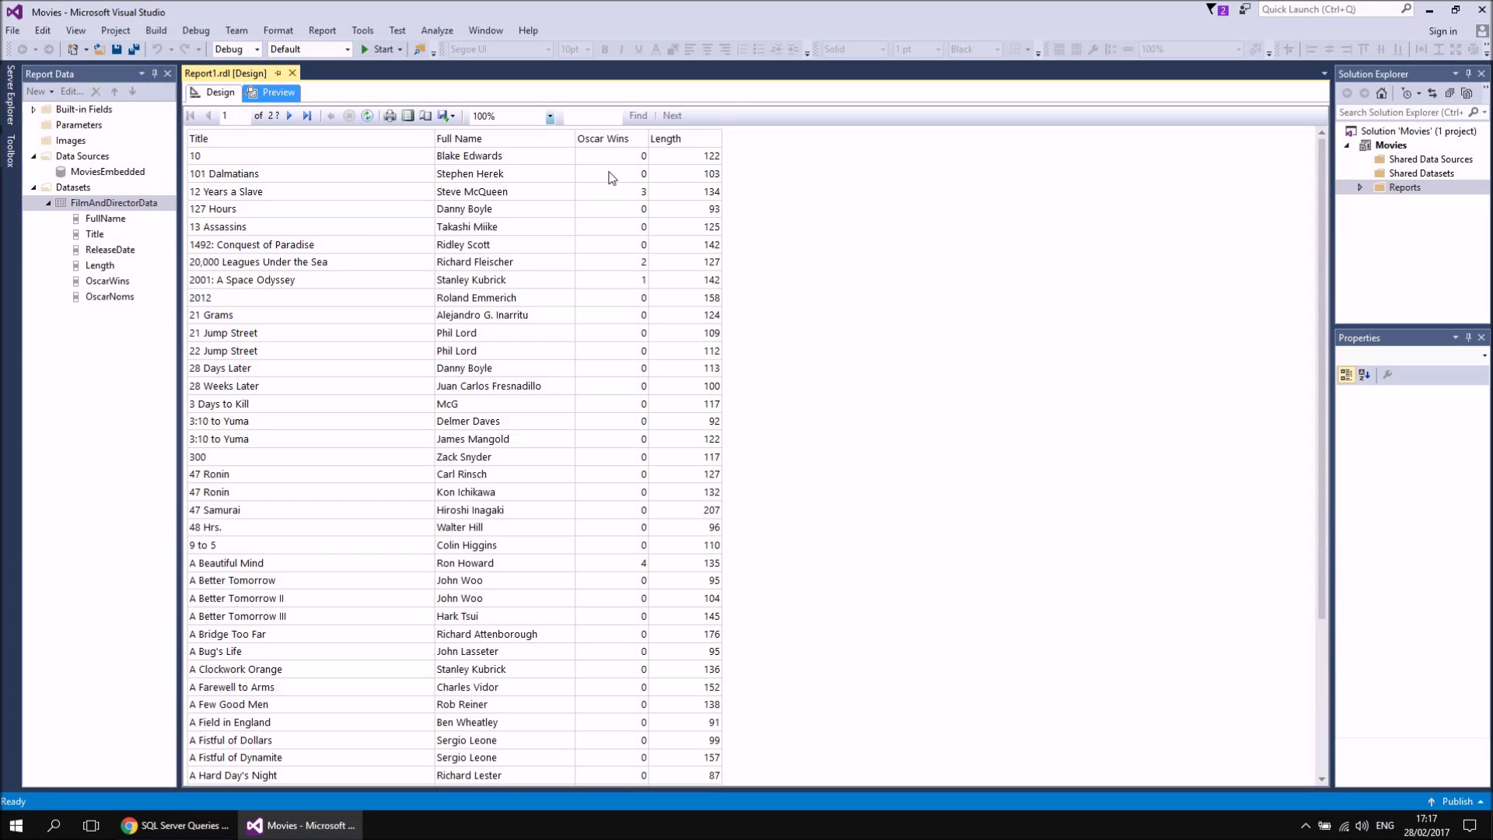
left_click(209, 95)
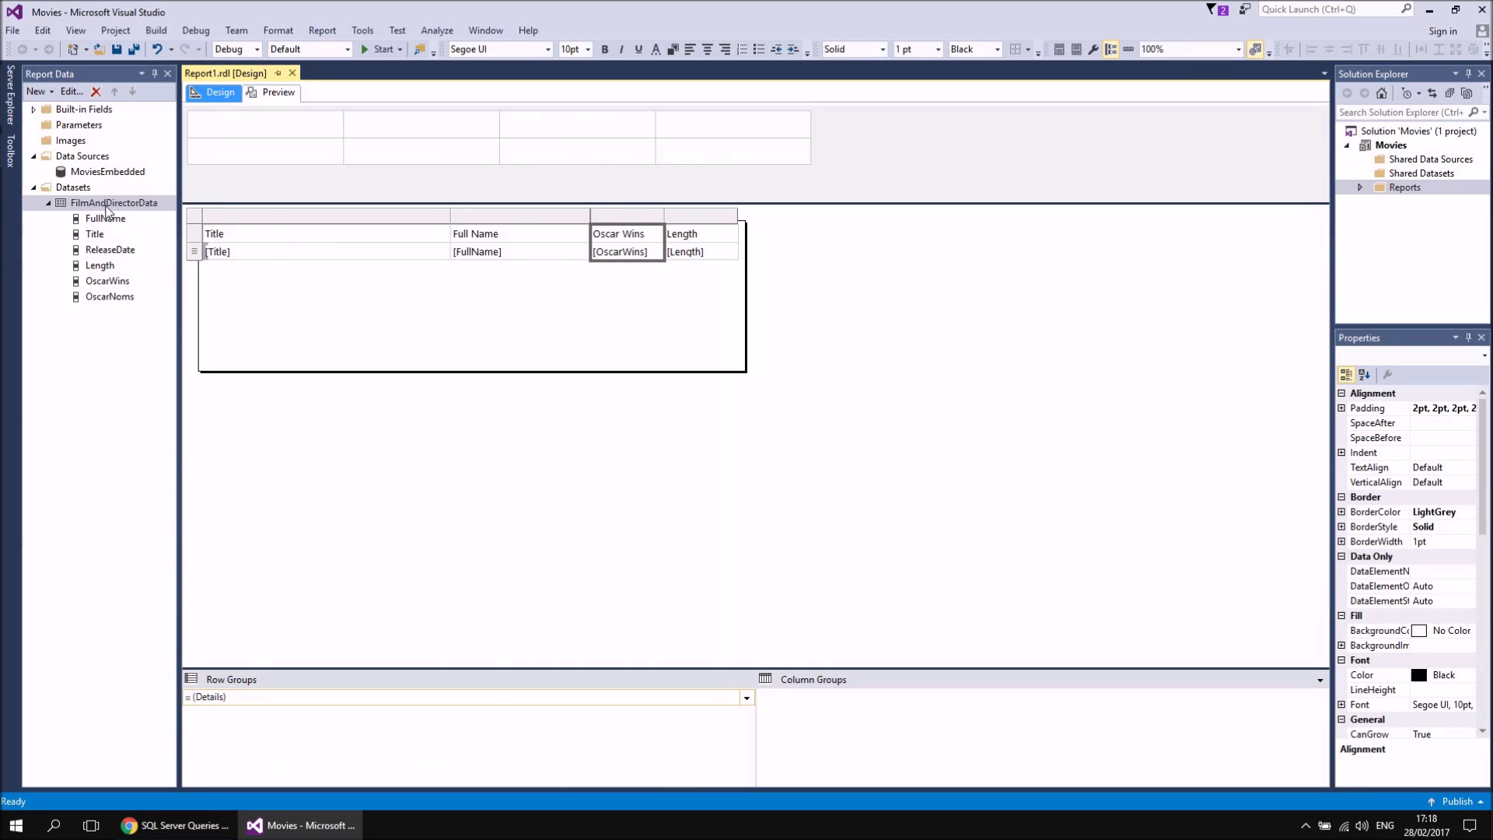
Filter the OscarWins column of the FilmAndDirectorData query to >= 1, review the WHERE clause and accept the query.
right_click(106, 206)
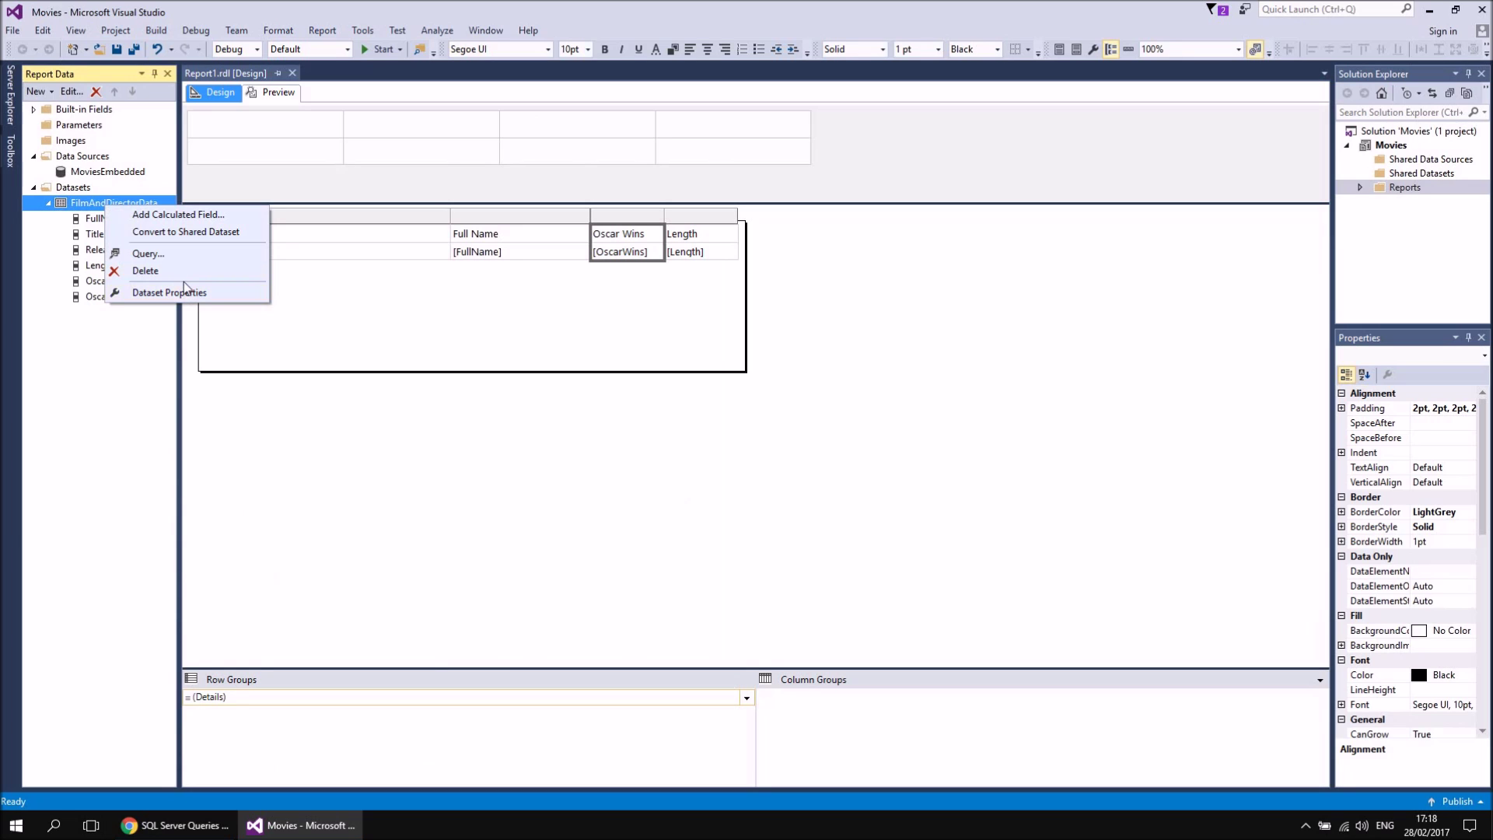
left_click(143, 254)
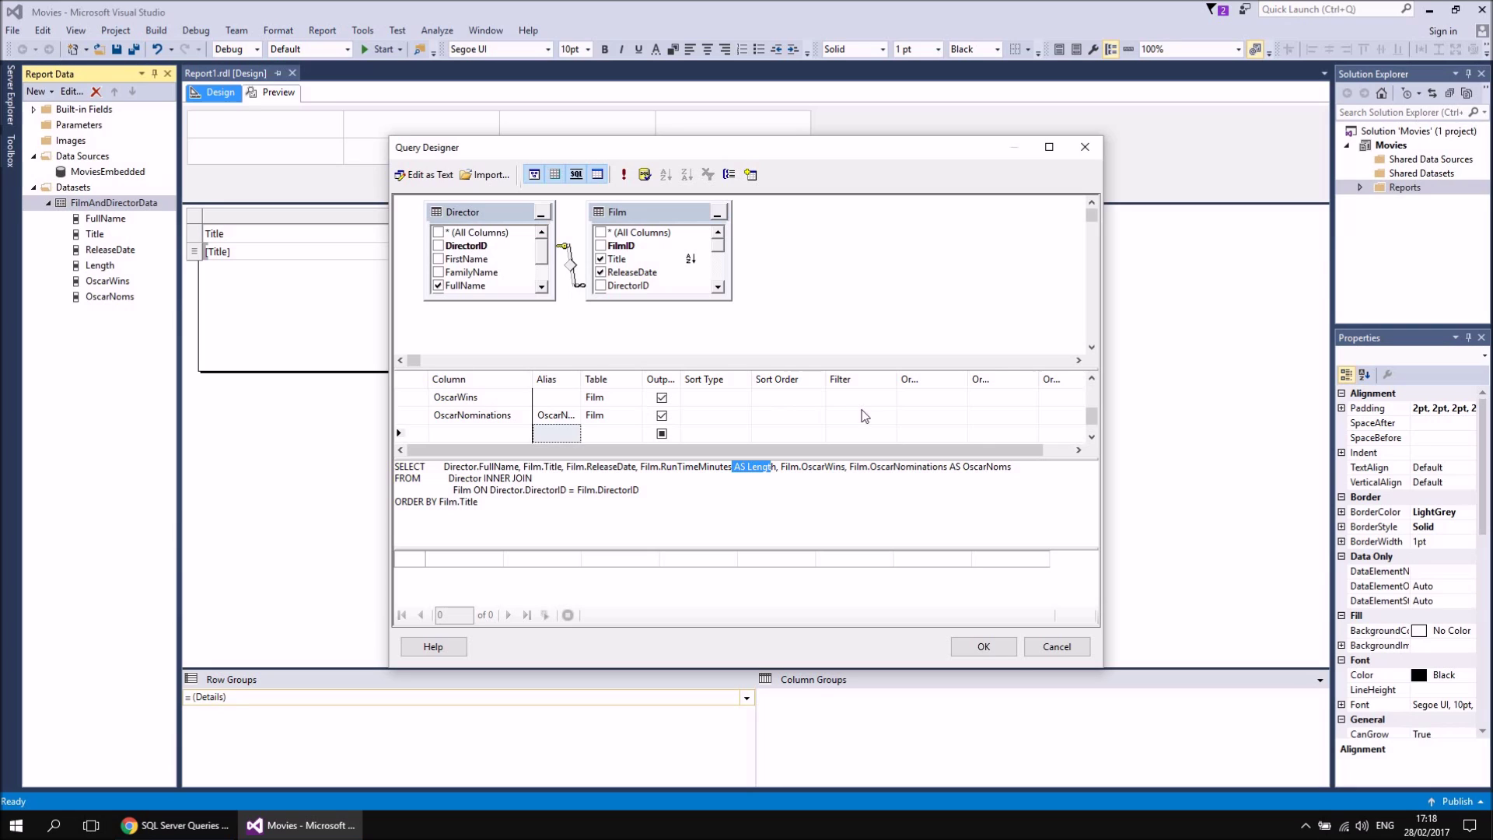
left_click(490, 404)
left_click(789, 404)
left_click(854, 395)
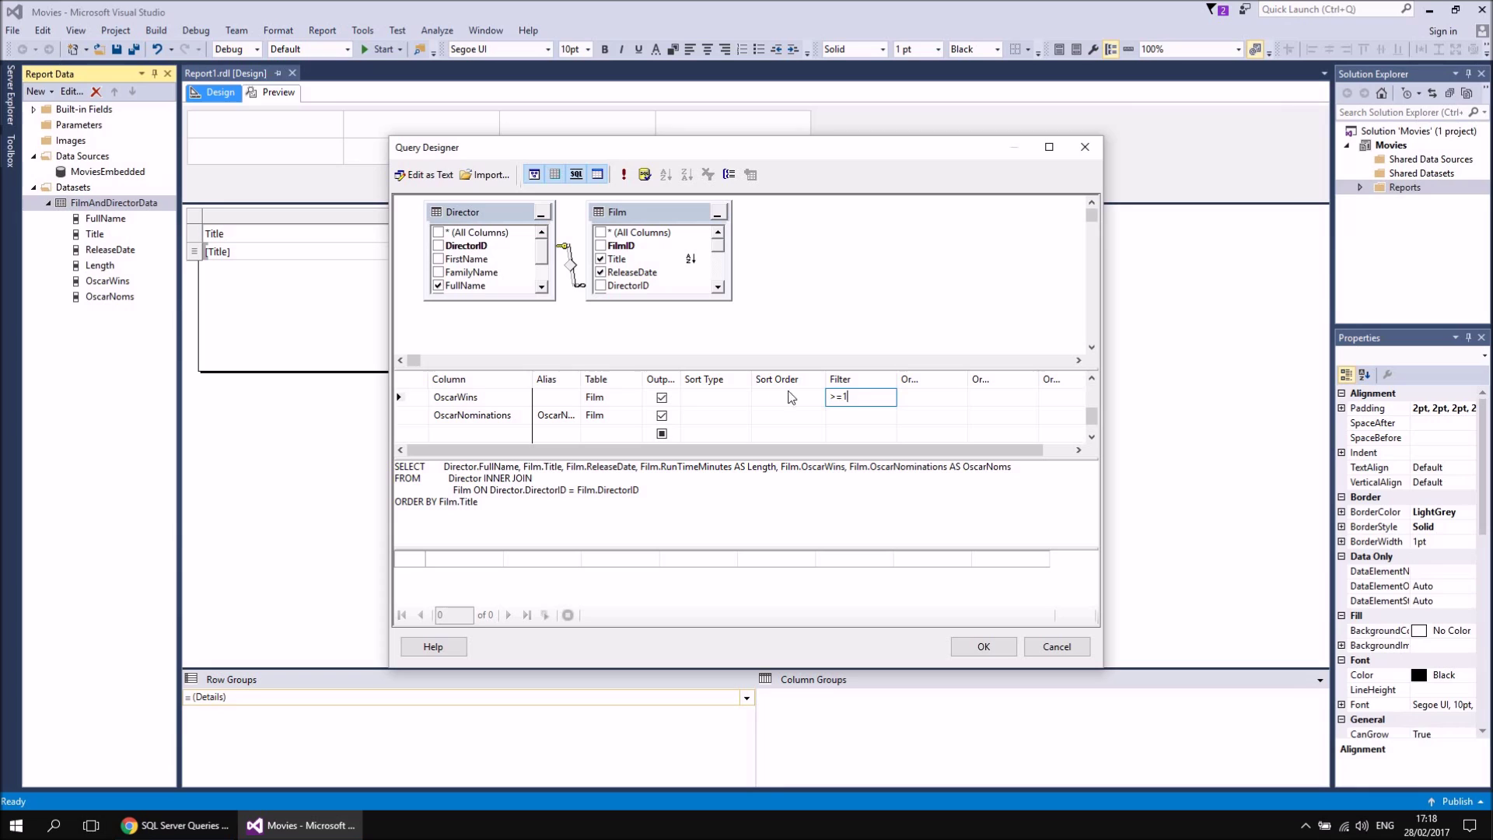
left_click(845, 421)
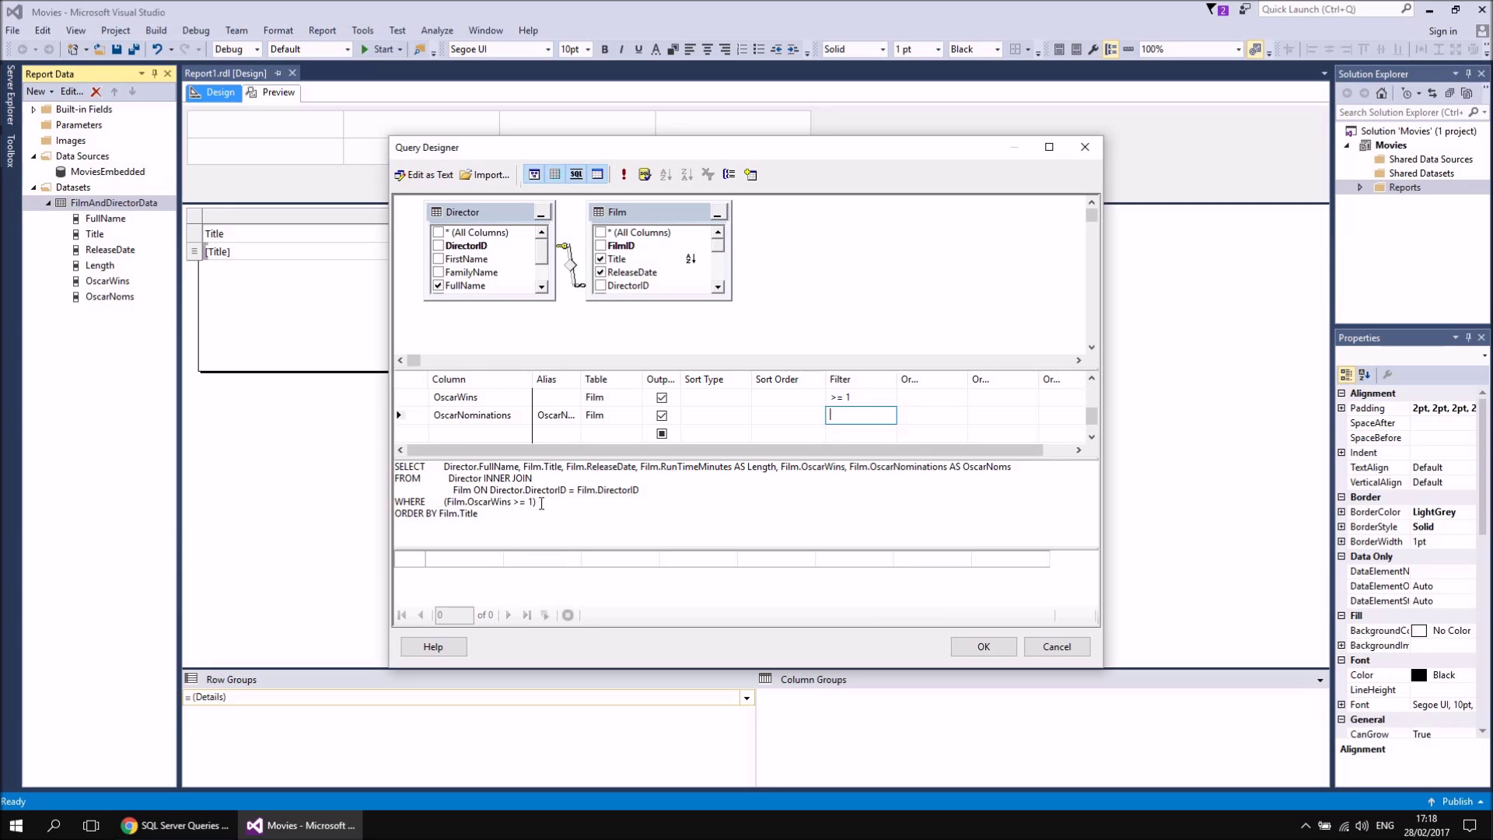
left_click_drag(542, 503, 391, 503)
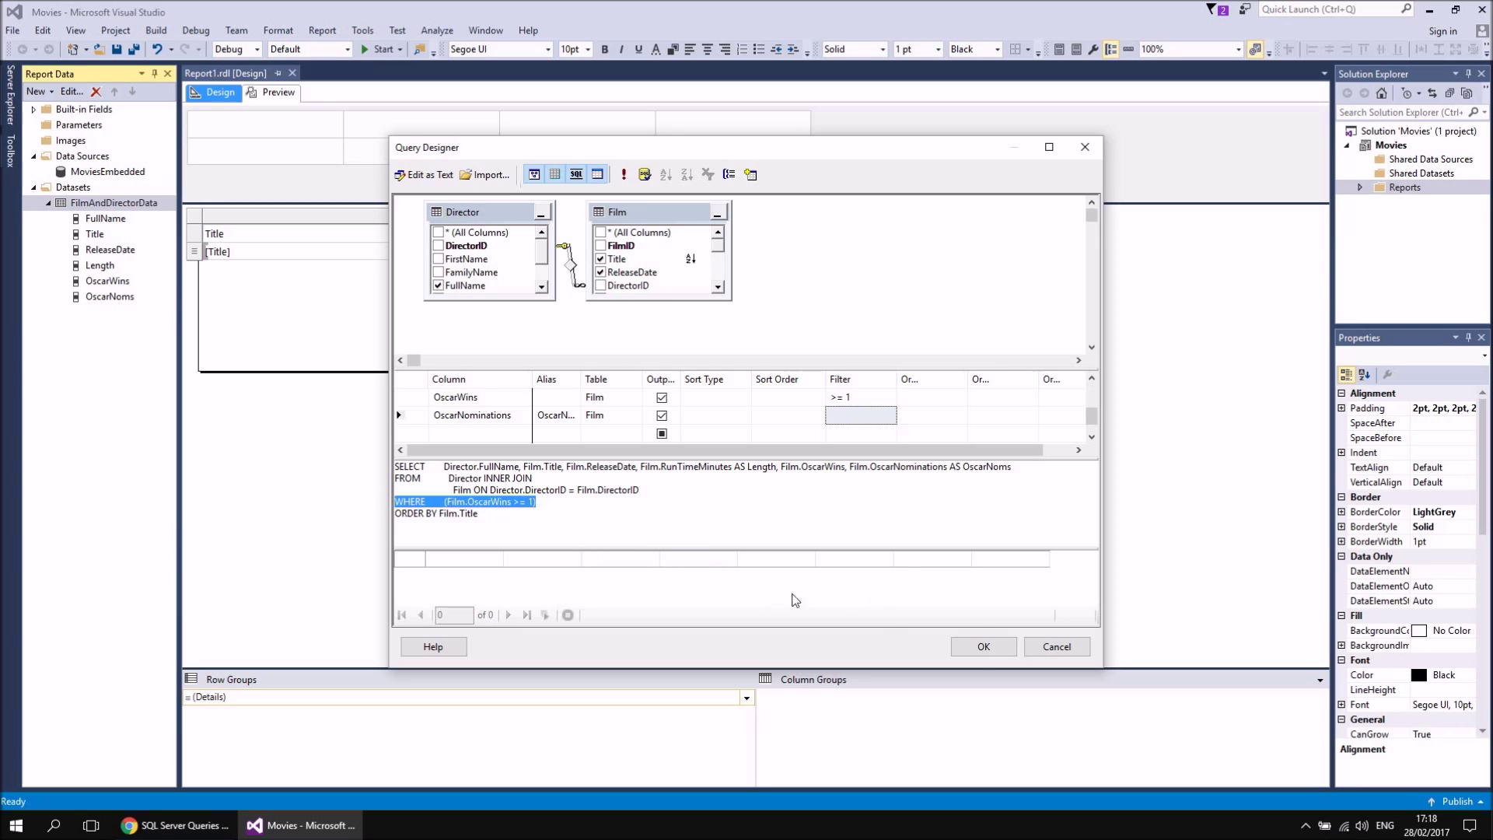
left_click(982, 650)
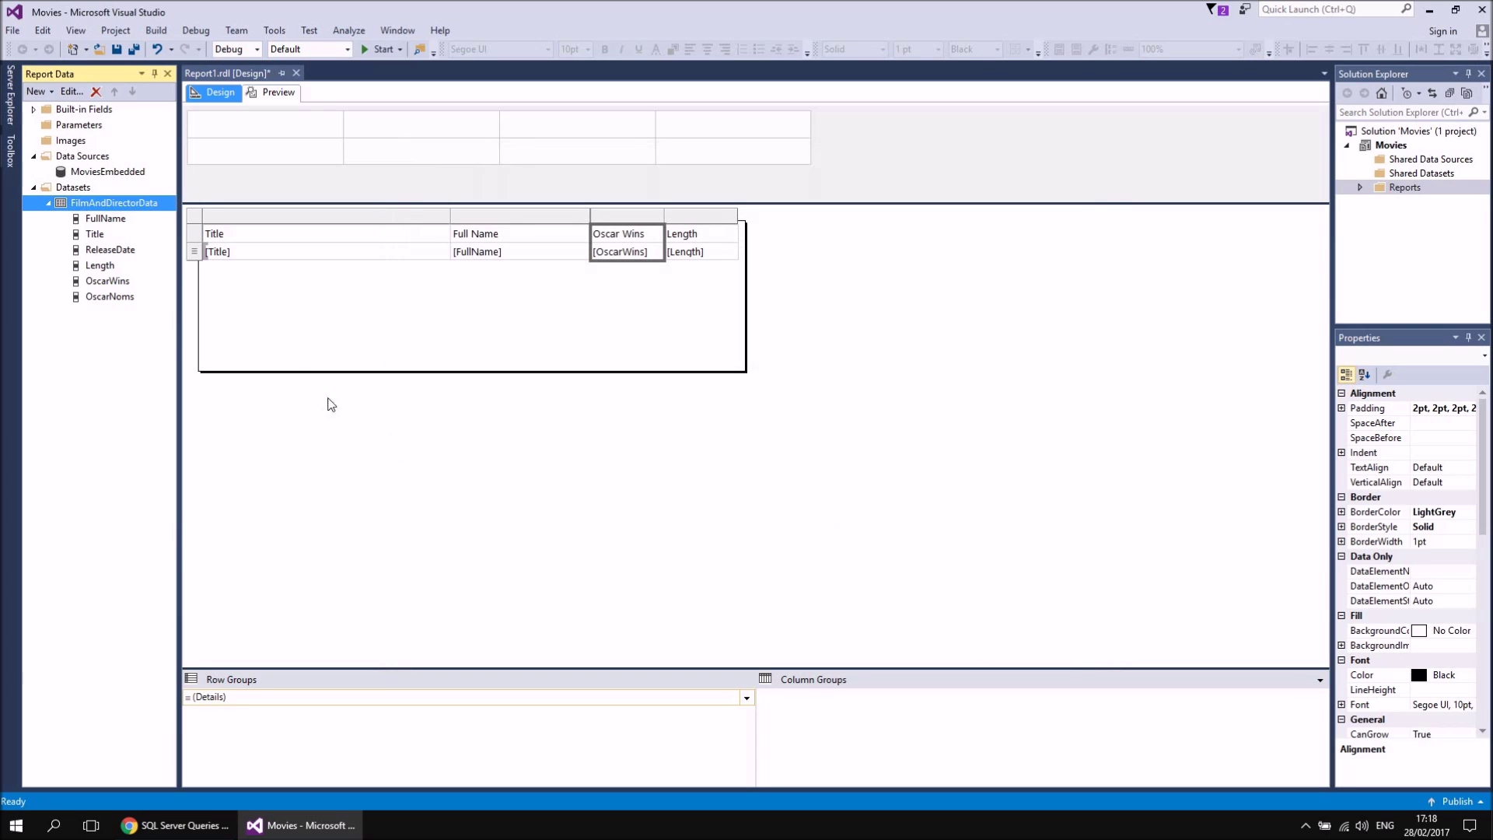
Check the films with at least one Oscar win in the report preview and return to the design.
left_click(271, 95)
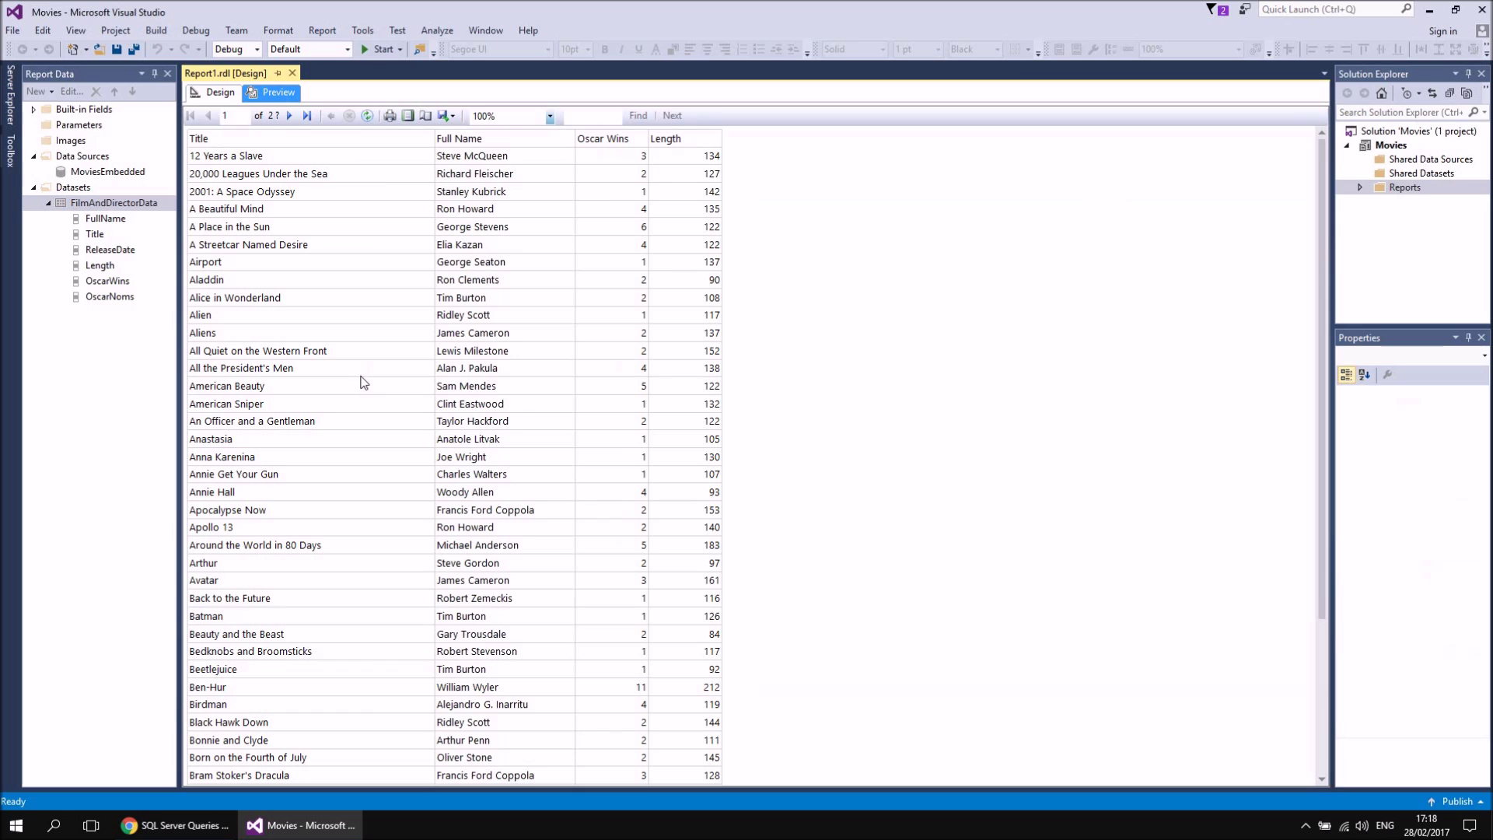
left_click(220, 95)
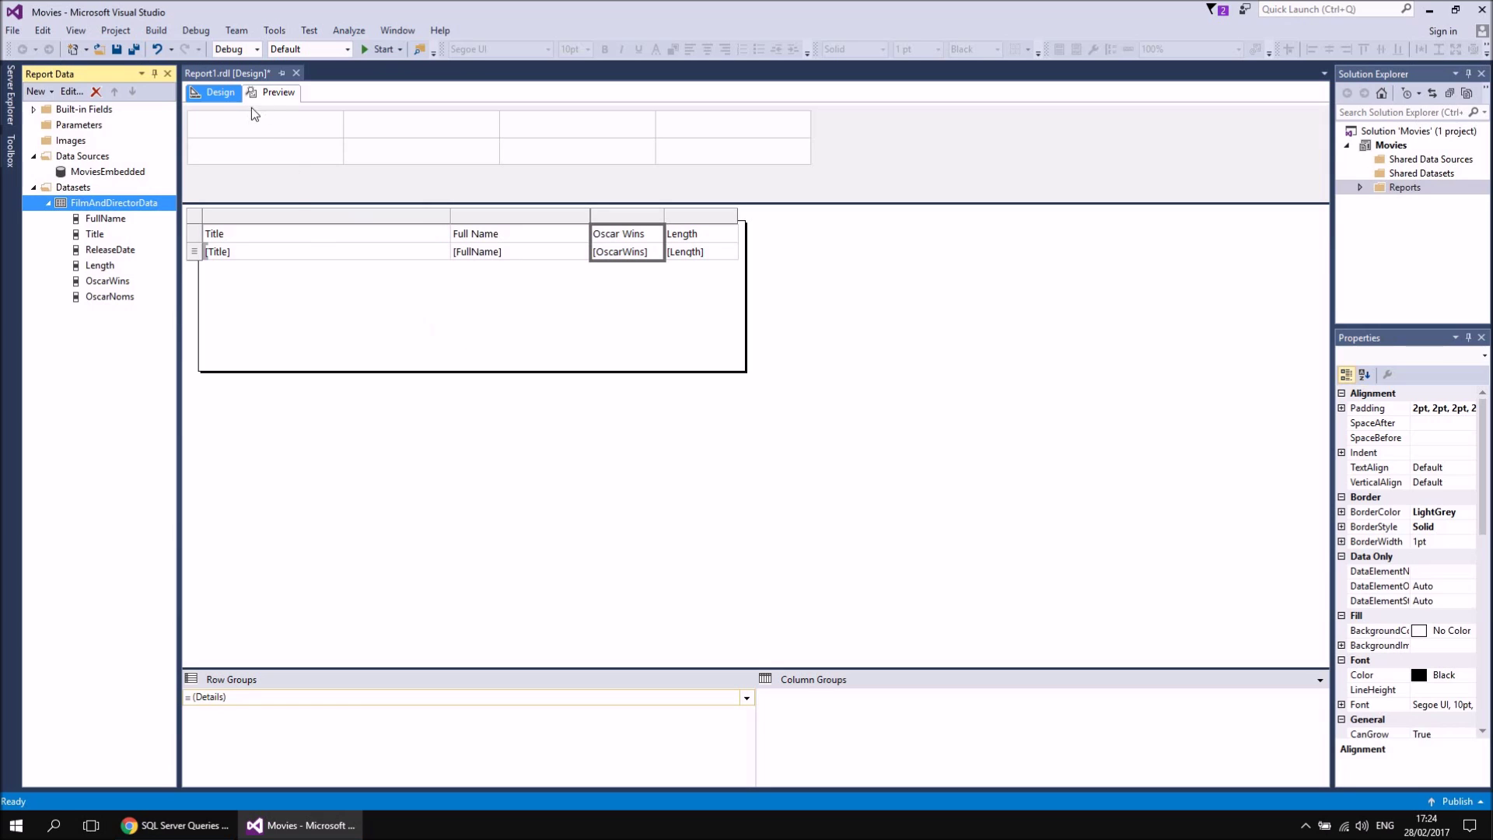
left_click(277, 93)
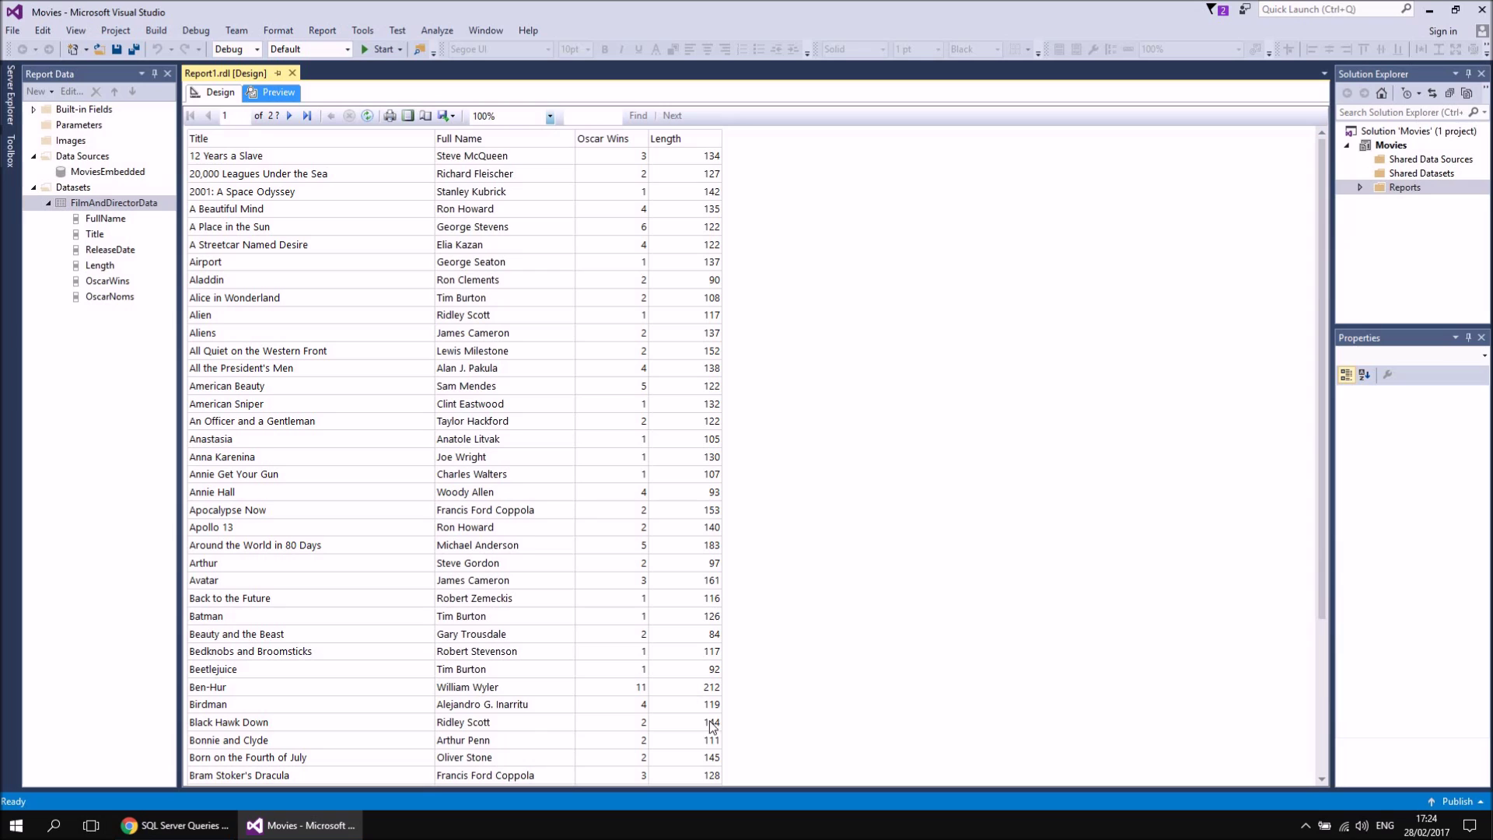
left_click(219, 92)
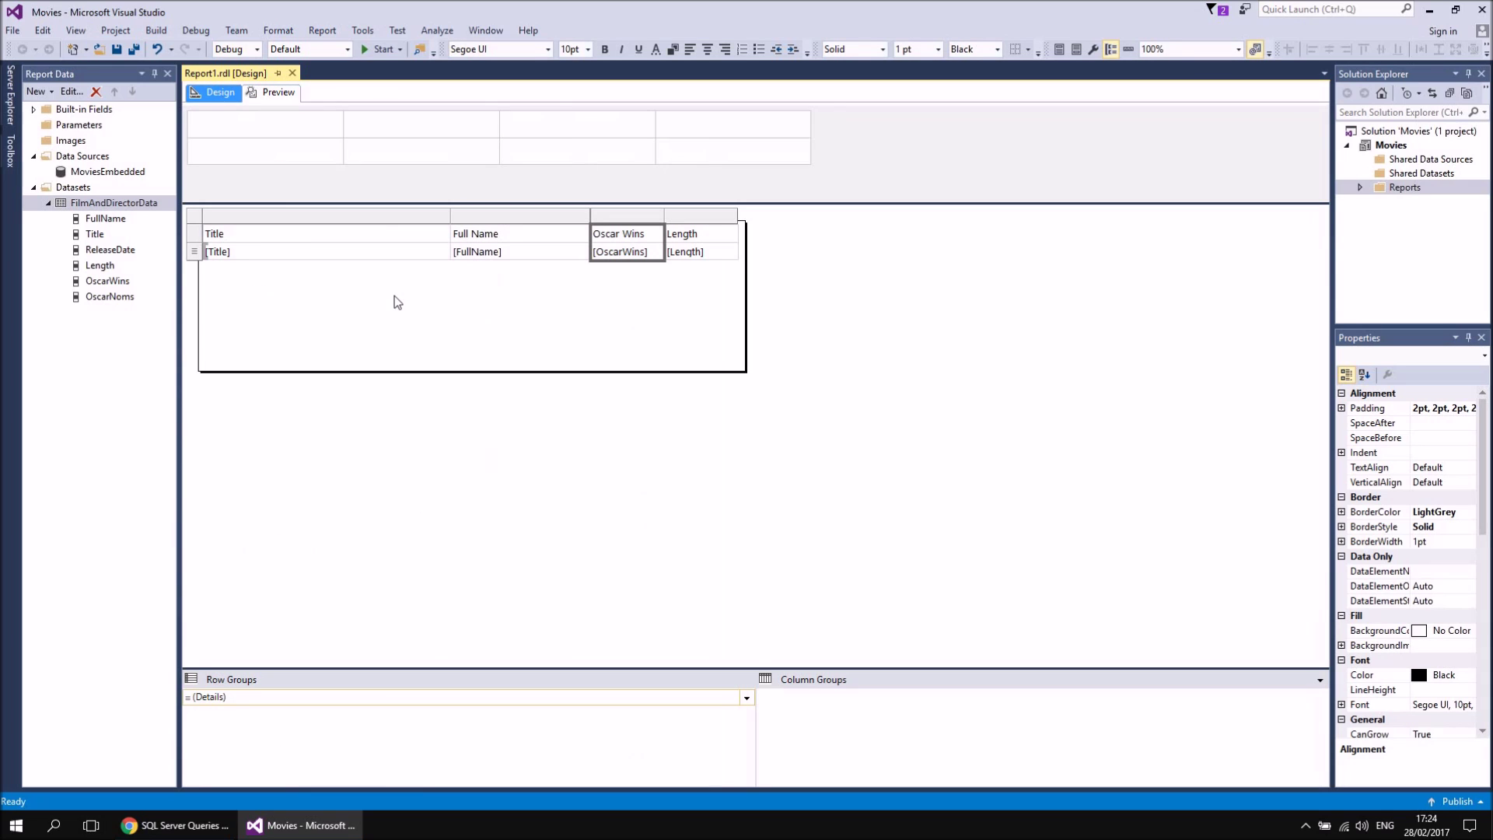
Reopen the FilmAndDirectorData query and add the filter >= 180 to the RunTimeMinutes column.
right_click(93, 204)
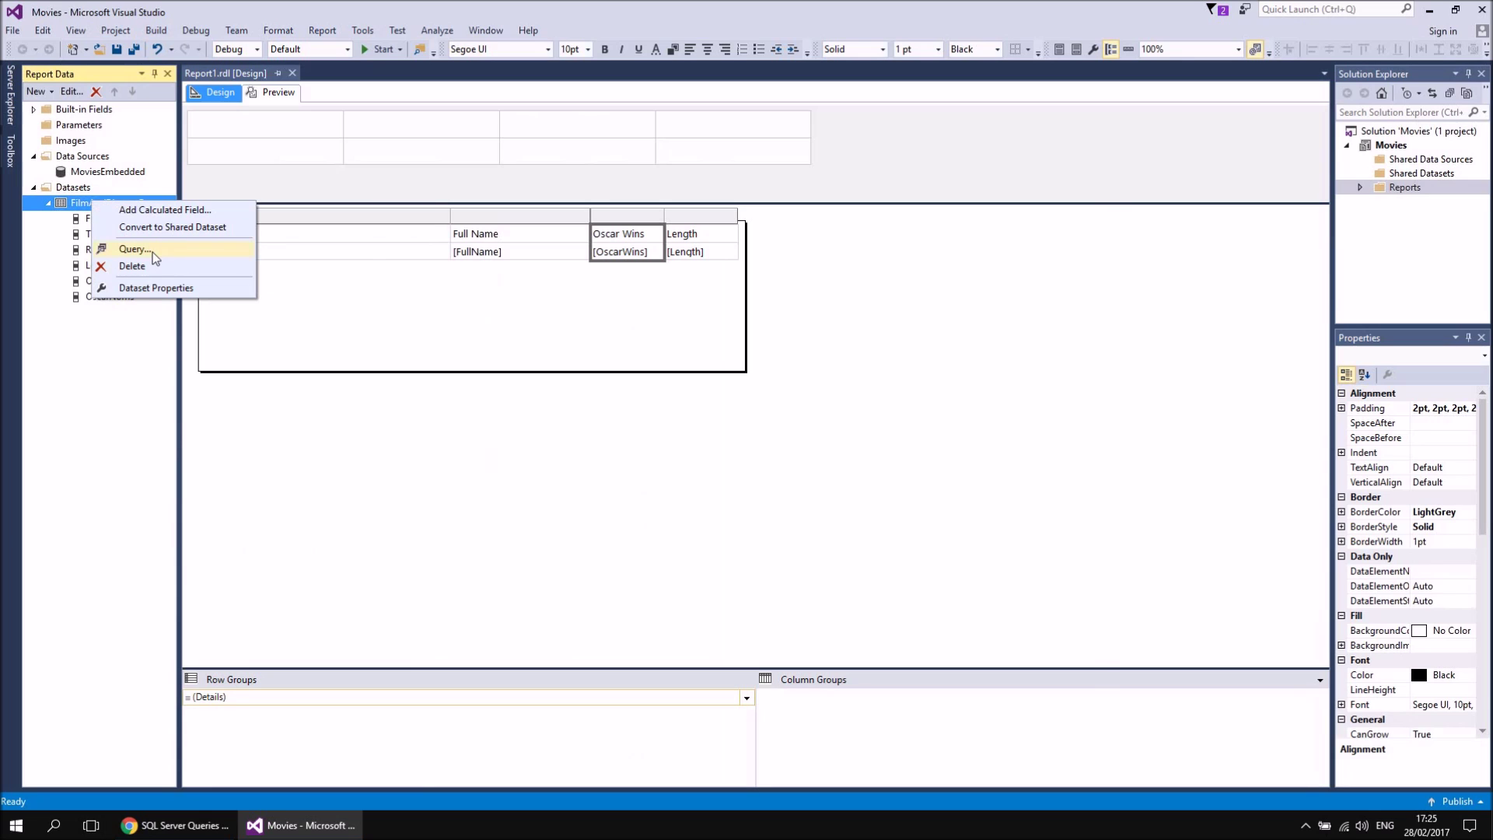
left_click(116, 249)
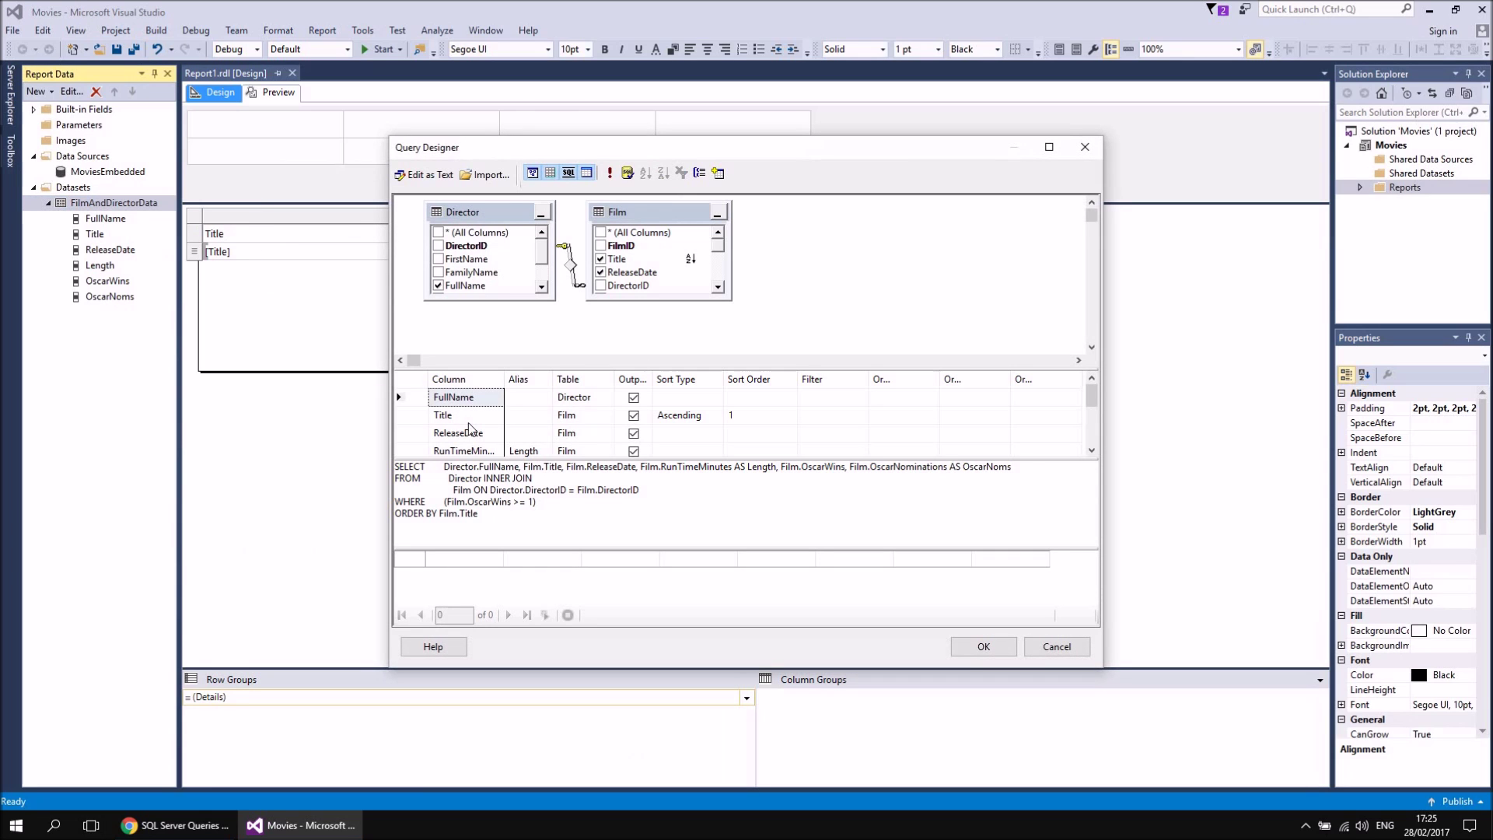
scroll(490, 451, "down", 1)
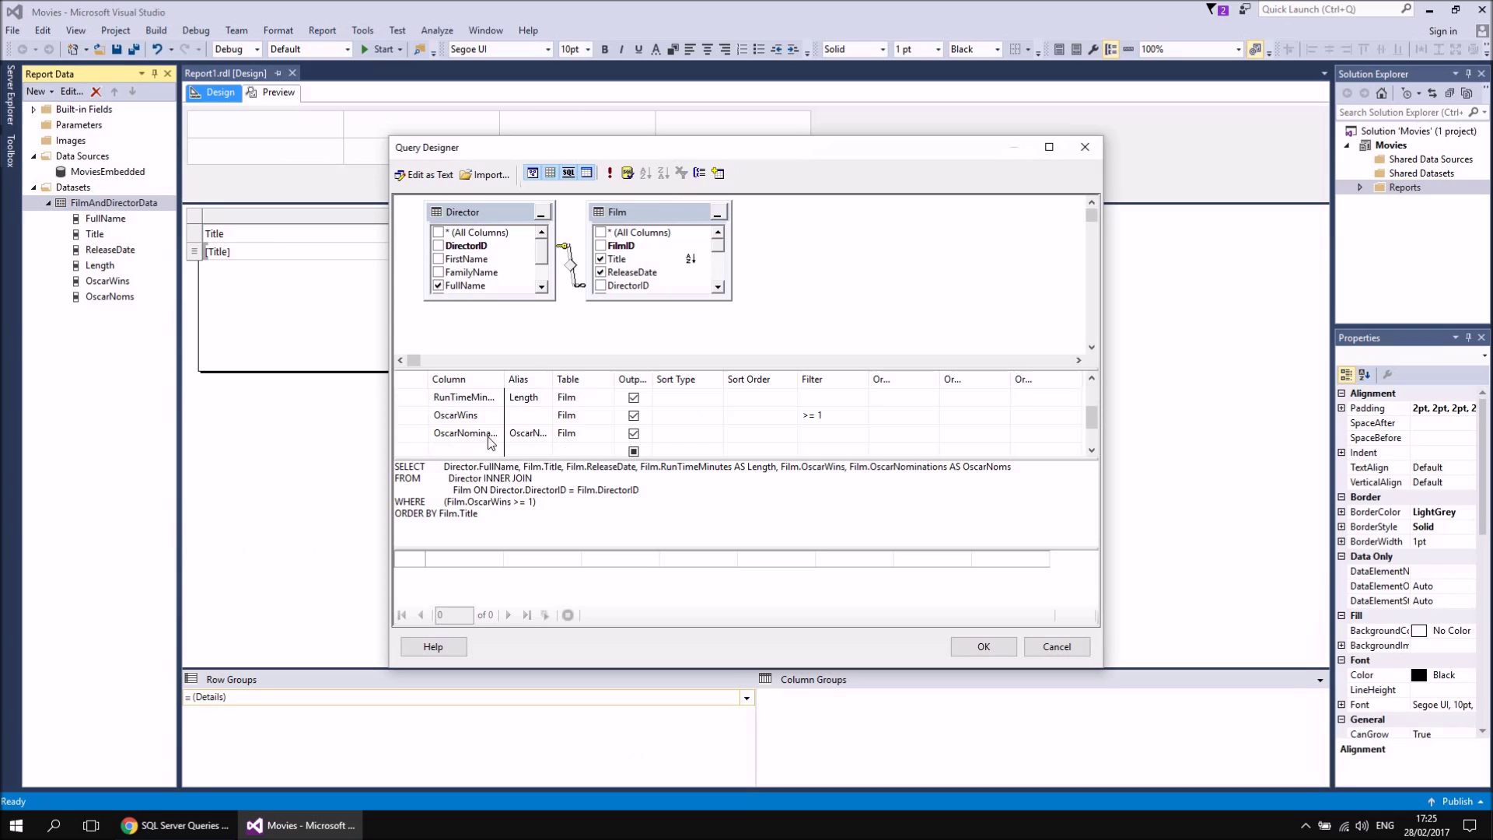
left_click(816, 400)
type(">= 180")
left_click(848, 437)
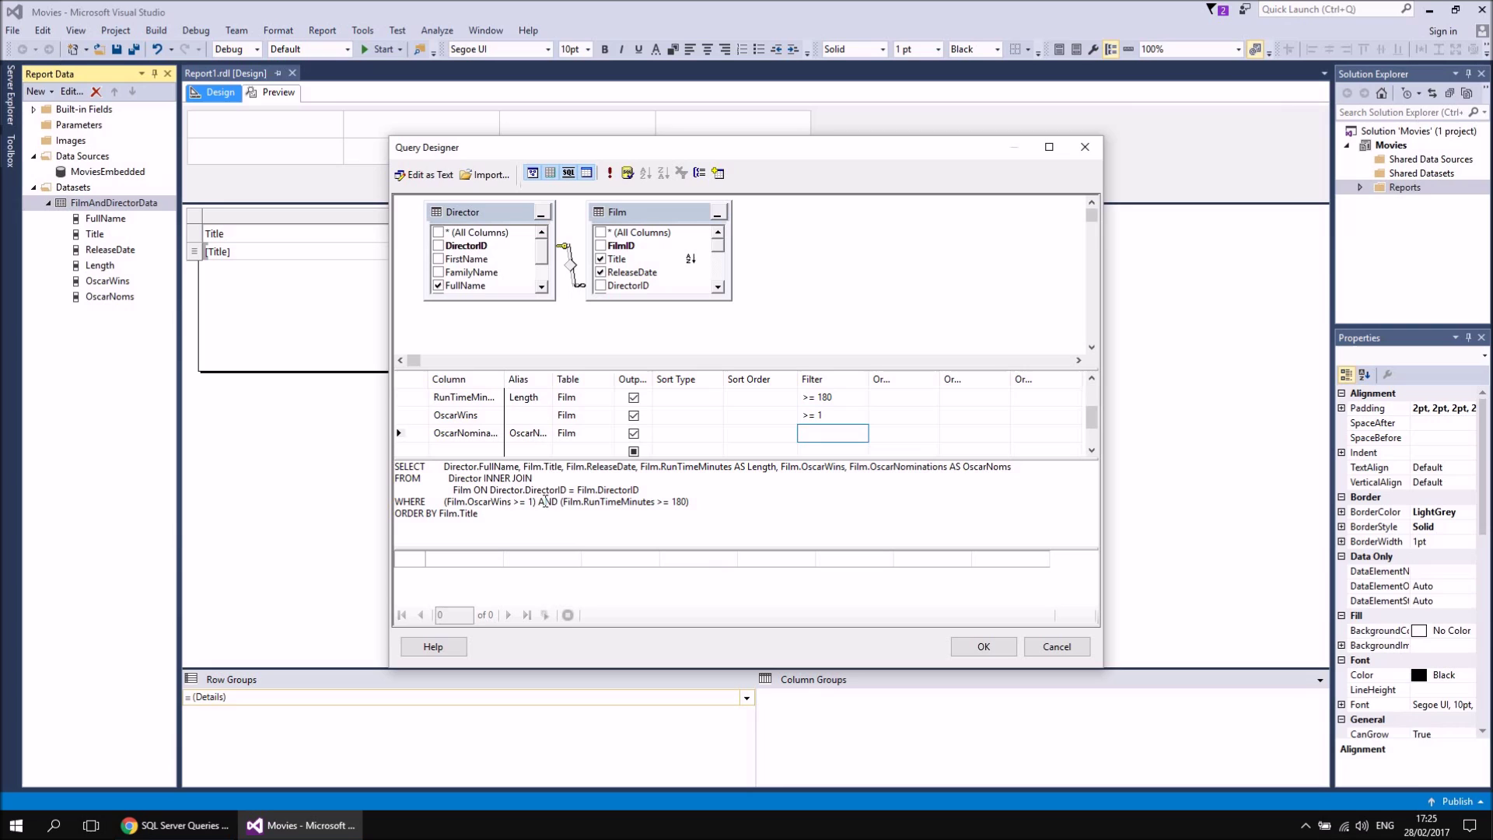
Review the combined OscarWins and RunTimeMinutes criteria in the SQL text and accept the query.
double_click(547, 502)
left_click_drag(442, 500, 696, 505)
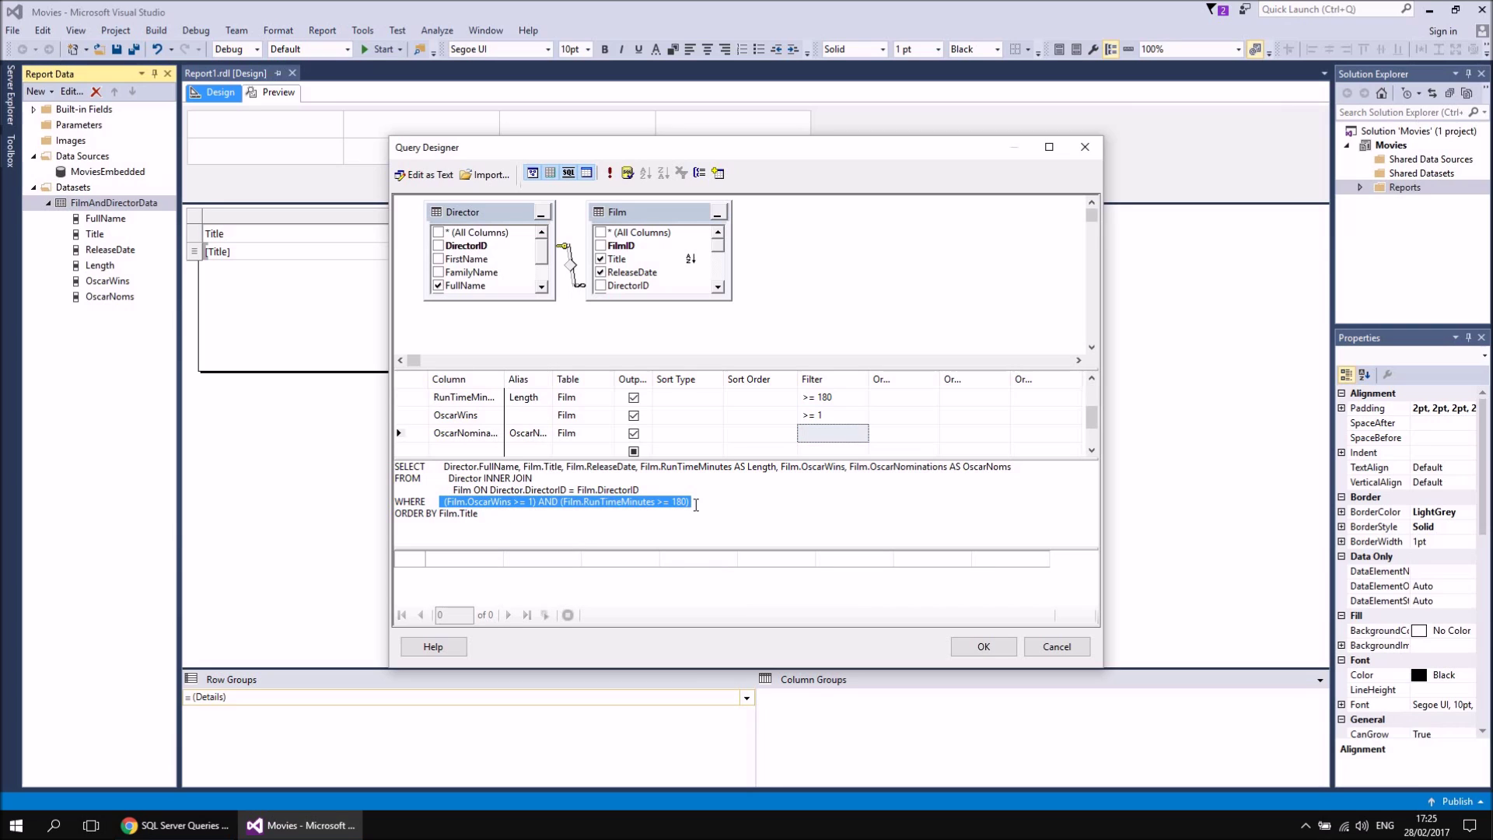
left_click(517, 531)
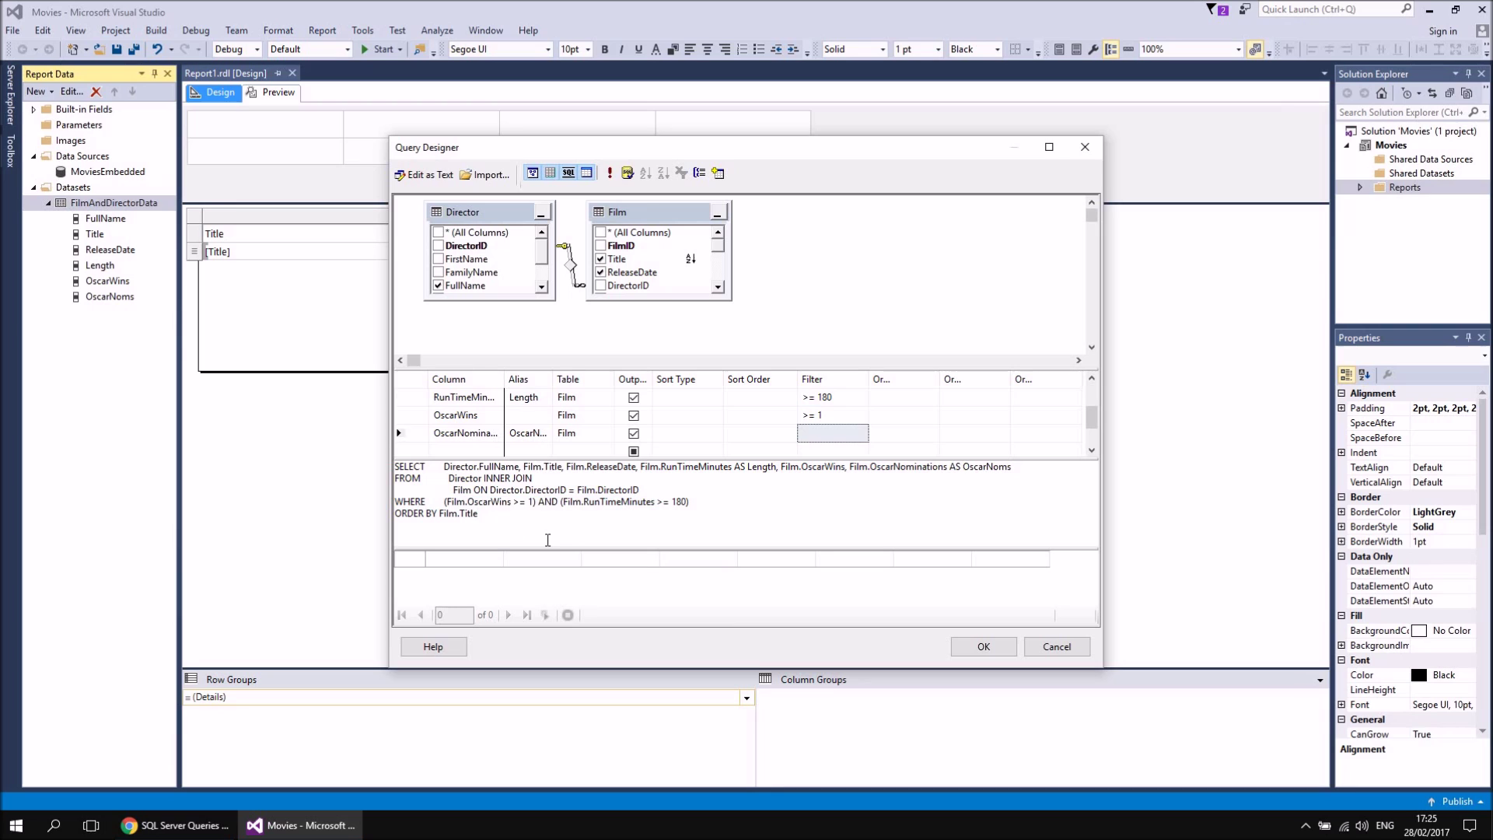
left_click(984, 647)
Check the filtered films in the report preview, and review the FilmAndDirectorData query text in its dataset properties.
left_click(279, 92)
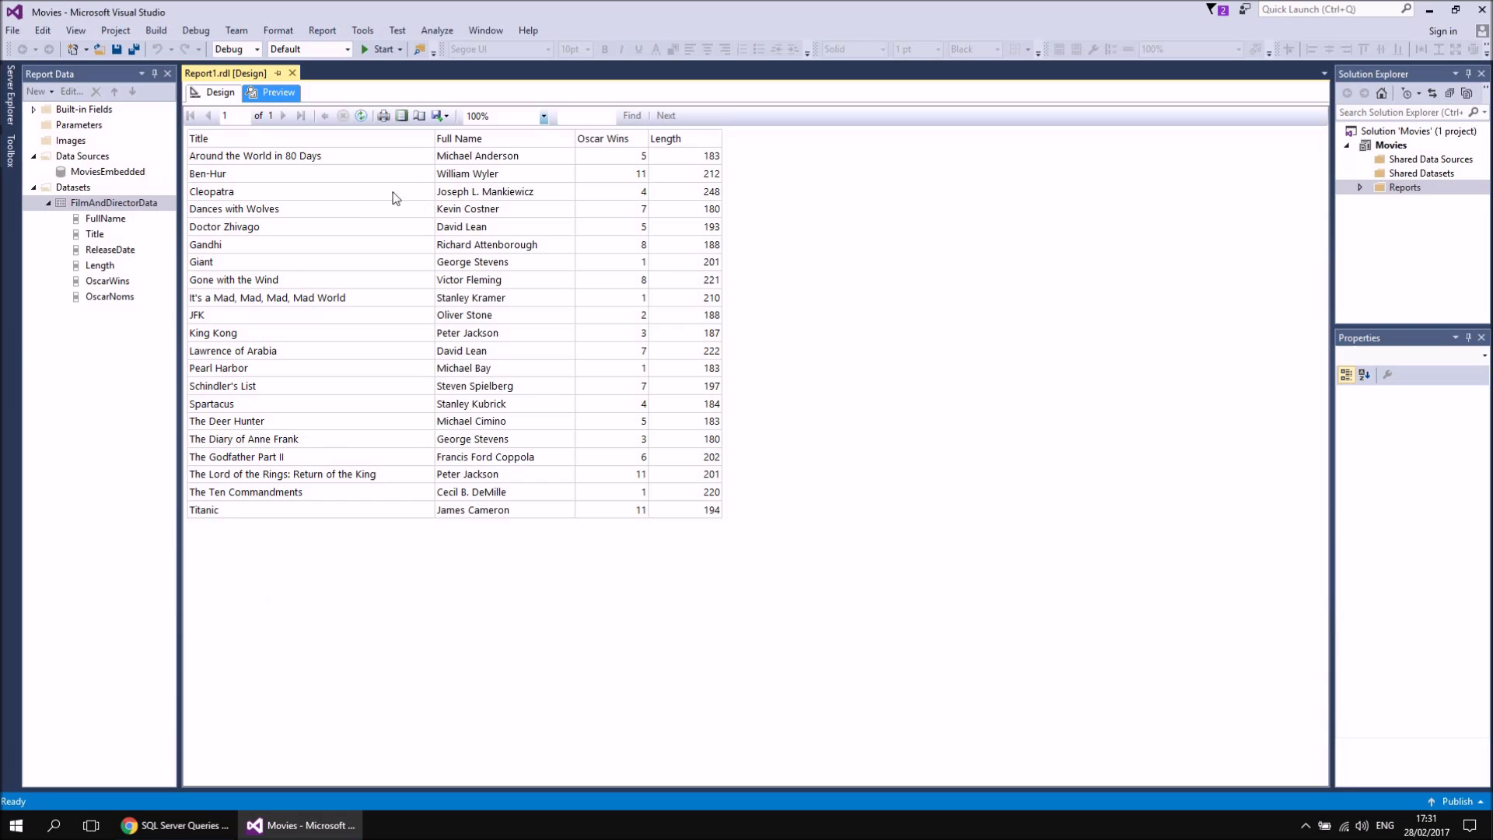
left_click(220, 93)
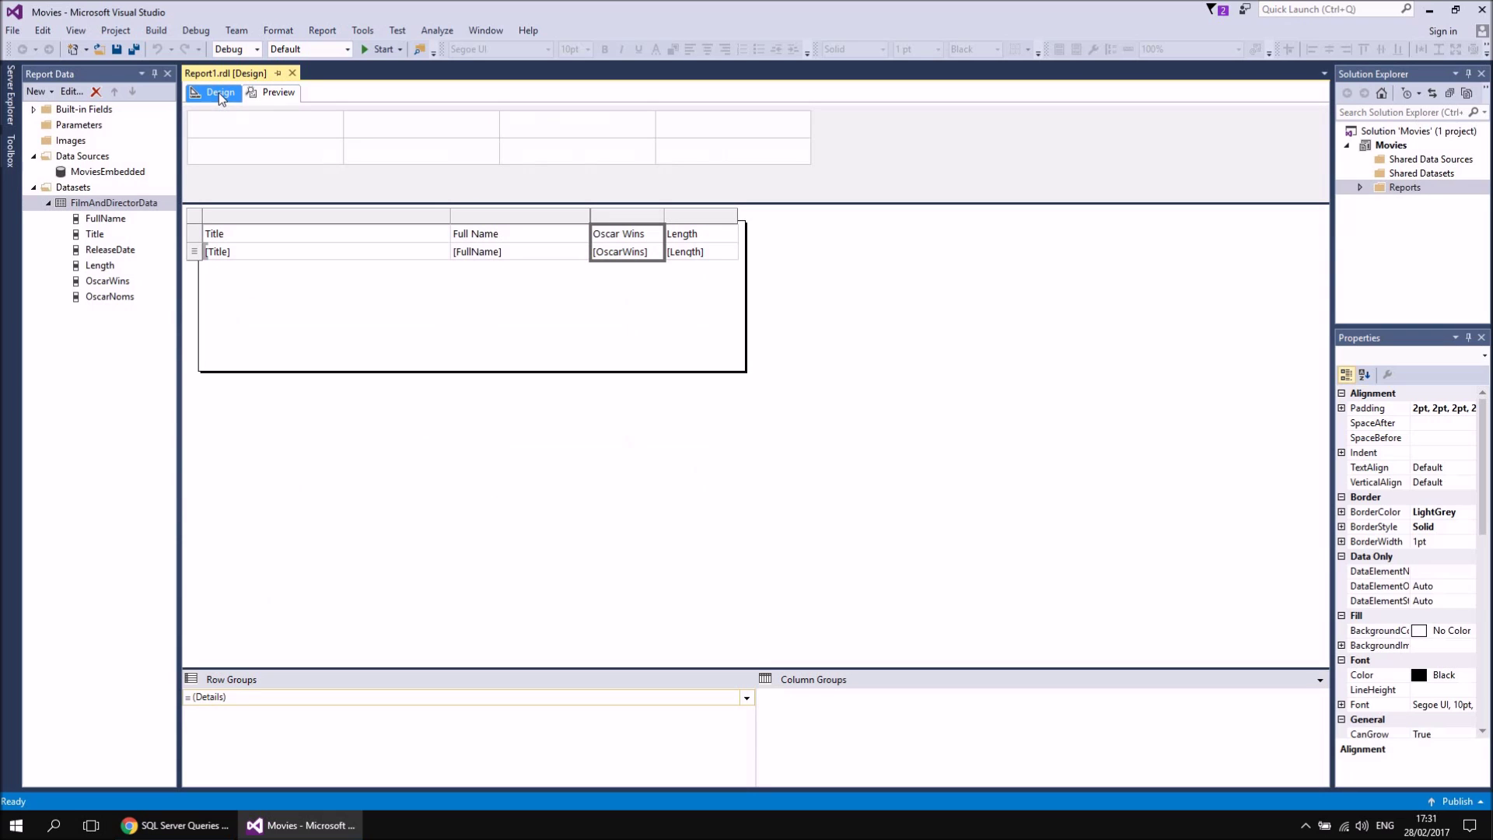
right_click(113, 205)
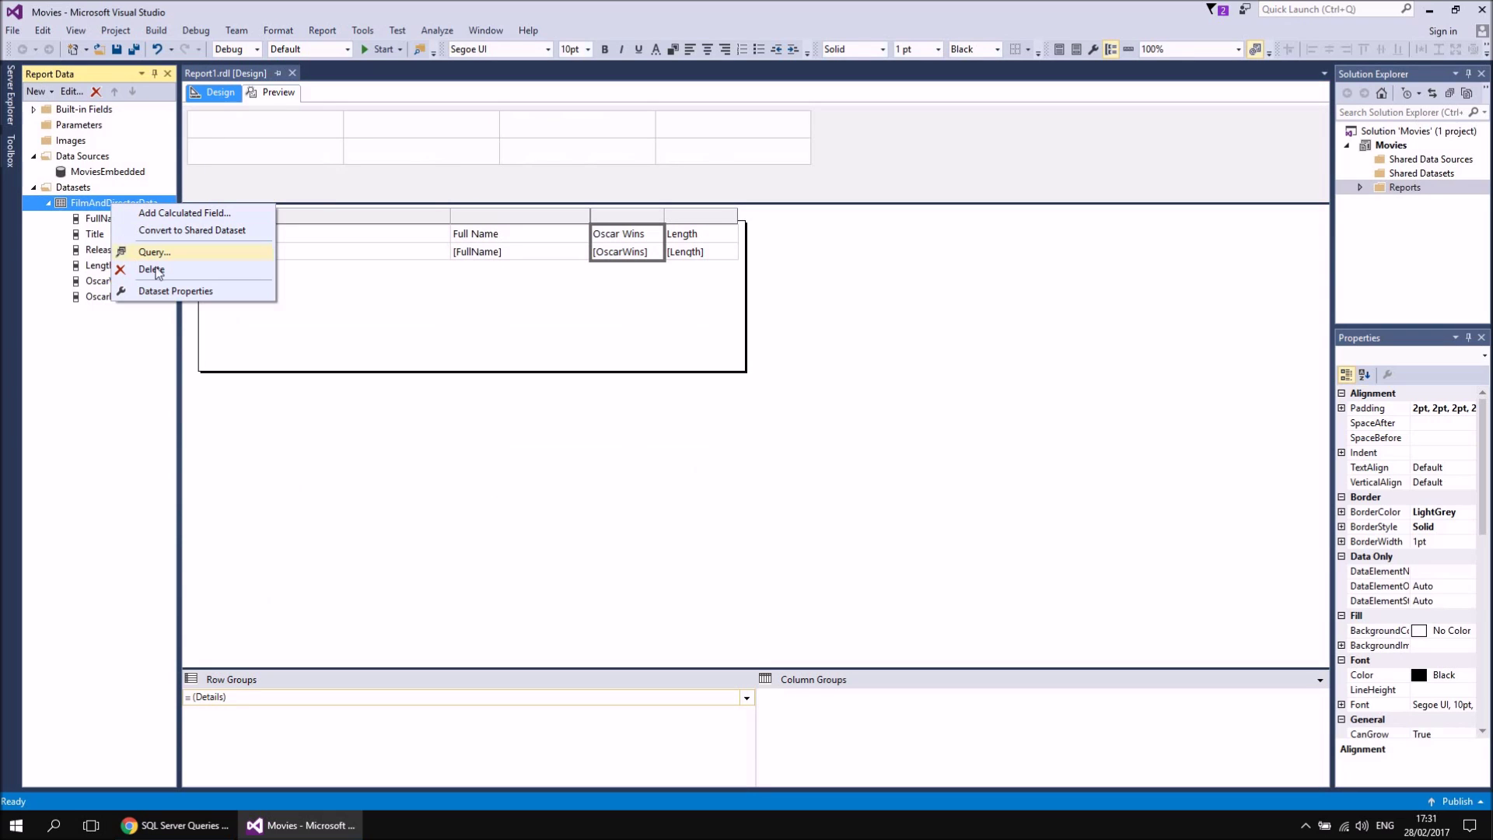
left_click(175, 294)
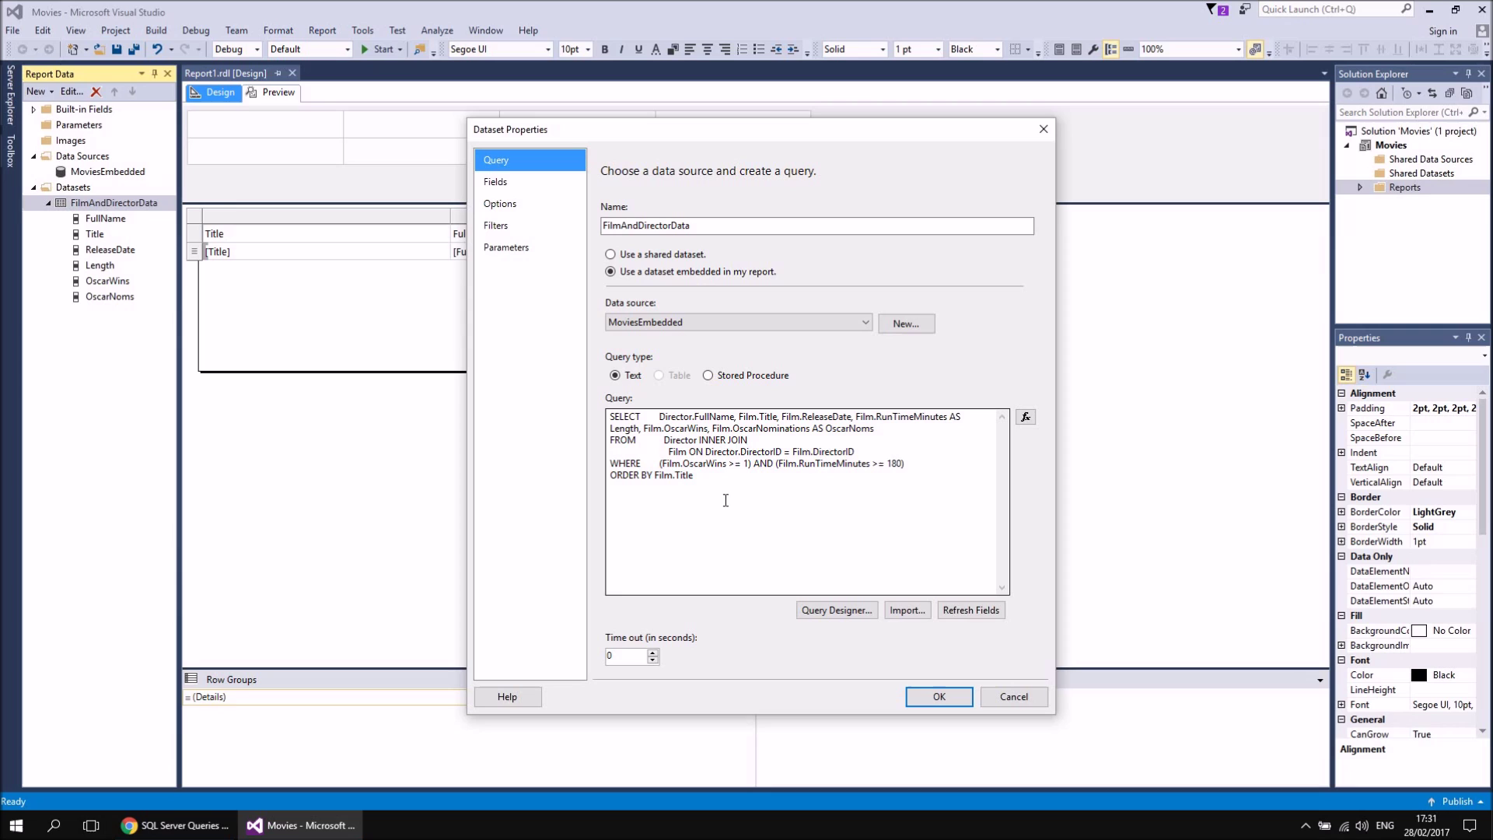
left_click(1015, 704)
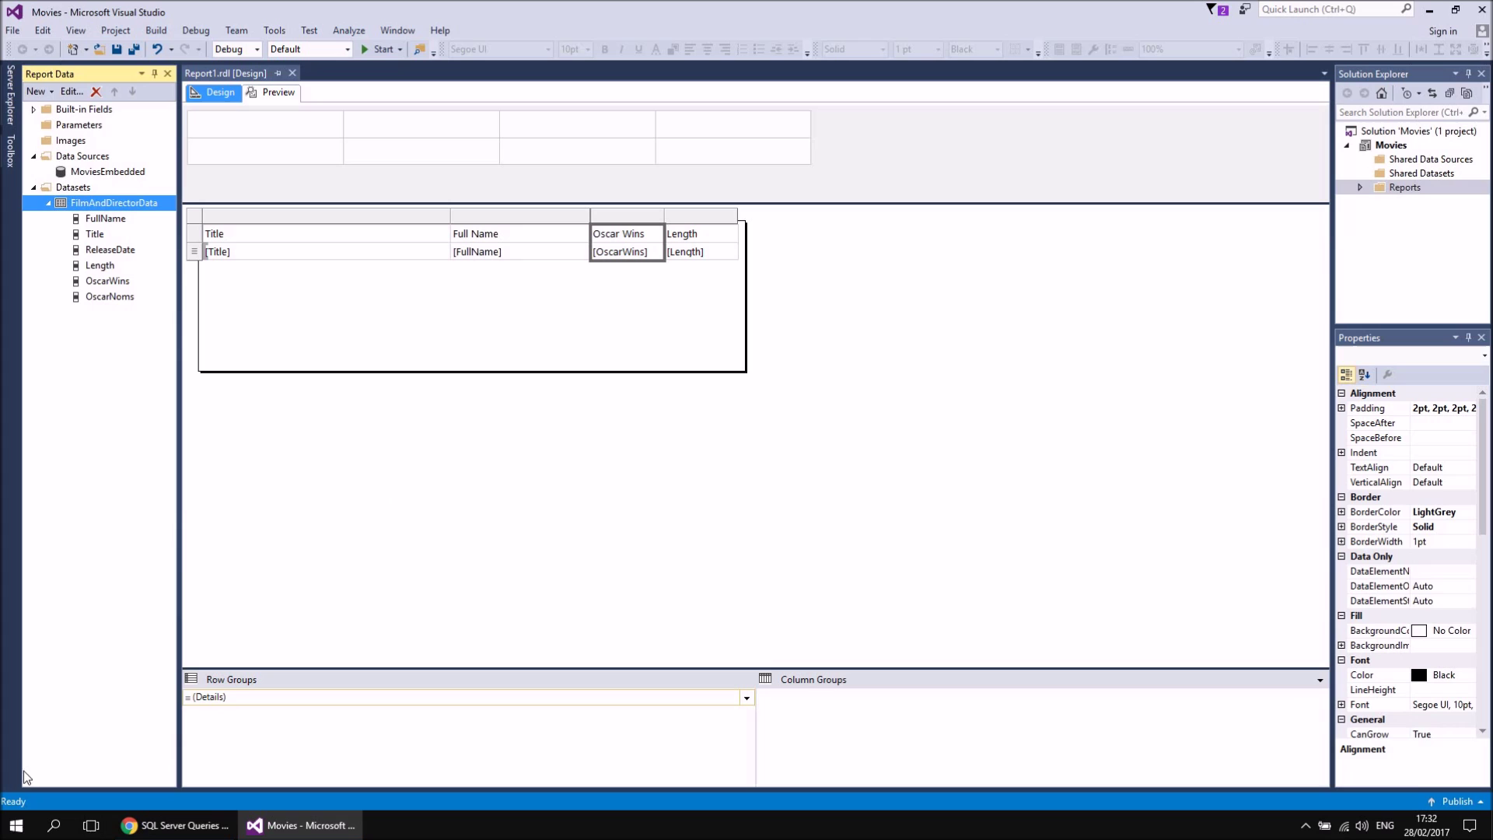
Launch Microsoft SQL Server Management Studio 2016 as administrator and allow it to make changes to the device.
left_click(16, 831)
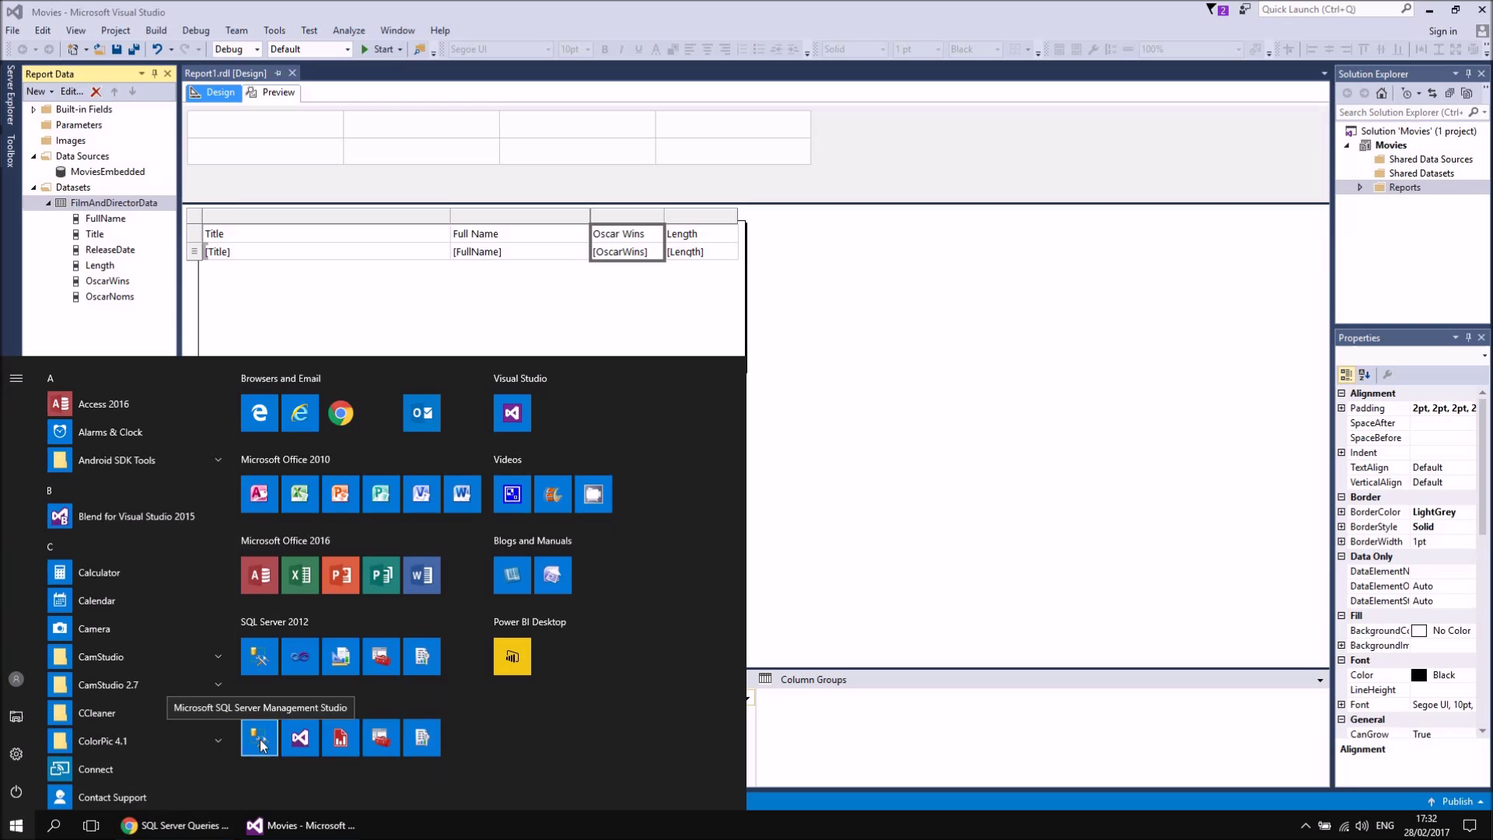
right_click(263, 745)
mouse_move(389, 694)
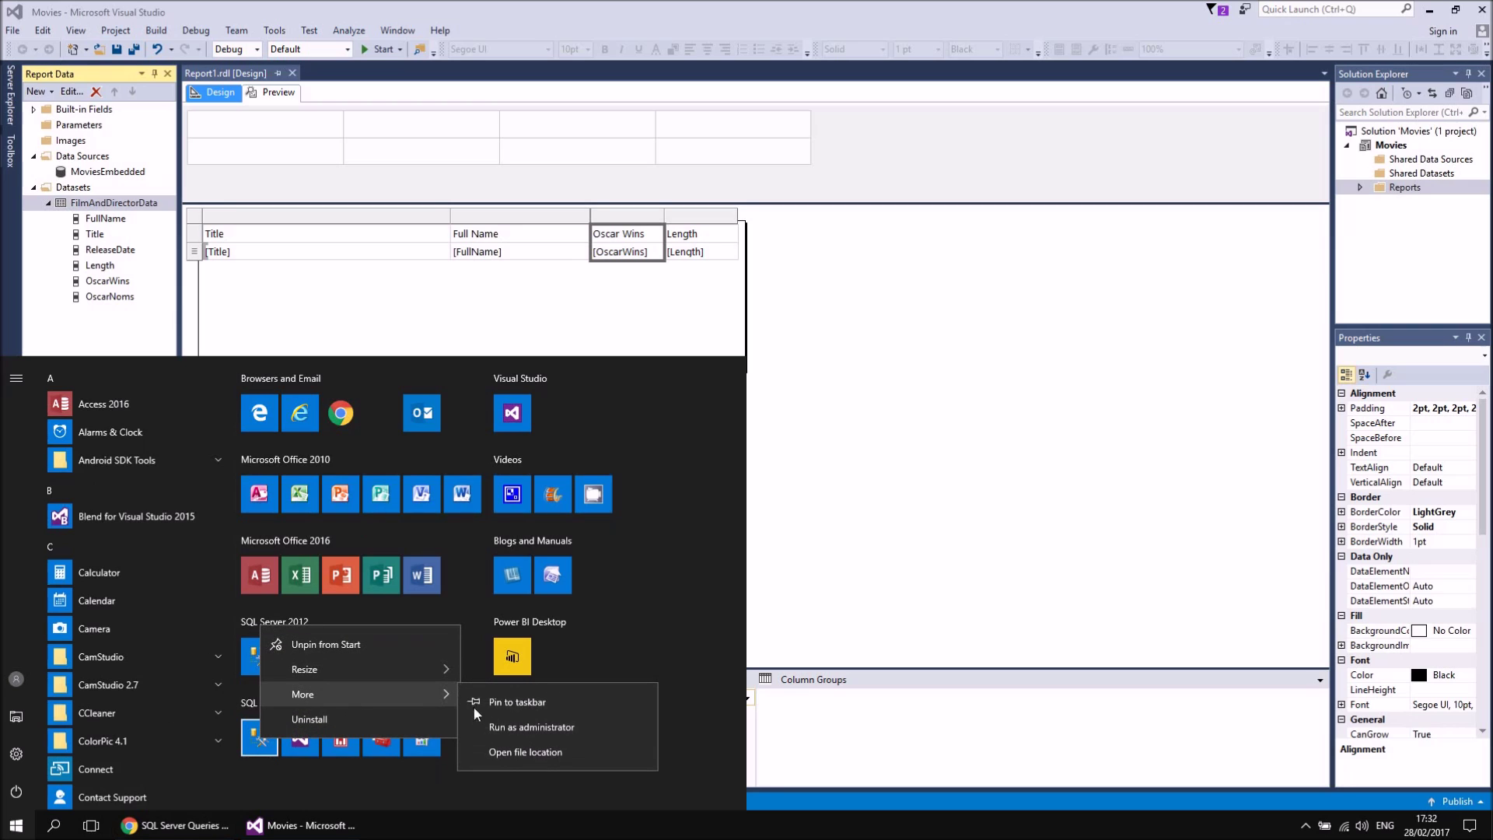
left_click(497, 726)
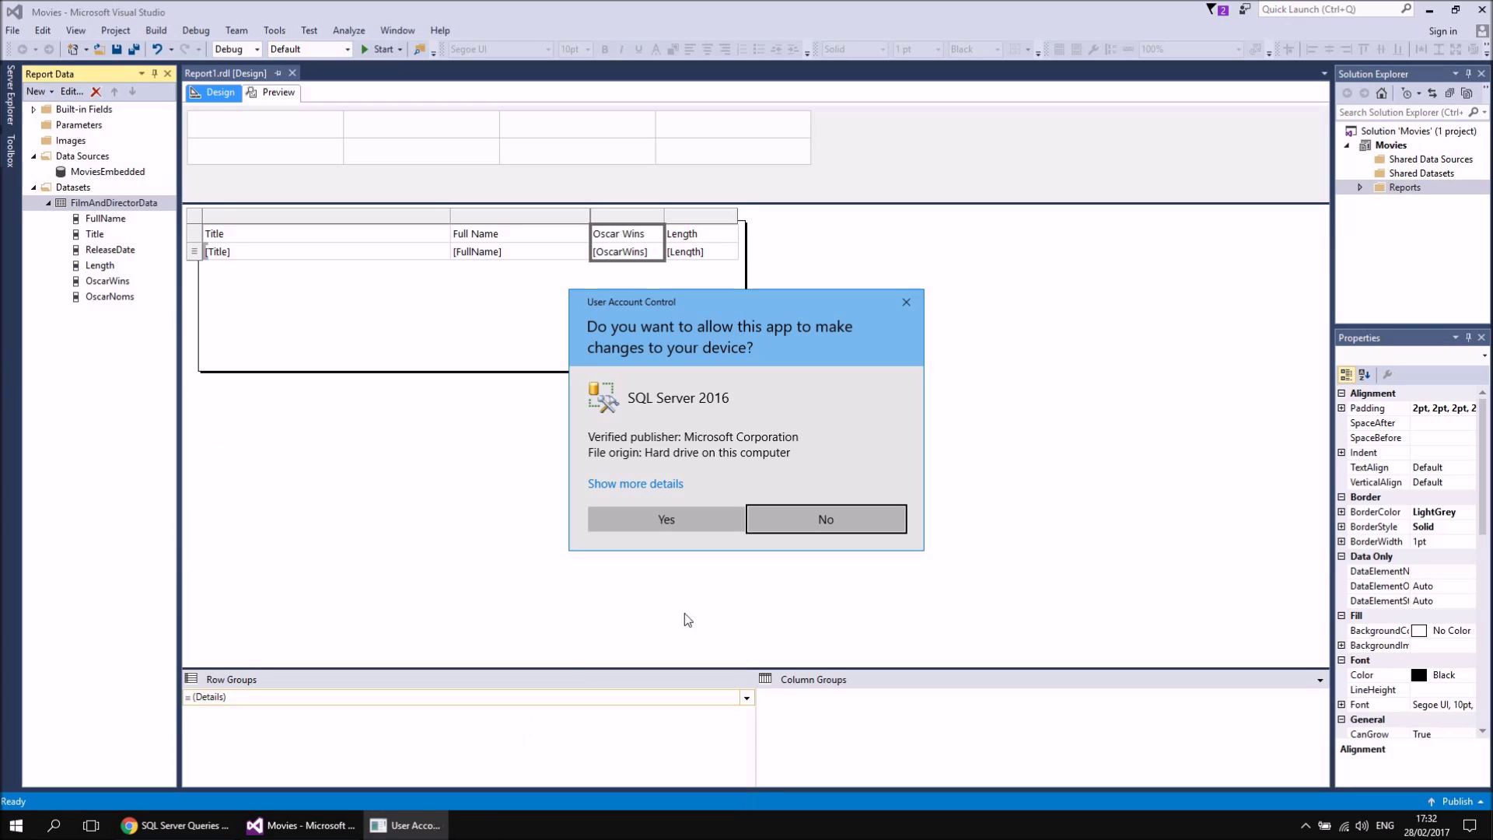
left_click(690, 527)
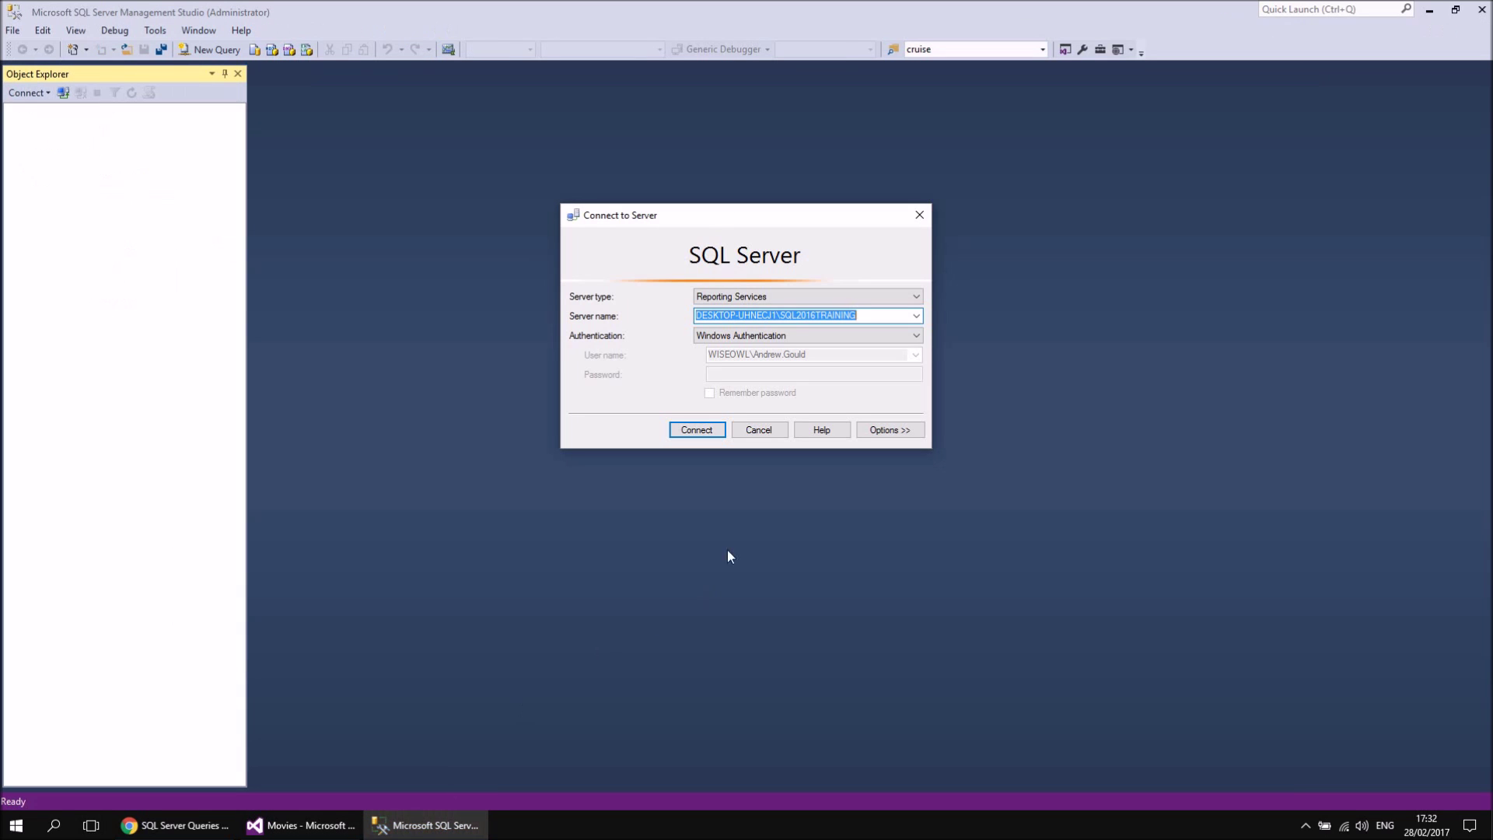
Connect to the Reporting Services server DESKTOP-UHNECJ1\SQL2016TRAINING with Windows Authentication.
left_click(787, 296)
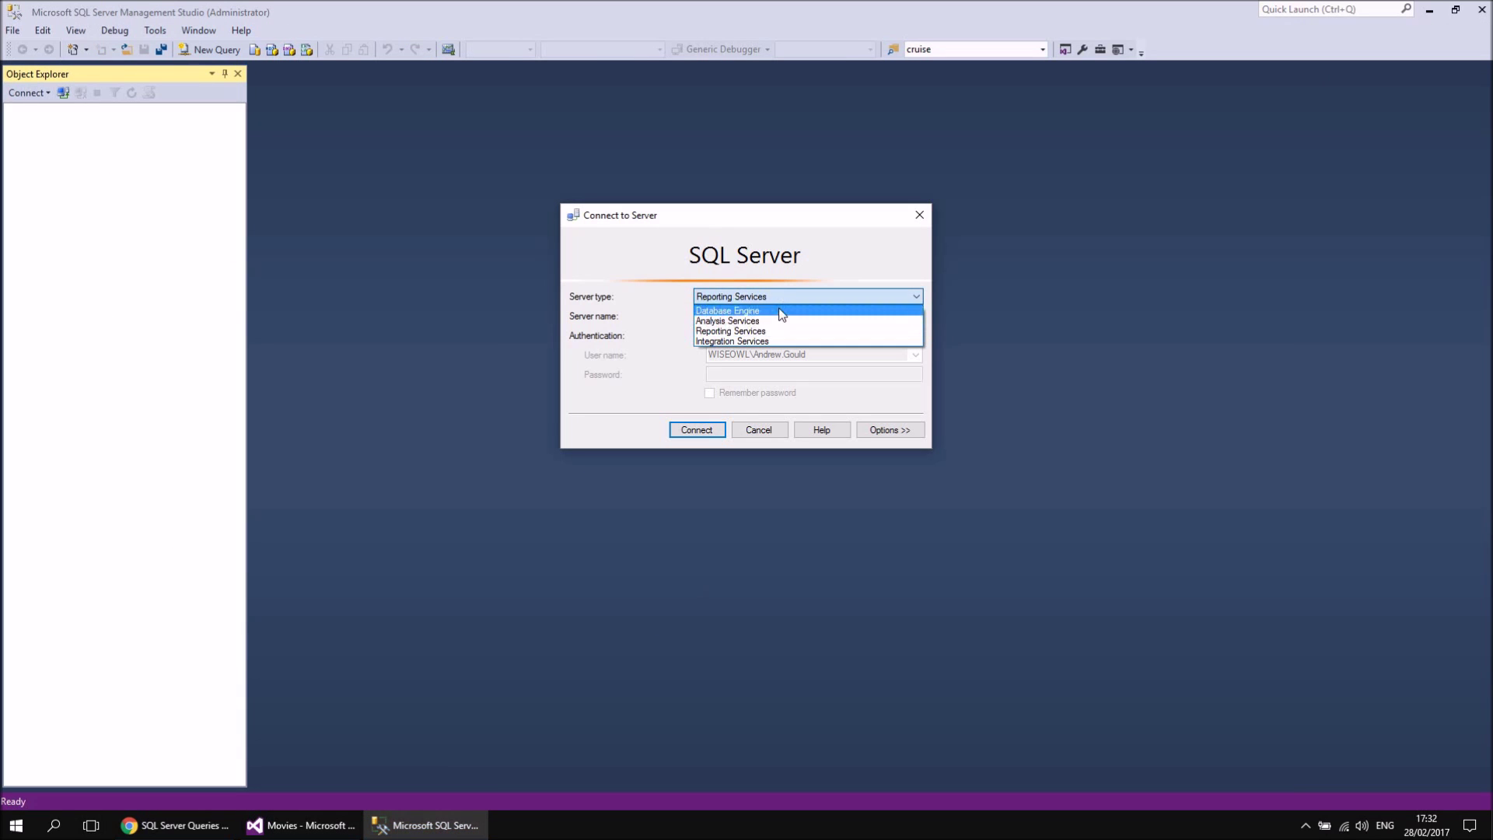
left_click(741, 331)
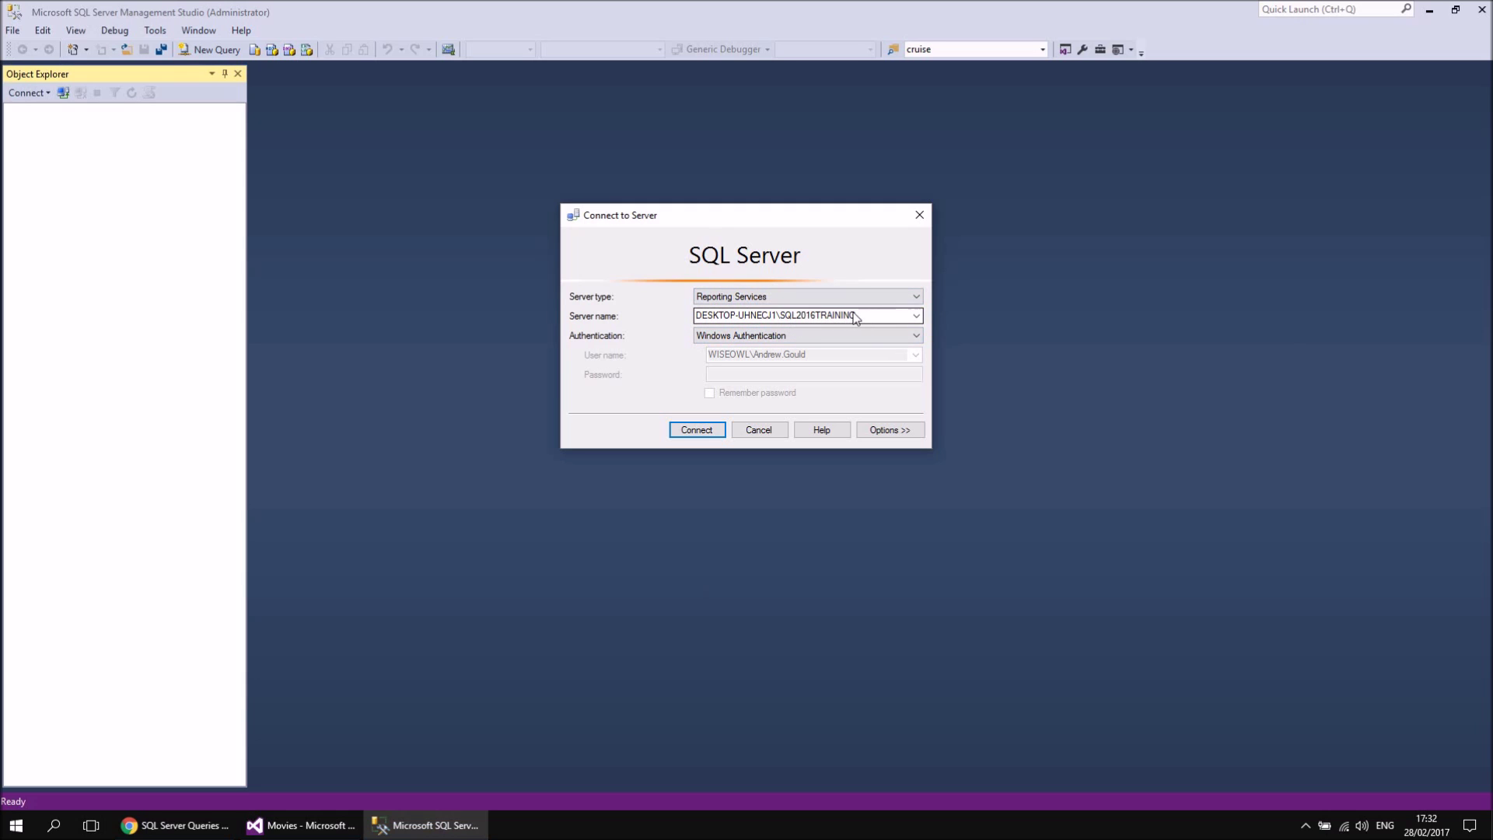
left_click(697, 430)
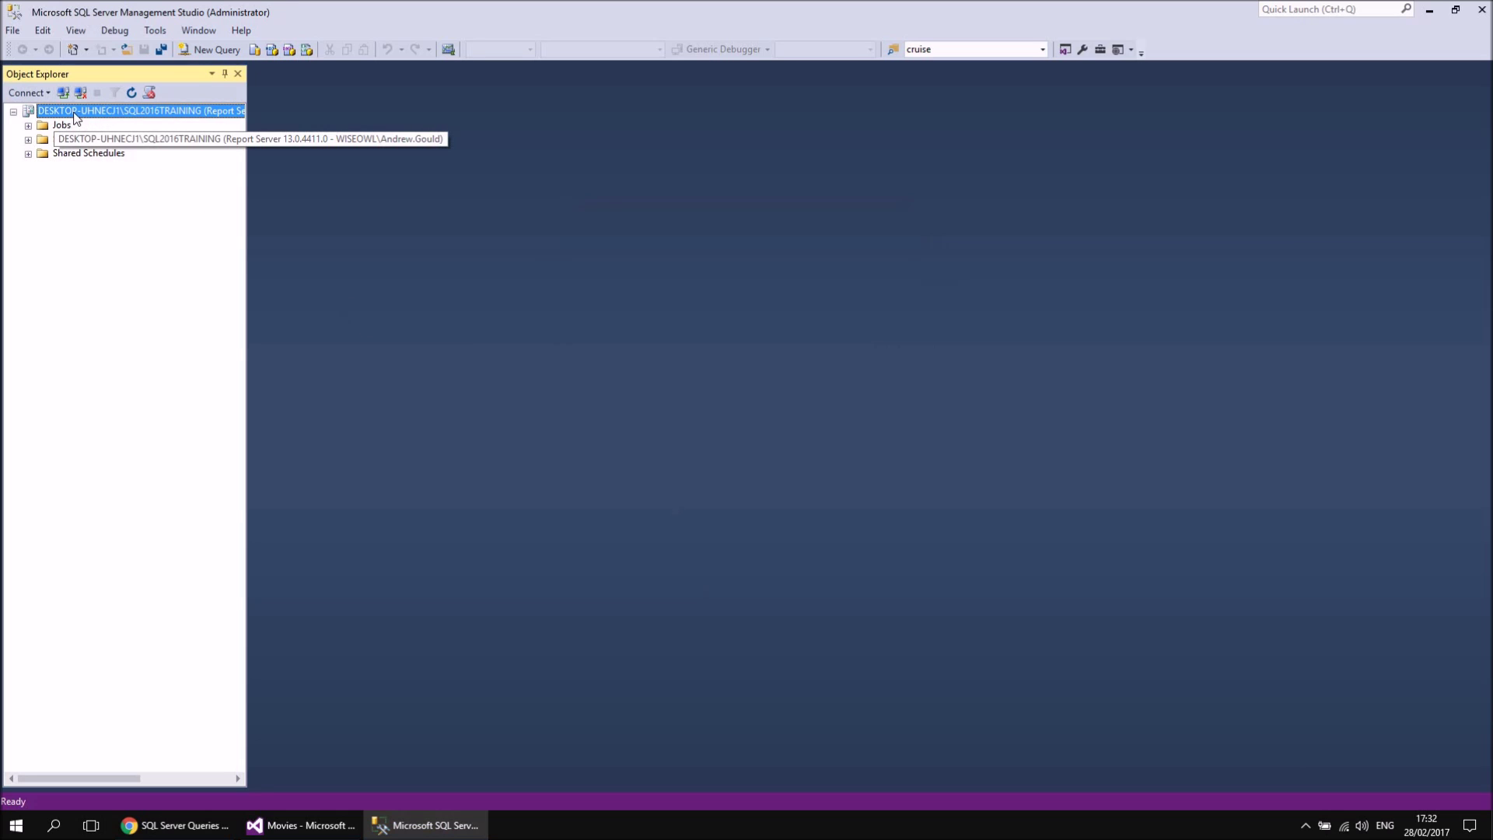
Open the connected report server's properties, select its full URL and close the properties without changes.
right_click(123, 114)
left_click(185, 237)
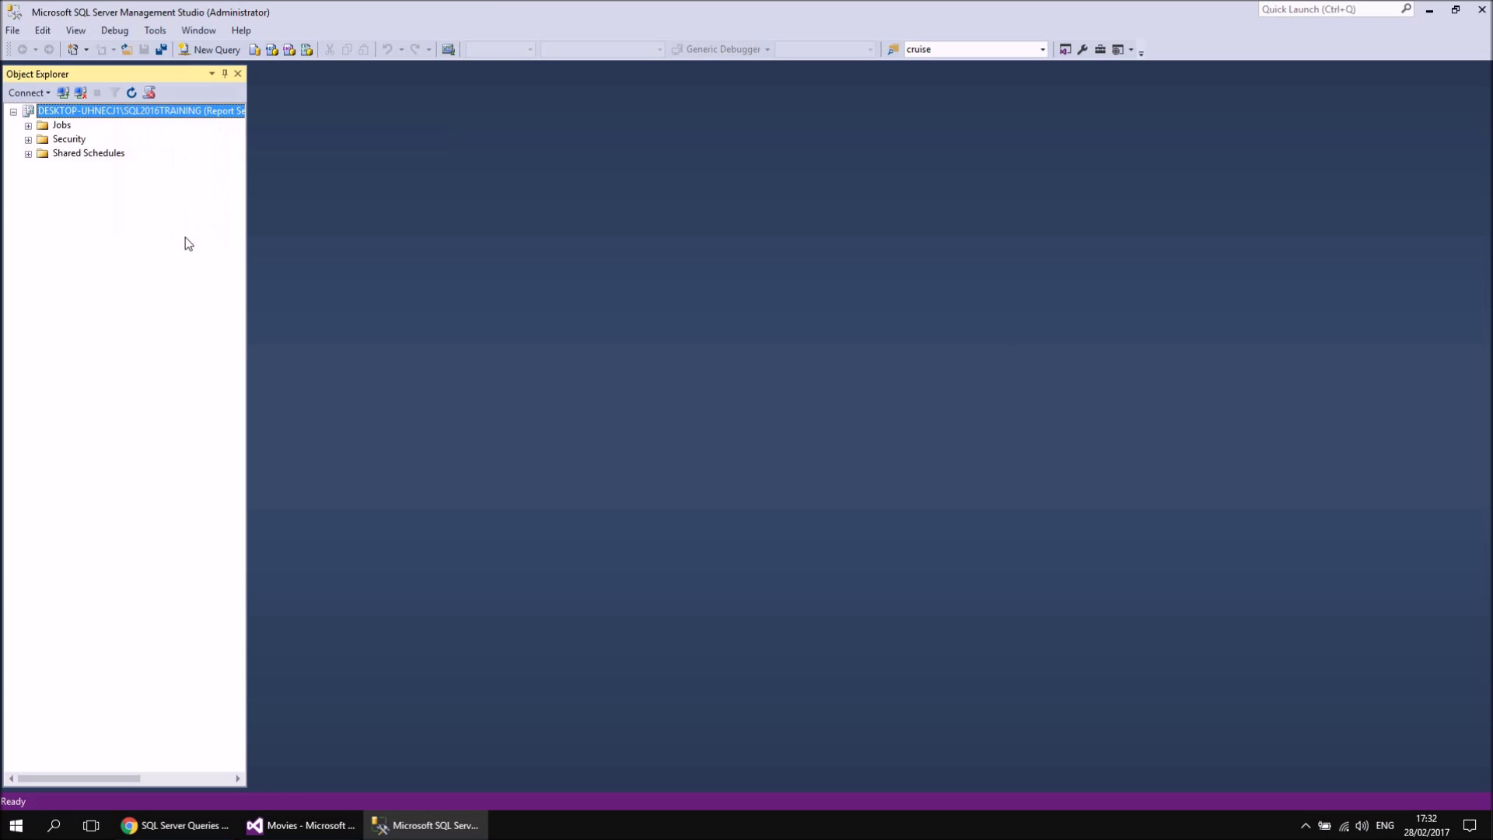
left_click_drag(971, 375, 712, 376)
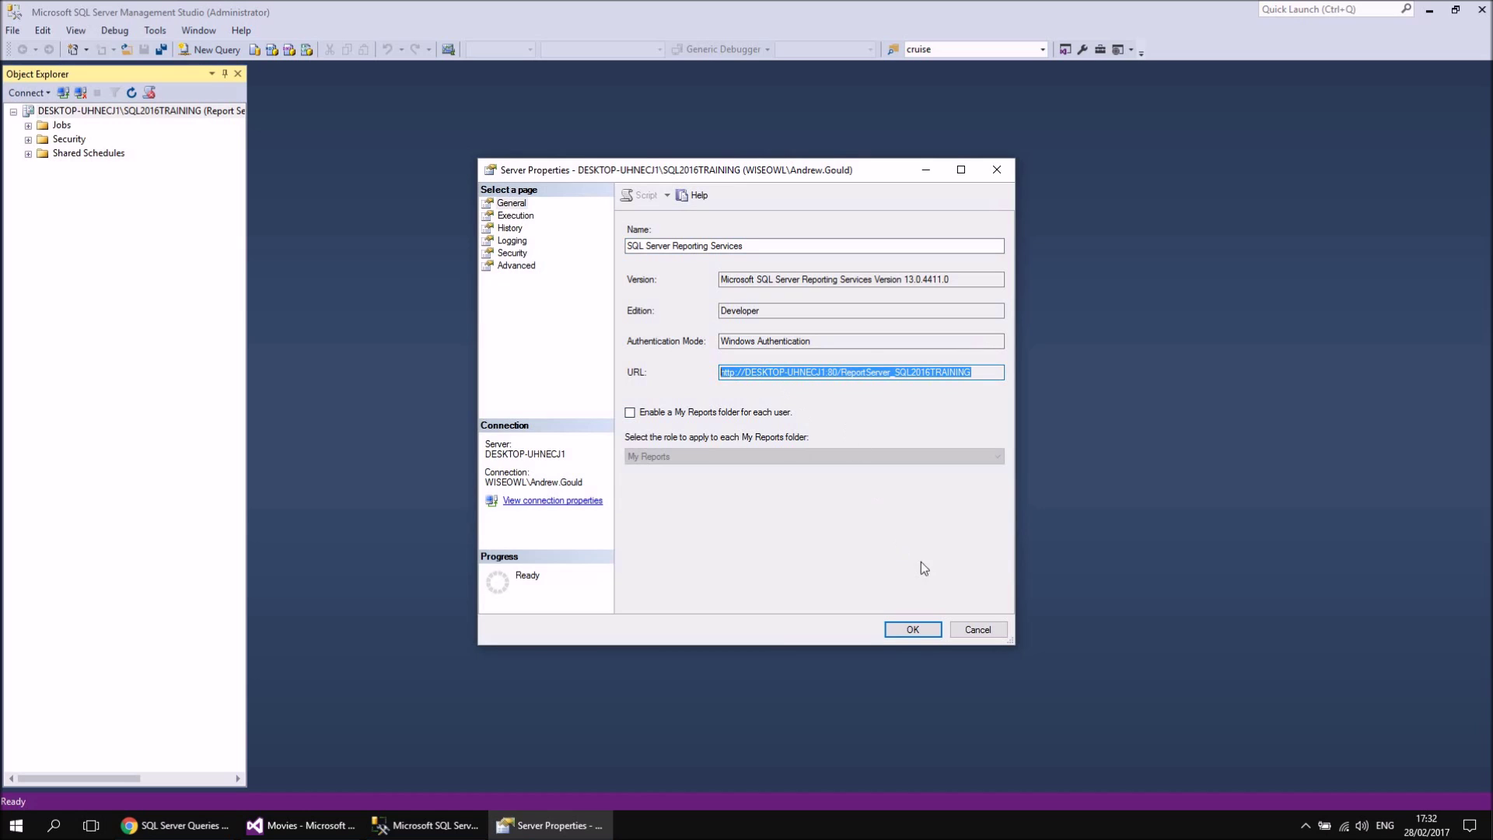
left_click(973, 628)
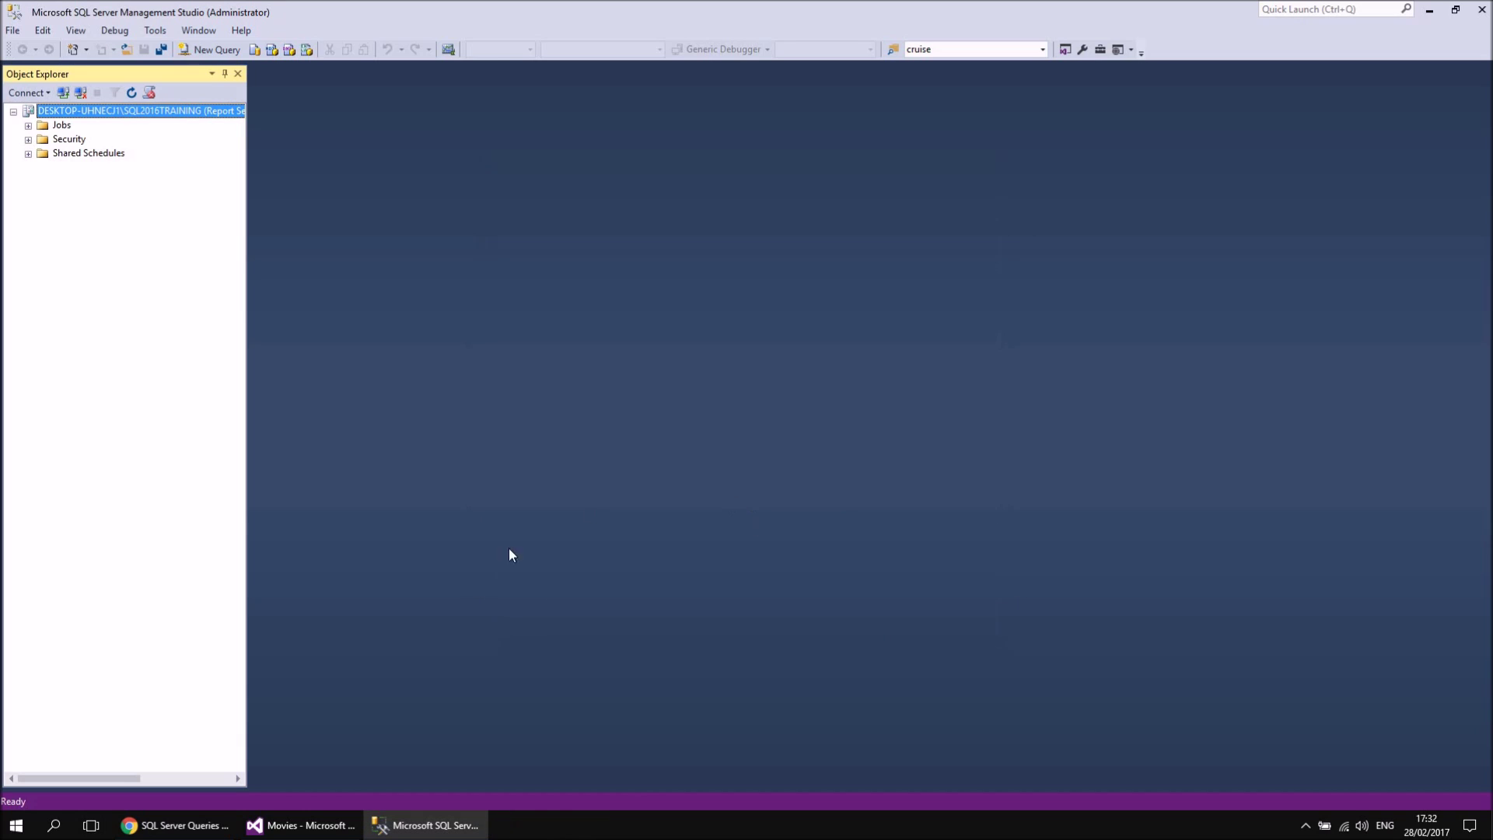
Switch to Visual Studio, close the Report1 design and open the Movies project's properties.
left_click(304, 825)
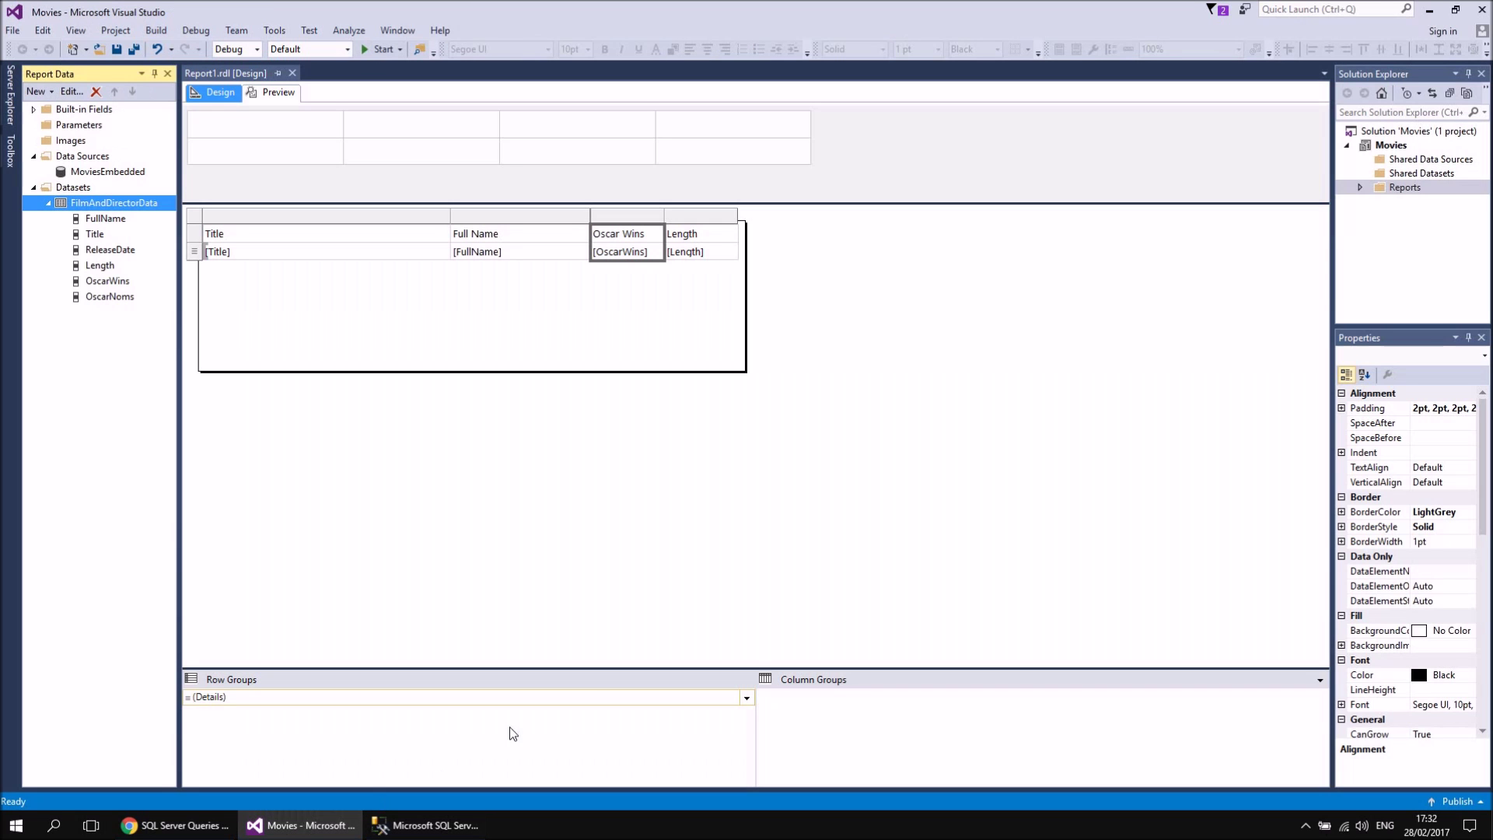
left_click(291, 73)
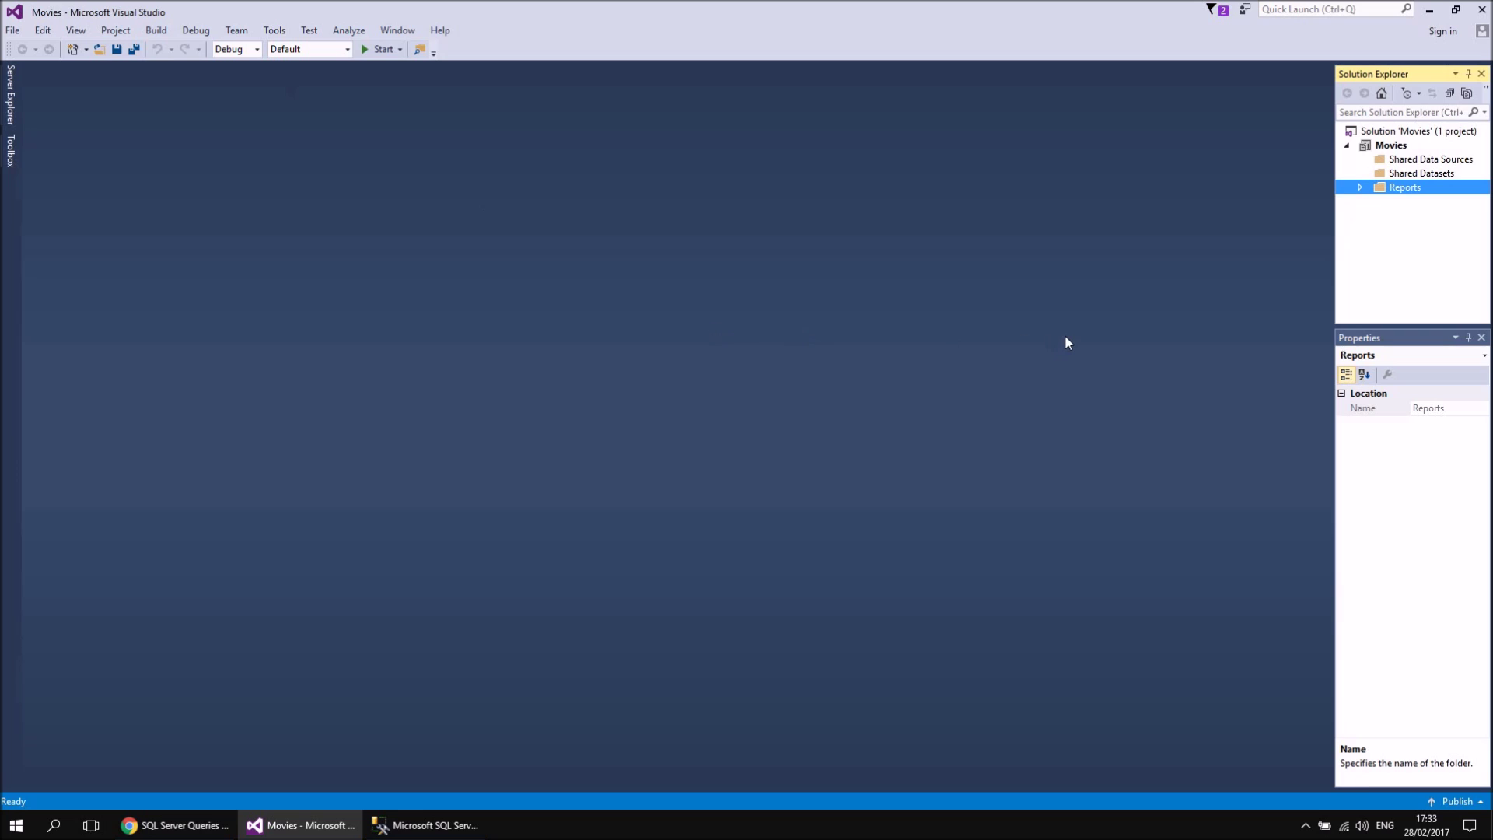
left_click(1392, 147)
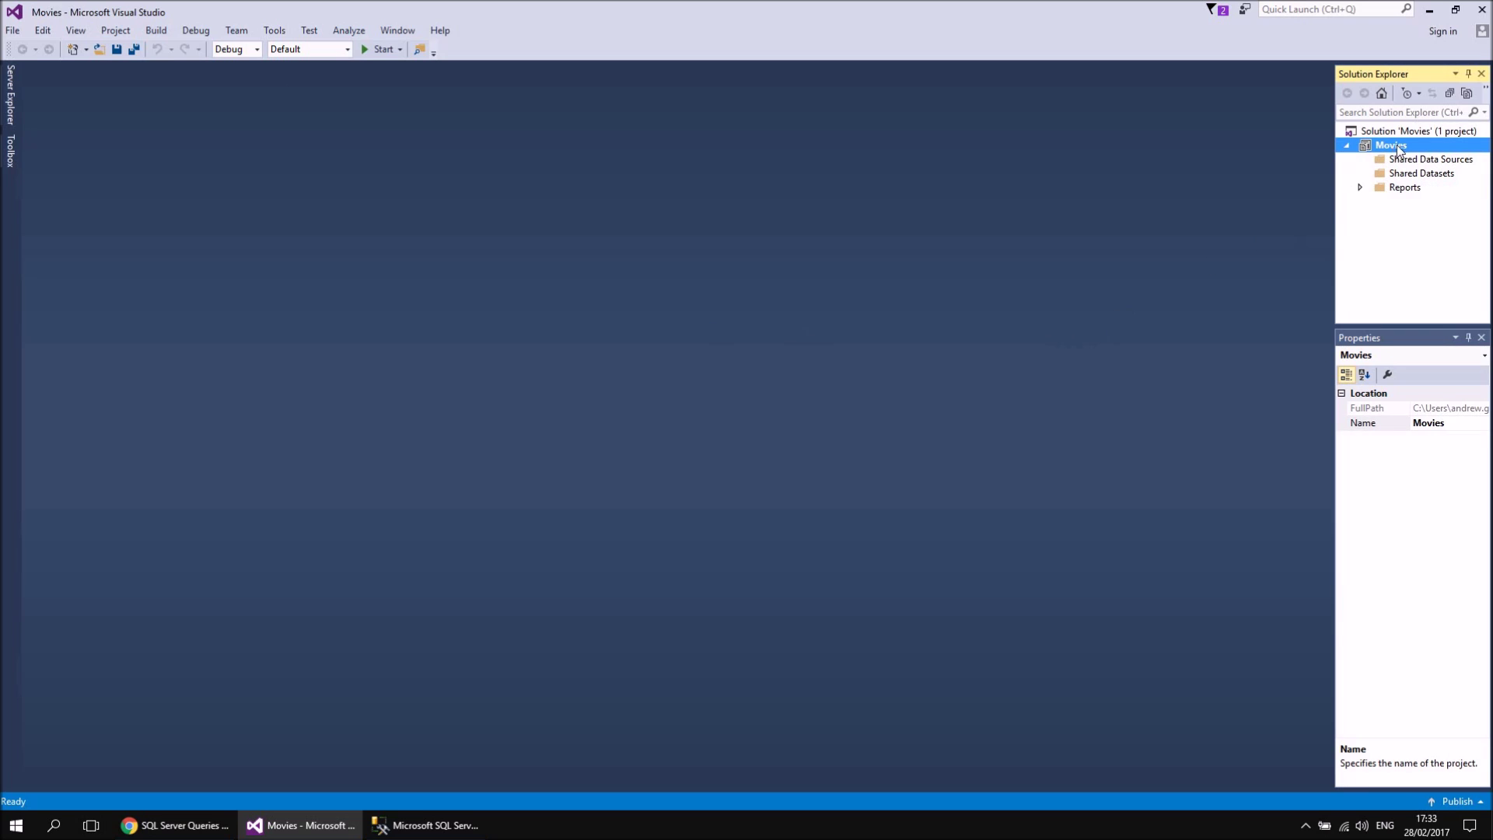
right_click(1394, 148)
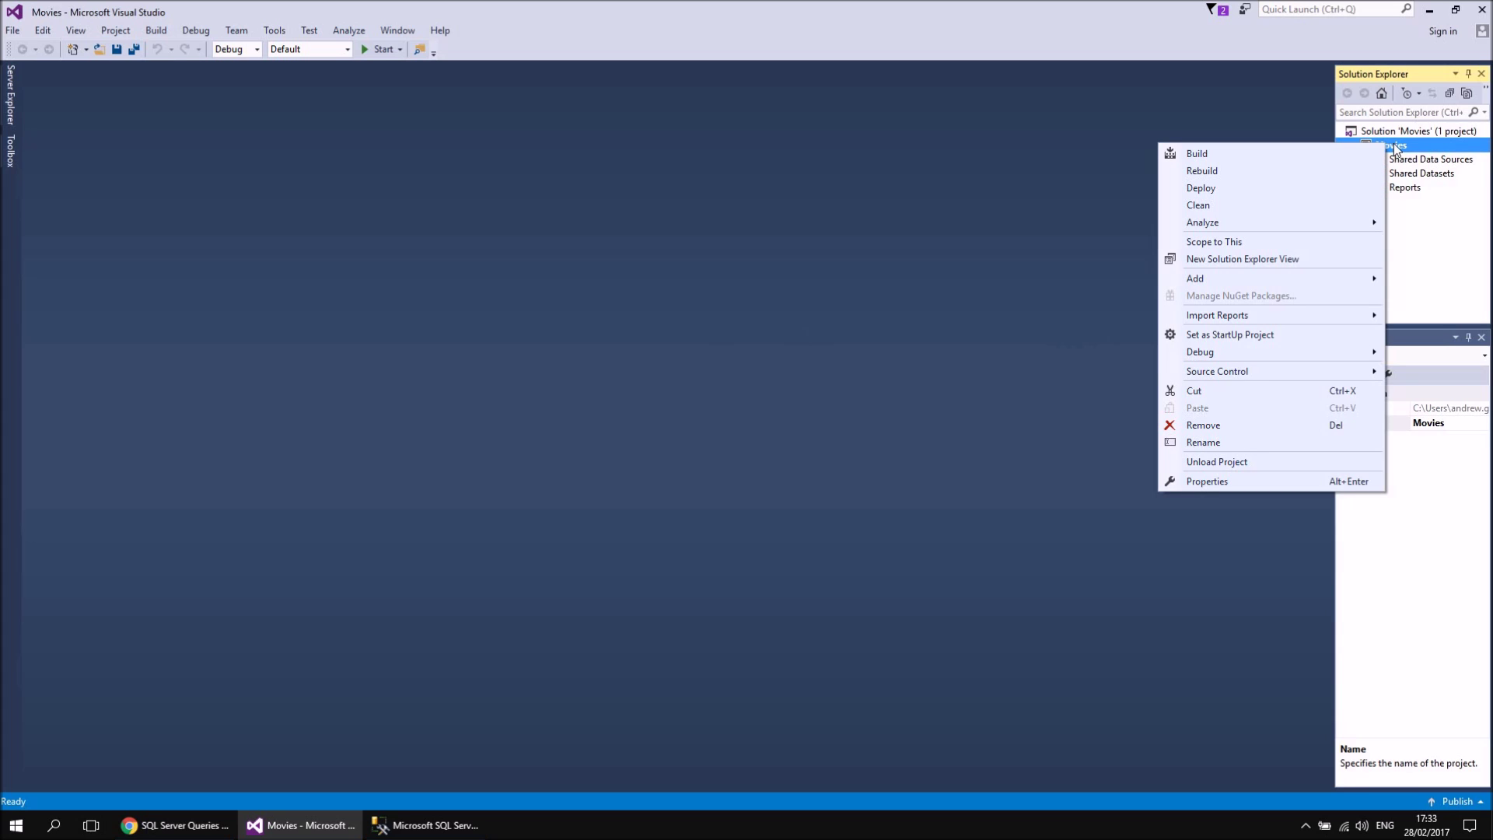
left_click(1197, 483)
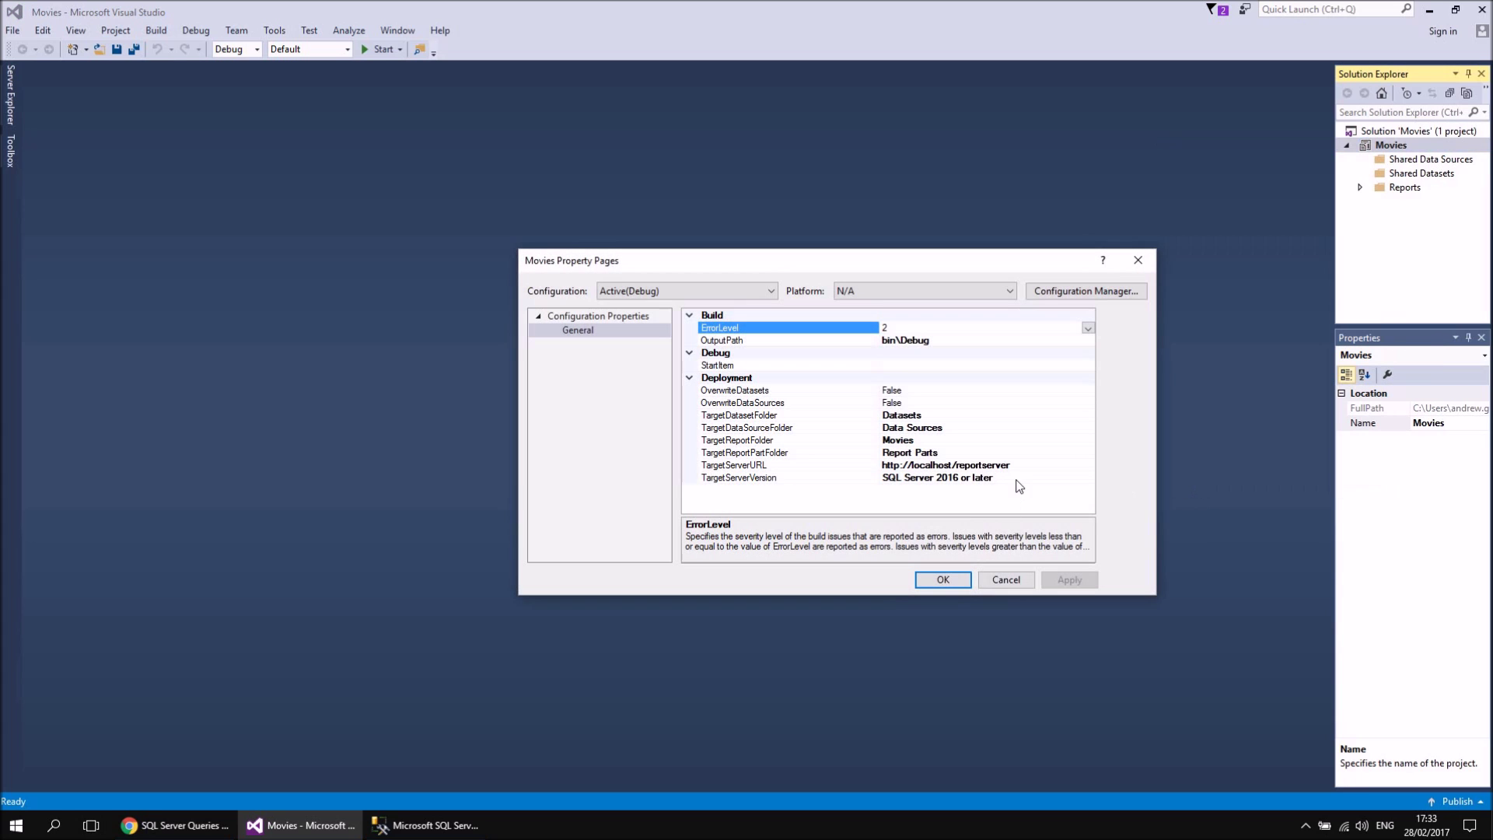
left_click(1029, 465)
left_click_drag(1029, 465, 857, 472)
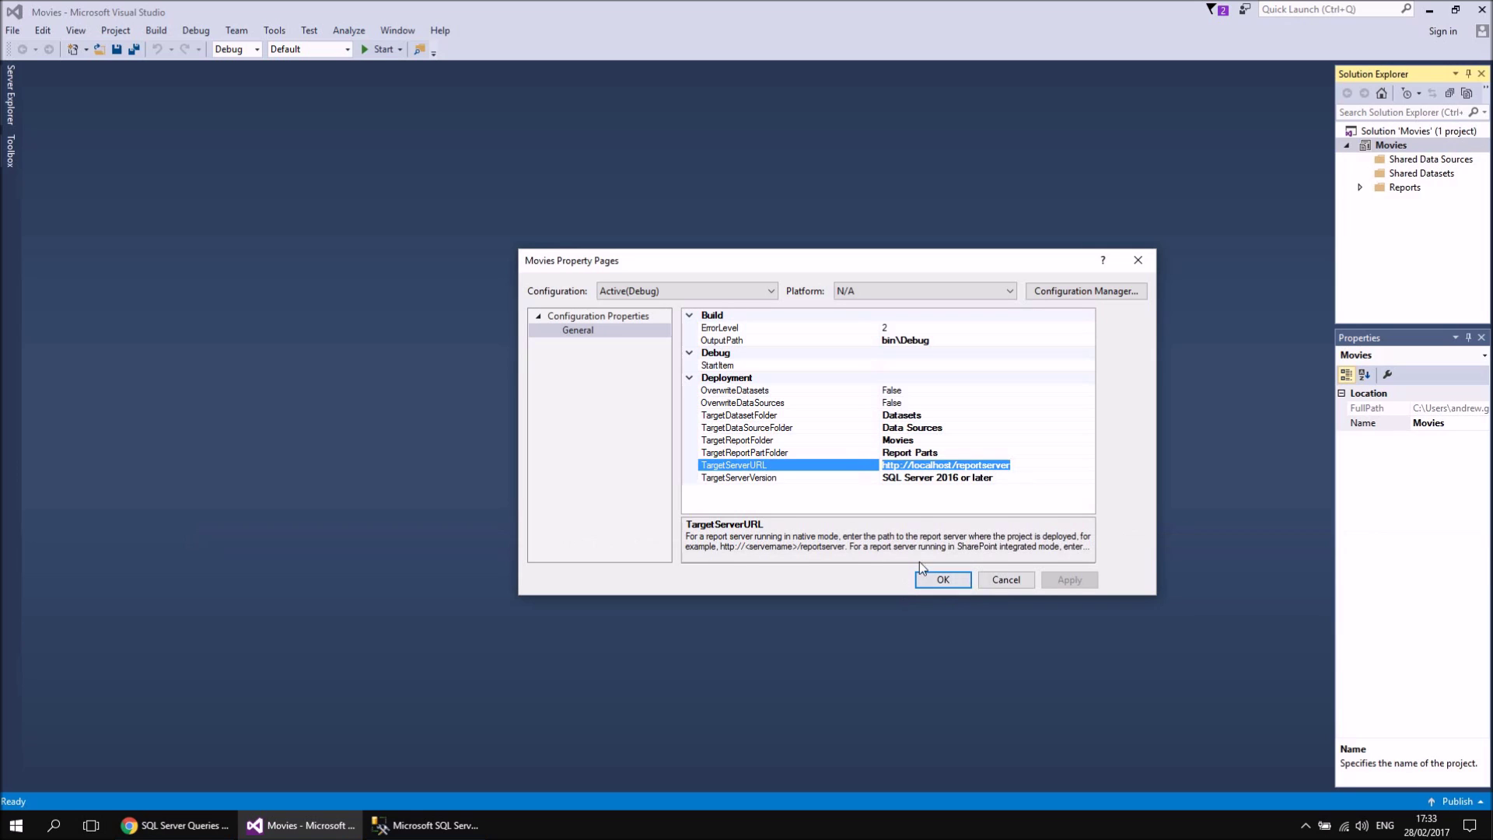
key("ctrl+v")
left_click(937, 581)
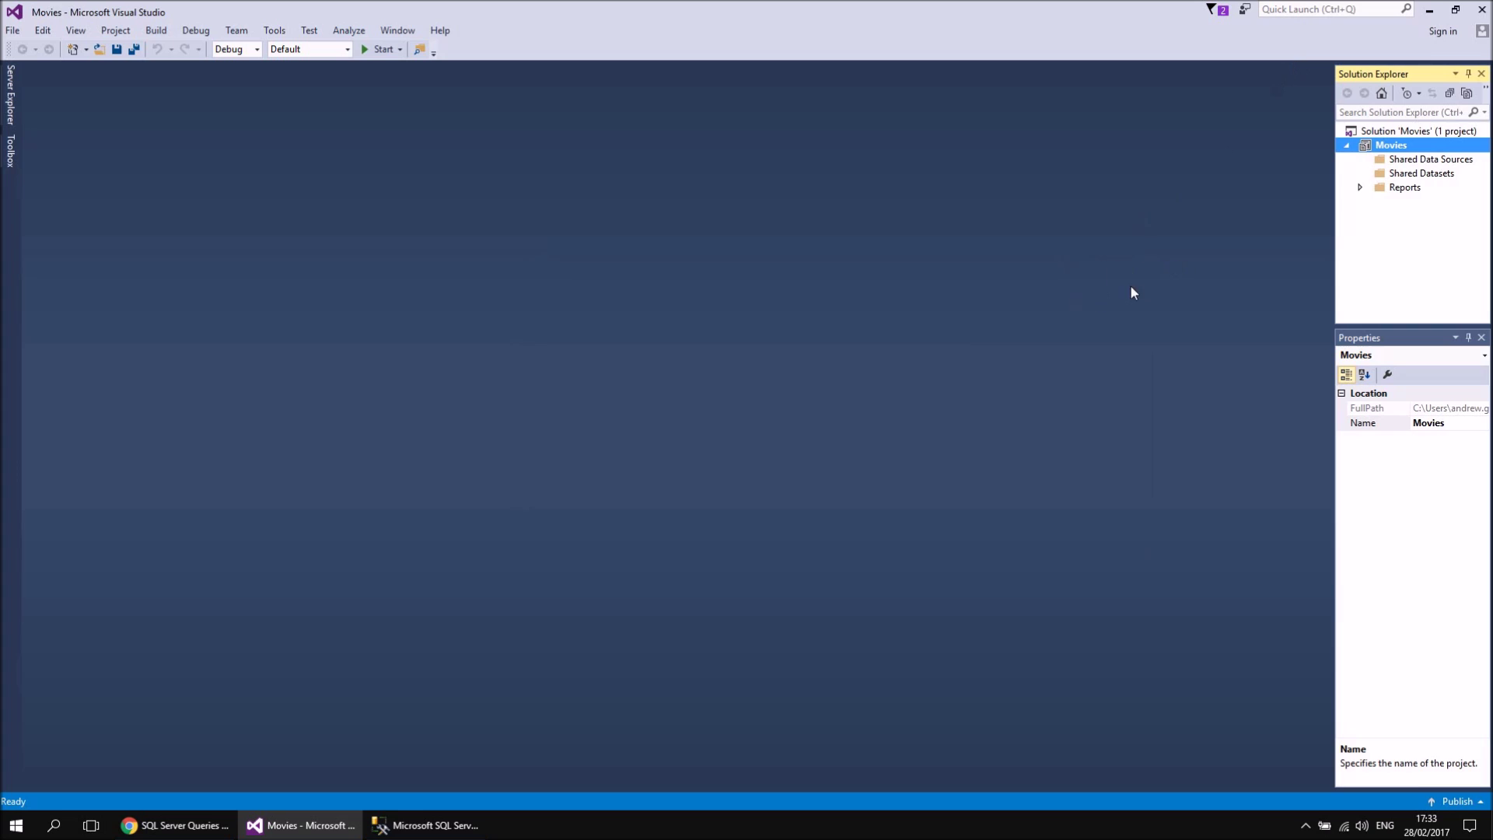
Close Visual Studio, saving the Movies solution changes, and relaunch Visual Studio 2015 as administrator.
left_click(1484, 9)
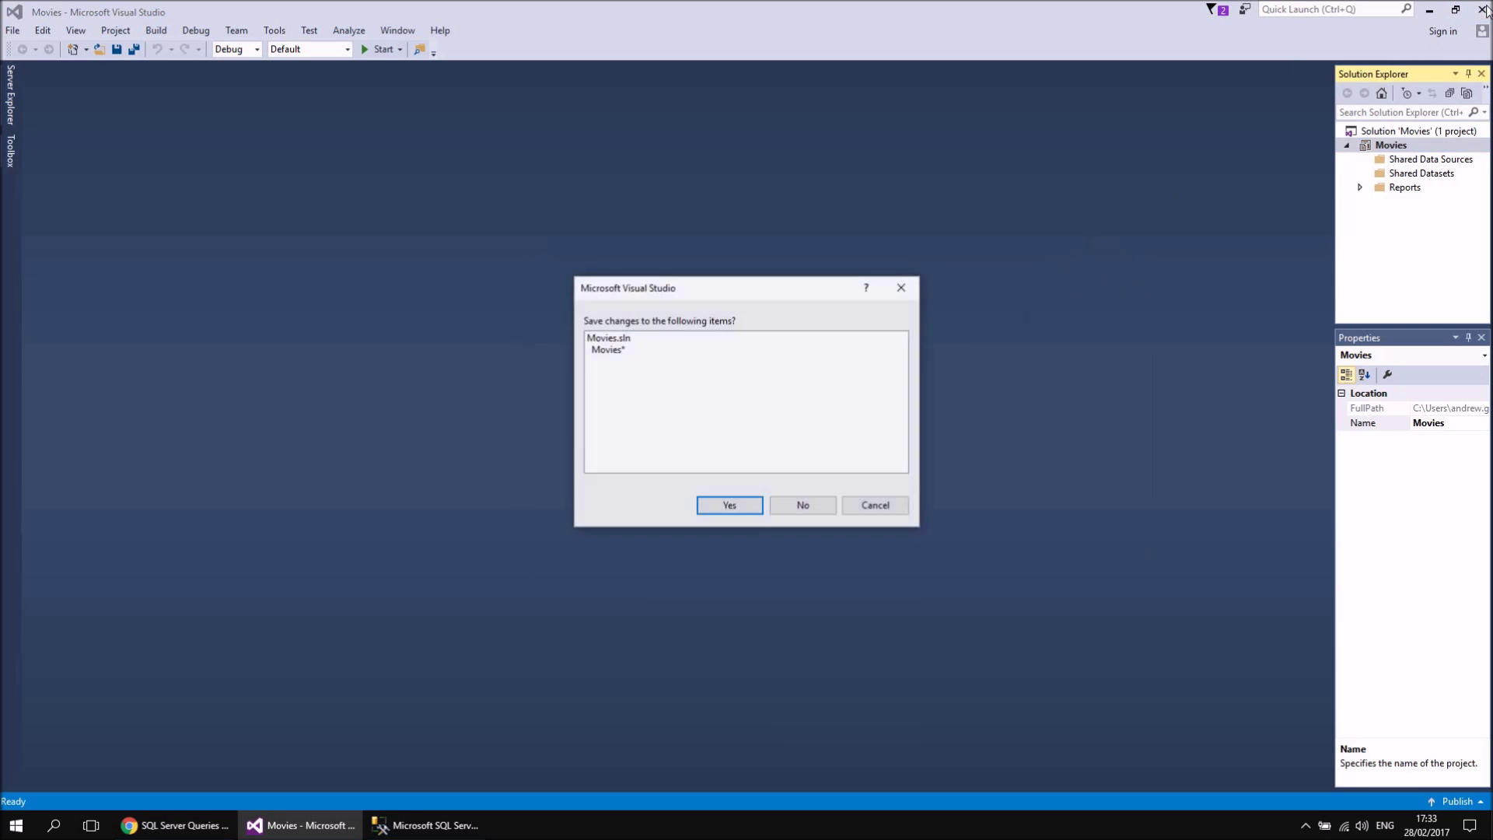
left_click(728, 507)
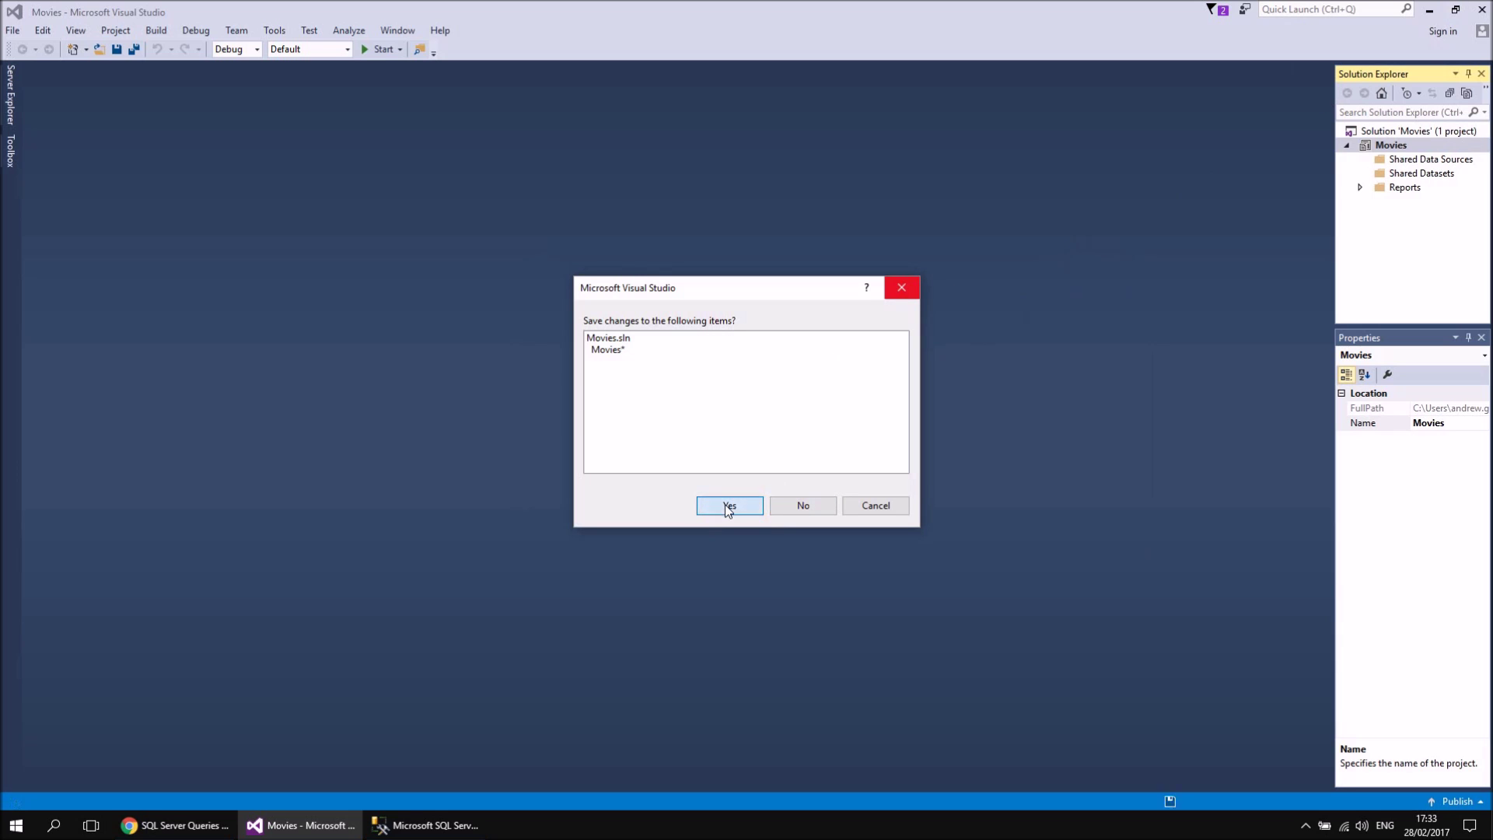
left_click(16, 826)
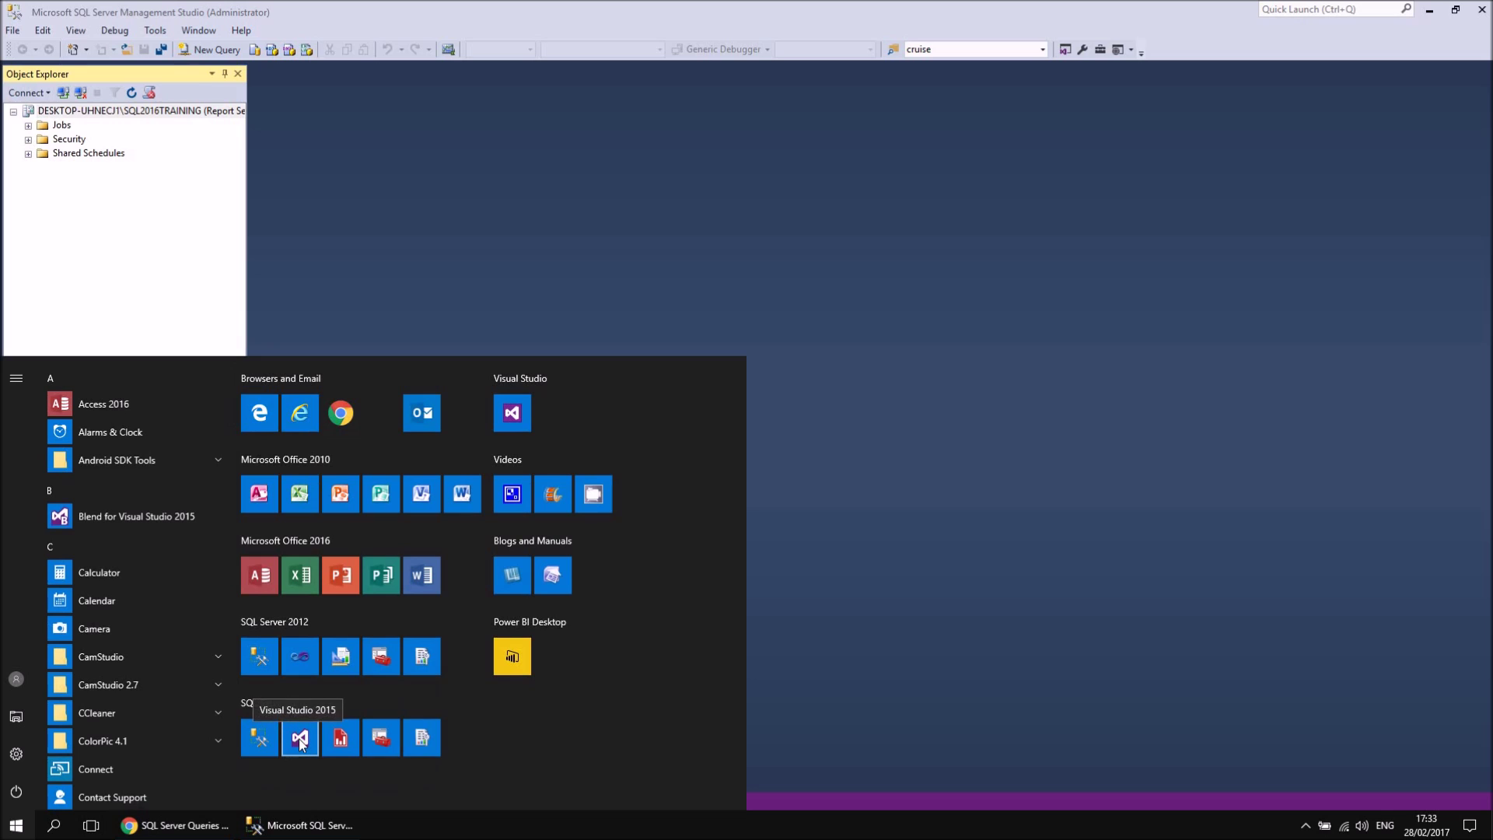
right_click(300, 743)
mouse_move(358, 700)
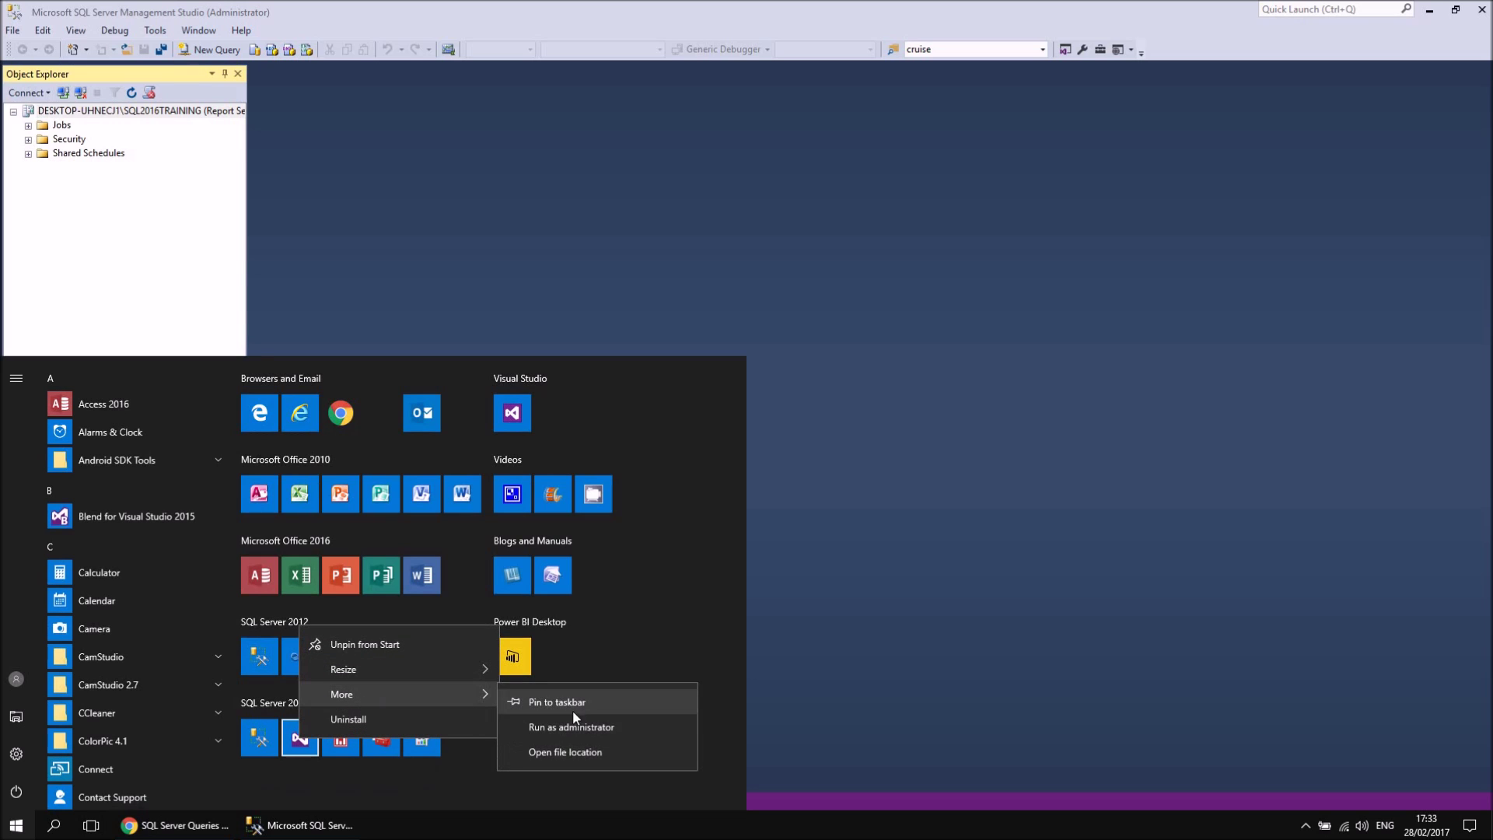
left_click(580, 729)
left_click(650, 524)
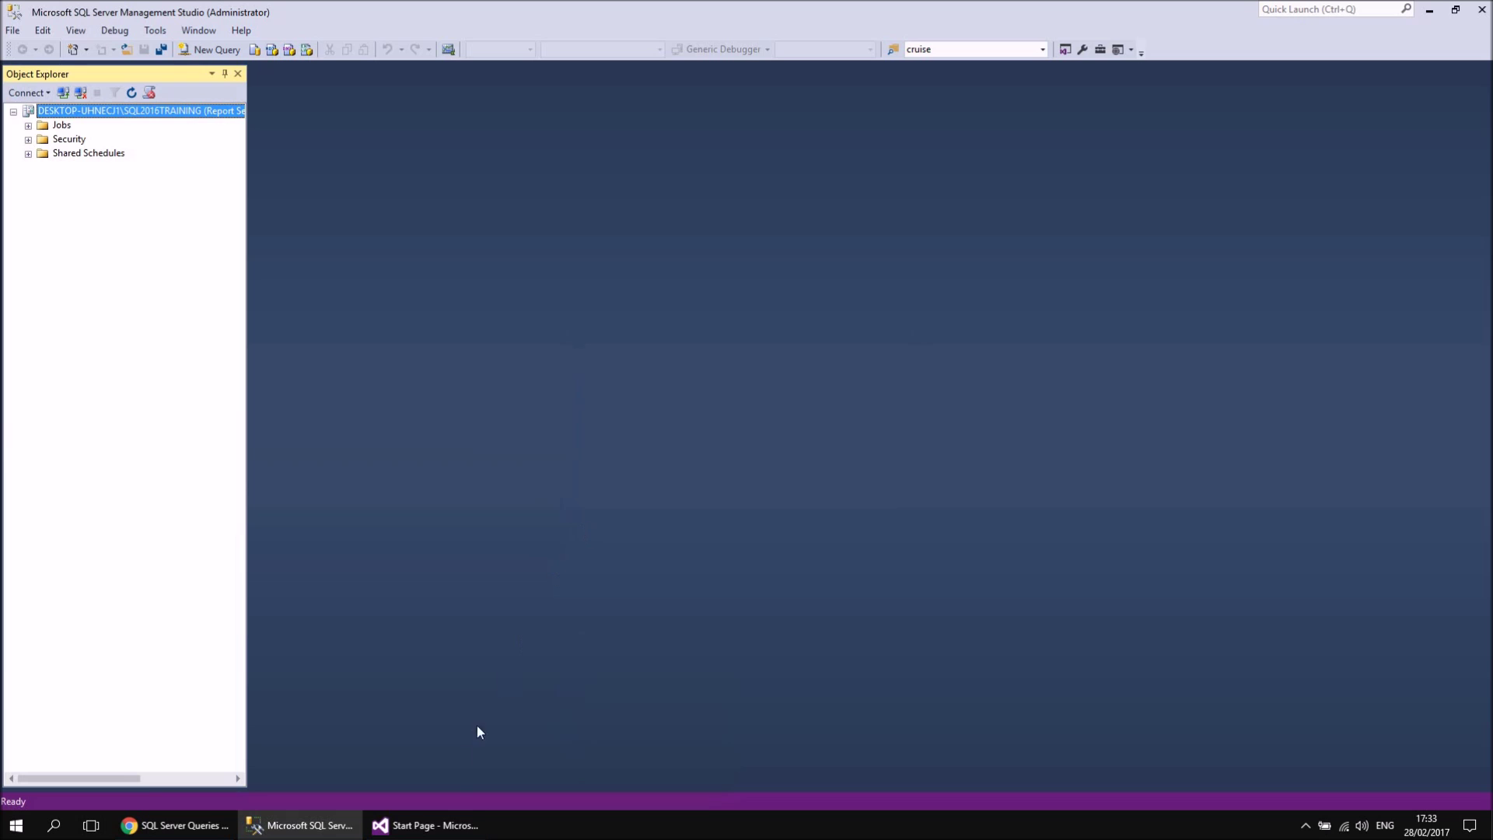
left_click(433, 825)
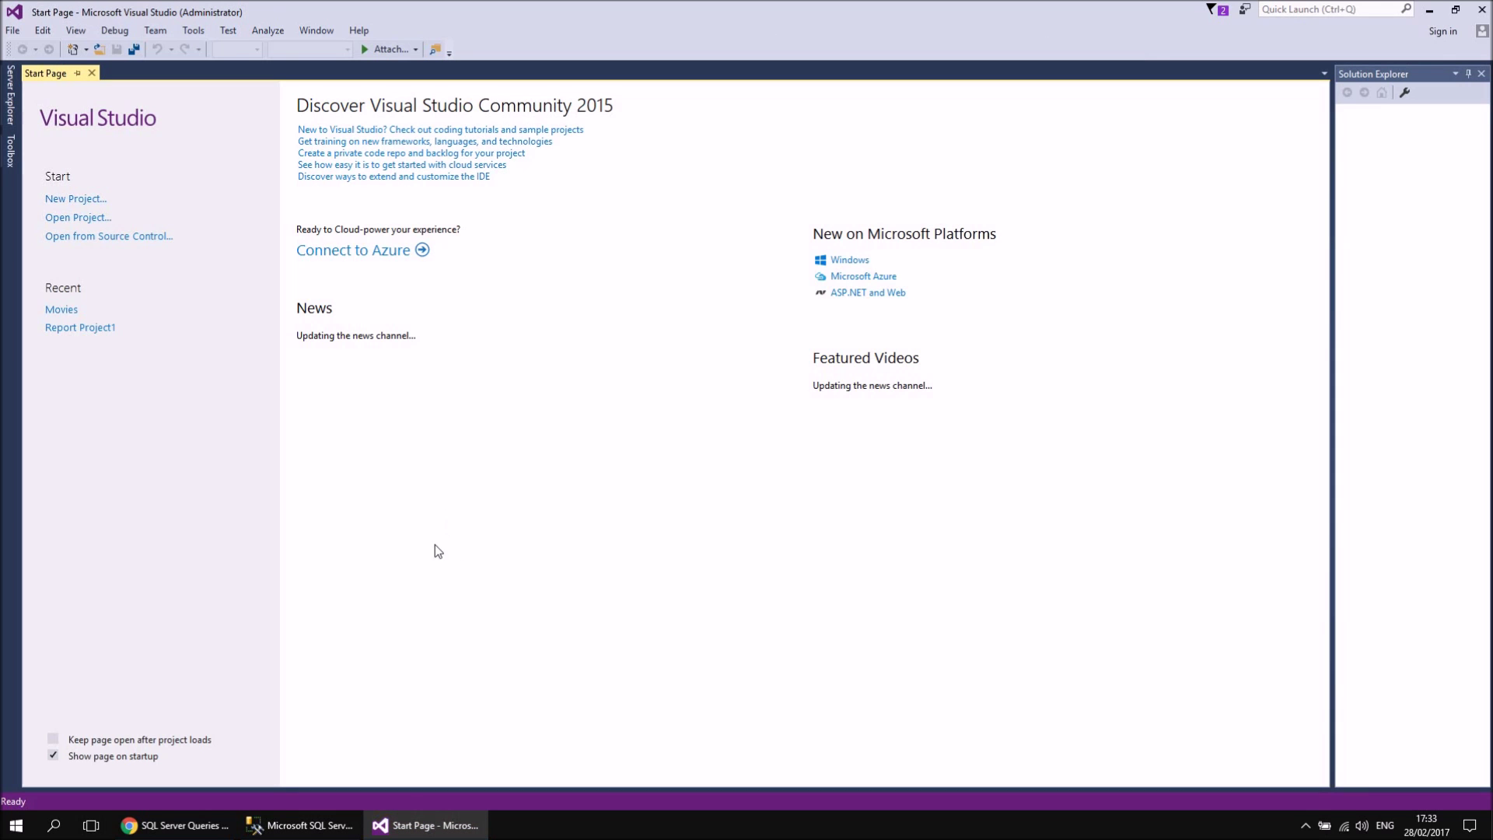
Reopen the recent Movies project and deploy it to the report server.
left_click(62, 312)
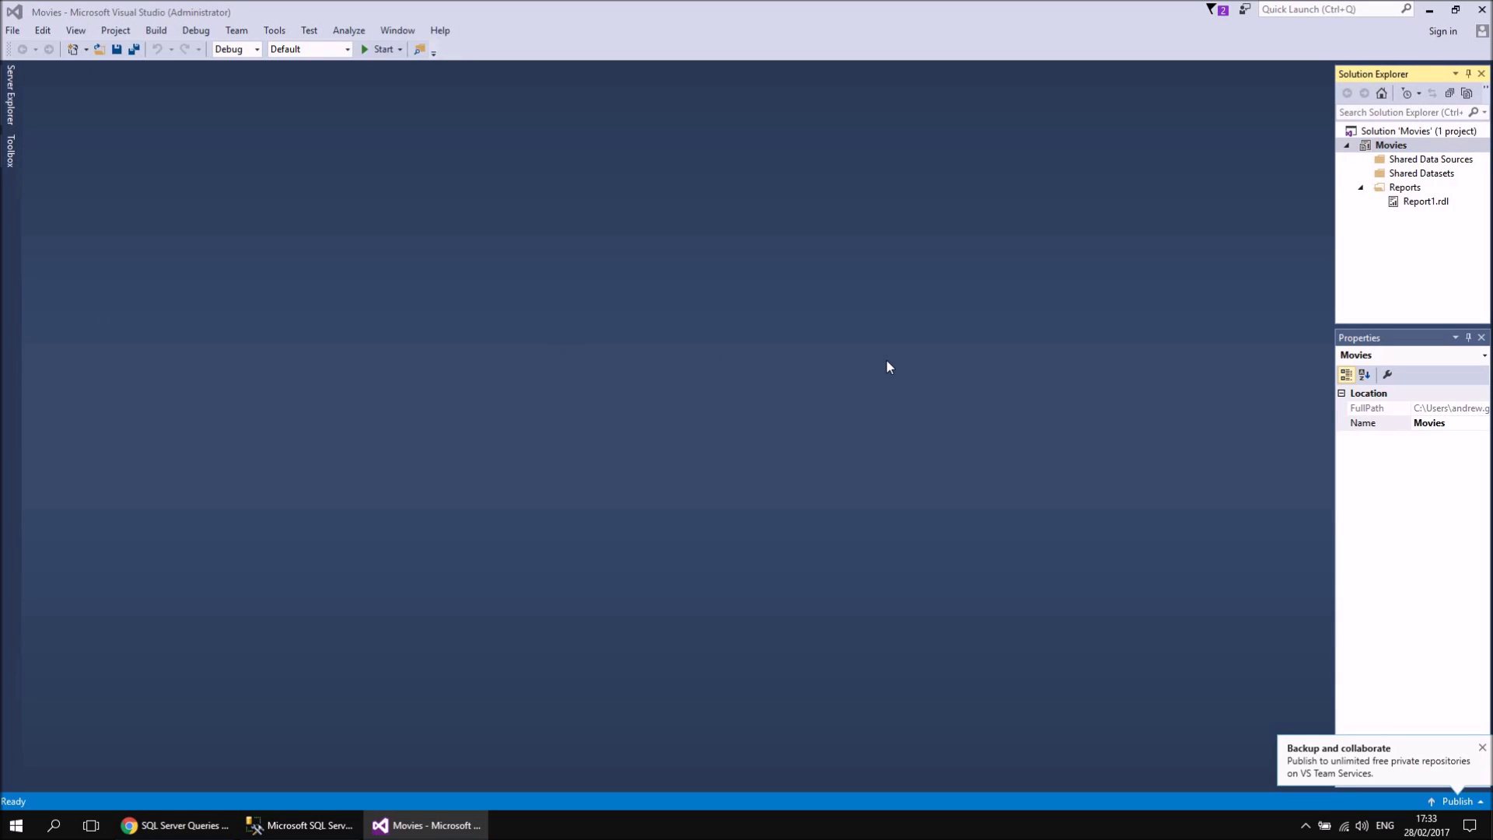
right_click(1403, 148)
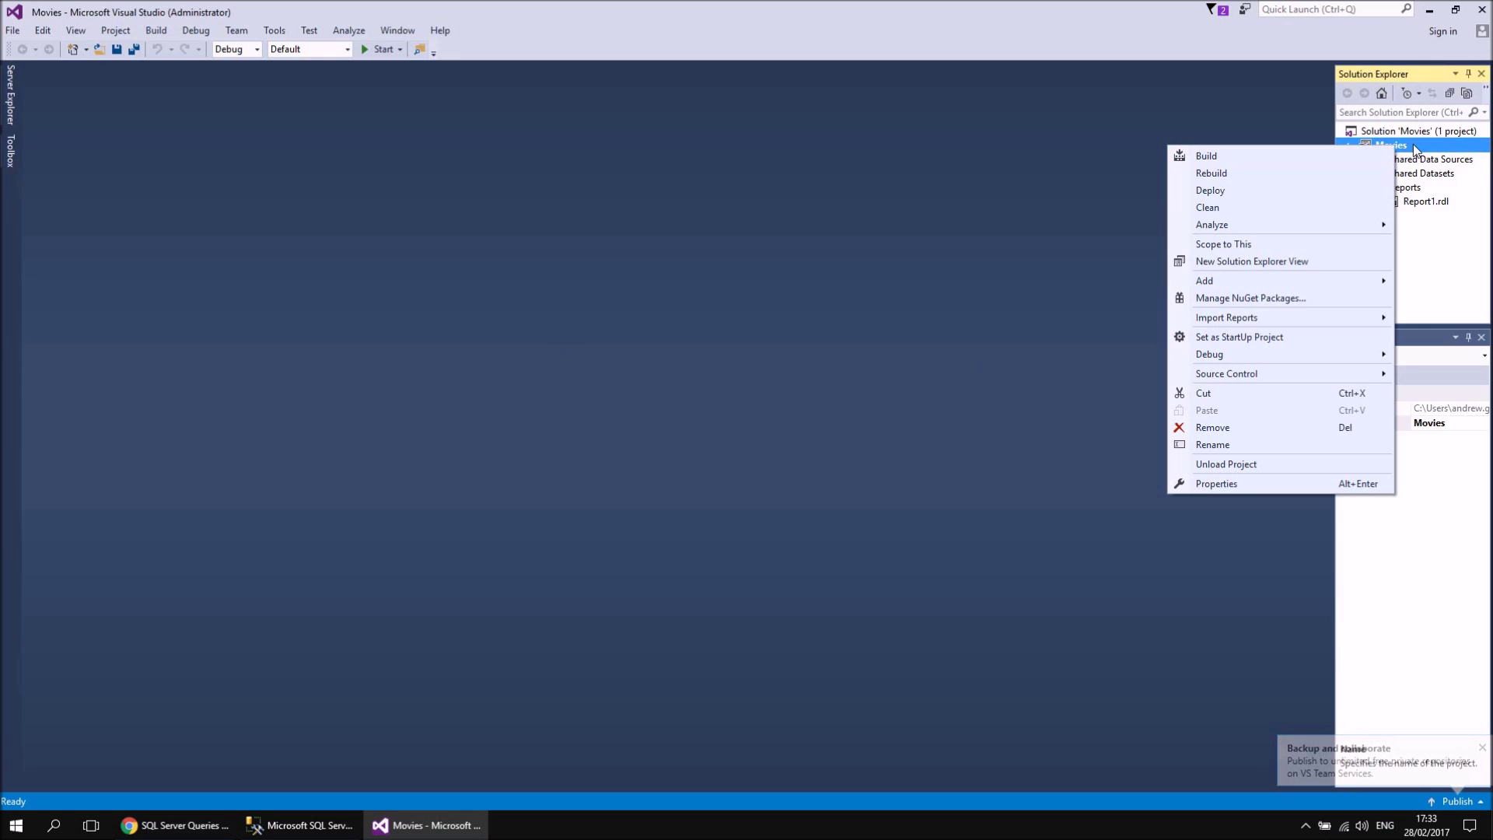
left_click(1223, 194)
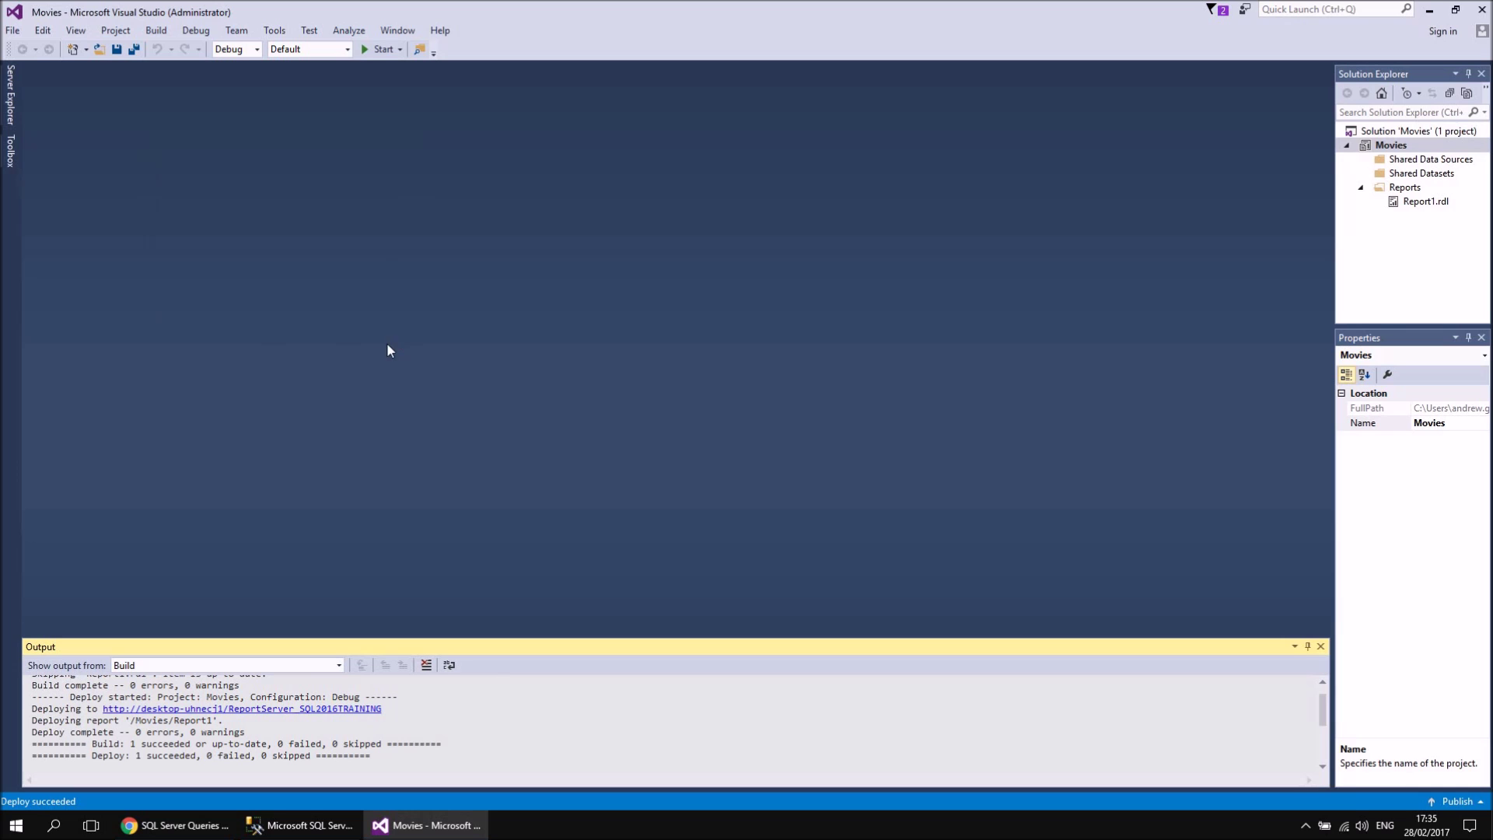
Launch the SQL Server 2016 Reporting Services Configuration Manager and connect to the SQL2016TRAINING report server instance.
left_click(15, 825)
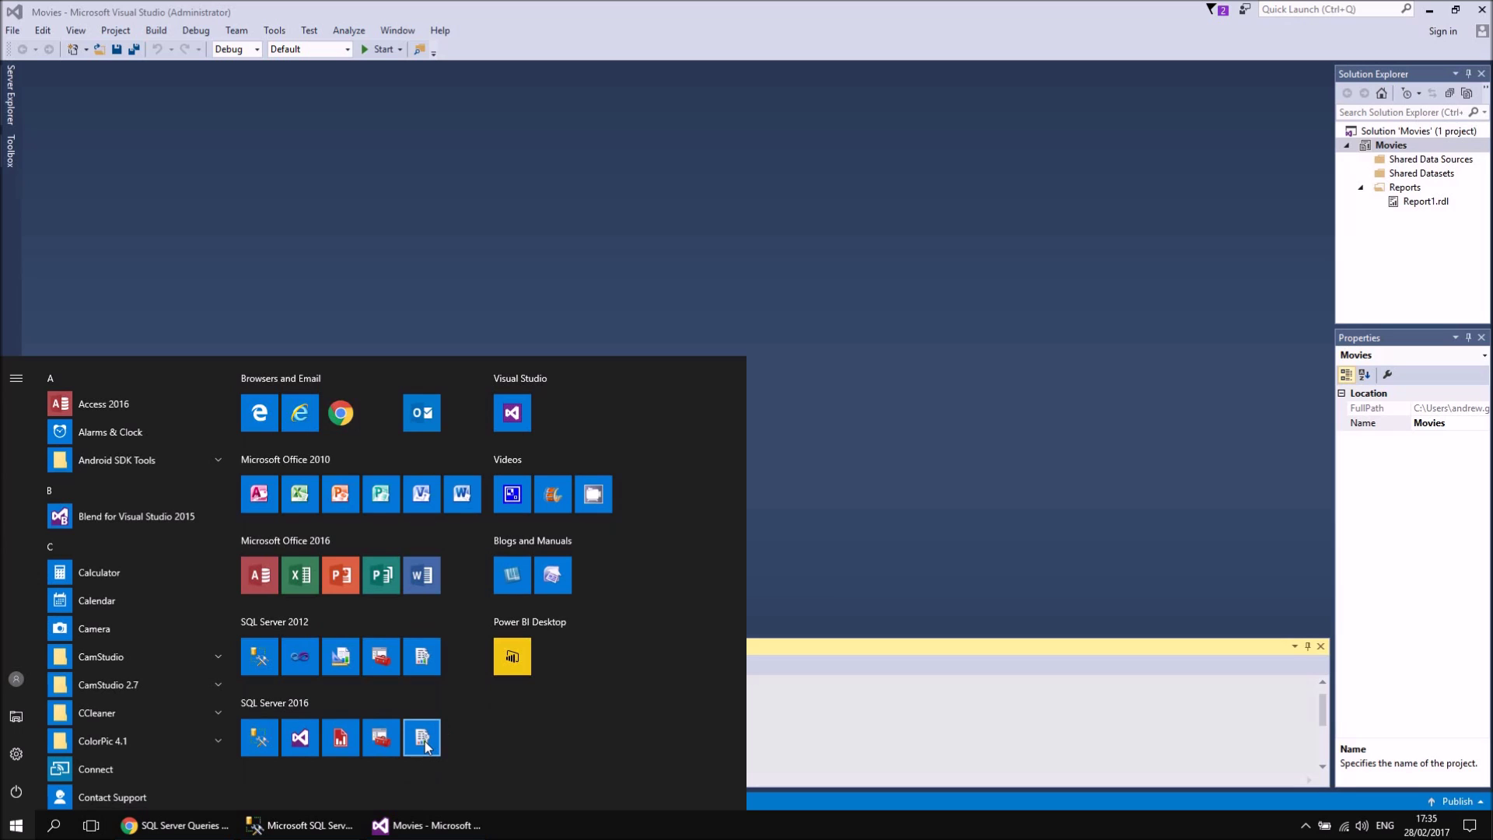
left_click(424, 740)
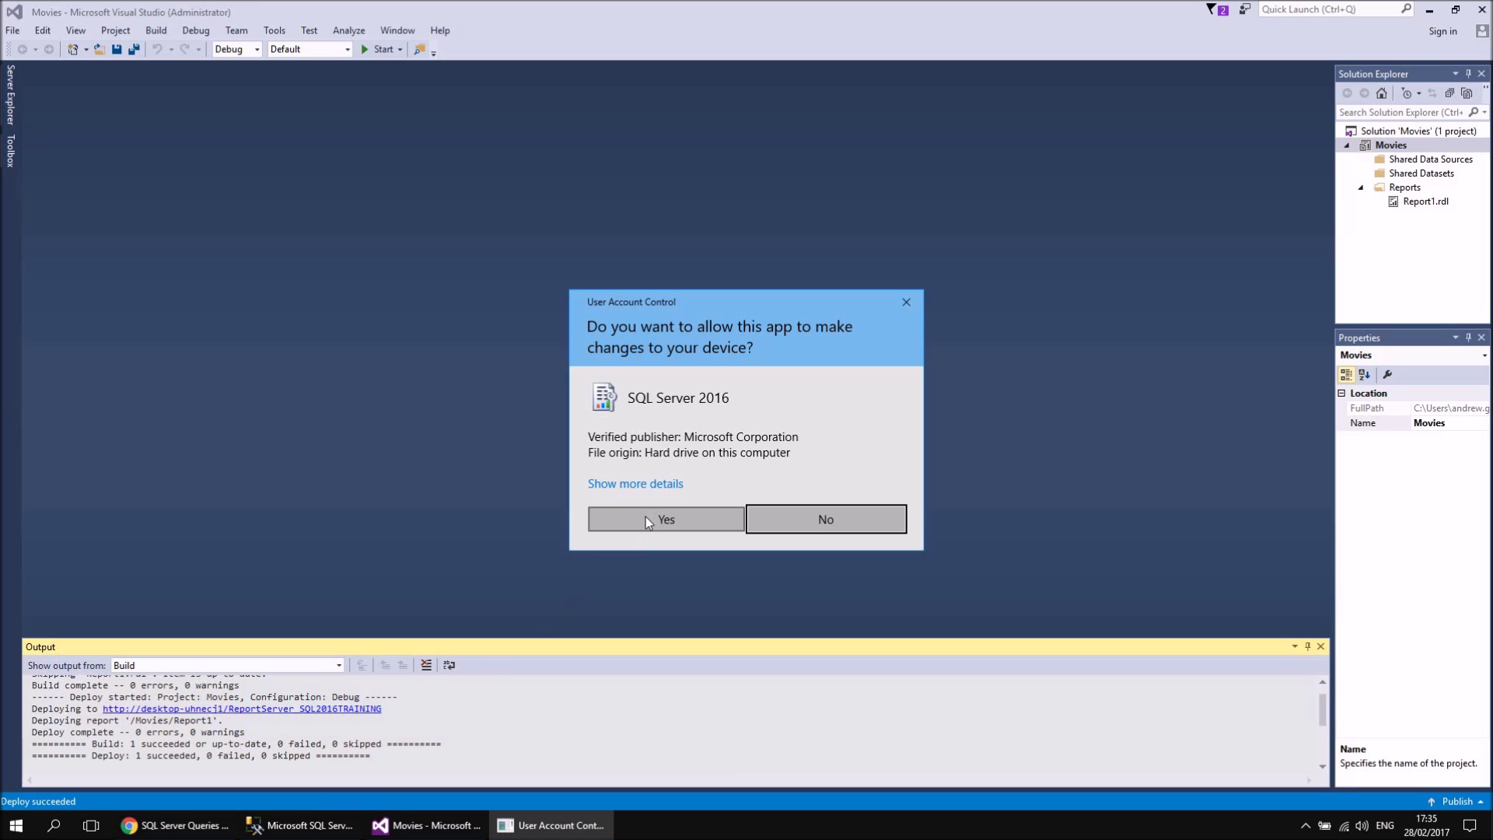
left_click(646, 517)
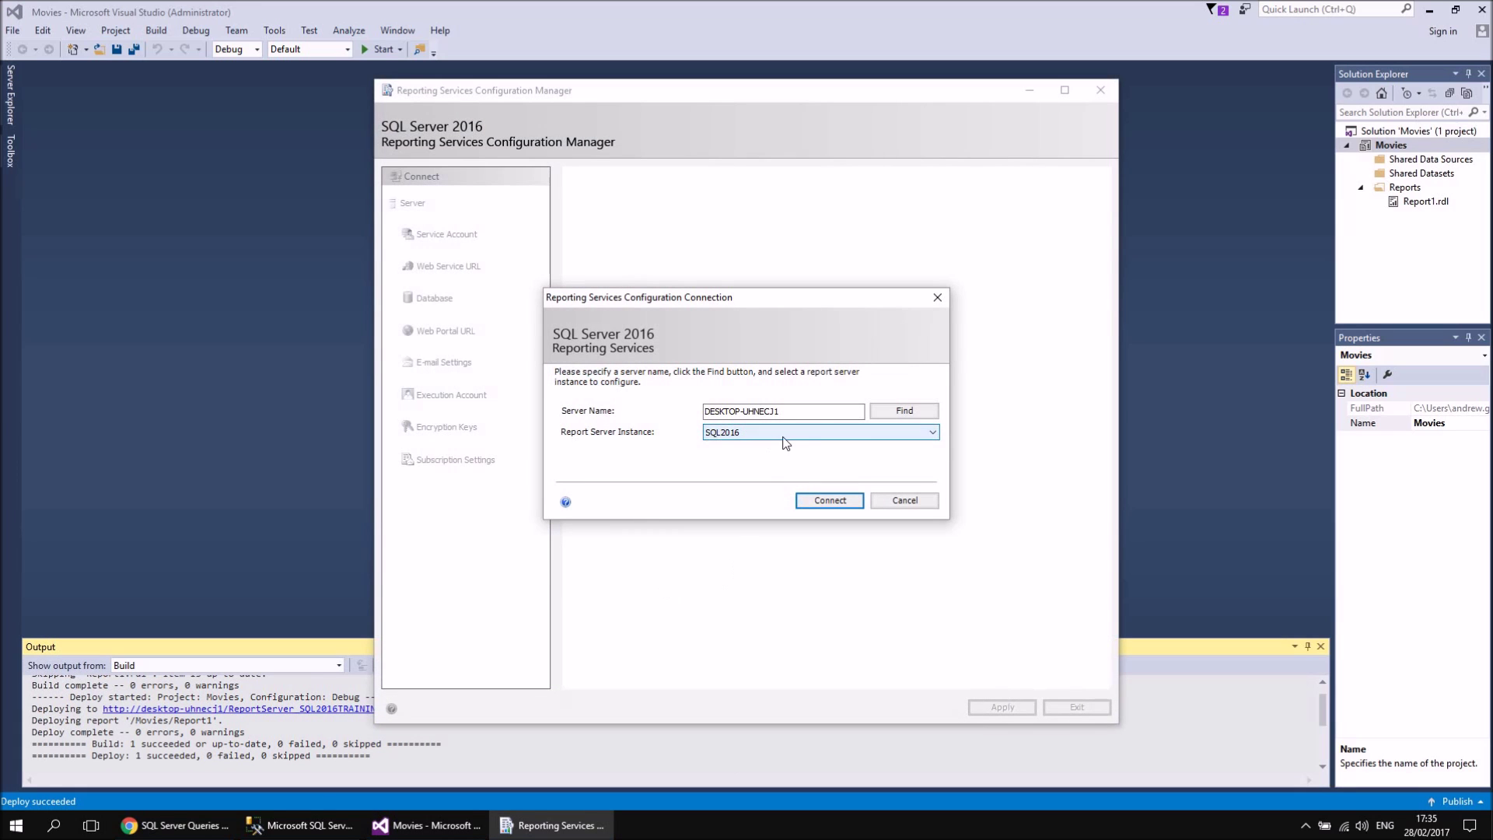
left_click(933, 434)
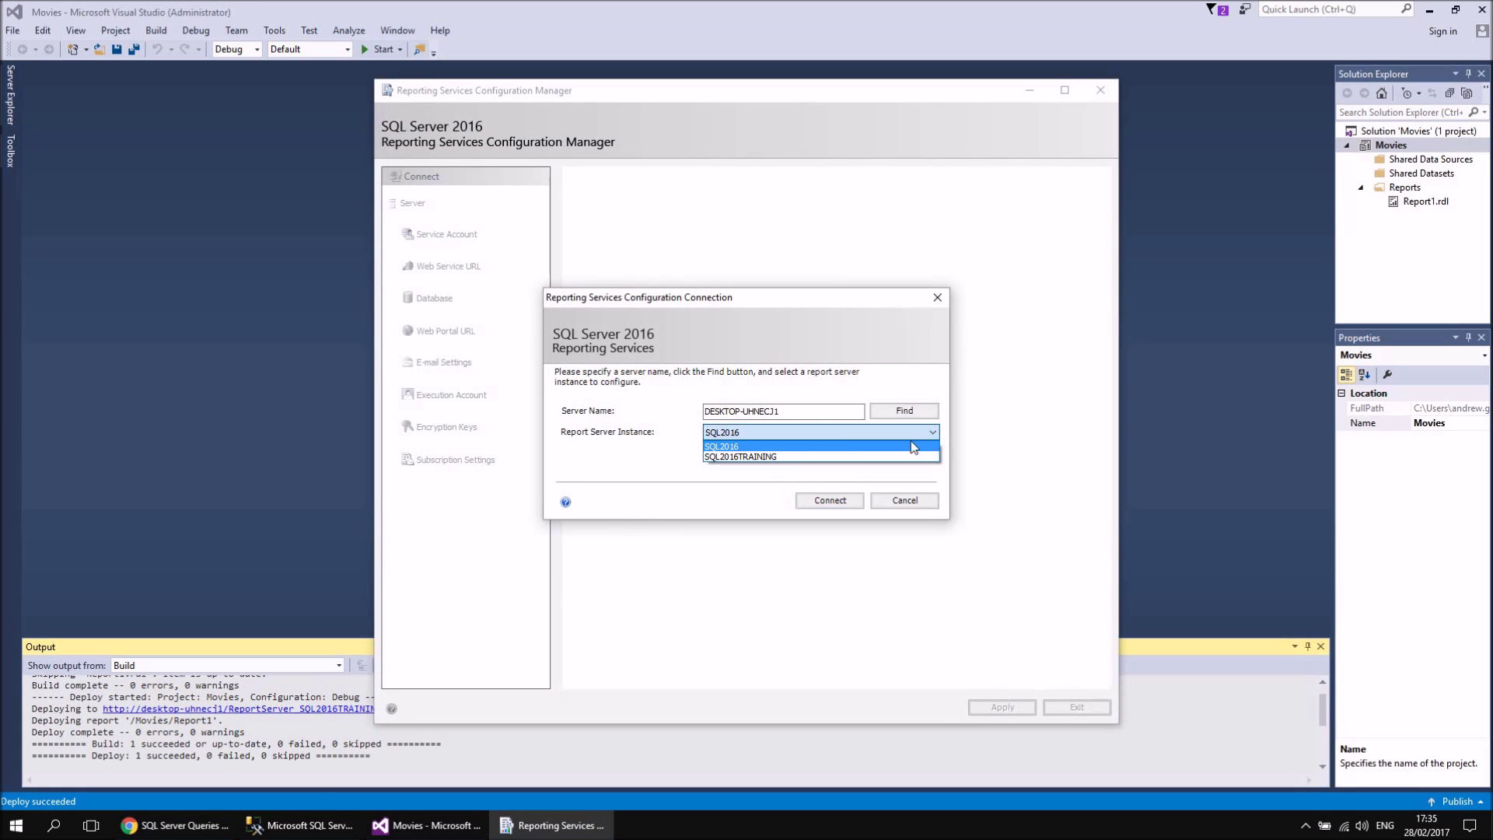
left_click(759, 455)
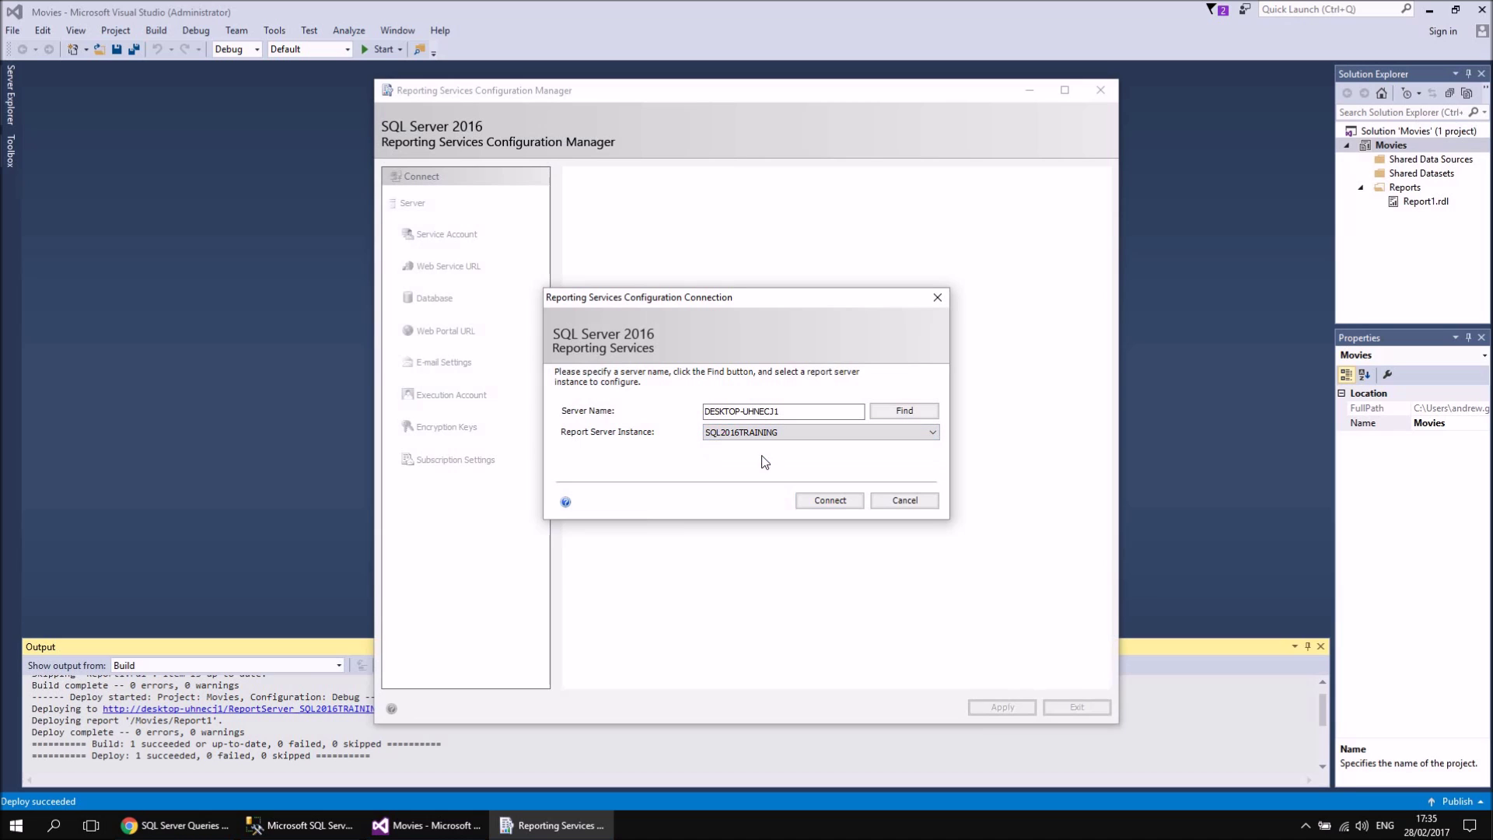
left_click(829, 502)
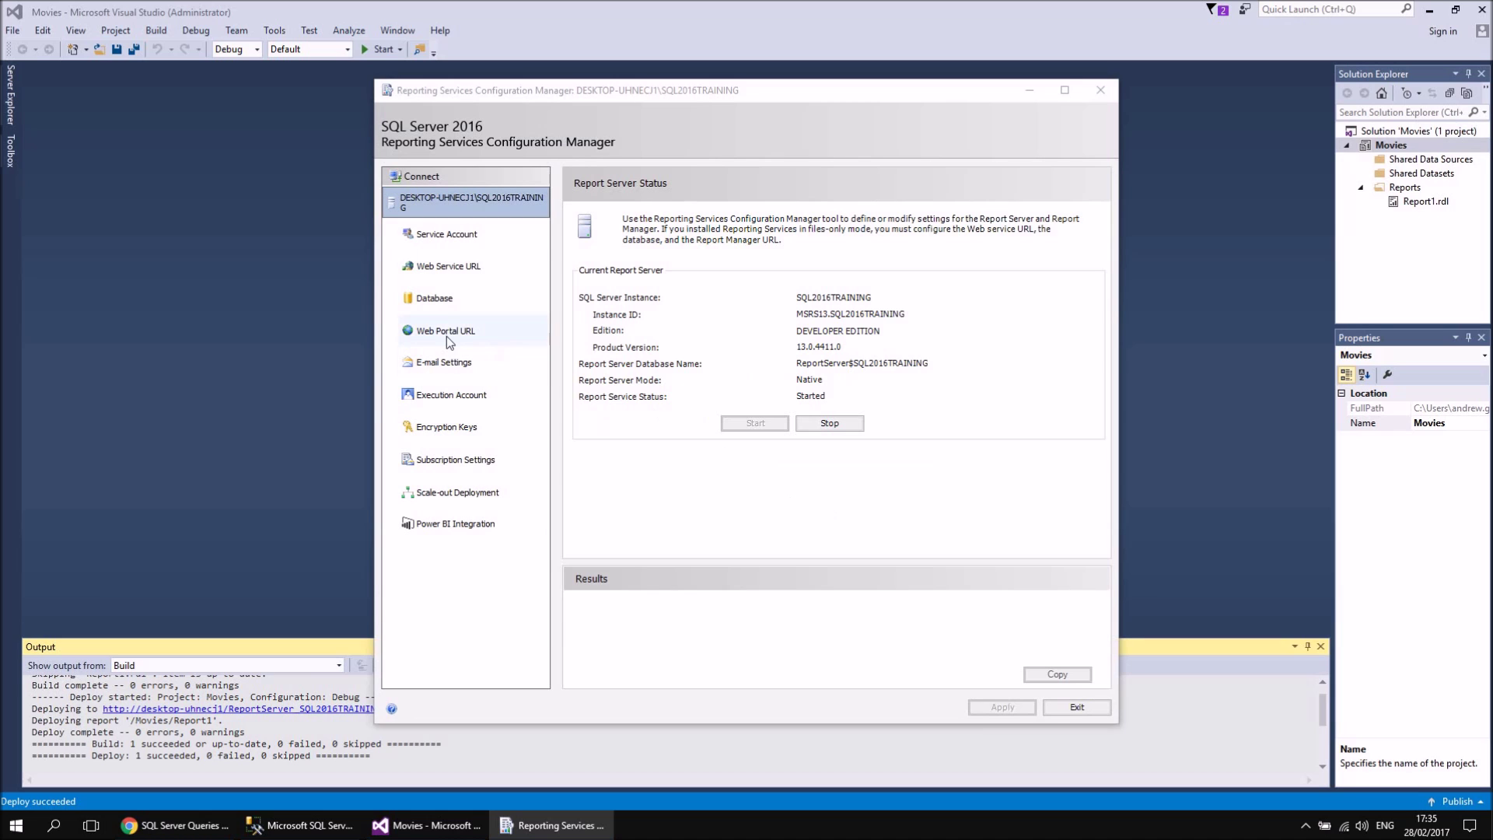
Open the Web Portal URL of the SQL2016TRAINING instance in the browser and copy the portal's address.
left_click(442, 333)
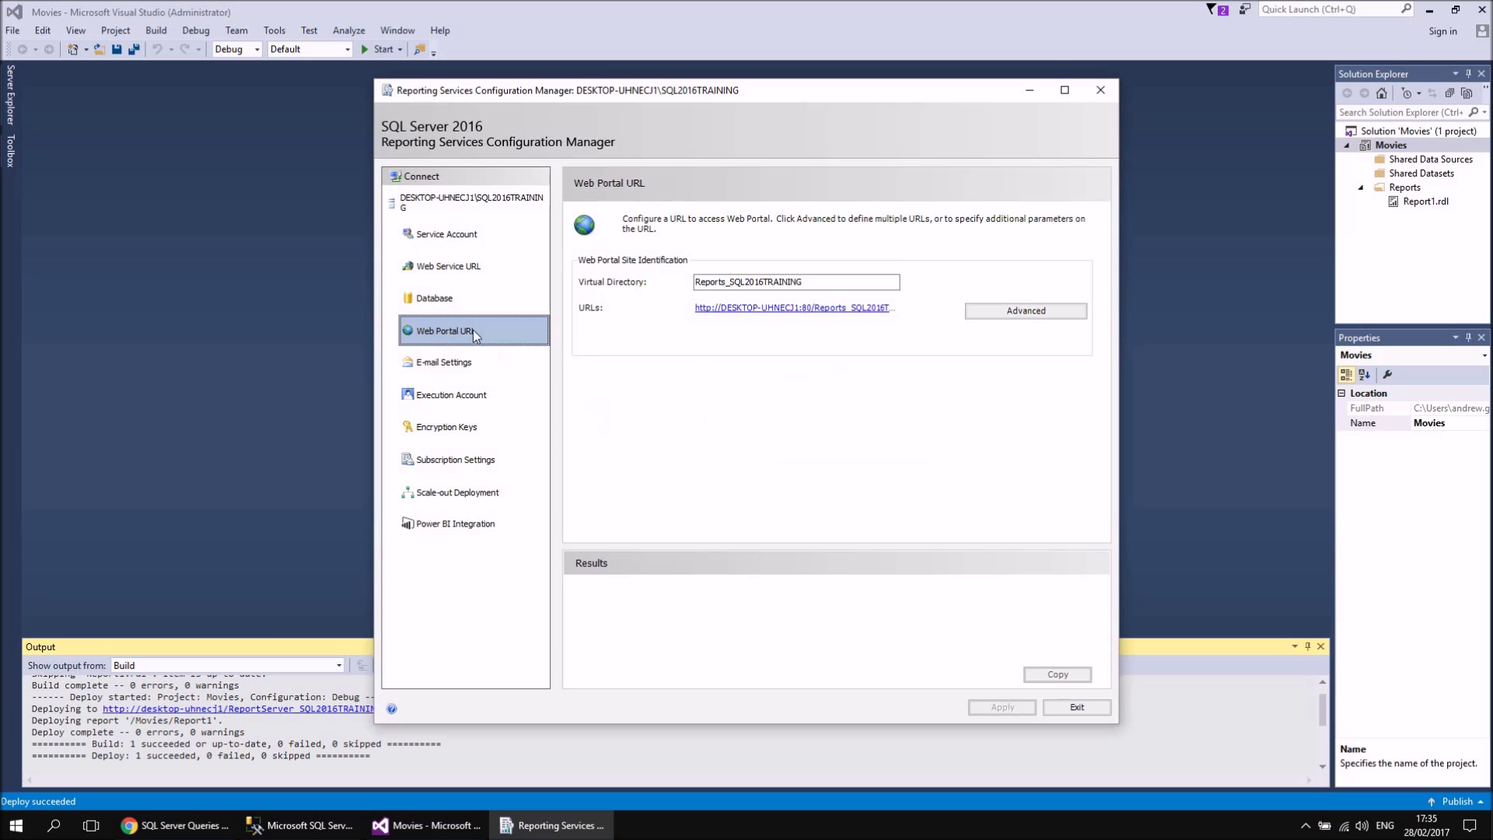
left_click(731, 308)
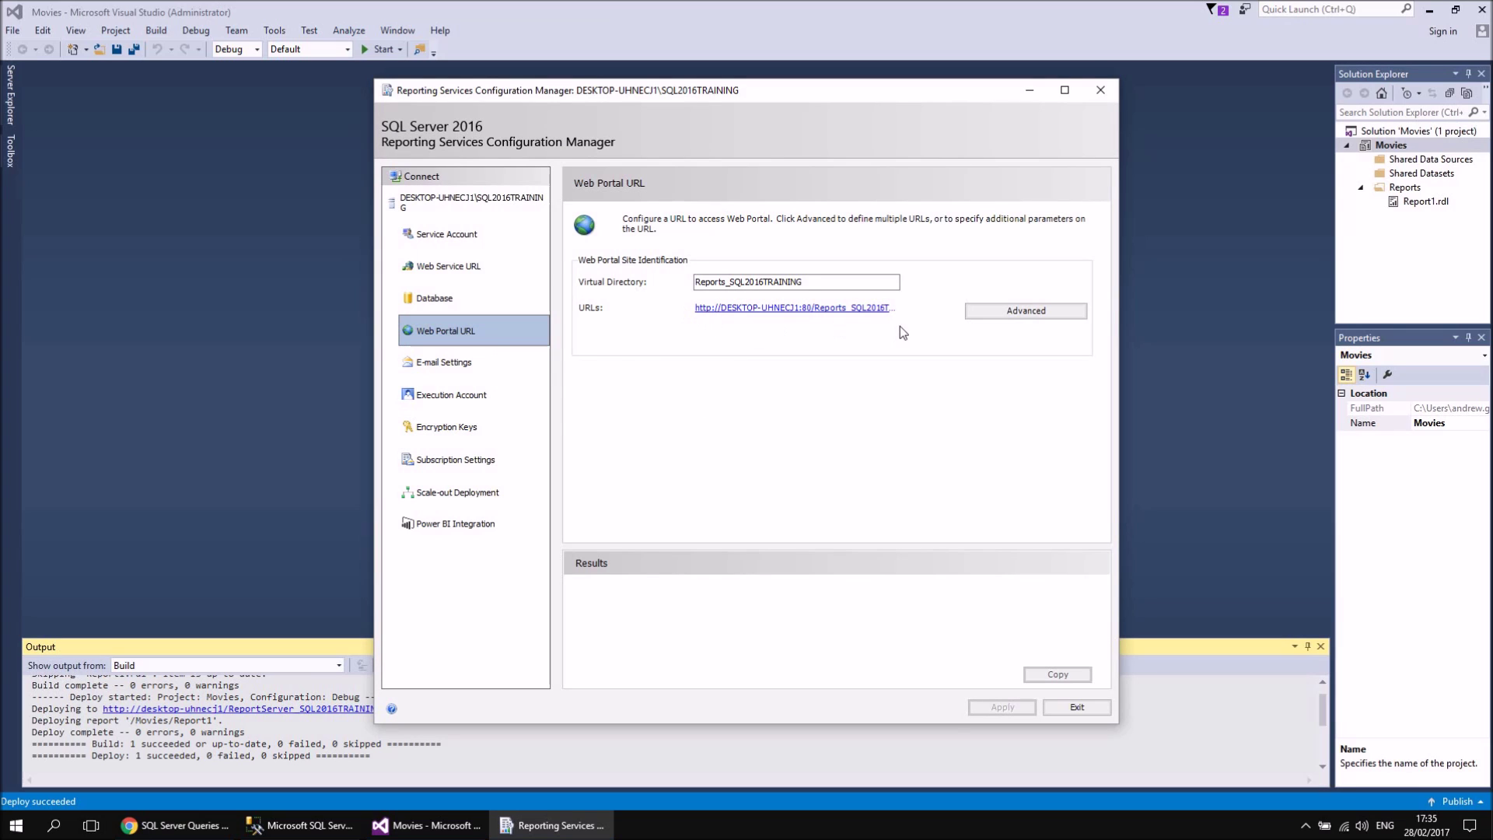
left_click(743, 309)
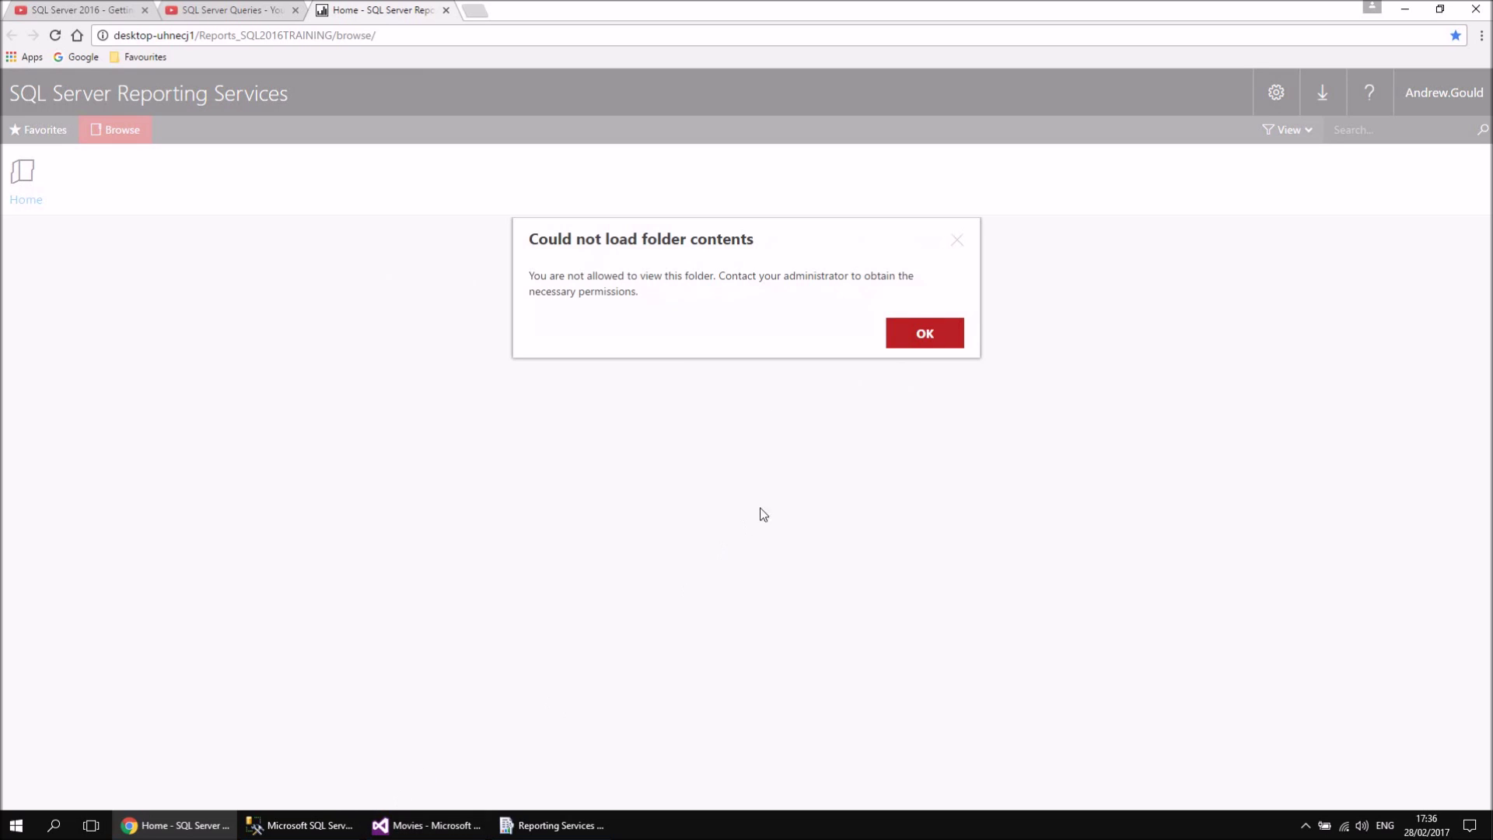
left_click(921, 335)
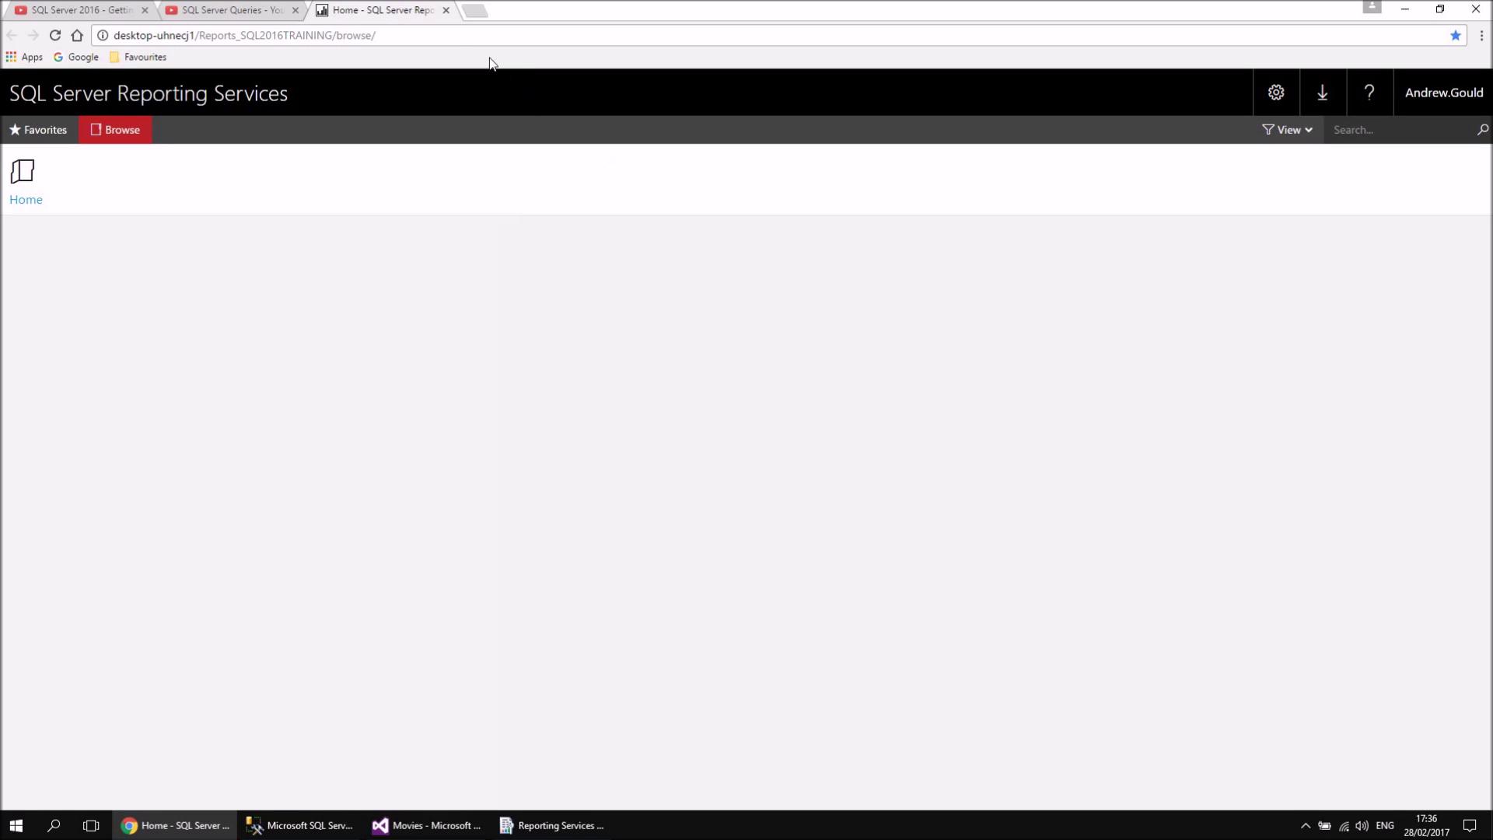
left_click(447, 35)
key("ctrl+c")
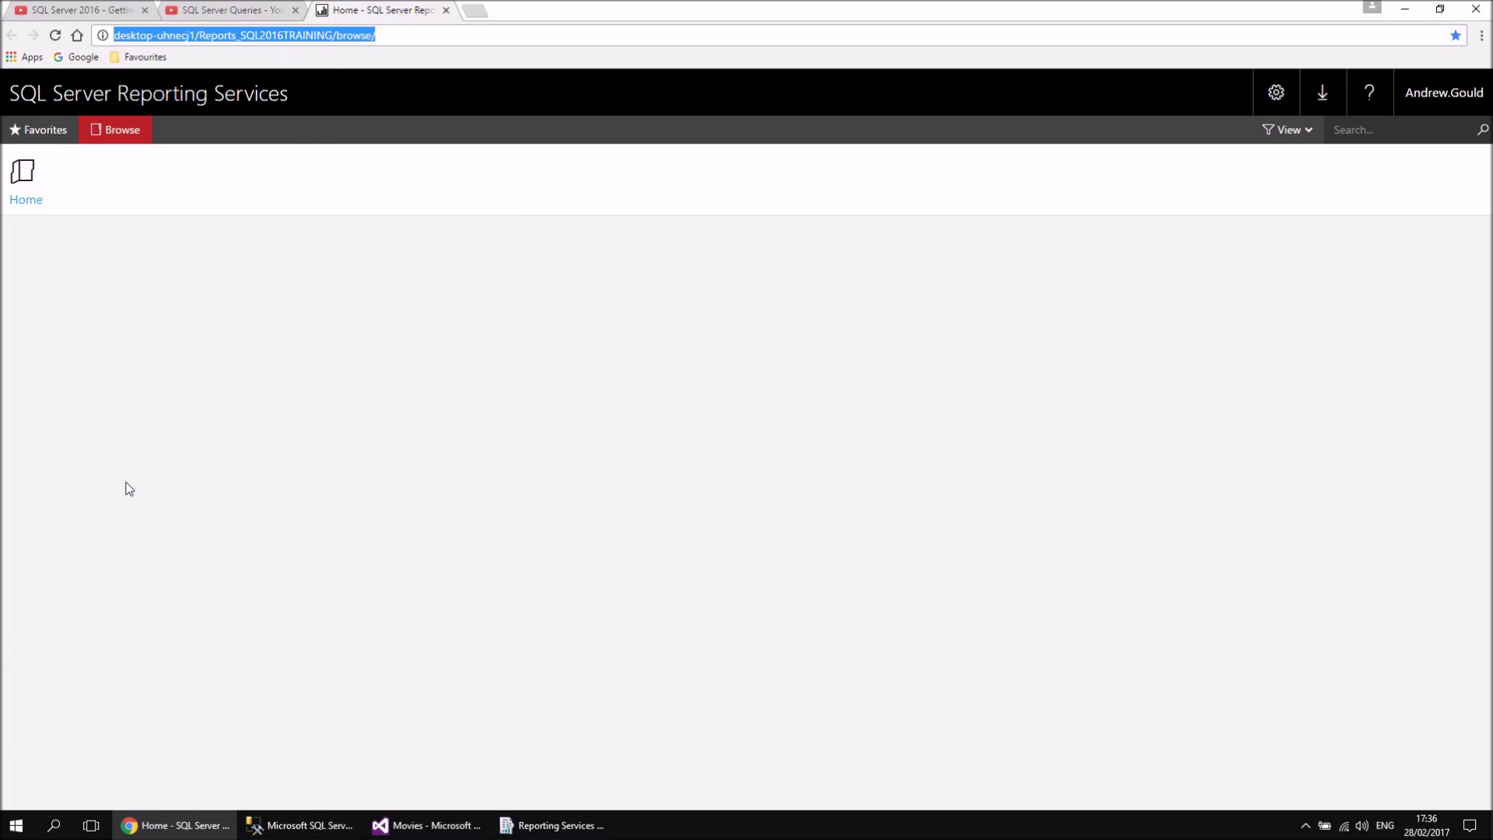
Launch Internet Explorer as administrator and allow it to make changes to the device.
left_click(16, 828)
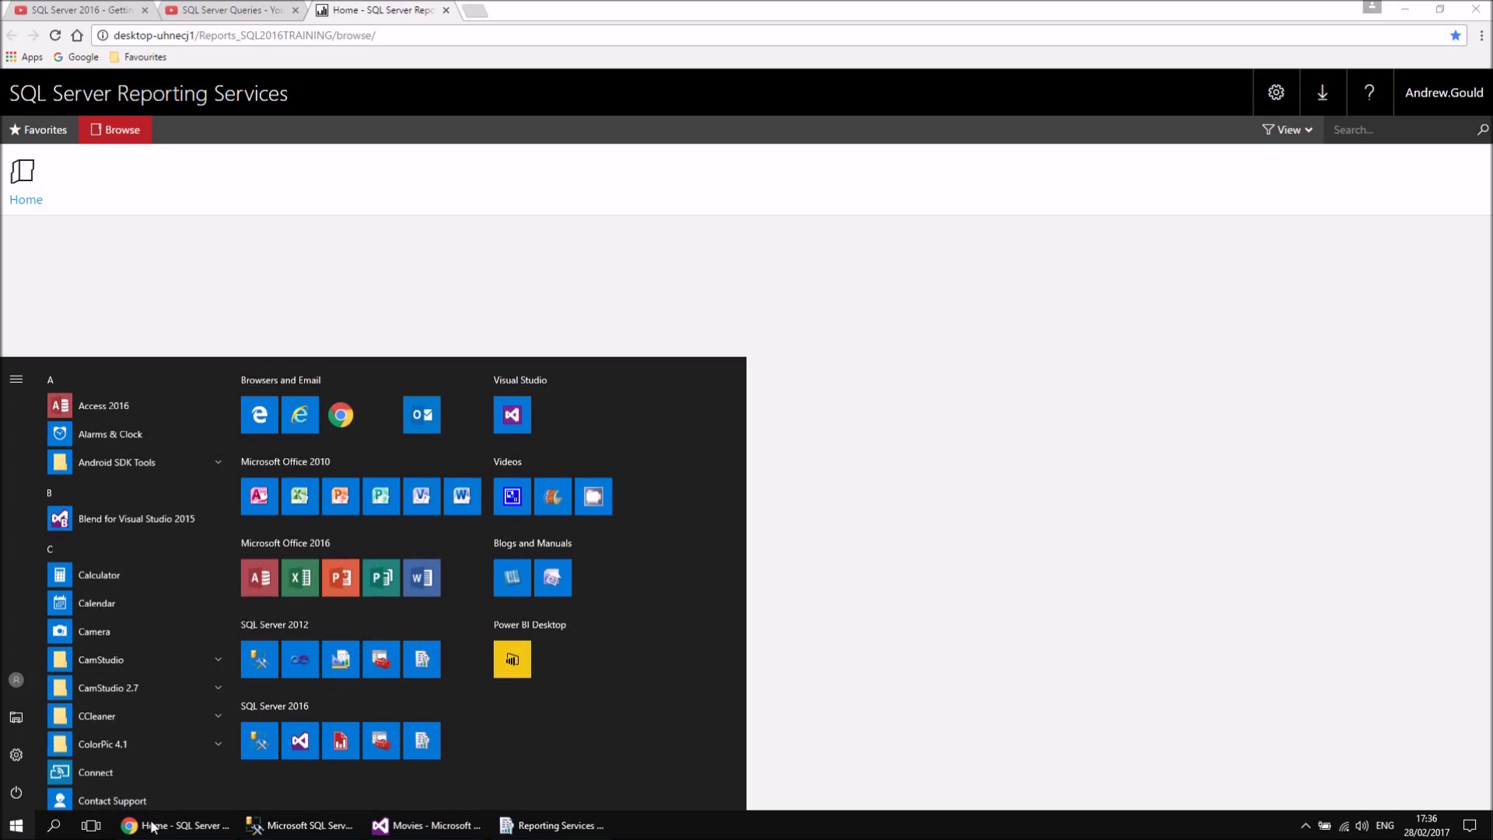
right_click(303, 421)
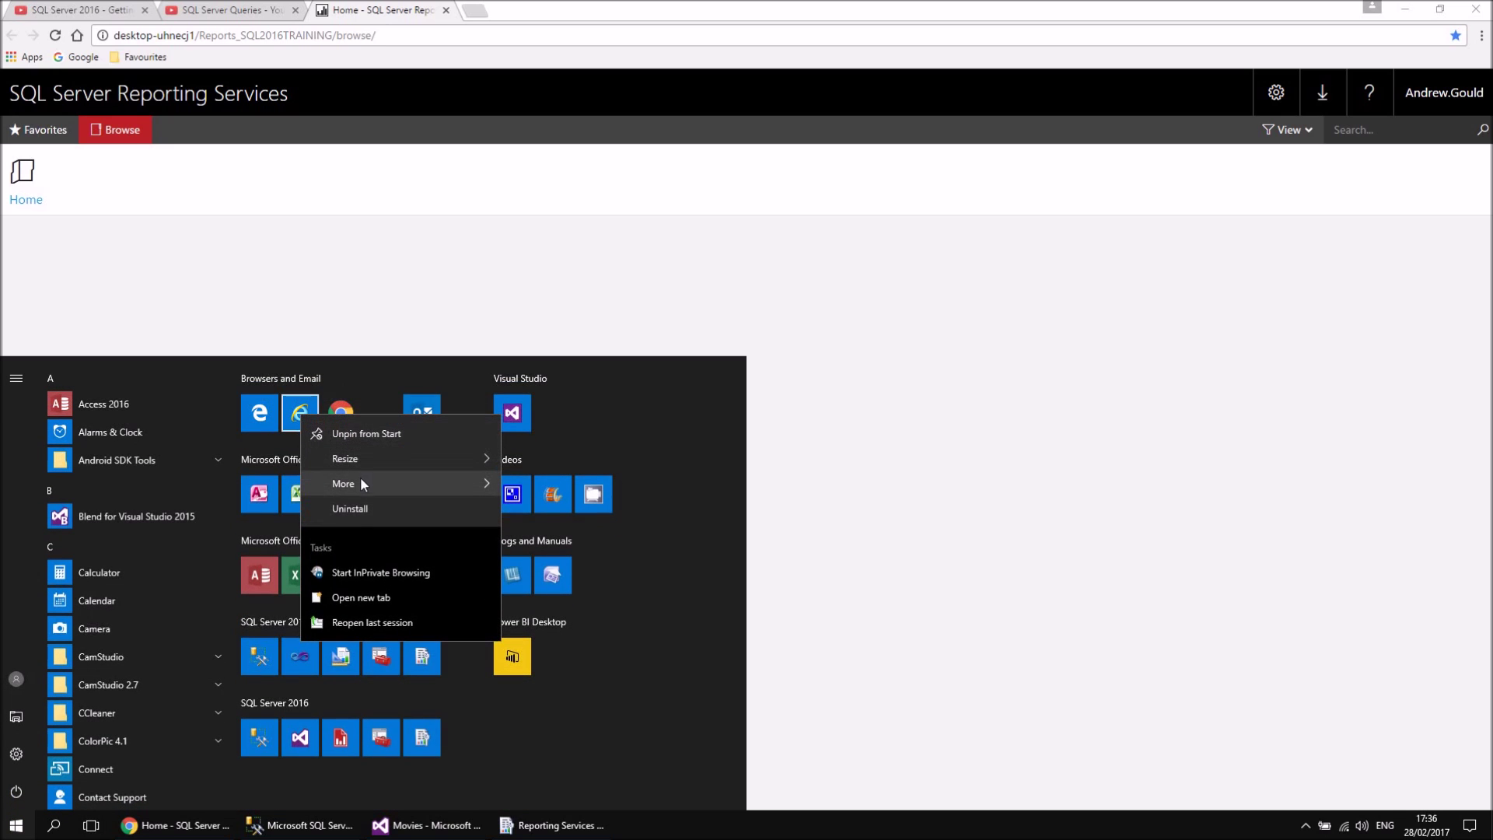
mouse_move(361, 482)
left_click(570, 516)
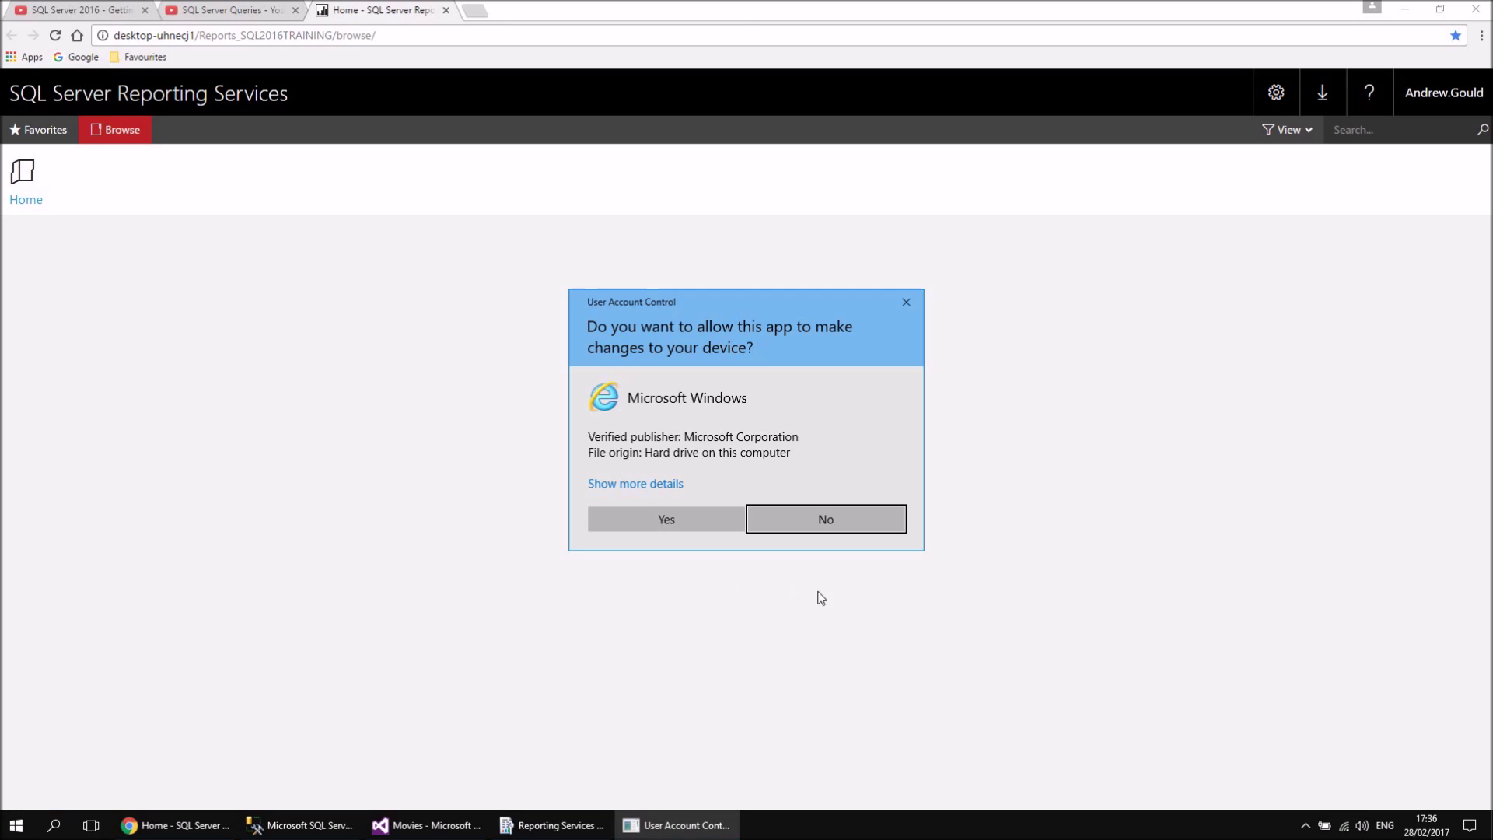
left_click(777, 517)
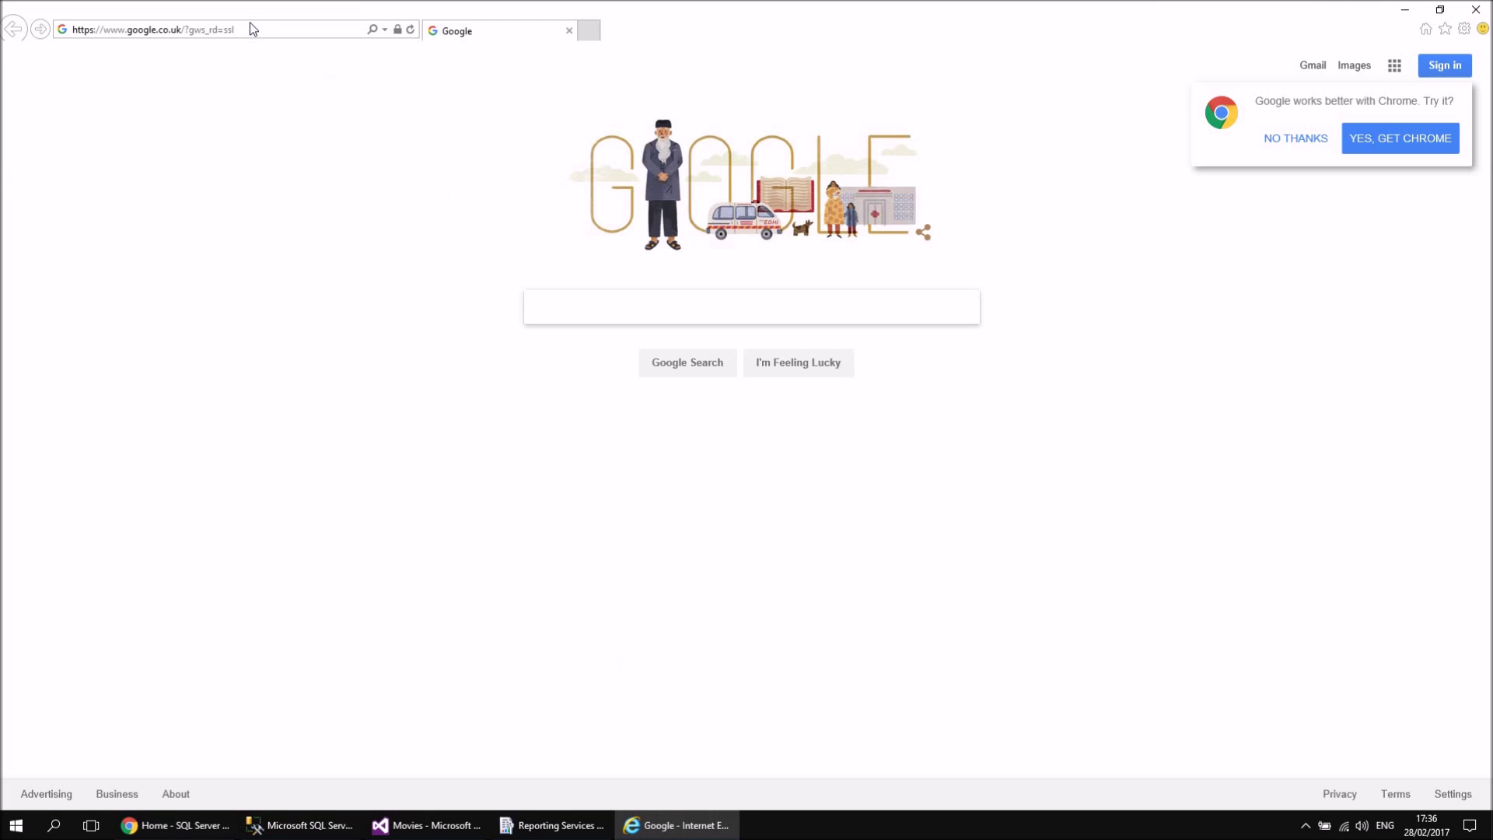
Load the copied desktop-uhnecj1/Reports_SQL2016TRAINING/browse/ address in Internet Explorer.
left_click(265, 31)
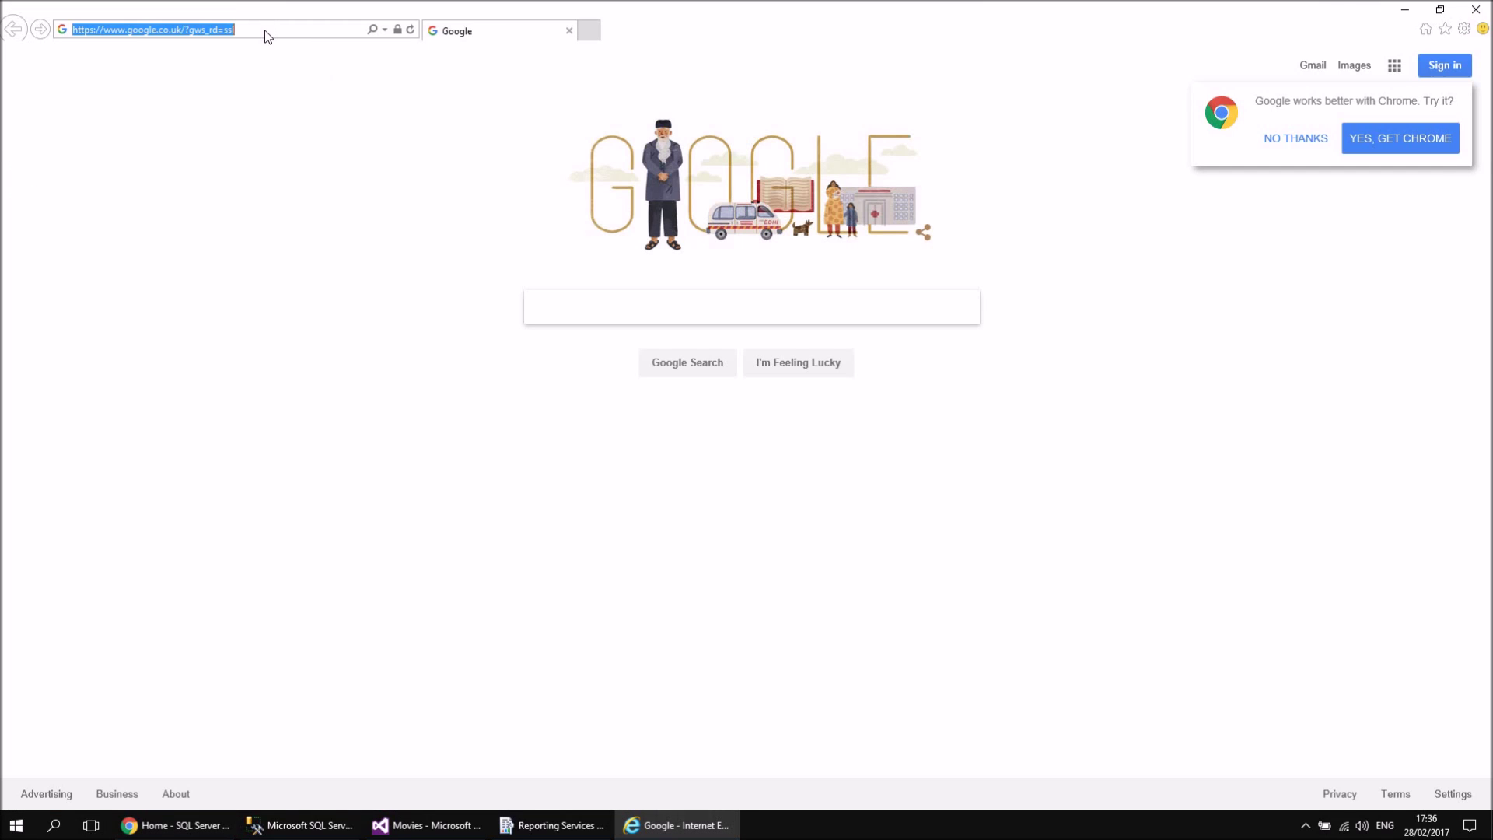
key("ctrl+v")
key("Return")
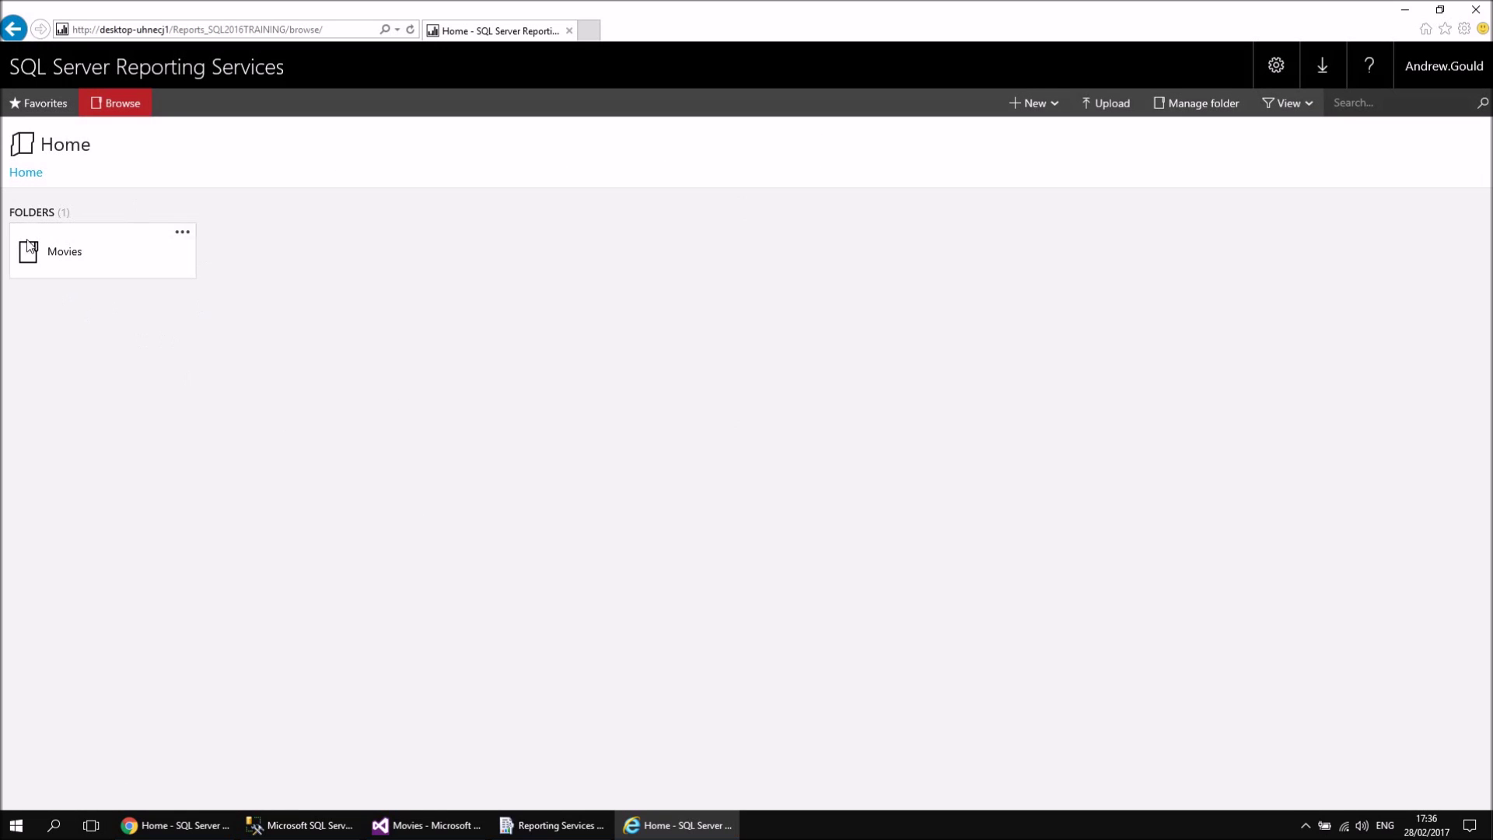
View the deployed Report1 from the portal's Movies folder and return to that folder.
left_click(66, 255)
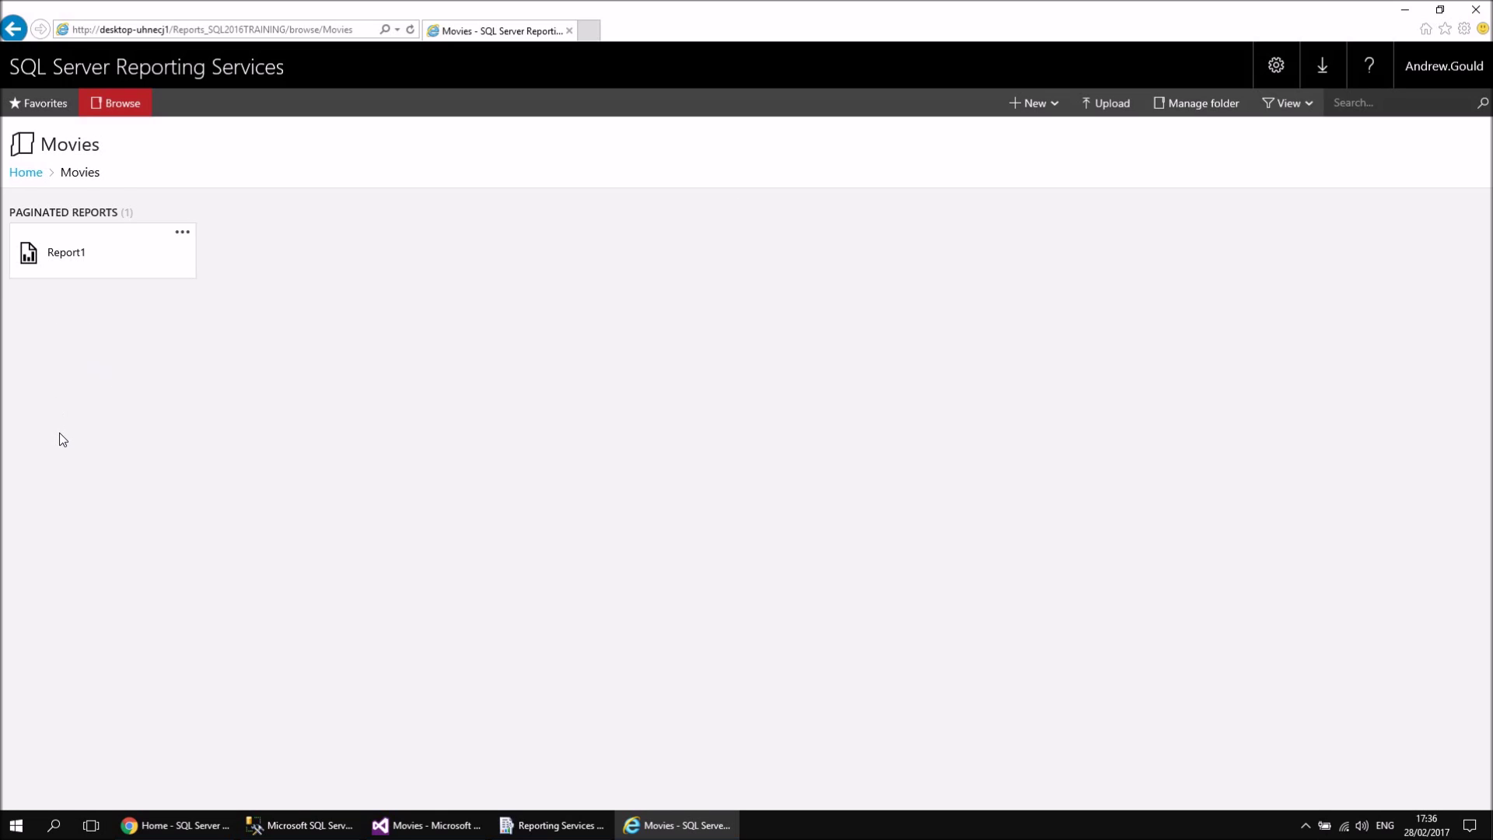
left_click(66, 257)
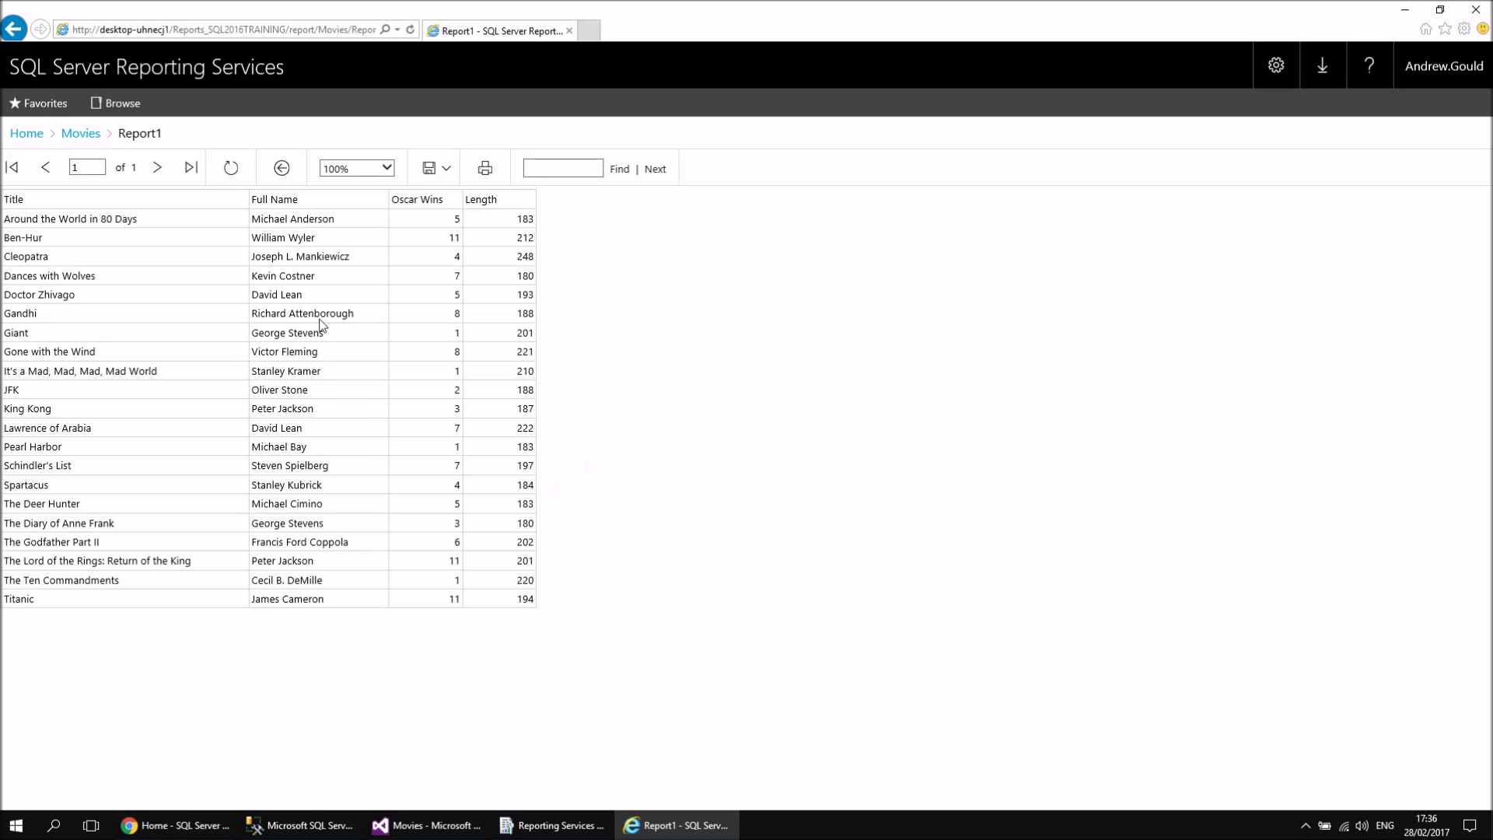
left_click(91, 137)
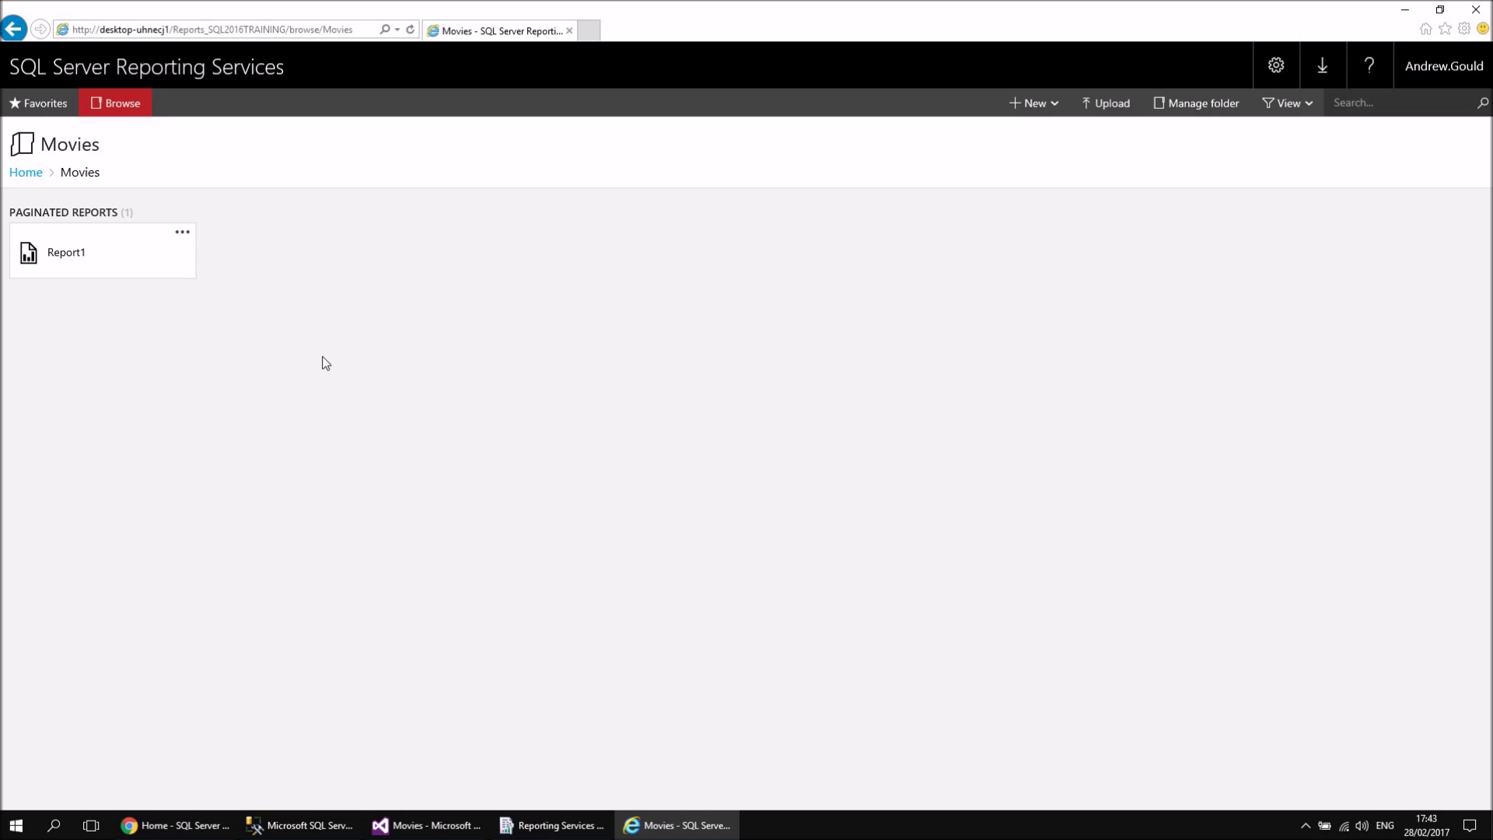
Switch to Visual Studio, close the Output window, and add a new blank report named Report2.rdl to the Movies project's Reports folder.
left_click(430, 825)
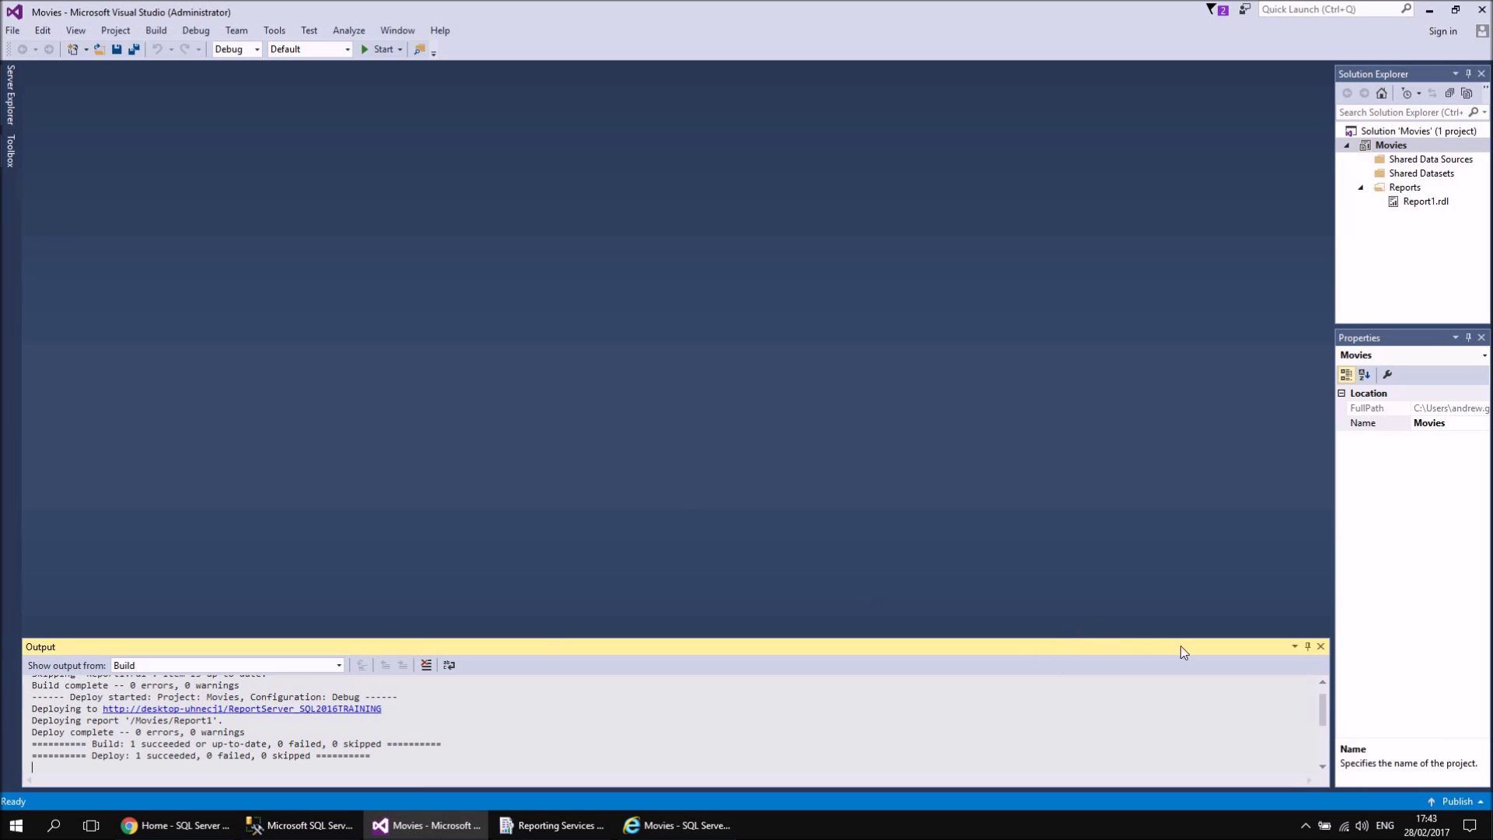
left_click(1321, 646)
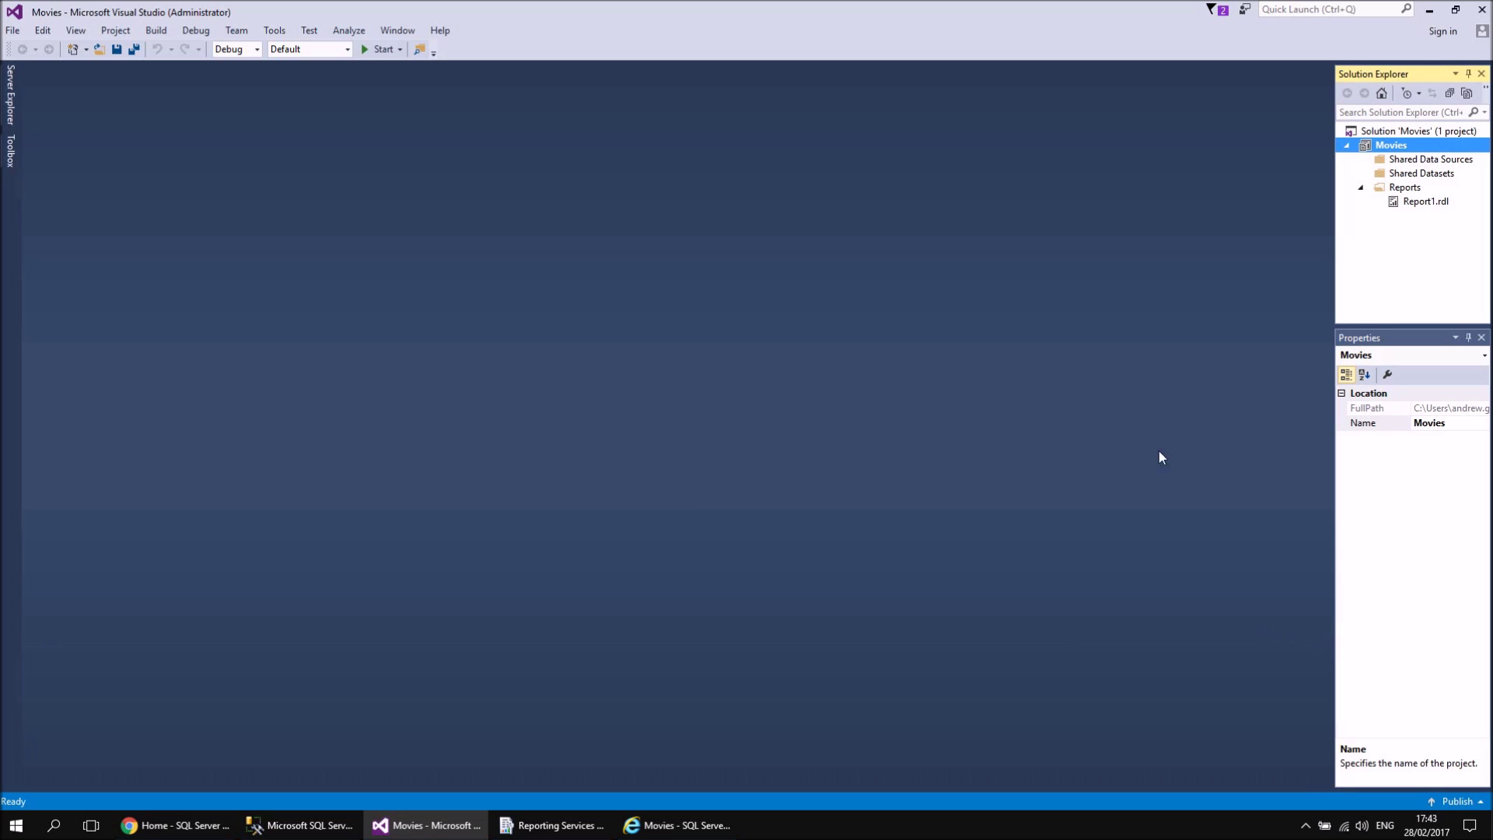
right_click(1400, 193)
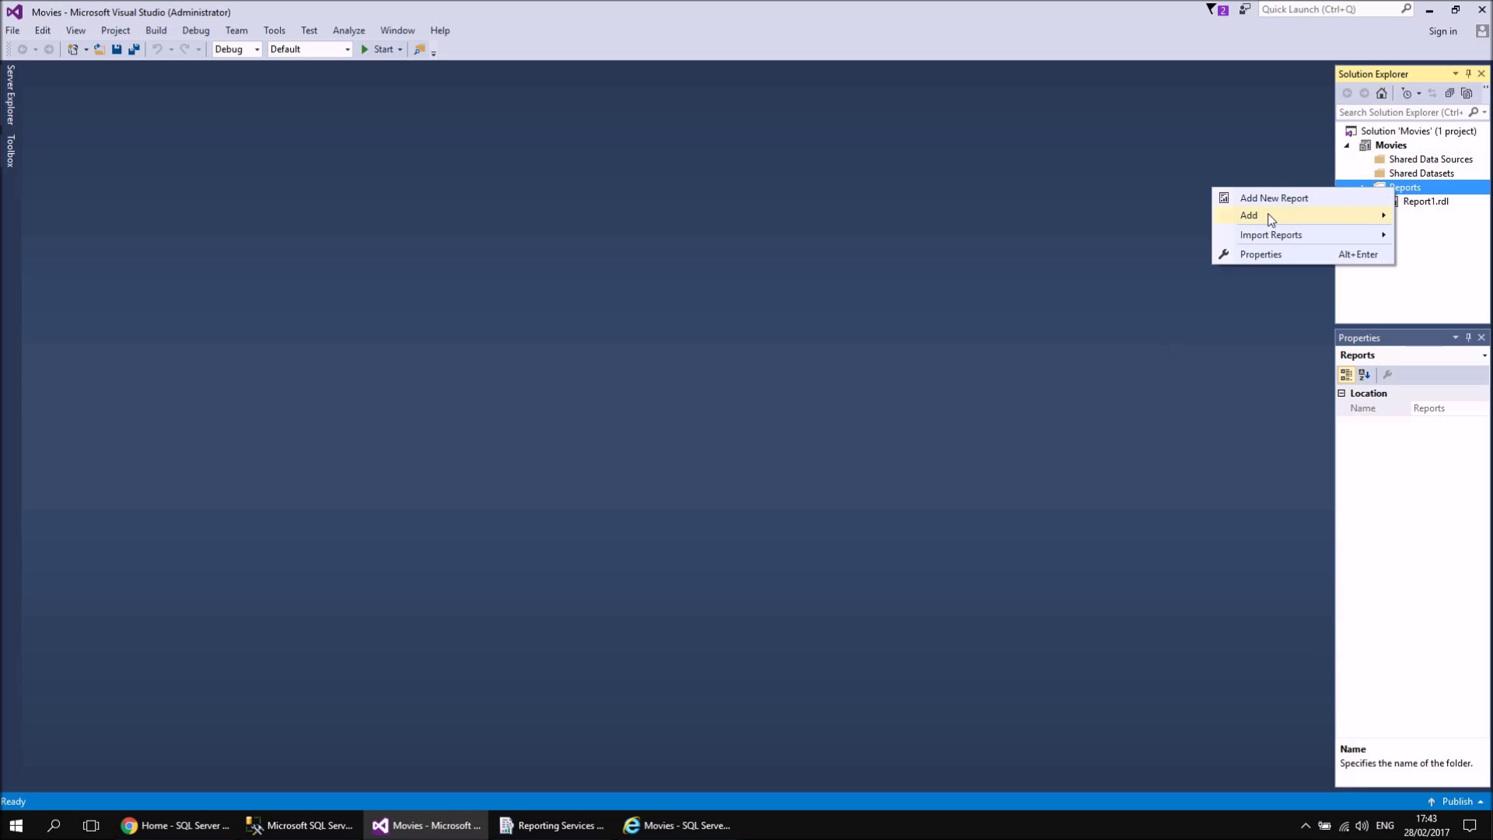
mouse_move(1270, 222)
left_click(1077, 218)
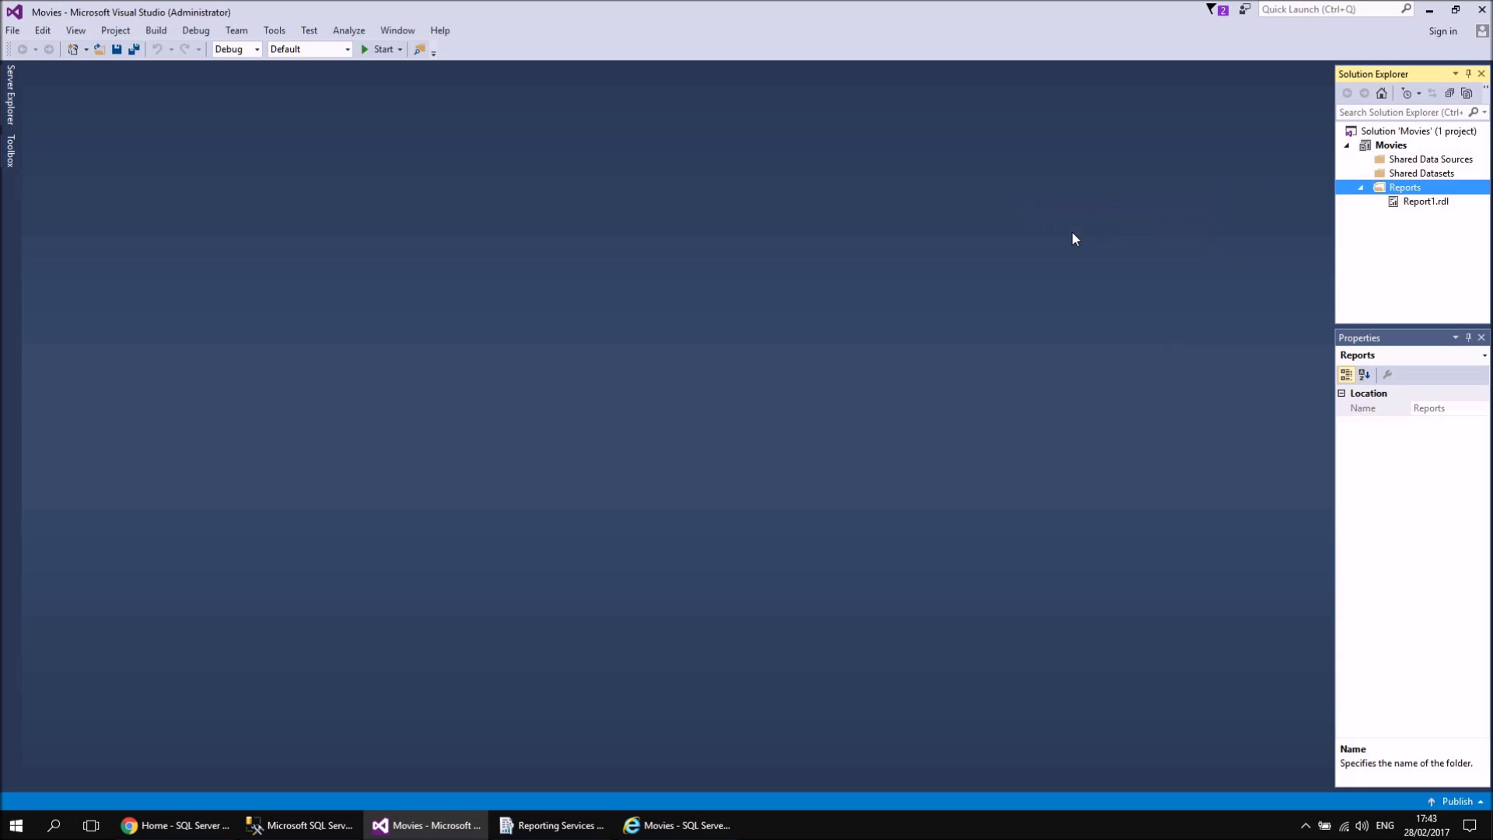
left_click(712, 237)
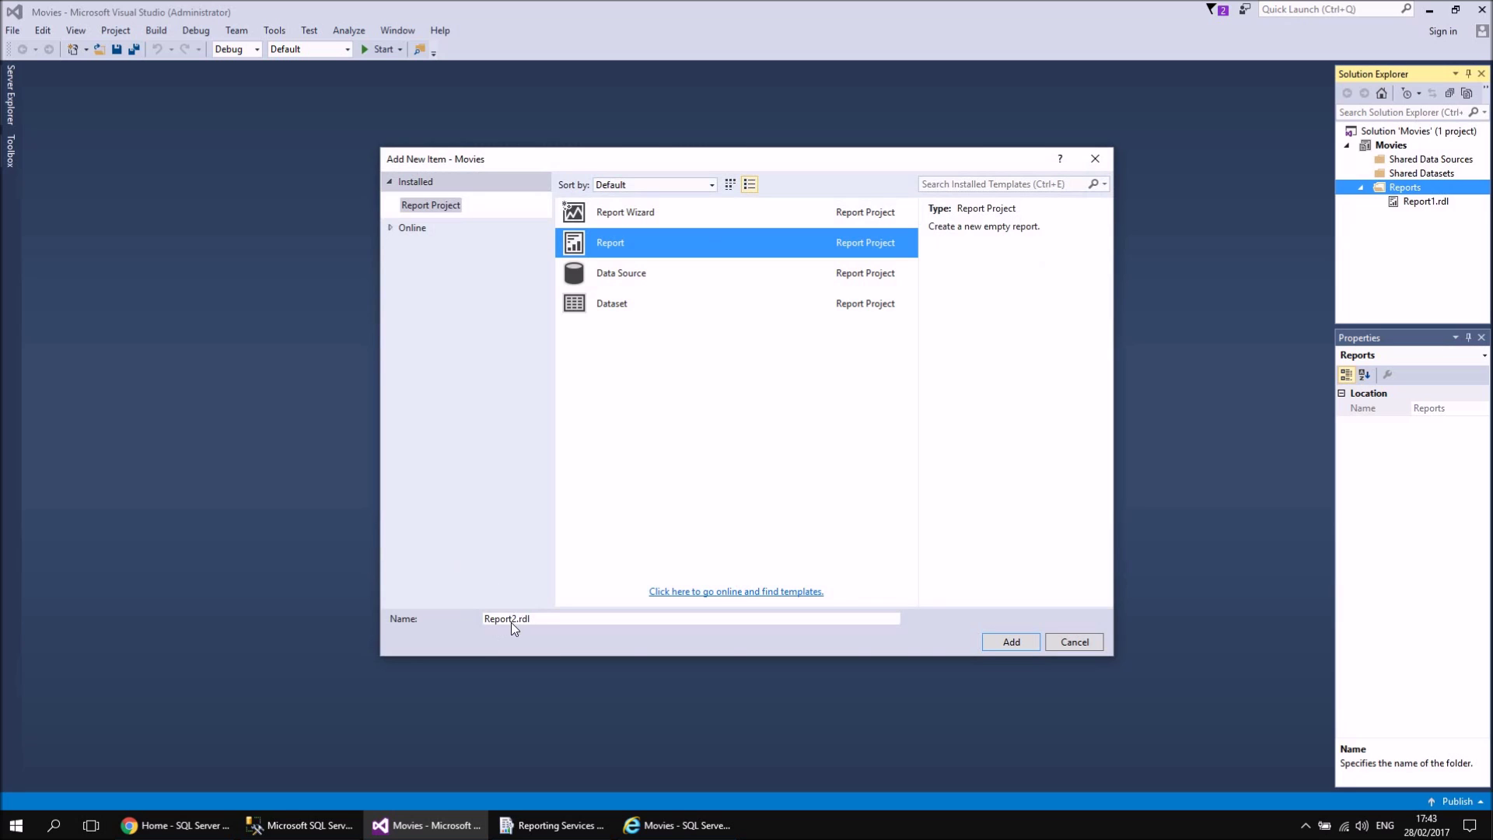
left_click(997, 639)
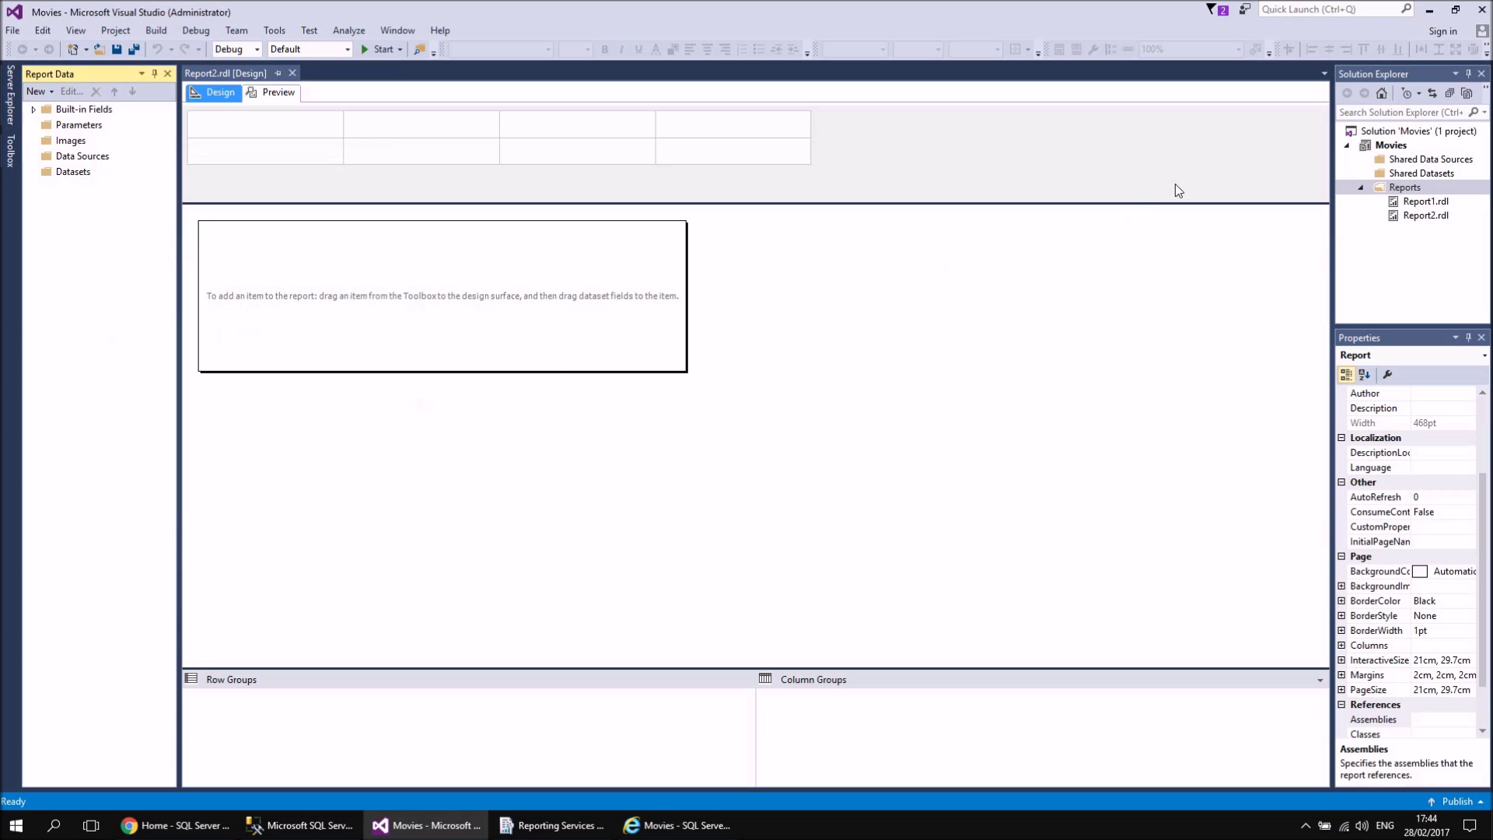
Start a new shared data source in the Movies project and name it MoviesShared.
right_click(1409, 165)
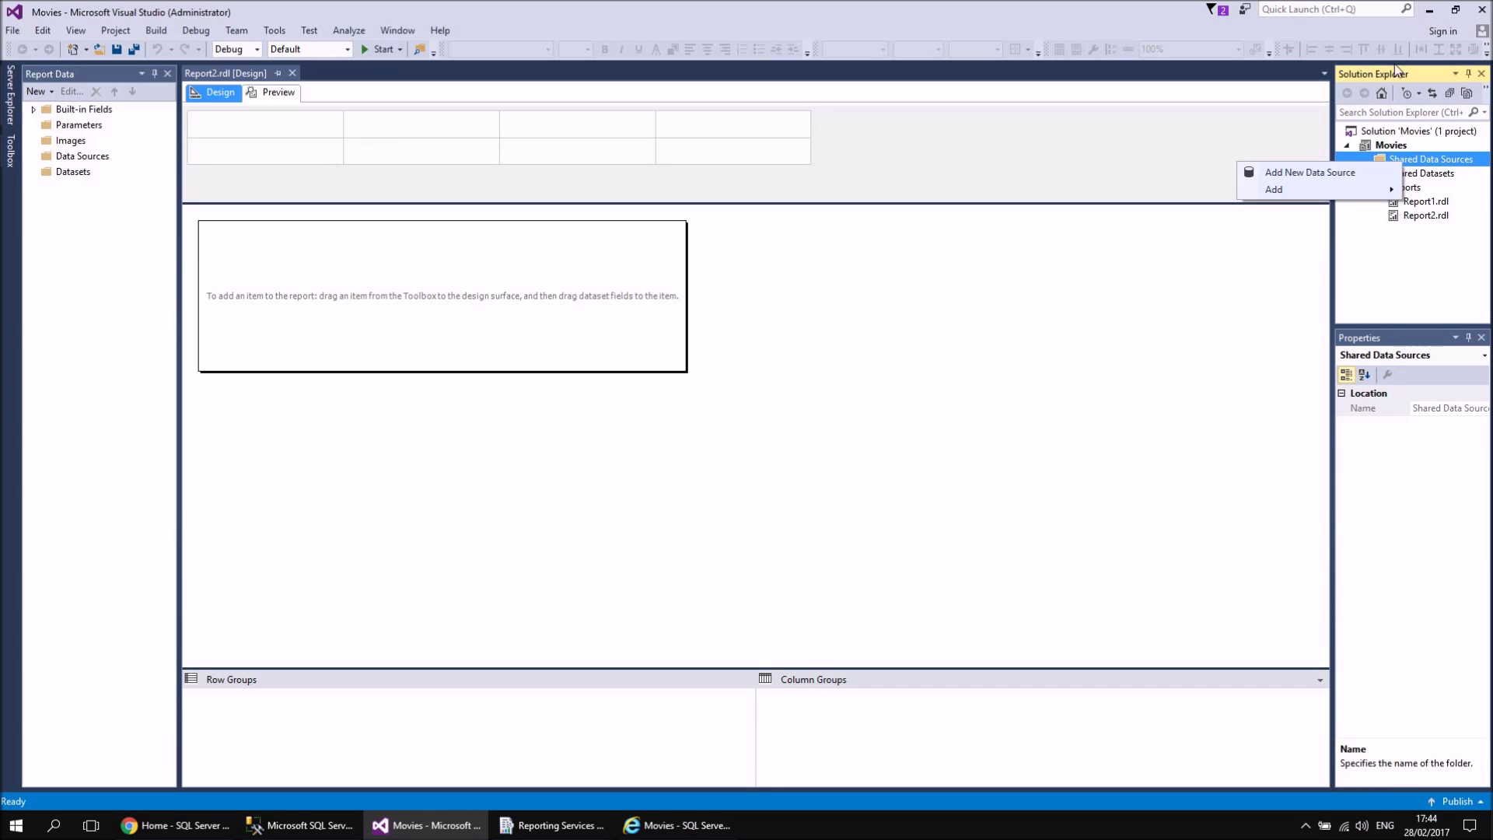
left_click(1310, 173)
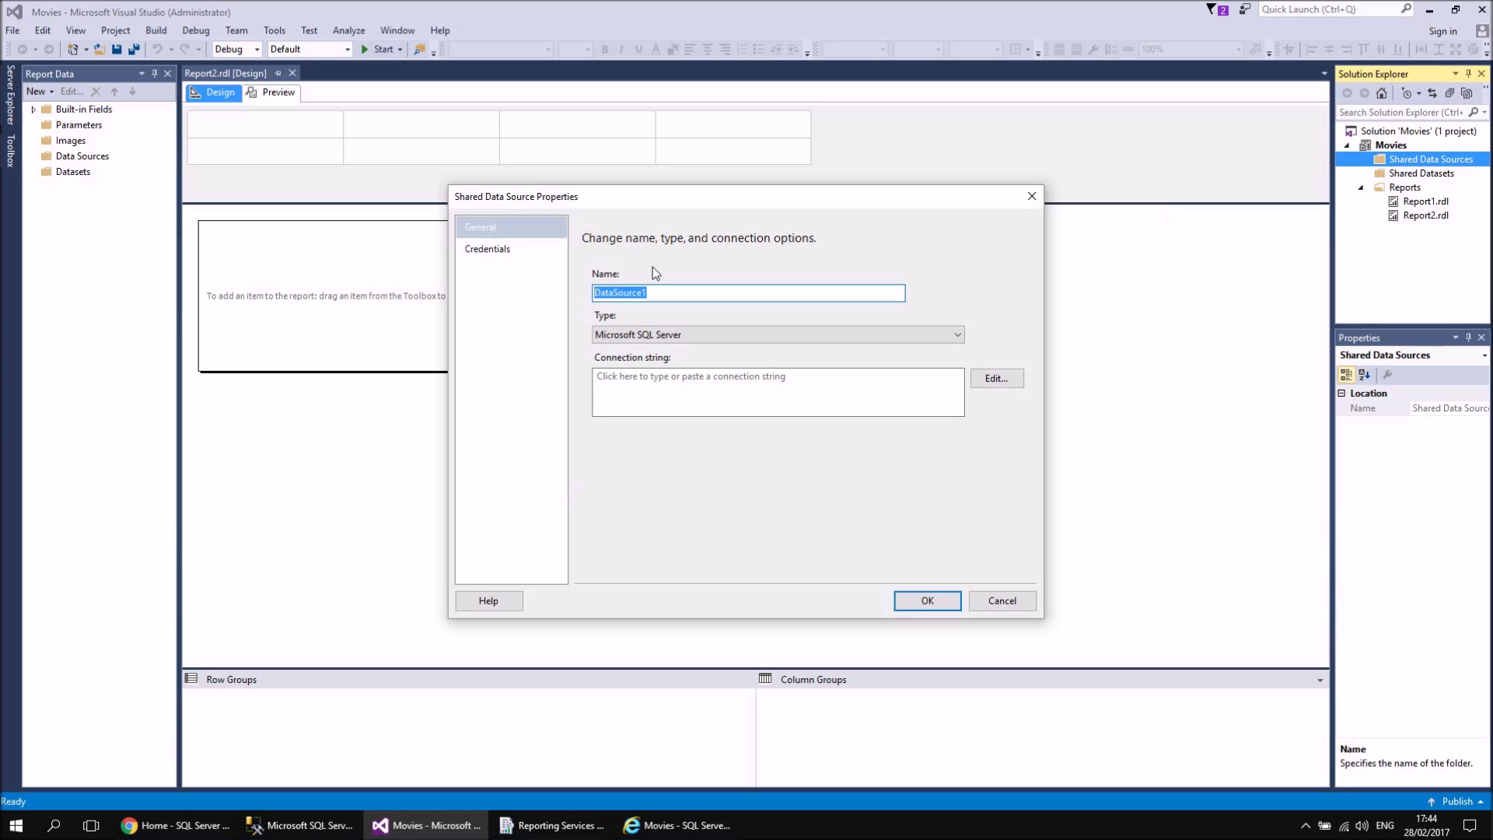
type("MoviesShared")
Connect the shared data source to the Movies database on .\sql2016training with Windows Authentication, test the connection, and save the data source.
left_click(997, 381)
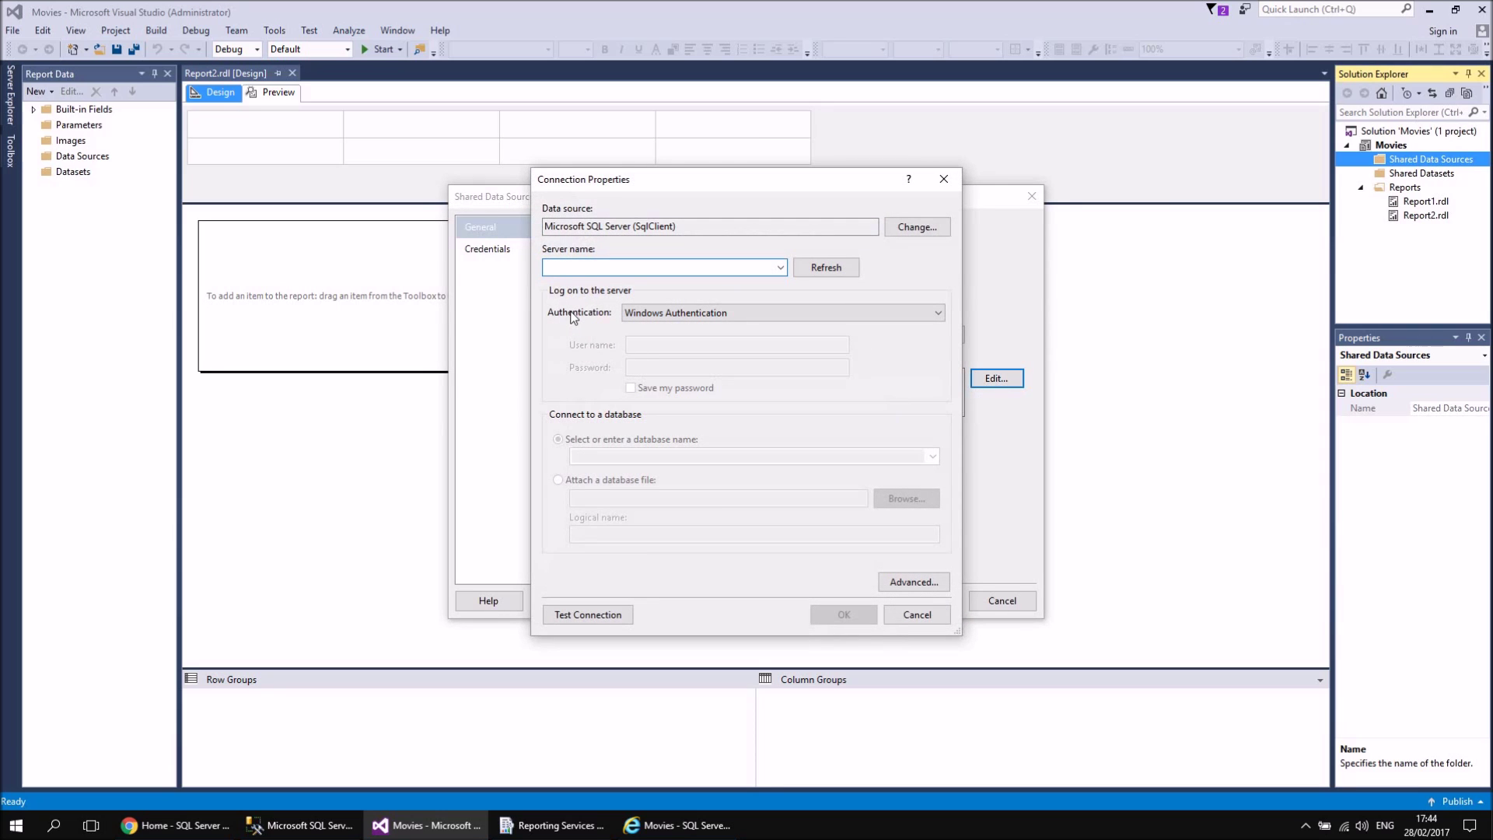
type(".\\sql2016training")
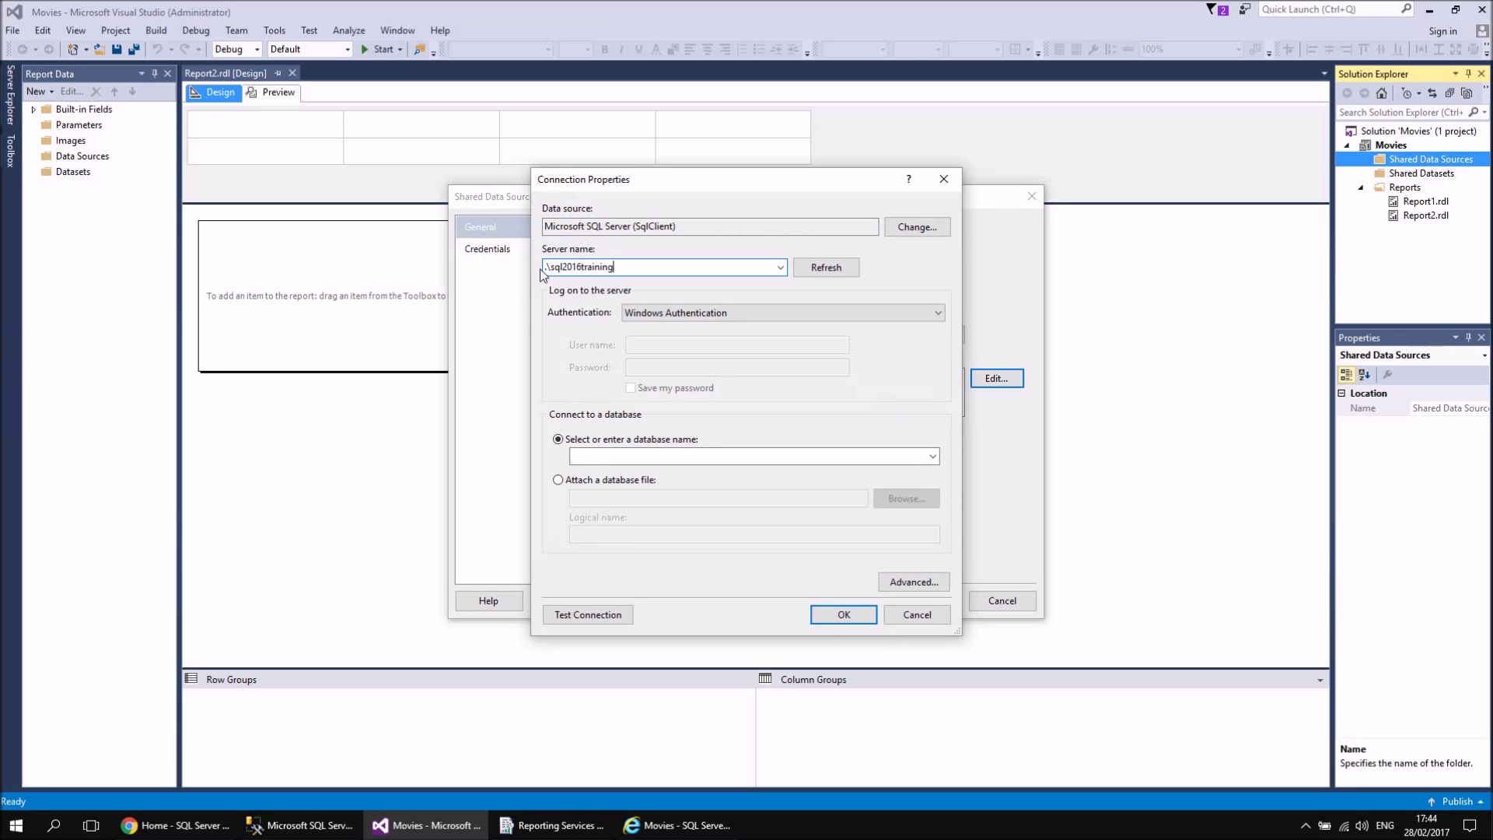
left_click(933, 457)
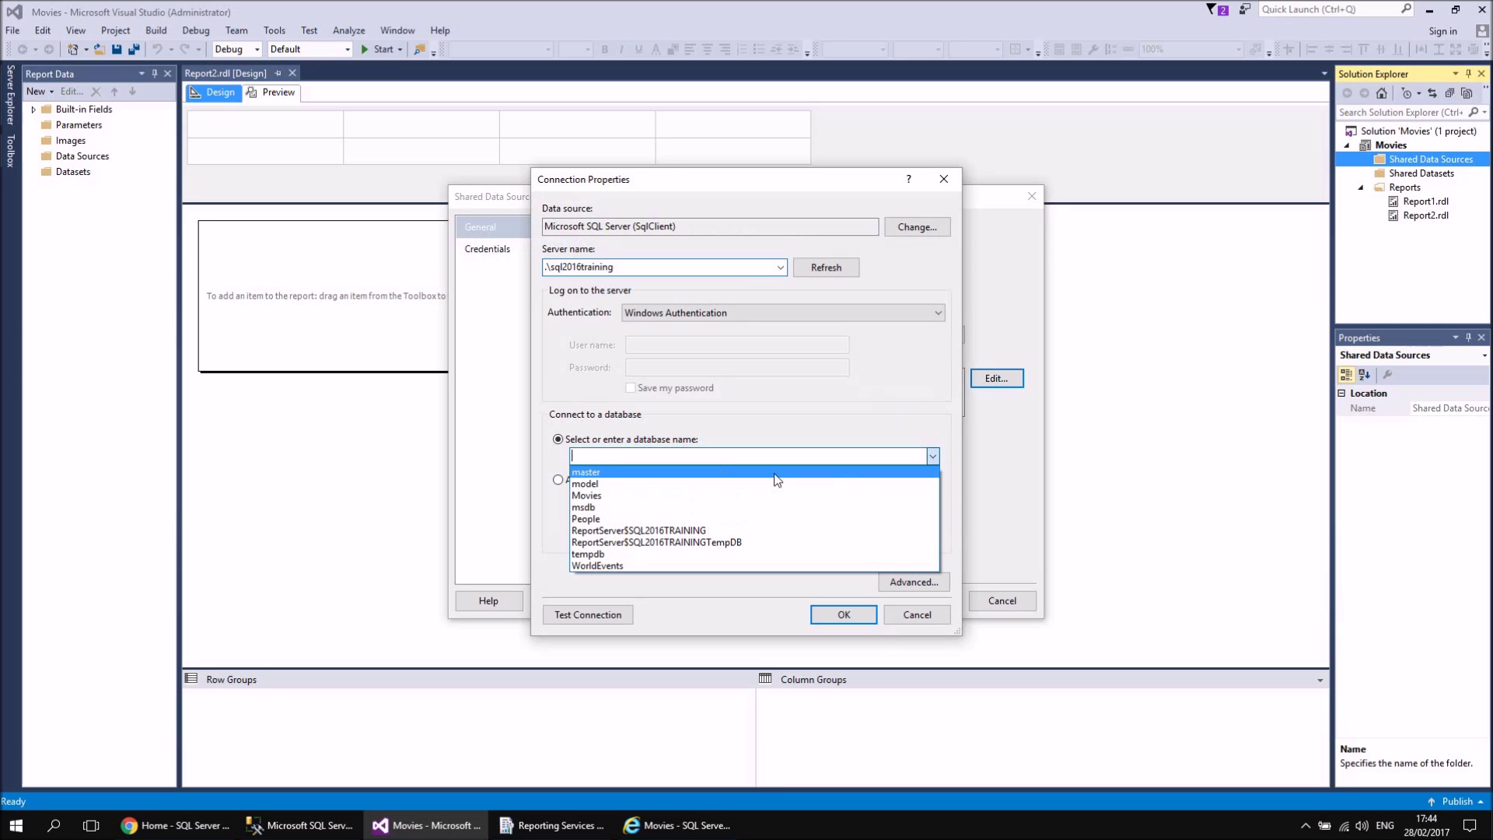
left_click(632, 496)
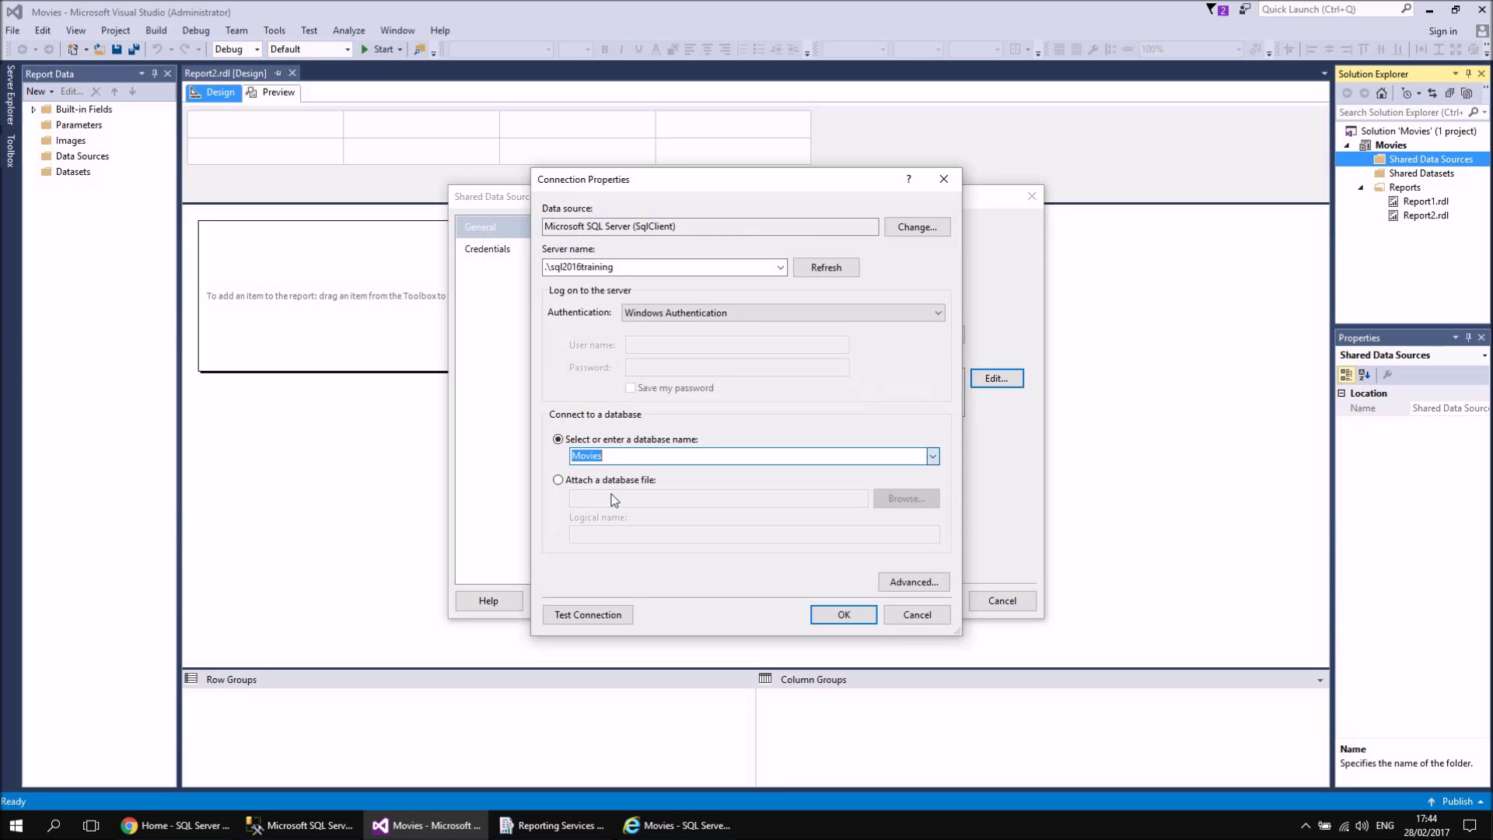
left_click(595, 619)
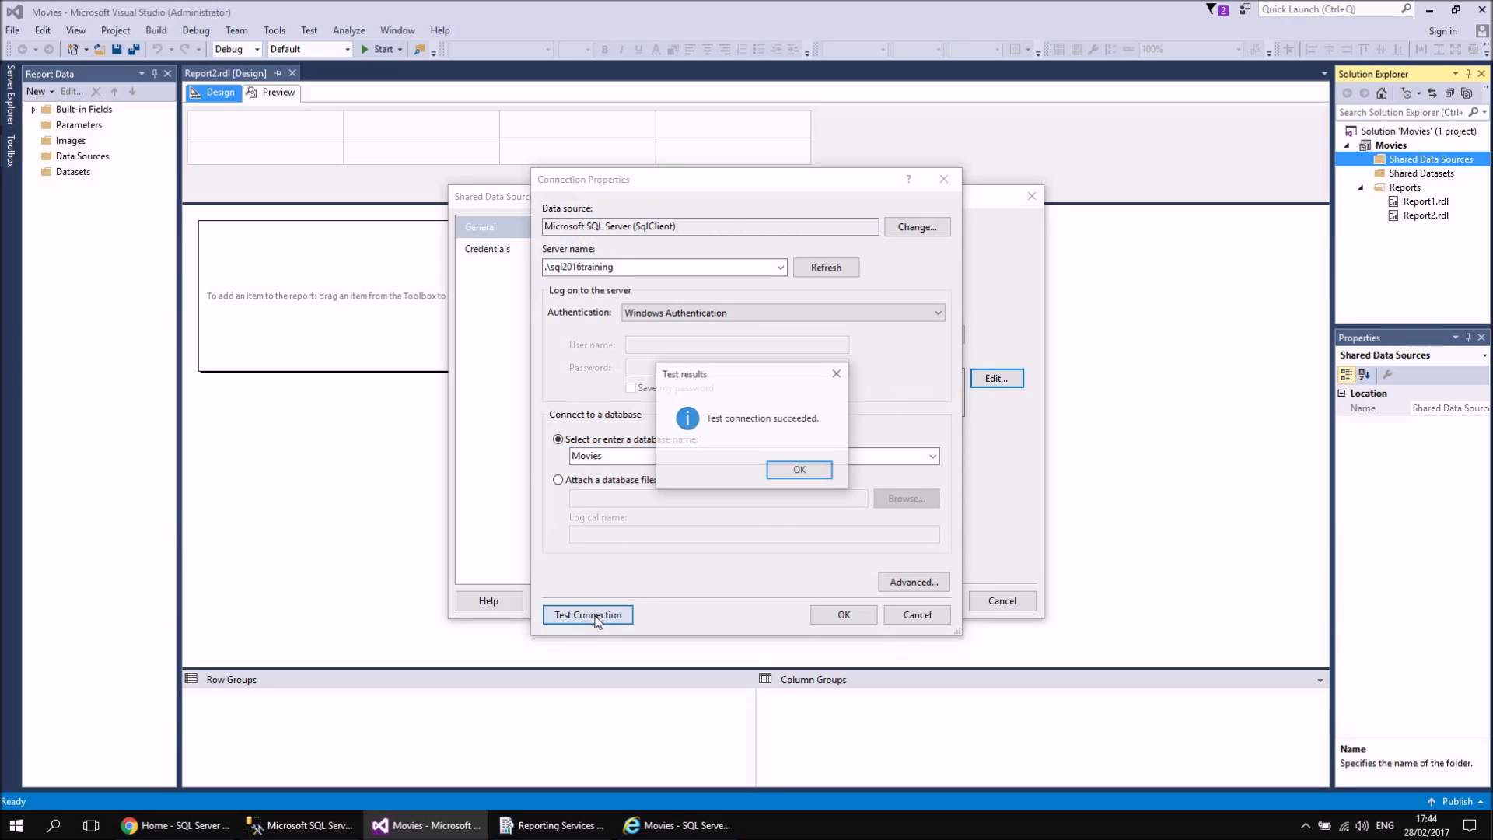
left_click(800, 471)
left_click(844, 615)
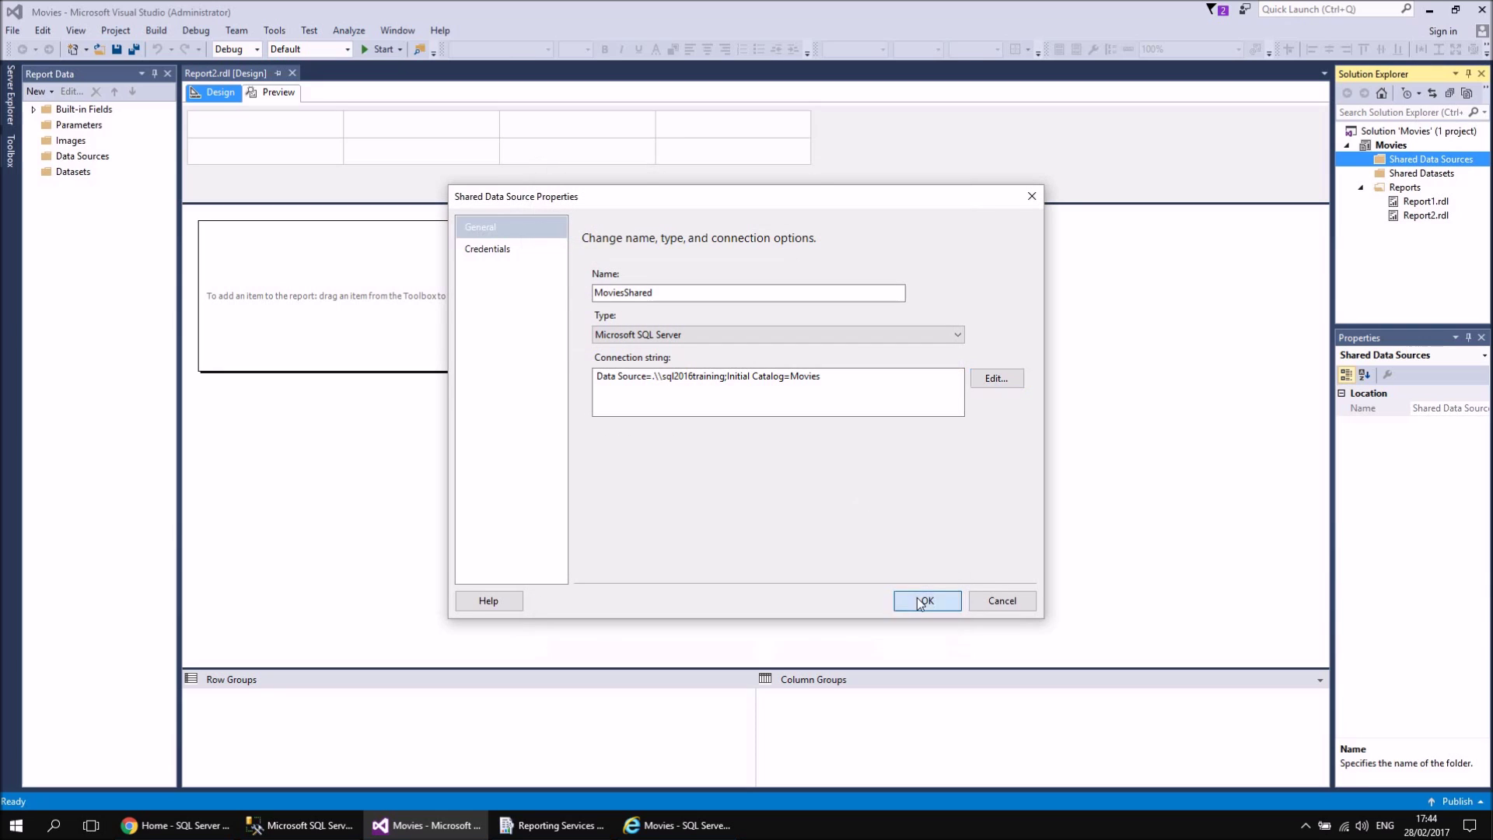
left_click(920, 602)
left_click(1362, 160)
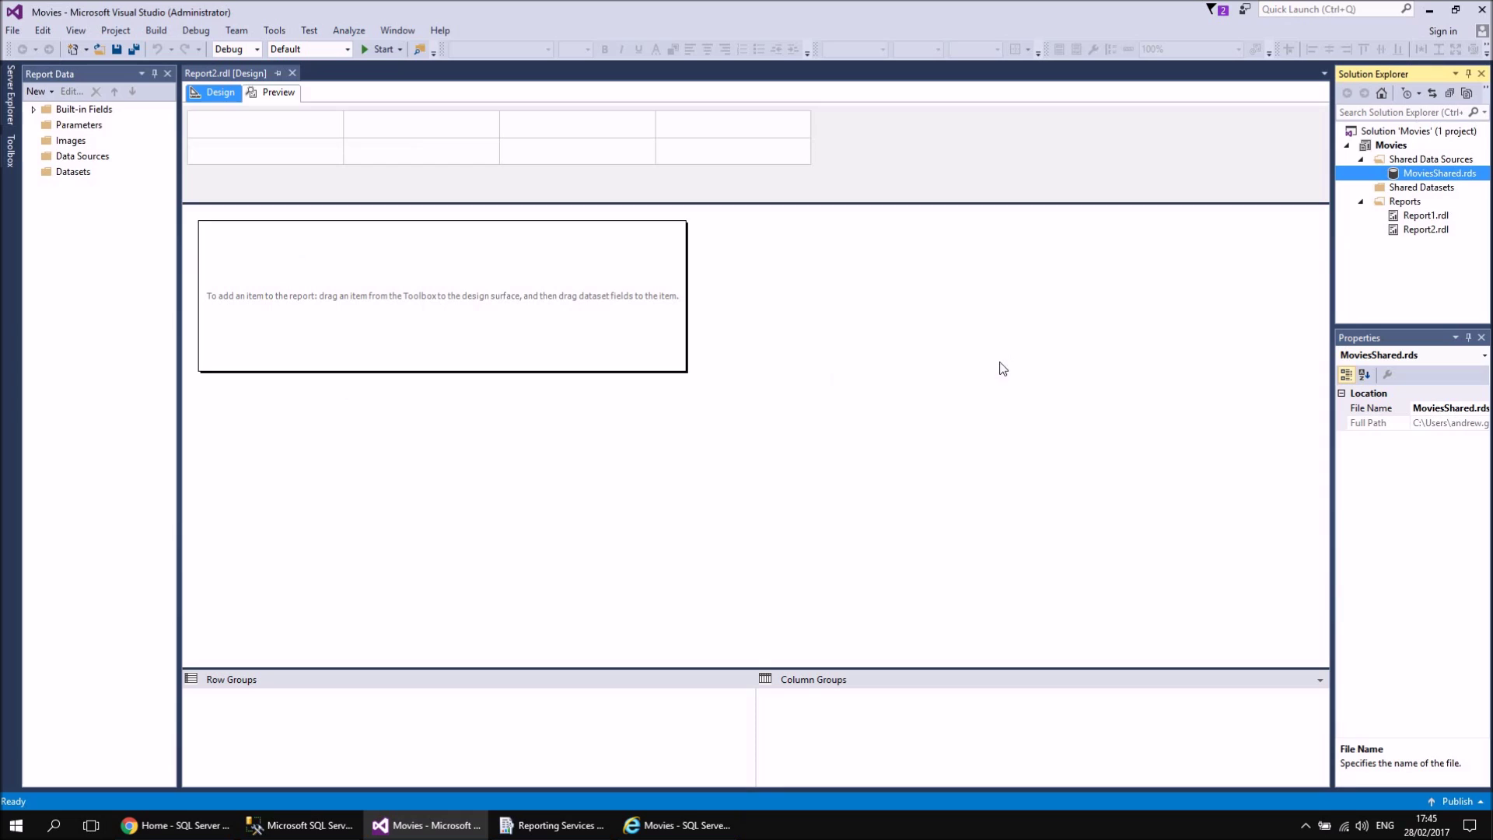
Start a new shared dataset based on the MoviesShared data source and name it FilmDataShared.
right_click(1408, 188)
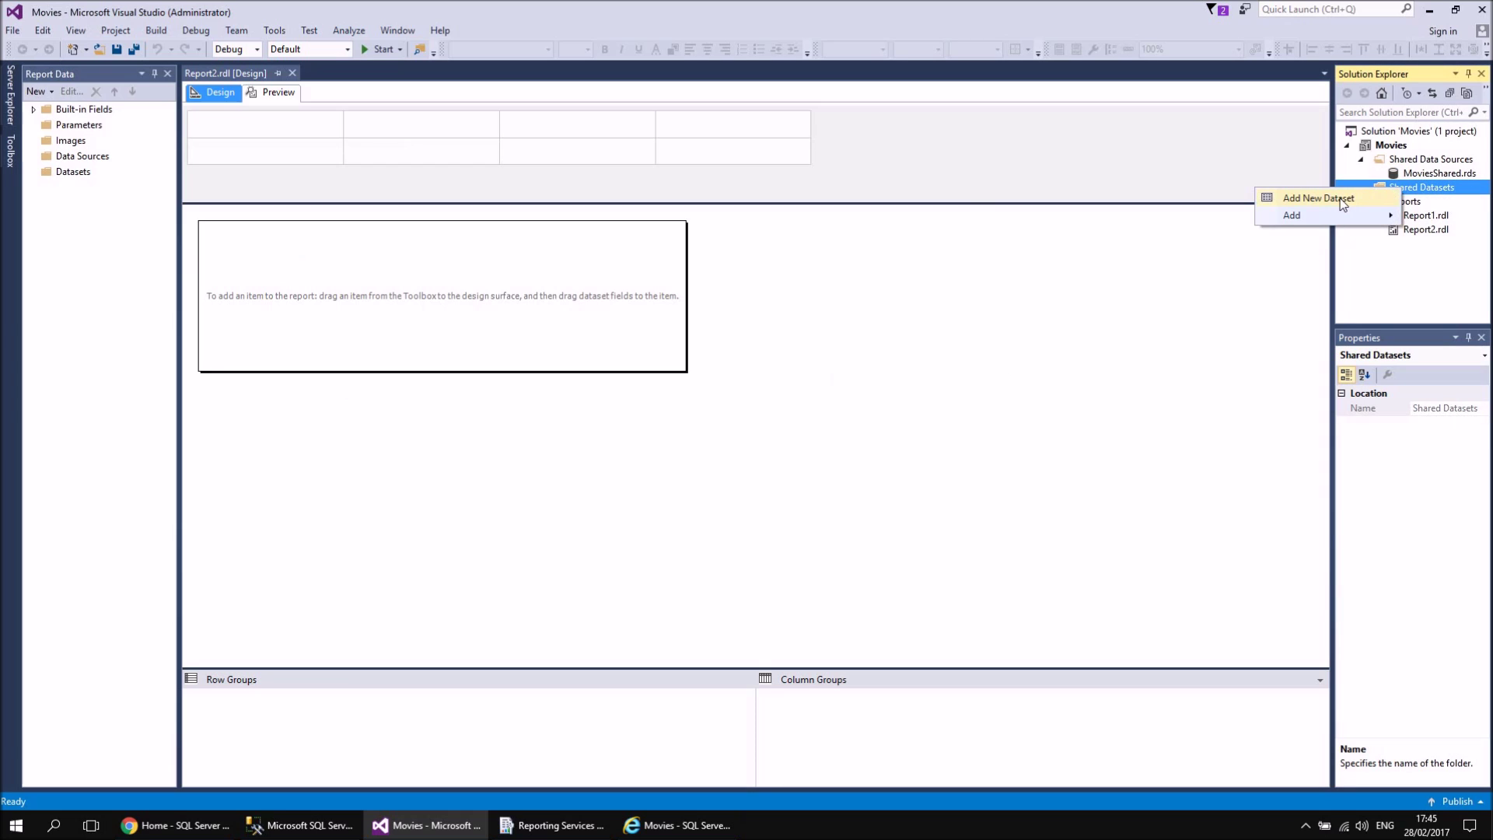
left_click(1341, 200)
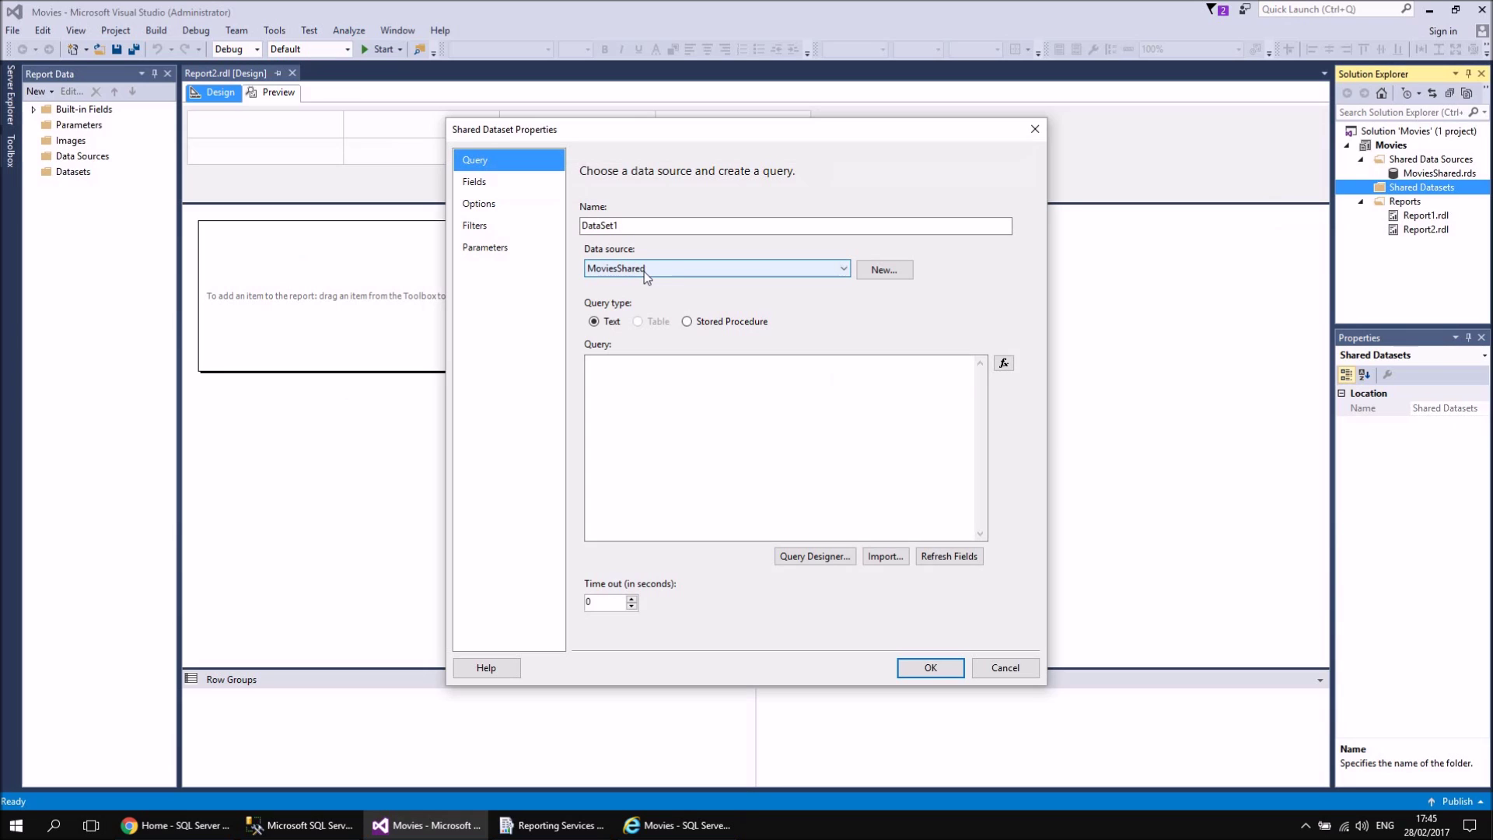
left_click_drag(622, 227, 585, 228)
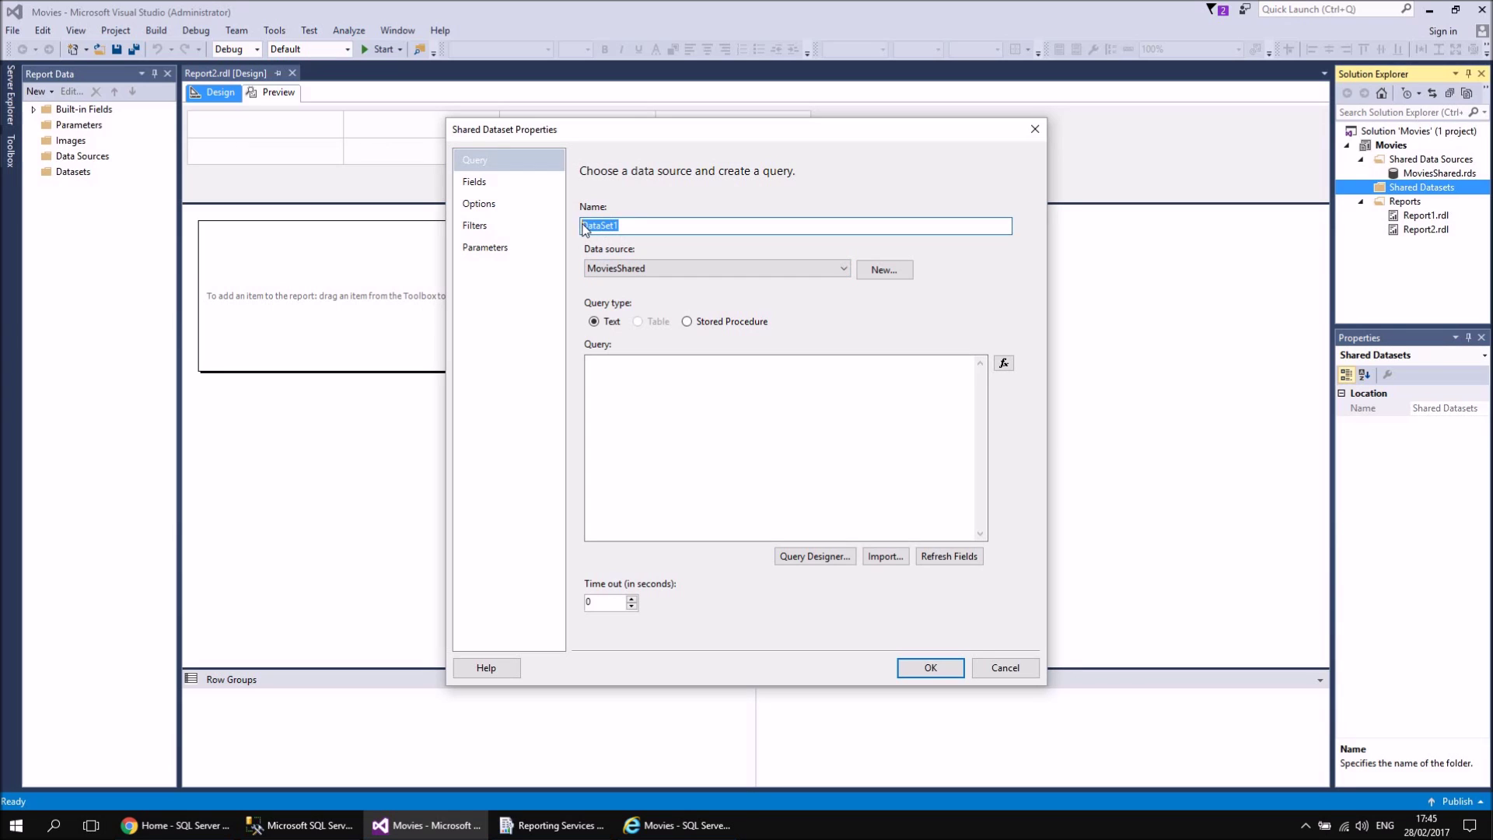
type("FilmDa")
left_click(616, 225)
type("ared")
Open the Query Designer for the shared dataset and add the Certificate, Country, Film and Genre tables.
left_click(673, 410)
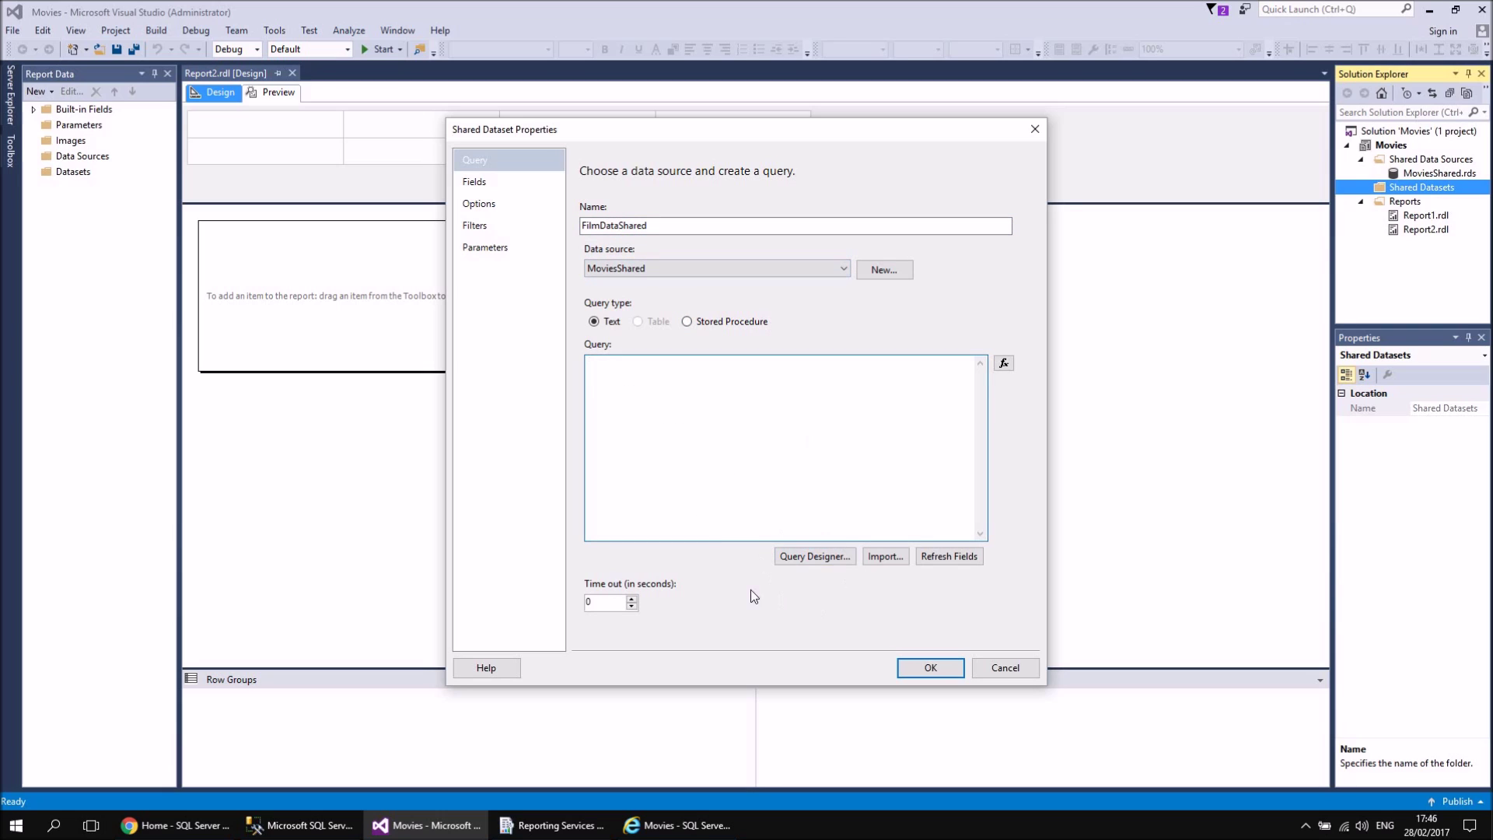
left_click(804, 559)
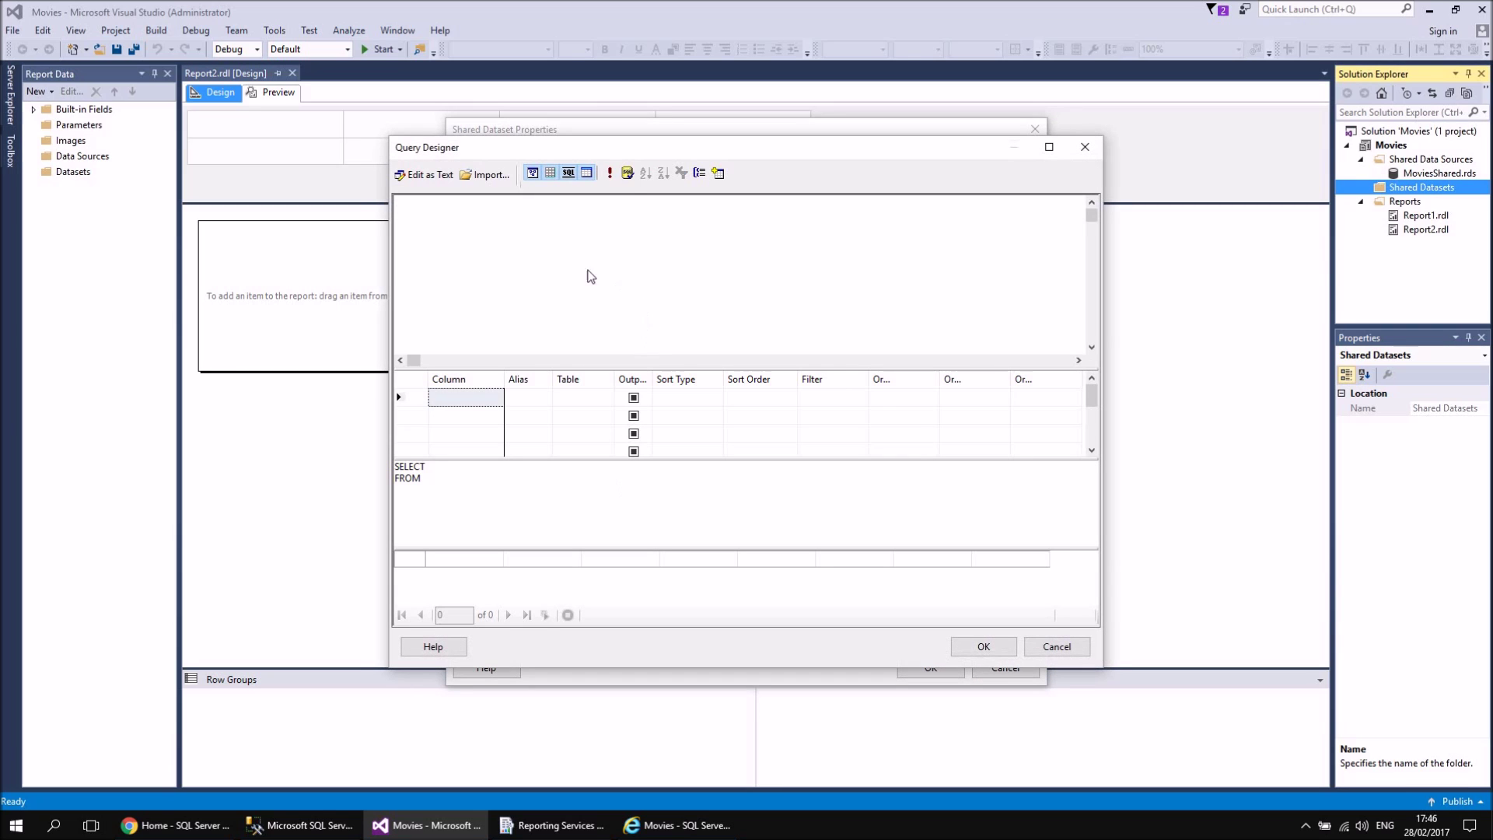
left_click(720, 175)
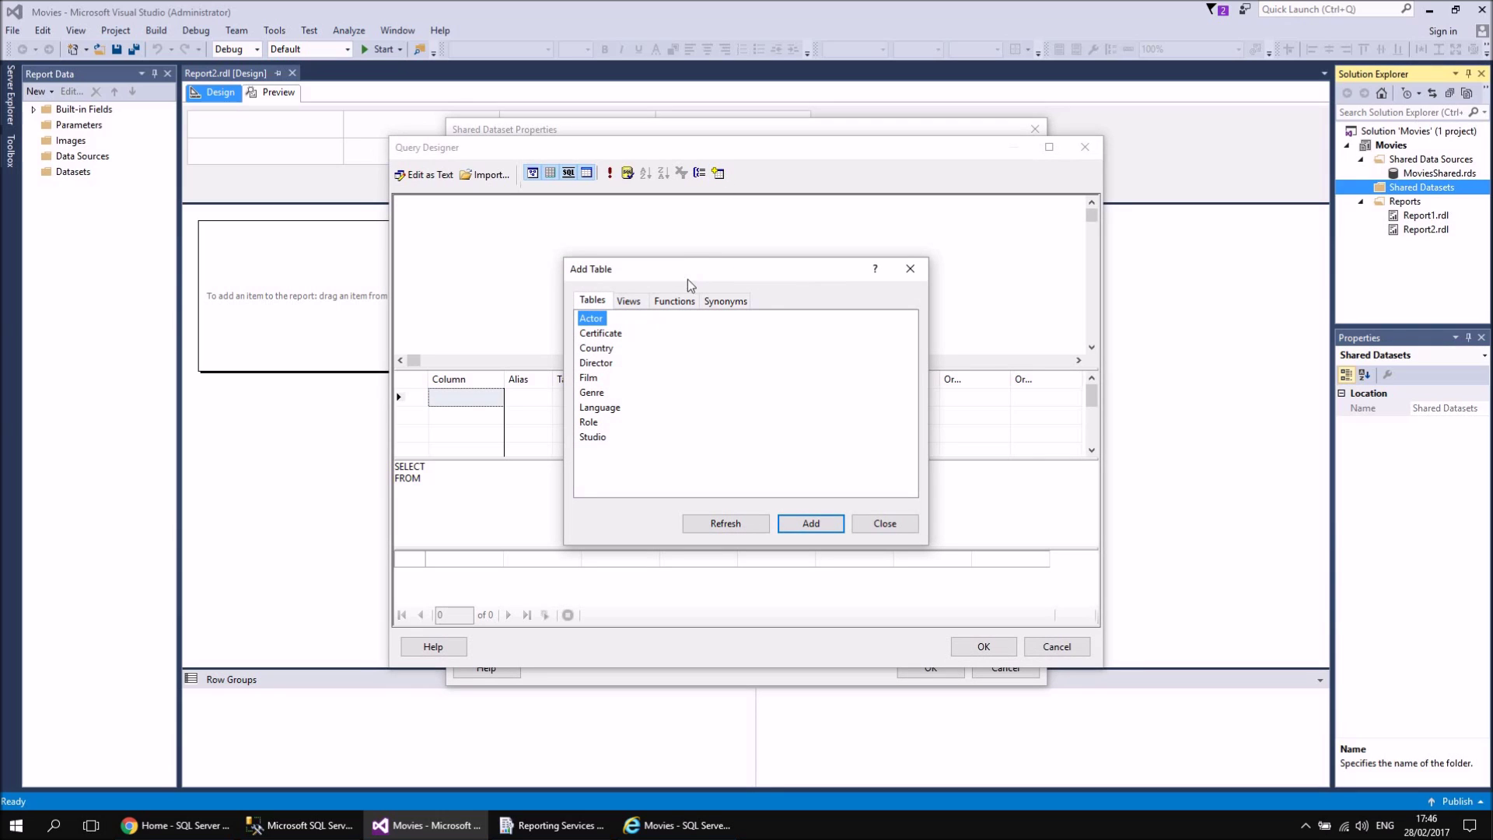
double_click(600, 333)
double_click(597, 348)
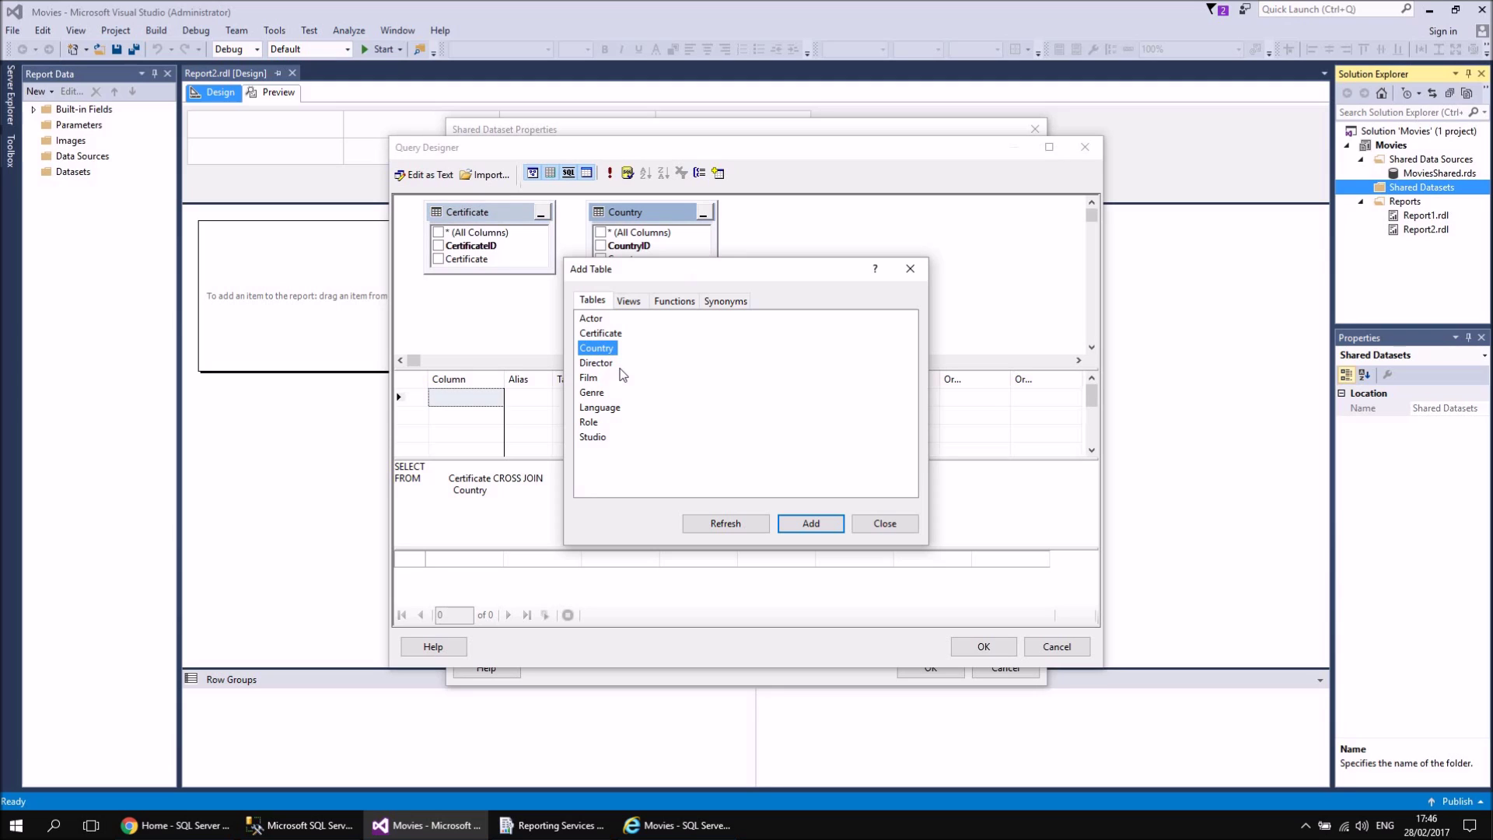
double_click(591, 378)
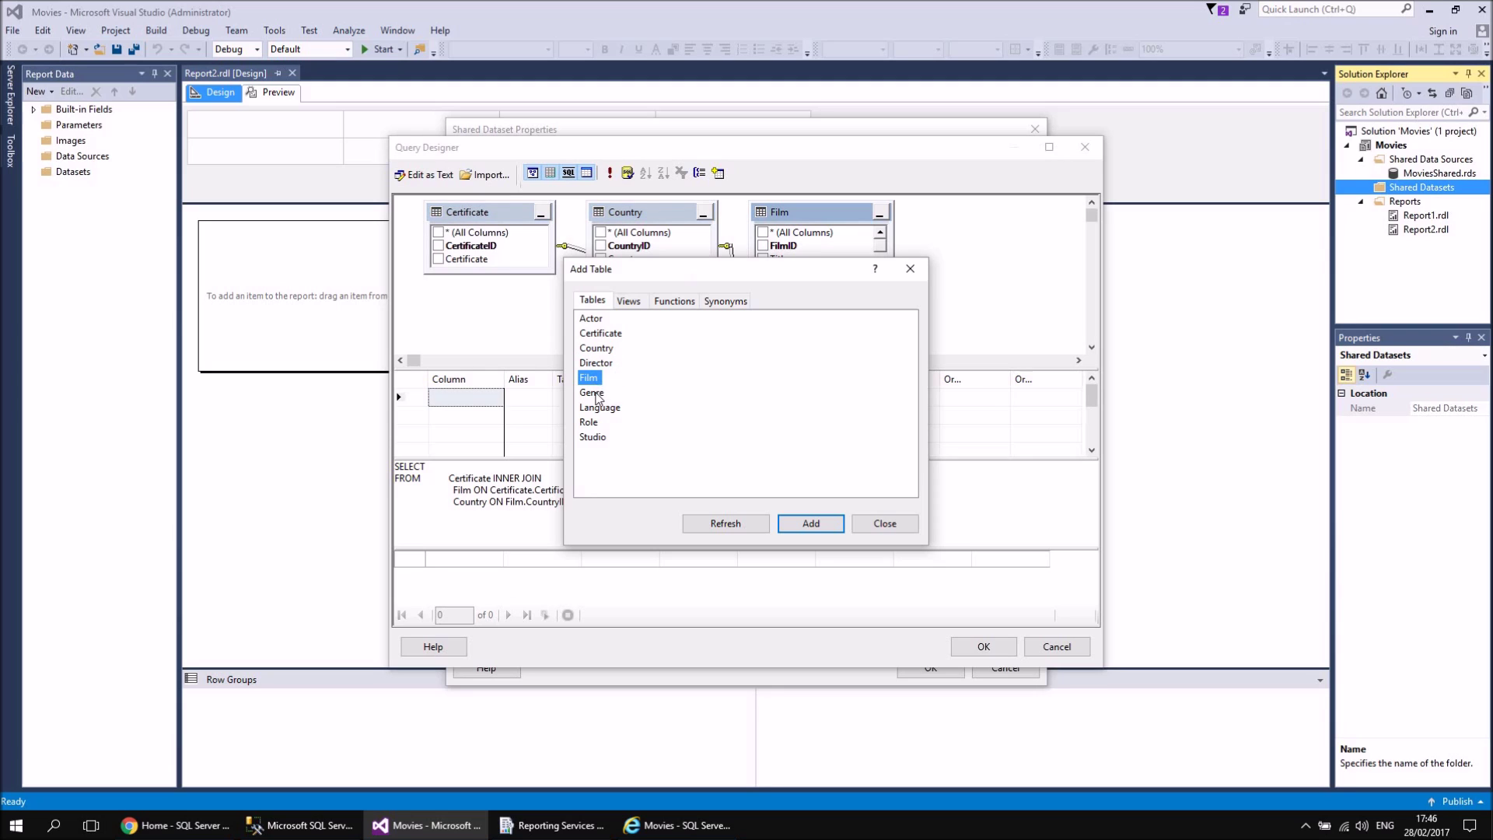
double_click(600, 397)
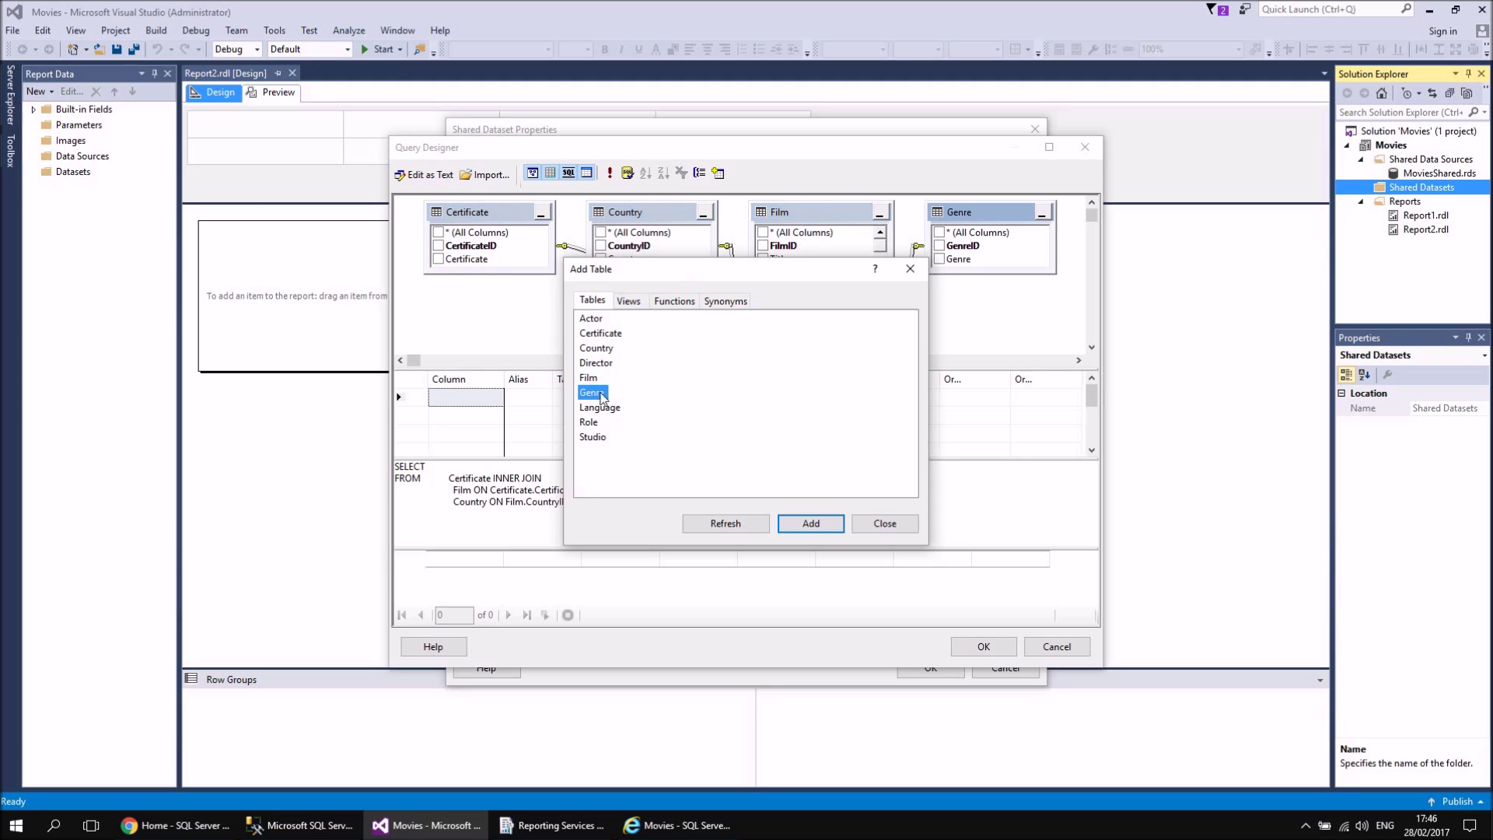
left_click(879, 527)
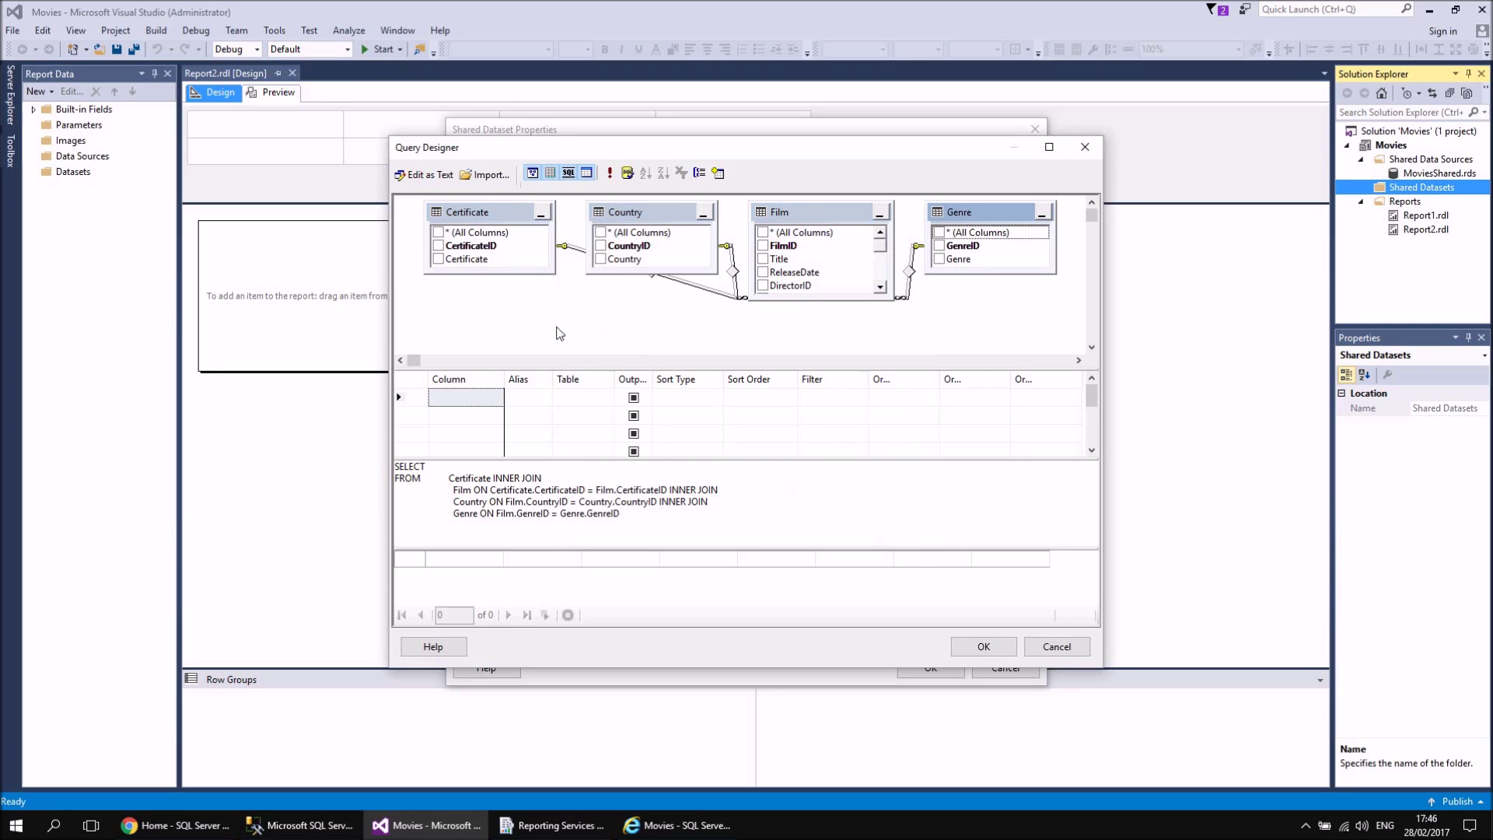
Include the Certificate, Country and Genre columns plus Title, ReleaseDate, RunTimeMinutes and OscarWins from the Film table in the query output.
left_click(438, 259)
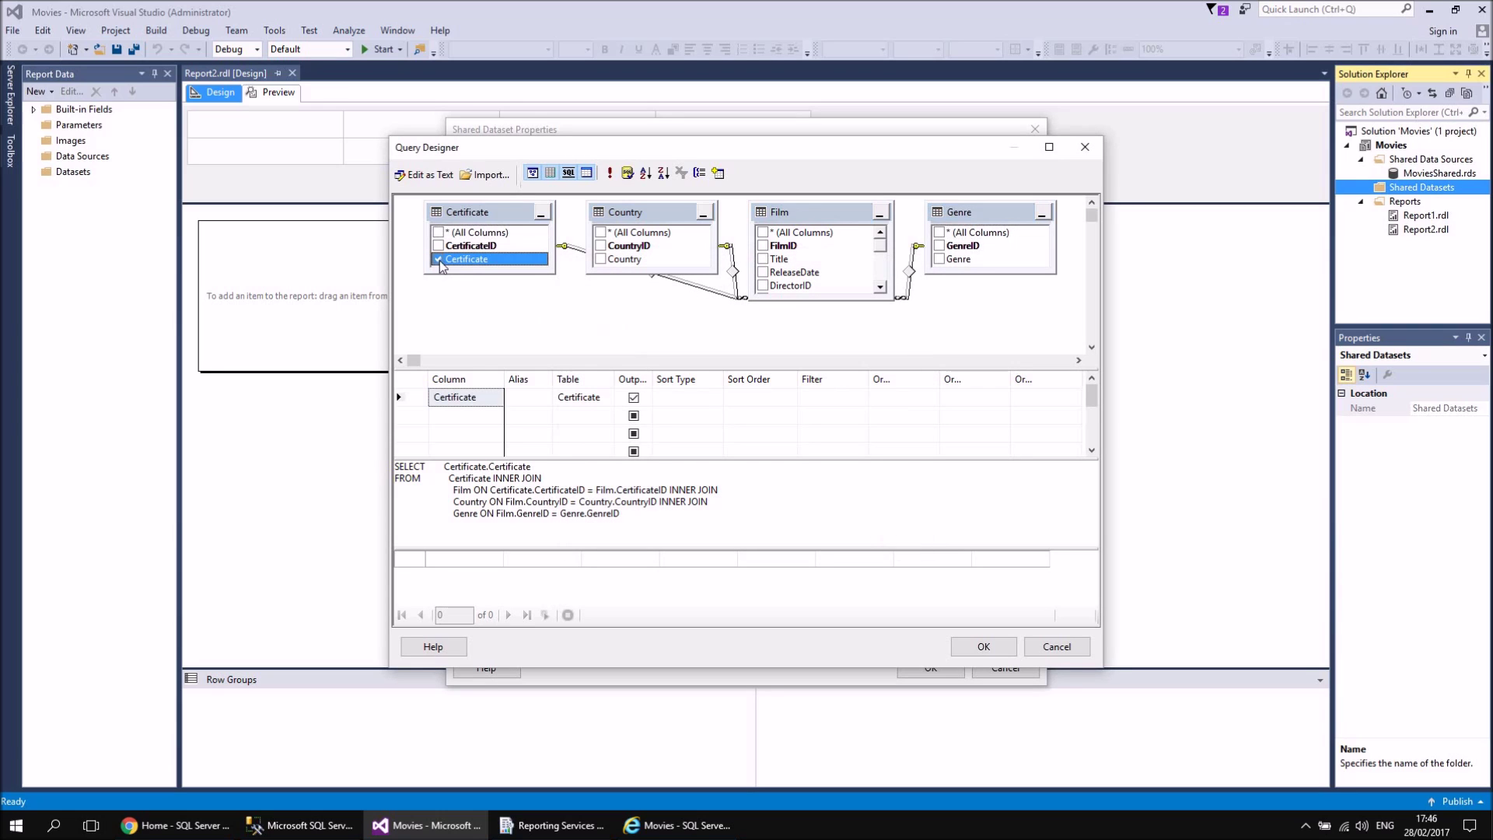
left_click(601, 259)
left_click(940, 259)
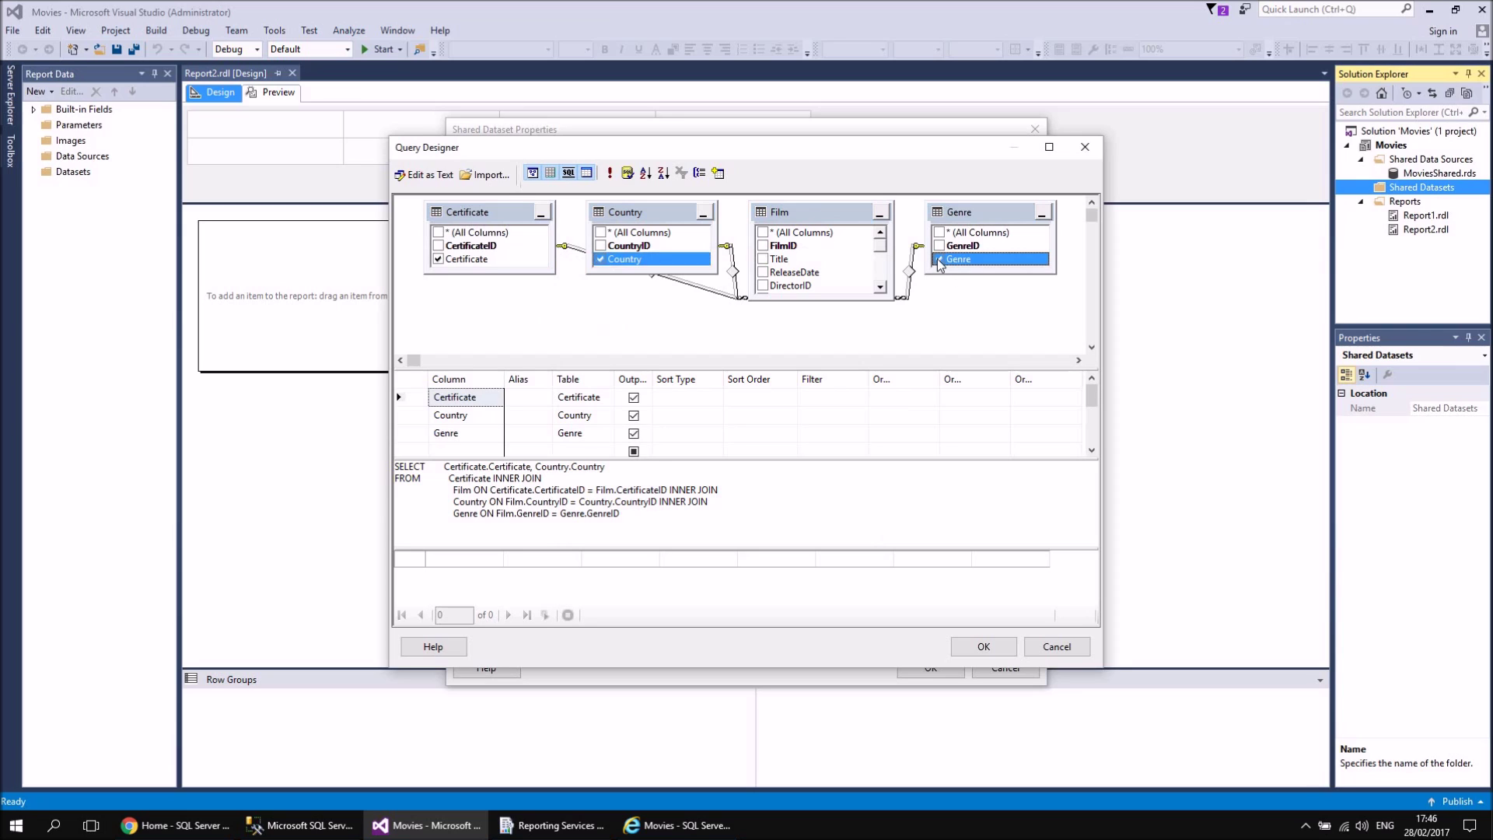
left_click(763, 259)
left_click_drag(805, 302, 802, 346)
left_click_drag(883, 254, 884, 268)
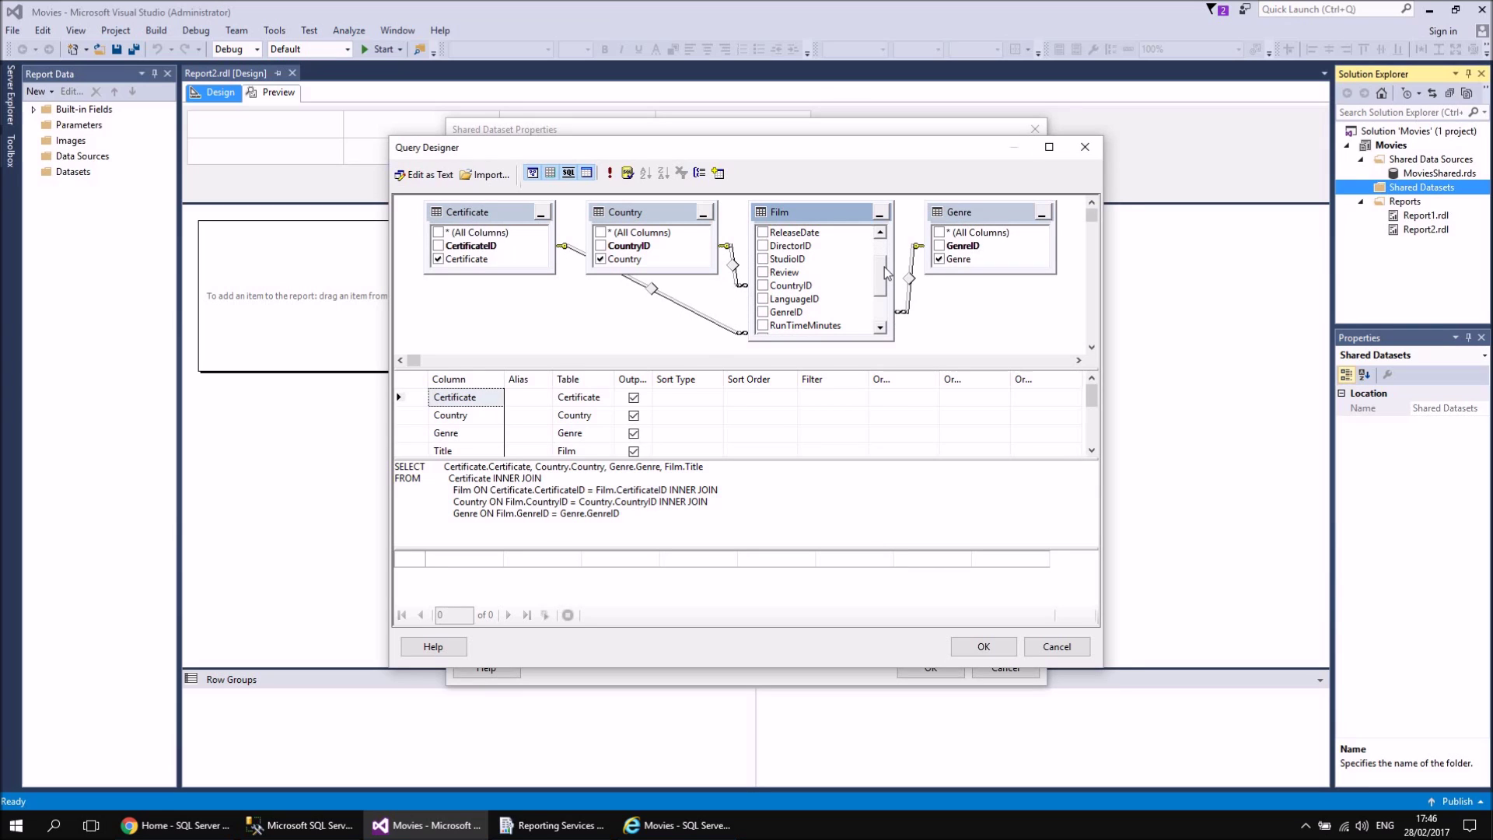
left_click(763, 232)
left_click(763, 326)
scroll(789, 323, "down", 2)
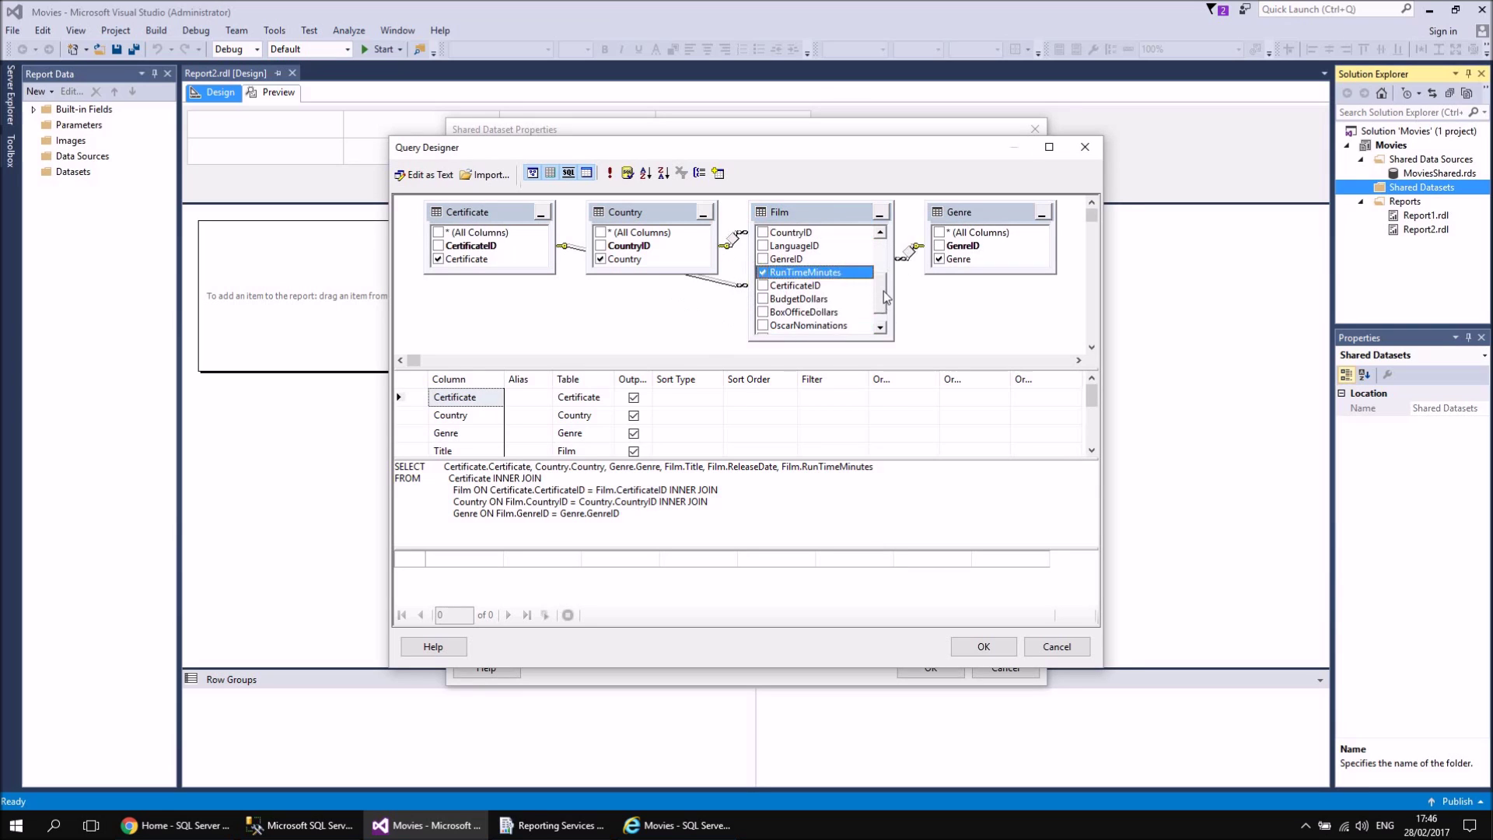
left_click(763, 325)
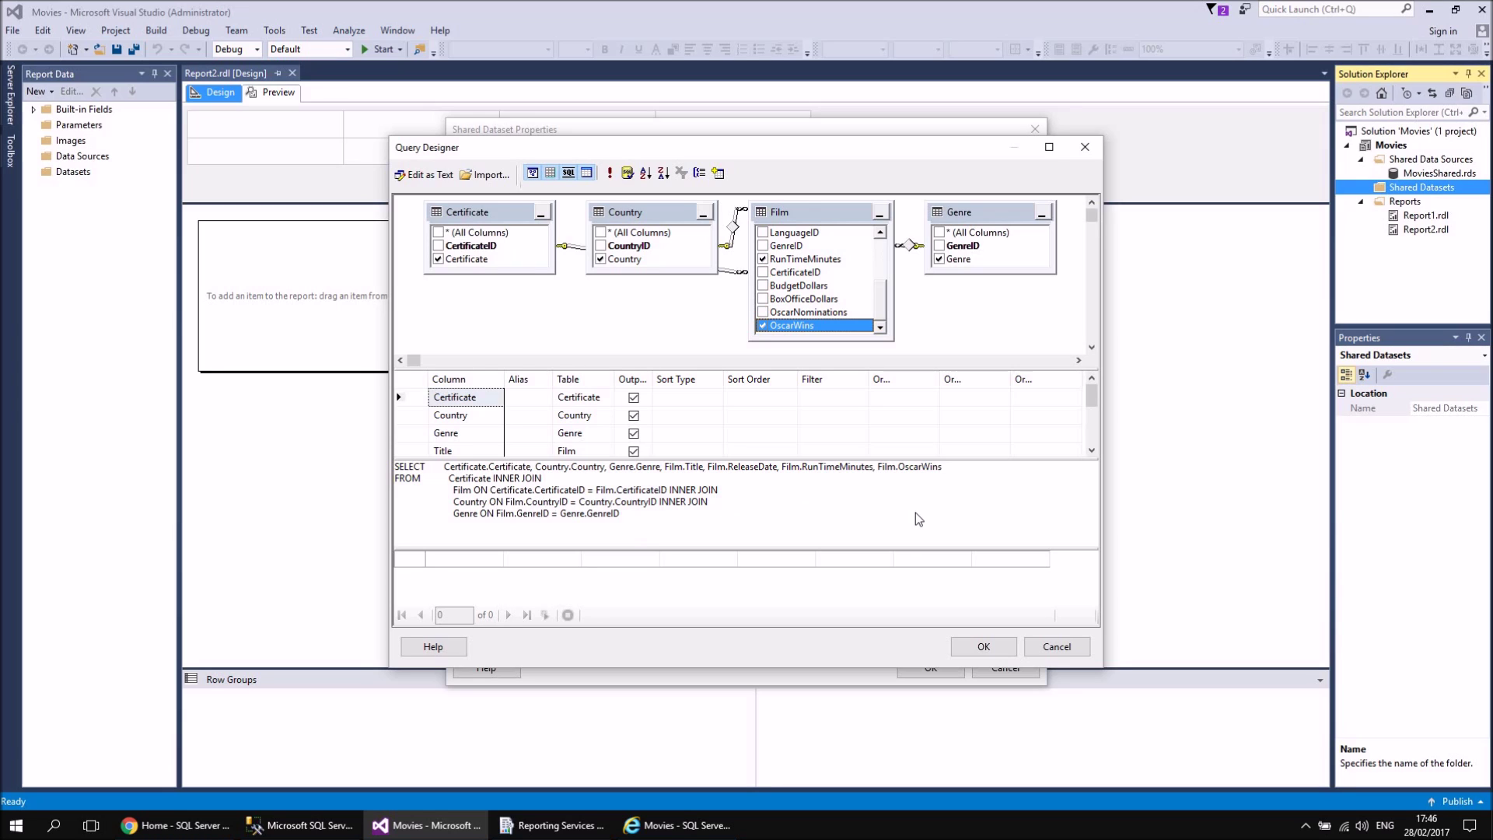
Accept the query, save the FilmDataShared dataset, and expand the project's Shared Datasets folder.
left_click(983, 647)
left_click(932, 667)
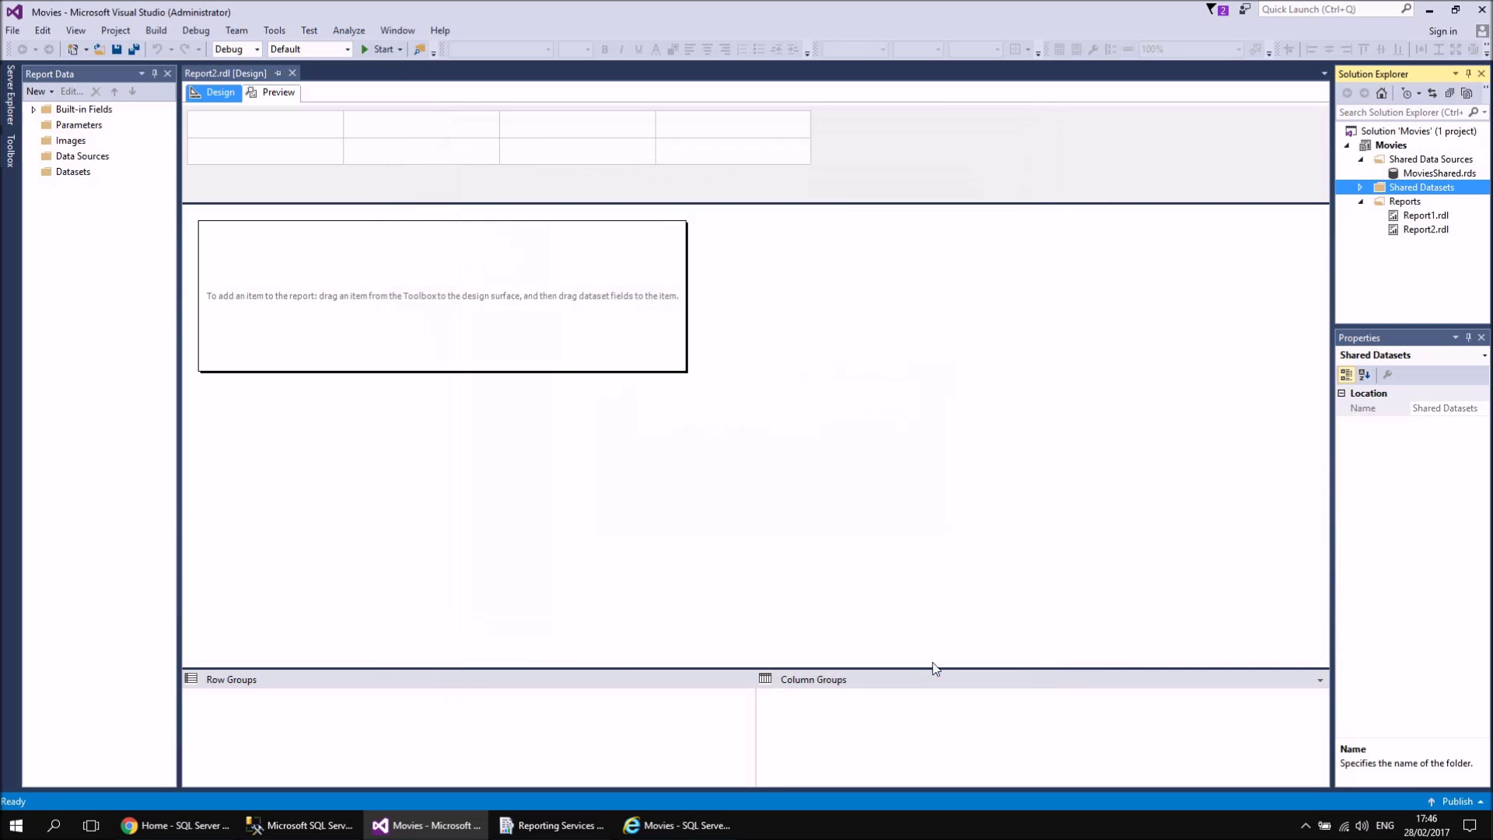
double_click(1385, 187)
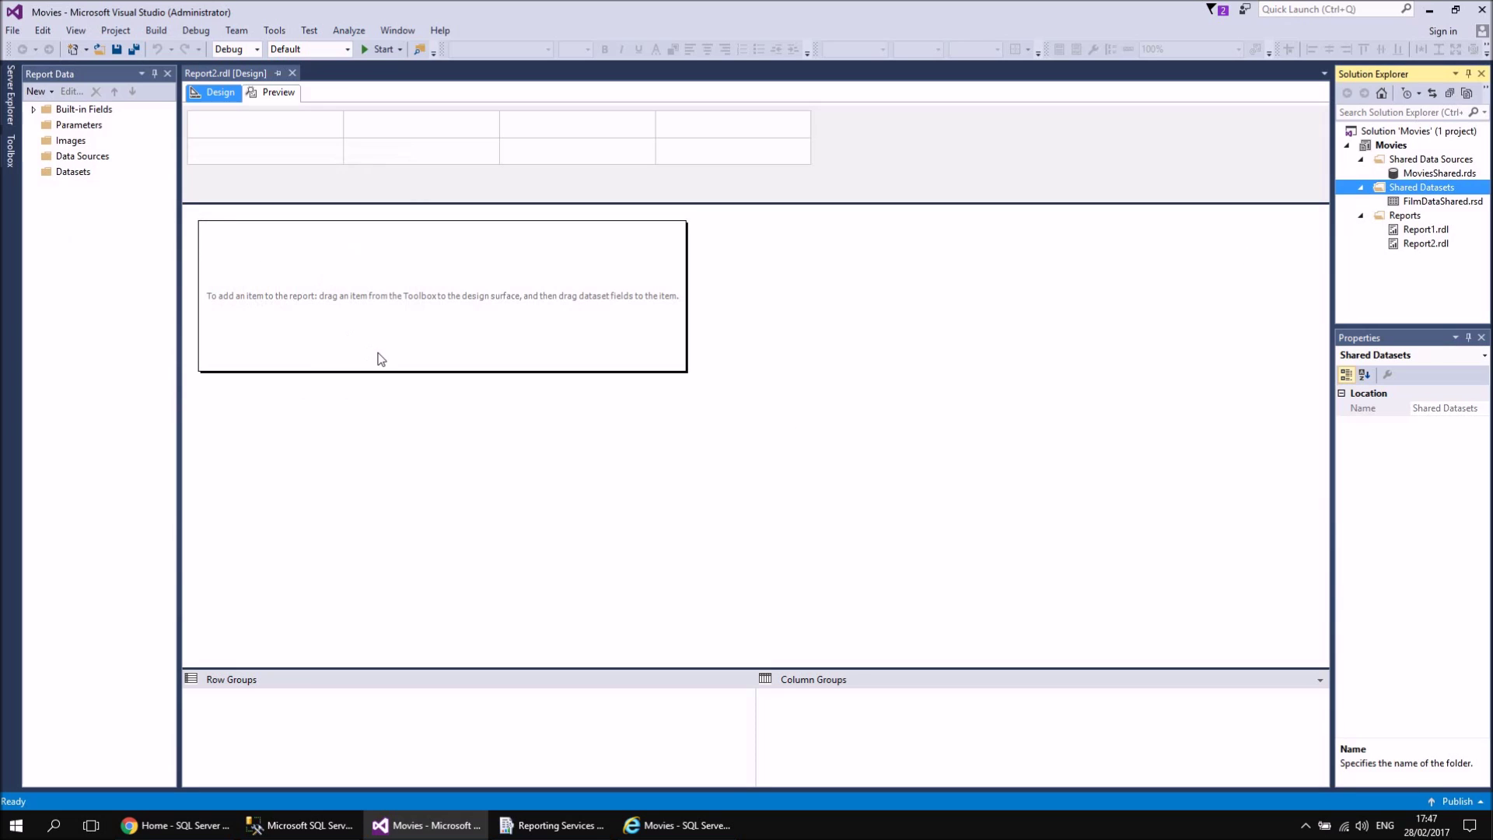
Add a dataset named RefToFilmData to Report2 that uses the shared dataset FilmDataShared.
right_click(66, 179)
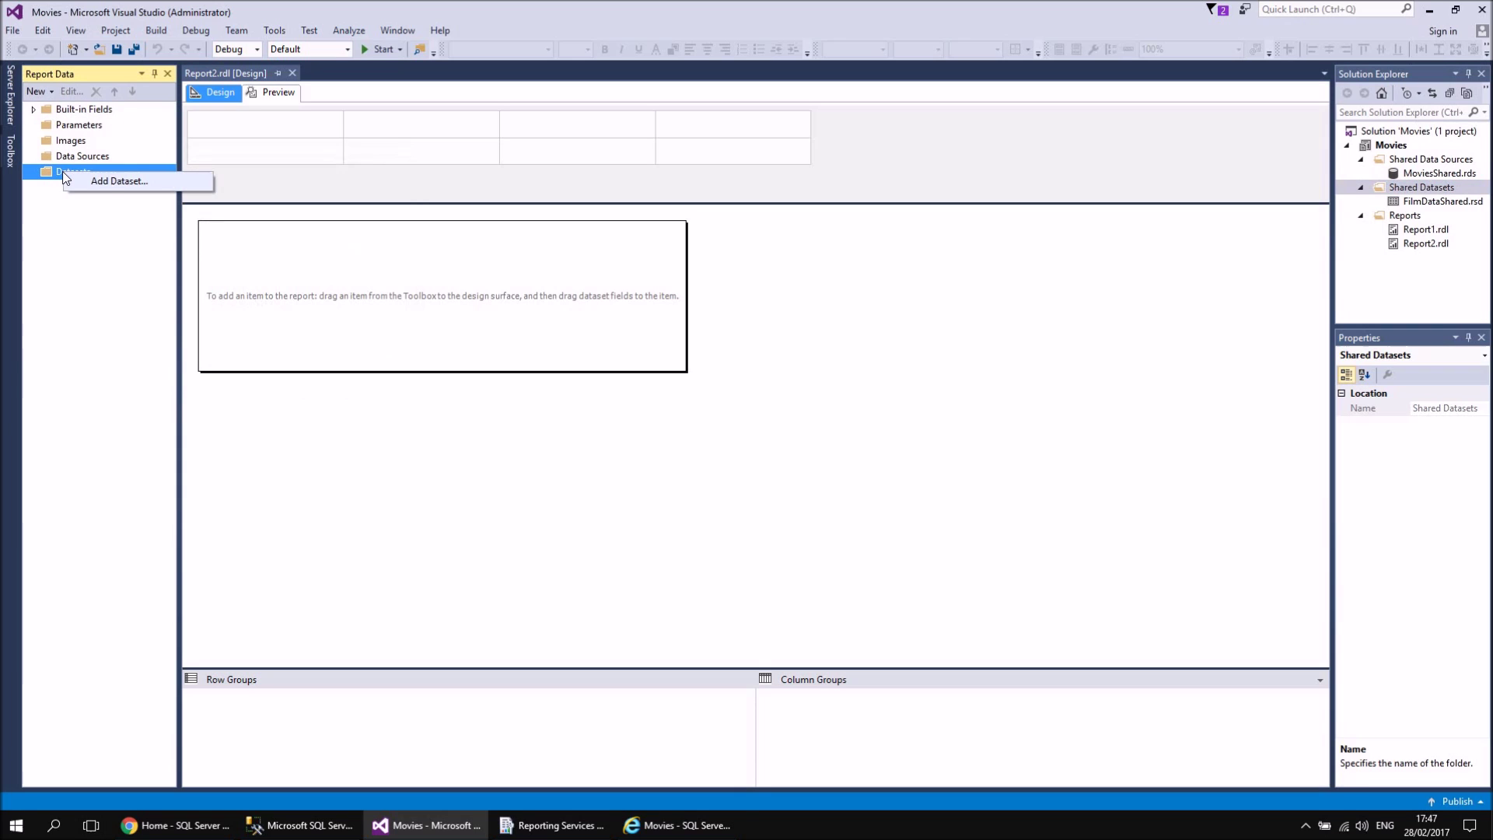
left_click(117, 181)
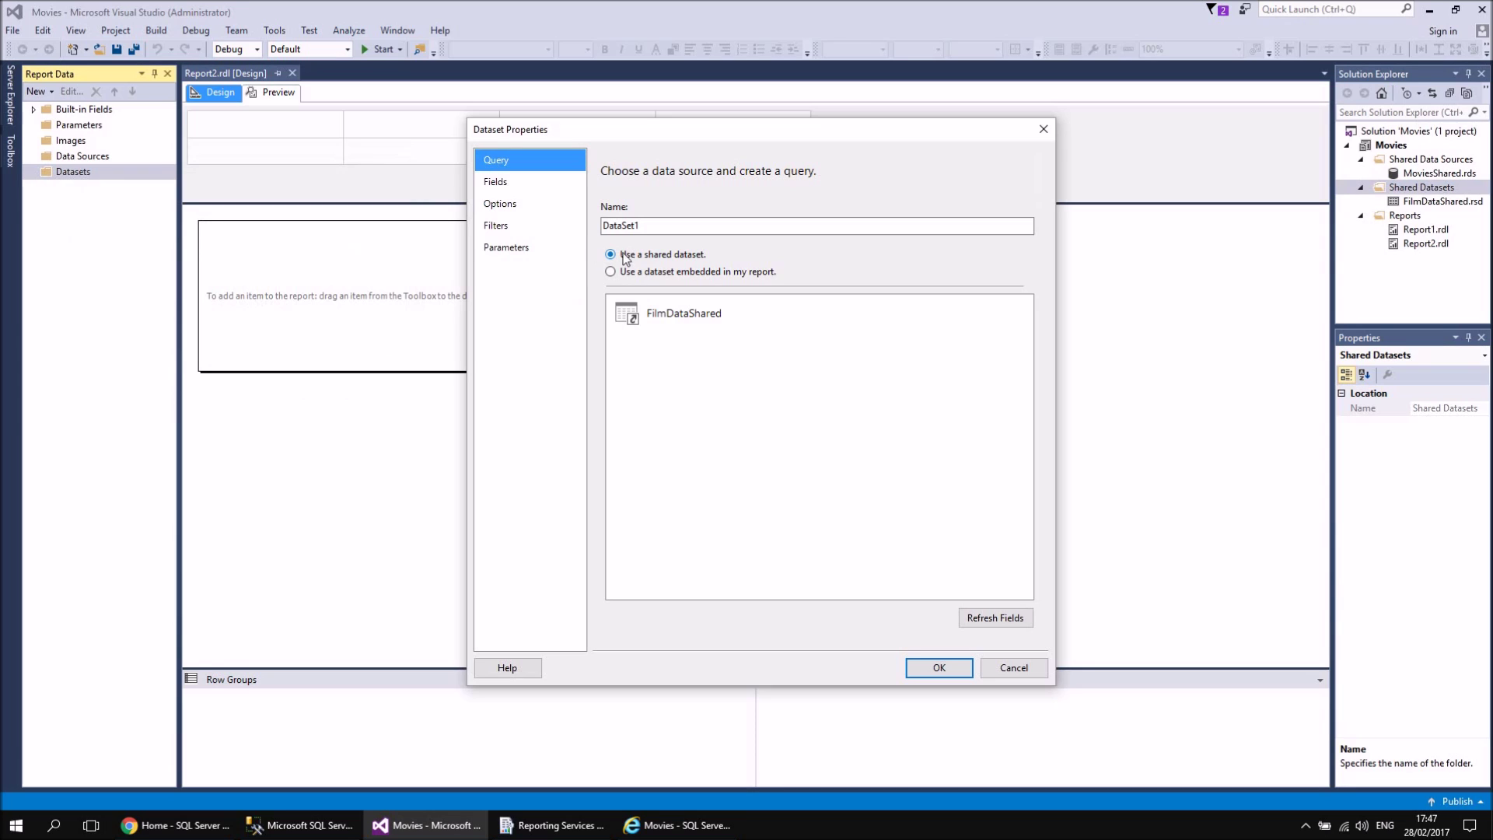
left_click(624, 319)
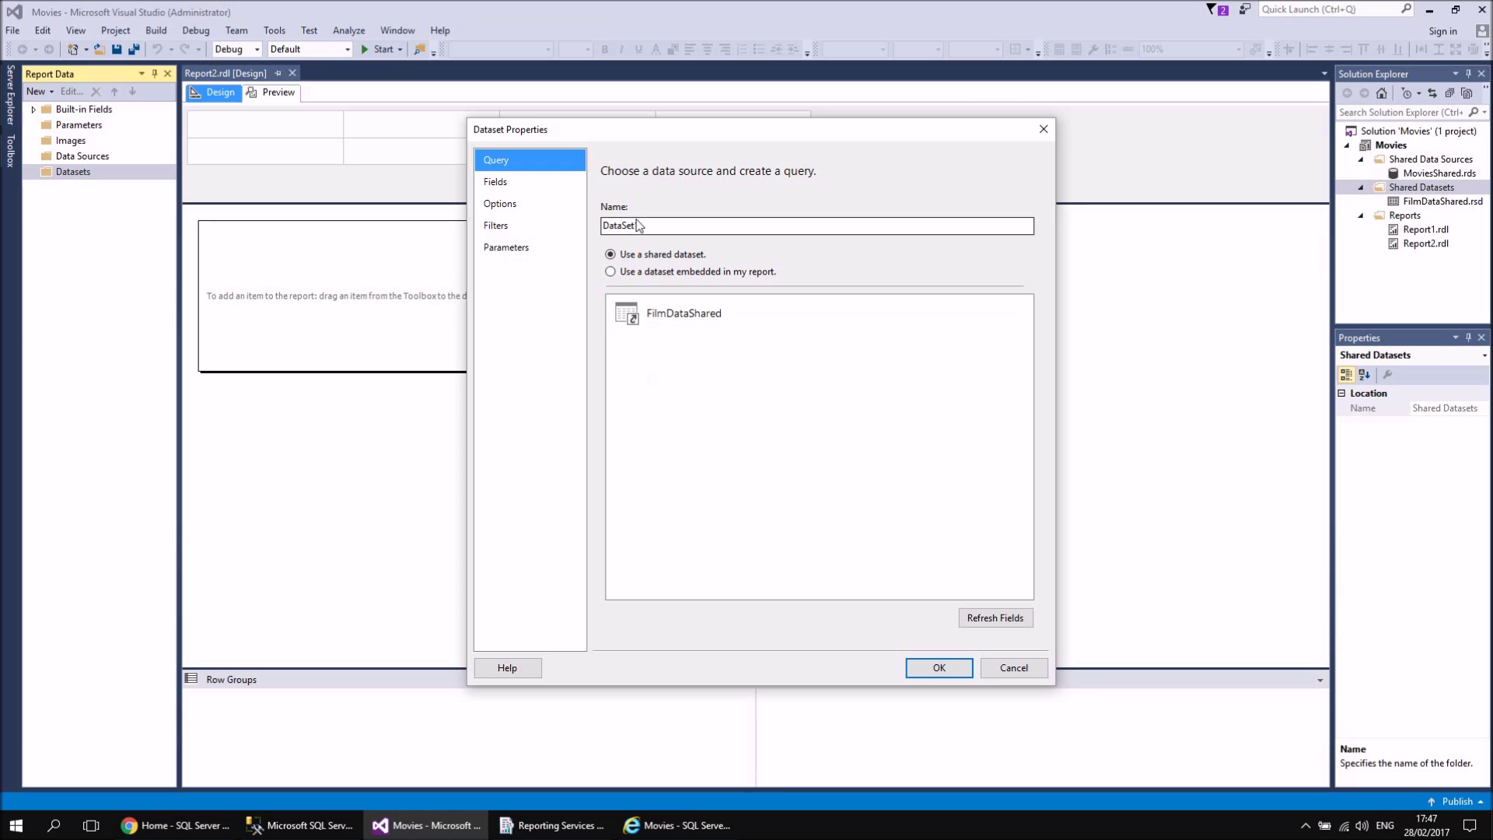
double_click(607, 225)
type("RefToFilmData")
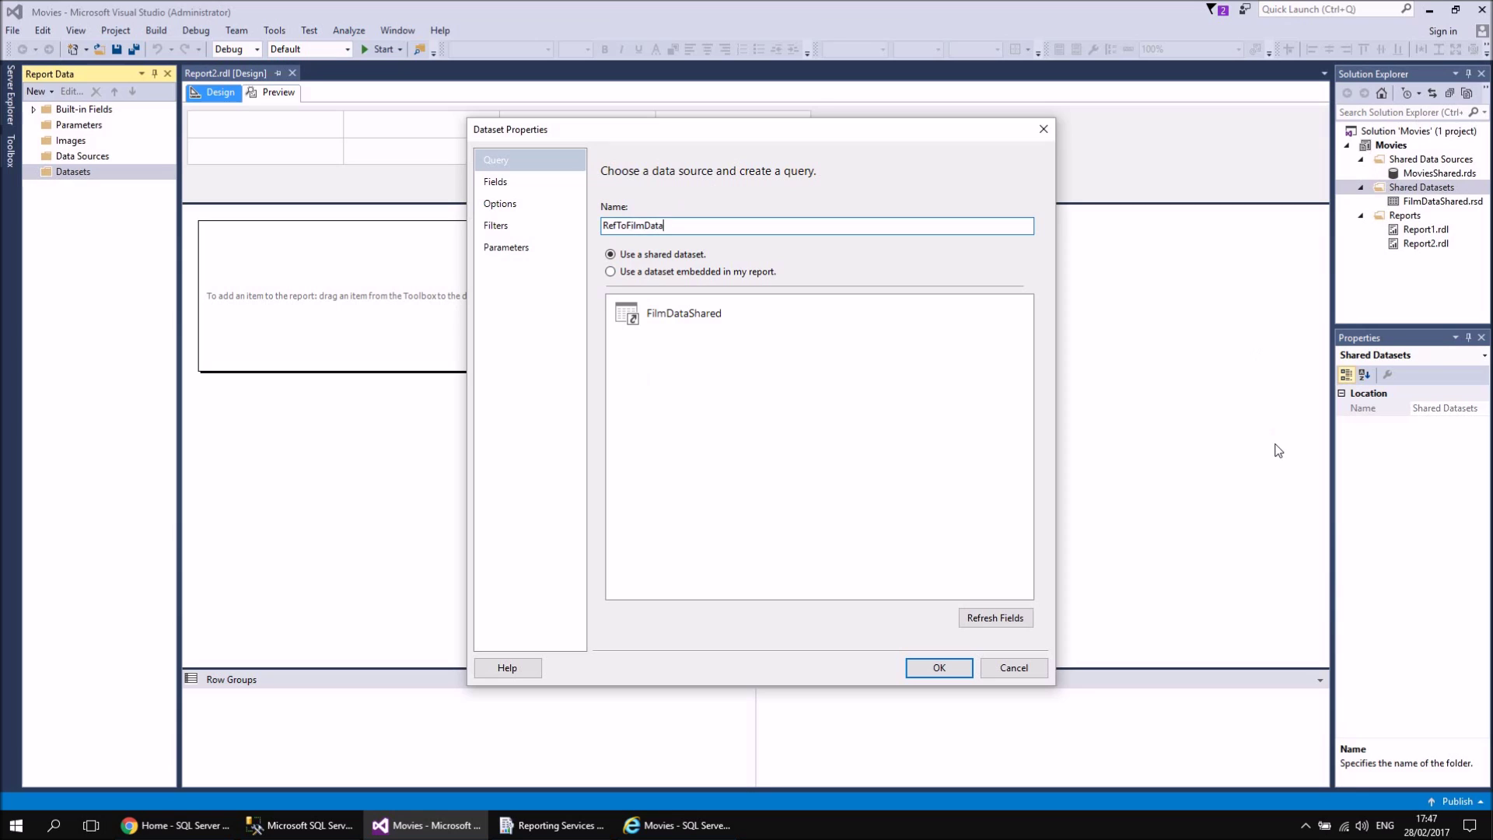
left_click(676, 313)
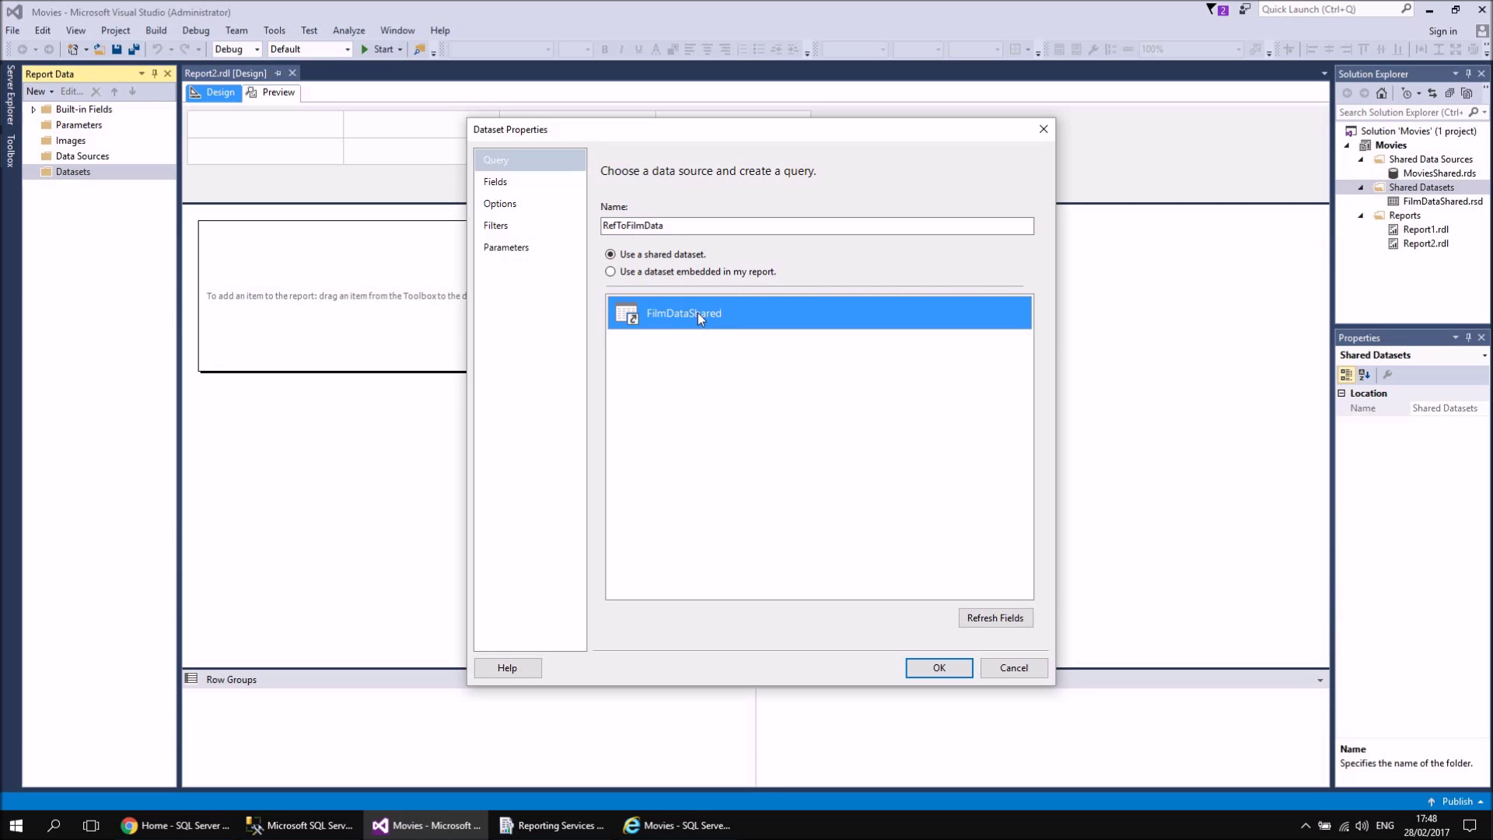
left_click(930, 666)
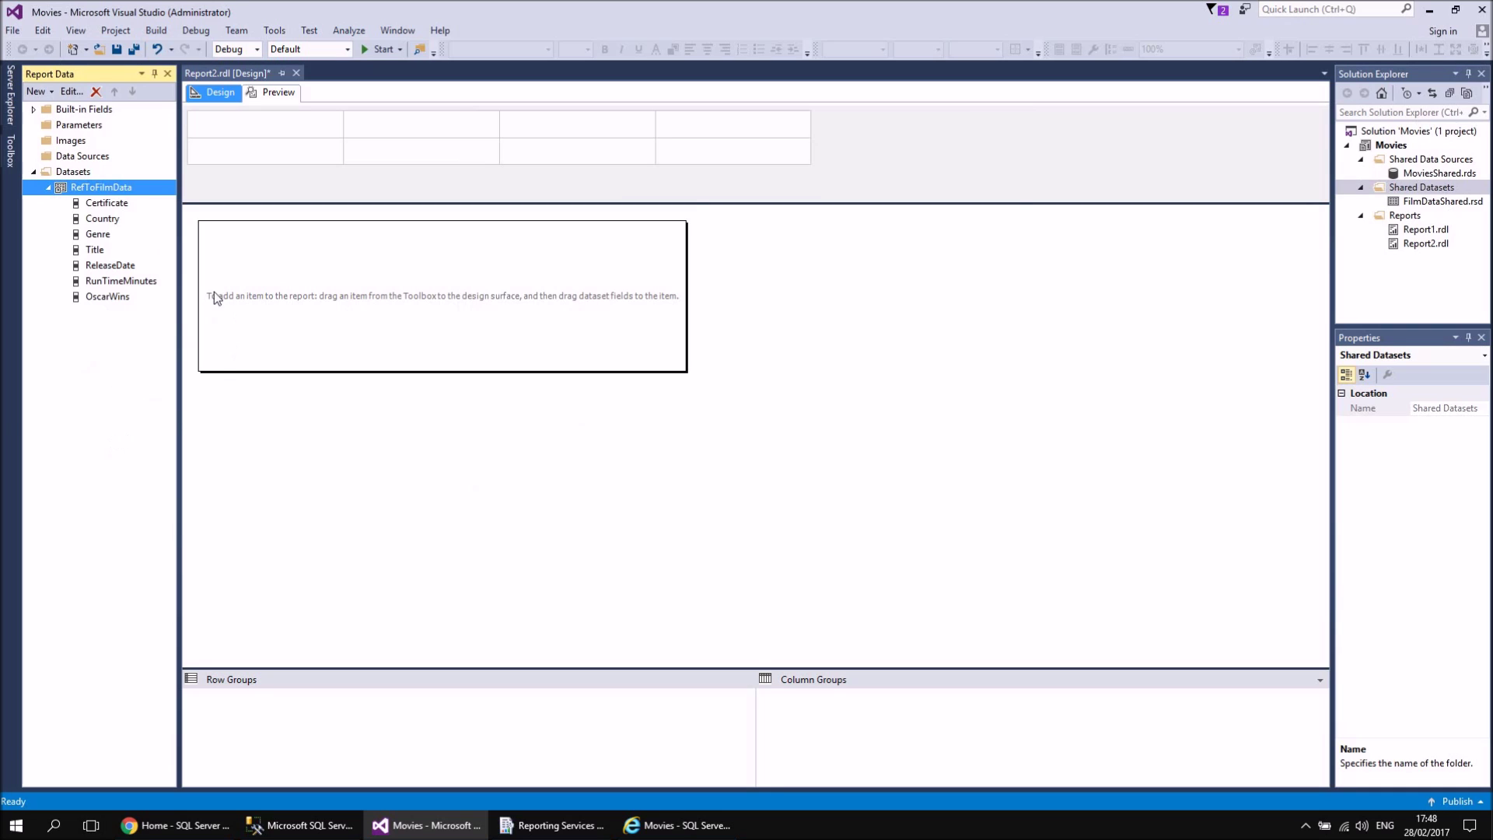
Insert a table at the upper-left corner of the Report2 body.
right_click(202, 226)
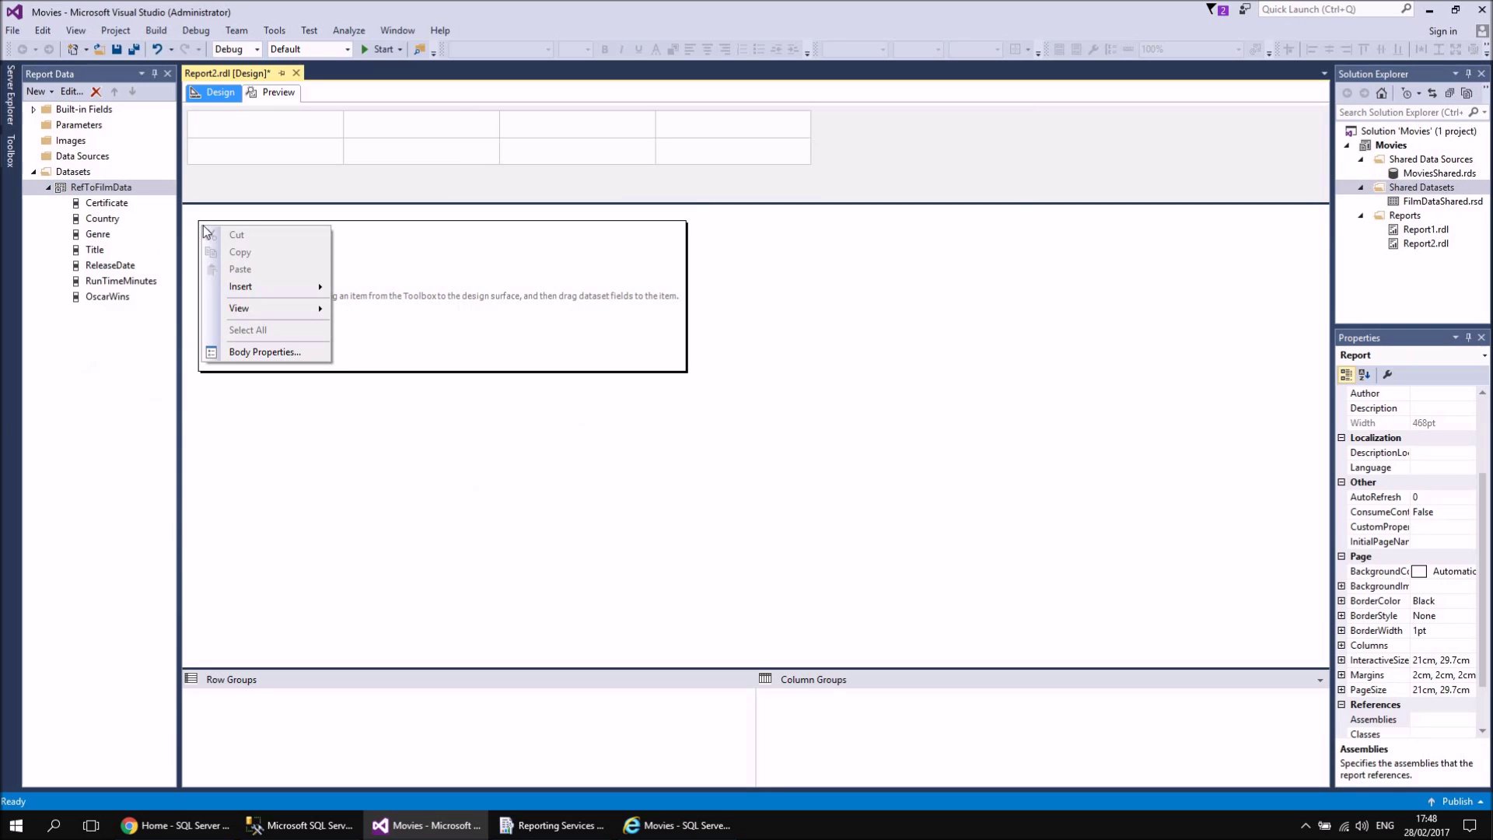
mouse_move(292, 287)
left_click(369, 322)
left_click(237, 251)
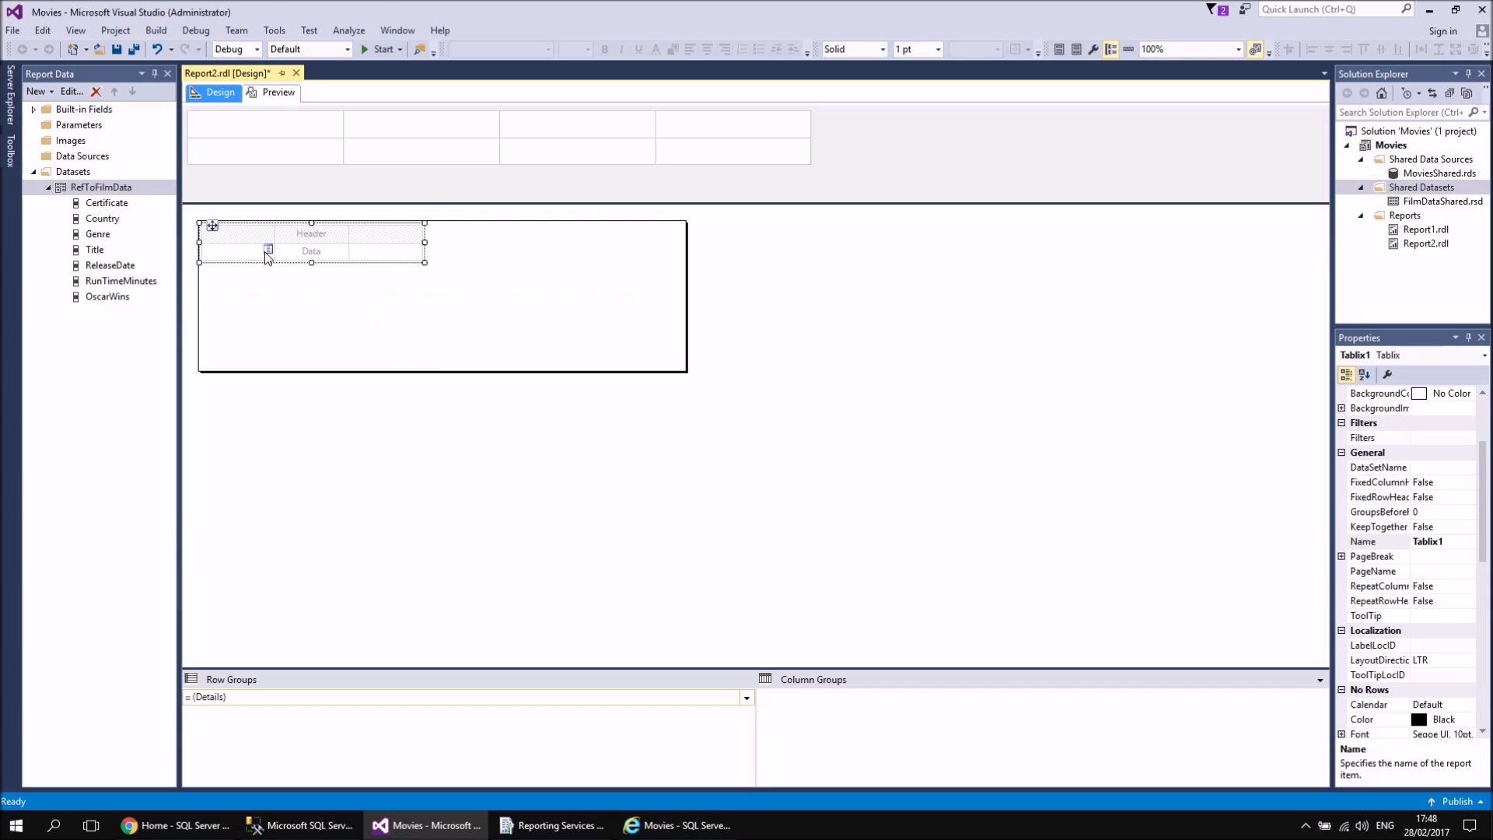
Assign the Title, Country and Certificate fields to the data cells of the table's three columns, in that order.
left_click(269, 251)
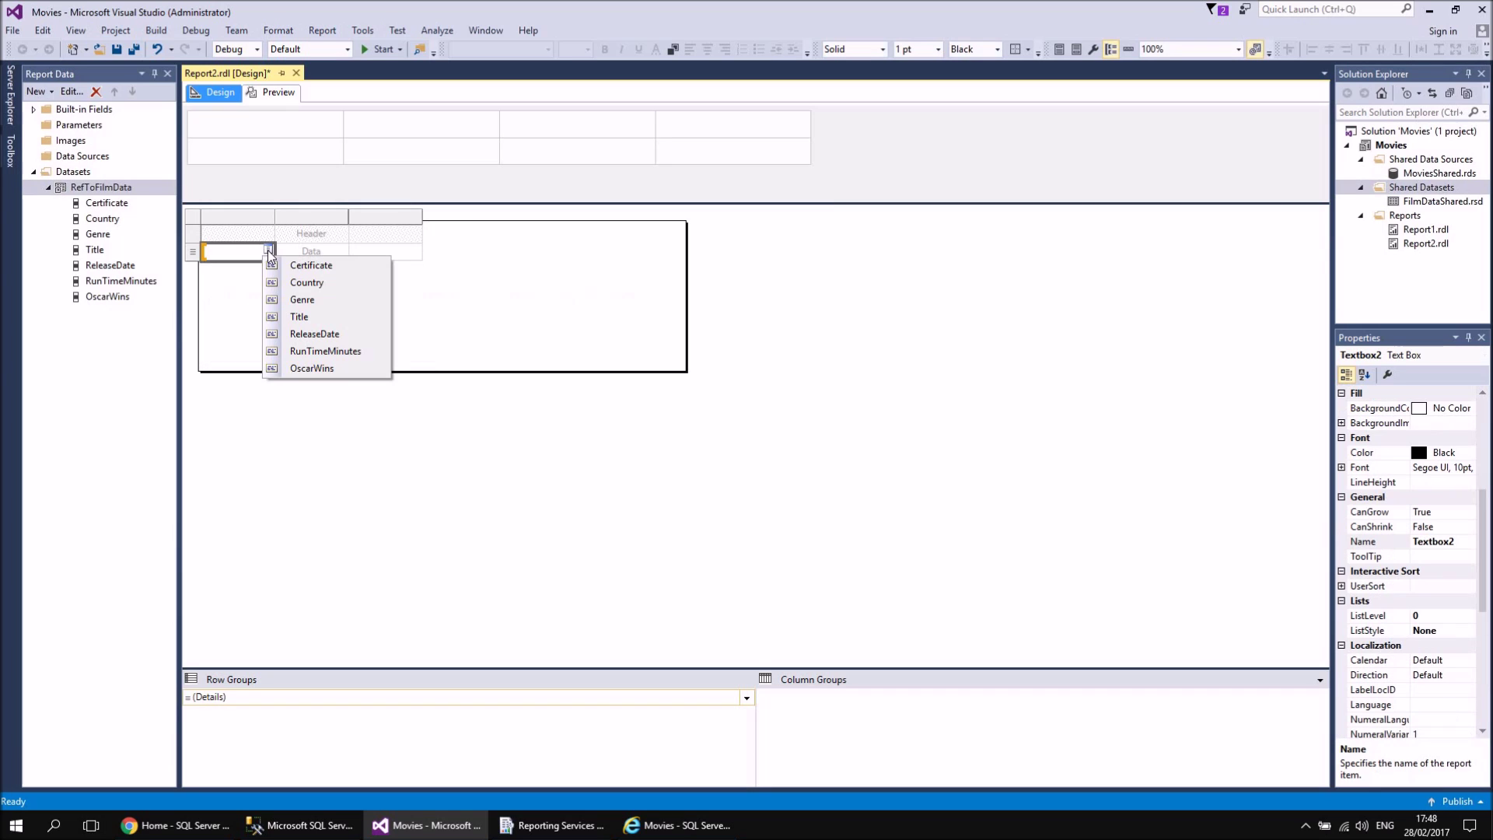
left_click(315, 317)
left_click(342, 251)
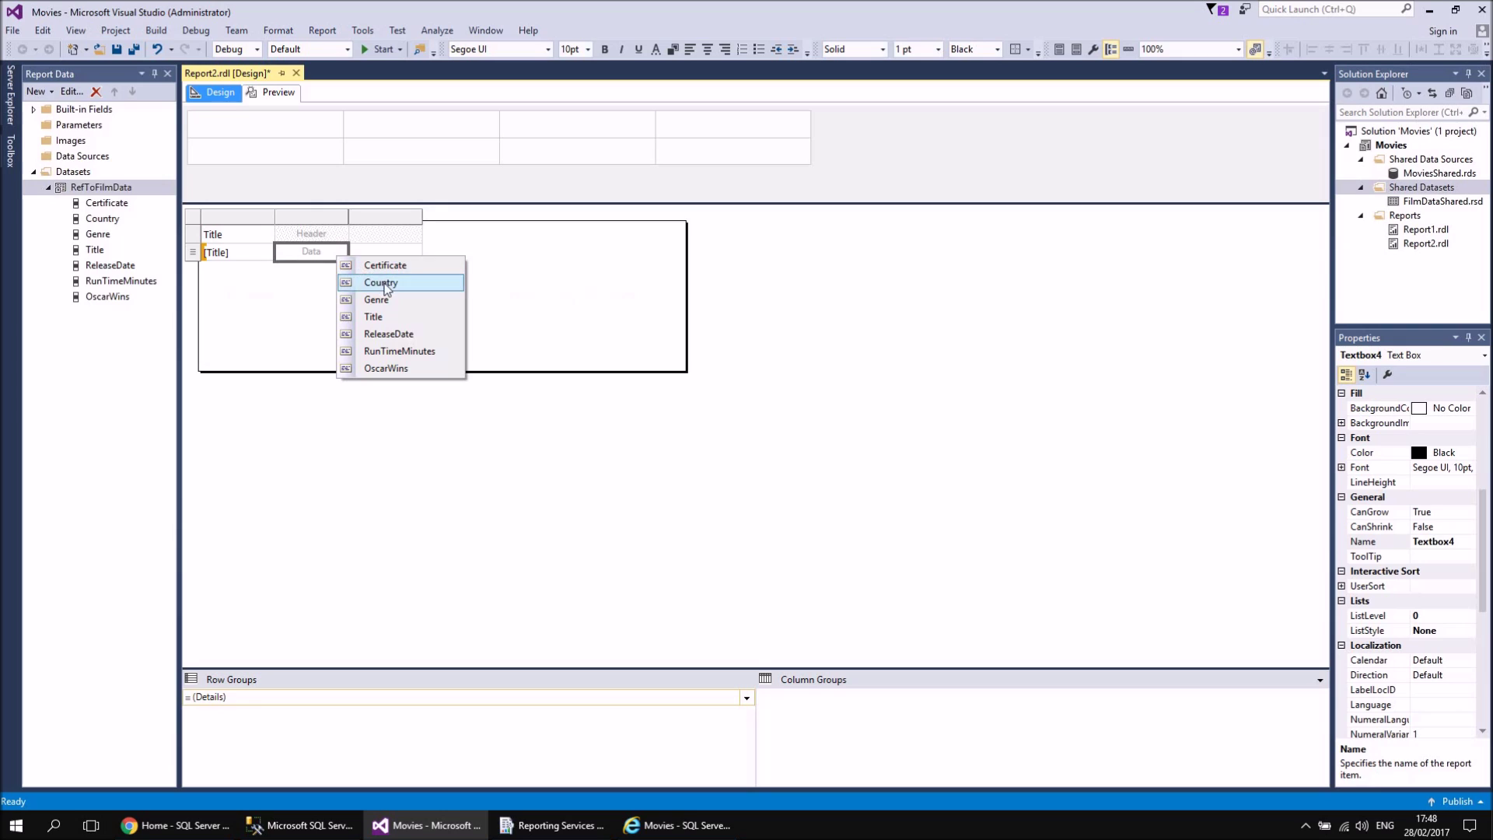
left_click(366, 287)
left_click(415, 251)
left_click(442, 261)
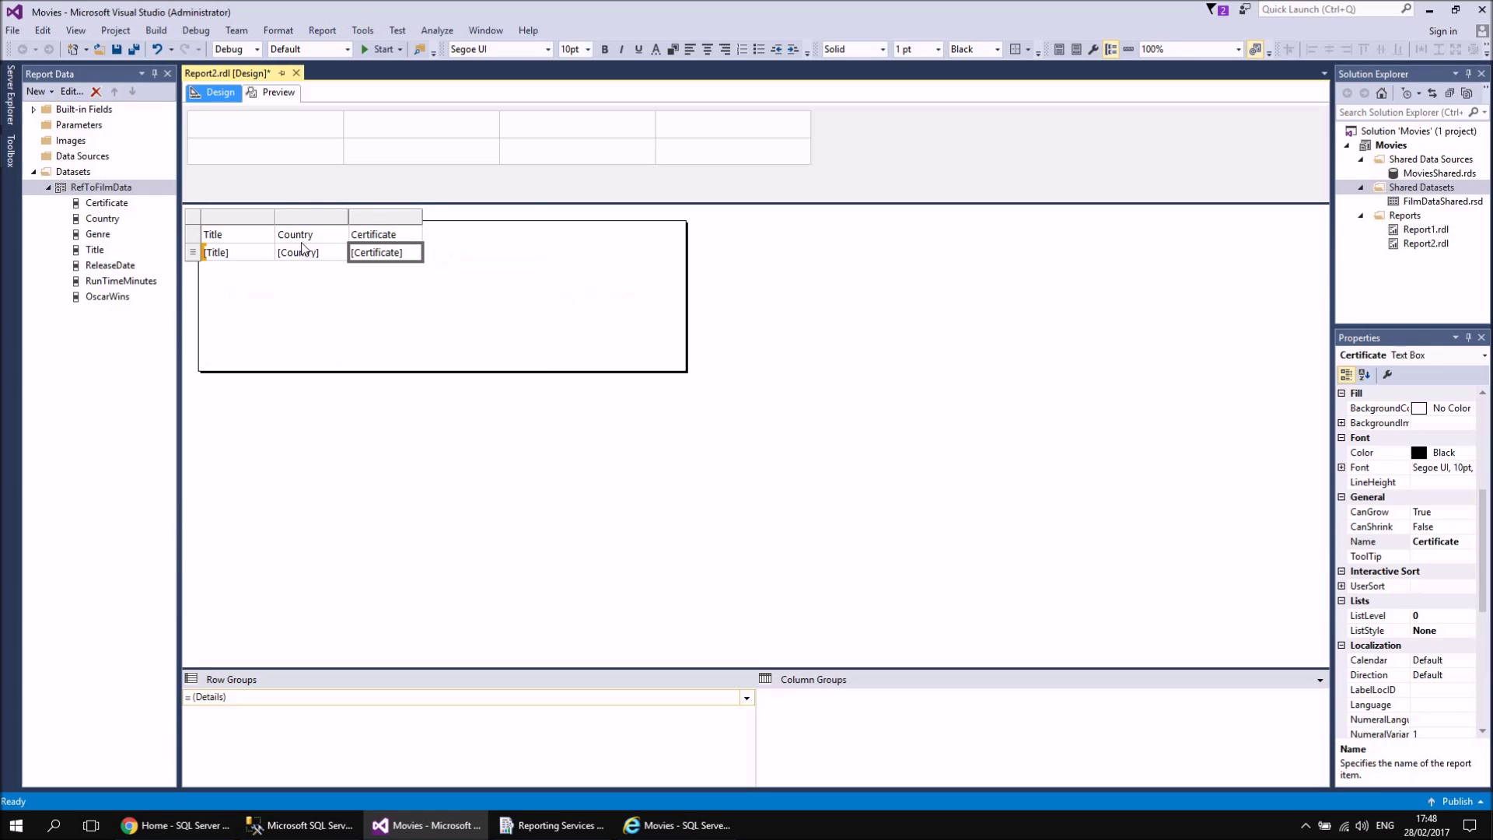
Append Genre, ReleaseDate, RunTimeMinutes and OscarWins columns to the table, and widen the Title, Country and Genre columns.
left_click_drag(125, 234, 424, 250)
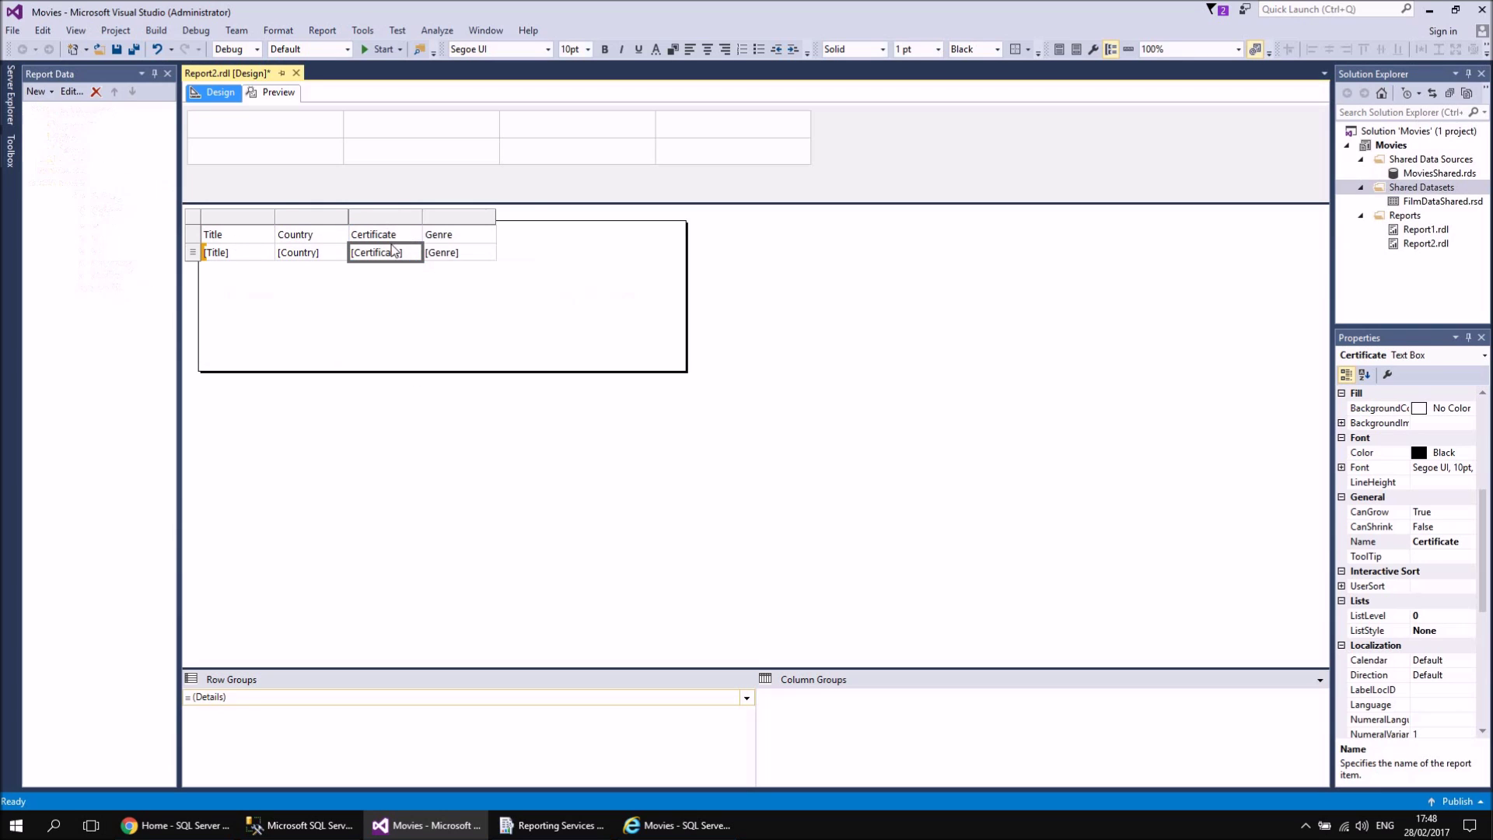
left_click_drag(116, 282, 572, 247)
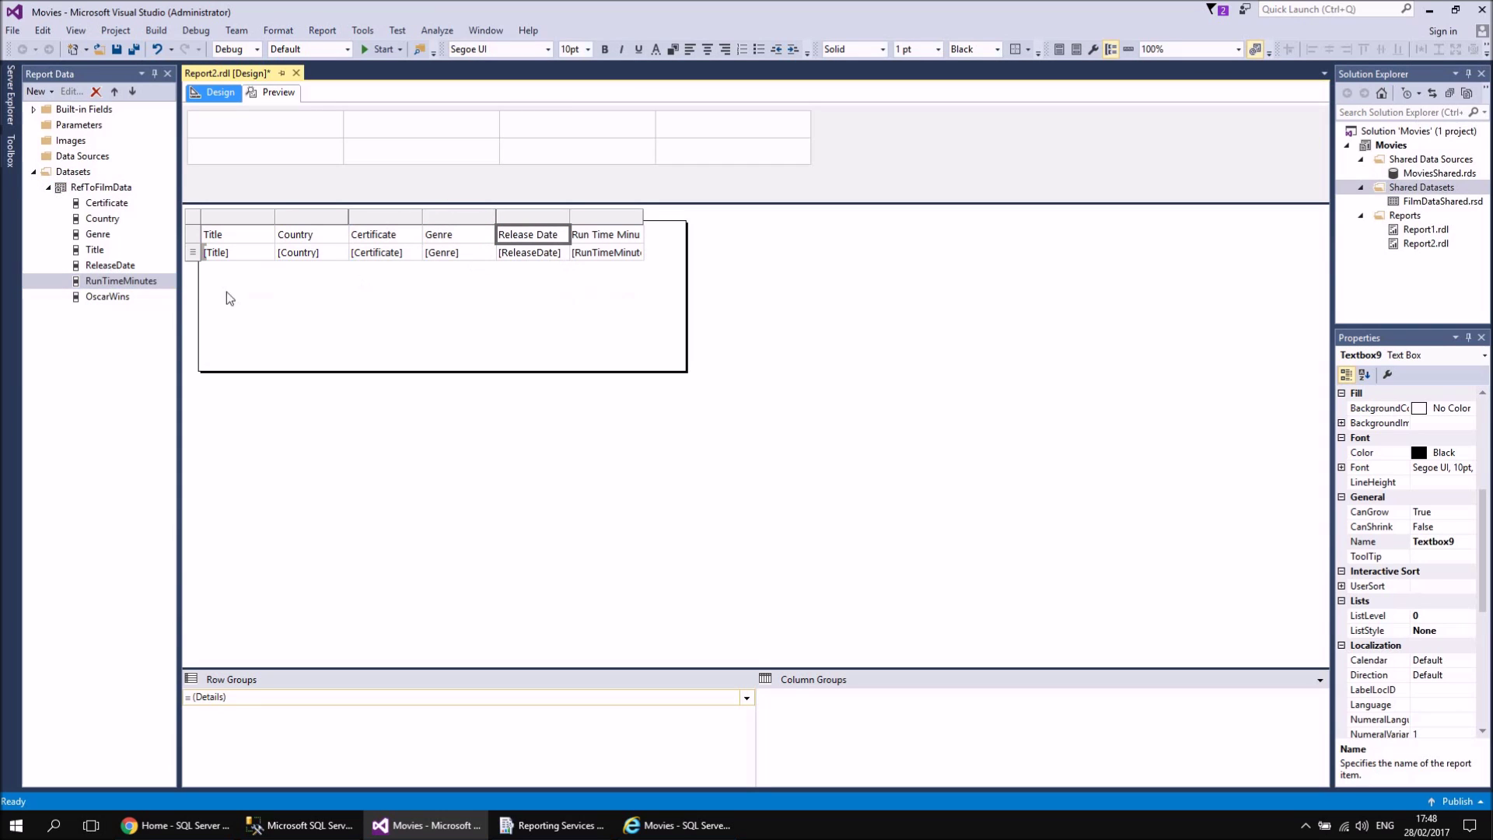
left_click_drag(114, 301, 637, 252)
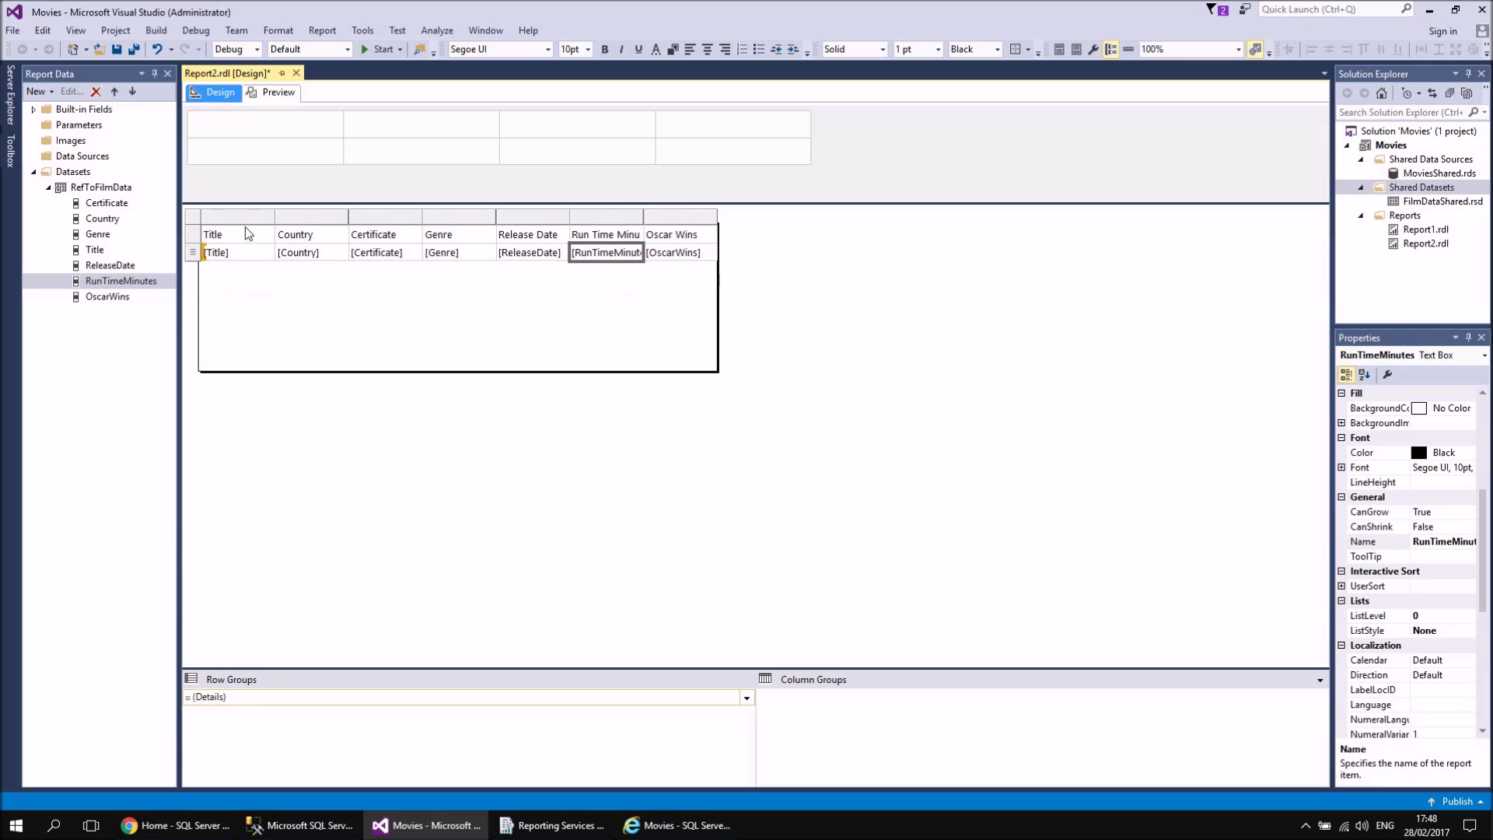
left_click_drag(274, 223, 625, 227)
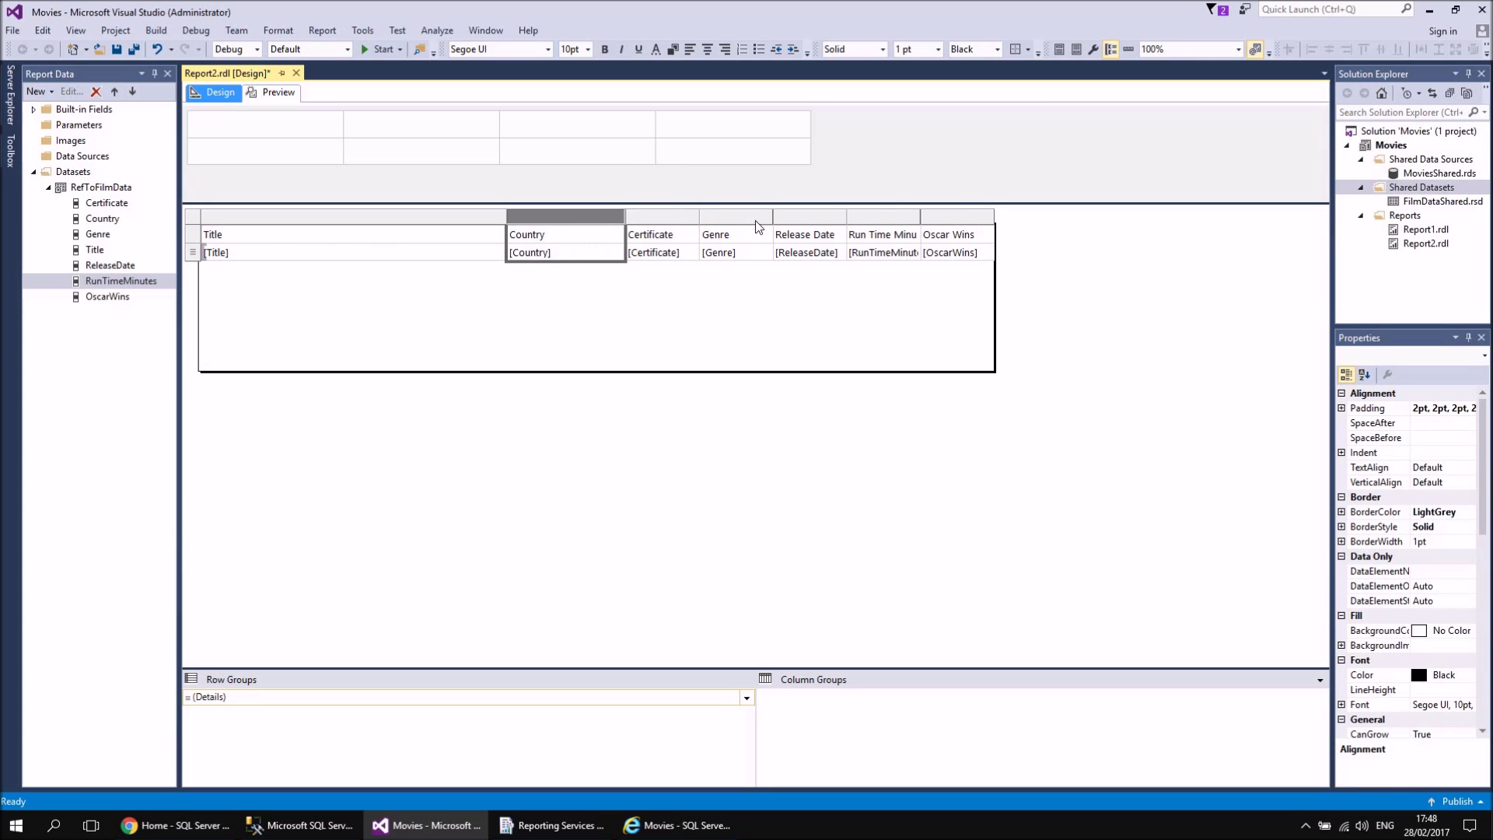
left_click_drag(770, 225, 822, 225)
Format the ReleaseDate data cell as a date using the 31/01/2000 type without an asterisk.
right_click(883, 262)
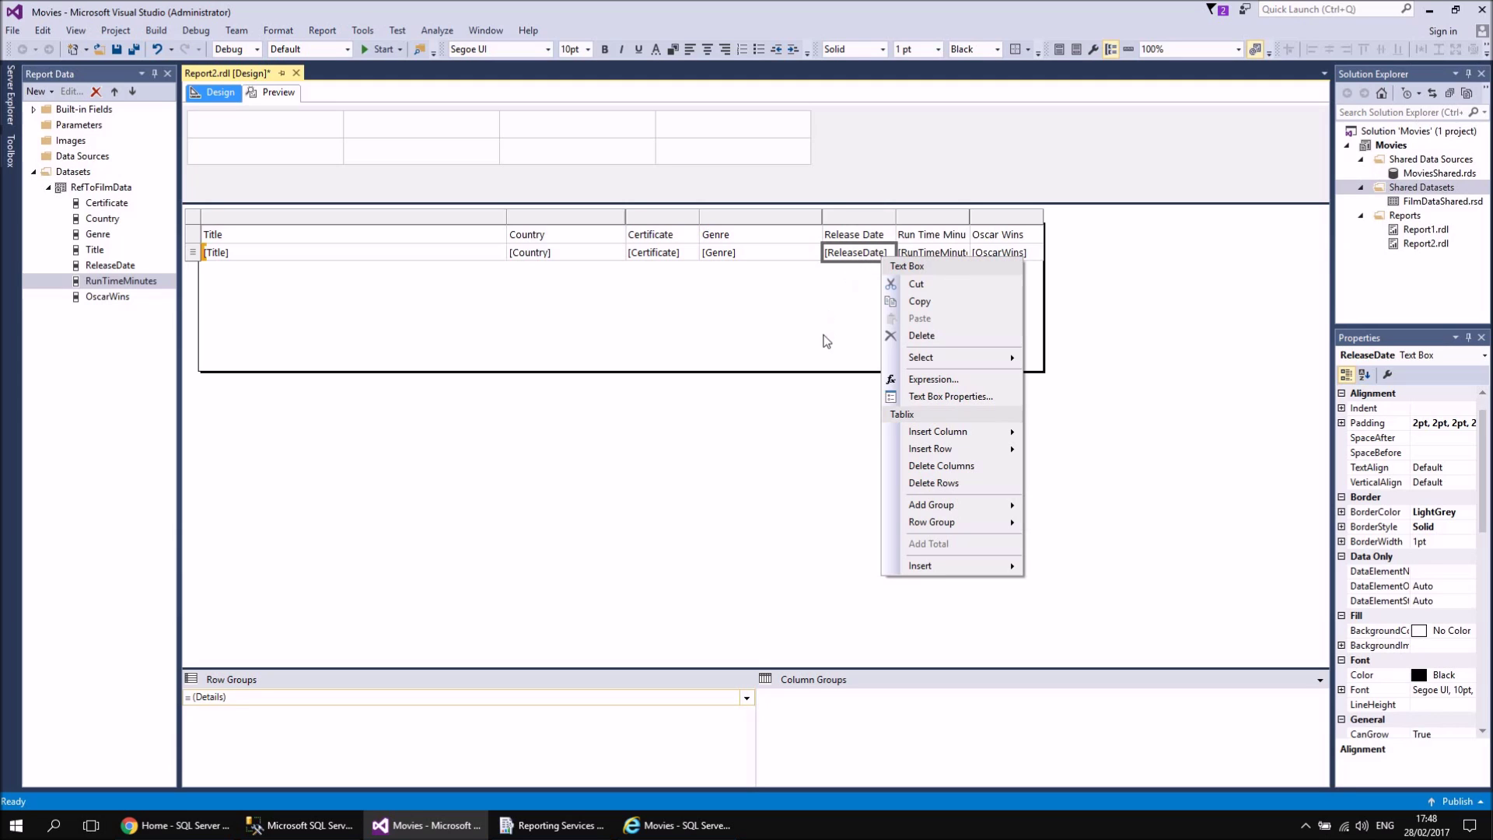
left_click(949, 396)
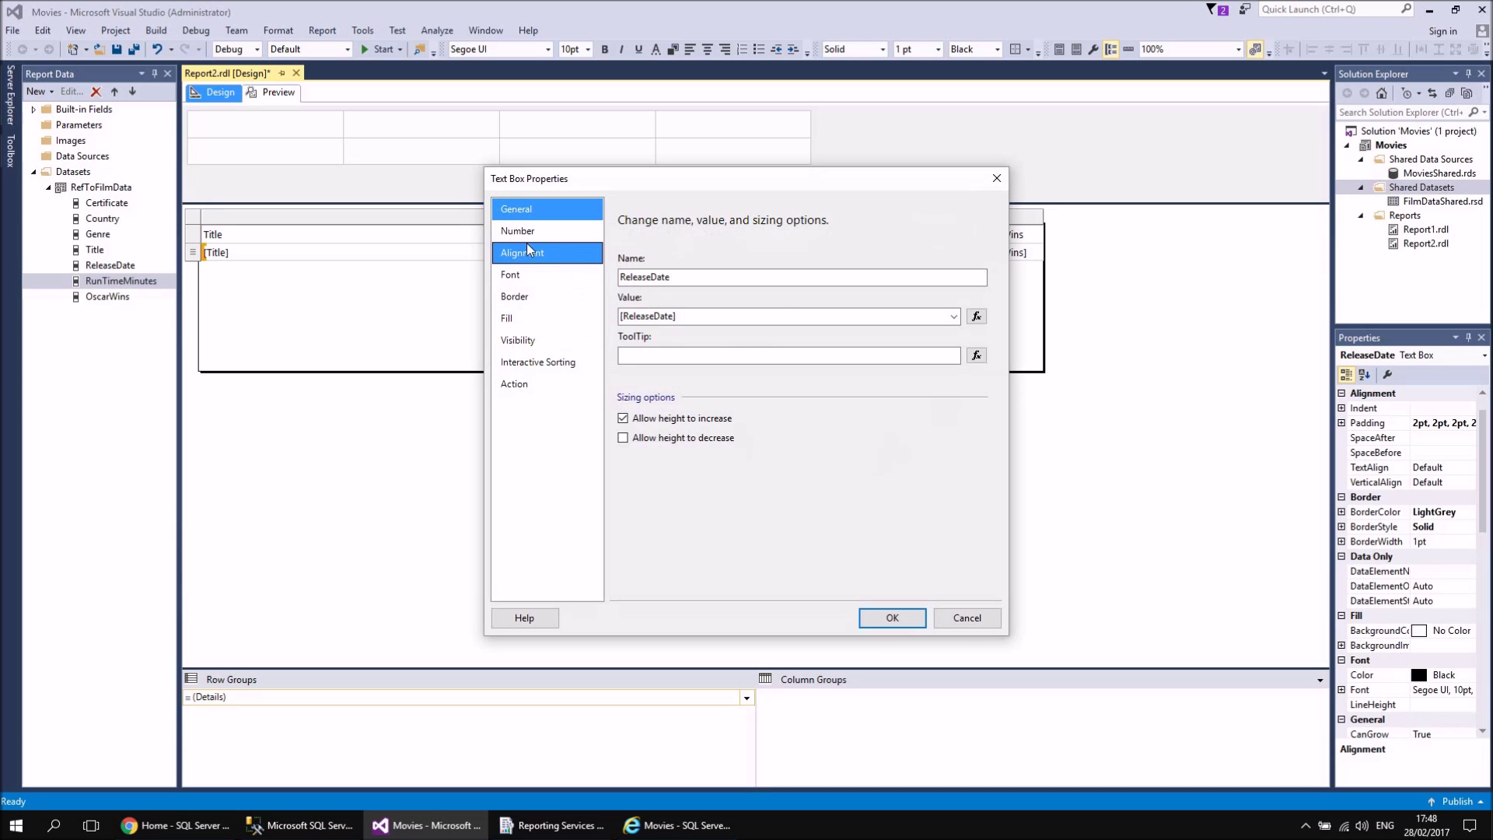
left_click(527, 231)
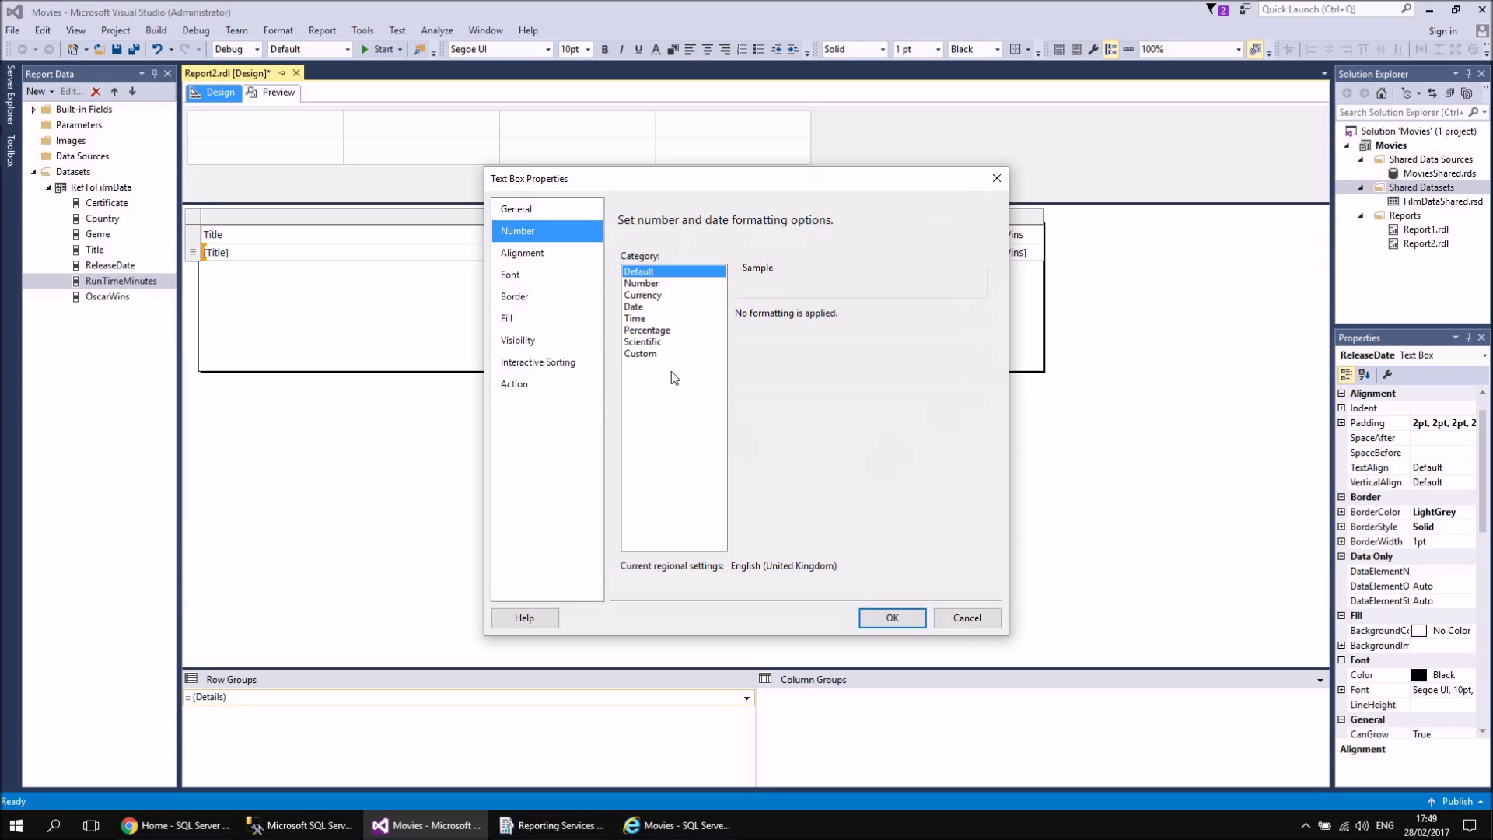
left_click(634, 308)
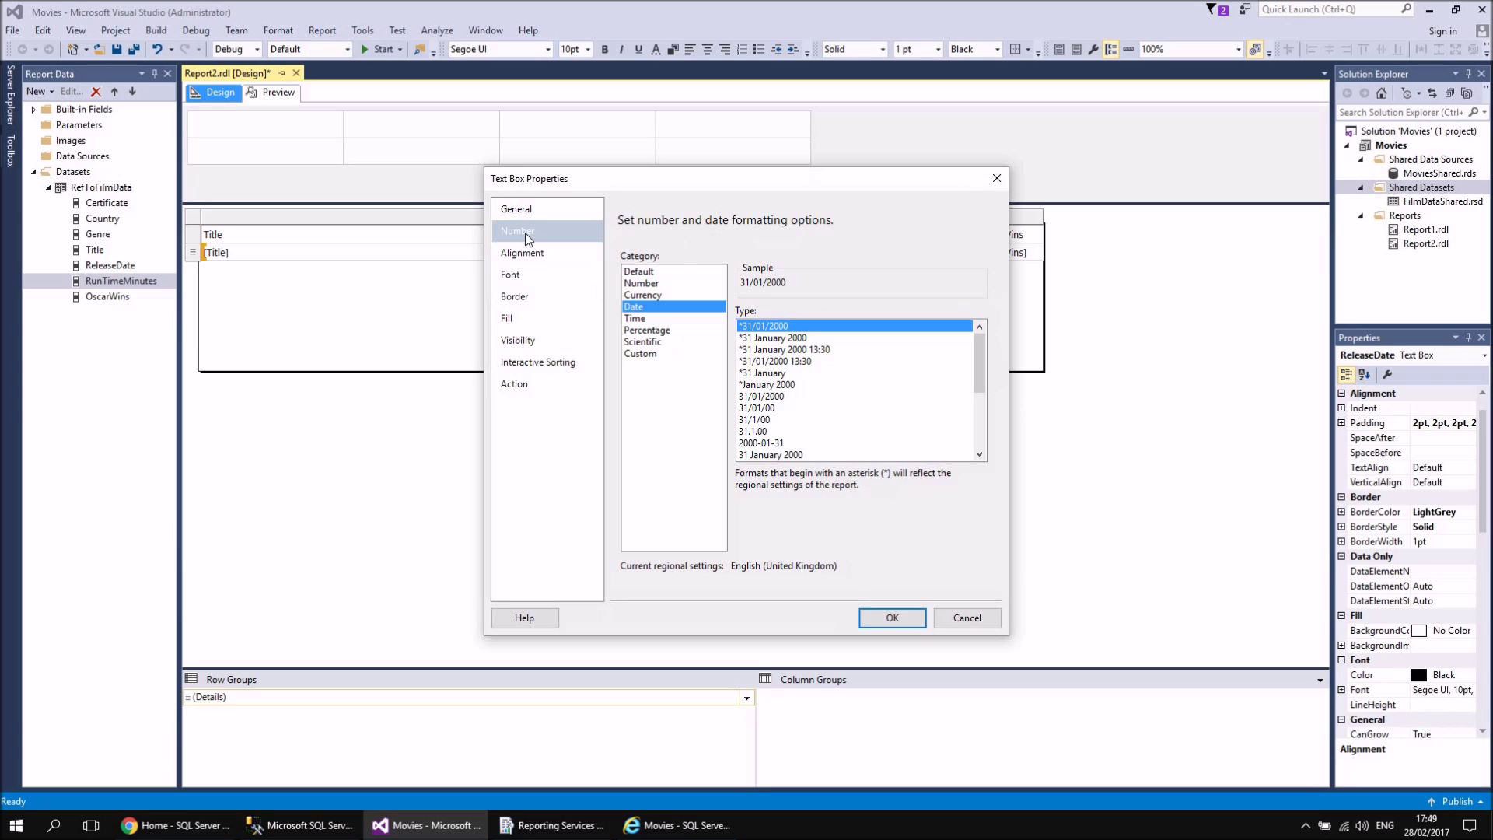
left_click(767, 399)
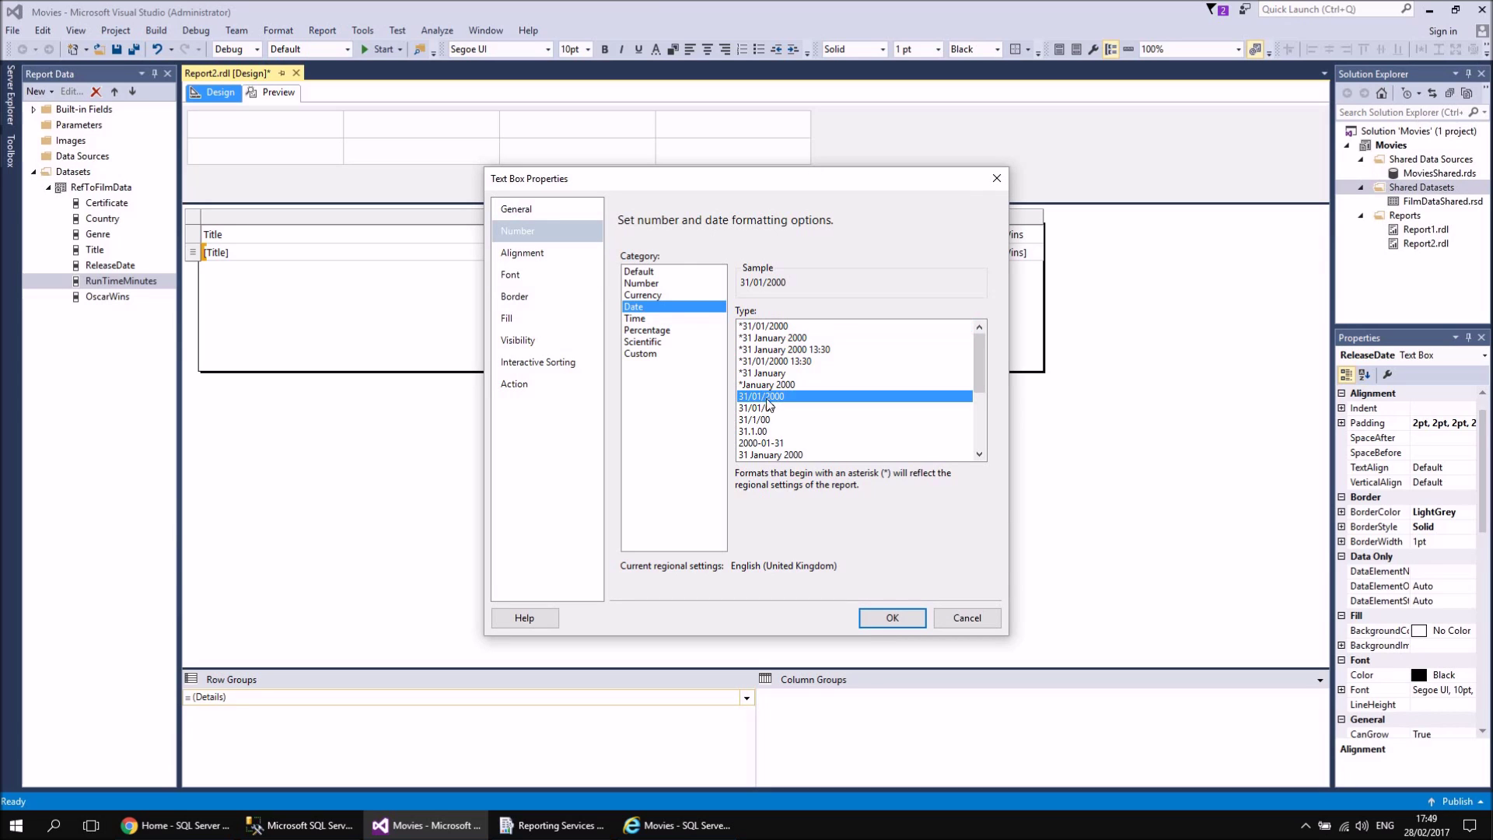
left_click(889, 619)
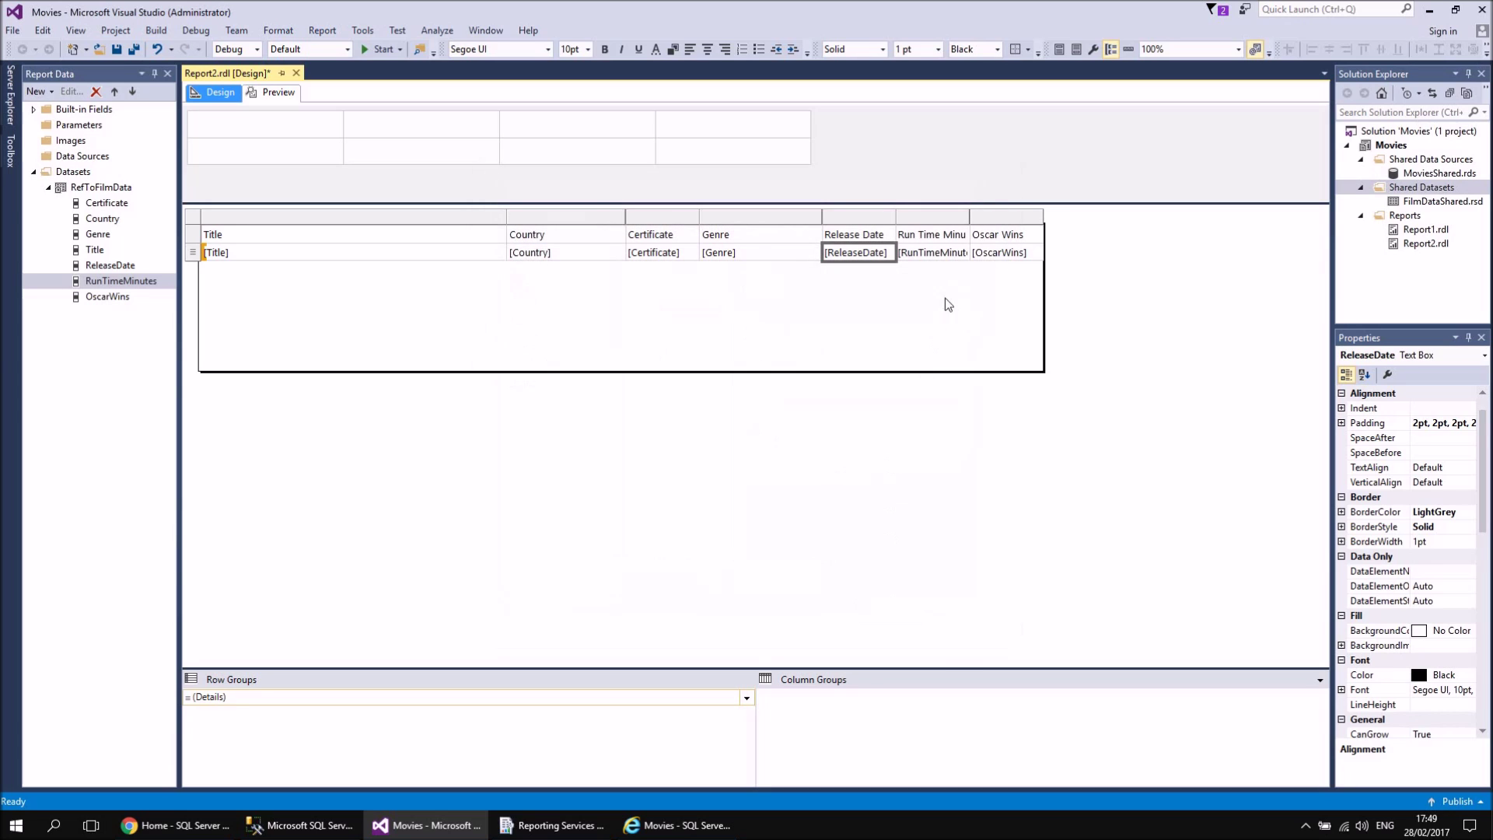
Widen the Run Time Minutes column so its full heading fits.
left_click(972, 220)
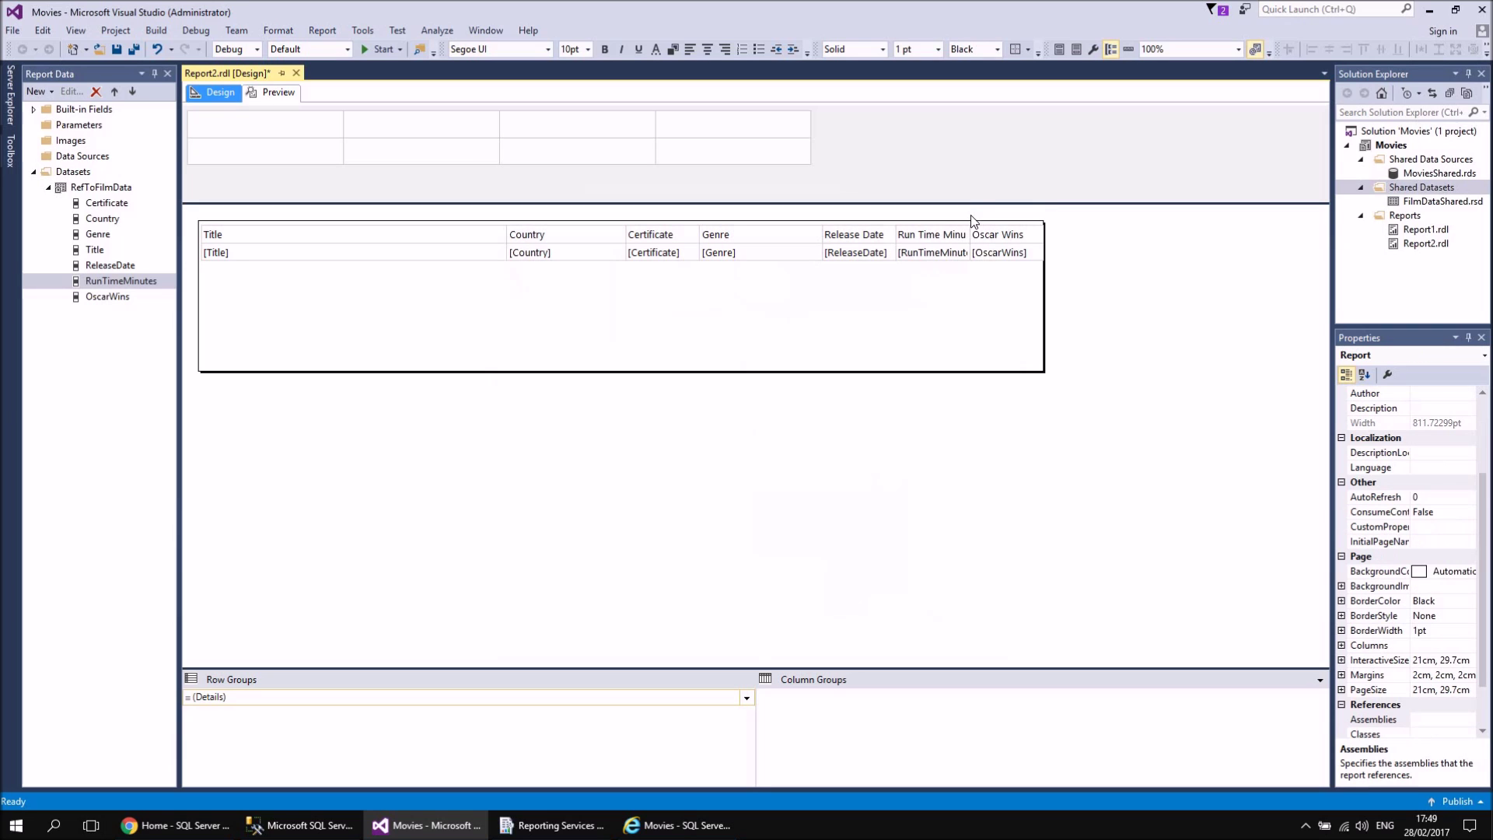
left_click(959, 241)
left_click(969, 217)
left_click(964, 250)
left_click(968, 221)
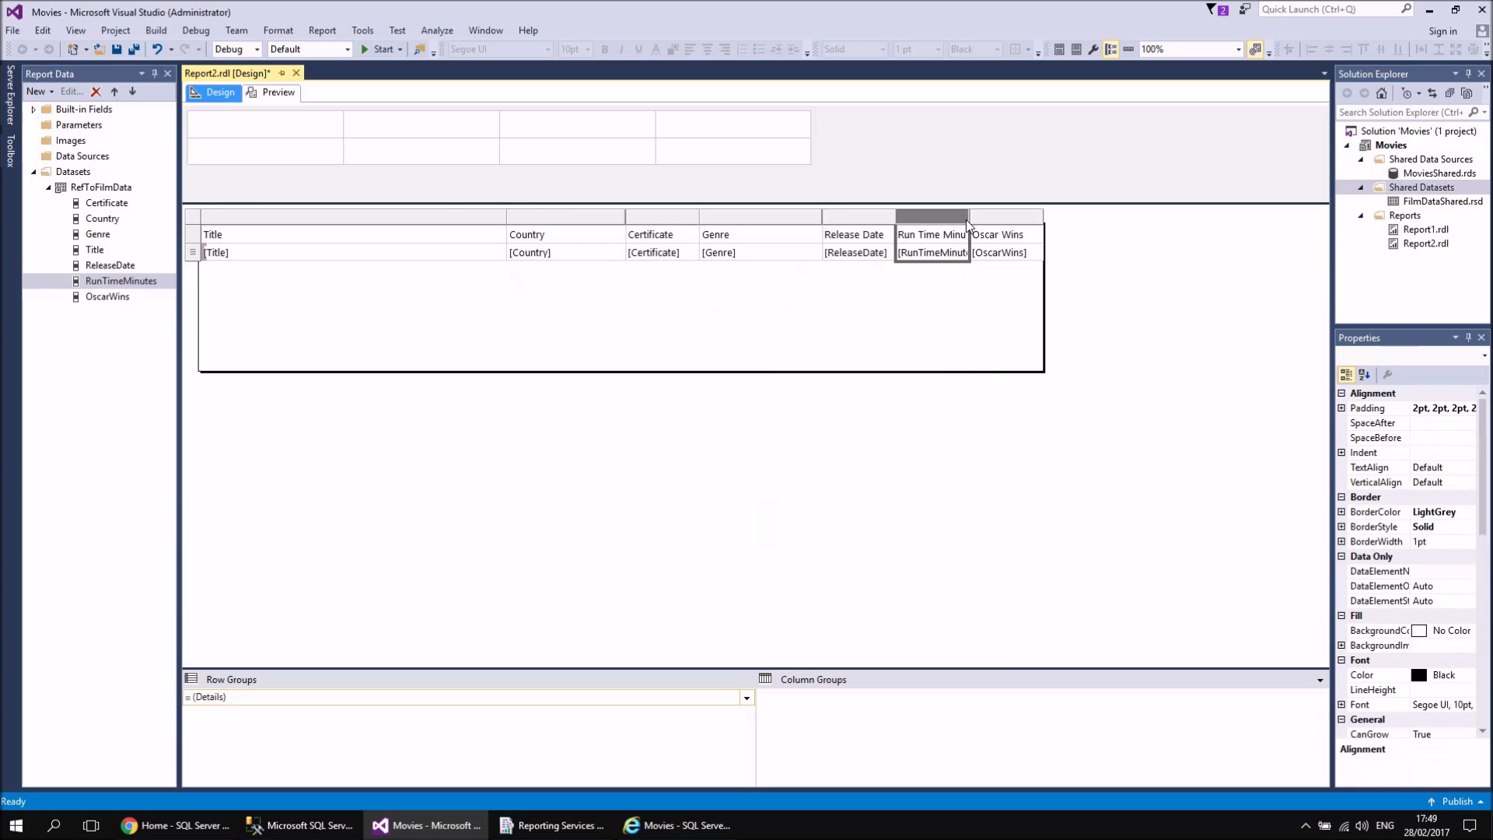
left_click(971, 219)
left_click(968, 227)
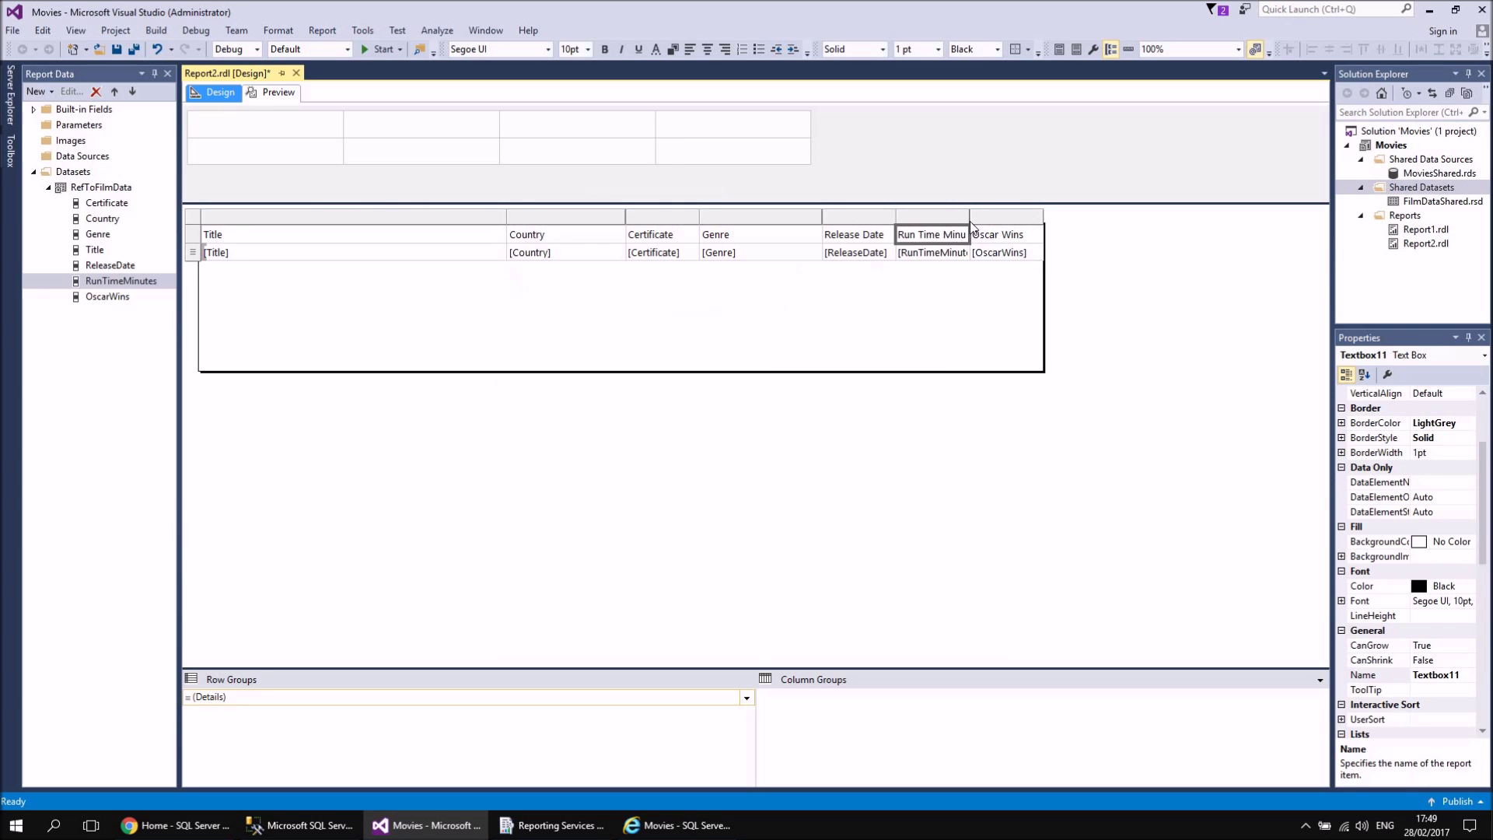
left_click_drag(971, 216, 1007, 222)
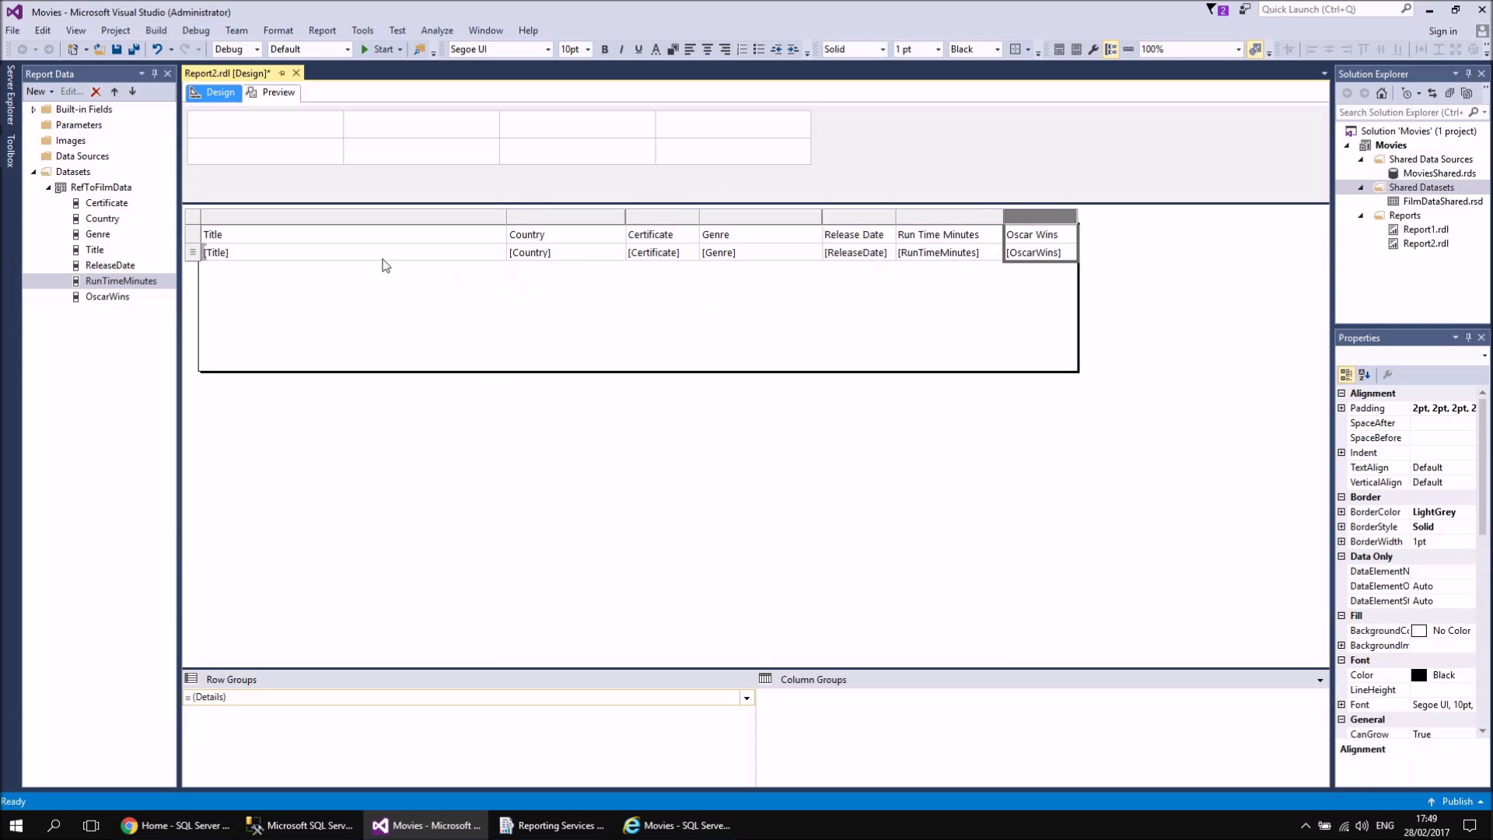
Preview Report2, return to its design view and close the report.
left_click(286, 93)
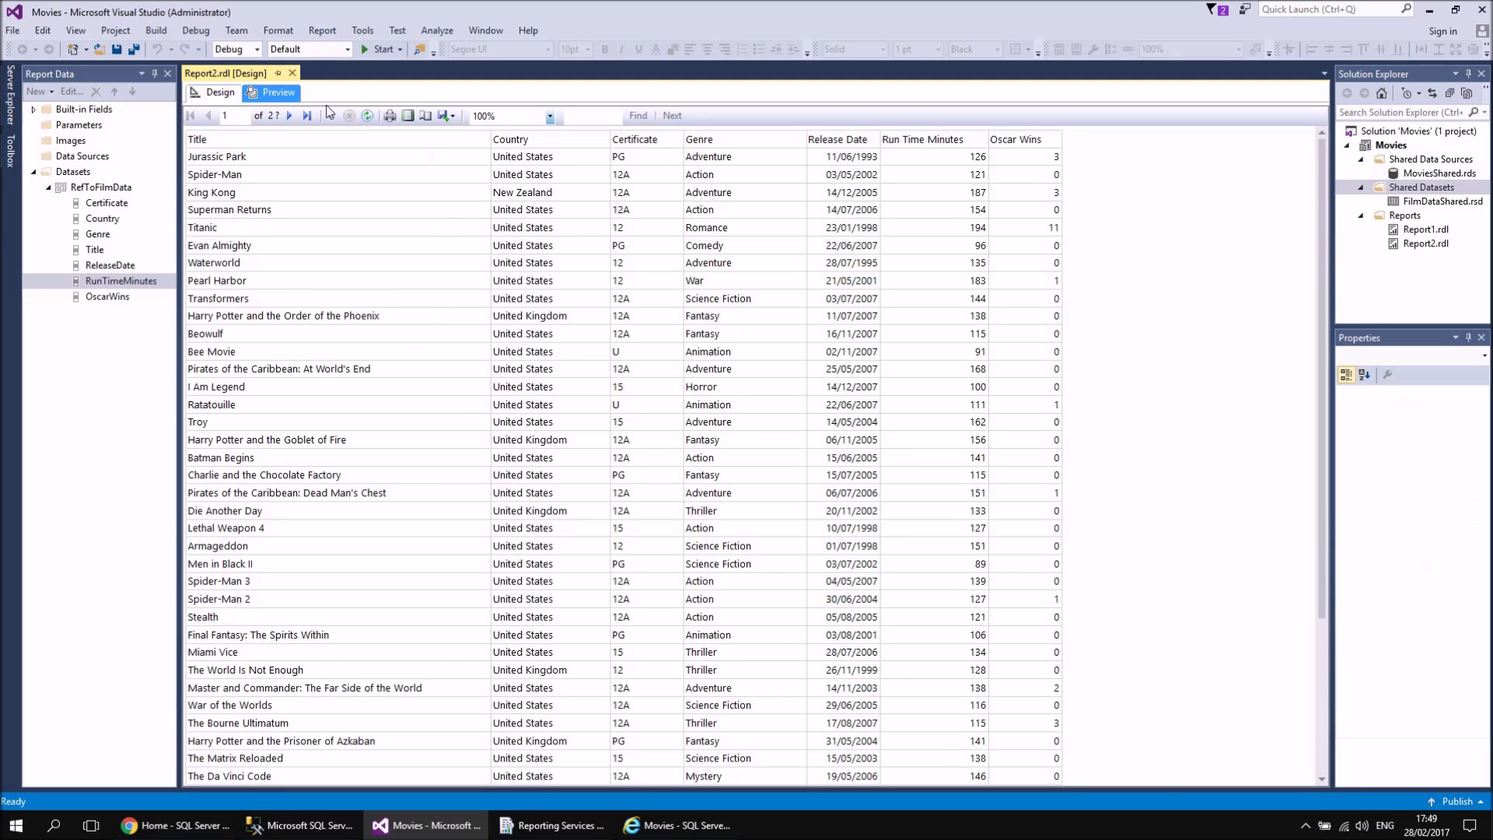
left_click(219, 92)
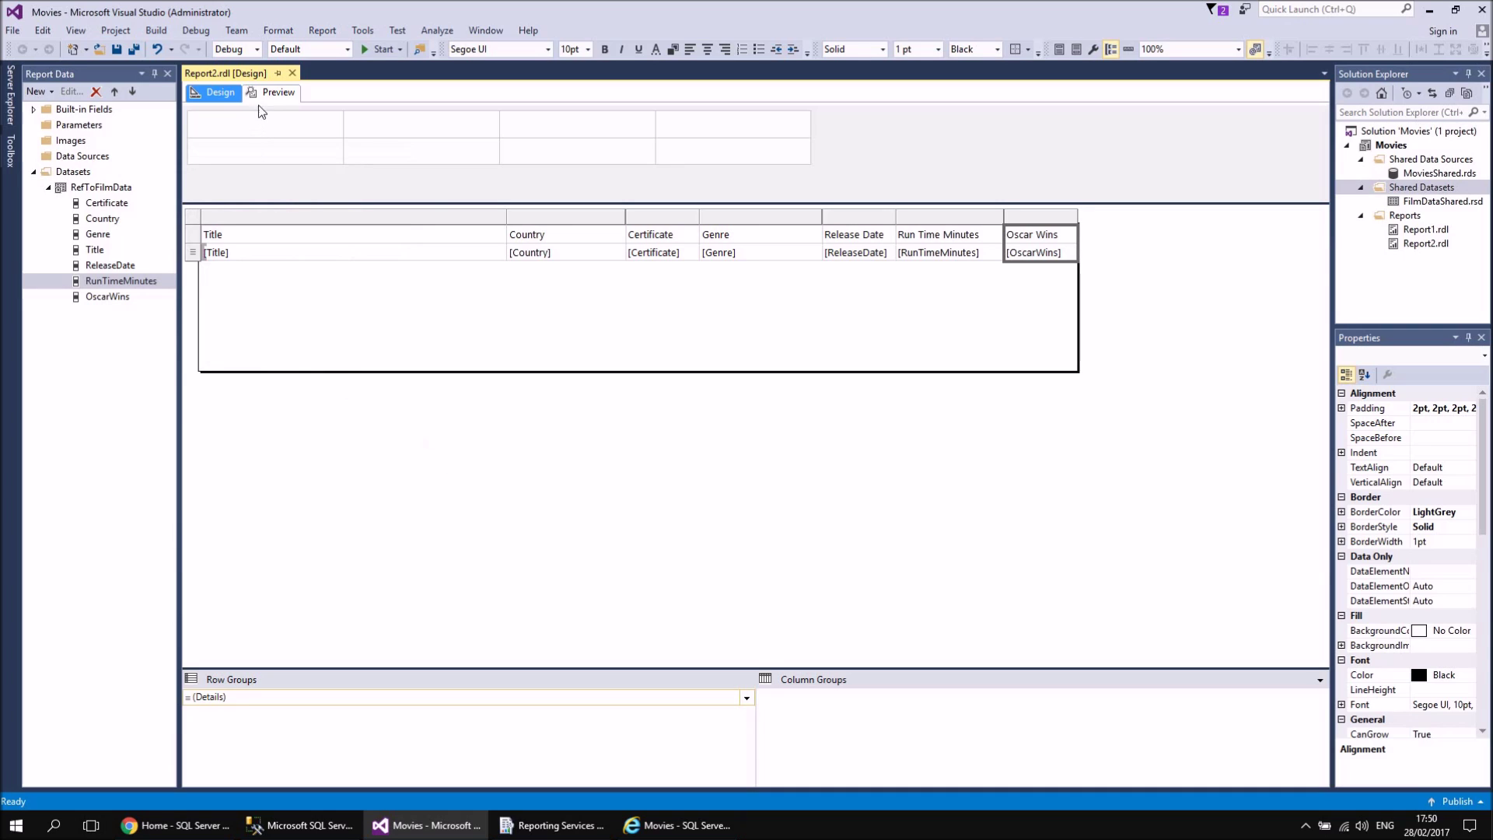
left_click(292, 73)
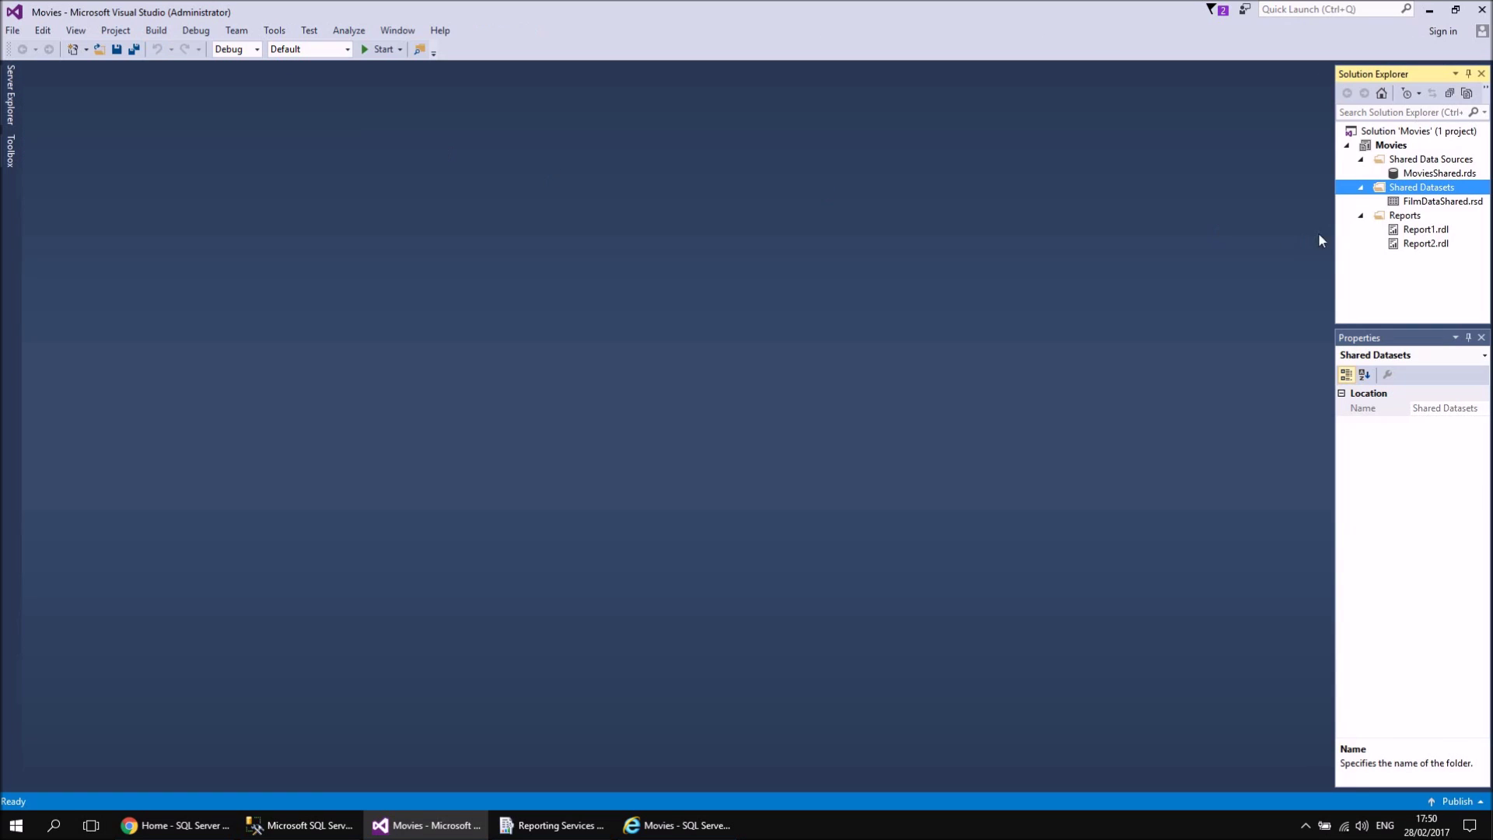
Add a new empty report named Report3.rdl to the project's Reports folder.
right_click(1390, 218)
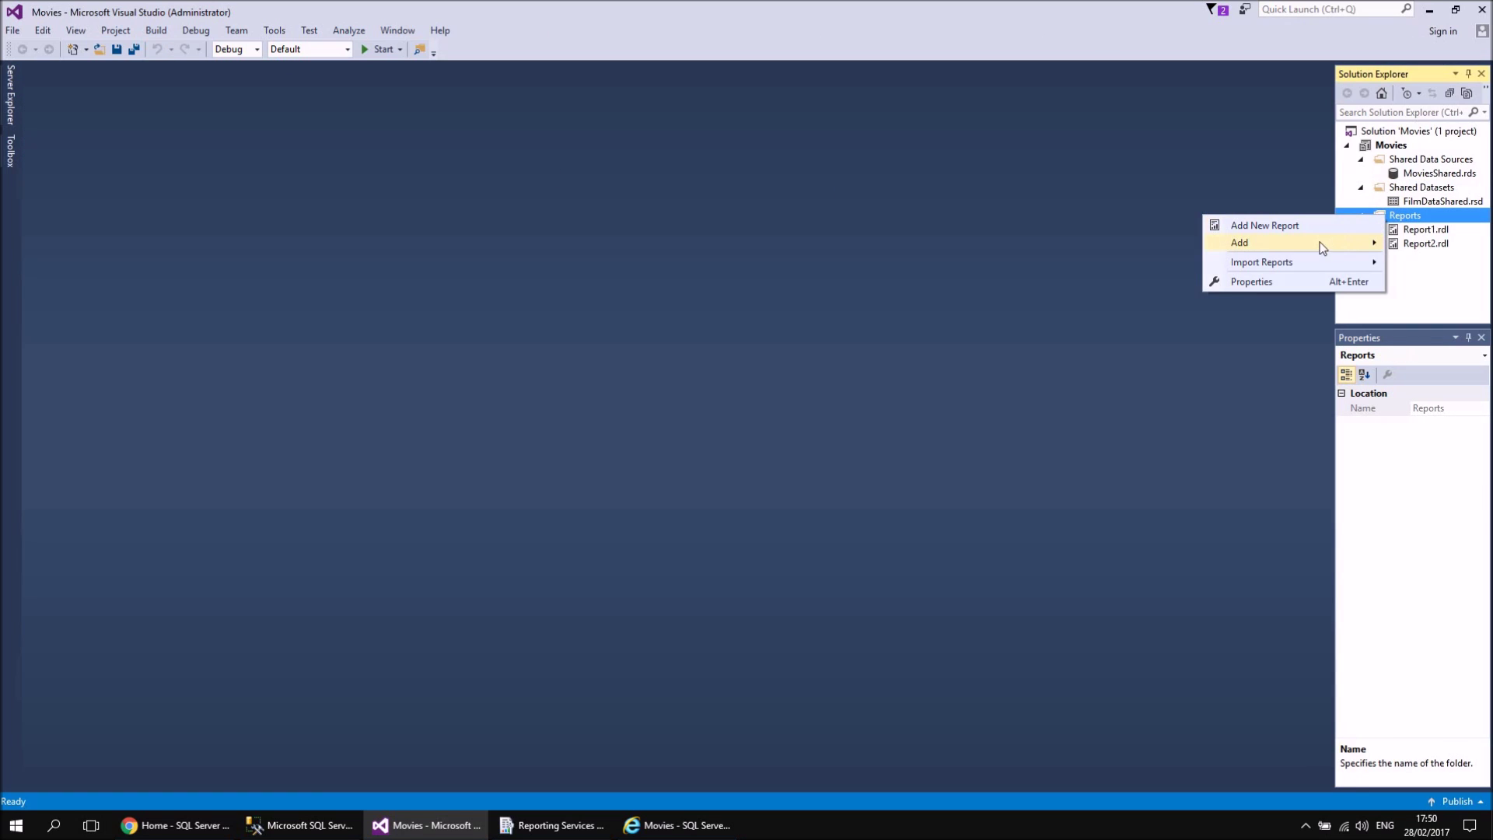
mouse_move(1319, 245)
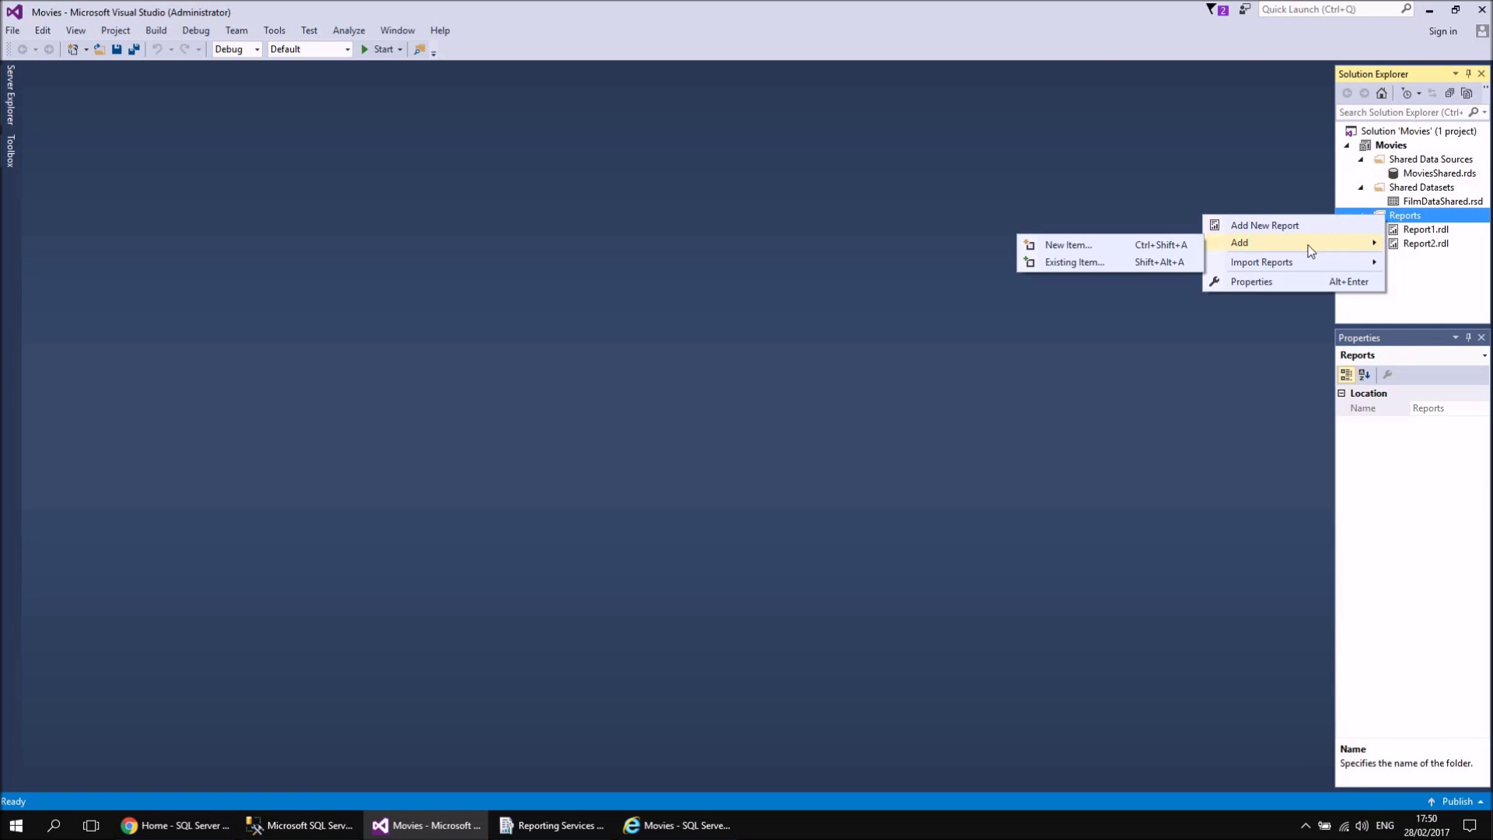
left_click(1072, 246)
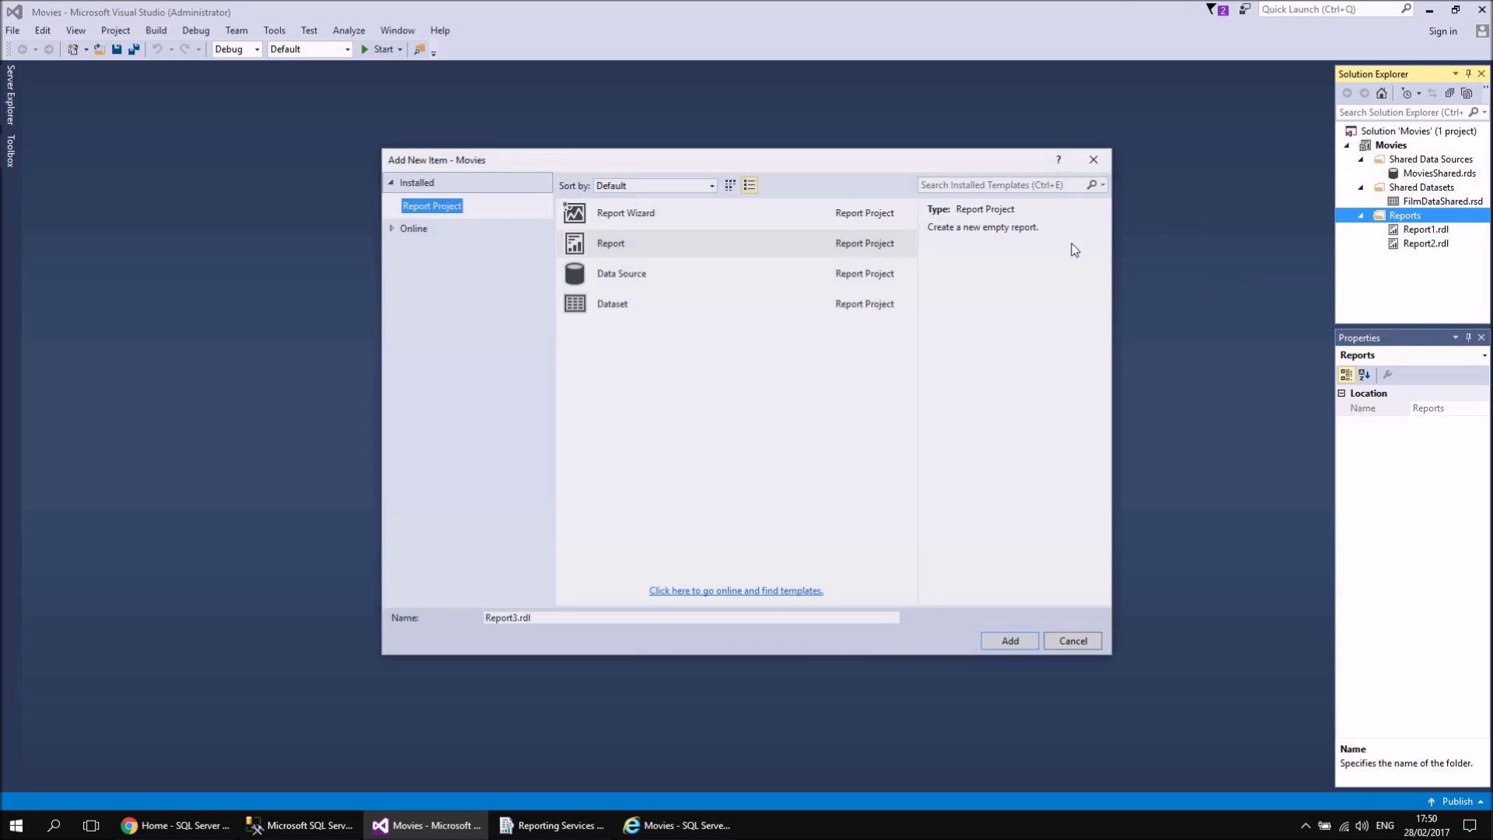
left_click(1003, 644)
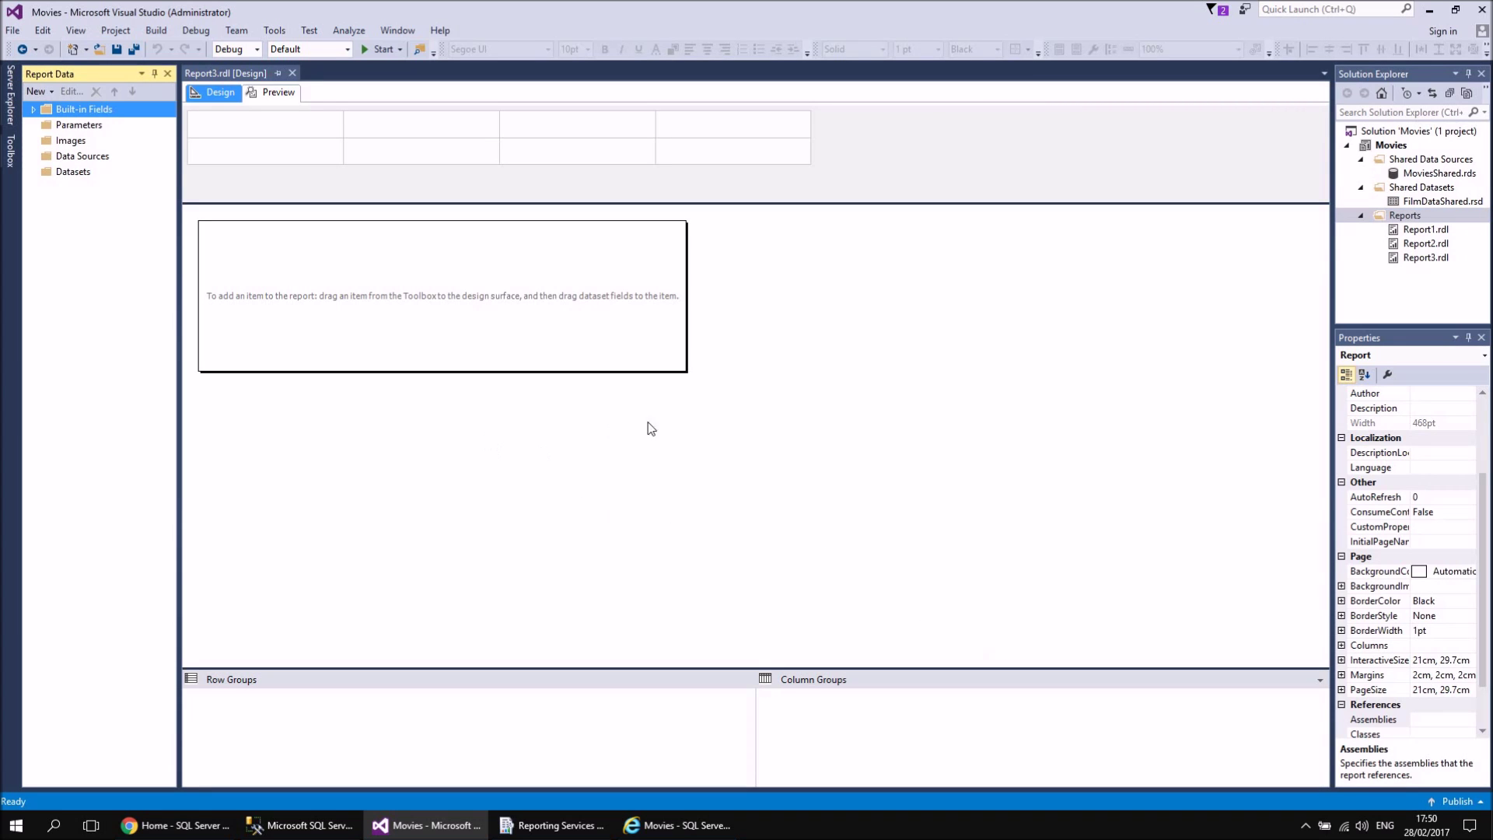
Add a dataset named RefToFilmData to Report3 that uses the shared dataset FilmDataShared.
right_click(75, 174)
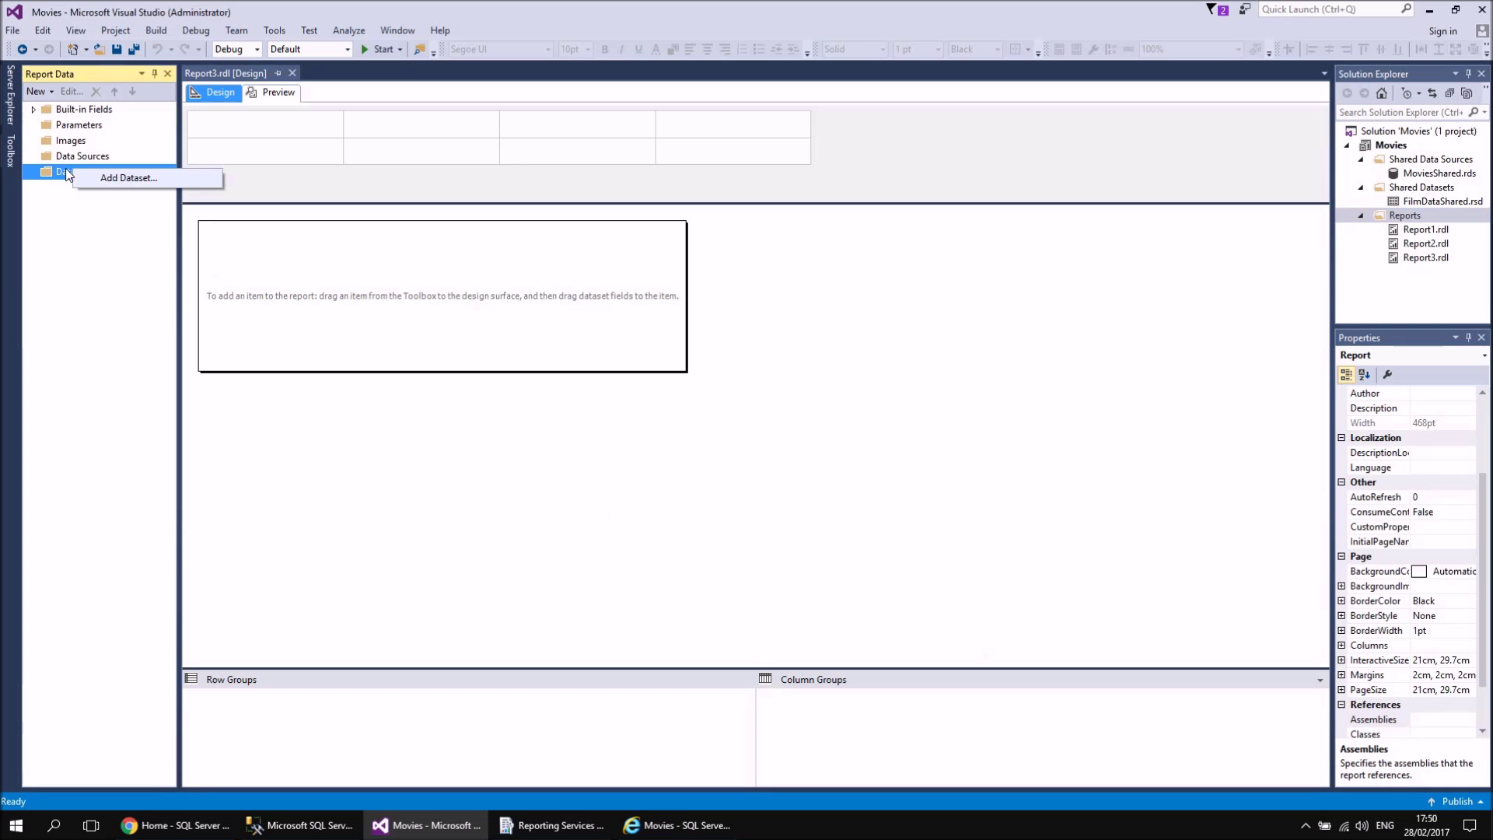
left_click(97, 181)
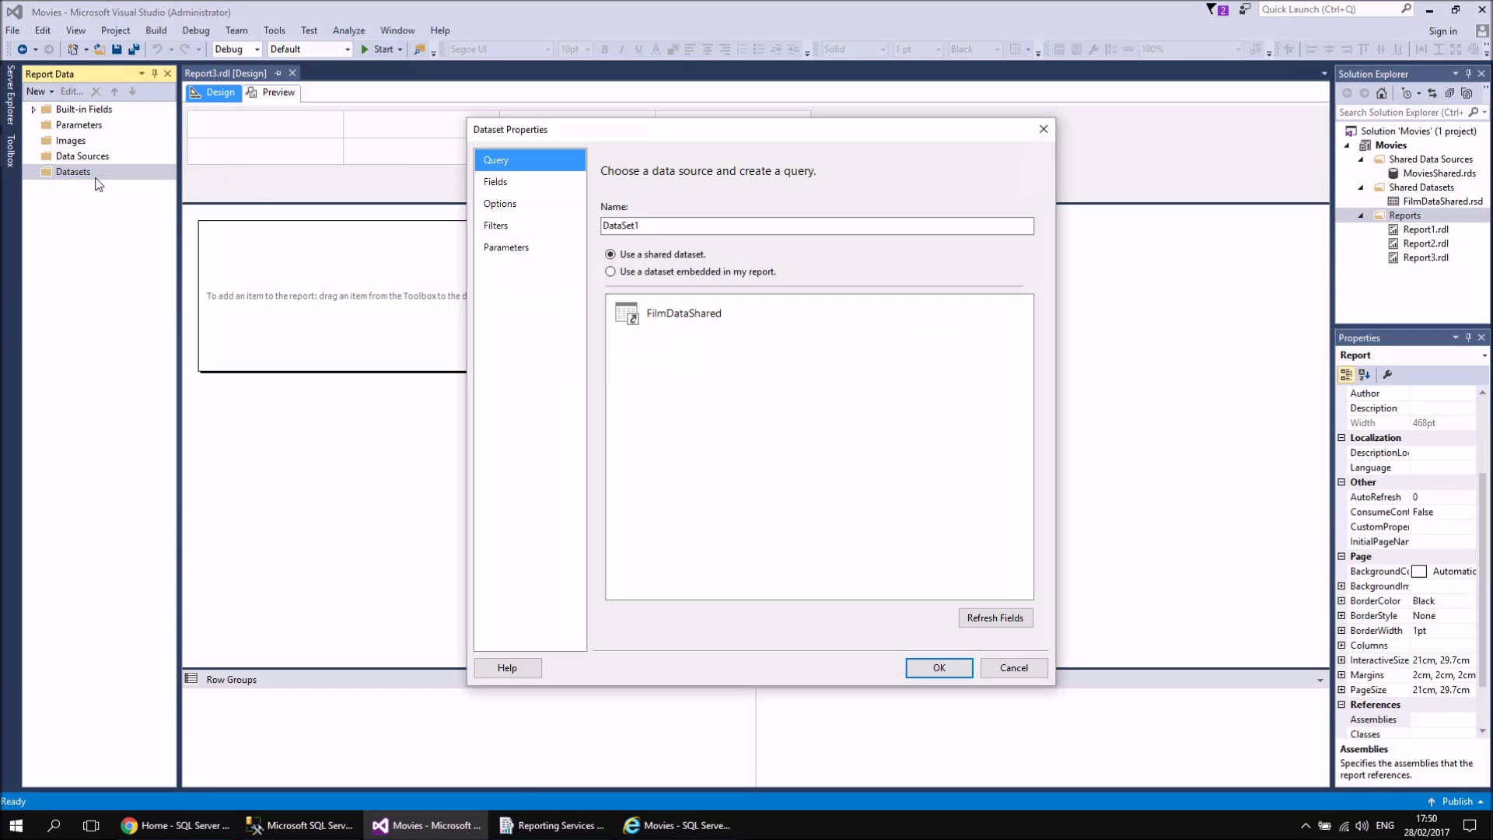
left_click_drag(657, 227, 595, 214)
type("RefToFilm")
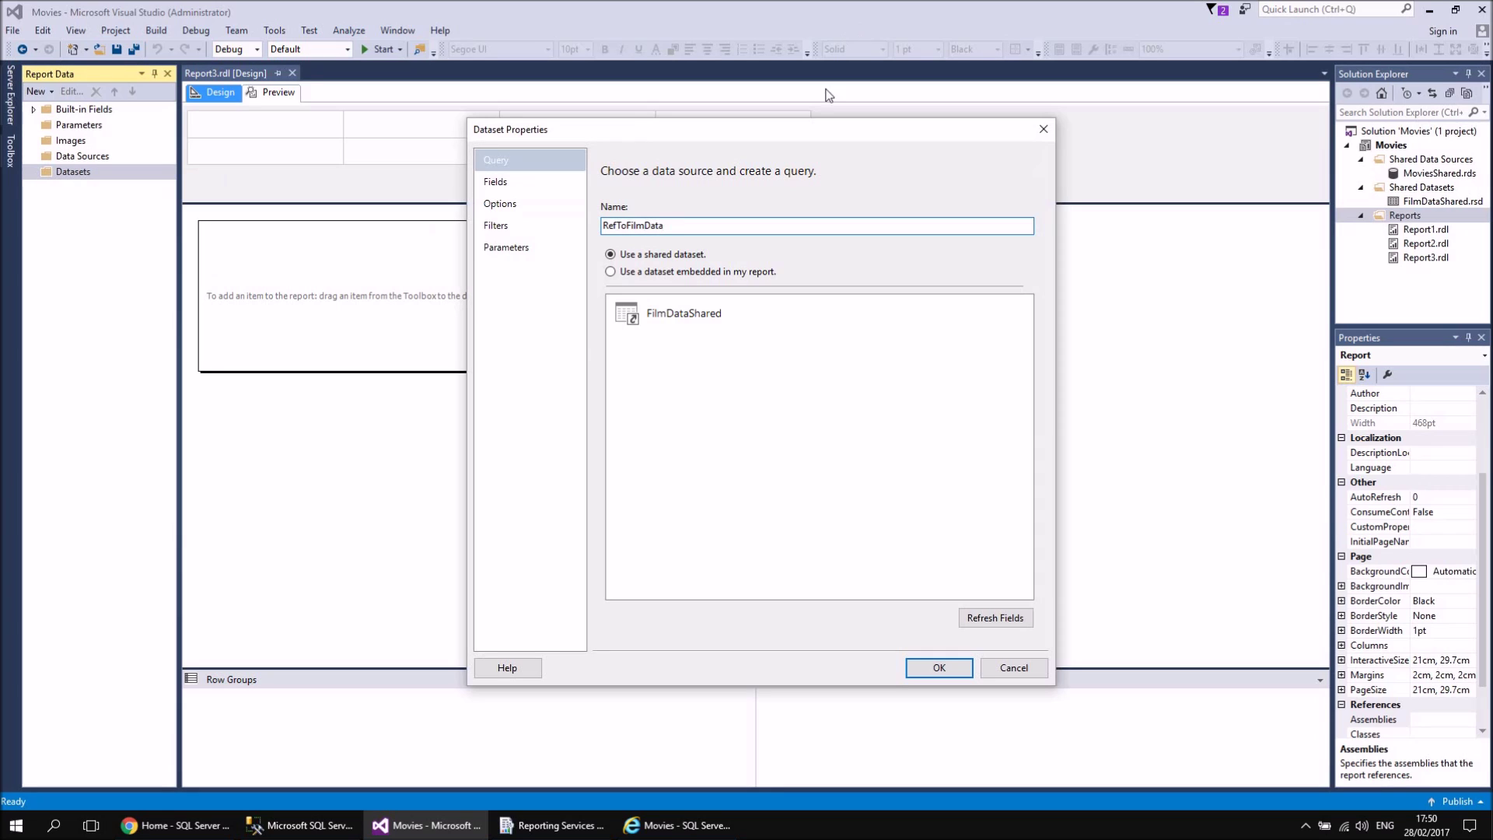
left_click(698, 314)
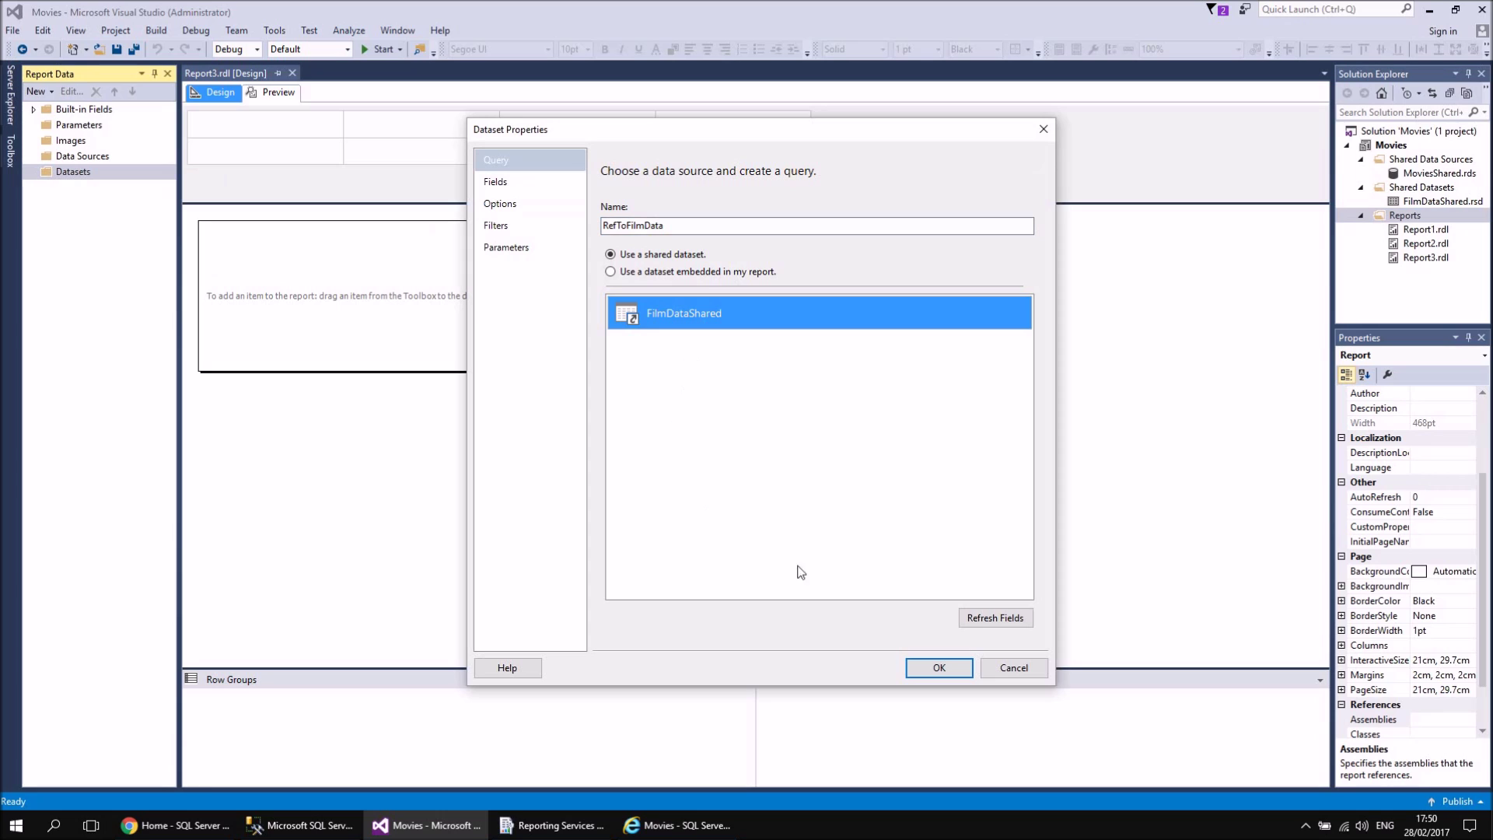
left_click(942, 668)
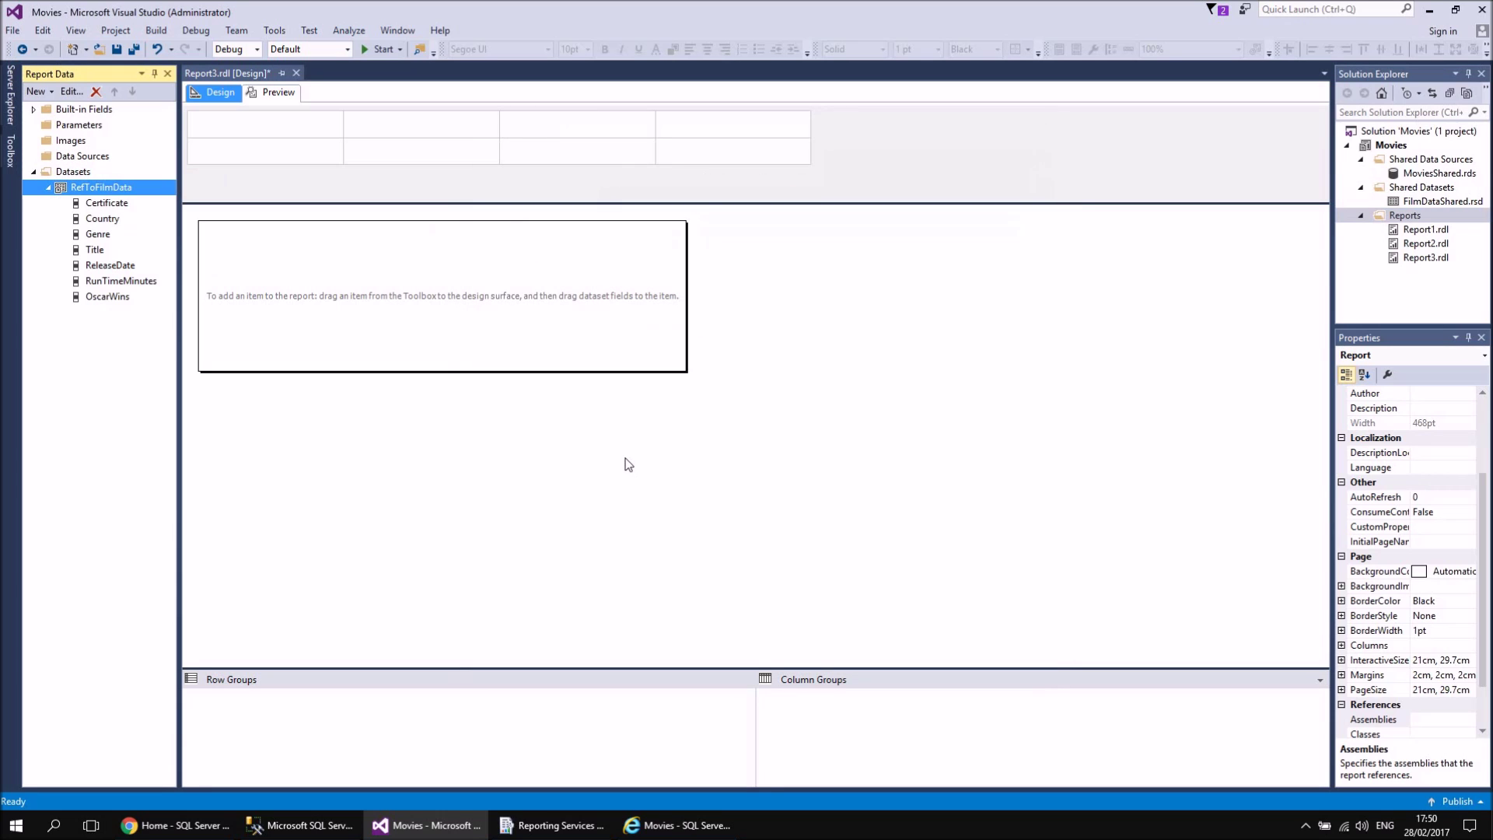
Insert a stacked column chart in the report body and enlarge it well beyond its default size.
right_click(206, 229)
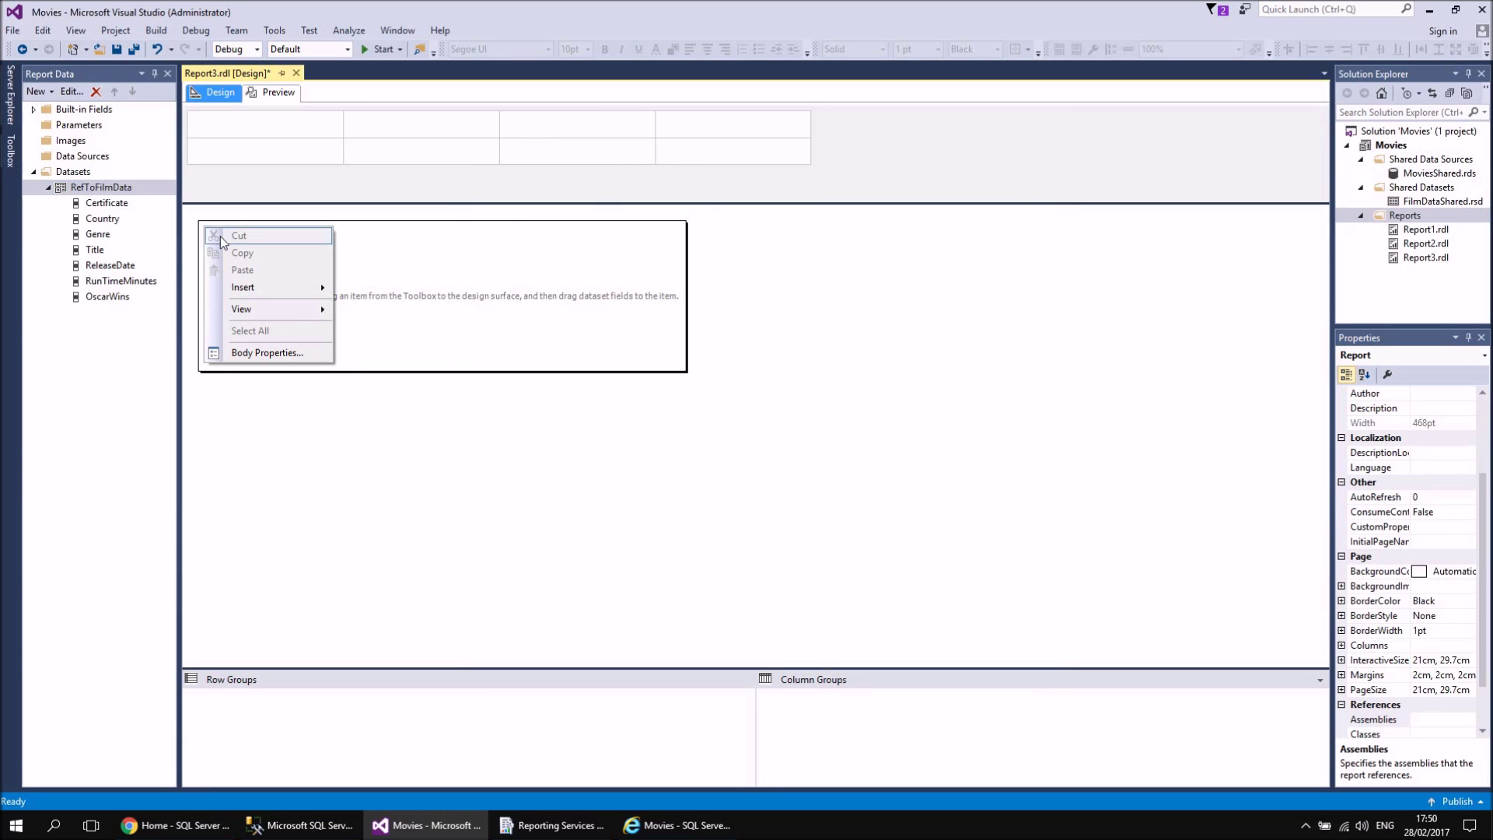
mouse_move(259, 291)
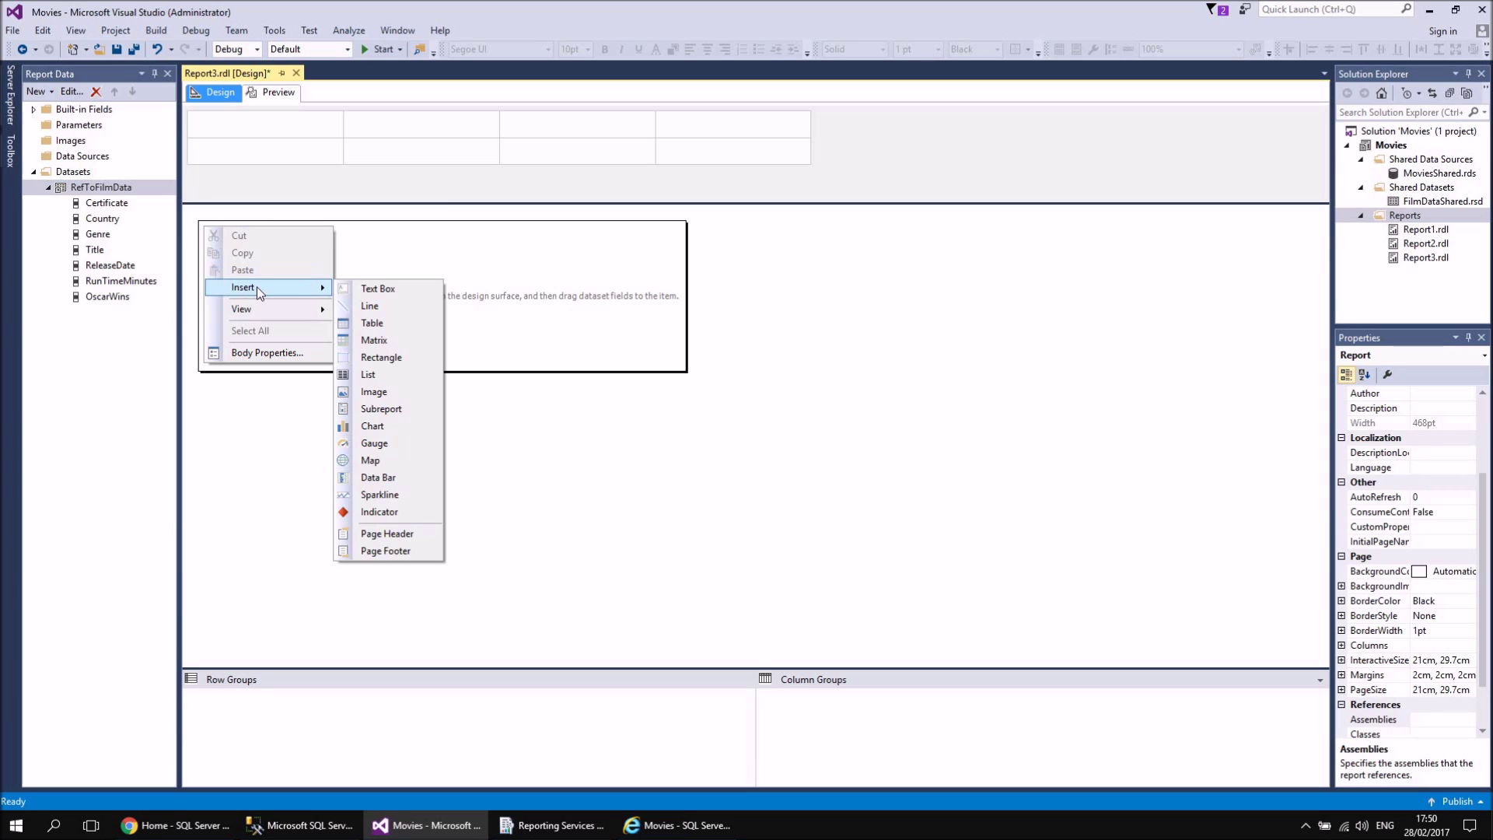
left_click(375, 427)
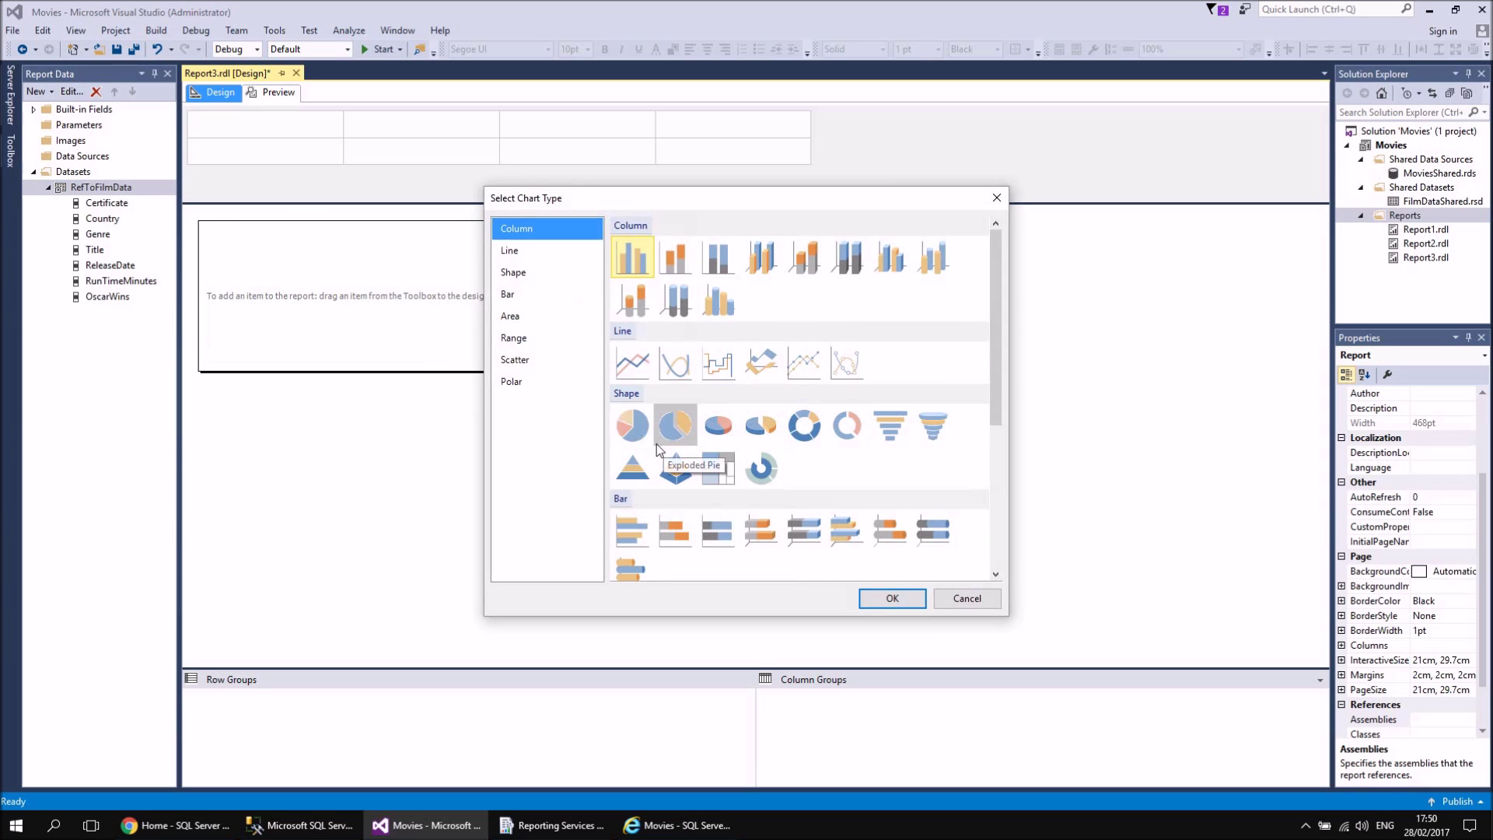
left_click(680, 263)
left_click(892, 598)
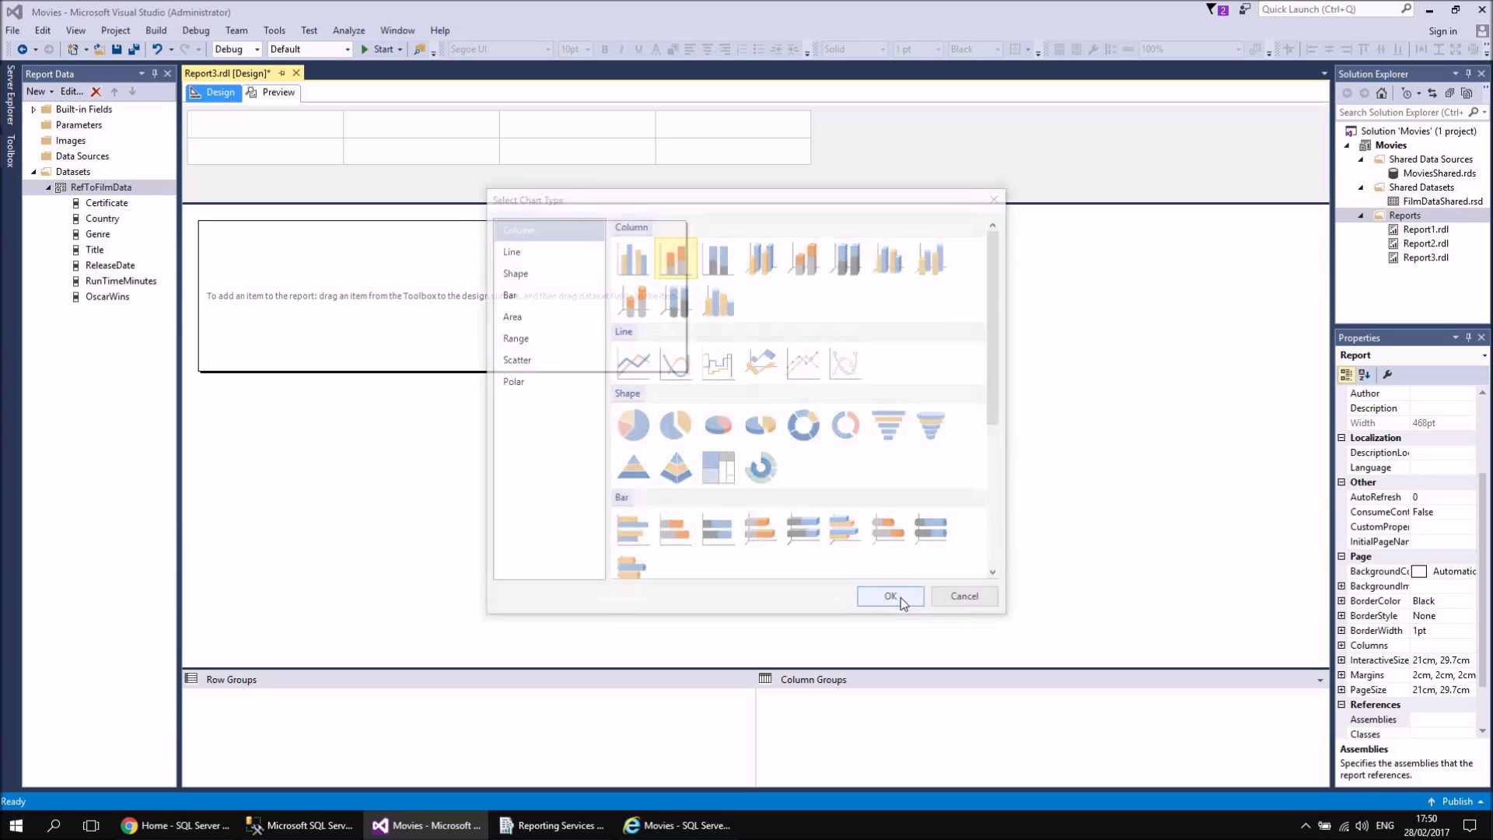
left_click_drag(428, 380, 872, 653)
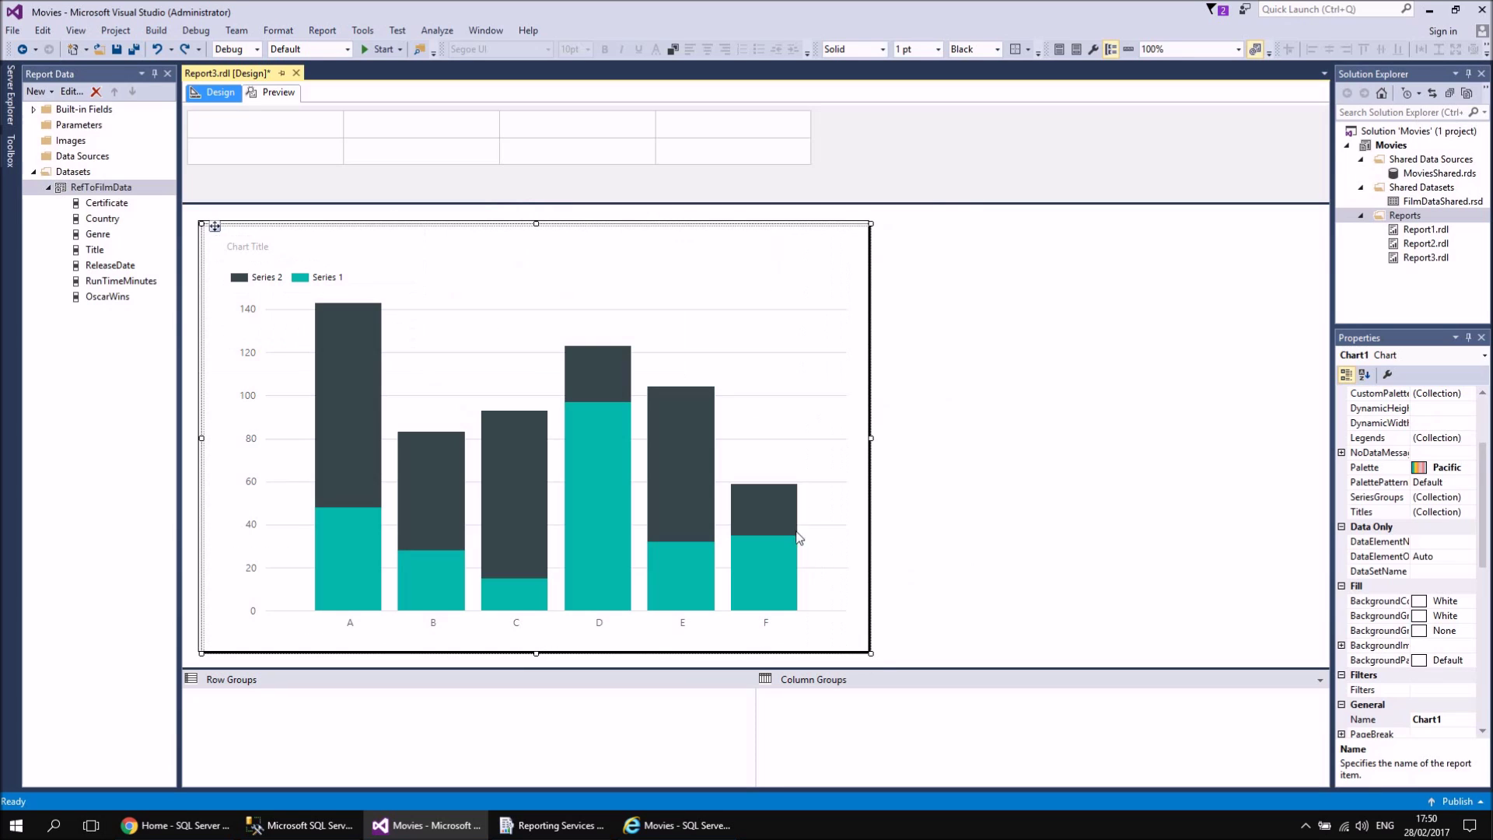
Set up the chart data with Genre as category group, Certificate as series group and the count of Title as values.
left_click(847, 549)
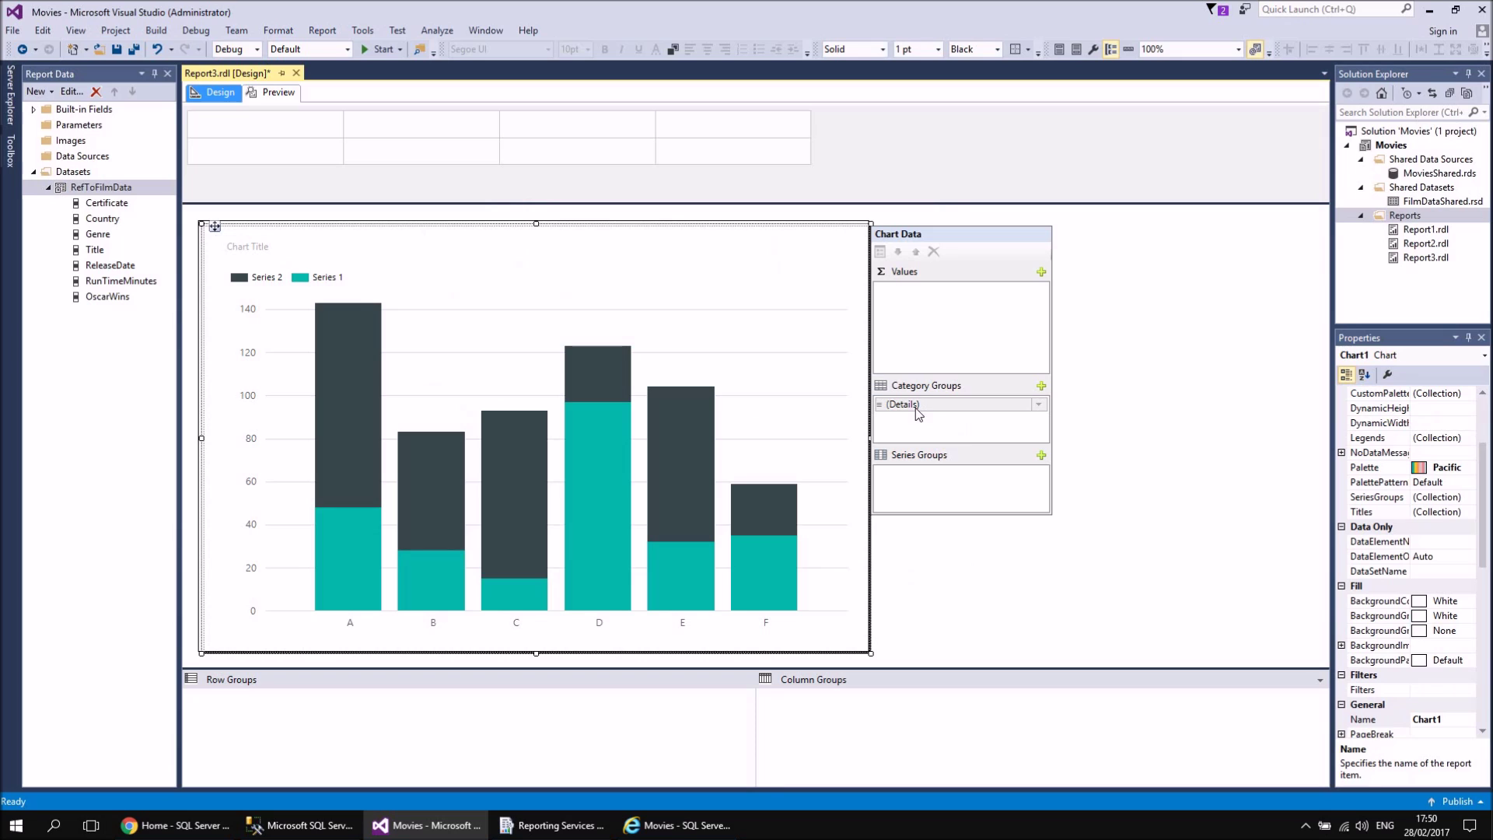
left_click(1041, 406)
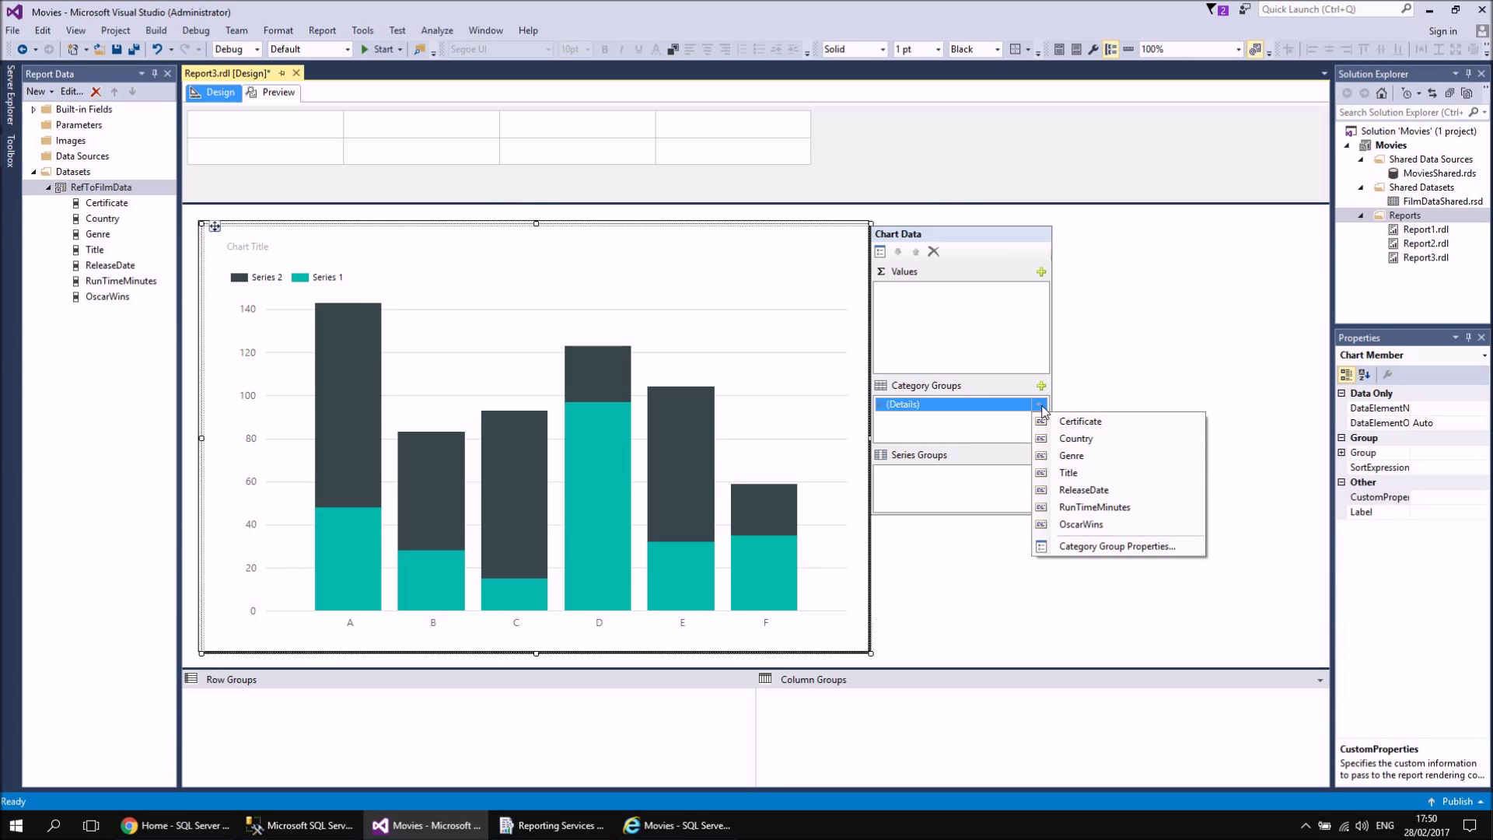
left_click(1089, 456)
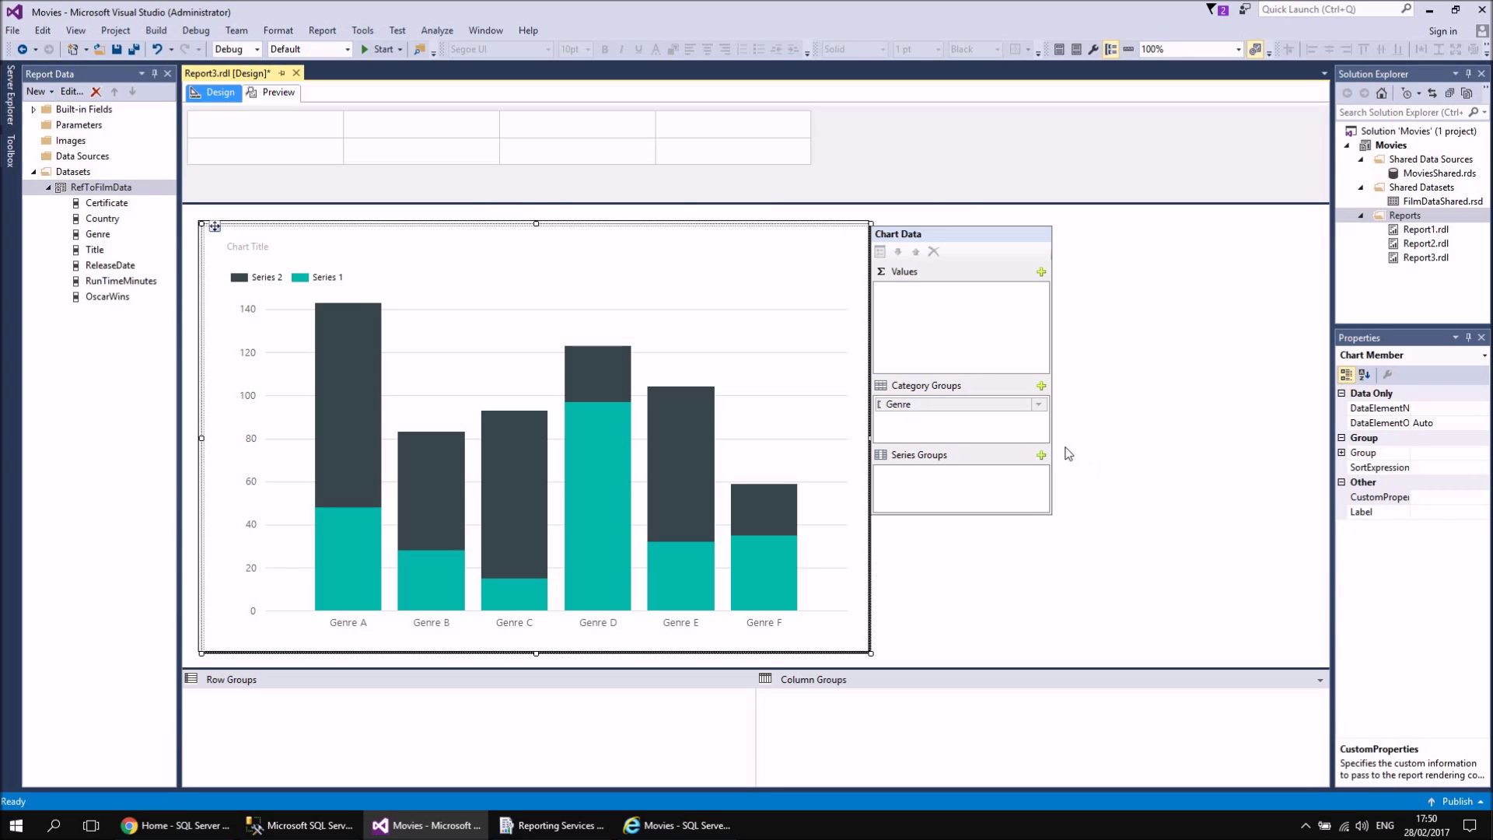
left_click(1041, 457)
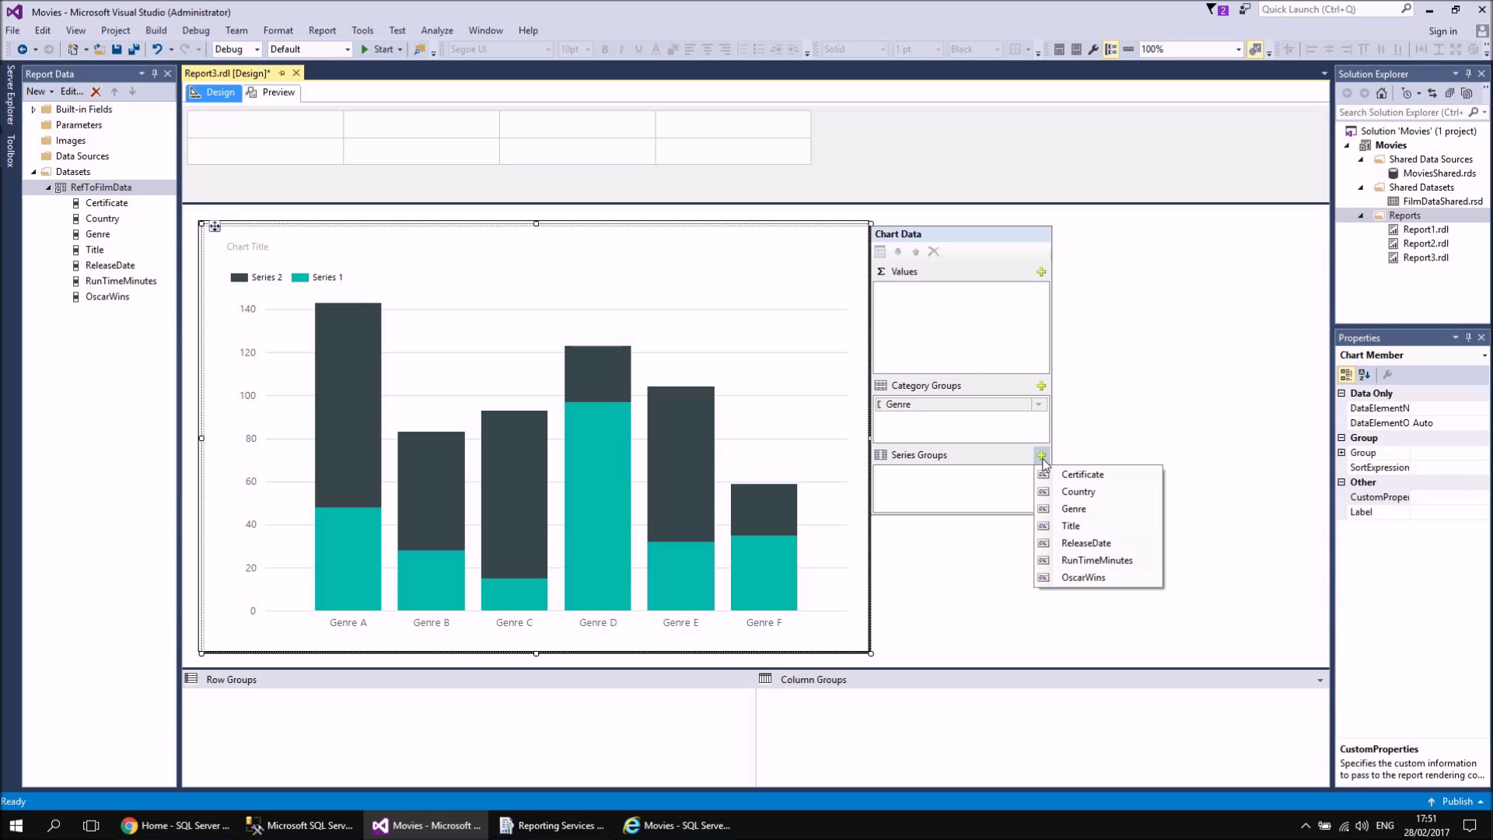
left_click(1081, 476)
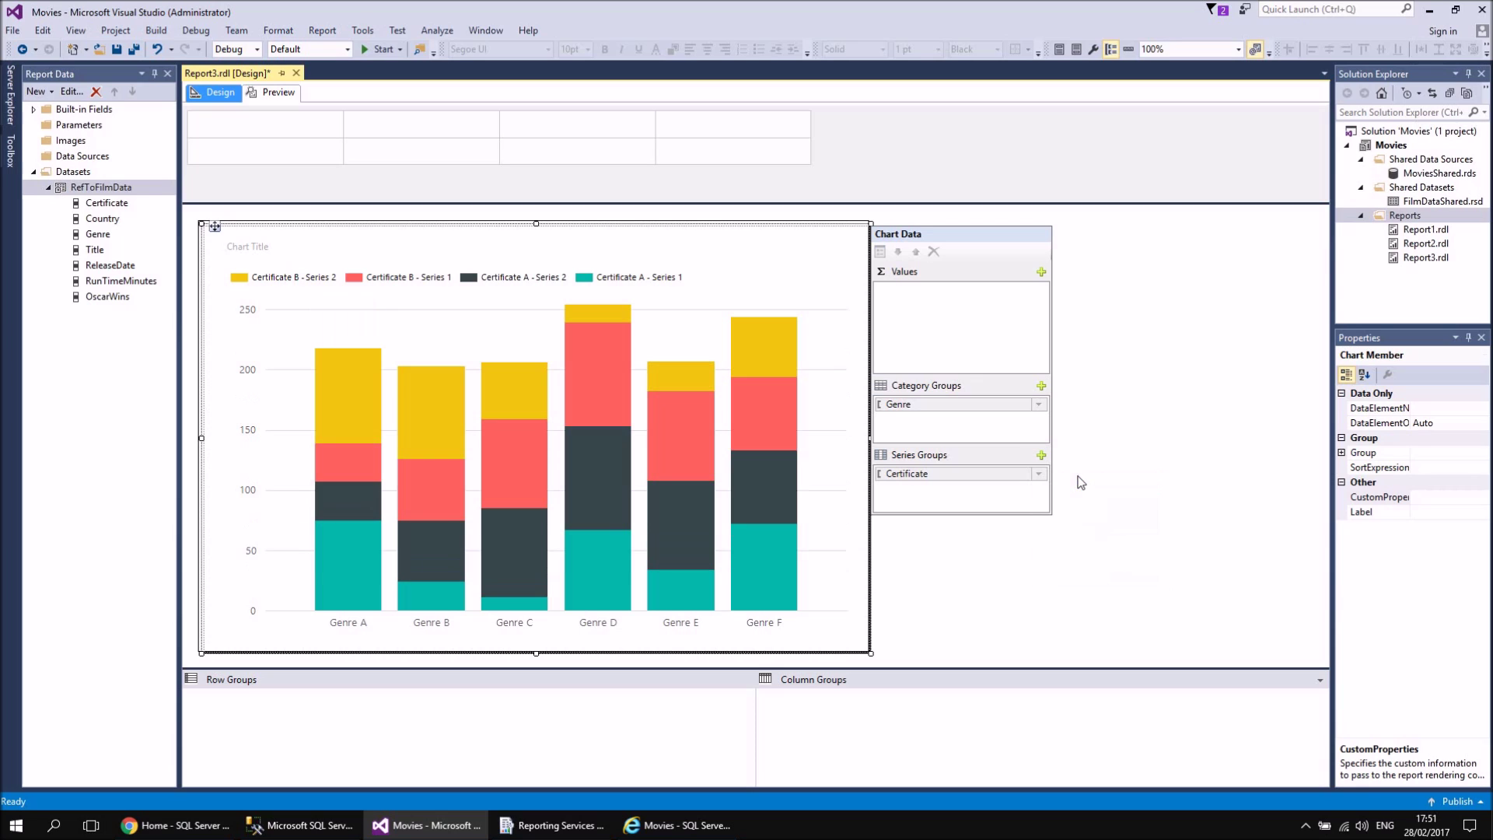
left_click(1041, 272)
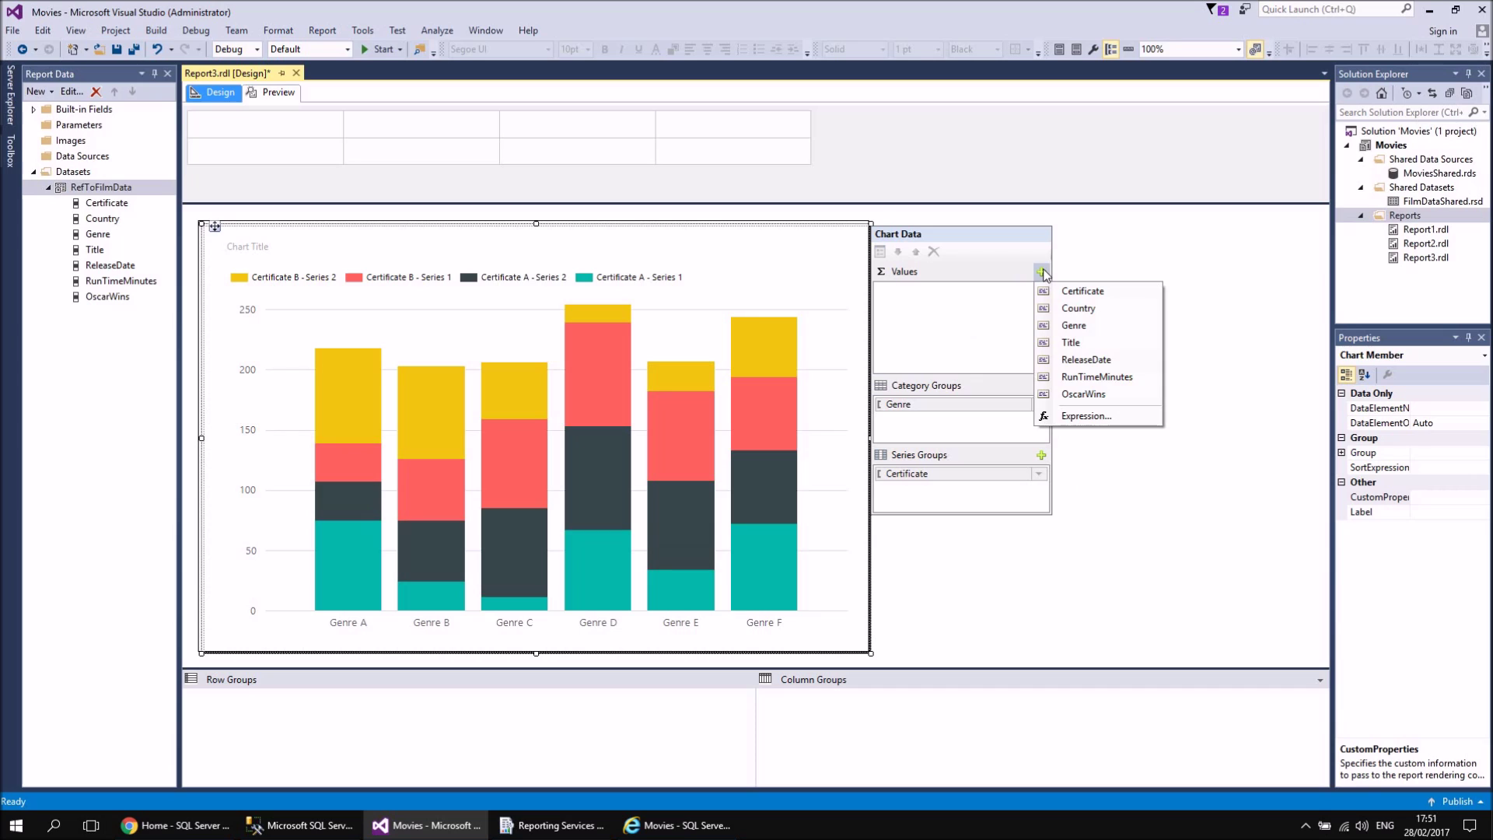
left_click(1084, 344)
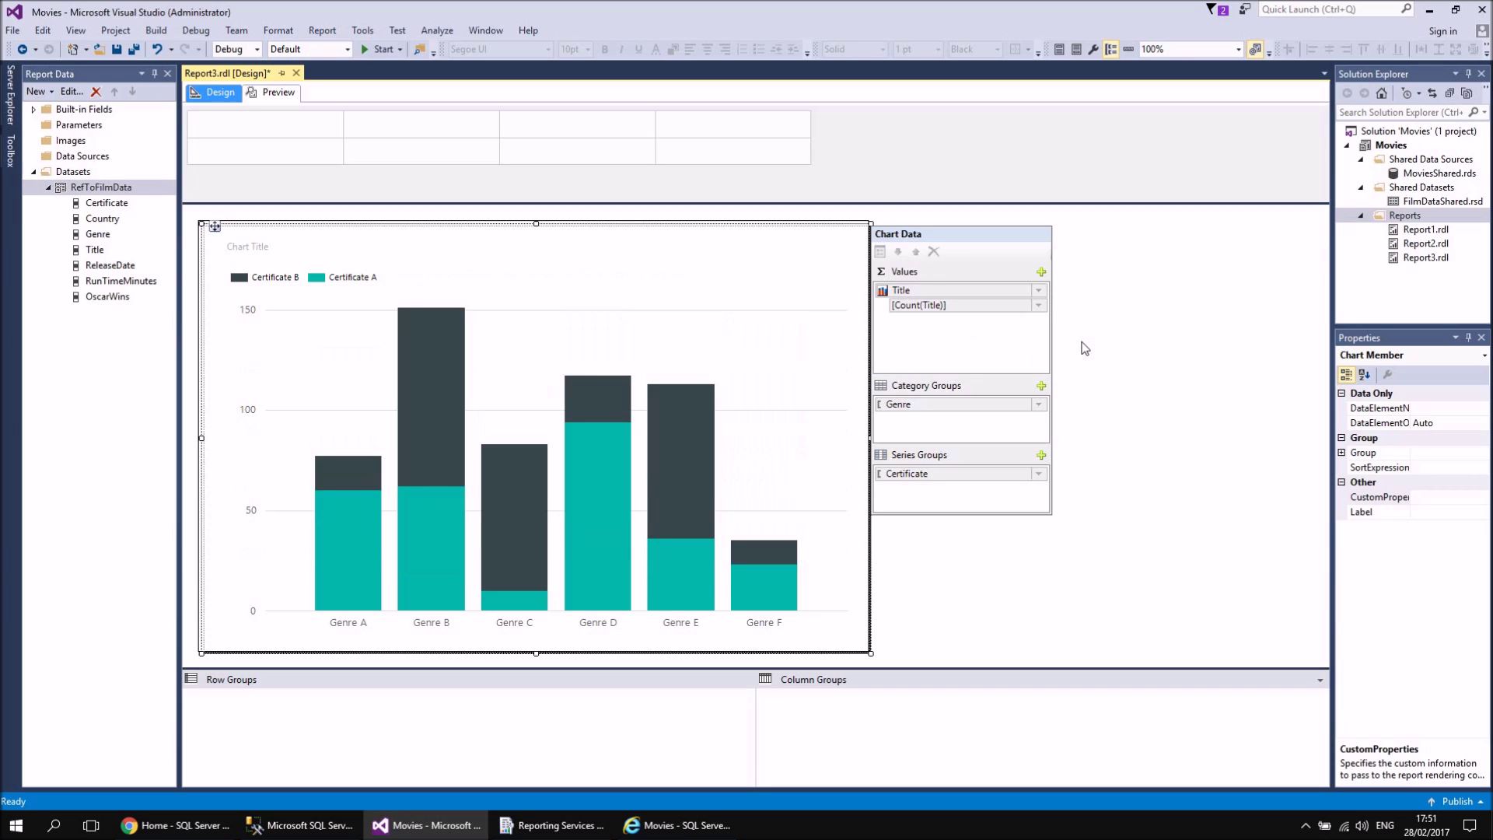
Widen the chart to about 37.5 cm, then preview Report3 and return to its design view.
left_click(858, 610)
left_click_drag(875, 659, 1284, 683)
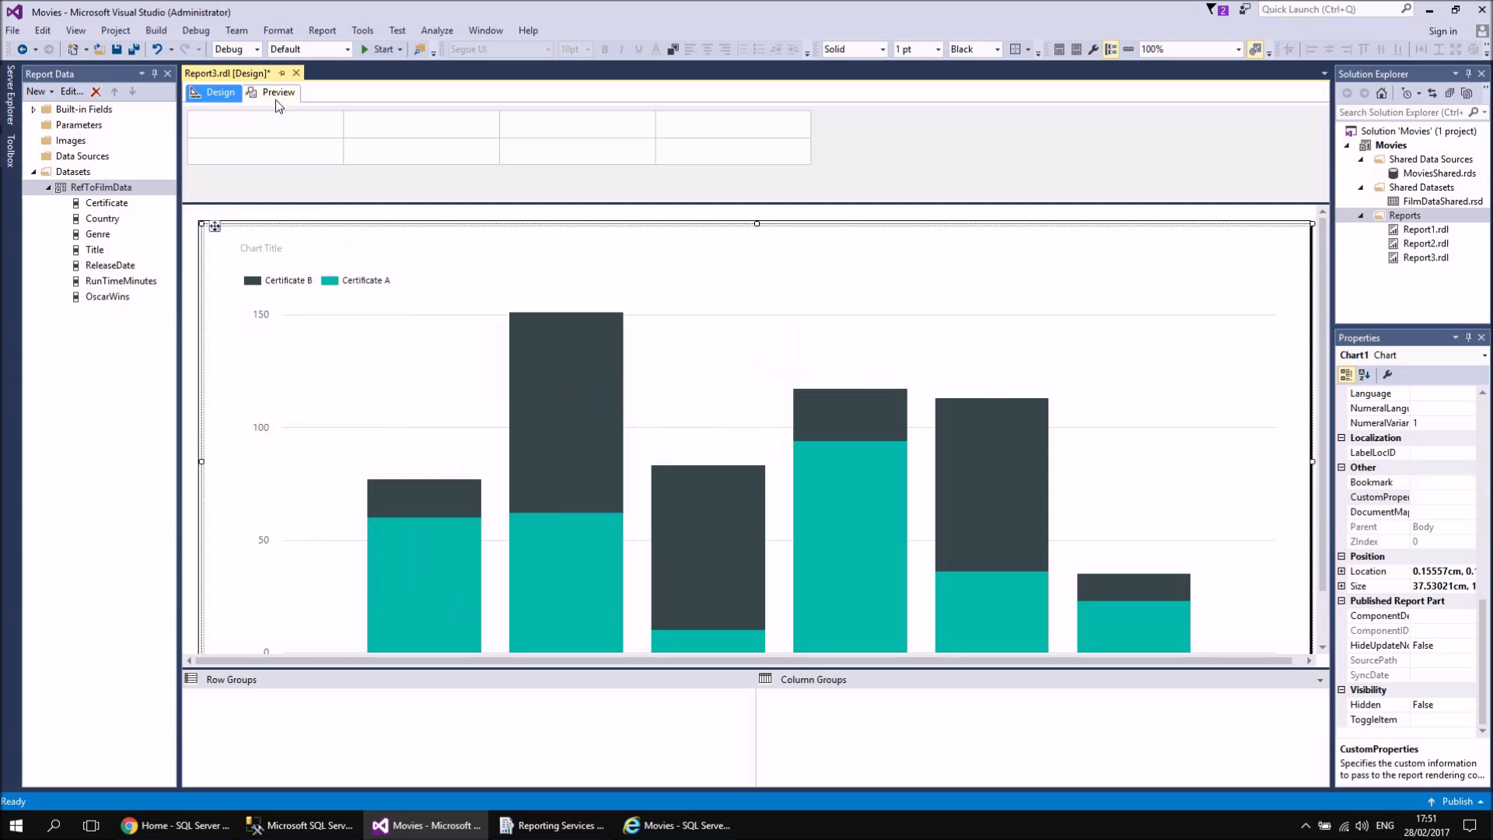
left_click(274, 93)
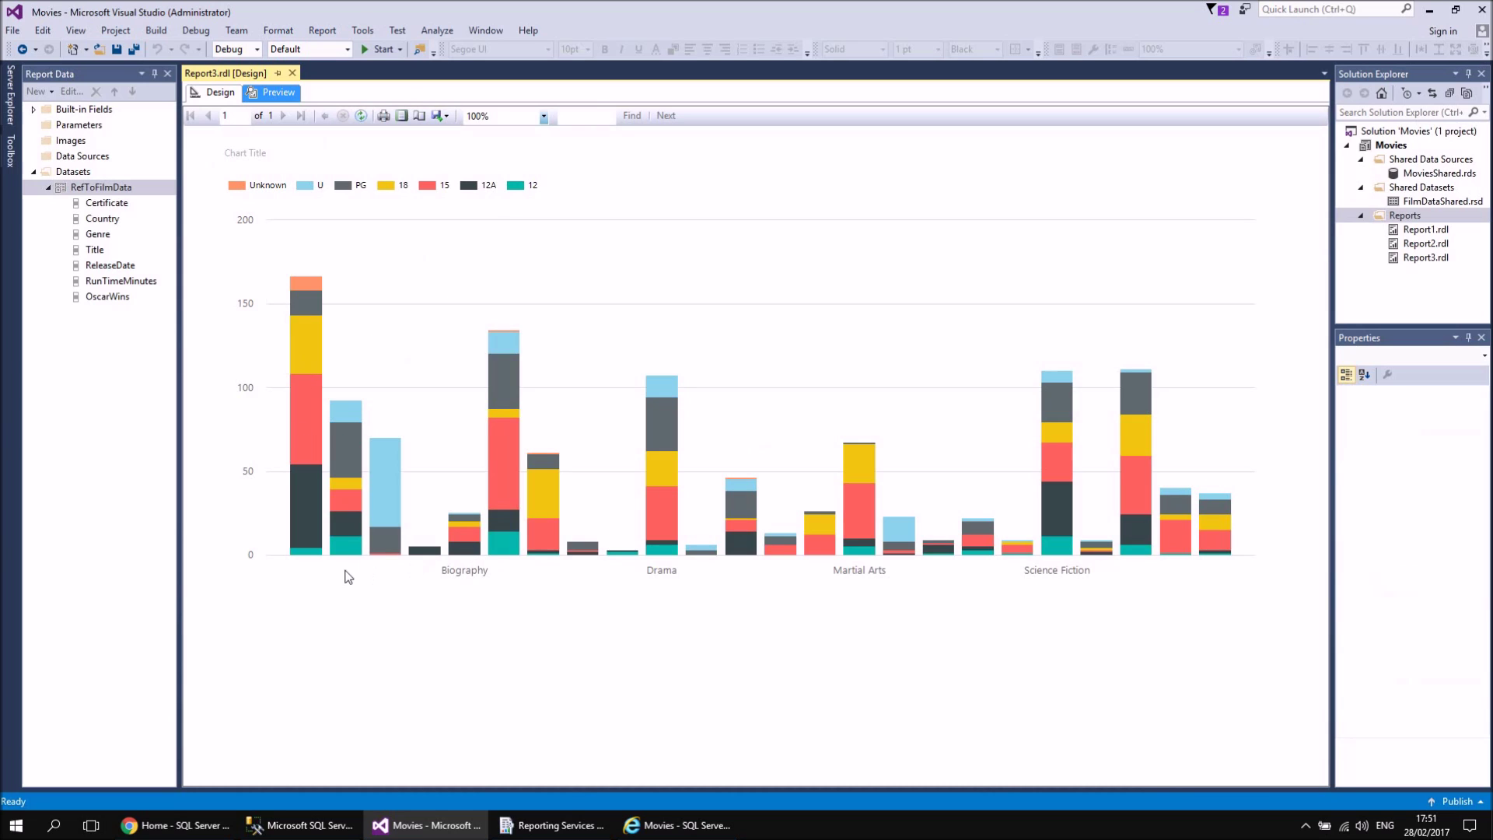
left_click(226, 94)
Set the interval of the chart's horizontal Genre axis to 1.
scroll(666, 381, "down", 1)
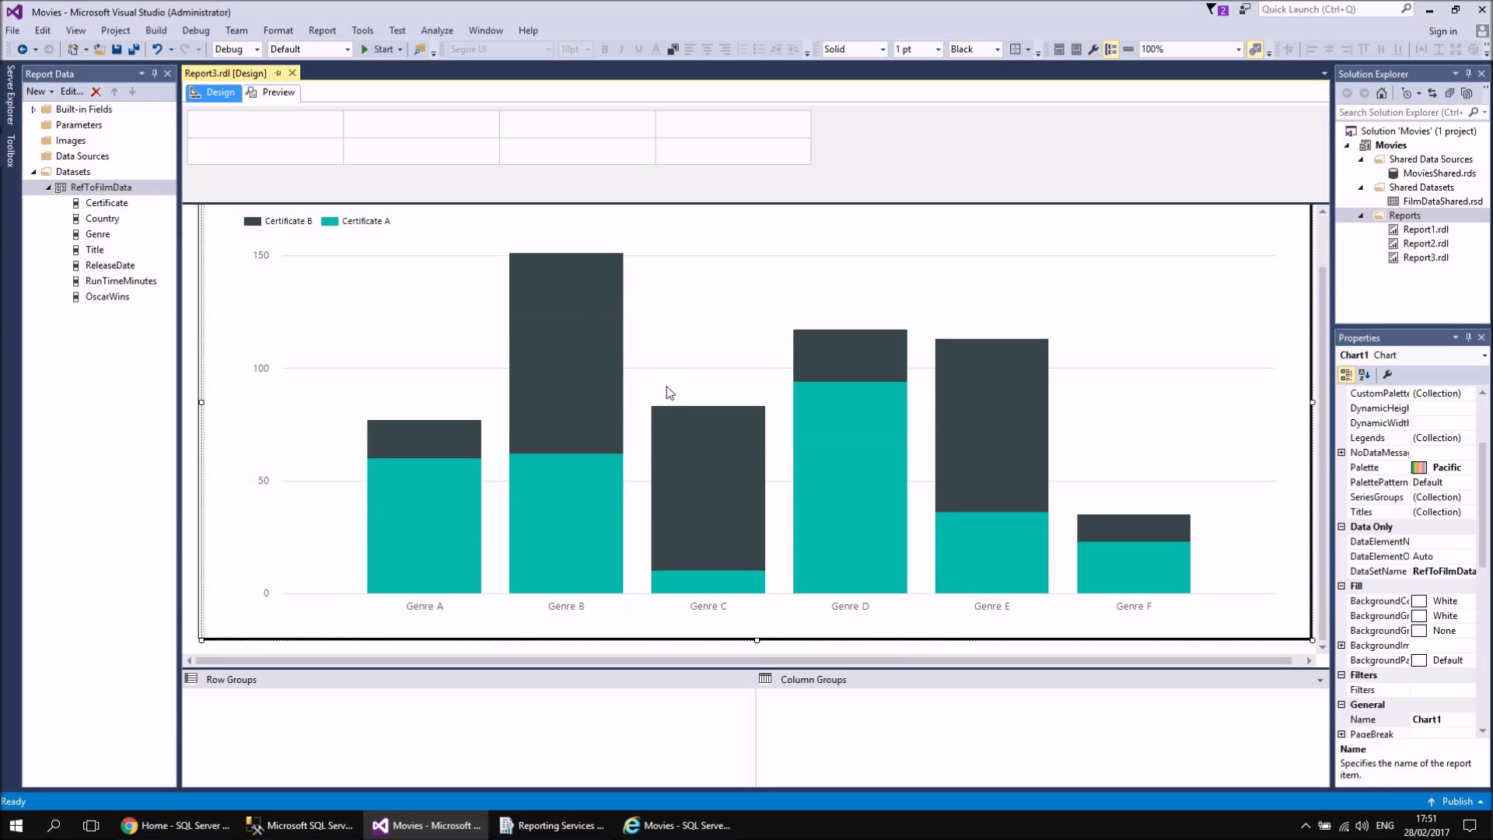
left_click(427, 608)
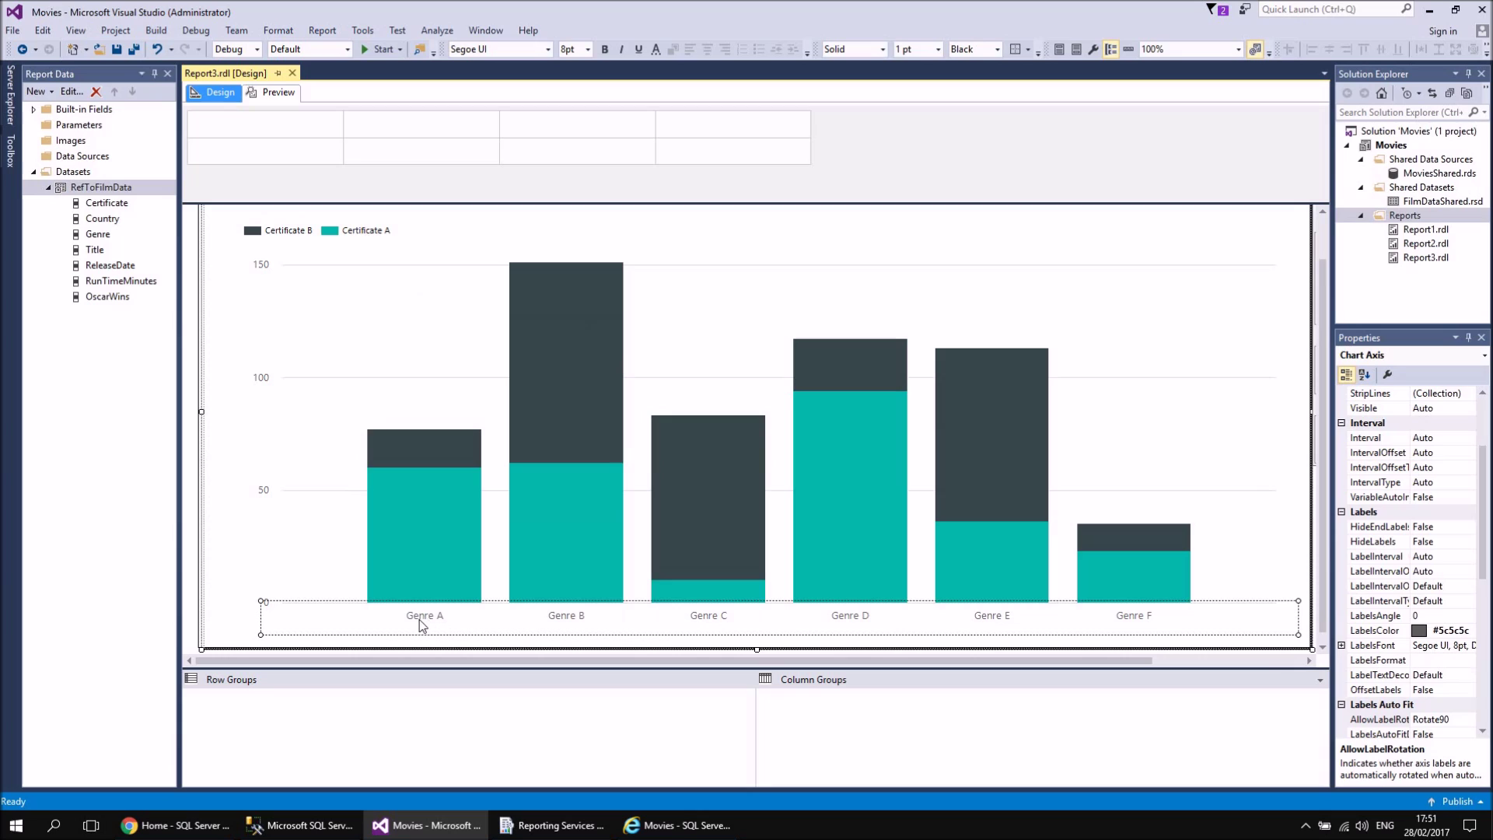
right_click(423, 615)
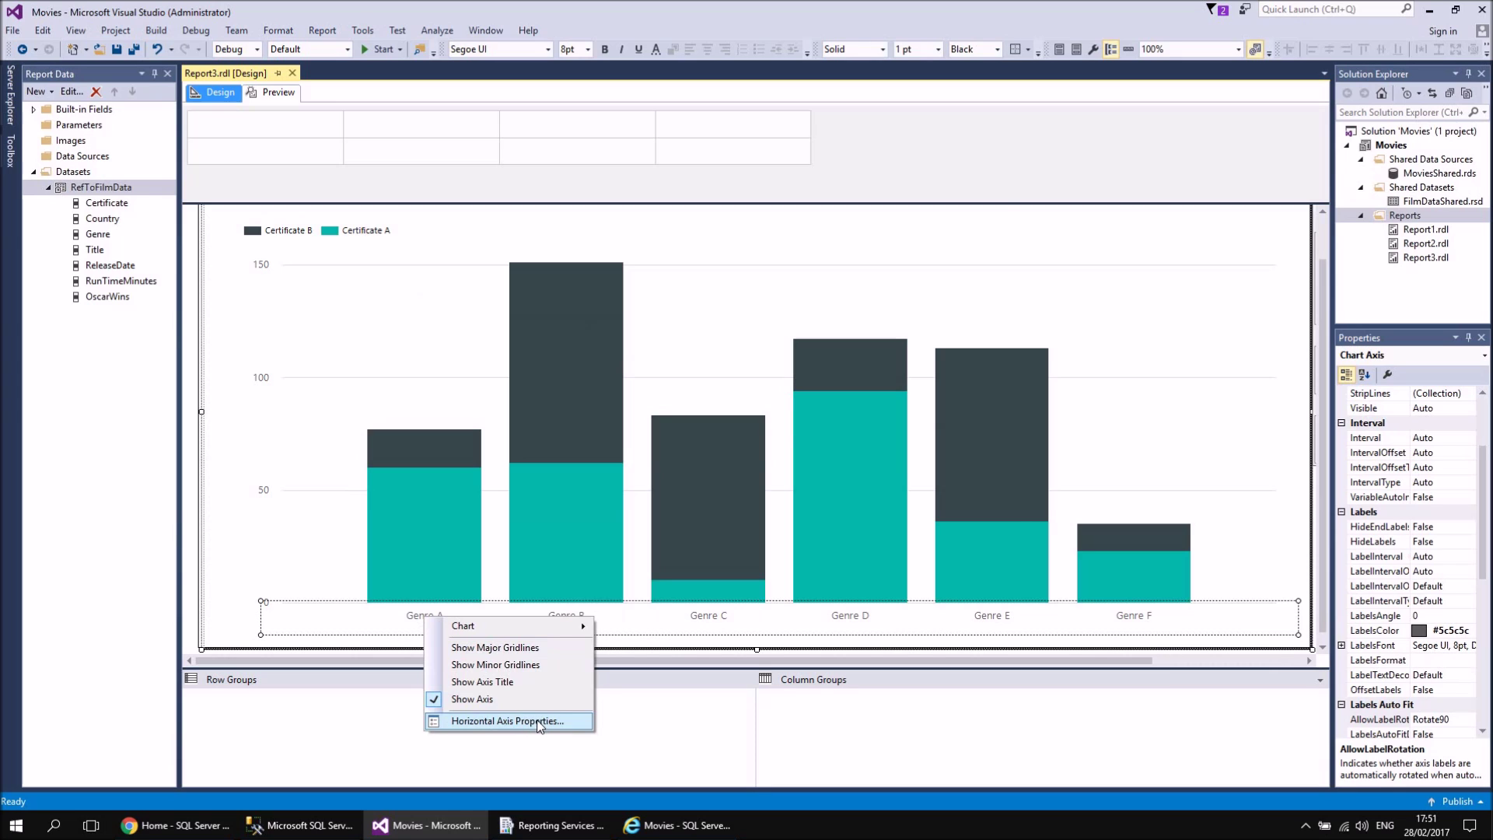
left_click(535, 721)
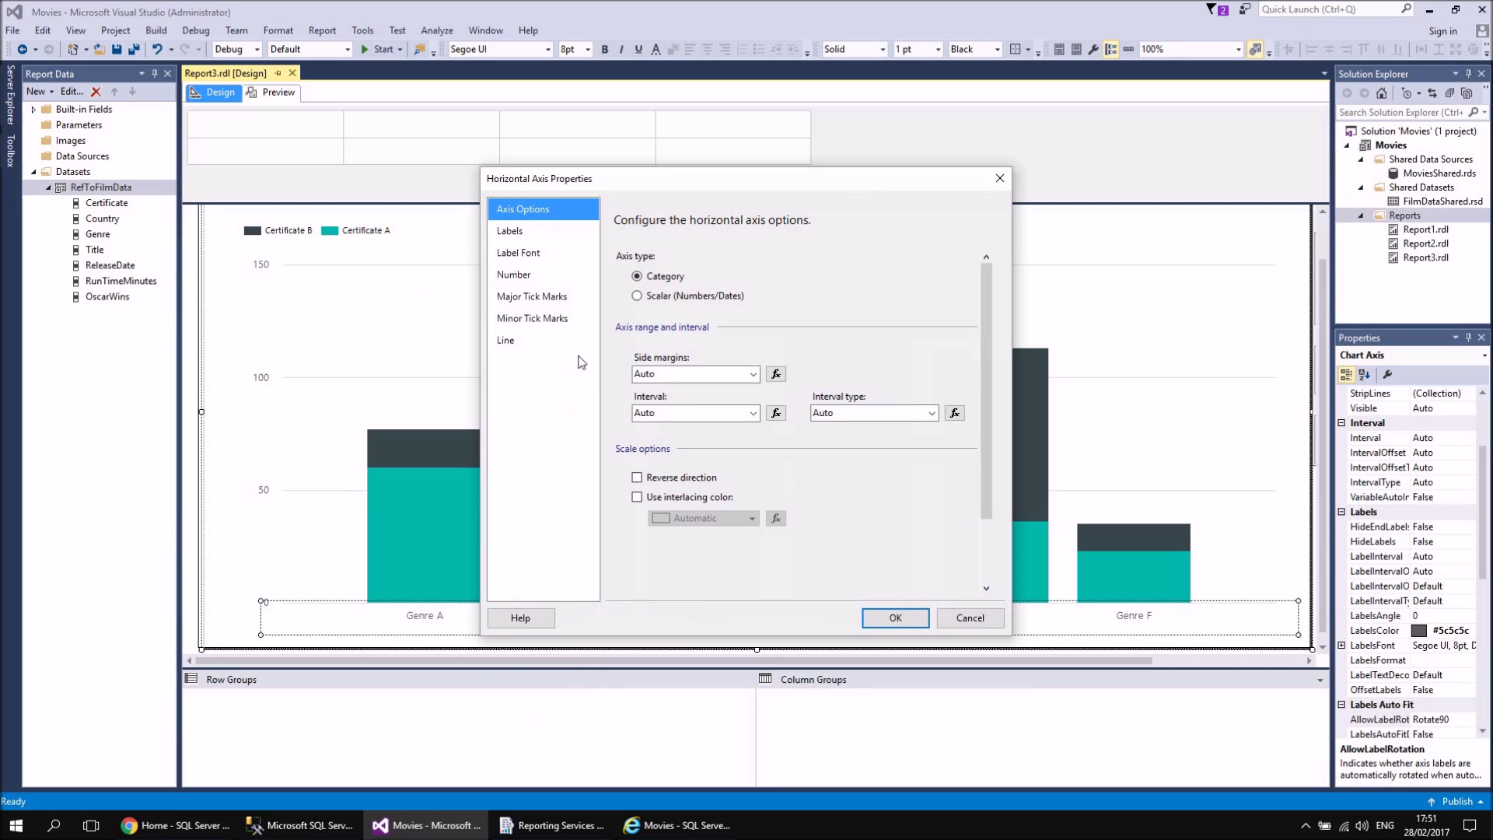
left_click(655, 416)
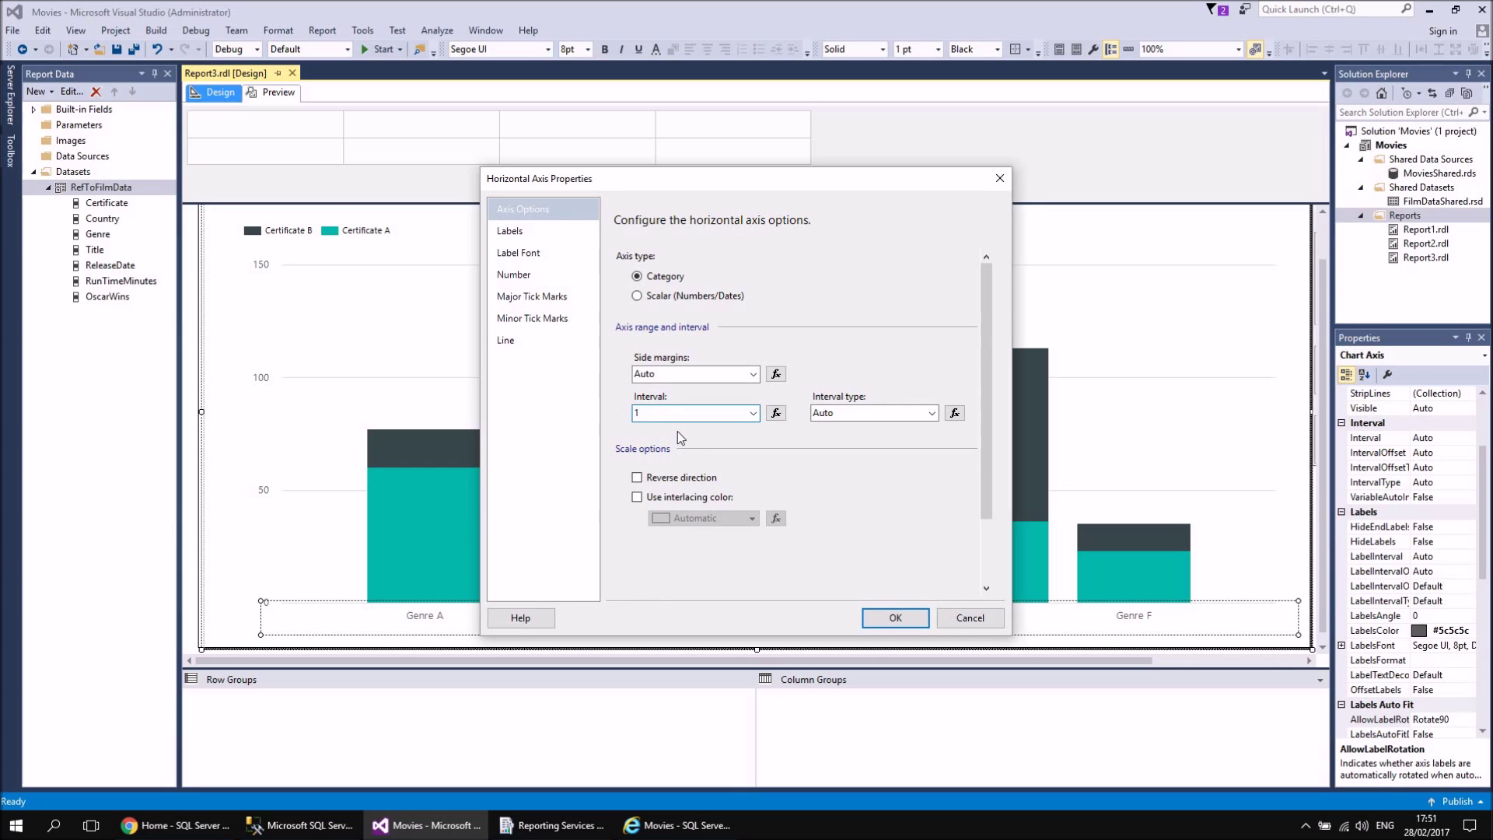
left_click(895, 619)
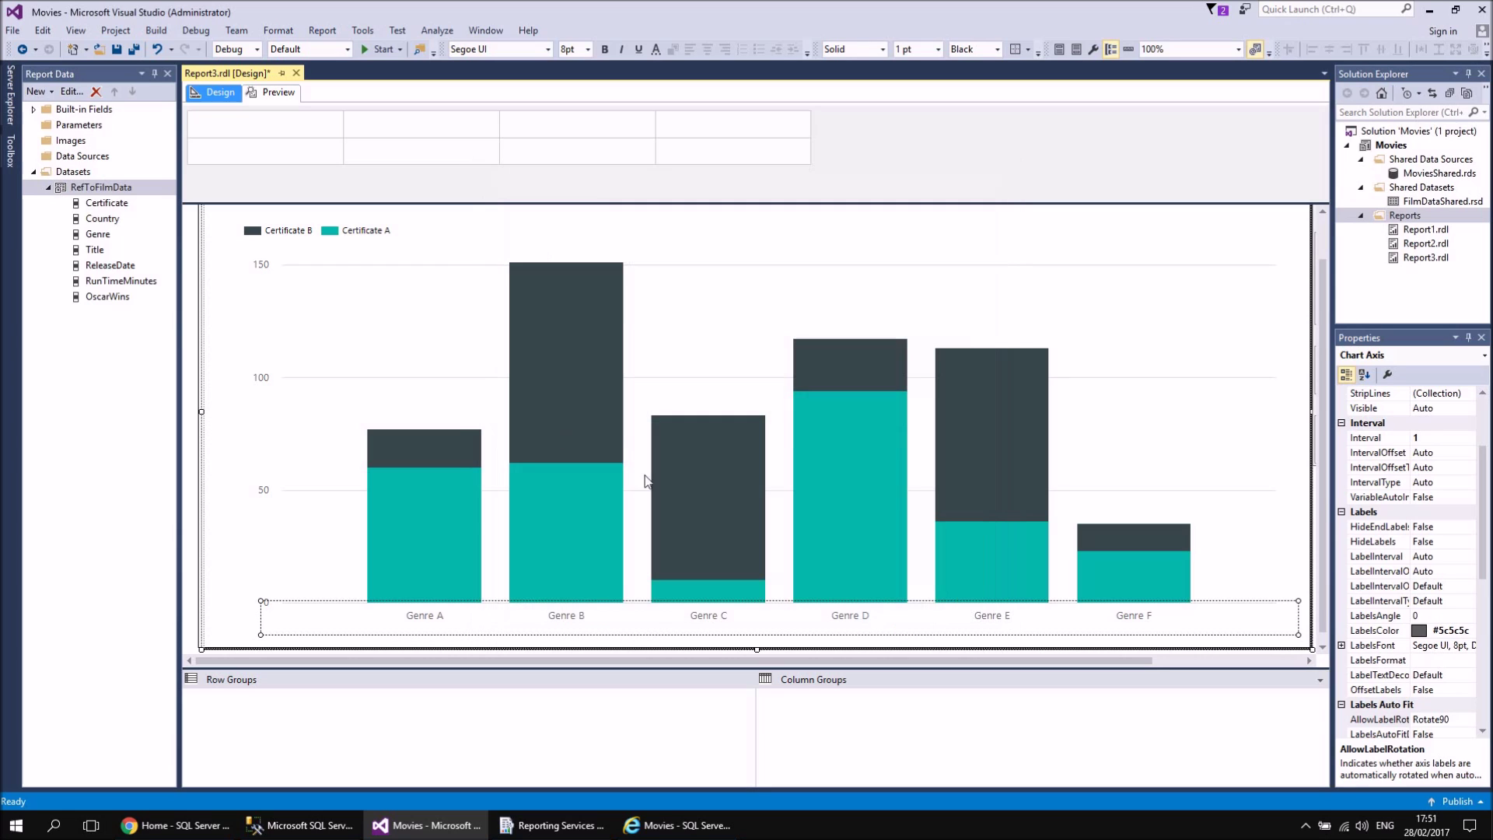
Preview Report3 with the new axis interval, return to its design view and close the report.
left_click(261, 92)
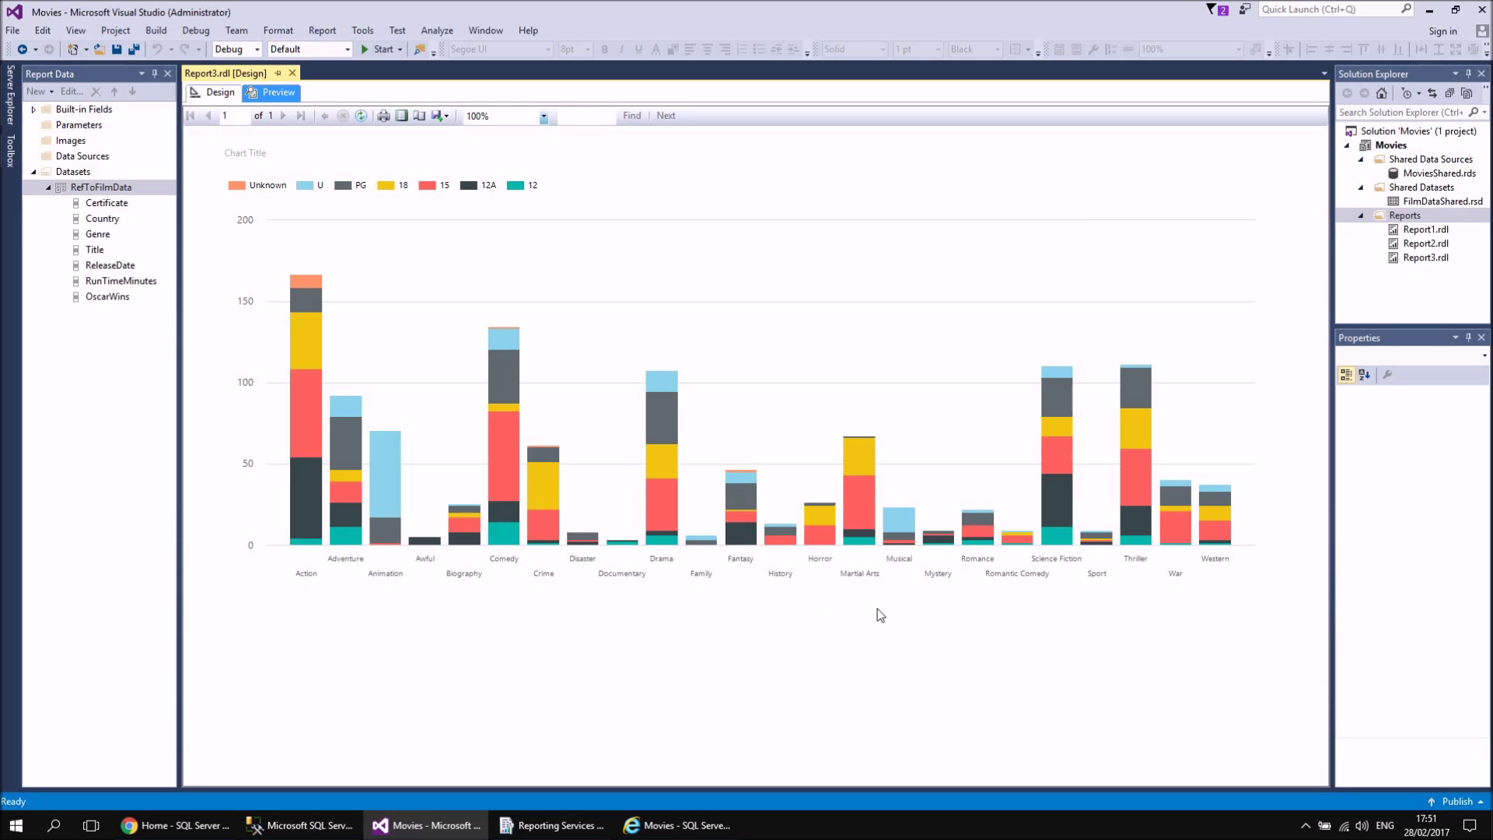
left_click(218, 93)
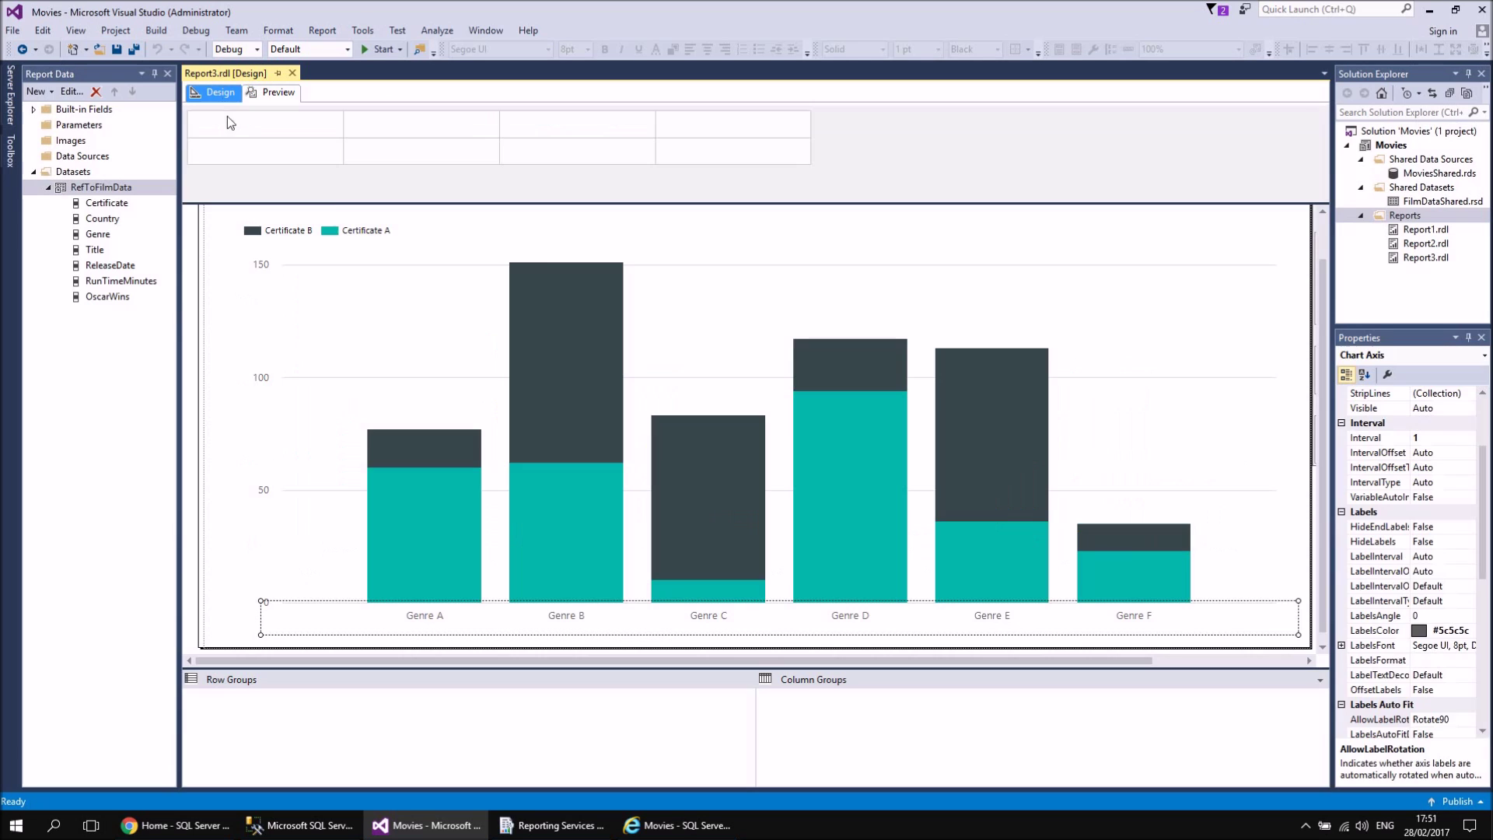
left_click(292, 73)
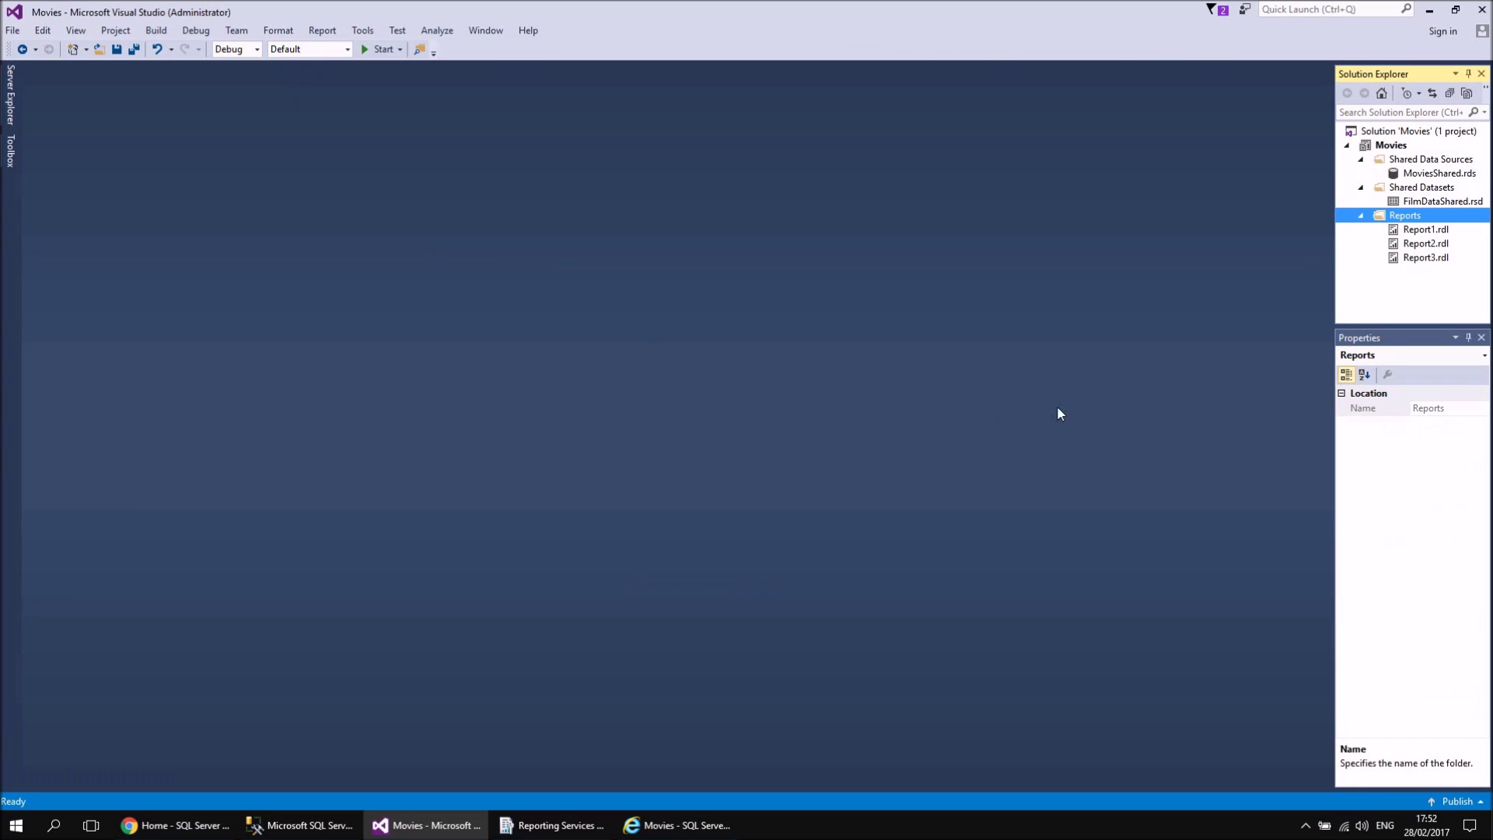
Add a new empty report named Report4.rdl to the project's Reports folder.
right_click(1392, 220)
mouse_move(1269, 243)
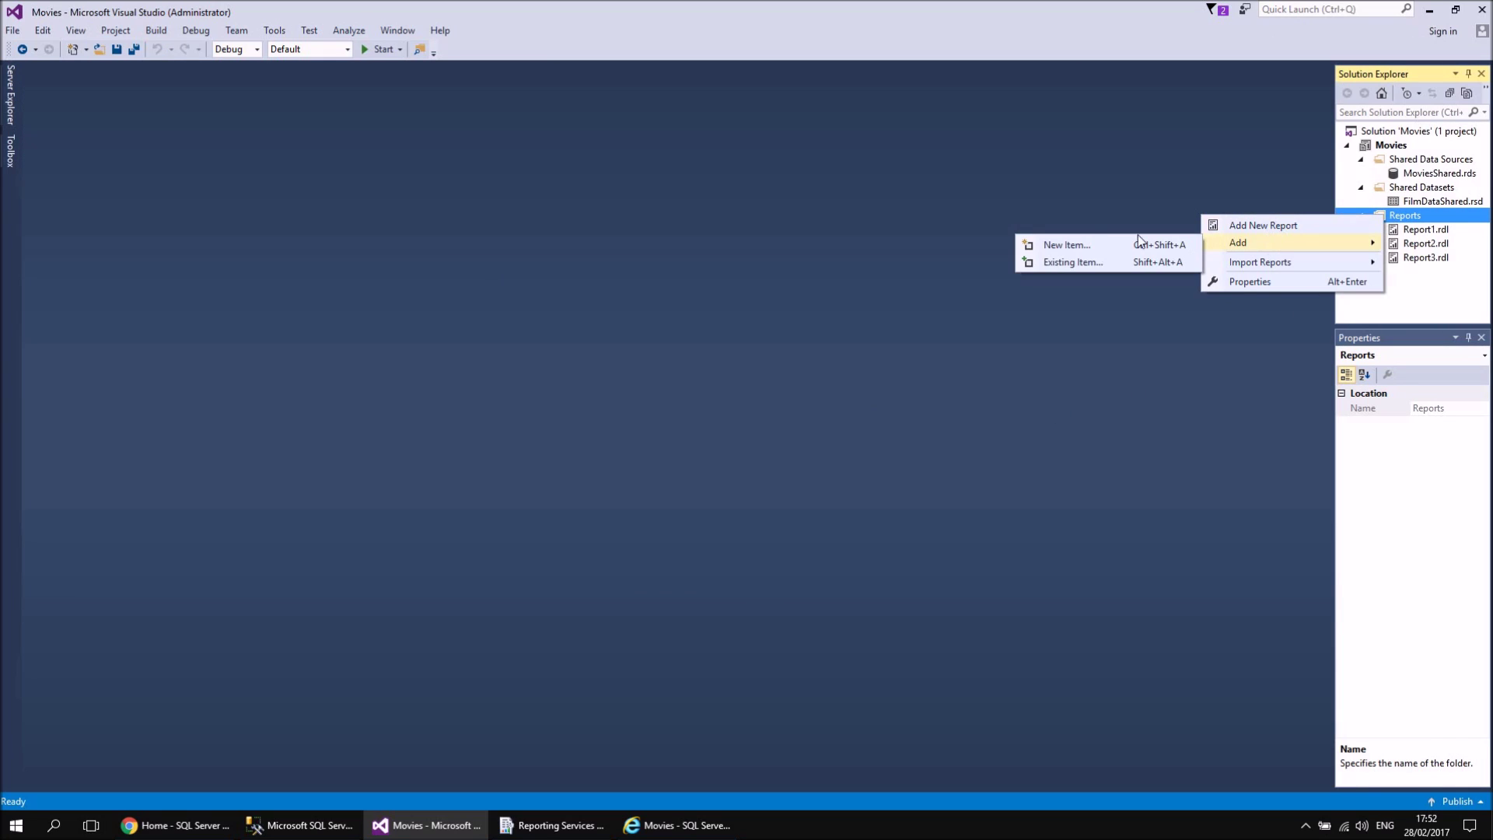
left_click(1085, 242)
left_click(646, 246)
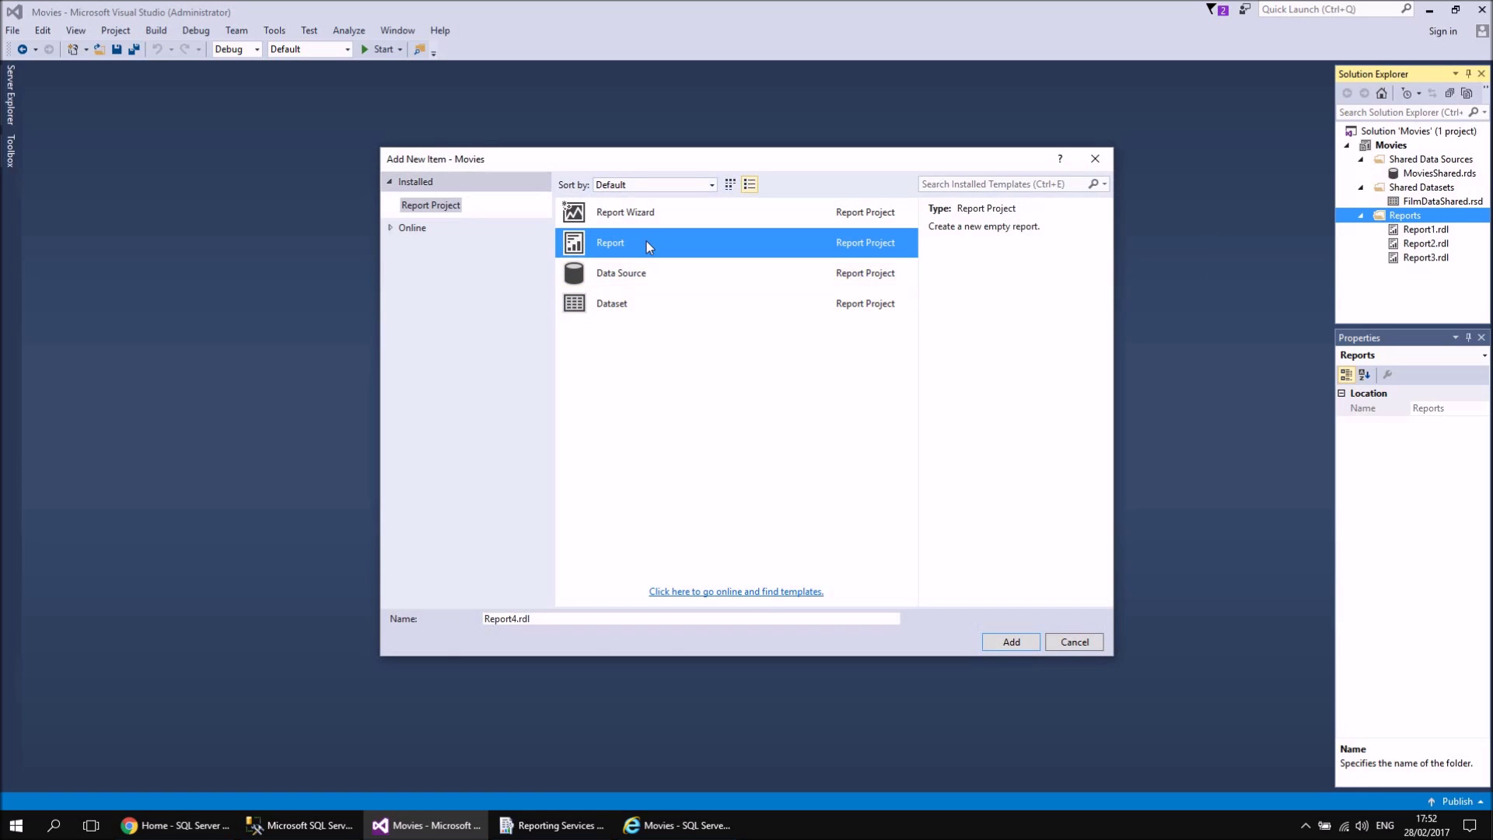
left_click(1011, 641)
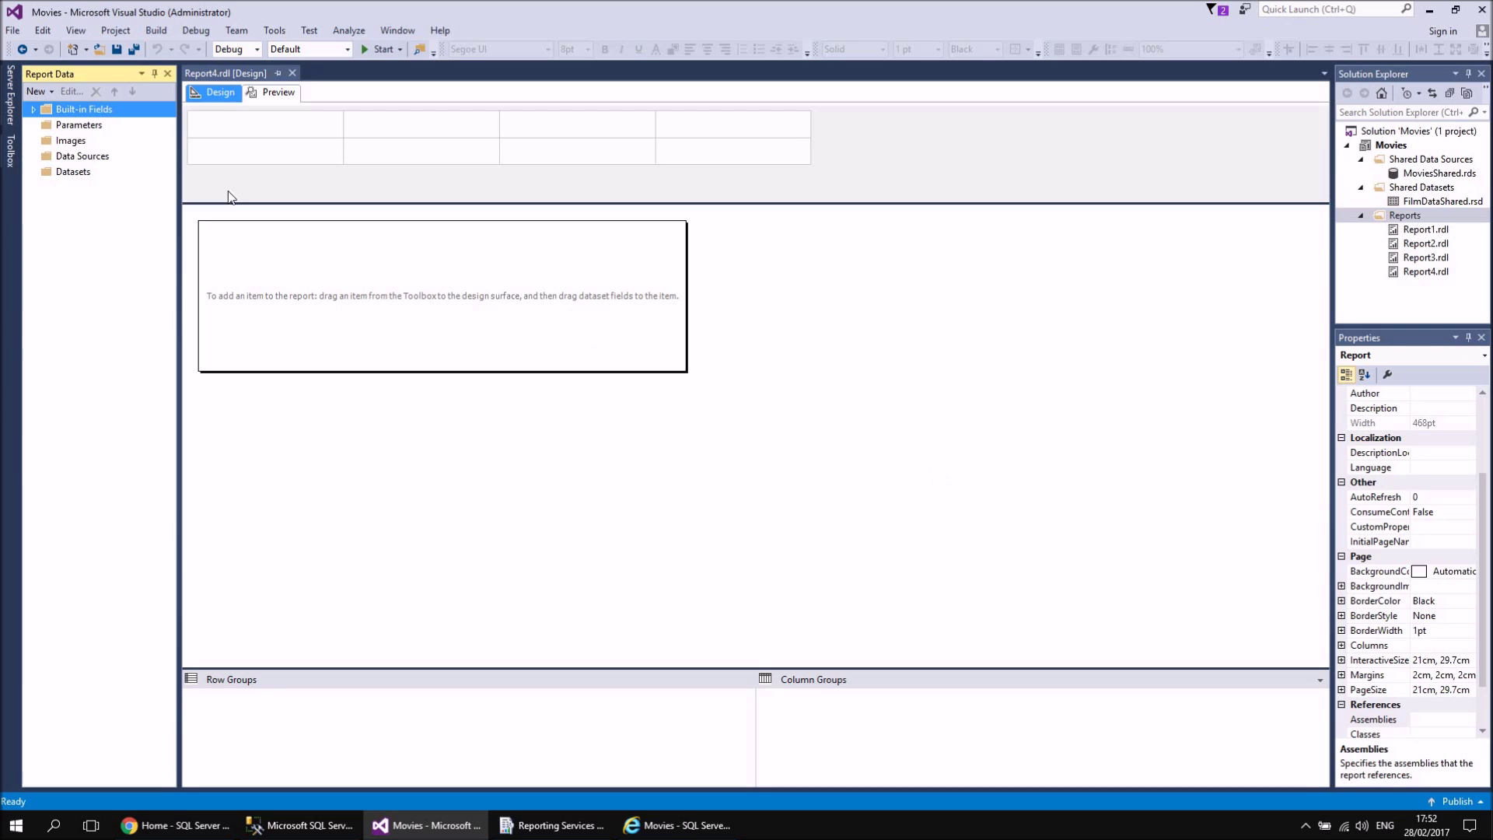
Add a dataset to Report4 that uses the shared dataset FilmDataShared, keeping the default dataset name.
left_click(80, 172)
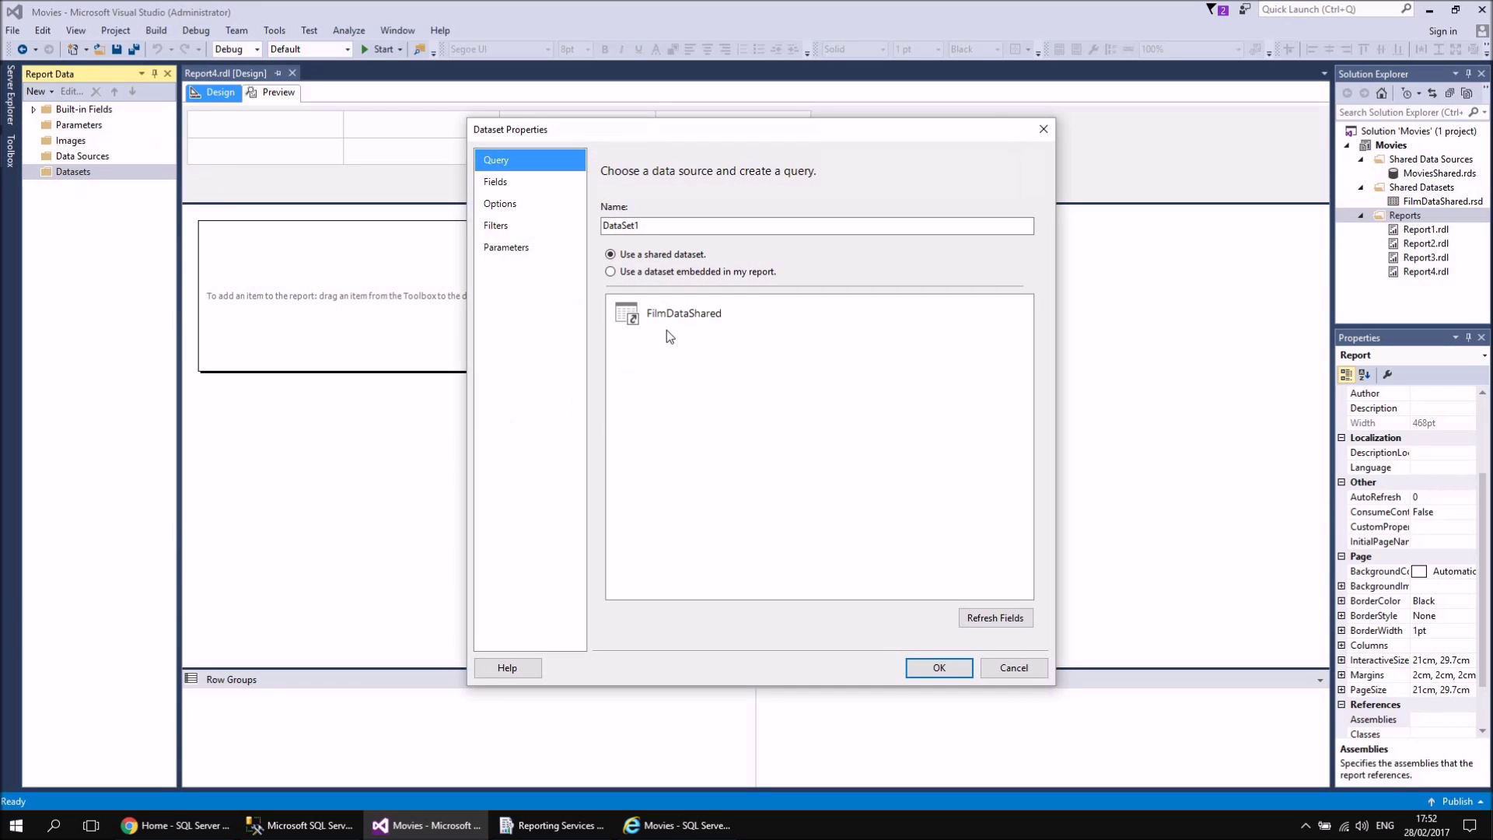
left_click(647, 227)
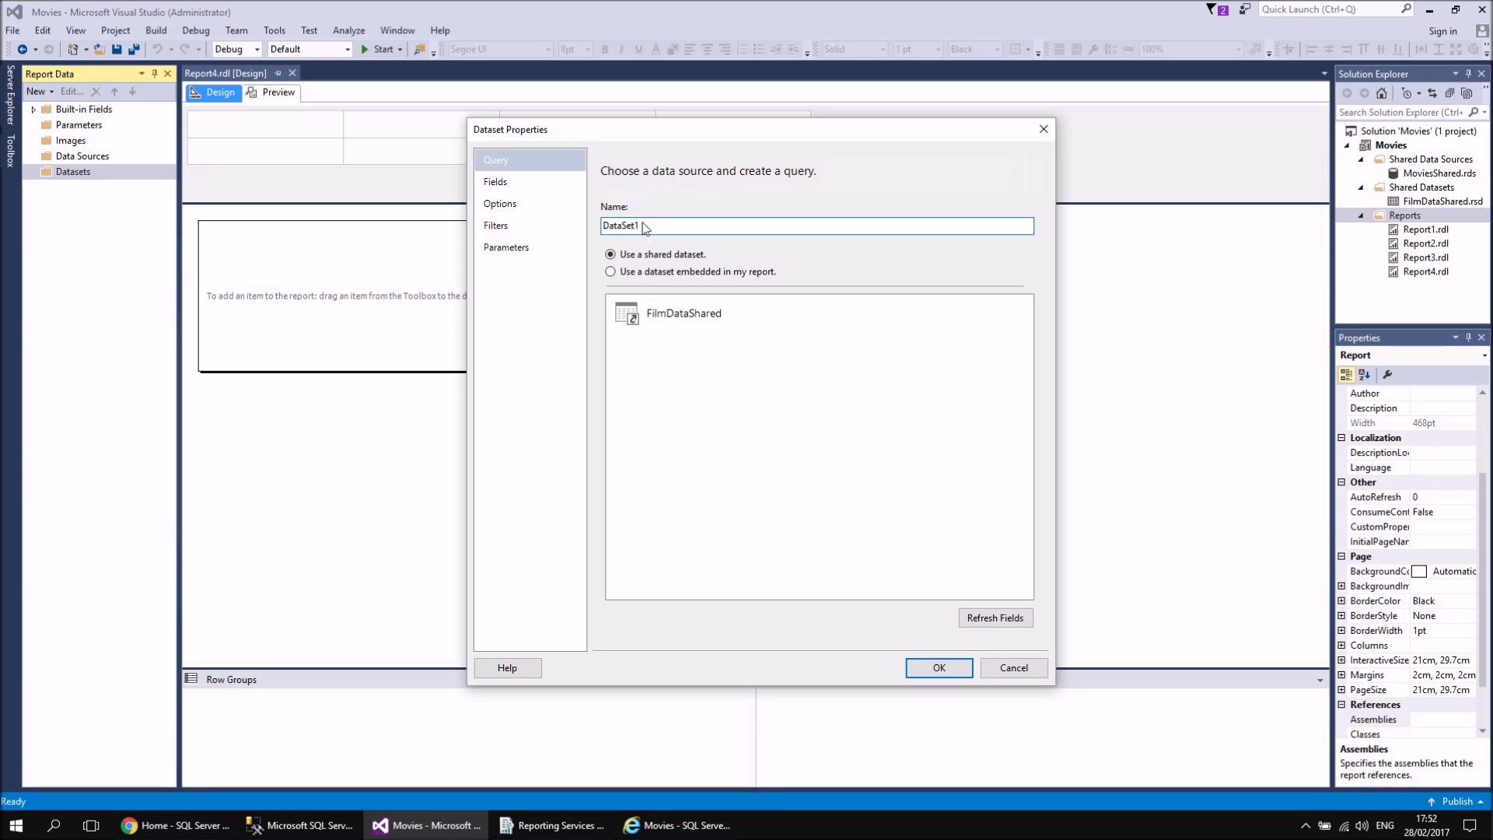
left_click(663, 312)
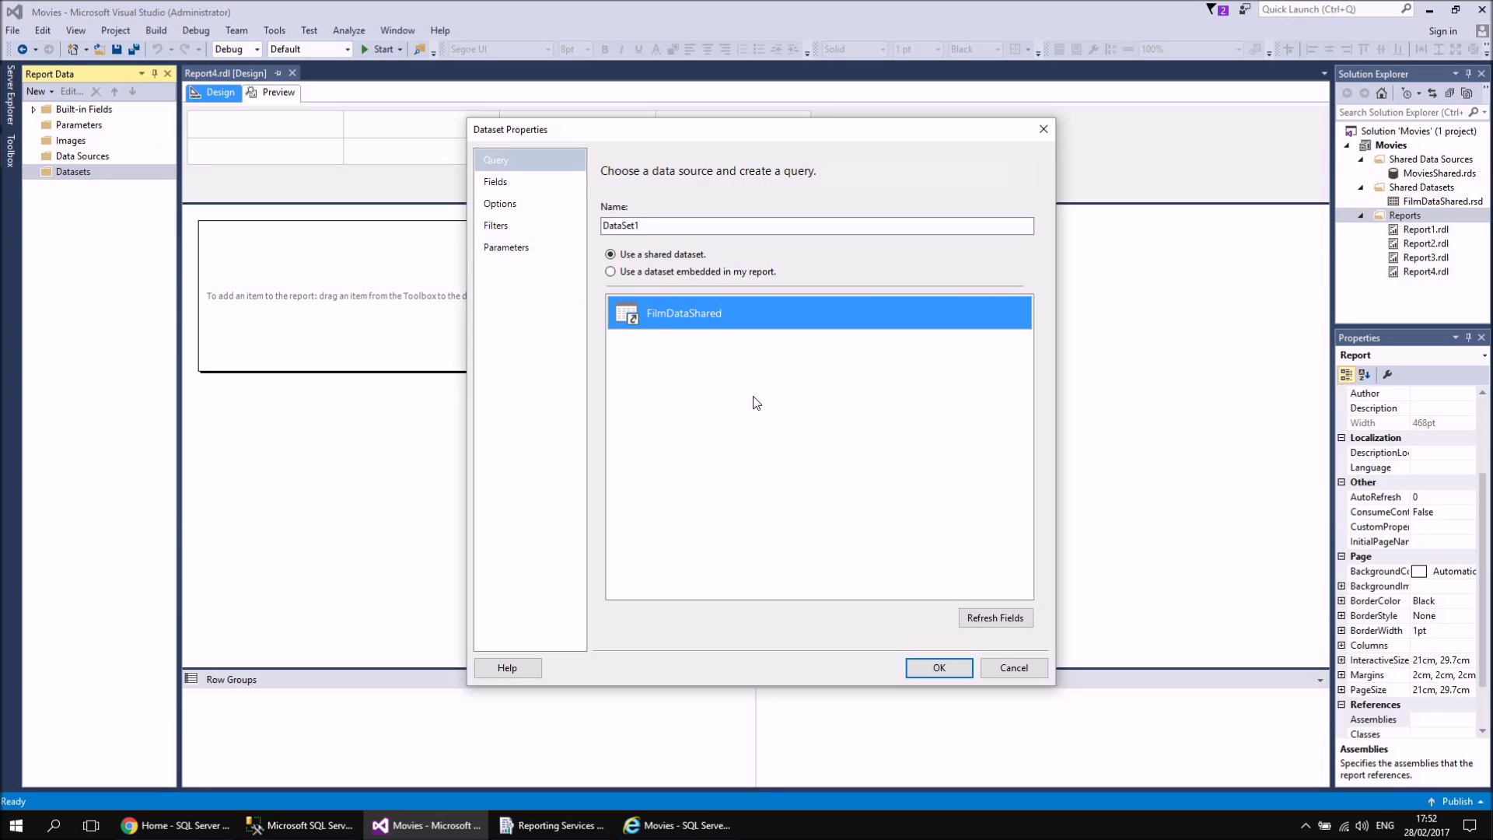
left_click(952, 669)
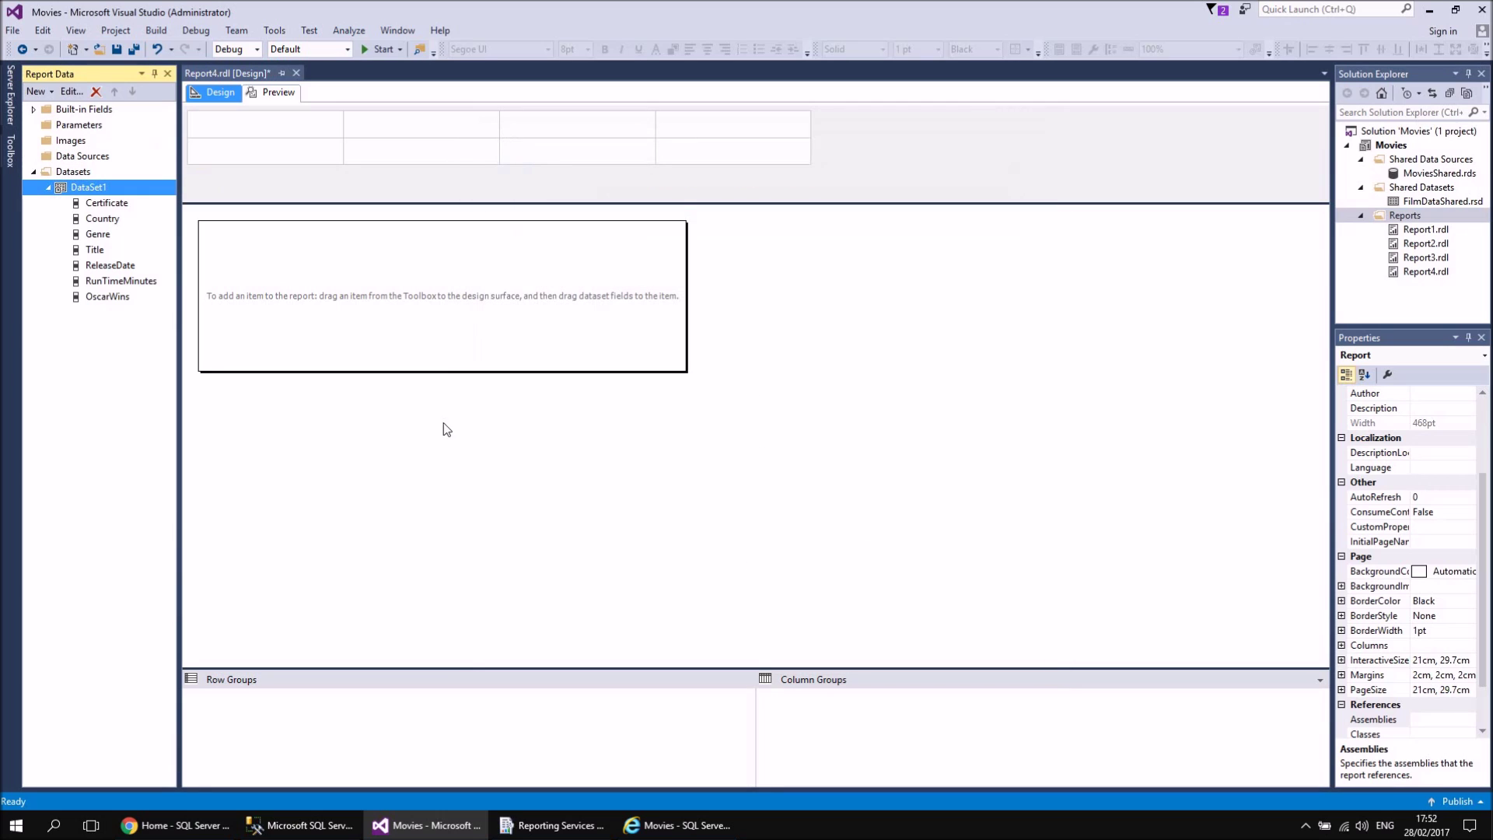
Insert a matrix at the upper-left corner of Report4's body with Genre as rows, Certificate as columns and Title as data.
right_click(202, 226)
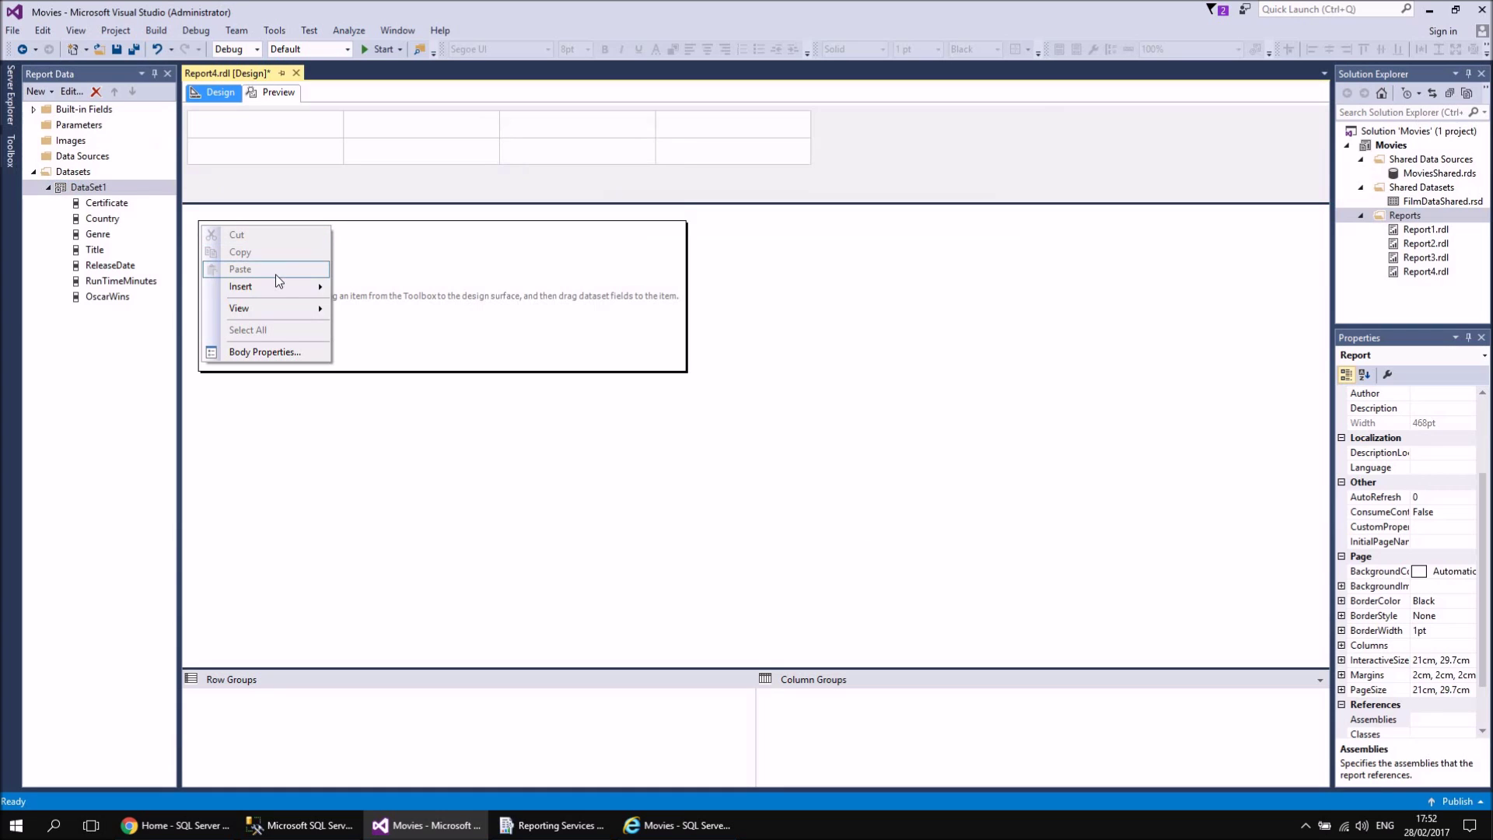
mouse_move(274, 286)
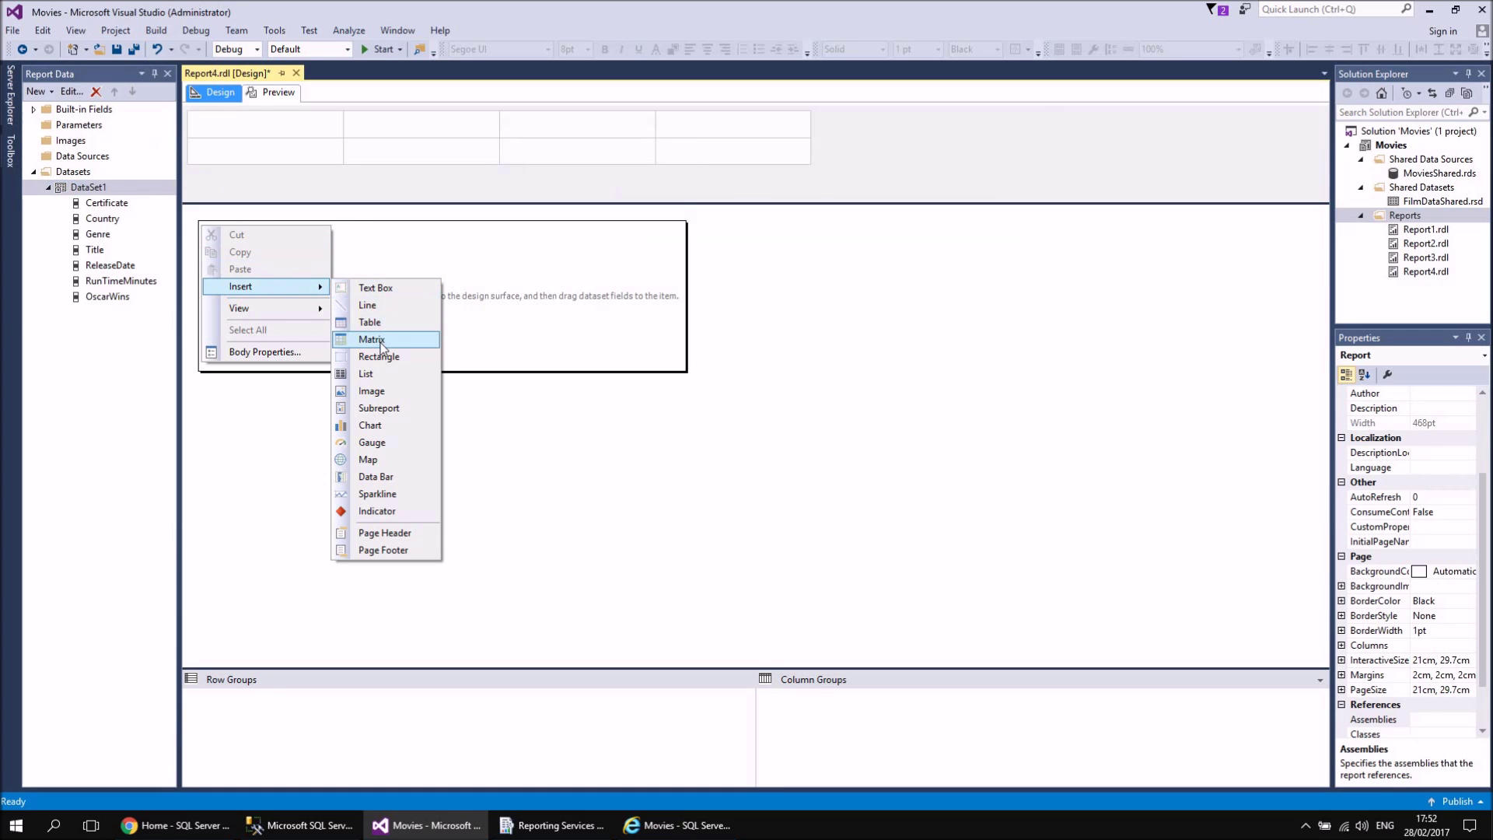
left_click(381, 343)
left_click(269, 251)
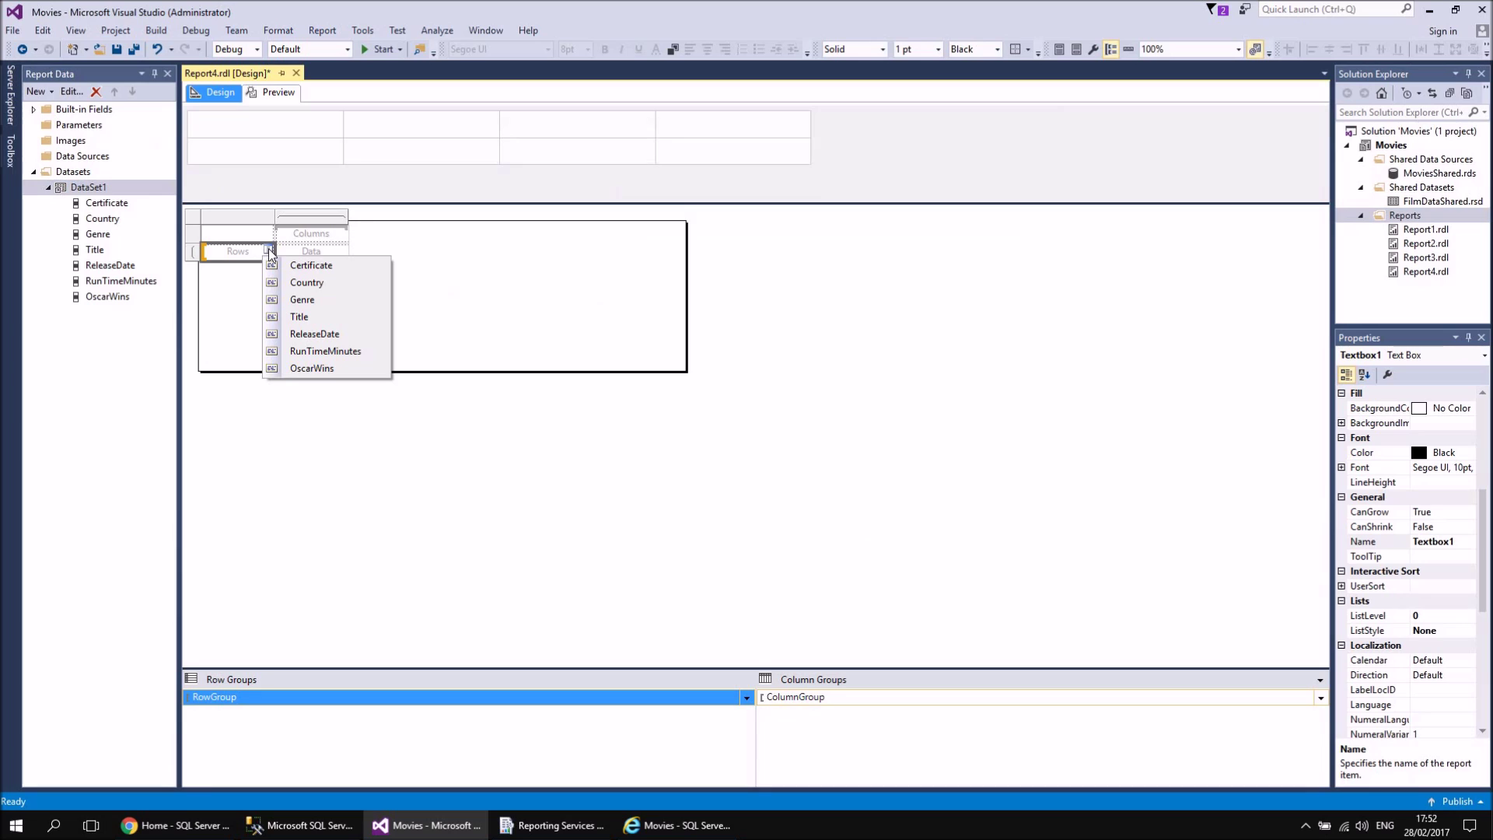
left_click(303, 301)
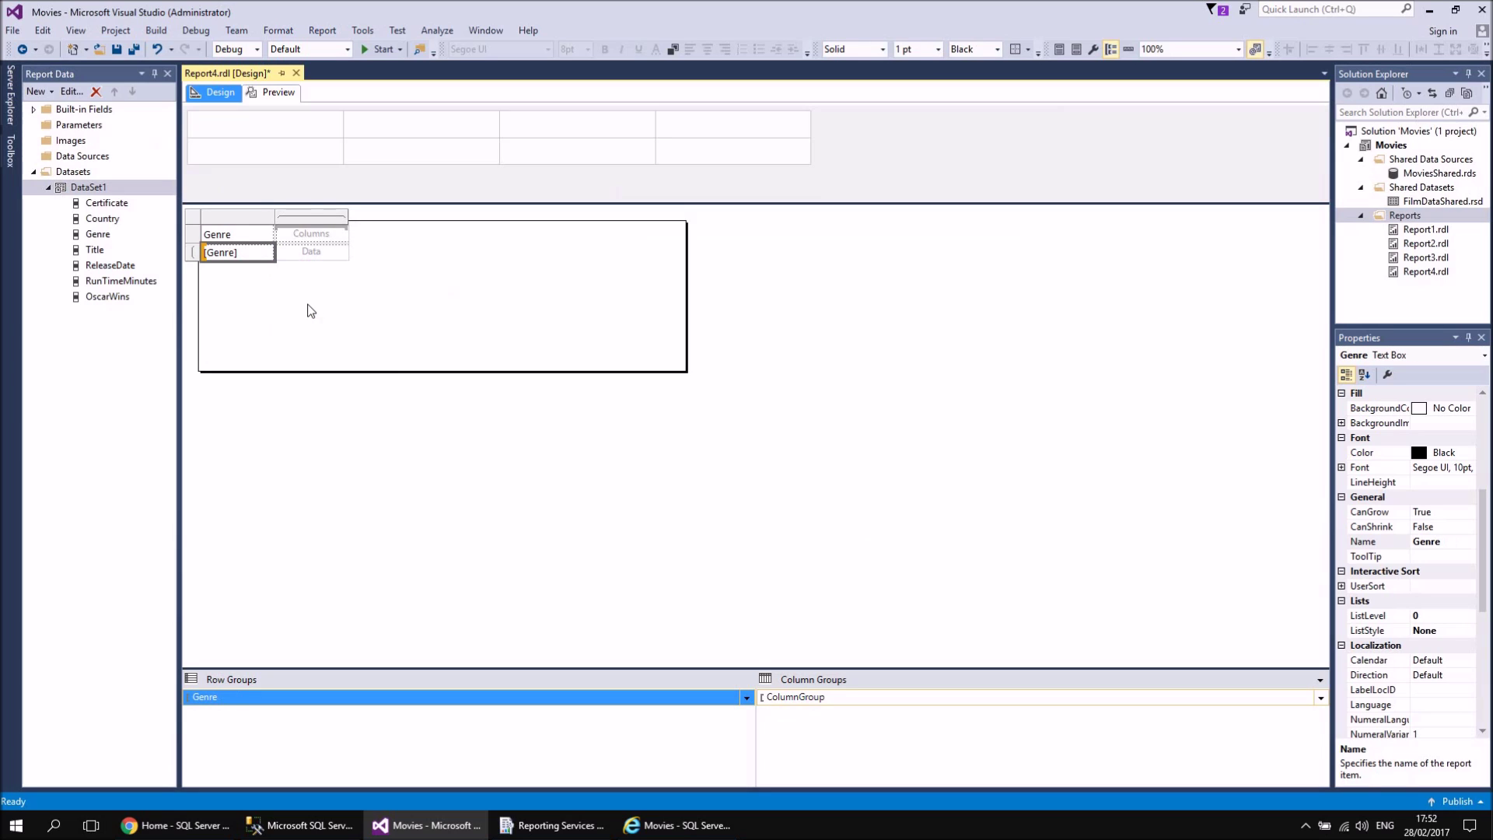
left_click(343, 233)
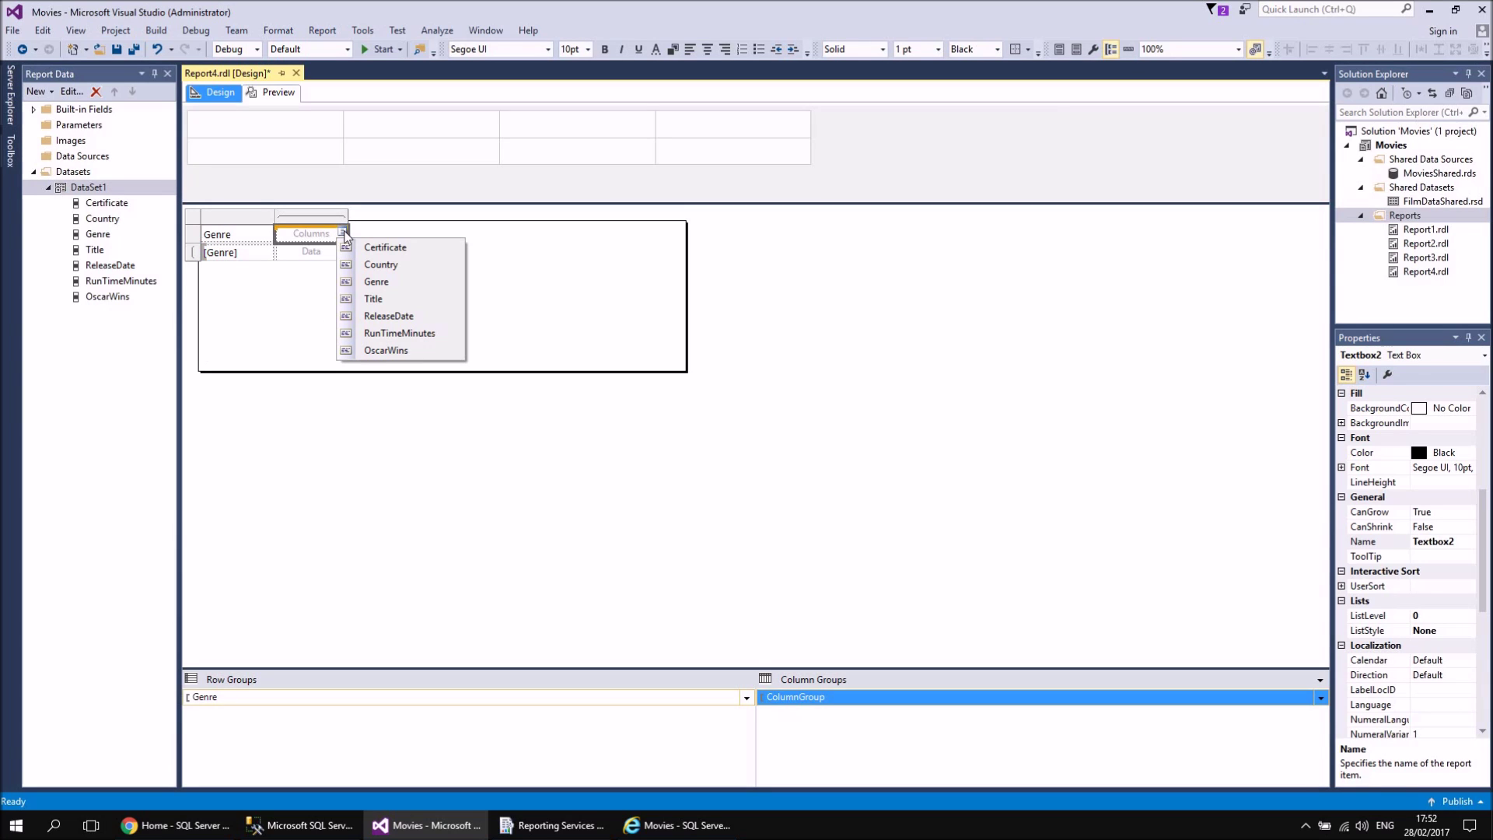
left_click(406, 253)
left_click(343, 250)
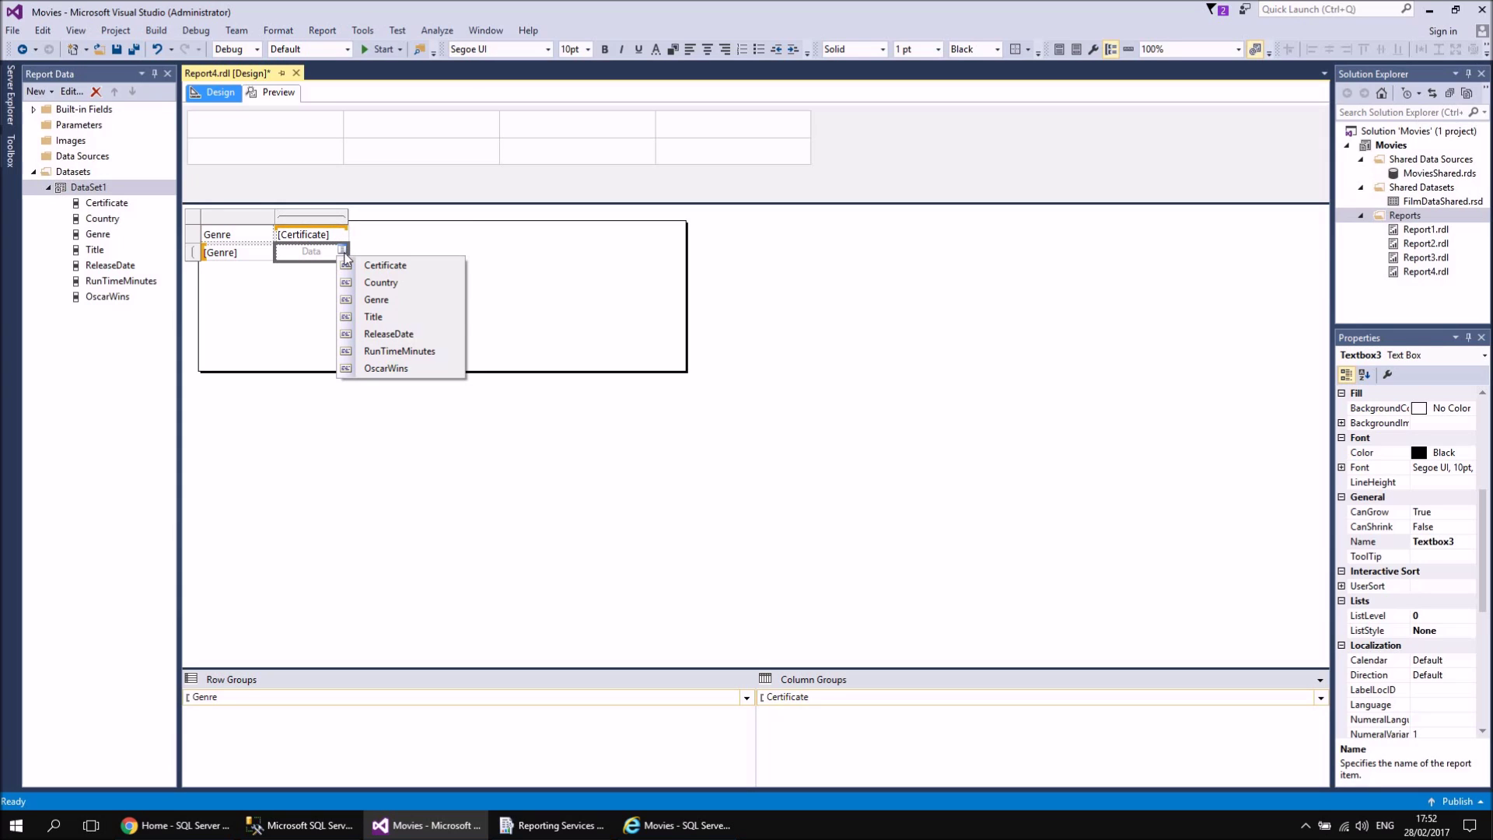
left_click(348, 311)
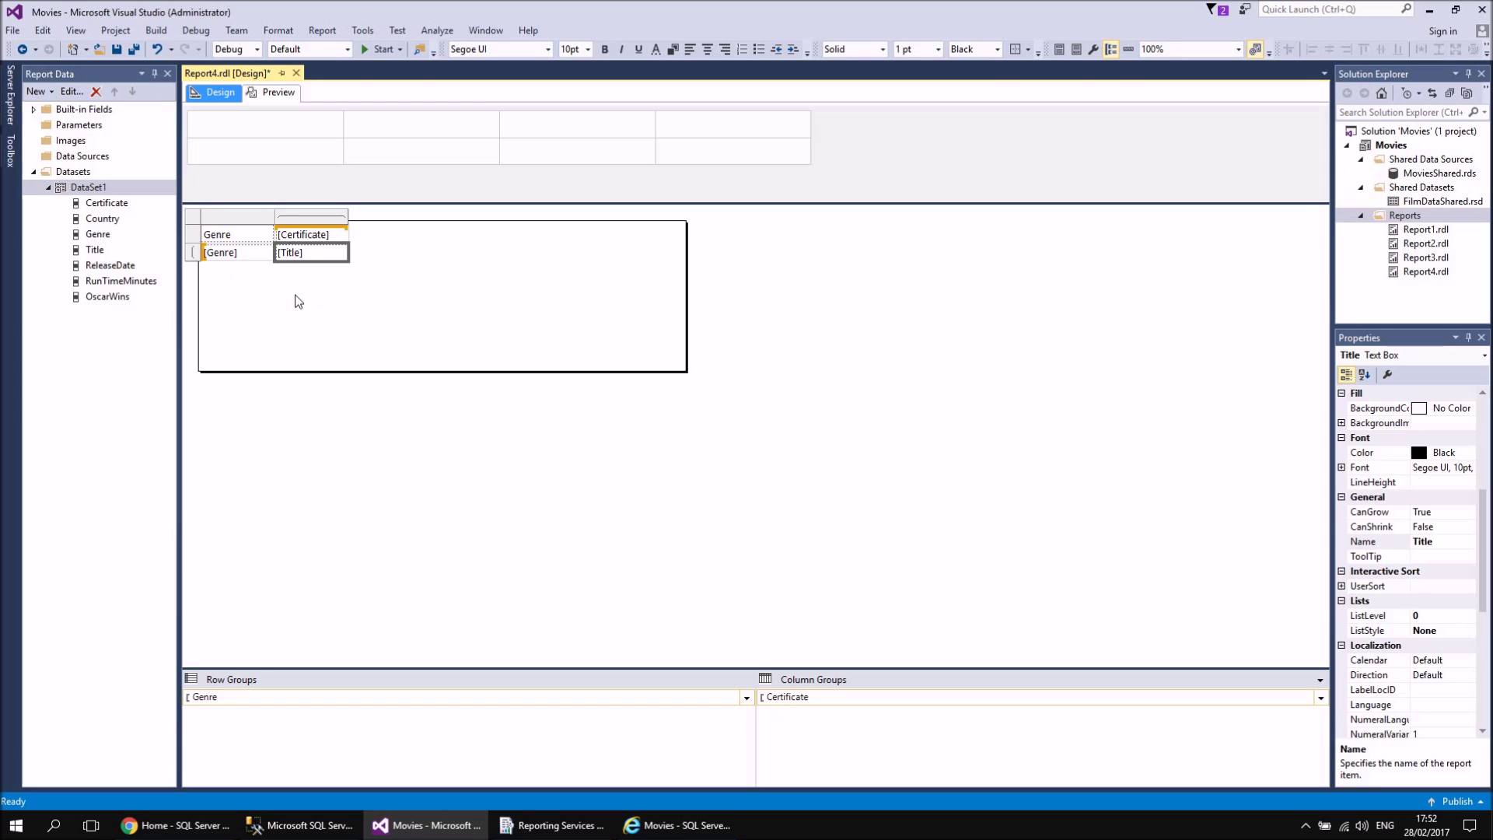
Summarize the matrix's Title data cell by Count and preview Report4.
double_click(292, 259)
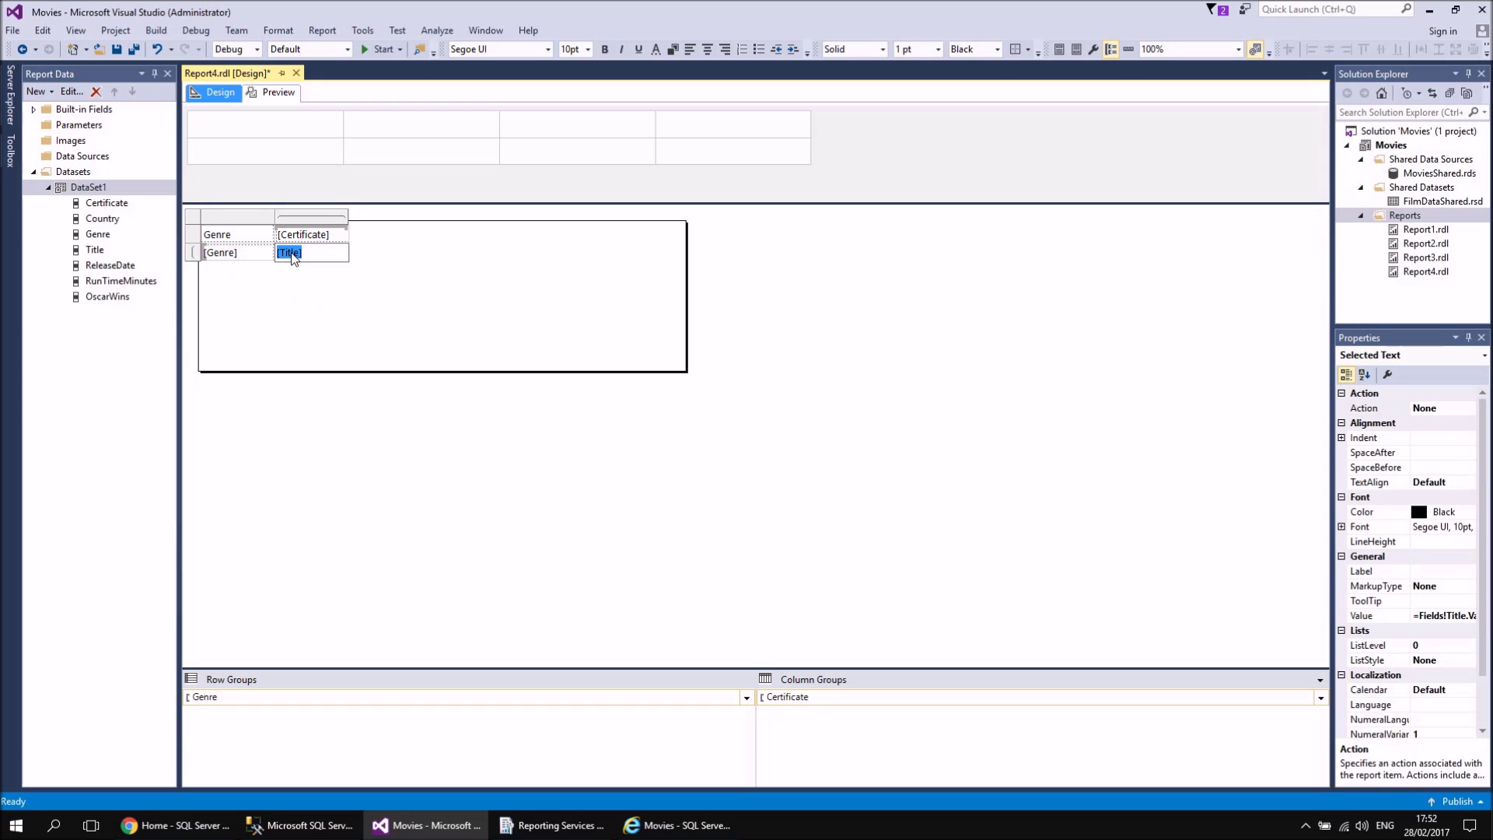
right_click(293, 258)
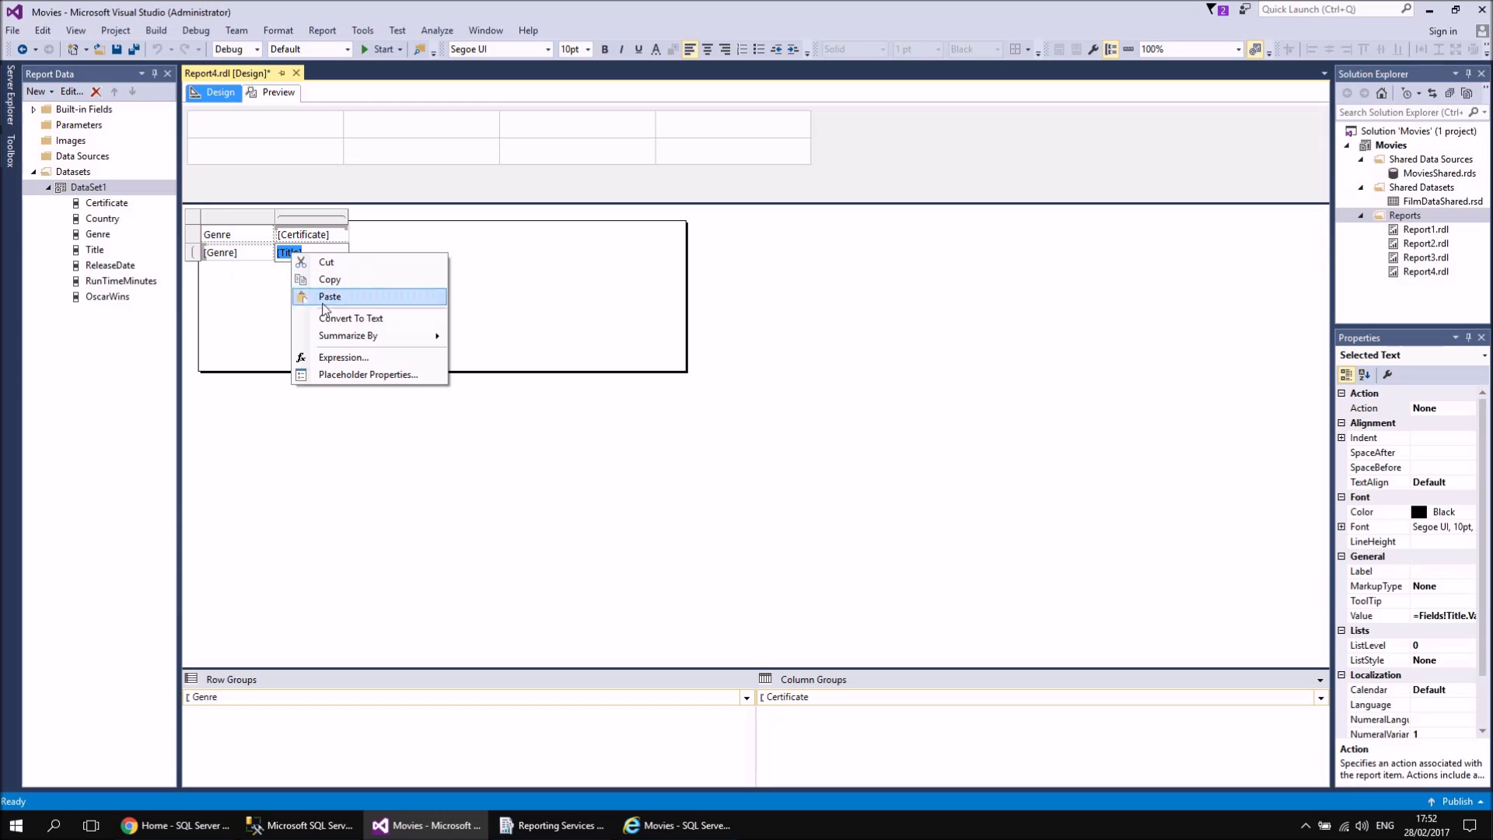
mouse_move(345, 341)
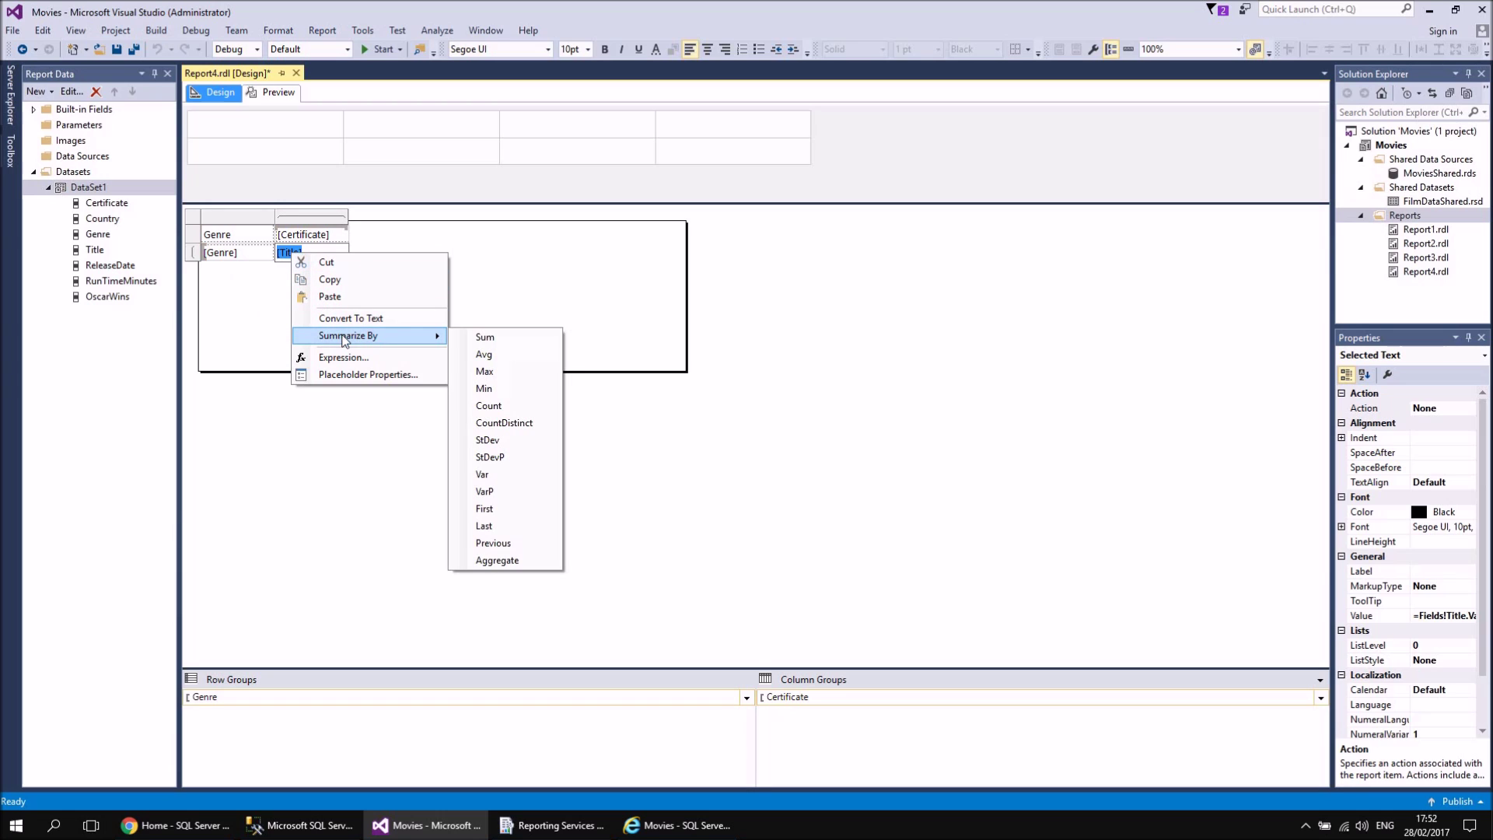
left_click(505, 404)
left_click(418, 292)
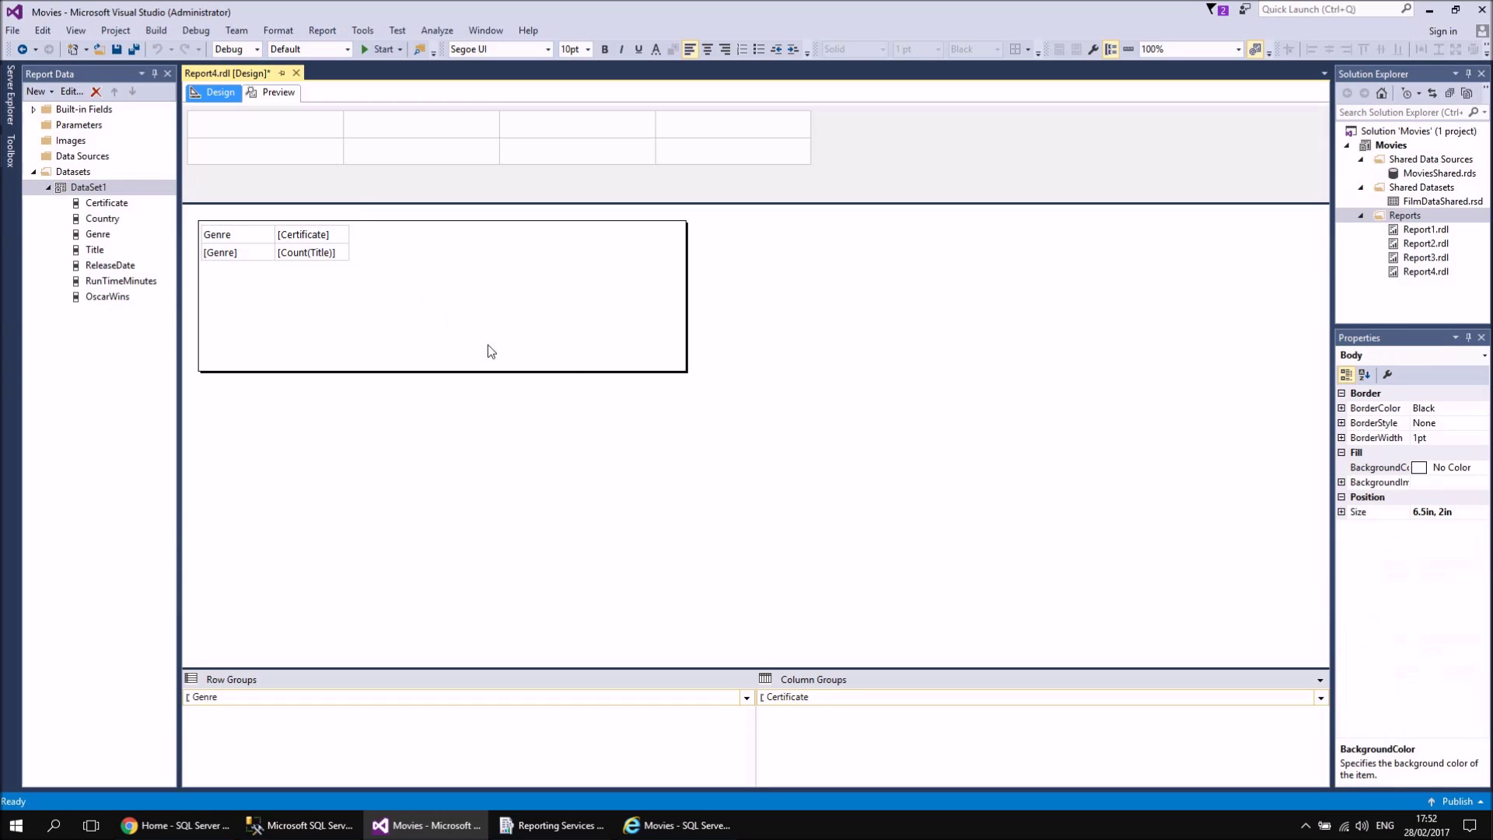
left_click(282, 93)
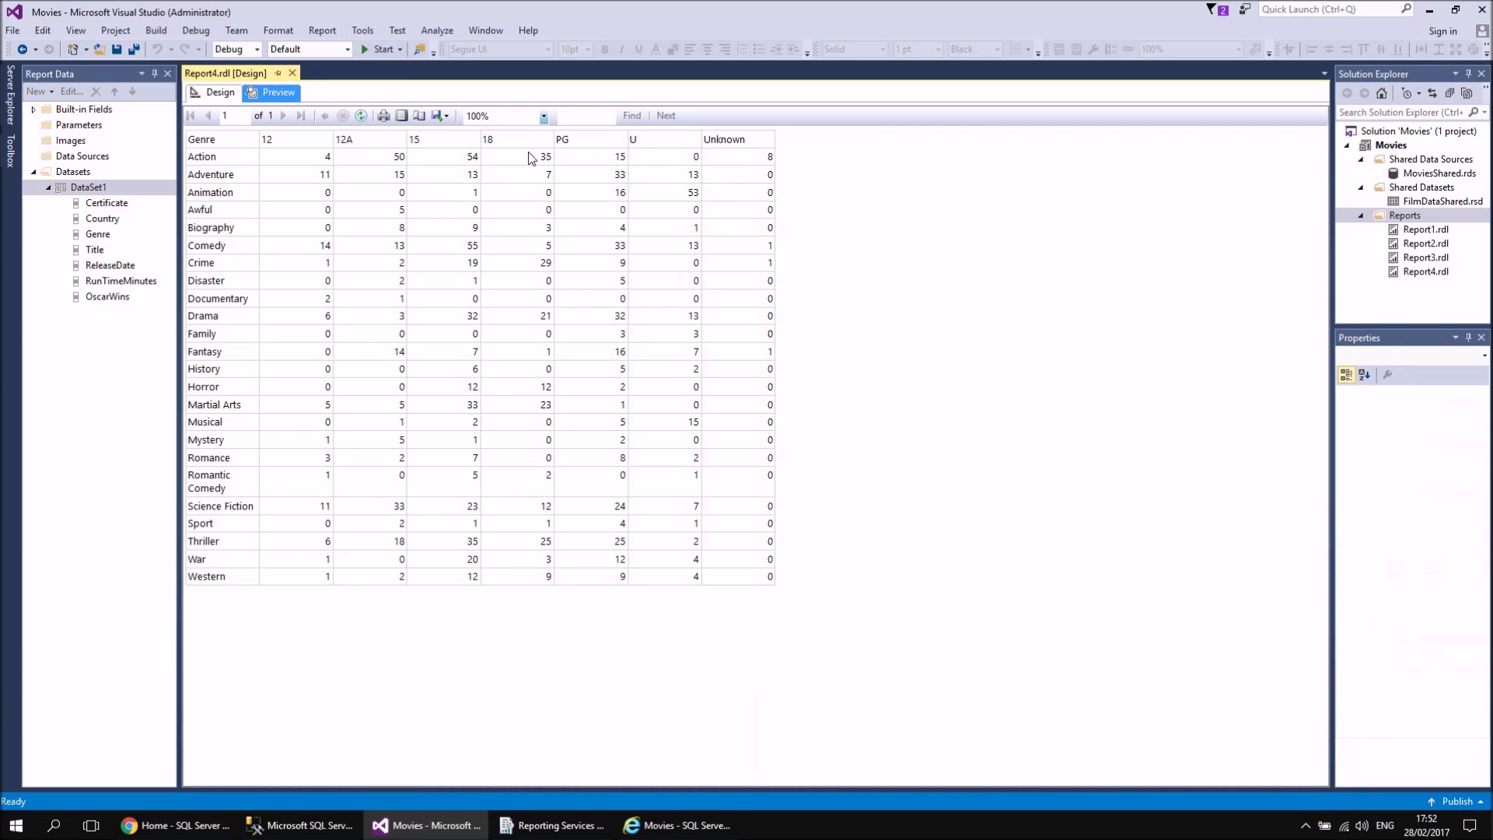
Widen the matrix's Genre column in the design view, and close Report4 with its changes saved.
left_click(227, 92)
left_click(242, 240)
left_click_drag(275, 220, 312, 220)
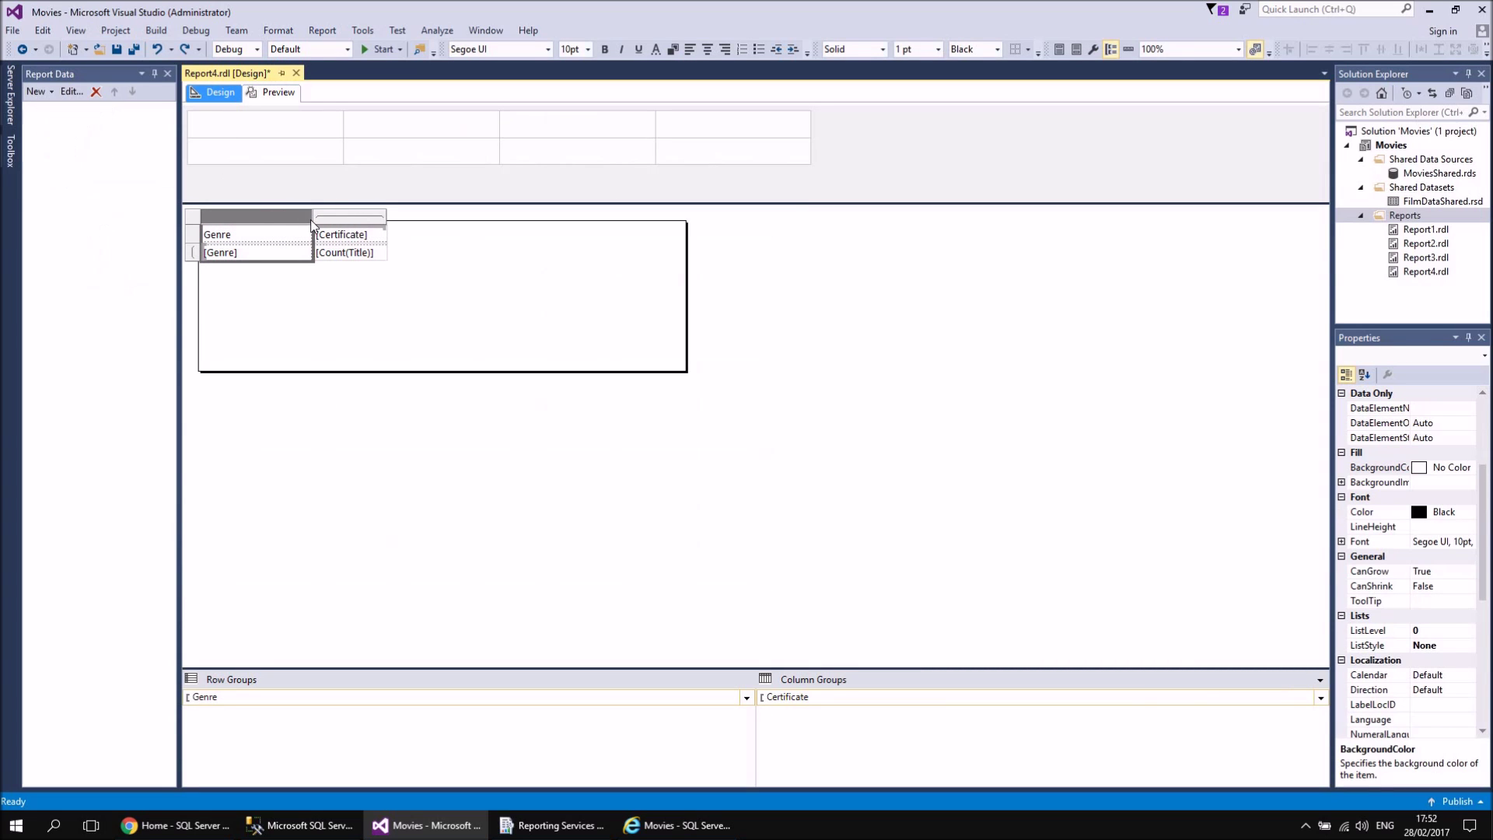
left_click(283, 238)
left_click(327, 303)
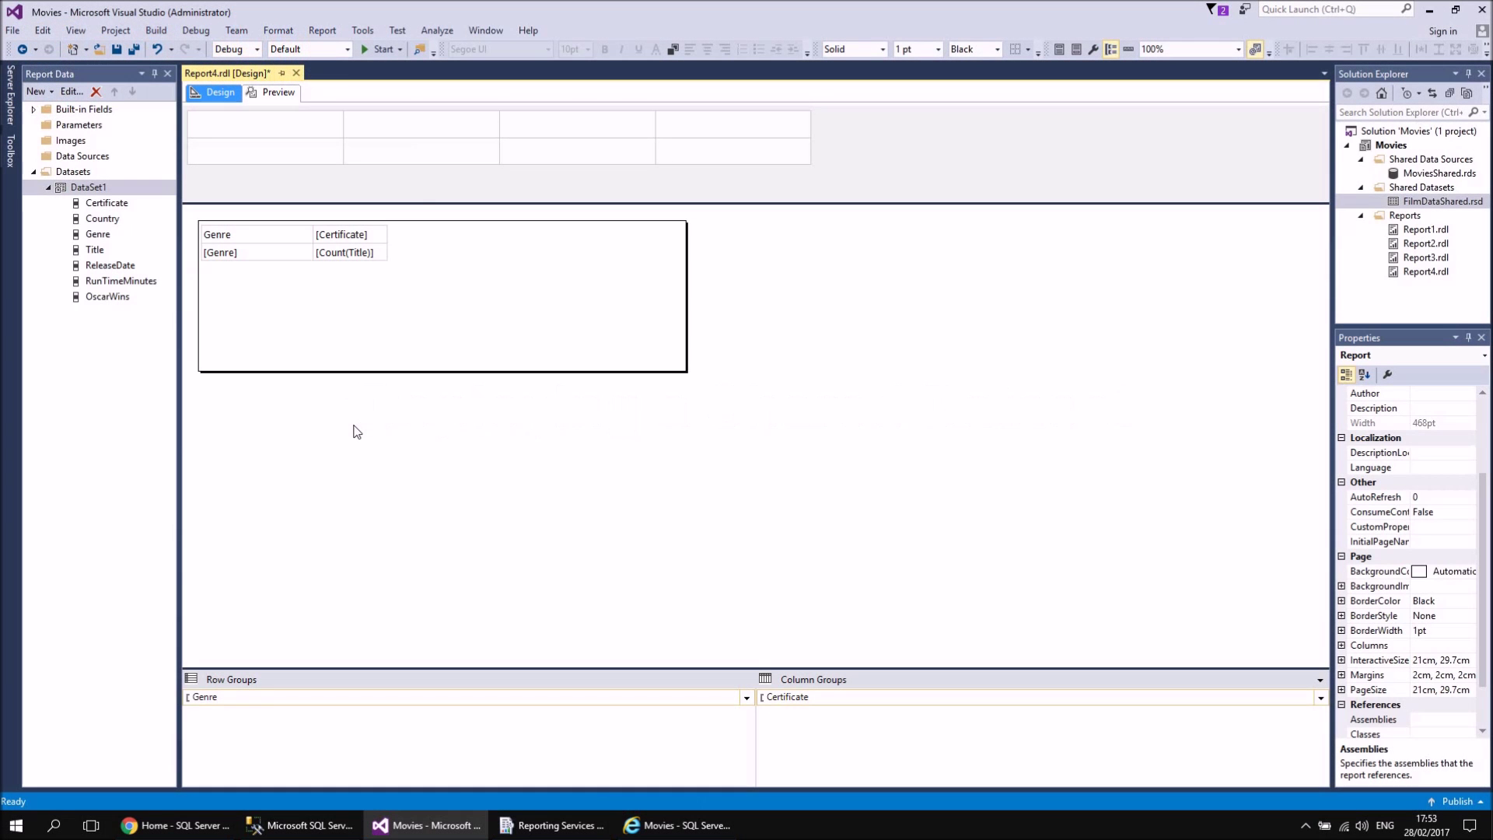
left_click(296, 74)
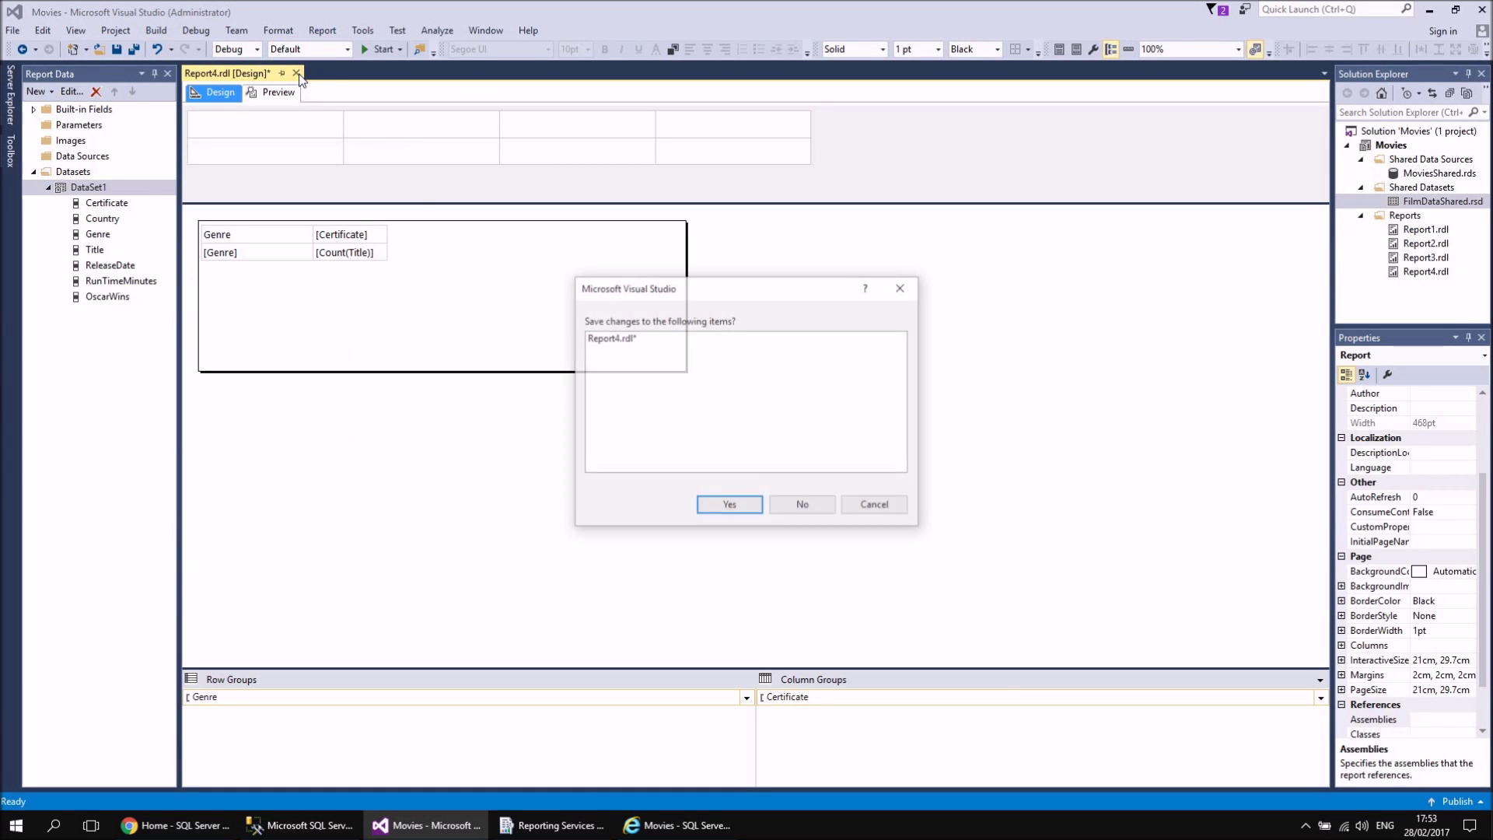
left_click(723, 505)
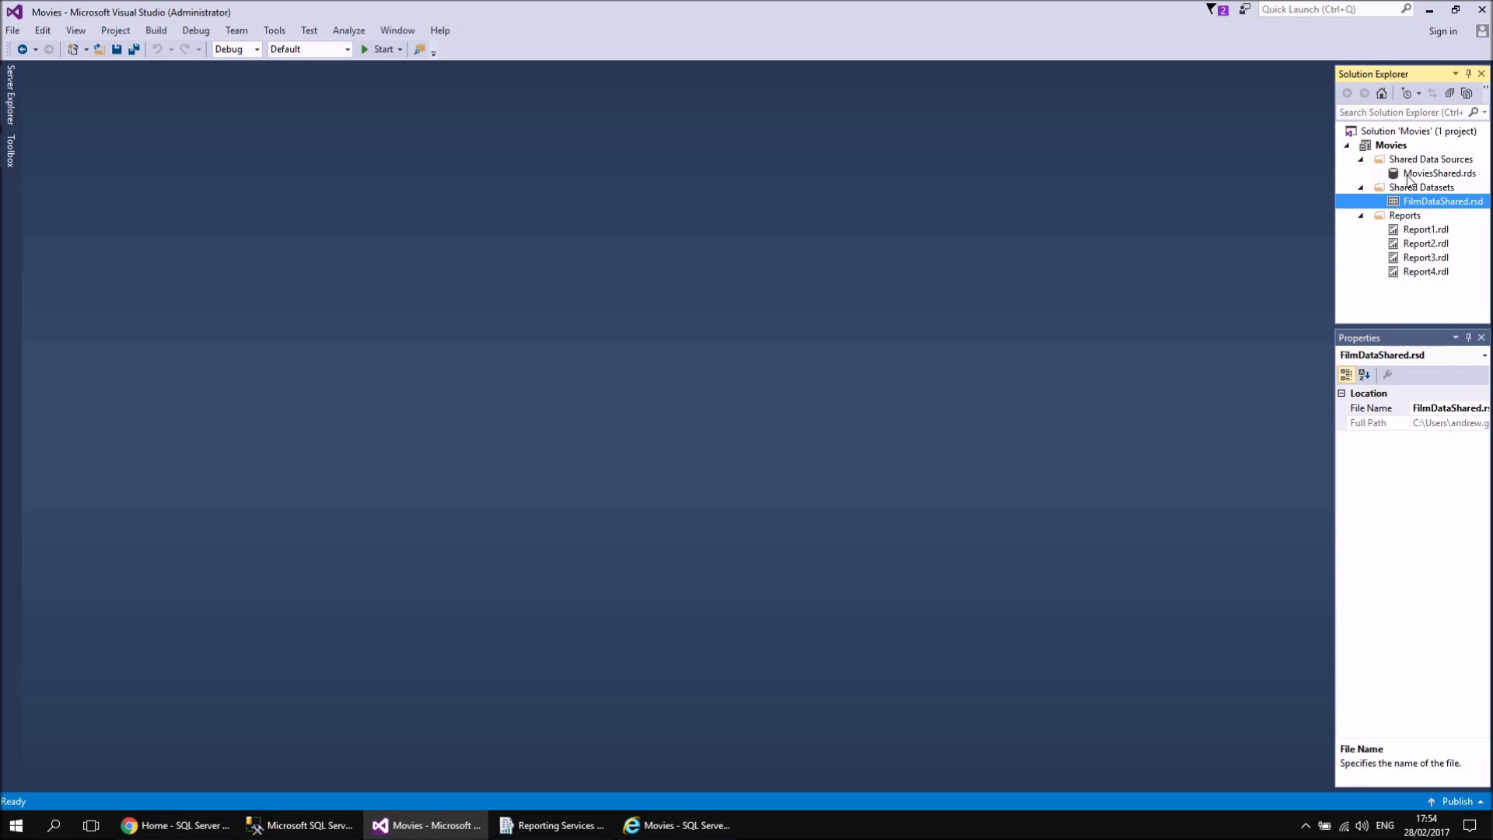
Try to deploy only Report2.rdl to the report server, and close the error list and build output.
right_click(1417, 246)
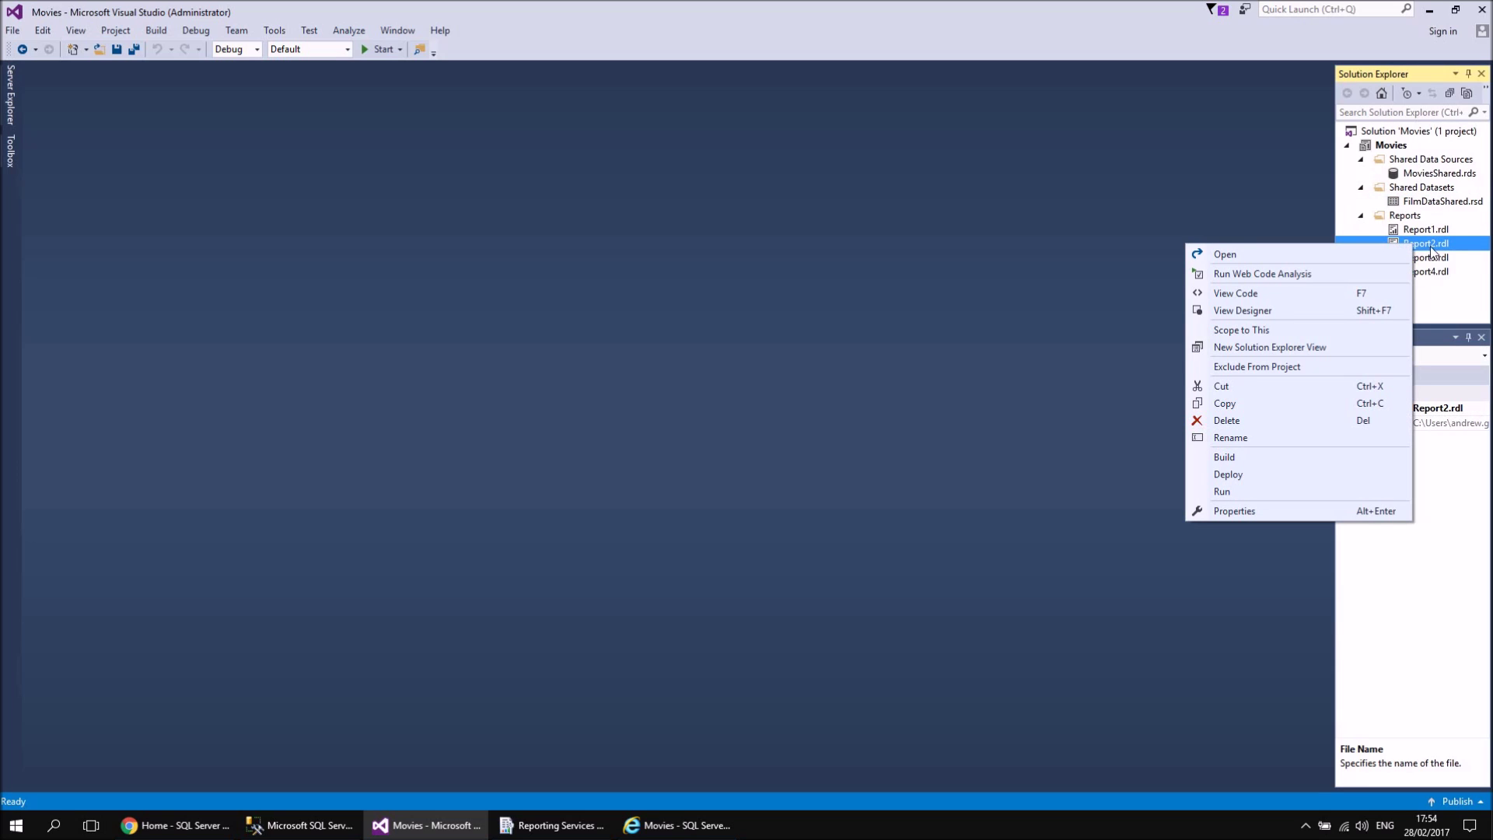
left_click(1233, 474)
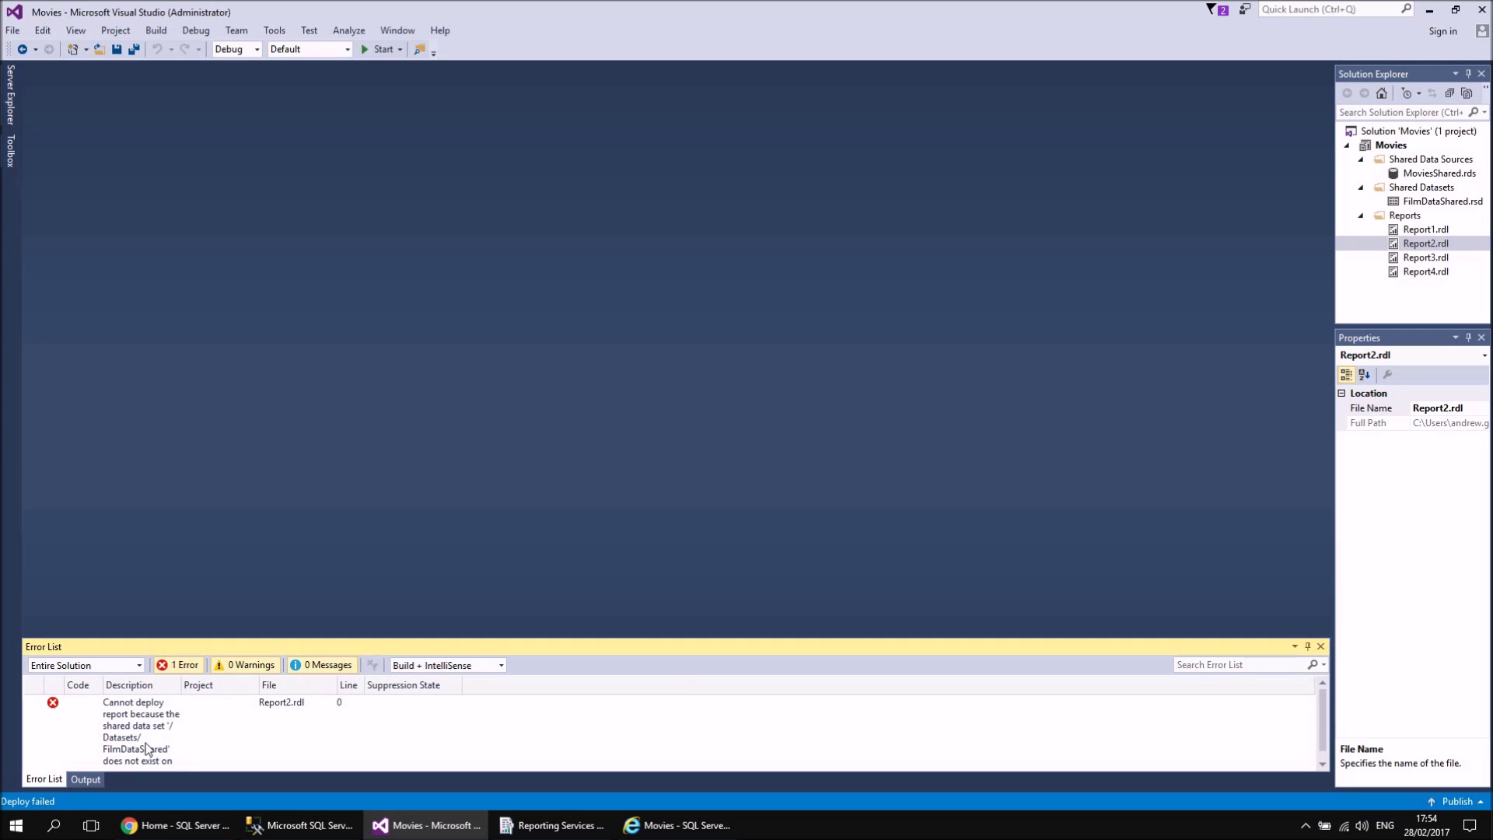
left_click(185, 666)
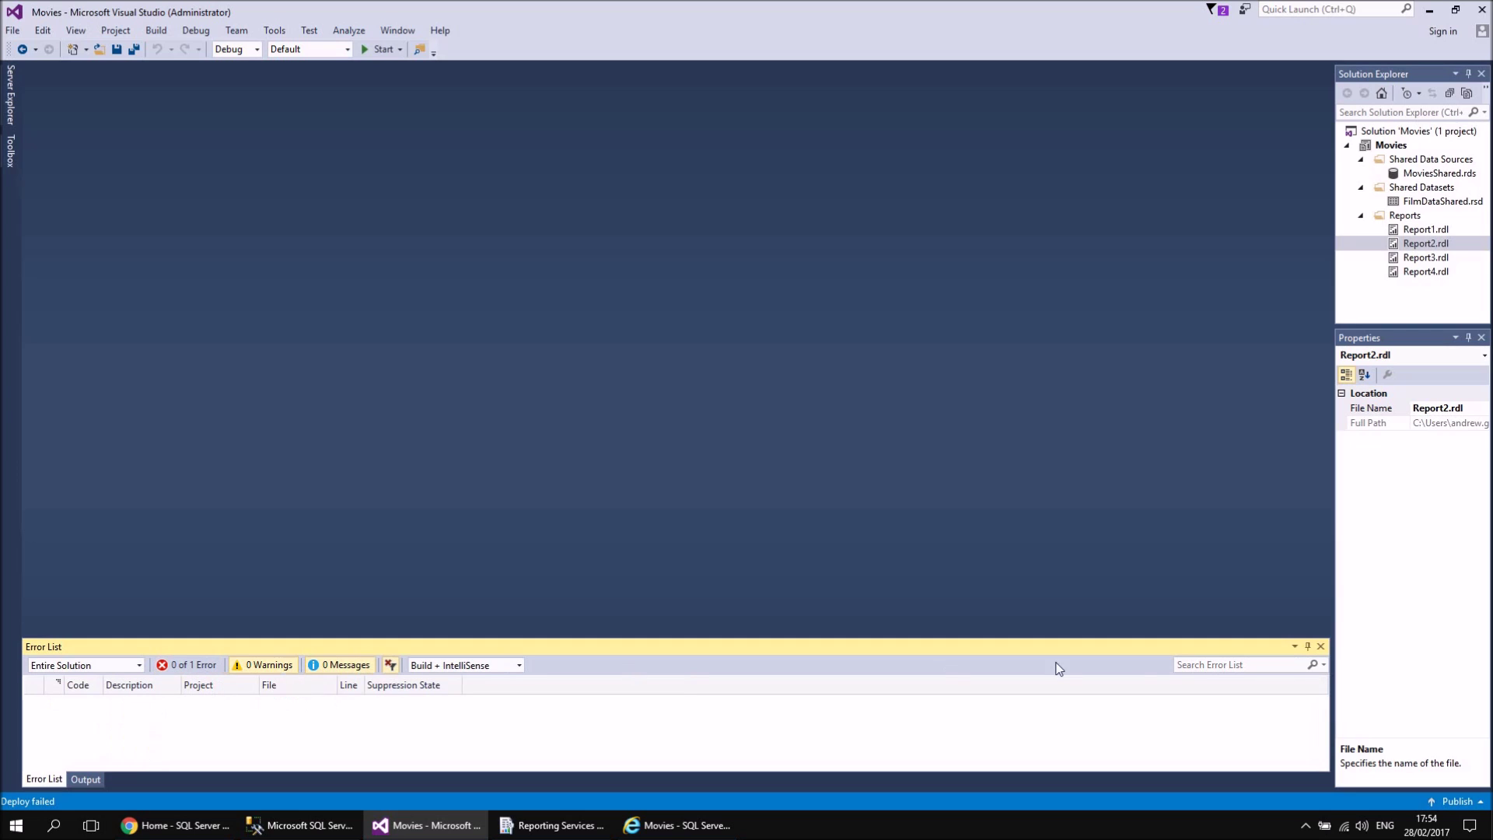
left_click(1321, 647)
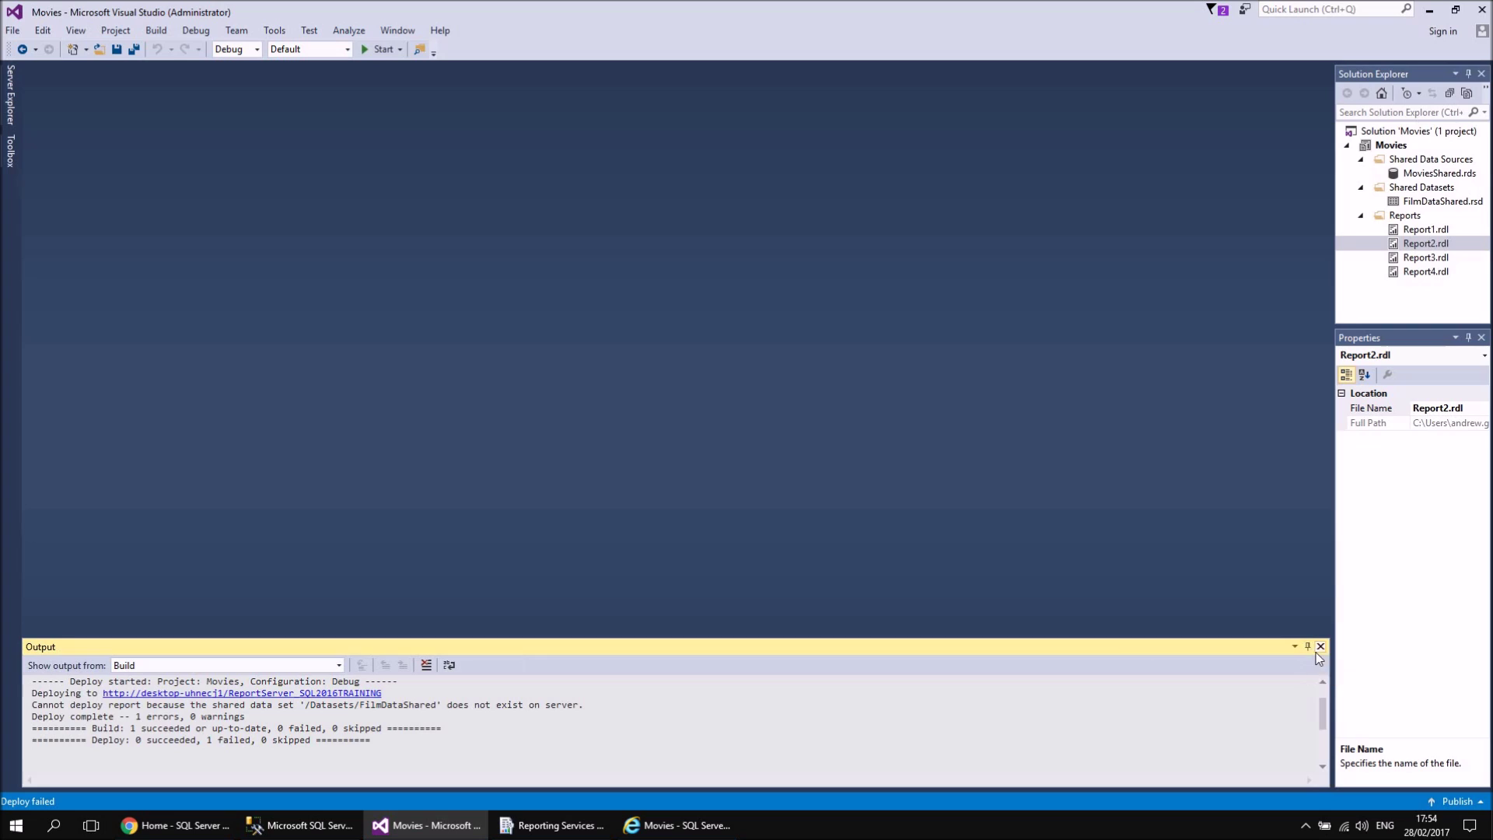
left_click(1321, 647)
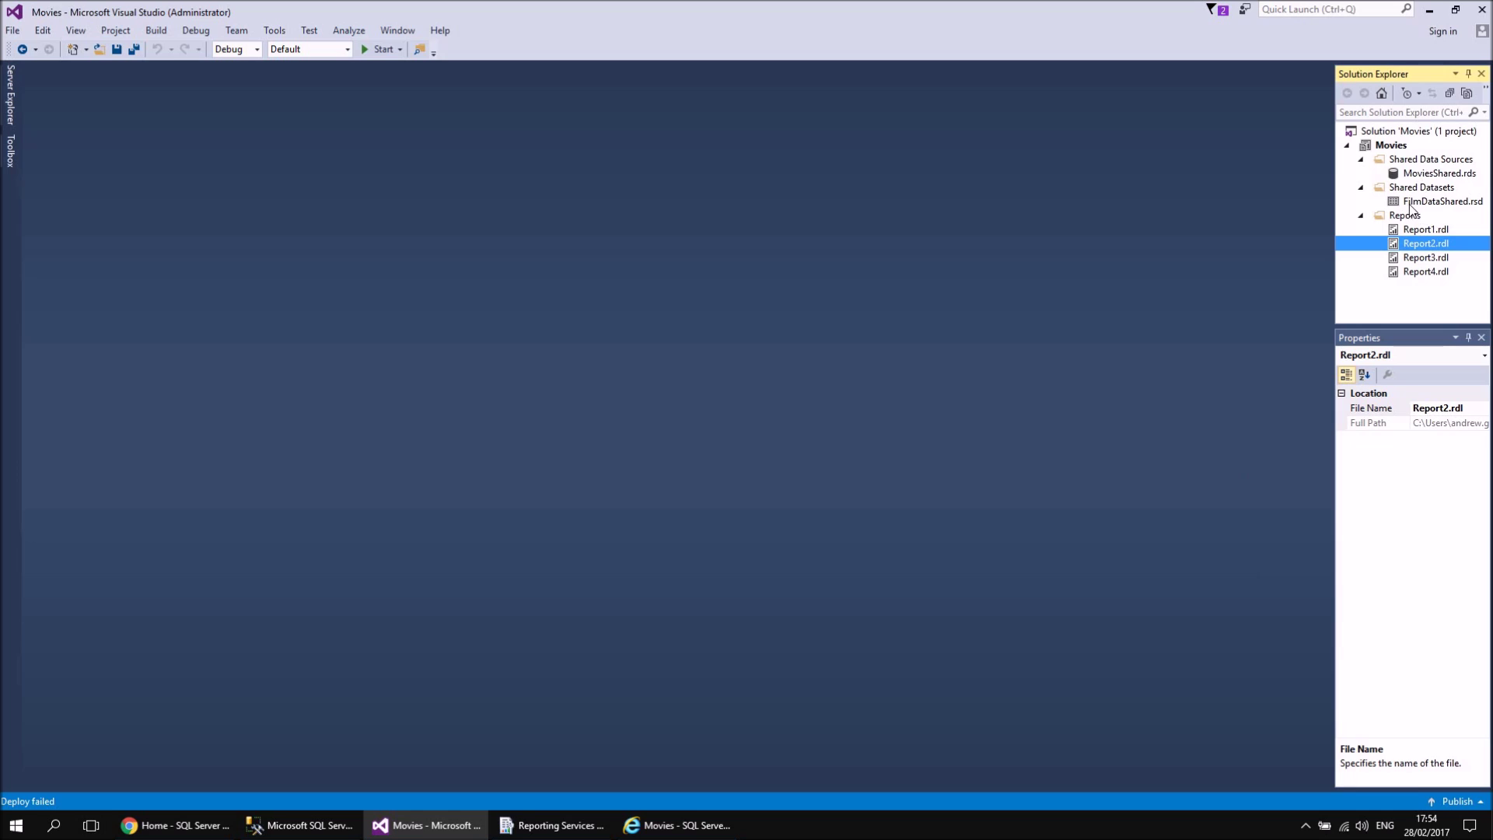
Deploy the whole Movies project, including its shared data source, shared dataset and reports, to the report server.
right_click(1391, 147)
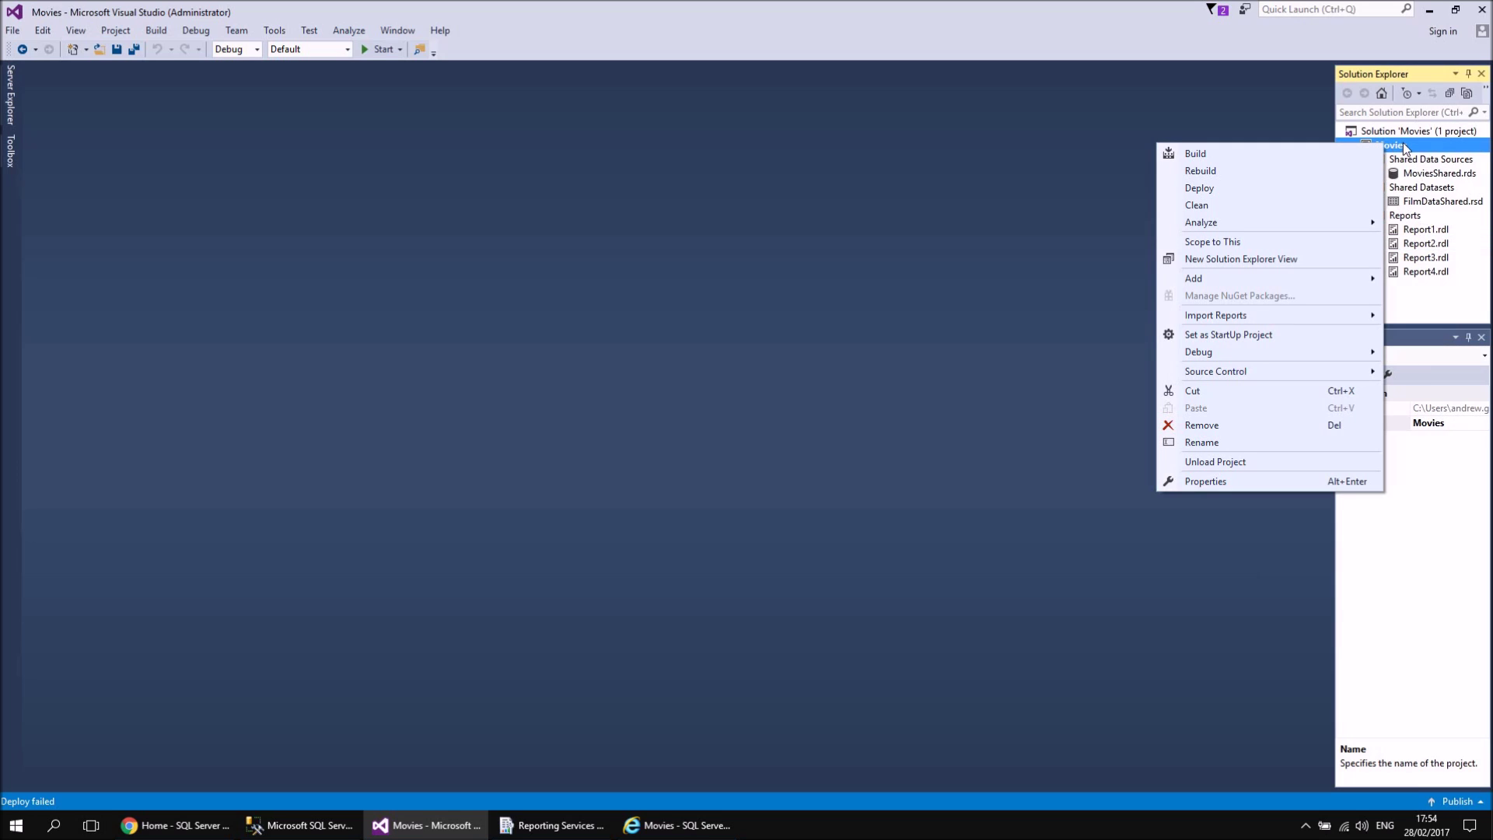
left_click(1219, 189)
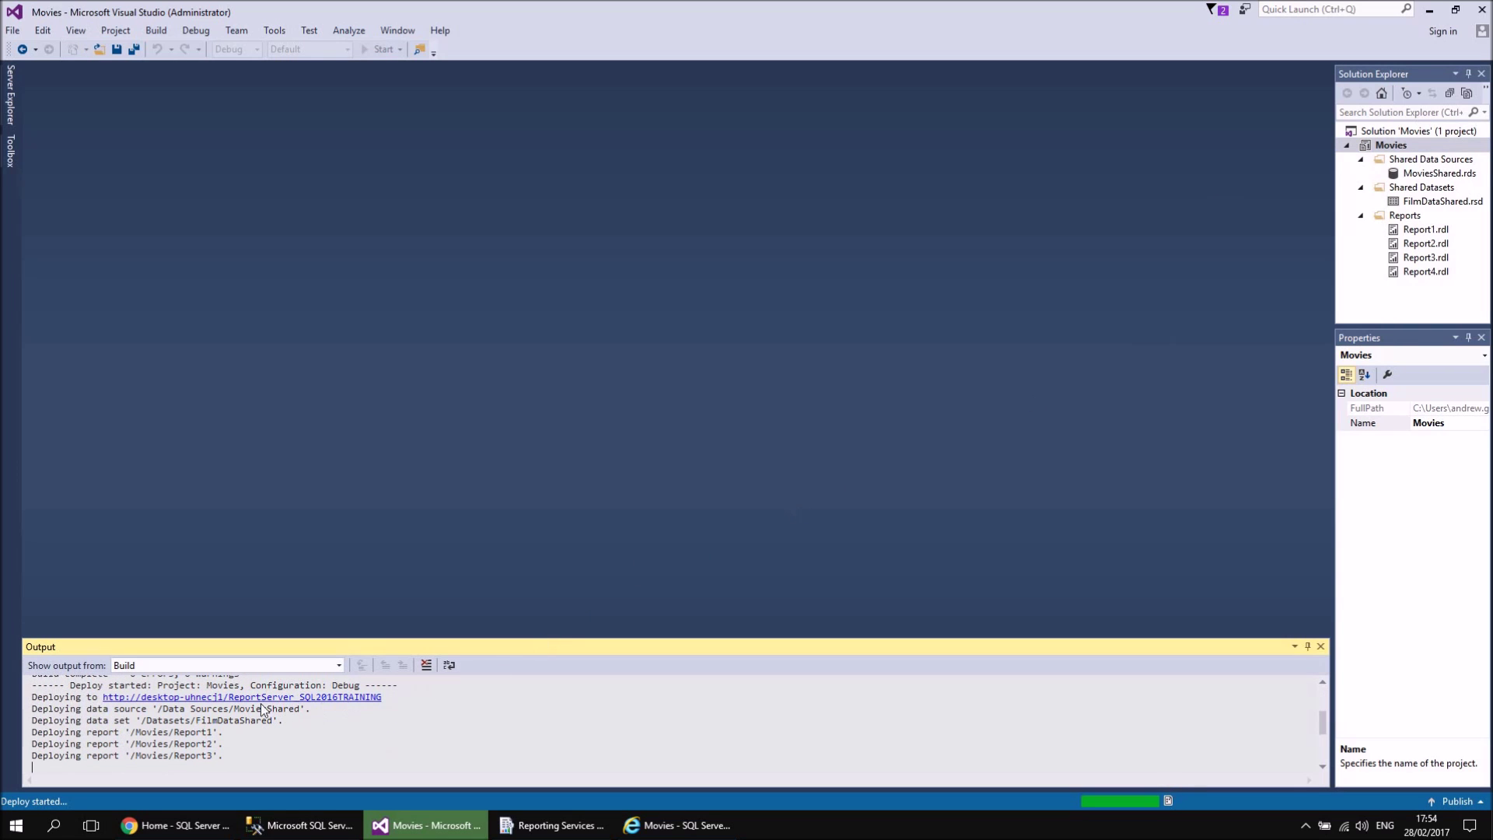
scroll(278, 711, "up", 1)
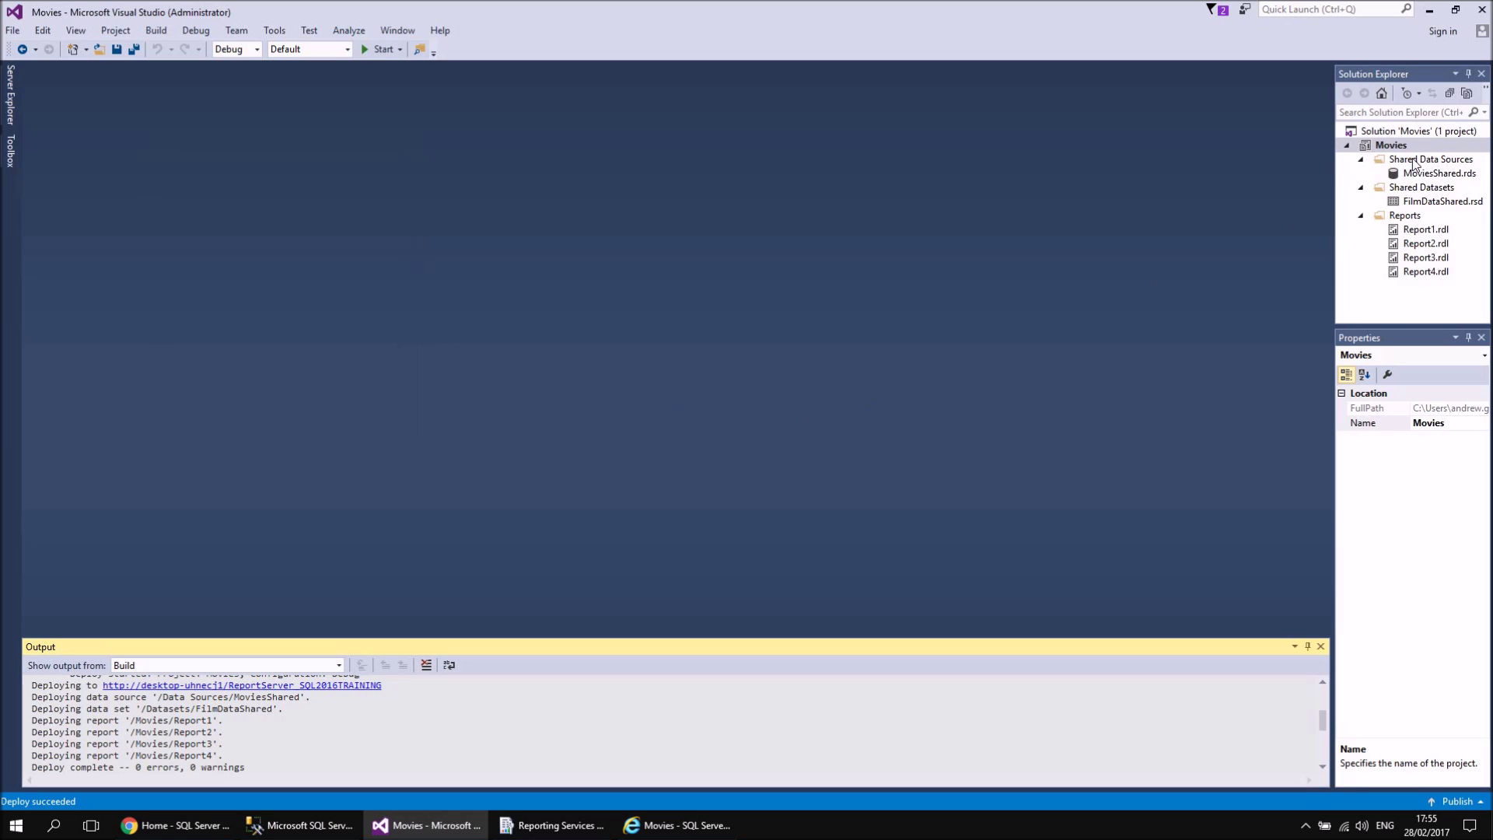
Deploy the Movies project a second time and review the deployment messages for the shared data source and dataset.
right_click(1396, 146)
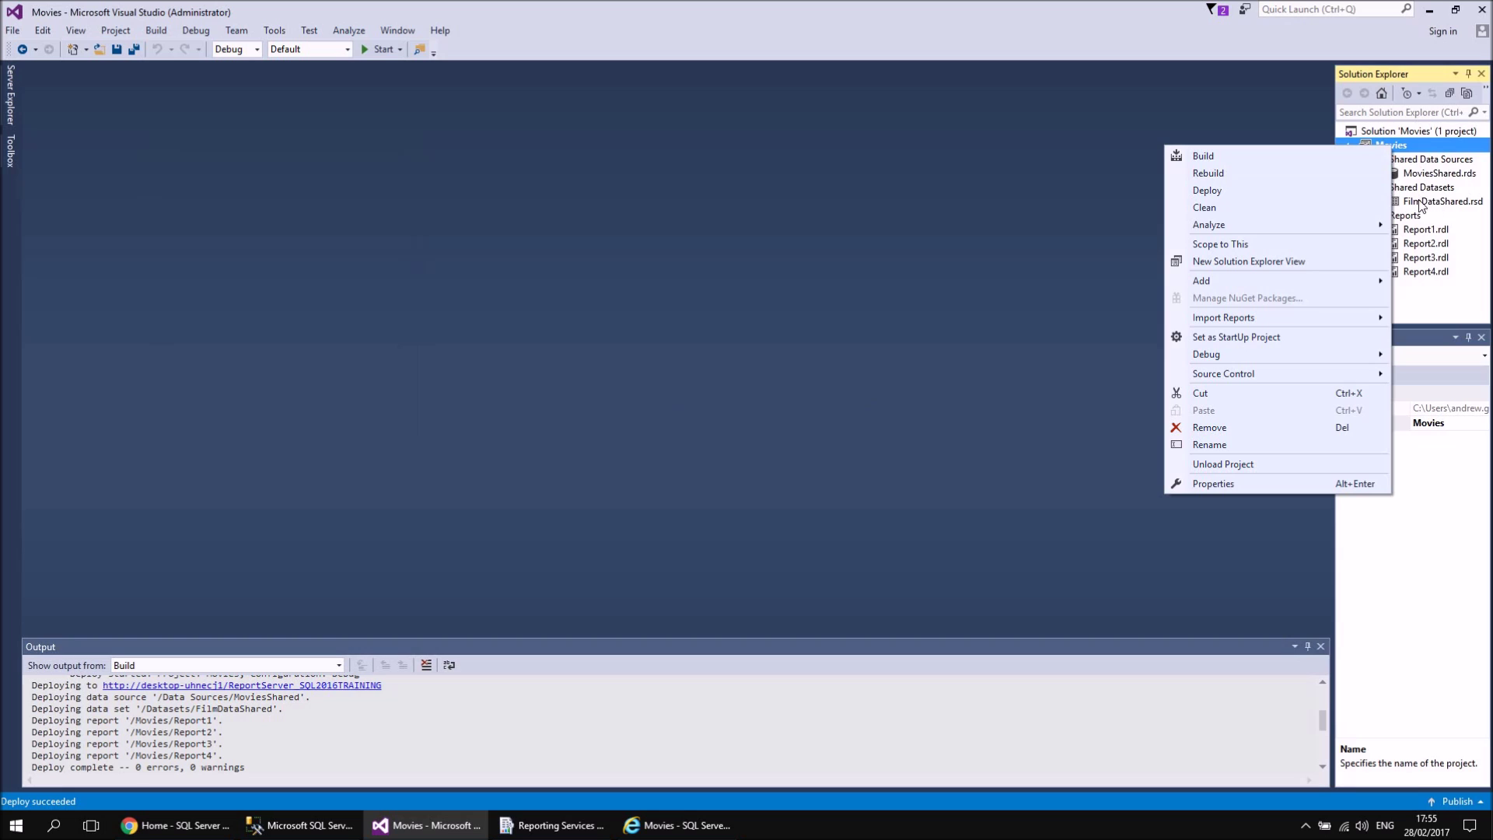
left_click(1268, 194)
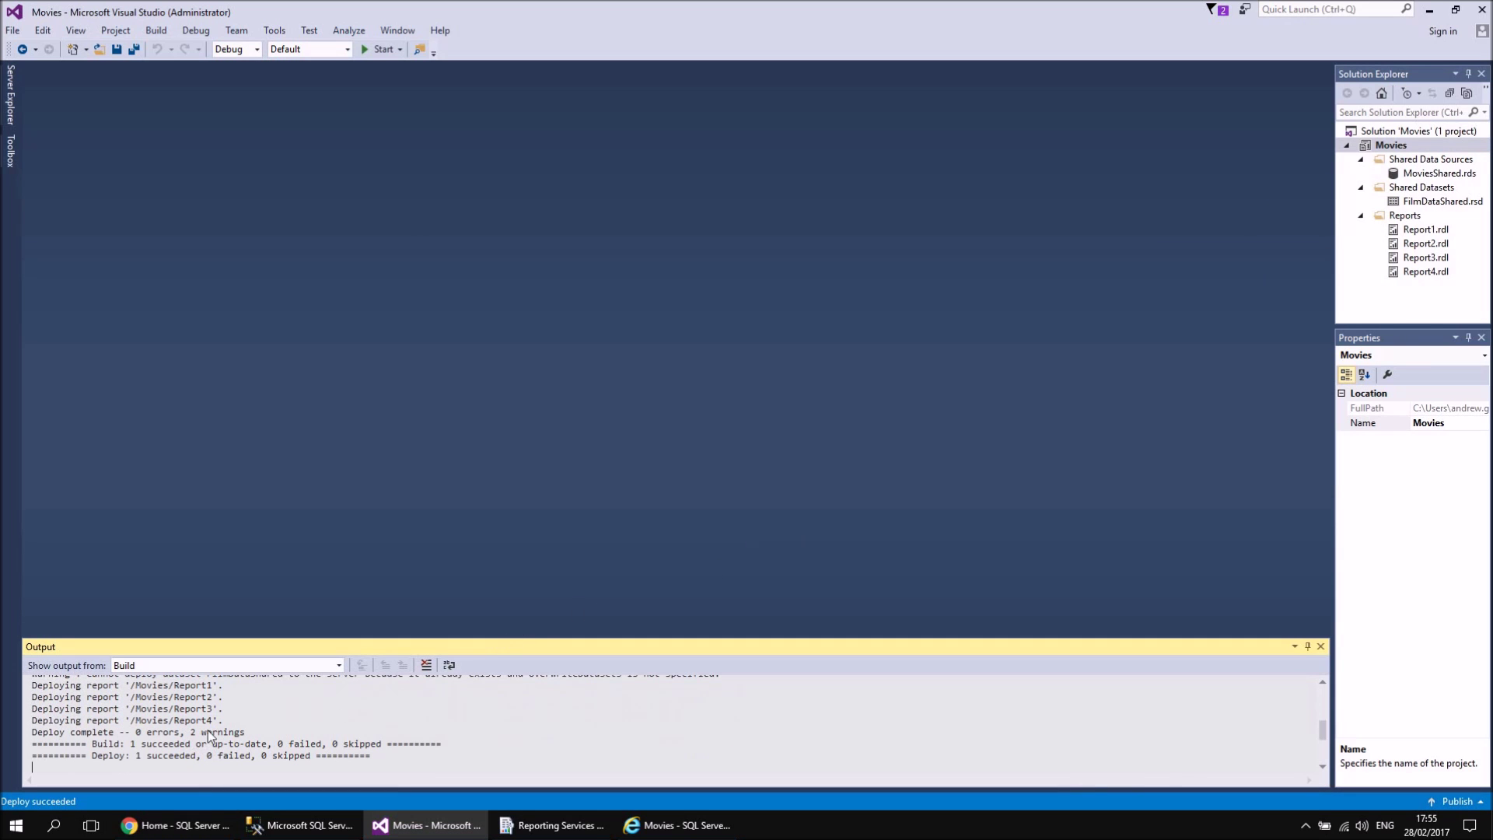
scroll(340, 739, "up", 1)
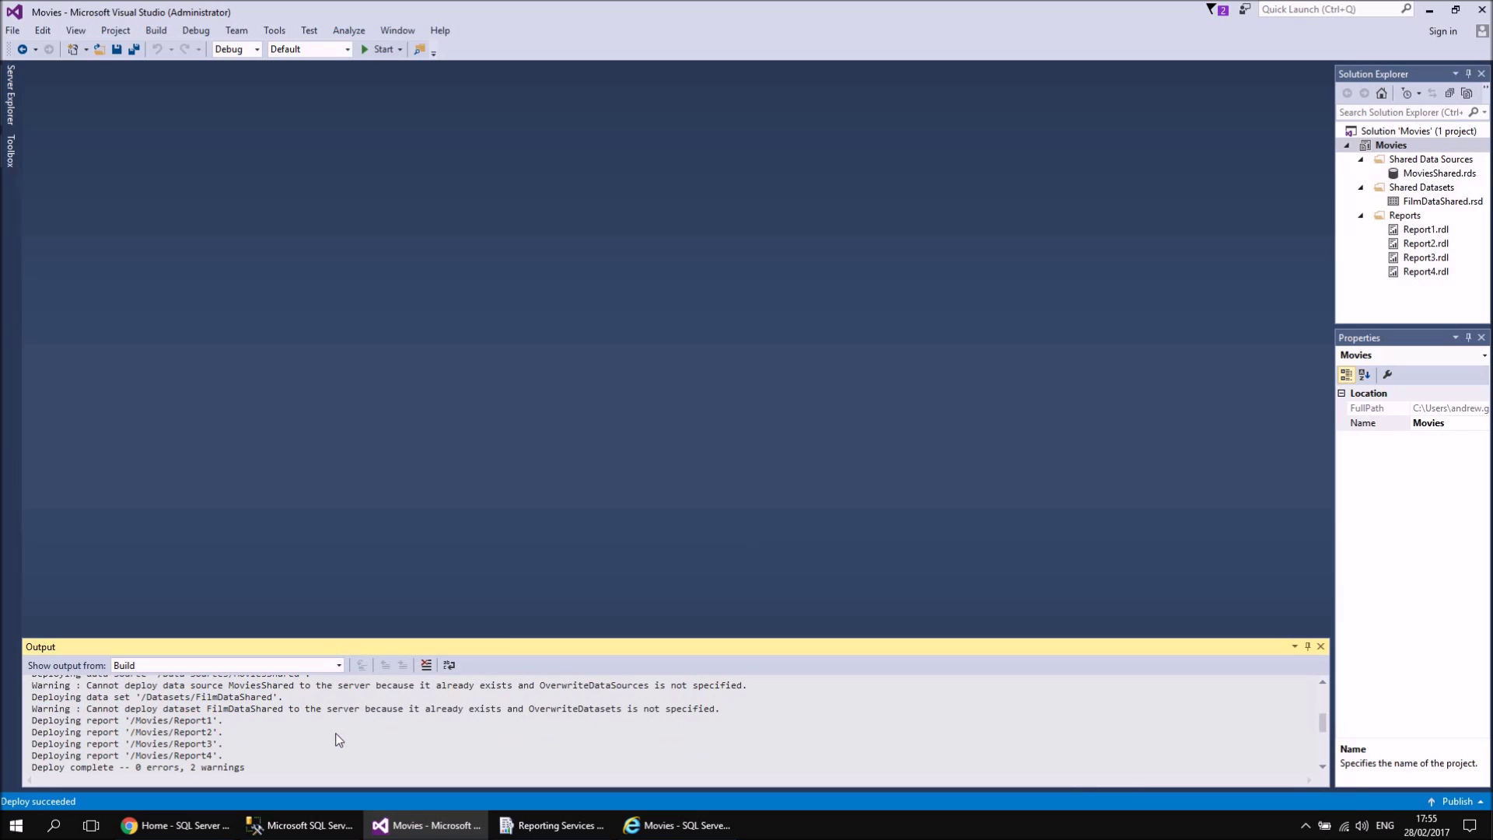
scroll(340, 738, "up", 1)
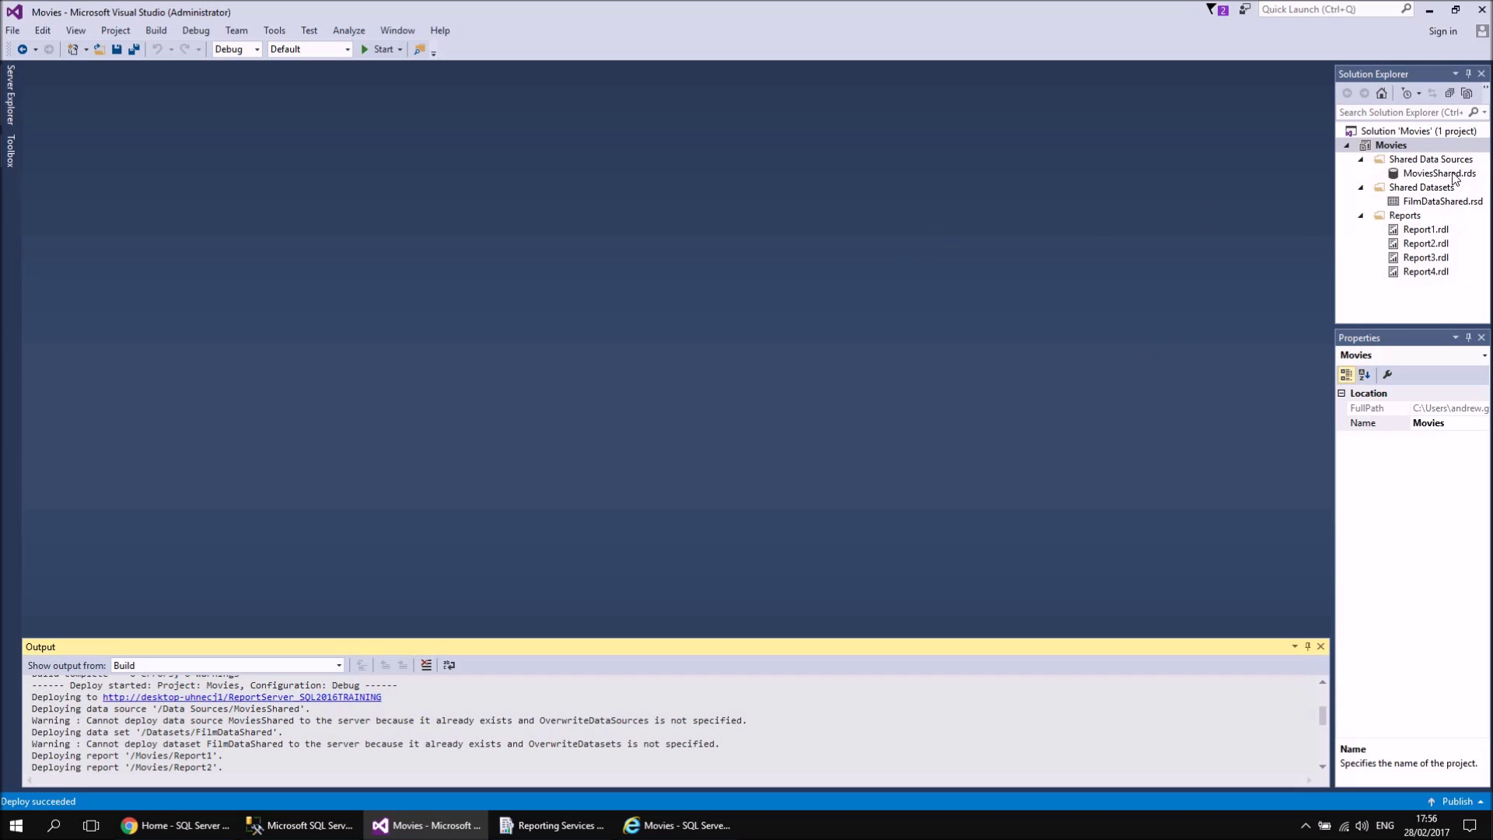
Add the Film table's BudgetDollars column to the query of the shared dataset FilmDataShared.rsd.
right_click(1427, 204)
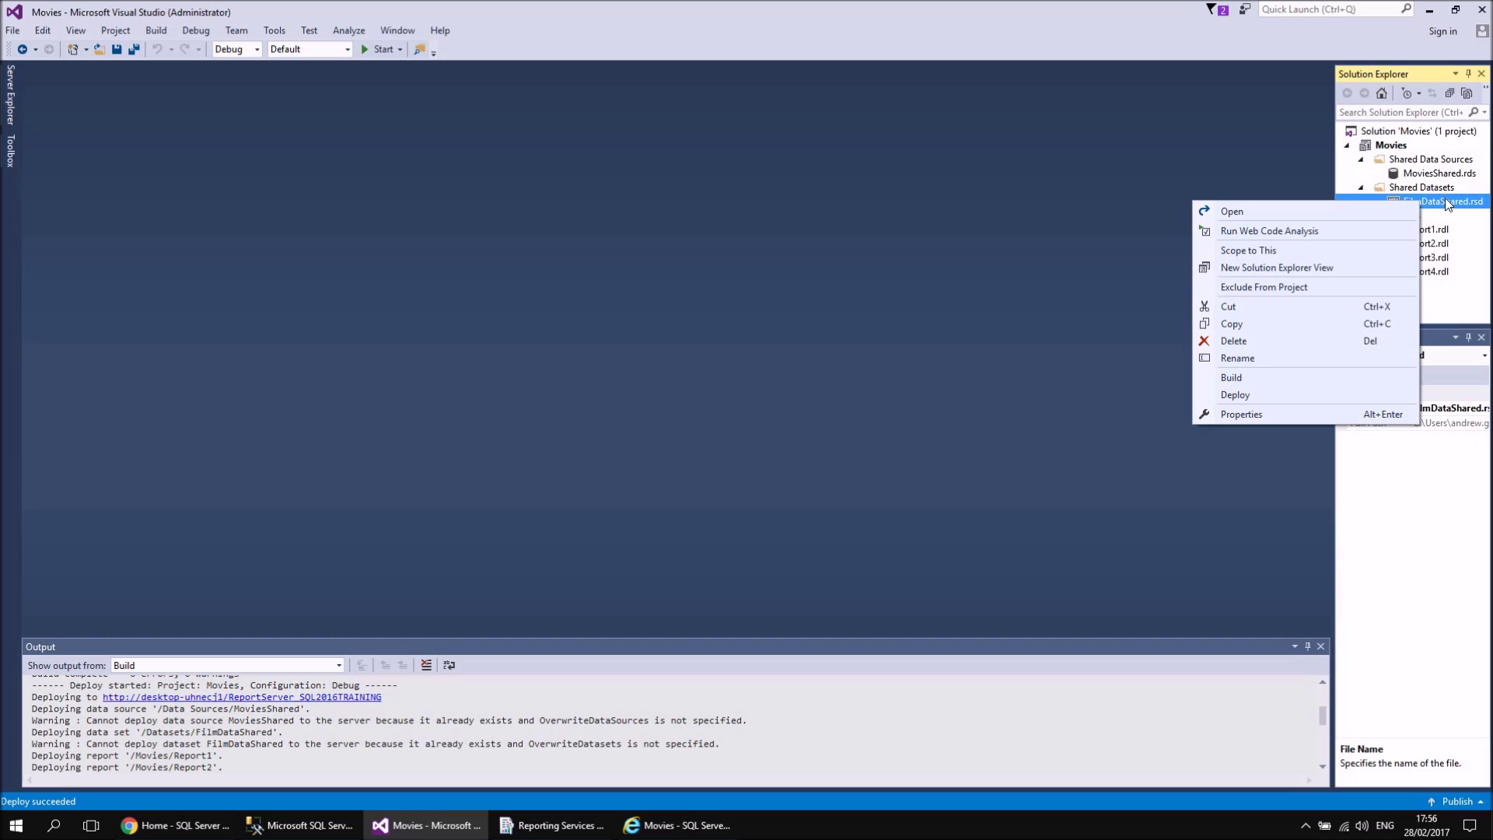
left_click(1224, 210)
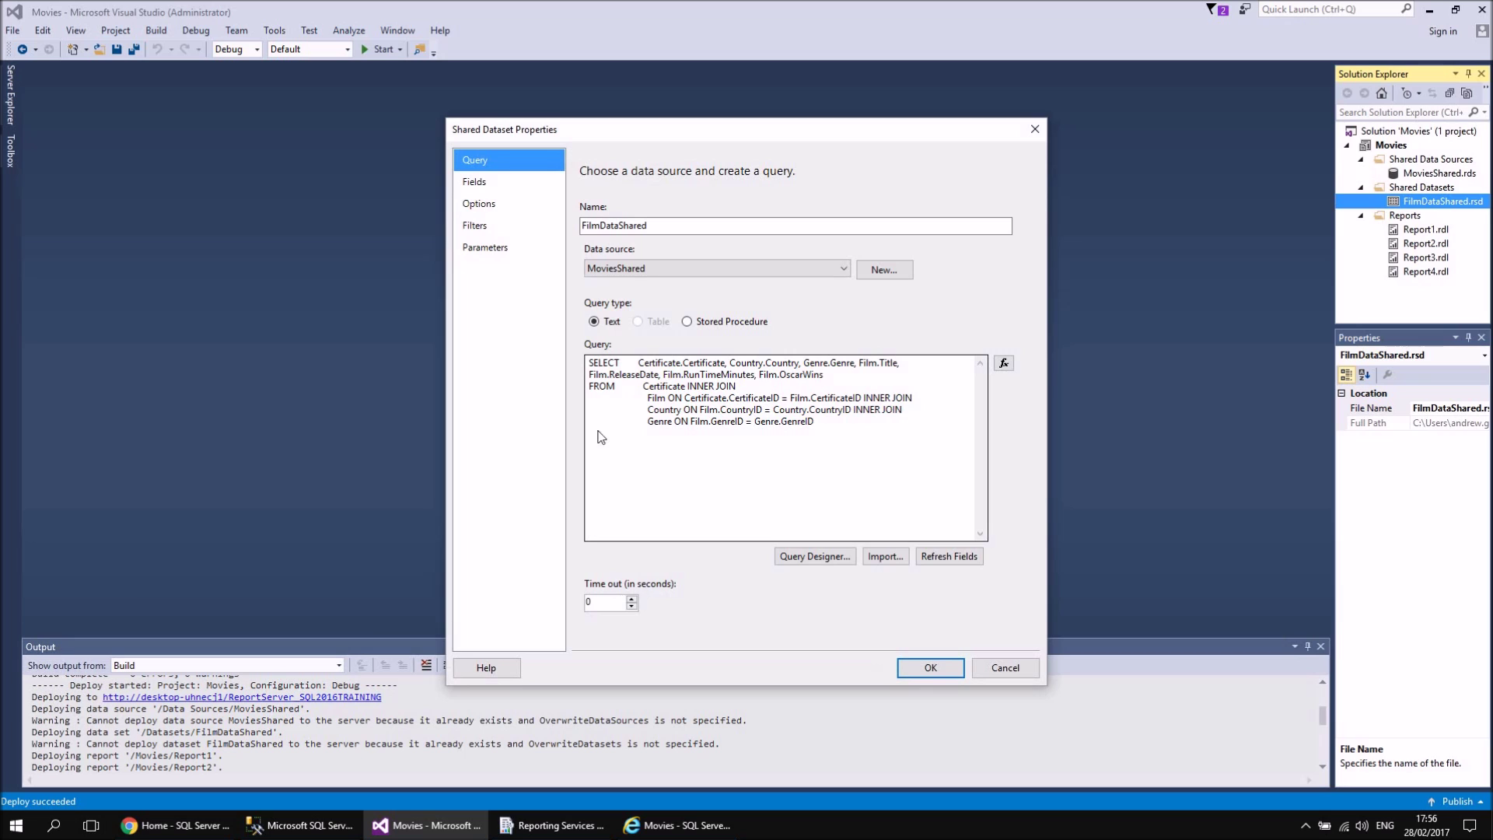
left_click(815, 557)
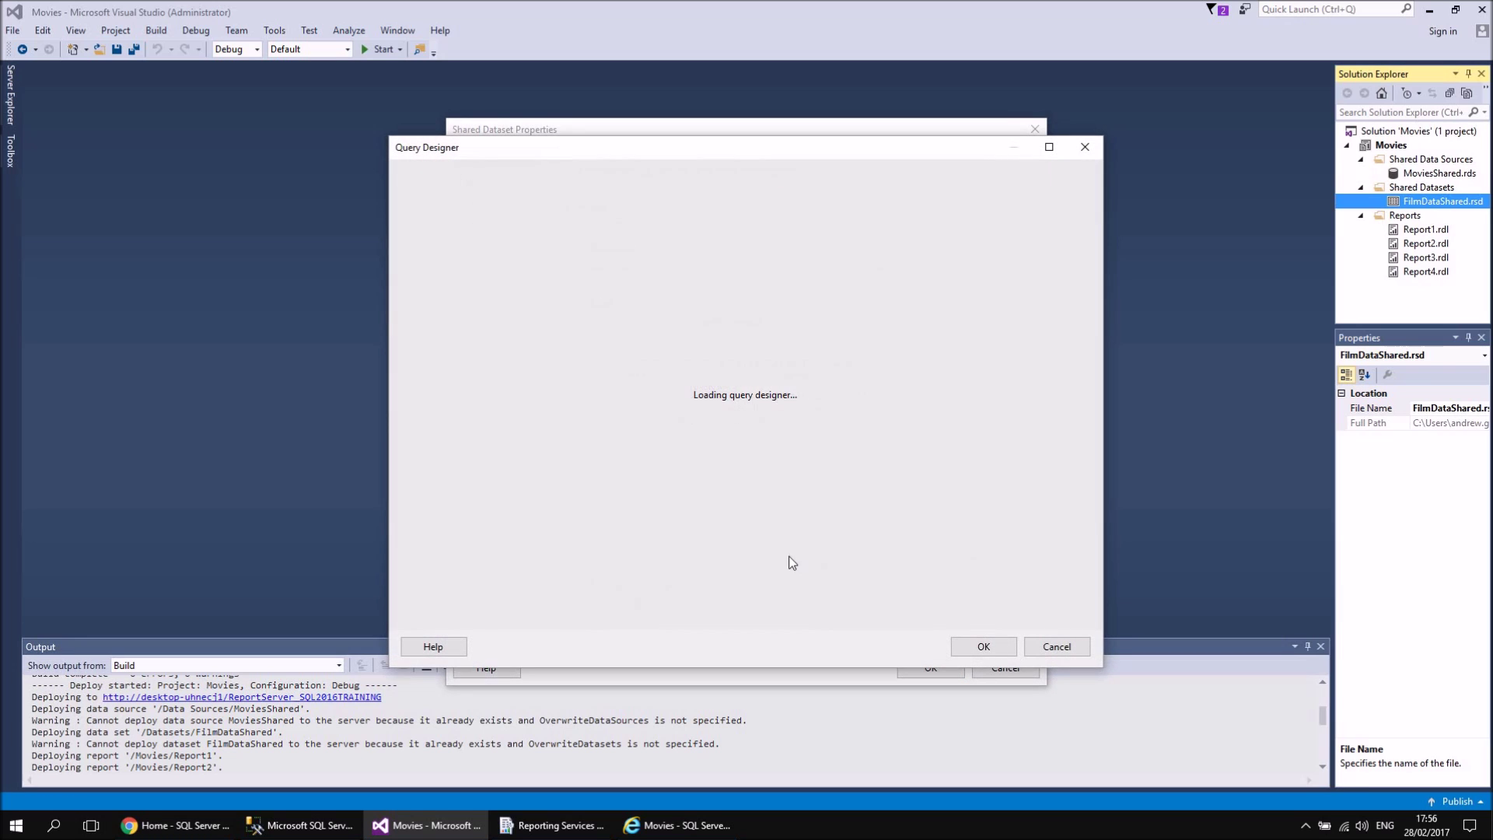
scroll(685, 259, "down", 2)
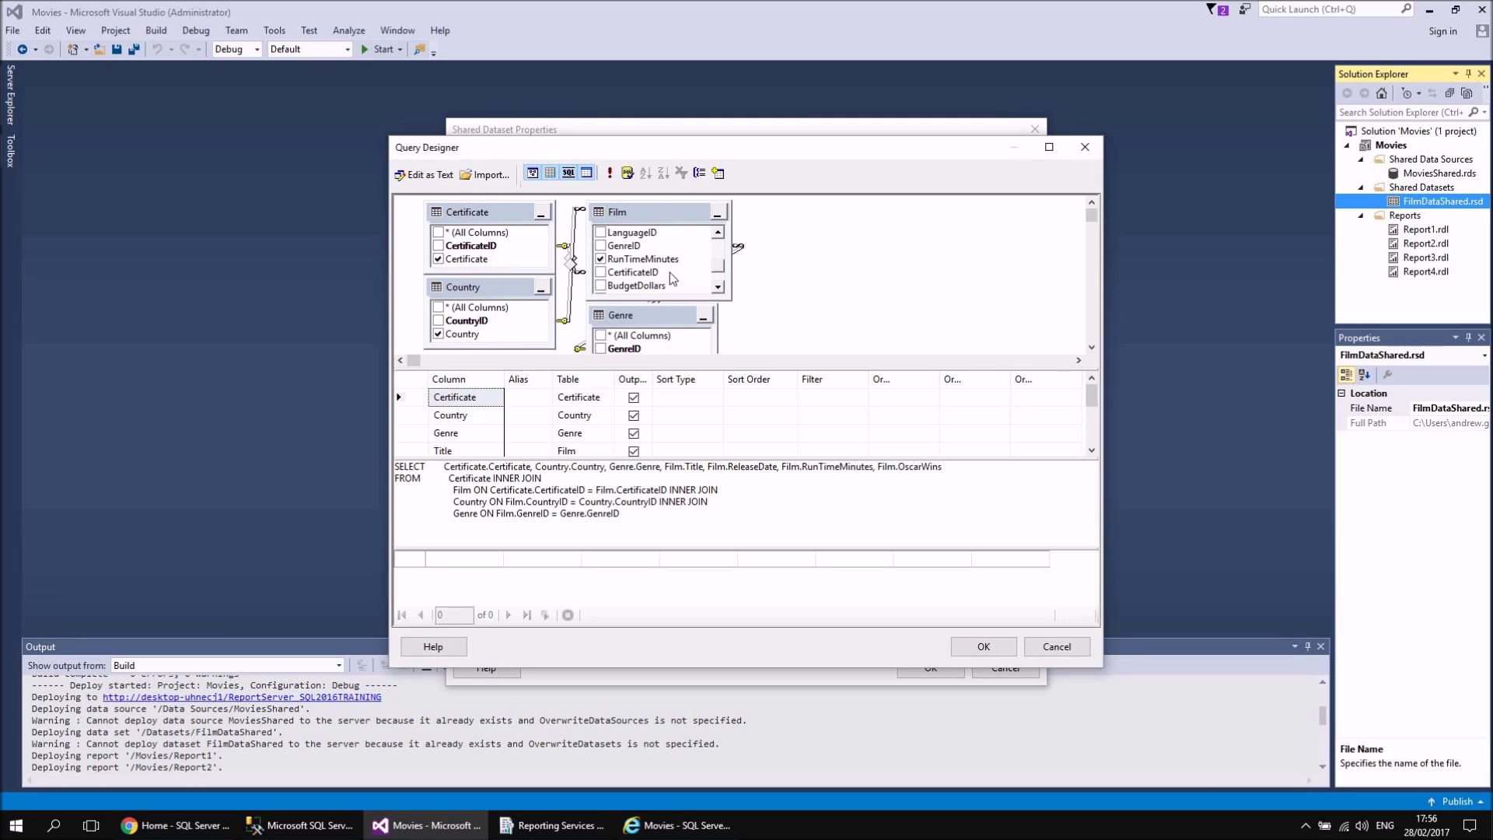
scroll(670, 272, "down", 1)
left_click(600, 260)
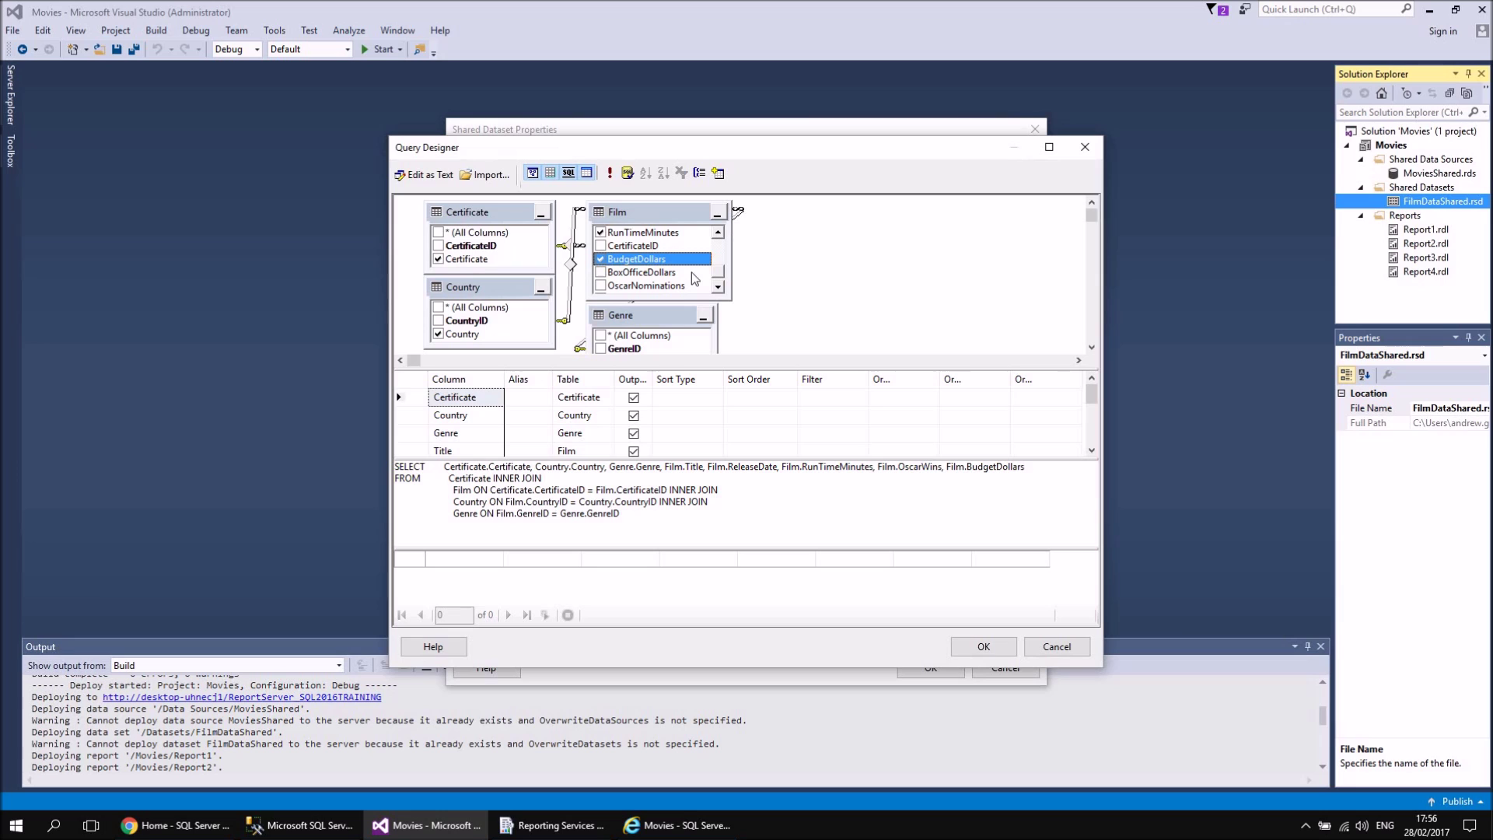
left_click(965, 648)
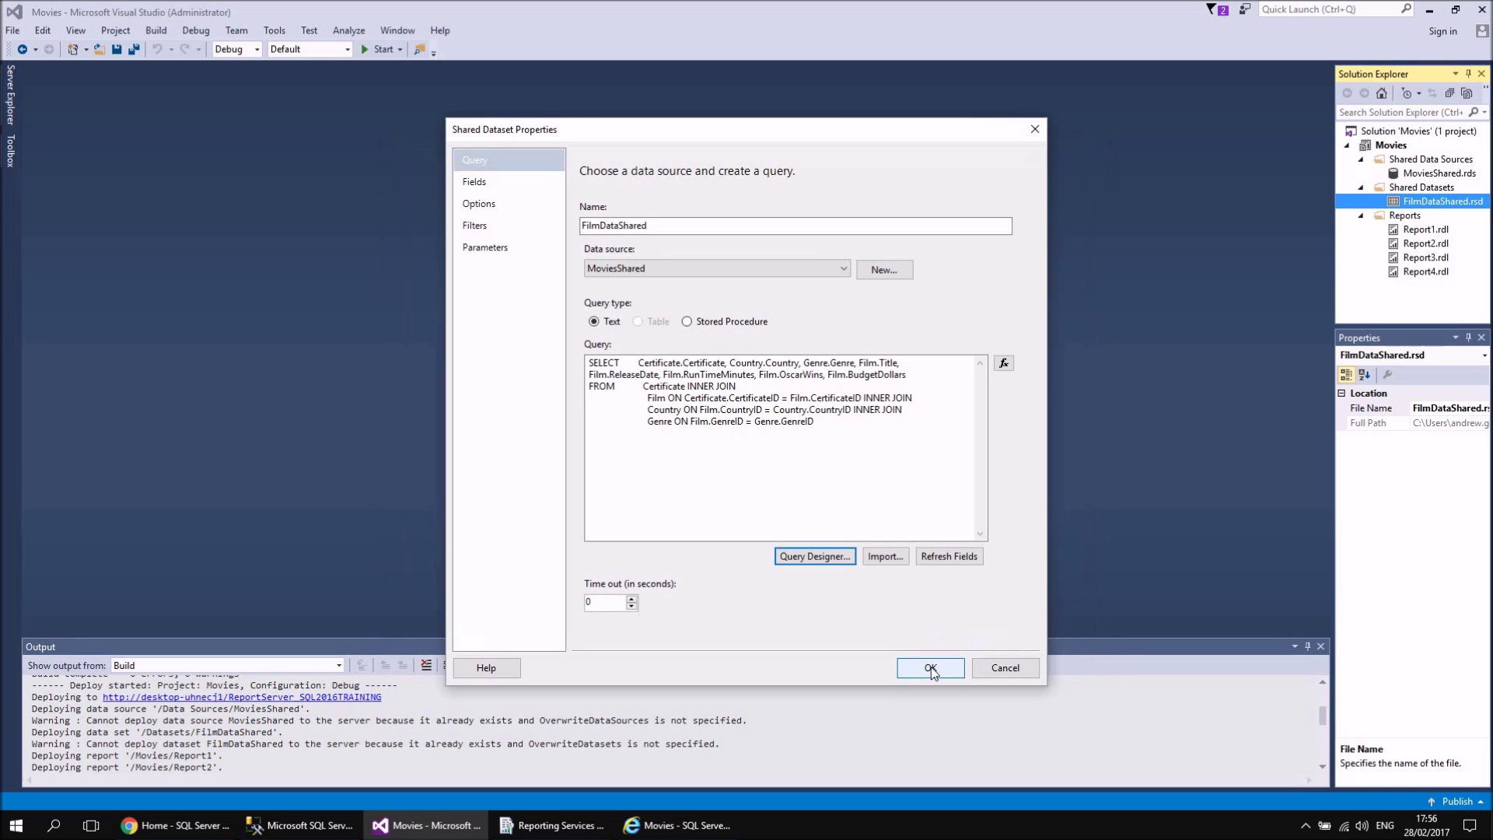
left_click(931, 668)
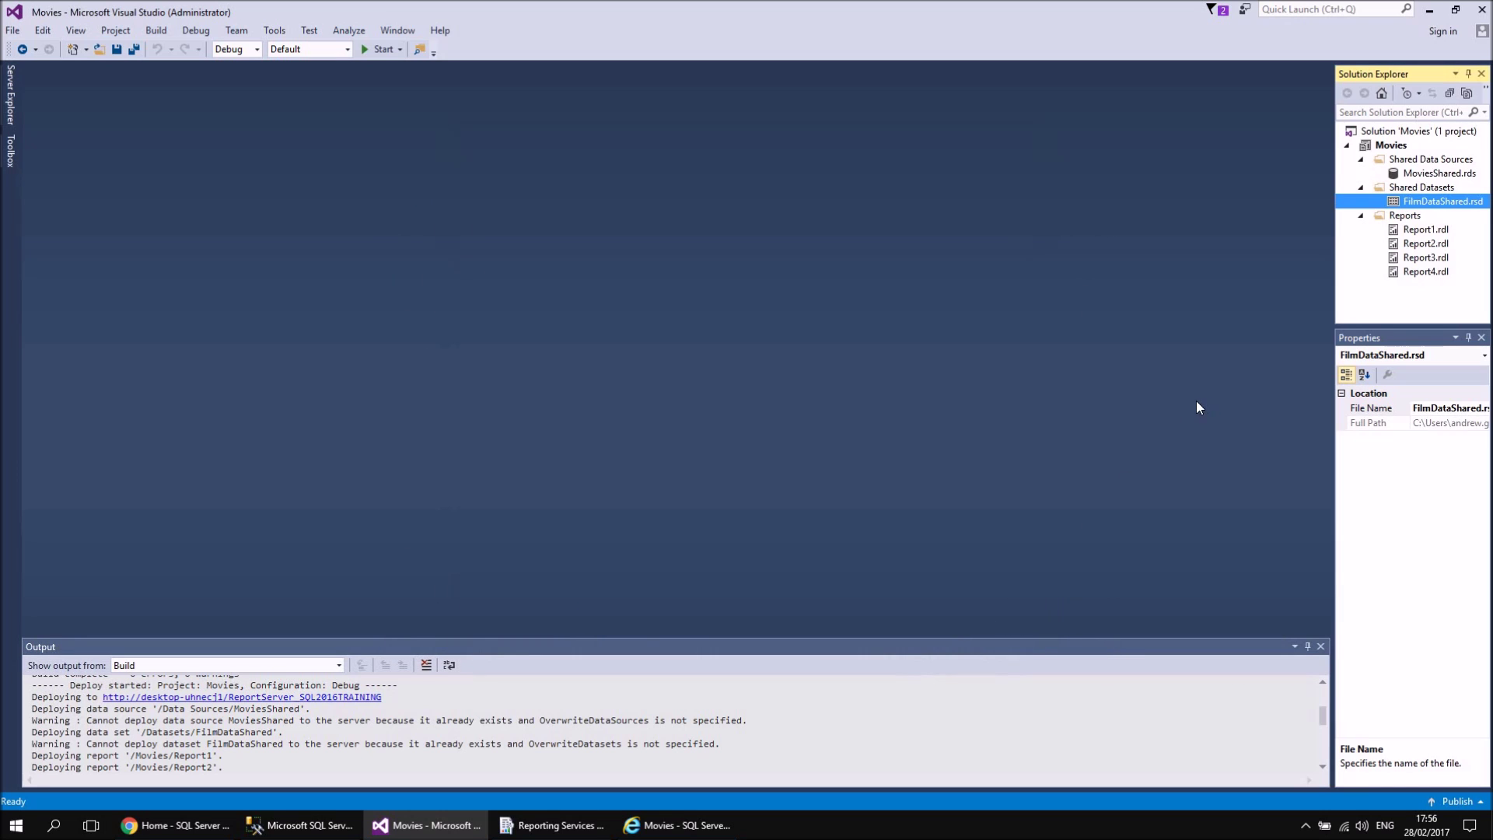
Open Report2.rdl and refresh the fields of its RefToFilmData dataset from the shared dataset FilmDataShared.
double_click(1419, 244)
left_click(32, 173)
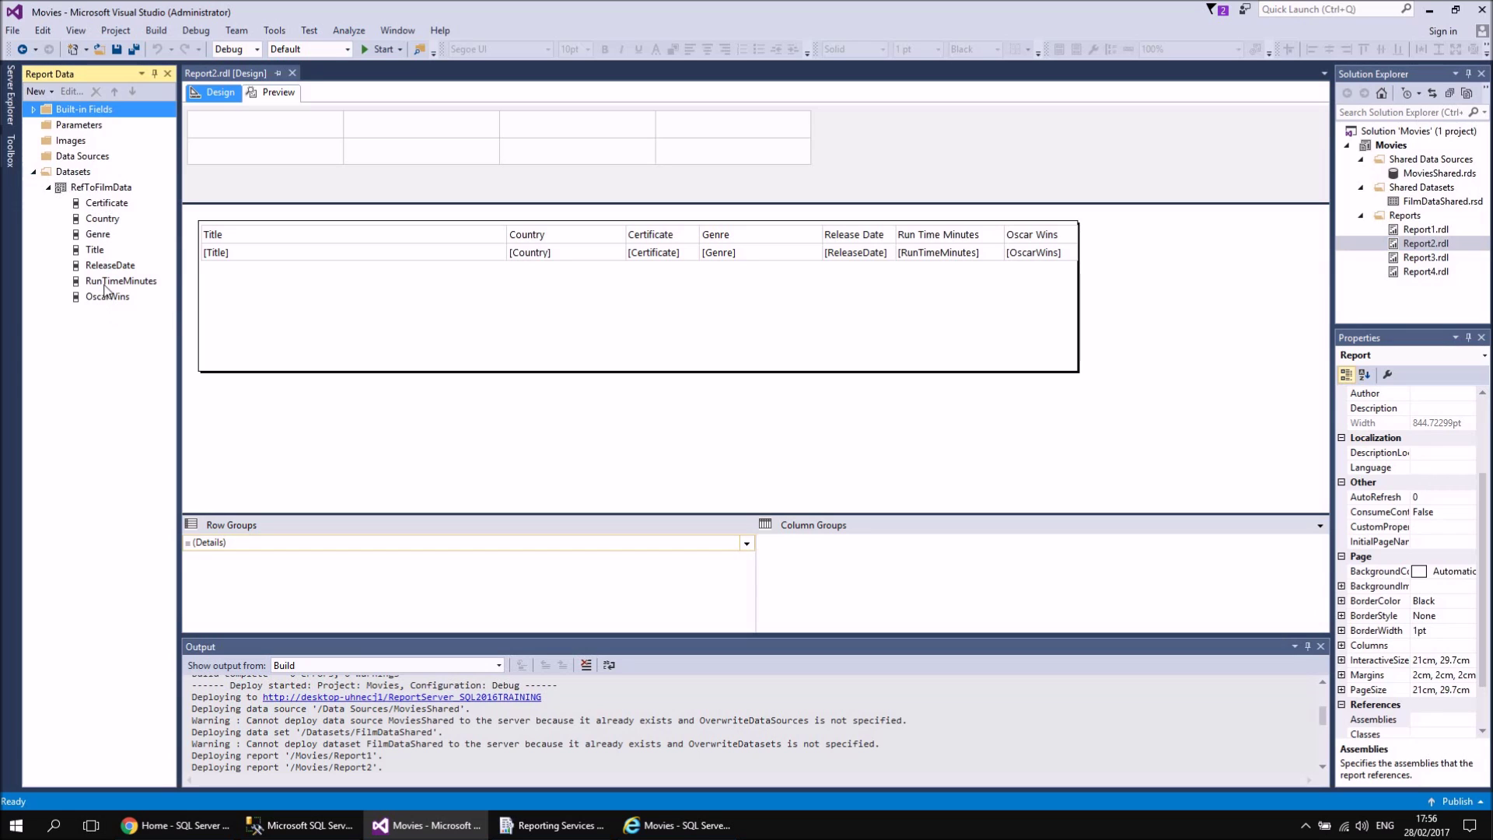
double_click(97, 189)
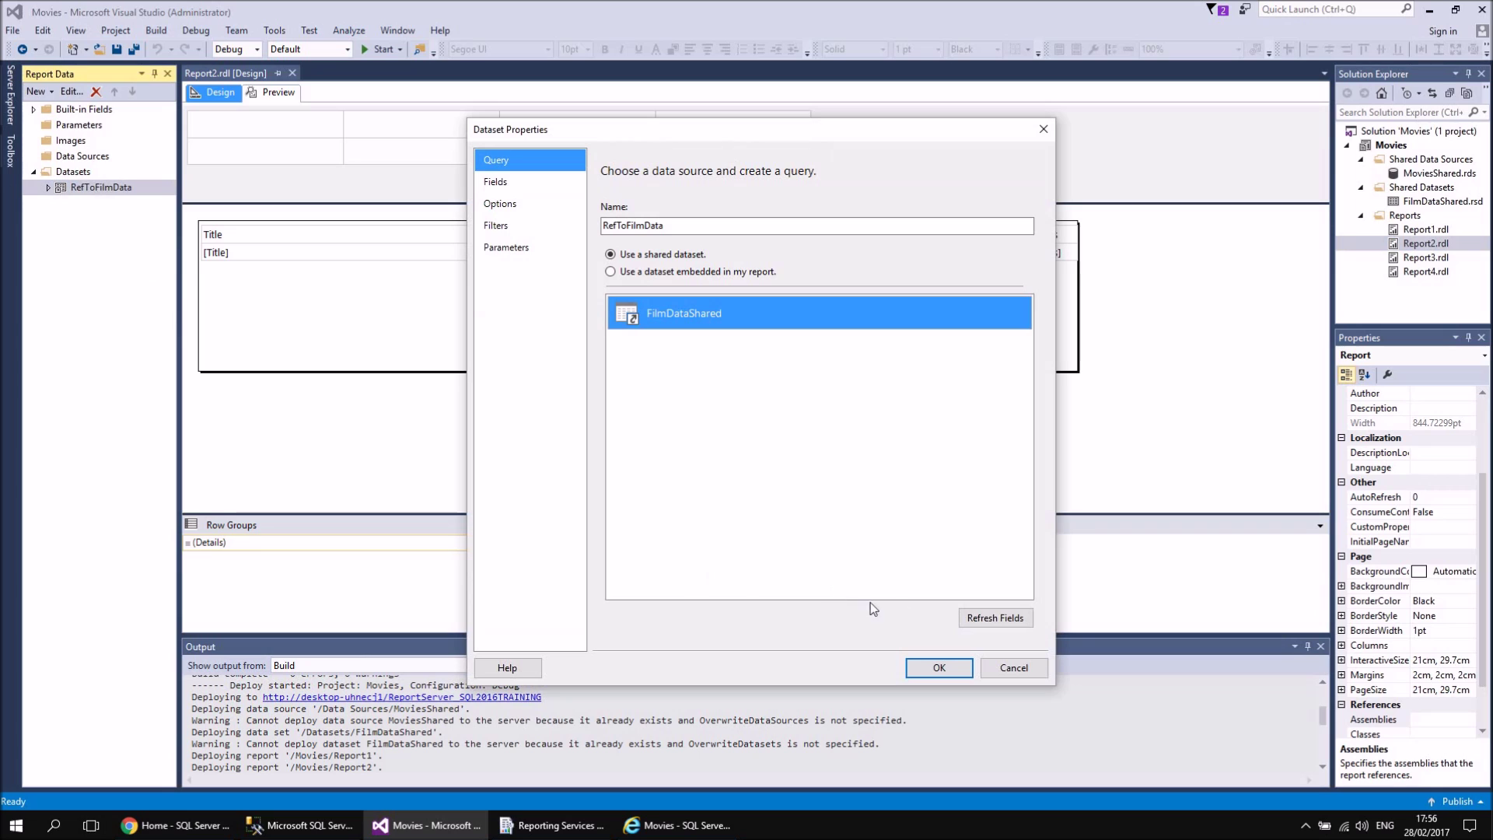
left_click(996, 618)
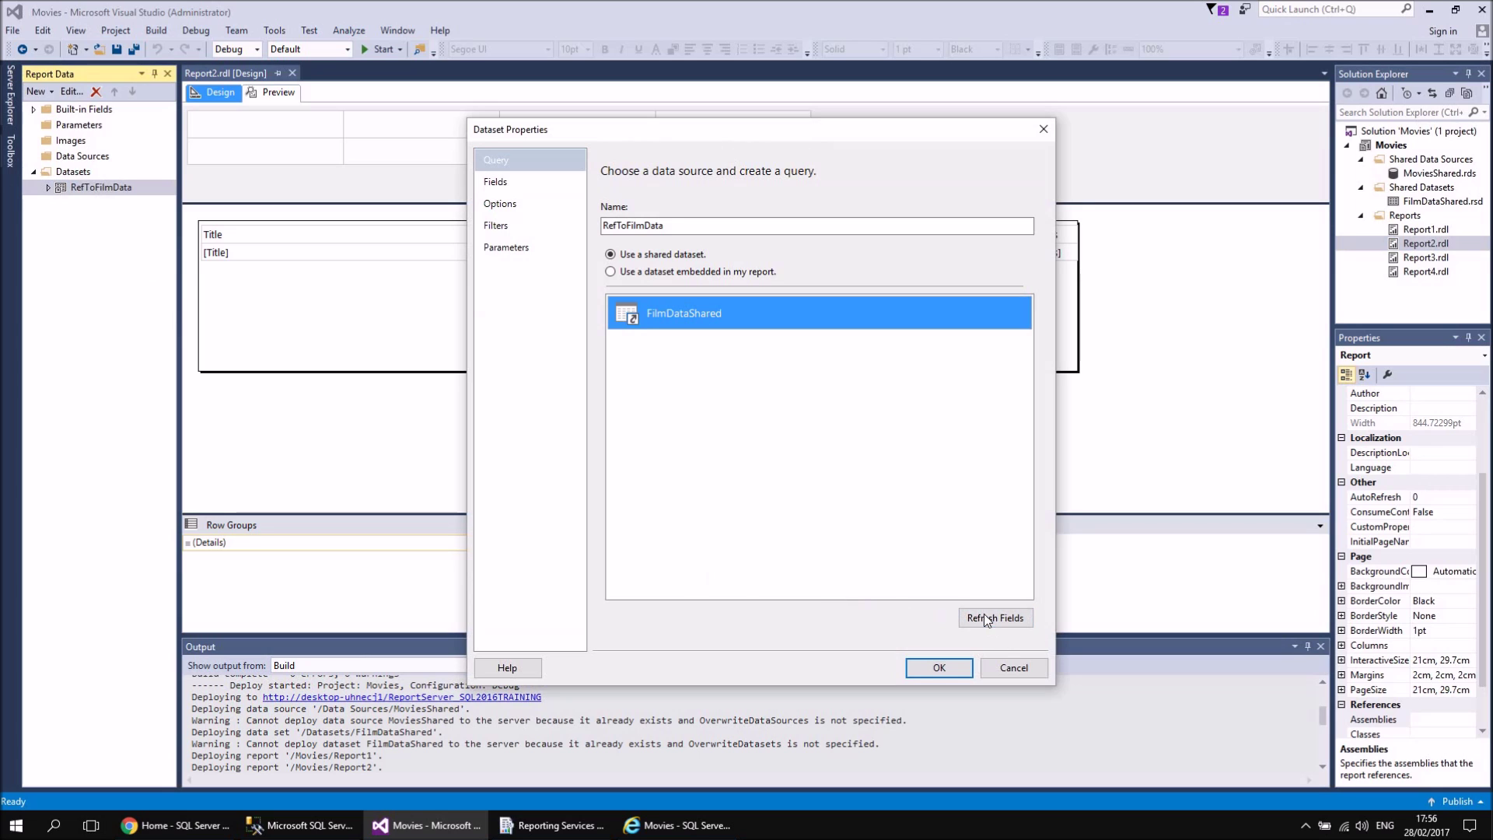
left_click(938, 669)
left_click(48, 187)
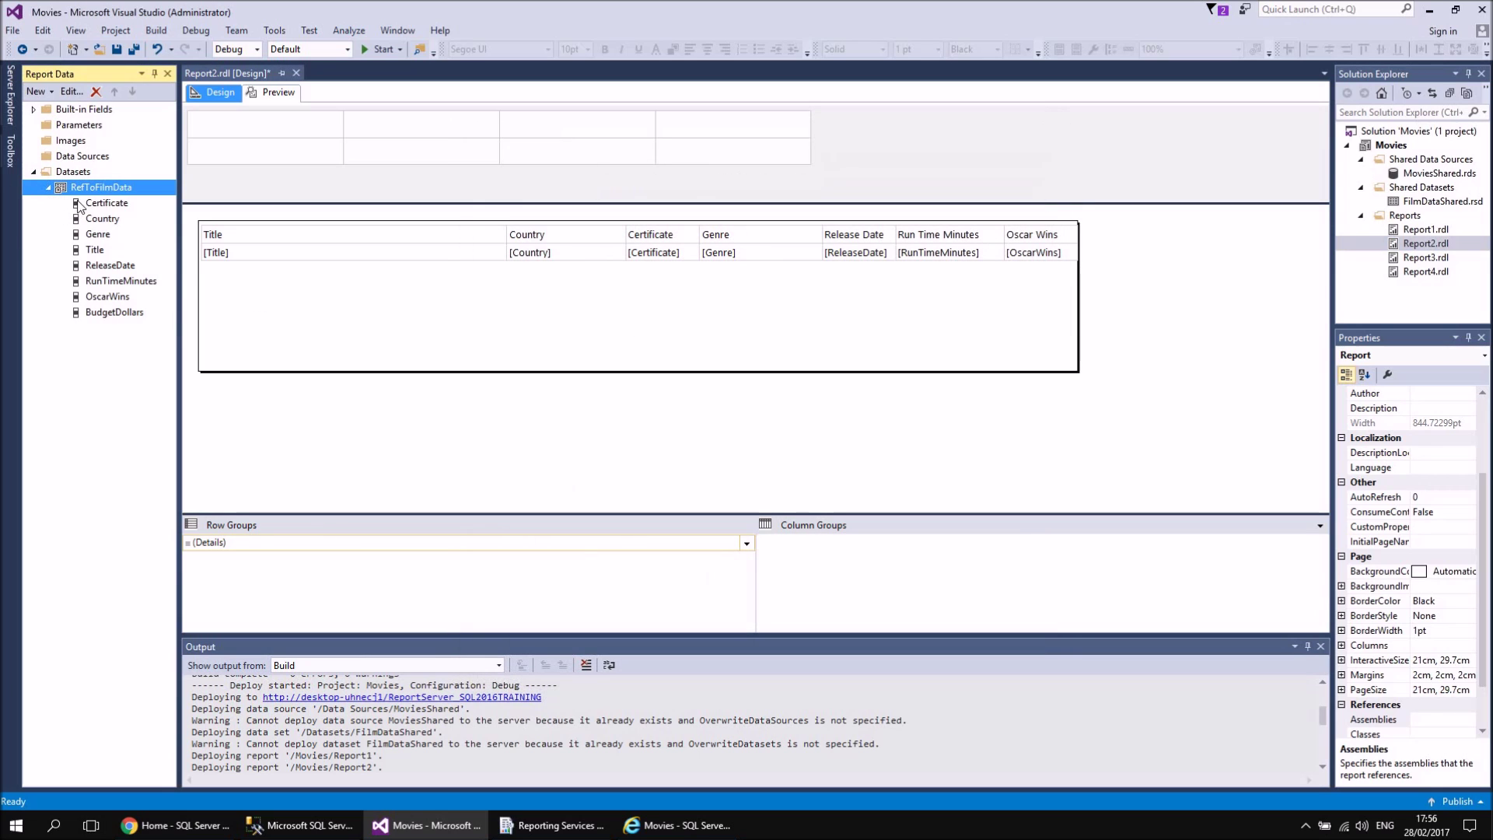
Add the BudgetDollars field as a new last column after Oscar Wins in Report2's table, and close the report with its changes saved.
left_click_drag(175, 325, 1067, 273)
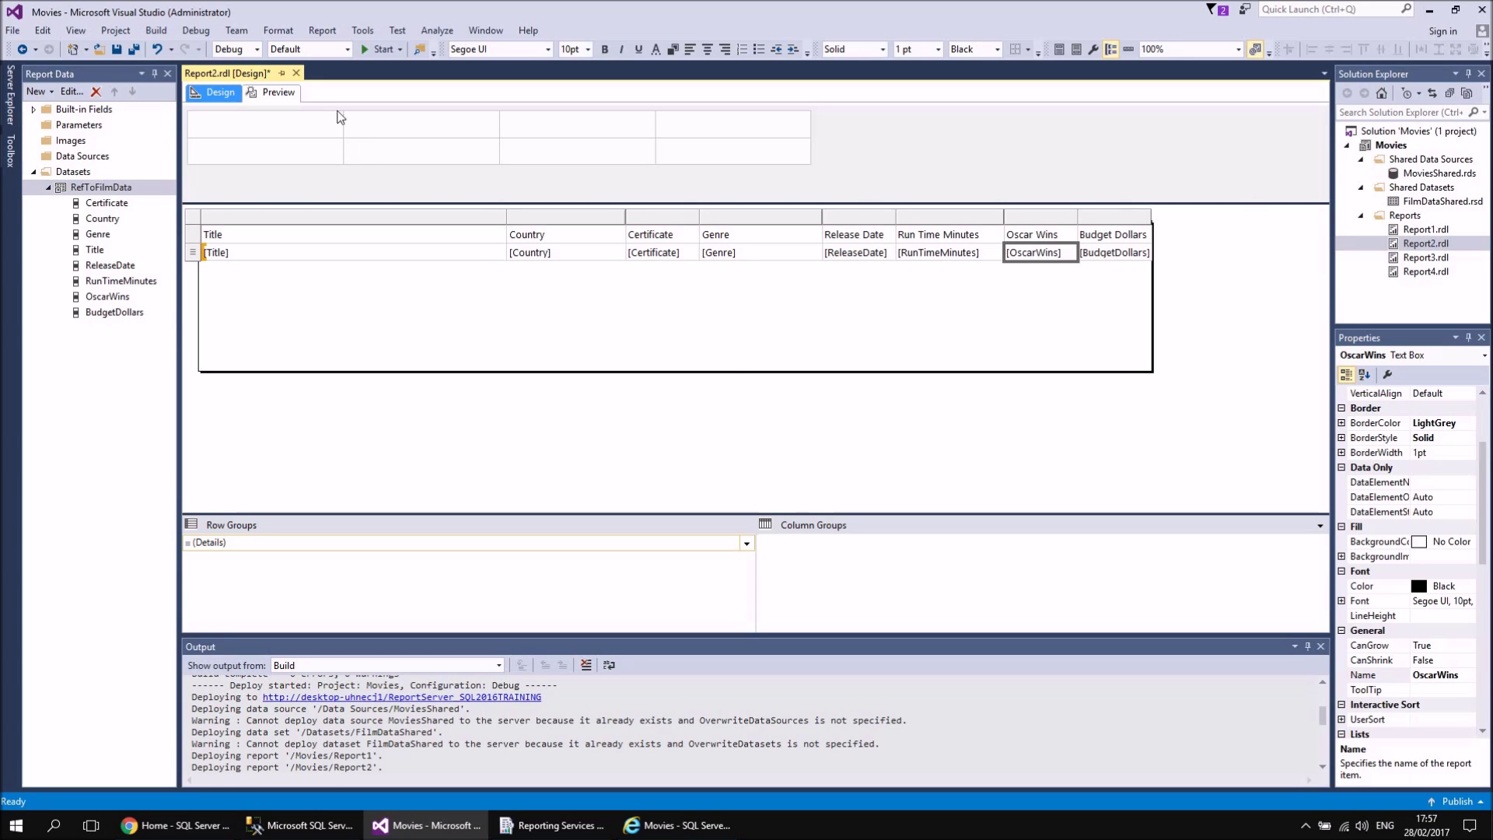
left_click(296, 74)
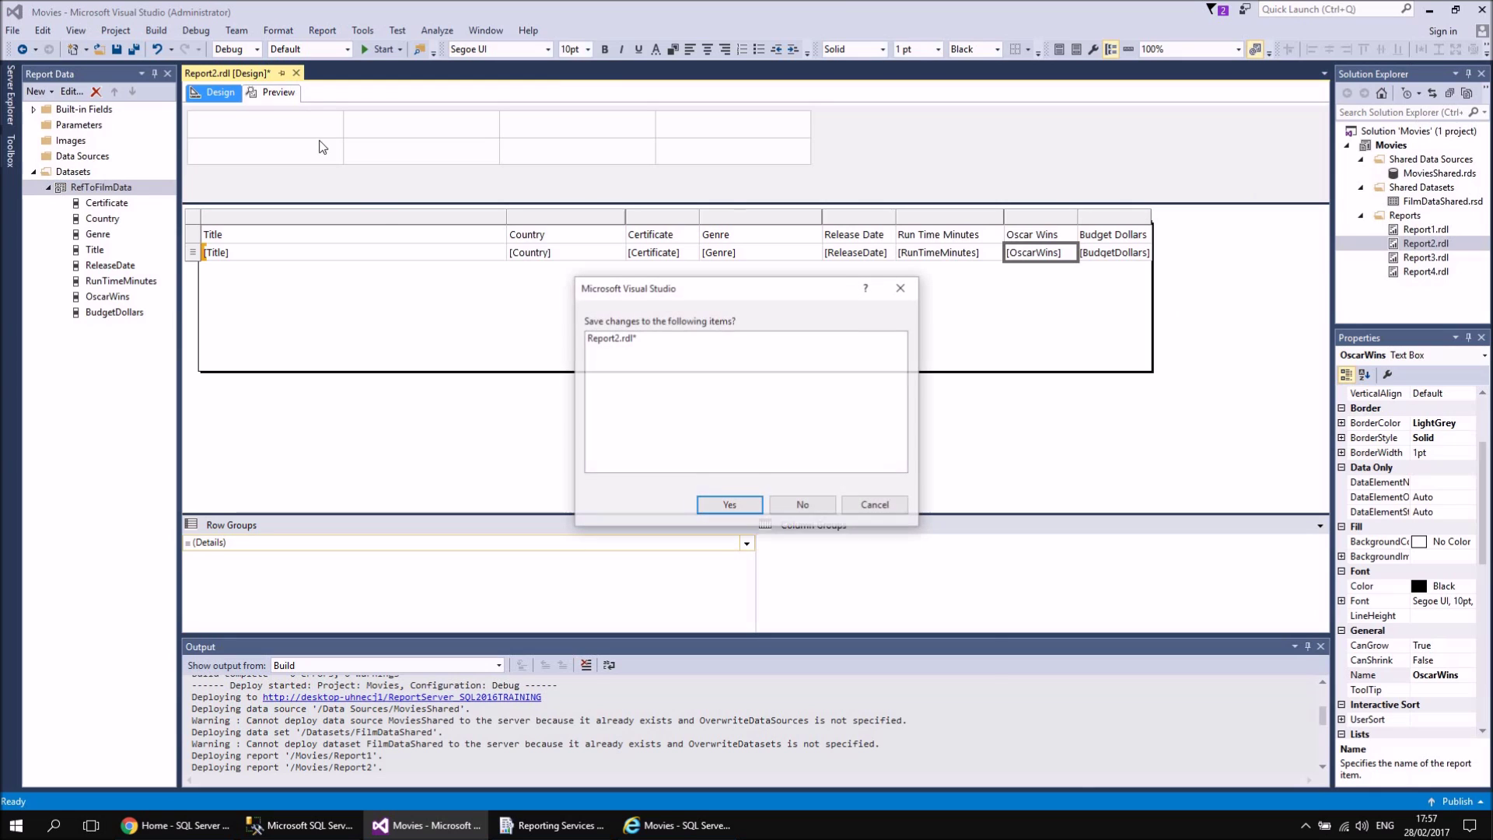
left_click(729, 504)
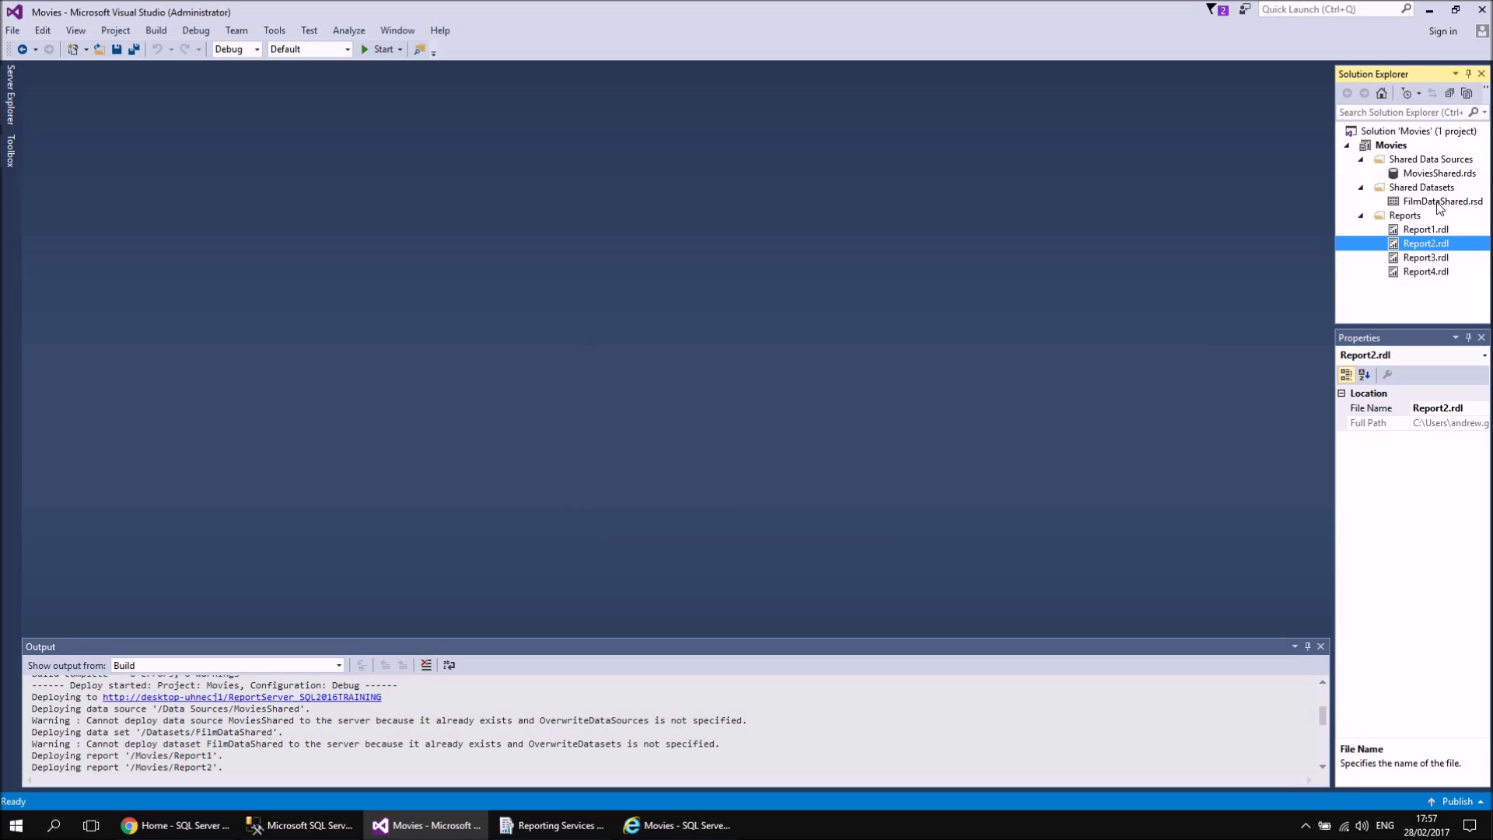
Set OverwriteDatasets to True in the Movies project's deployment properties.
right_click(1389, 147)
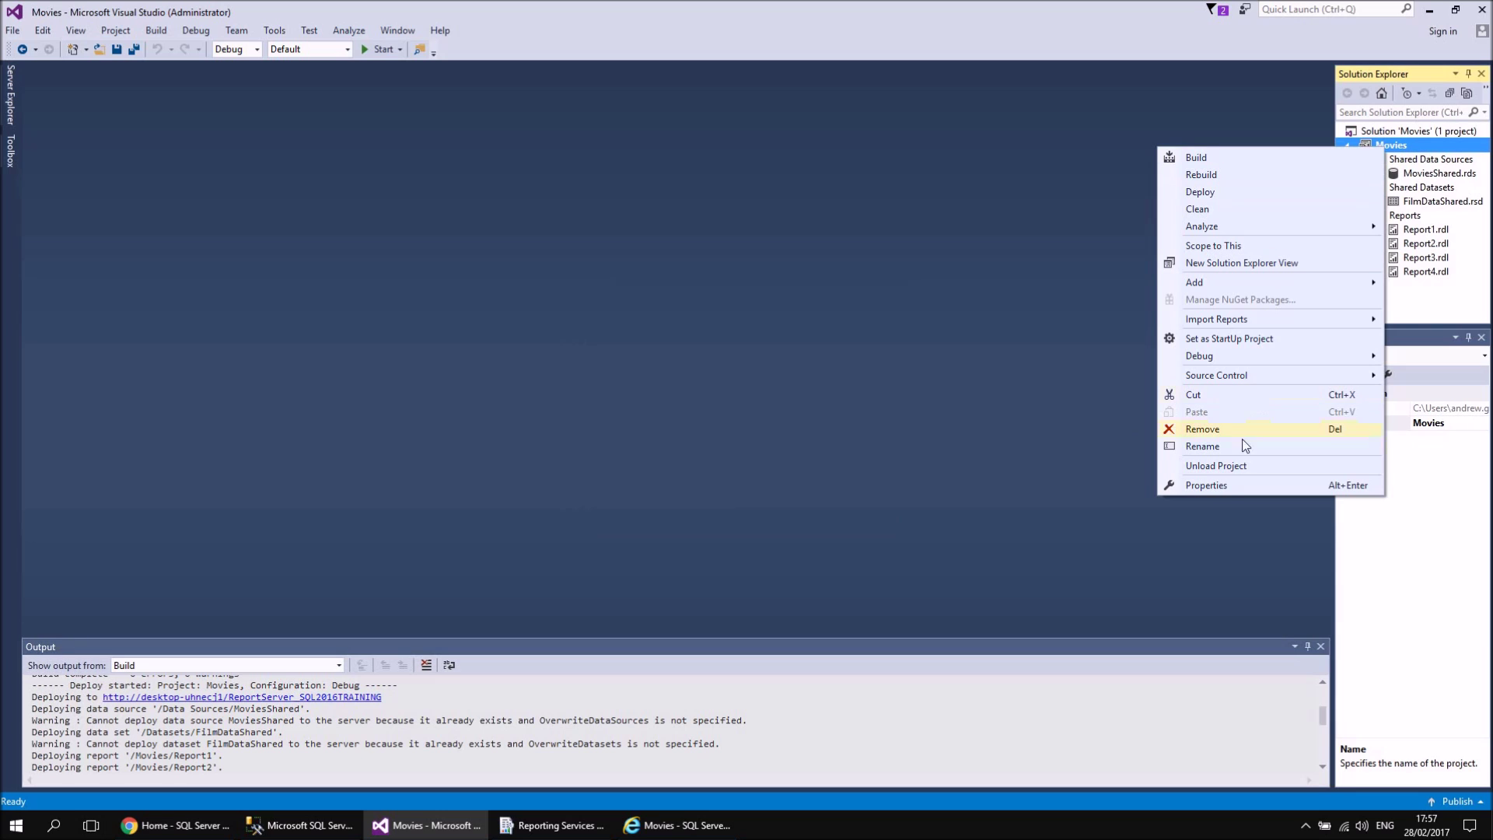
left_click(1205, 485)
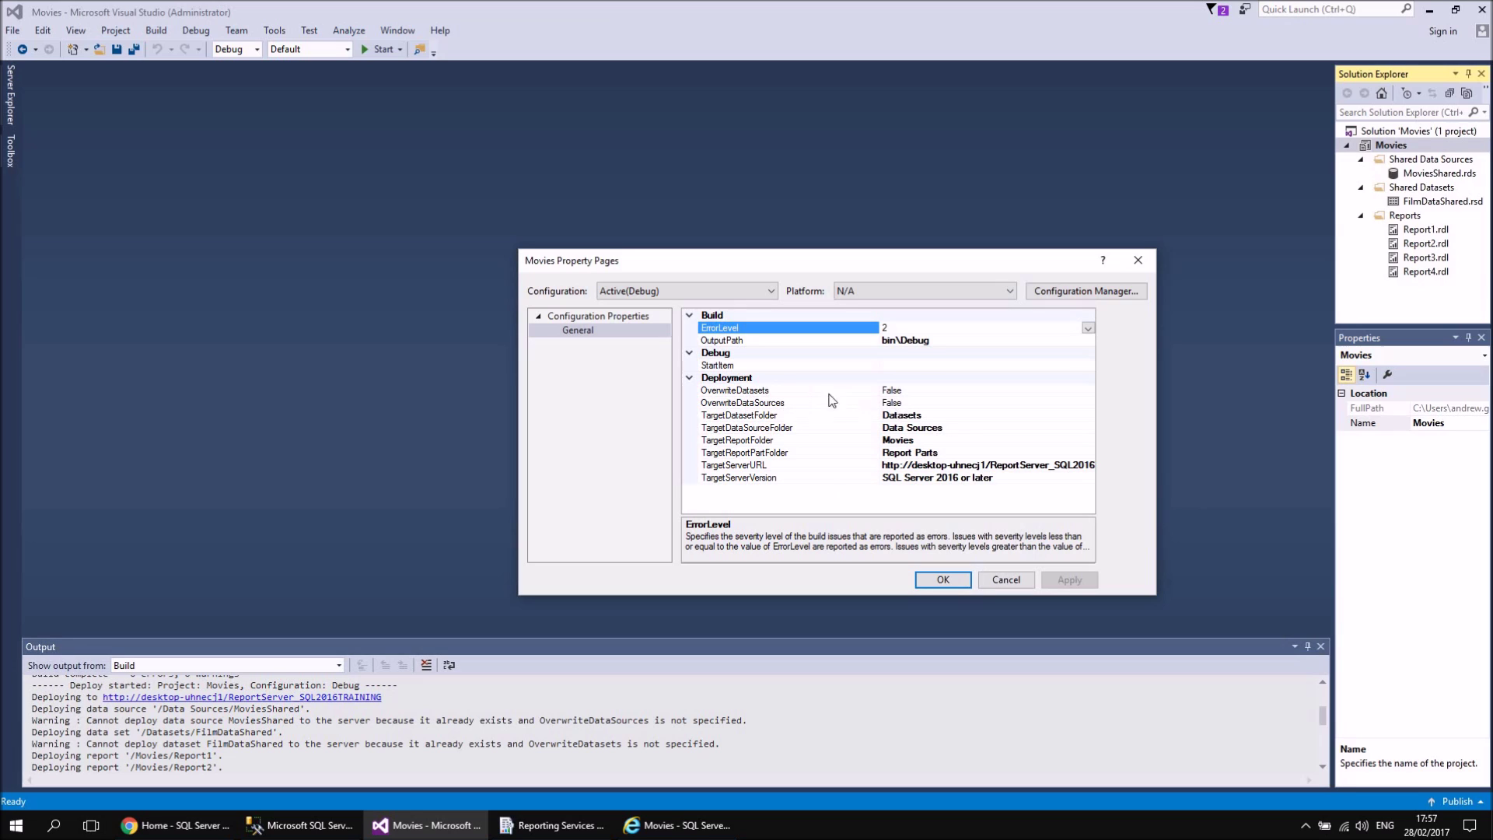
double_click(912, 390)
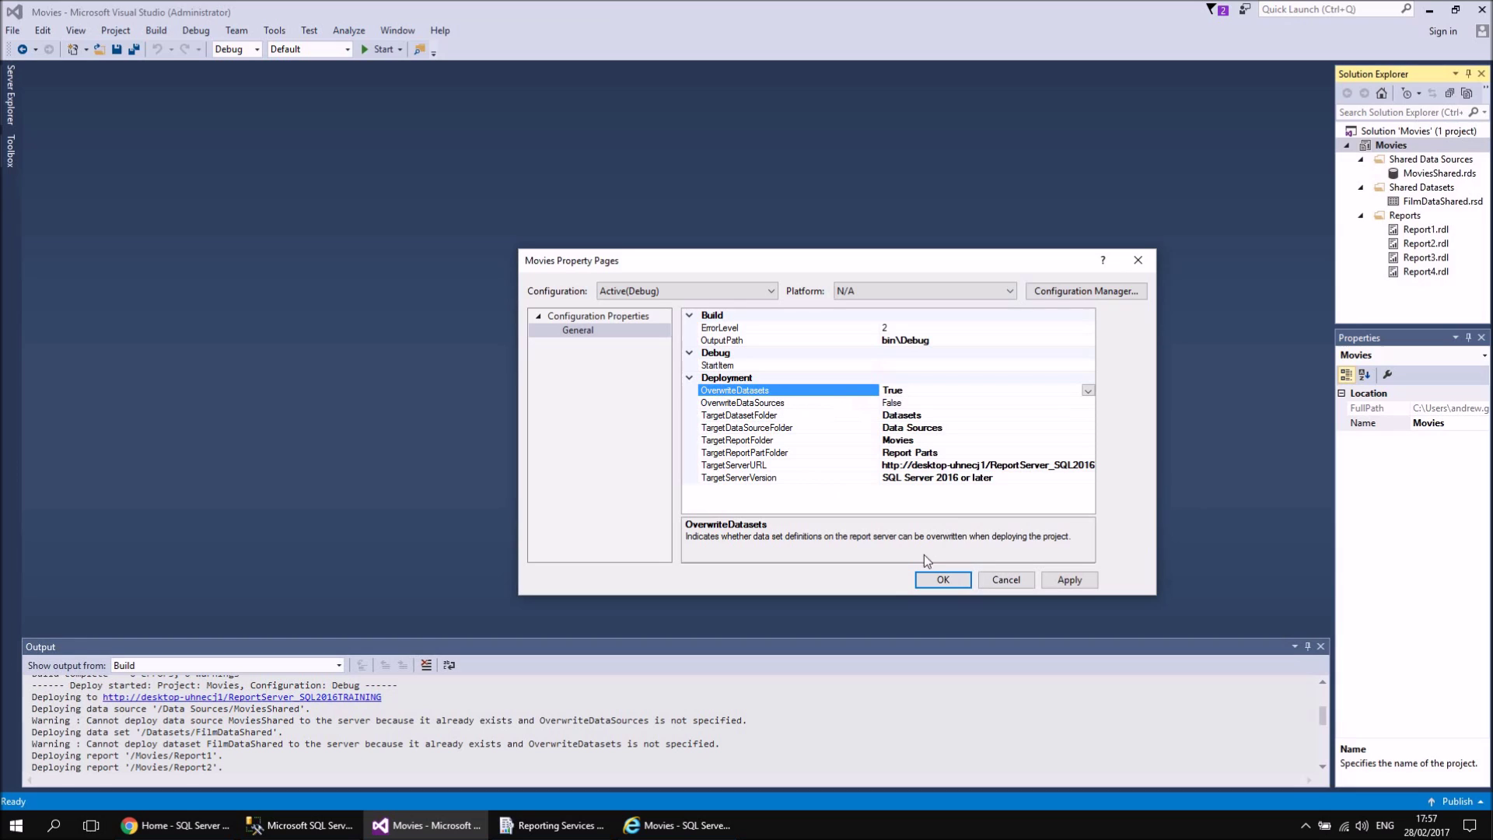
left_click(943, 581)
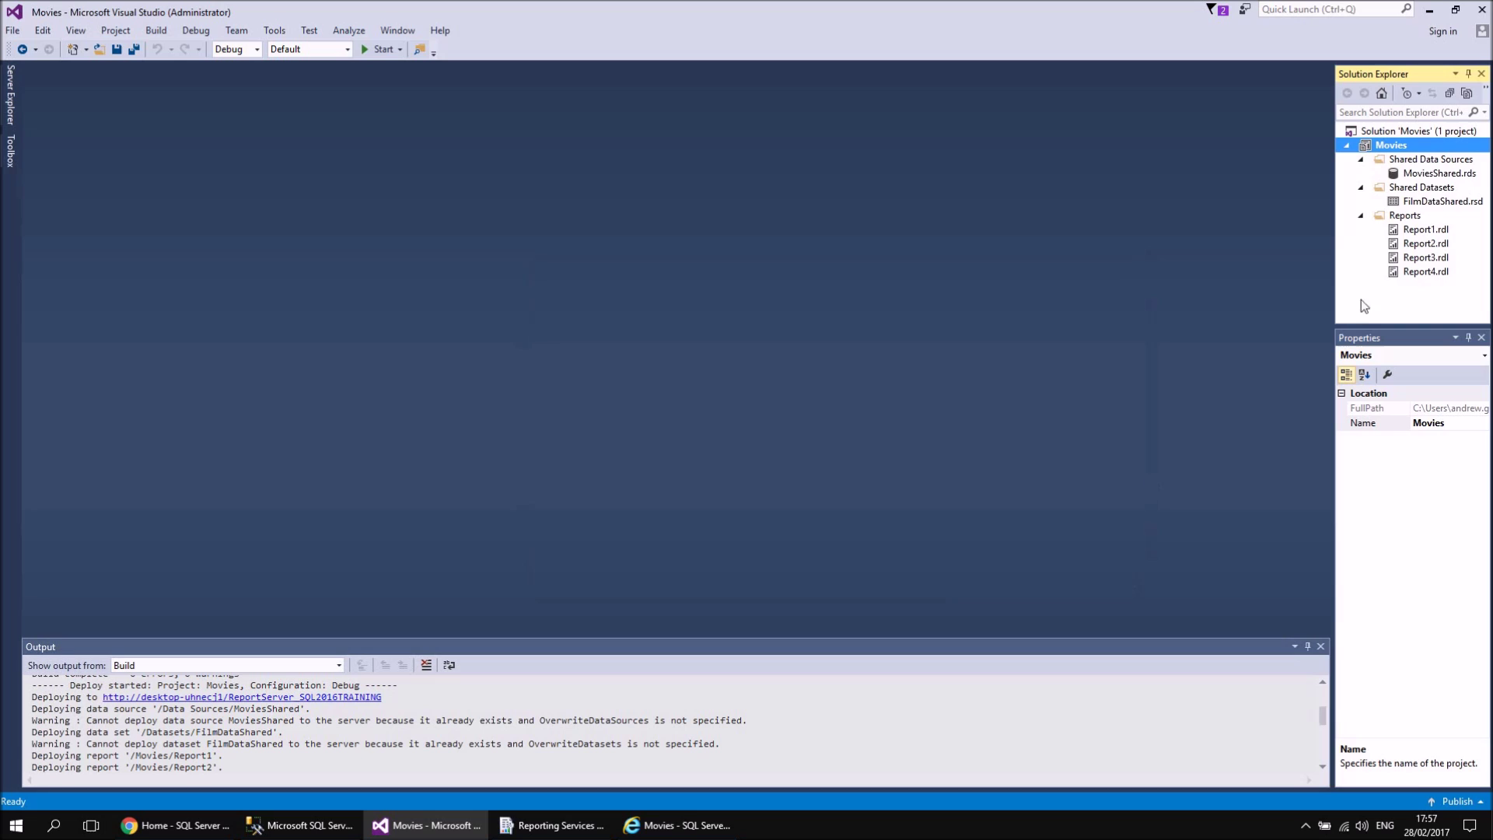
Redeploy the whole Movies project and review the deployment messages for the shared data source and dataset.
right_click(1403, 148)
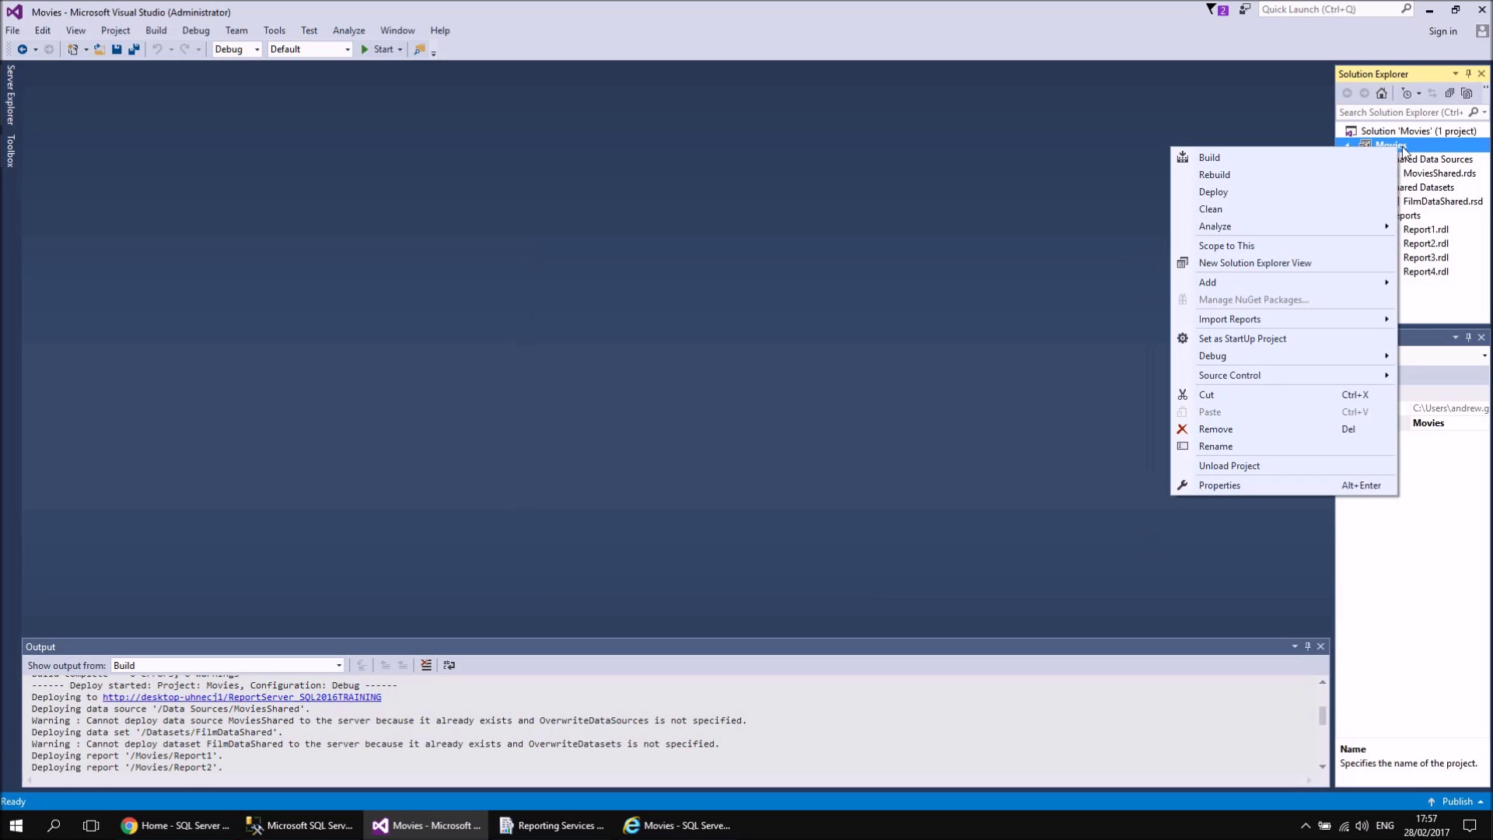
left_click(1243, 192)
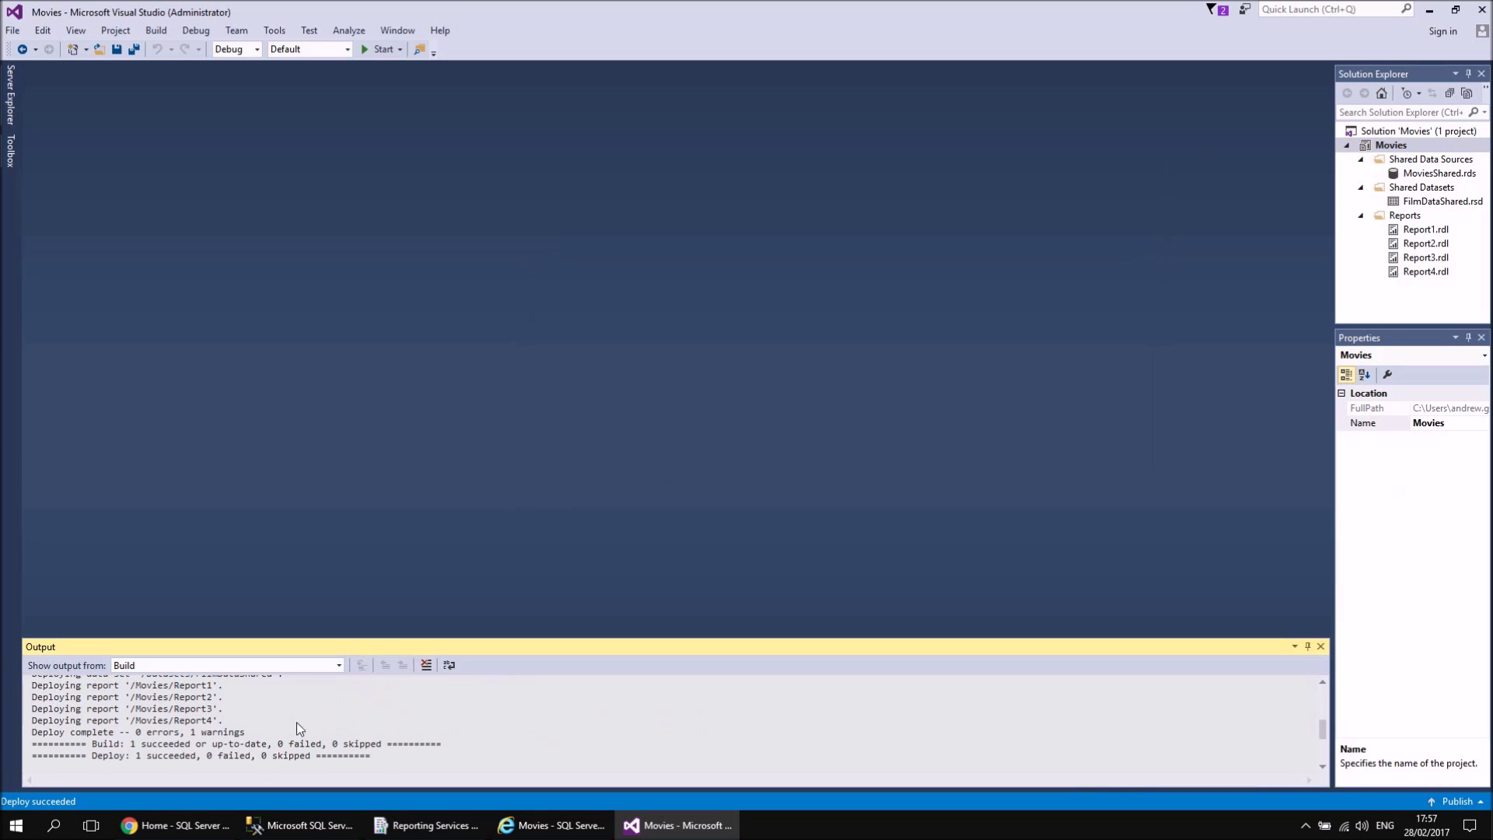
scroll(305, 725, "up", 1)
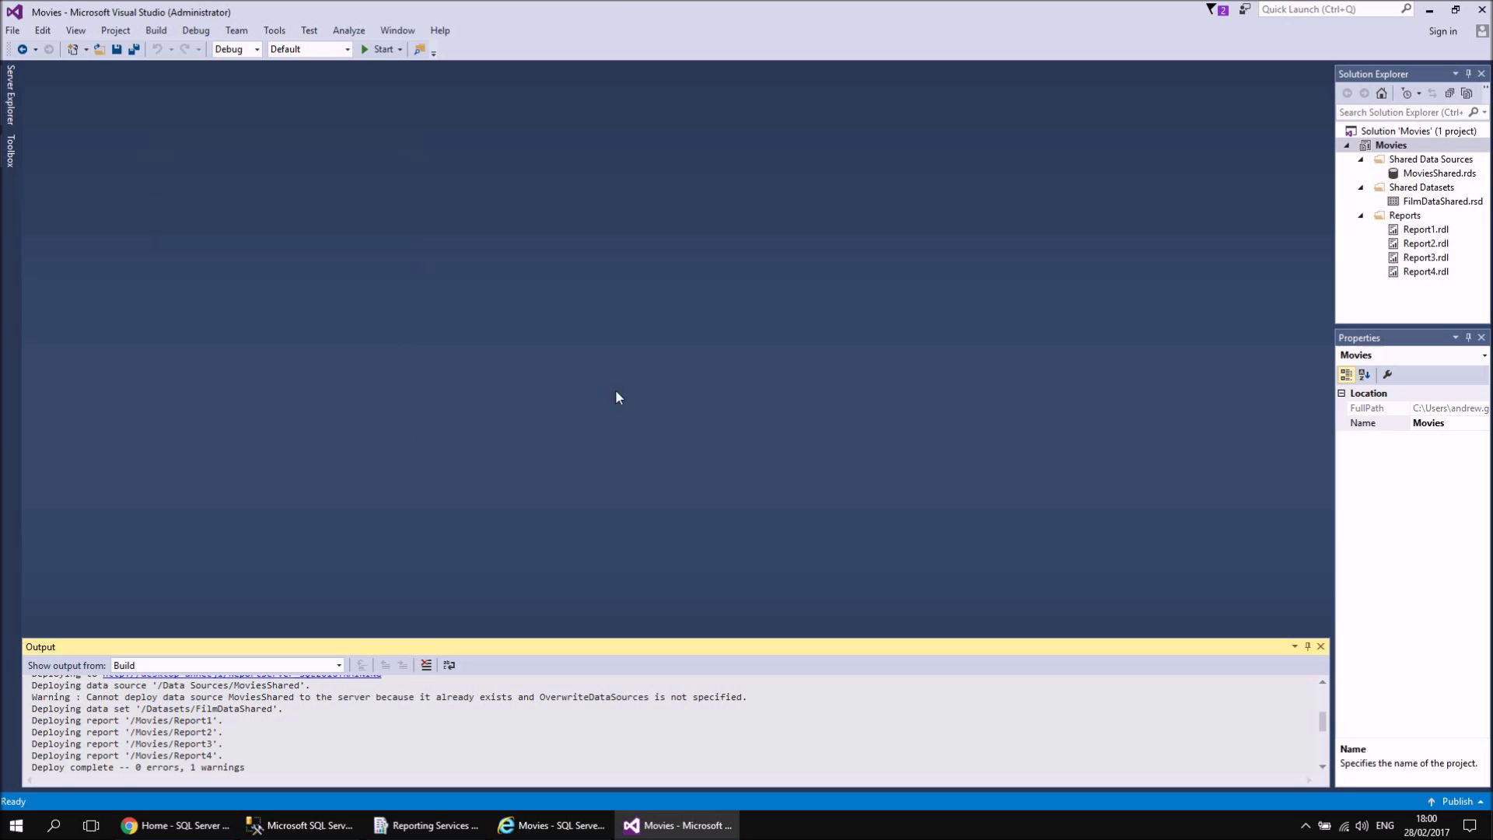
Switch to the report server web portal in Internet Explorer and refresh its Home folder.
left_click(542, 827)
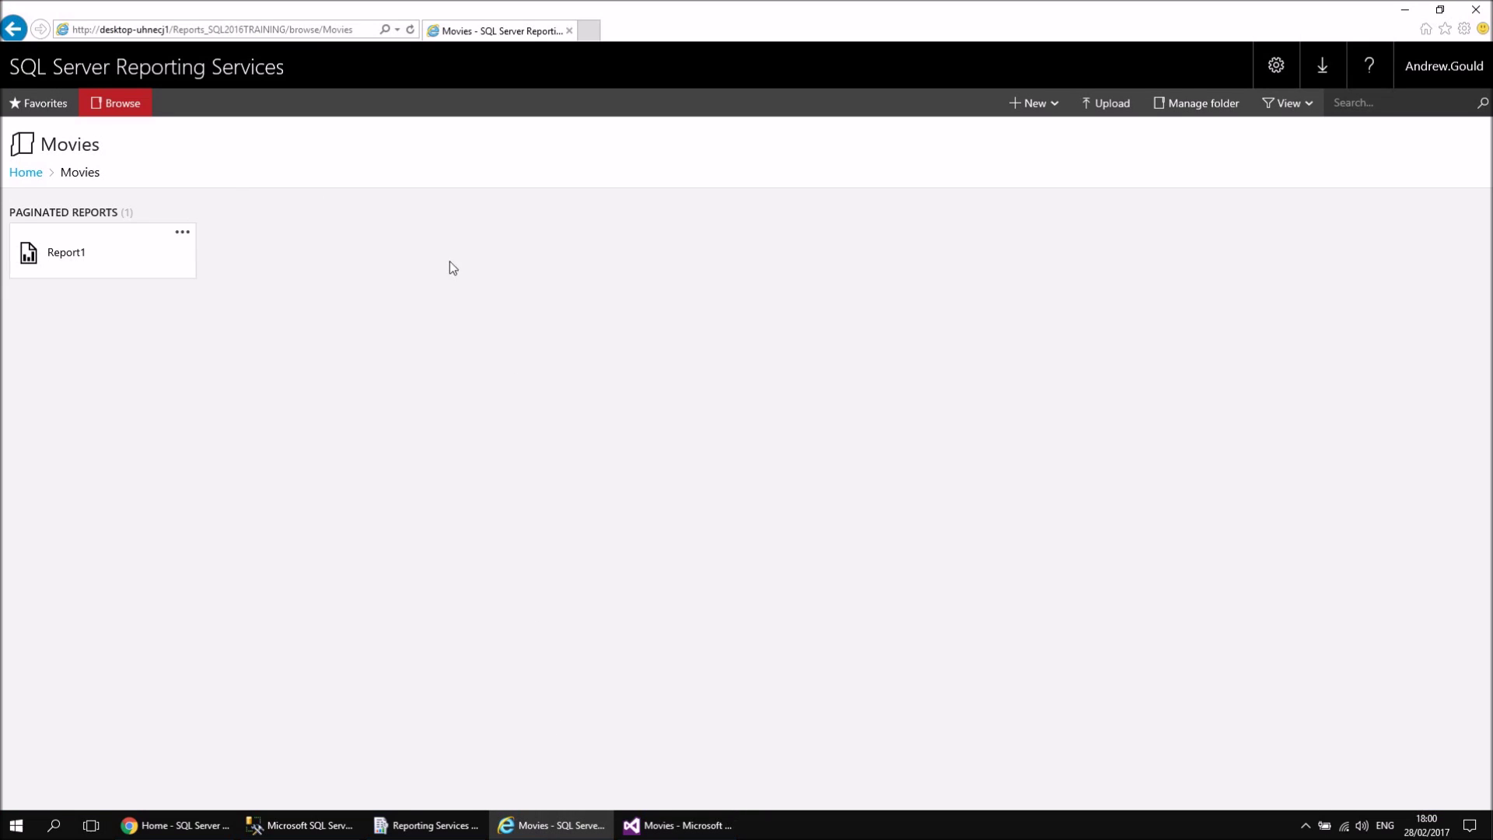
left_click(26, 172)
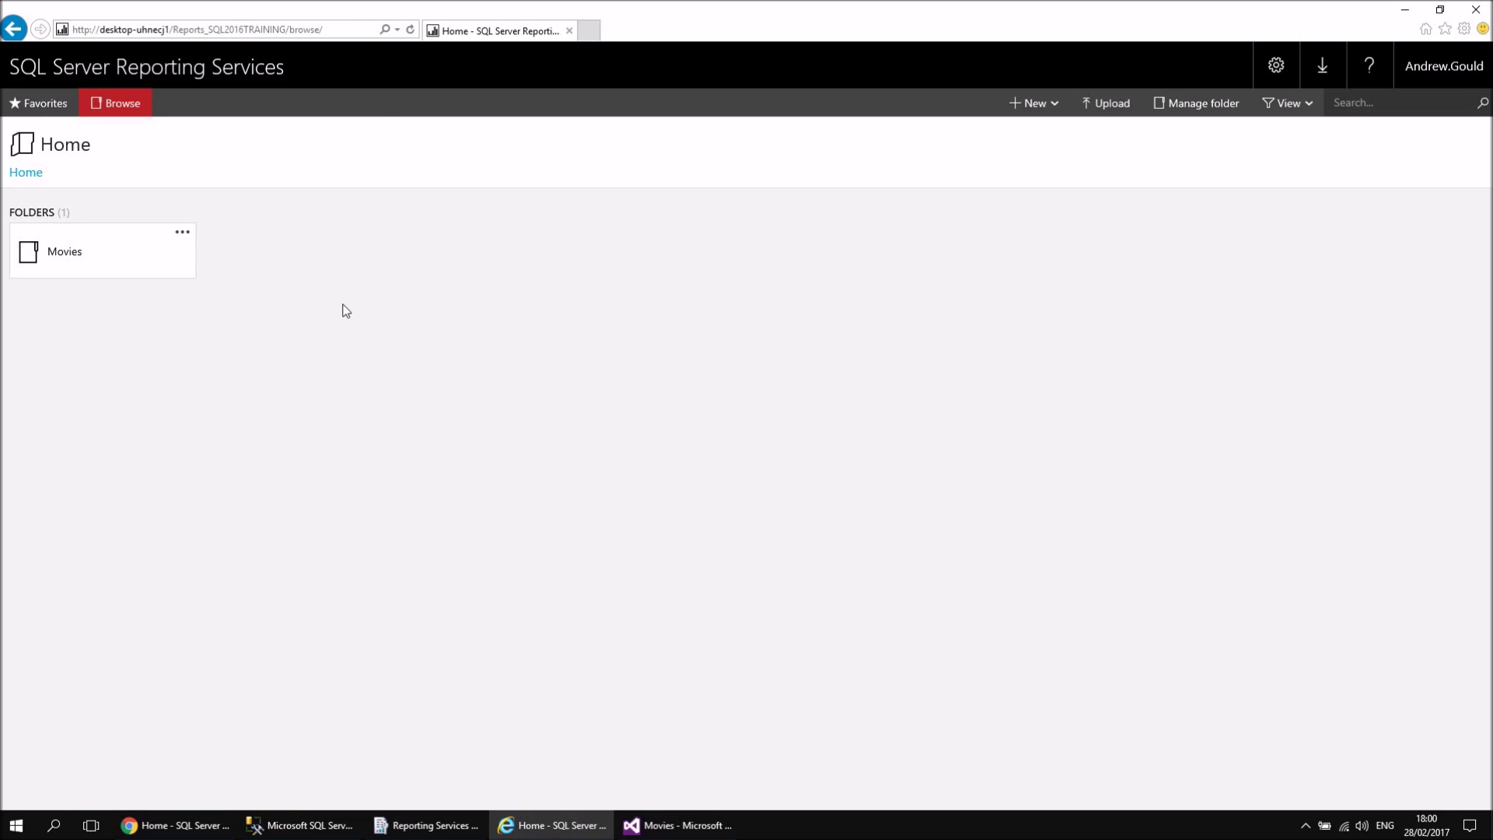
left_click(411, 31)
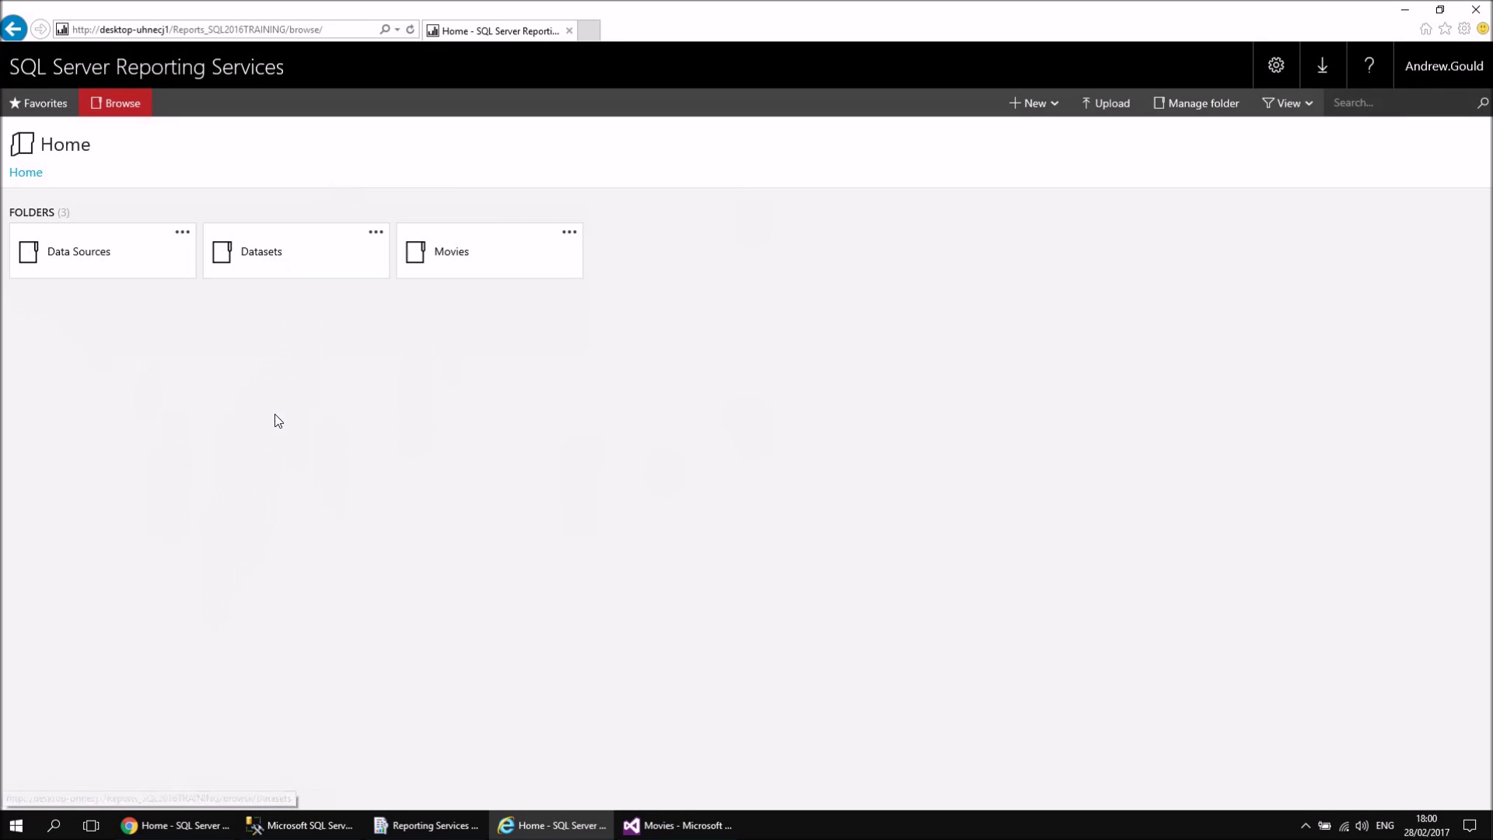
Examine the connection and credential properties of the MoviesShared data source in the Data Sources folder, and its dependent items.
left_click(63, 256)
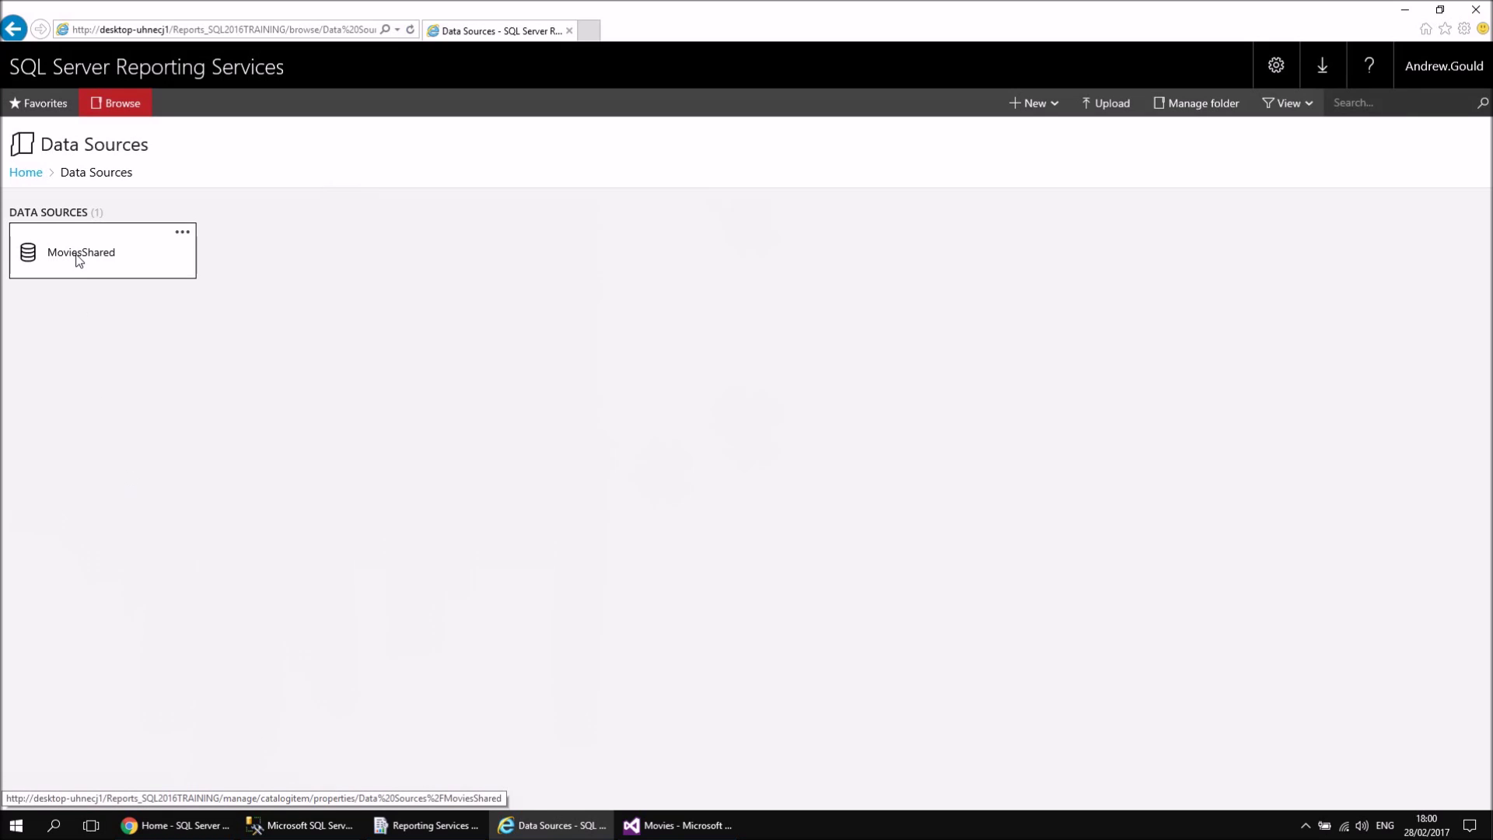
left_click(77, 257)
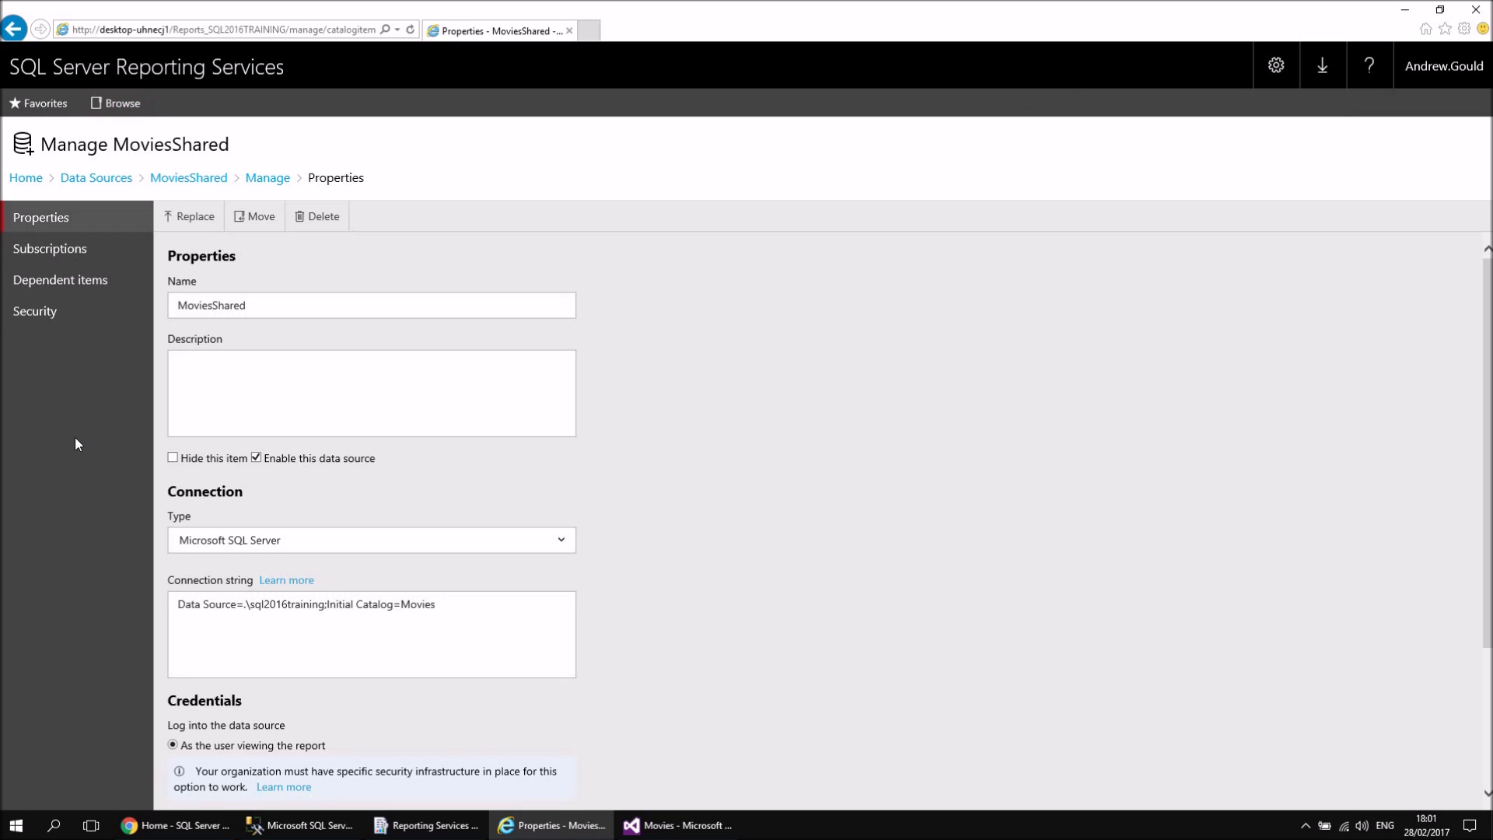
scroll(654, 444, "down", 2)
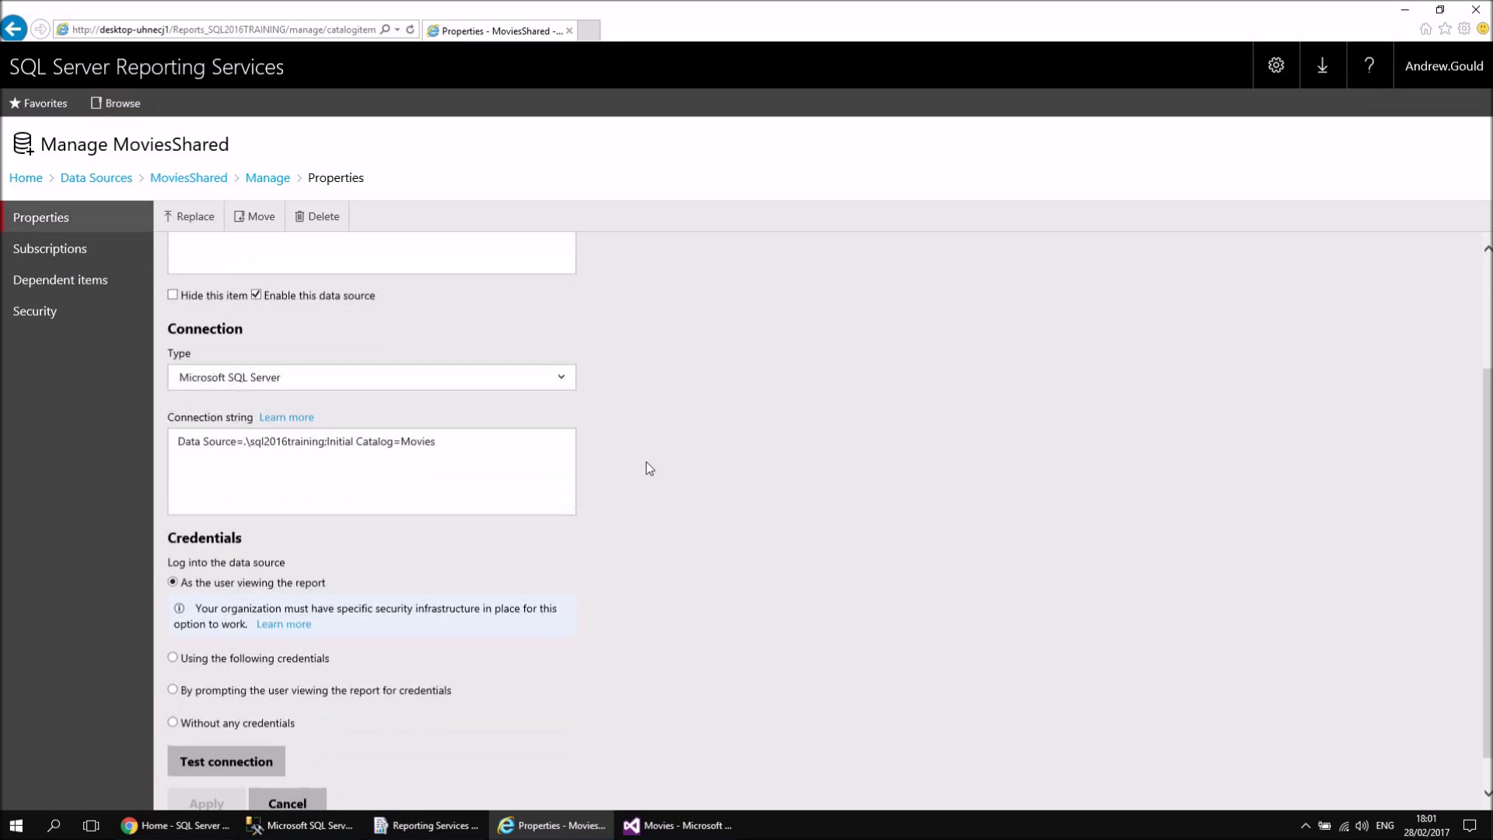
scroll(604, 475, "down", 1)
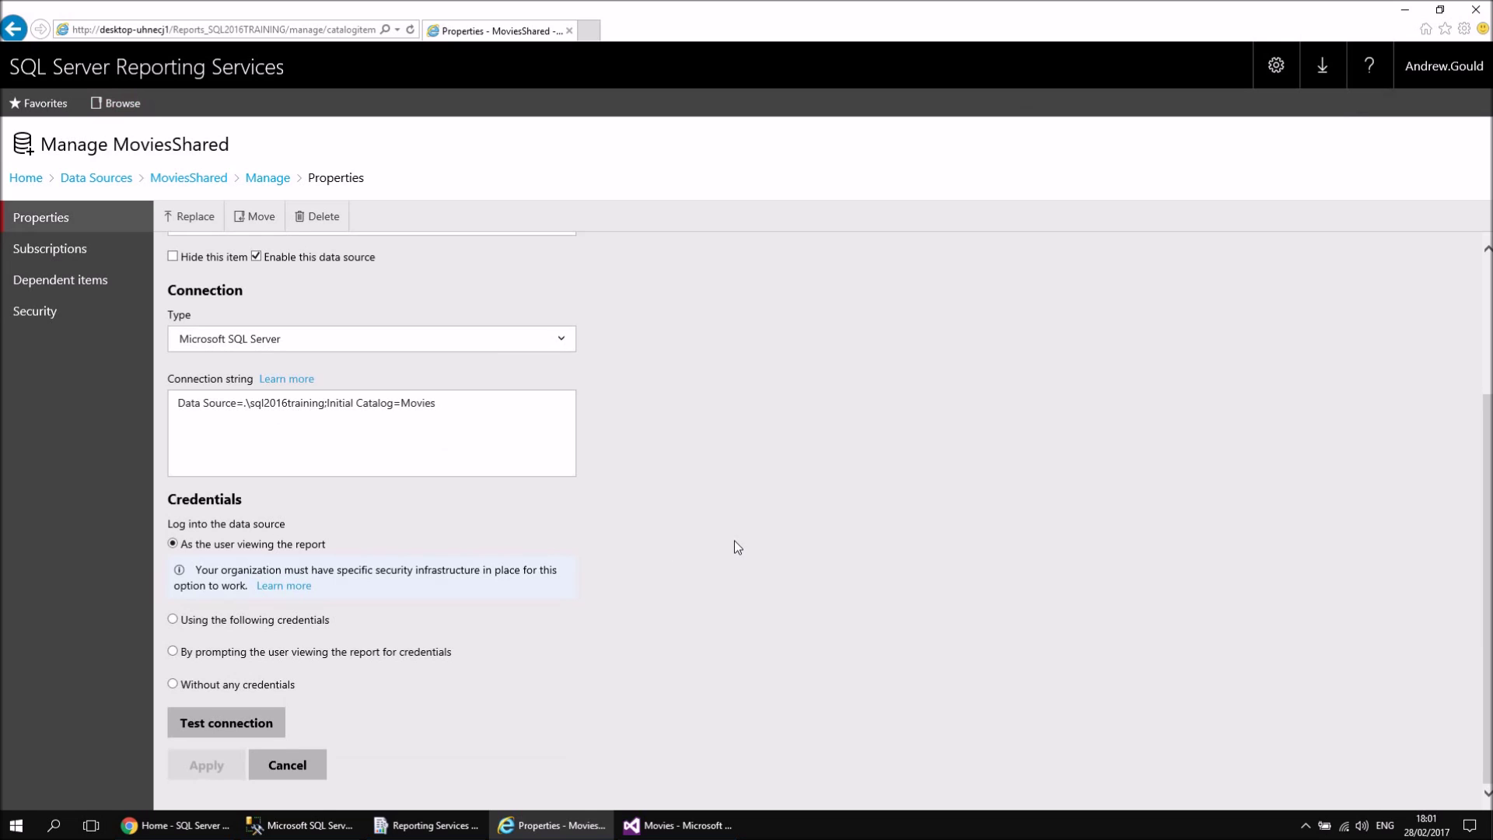
scroll(734, 541, "up", 2)
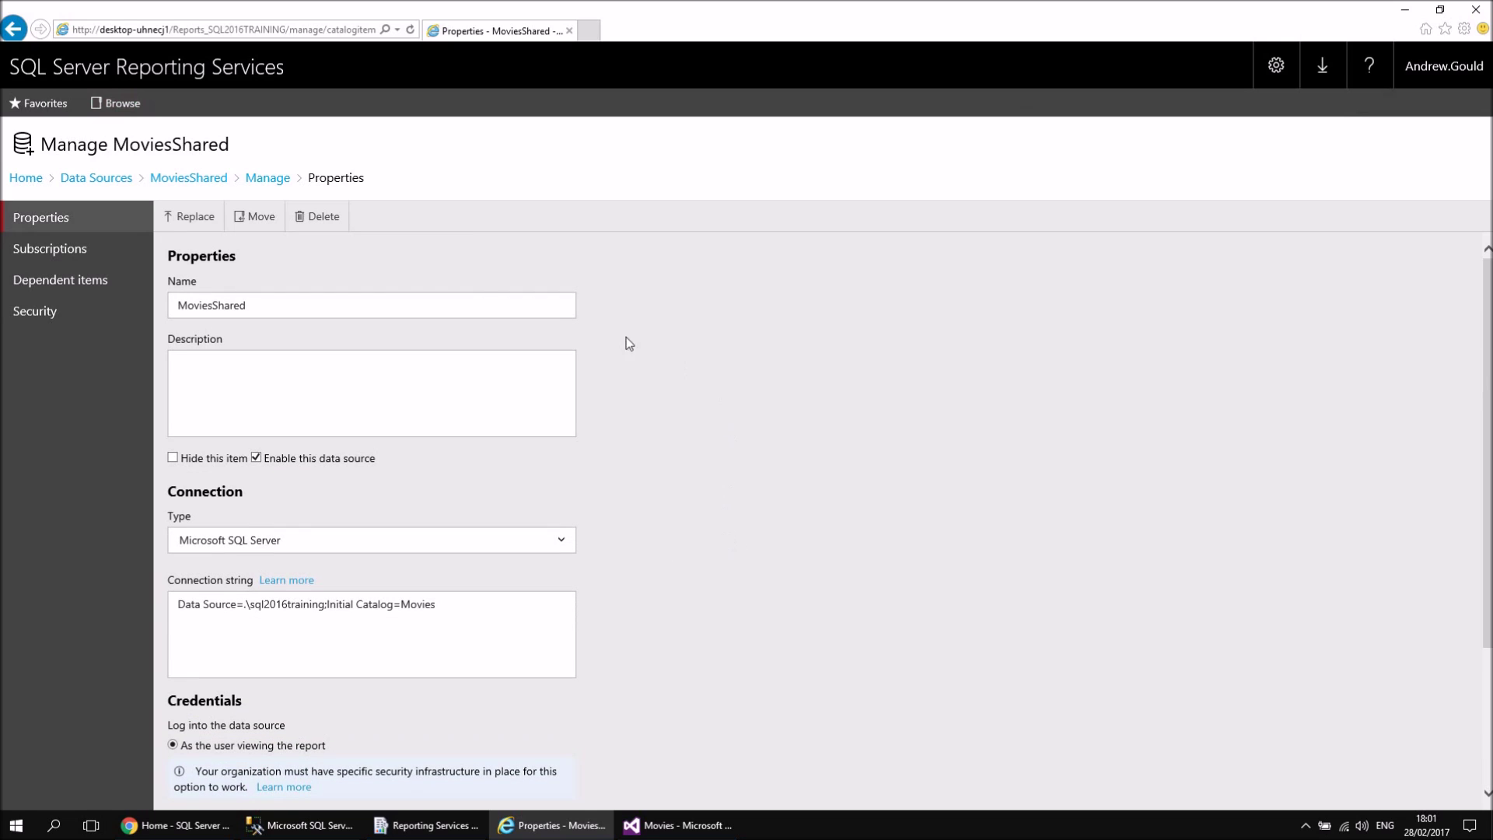
left_click(44, 279)
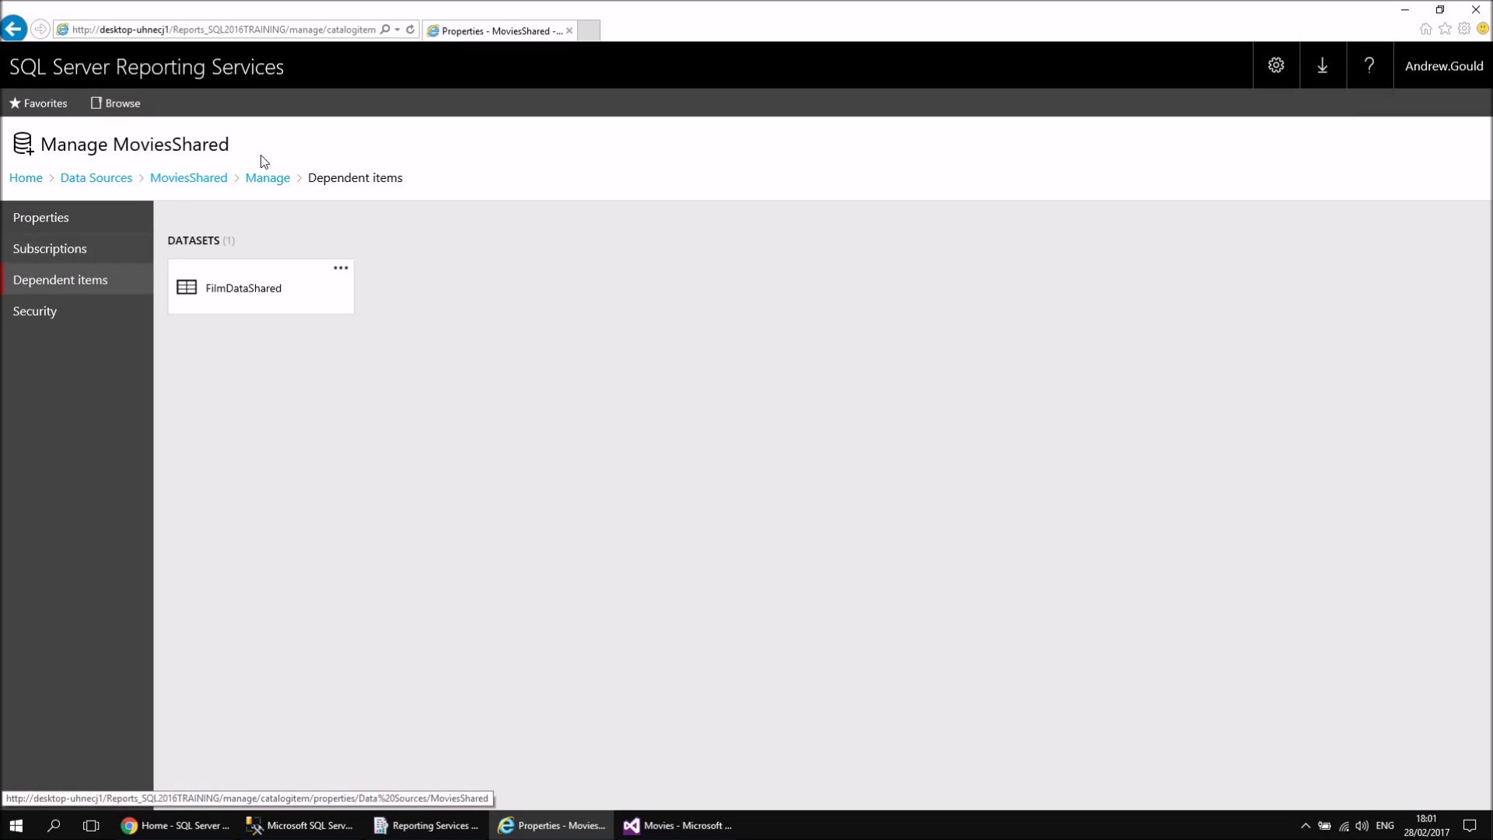
Examine the FilmDataShared dataset's properties and dependent reports, and check the contents of the Datasets folder.
left_click(240, 295)
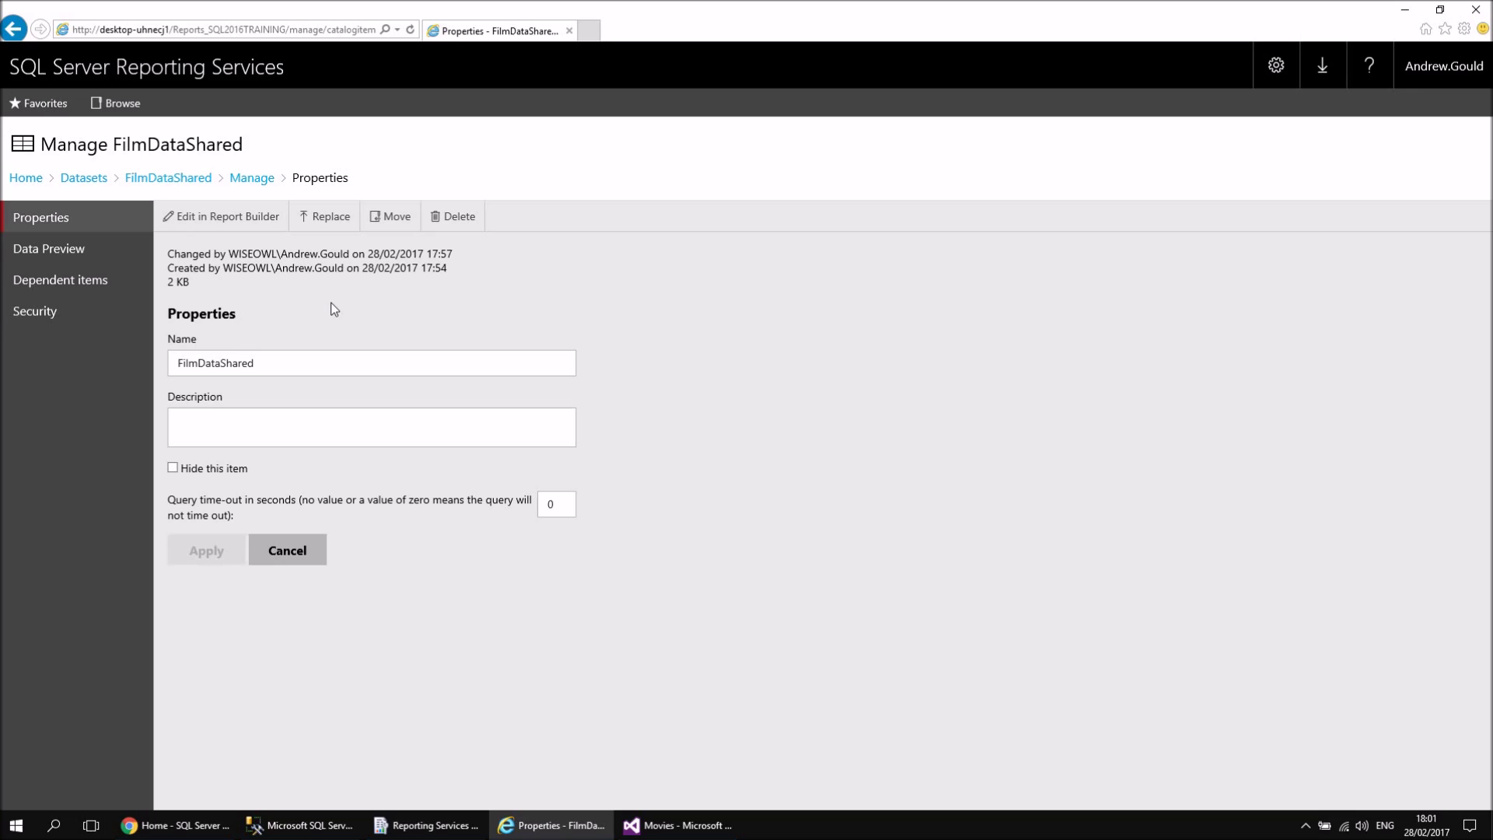
left_click(60, 285)
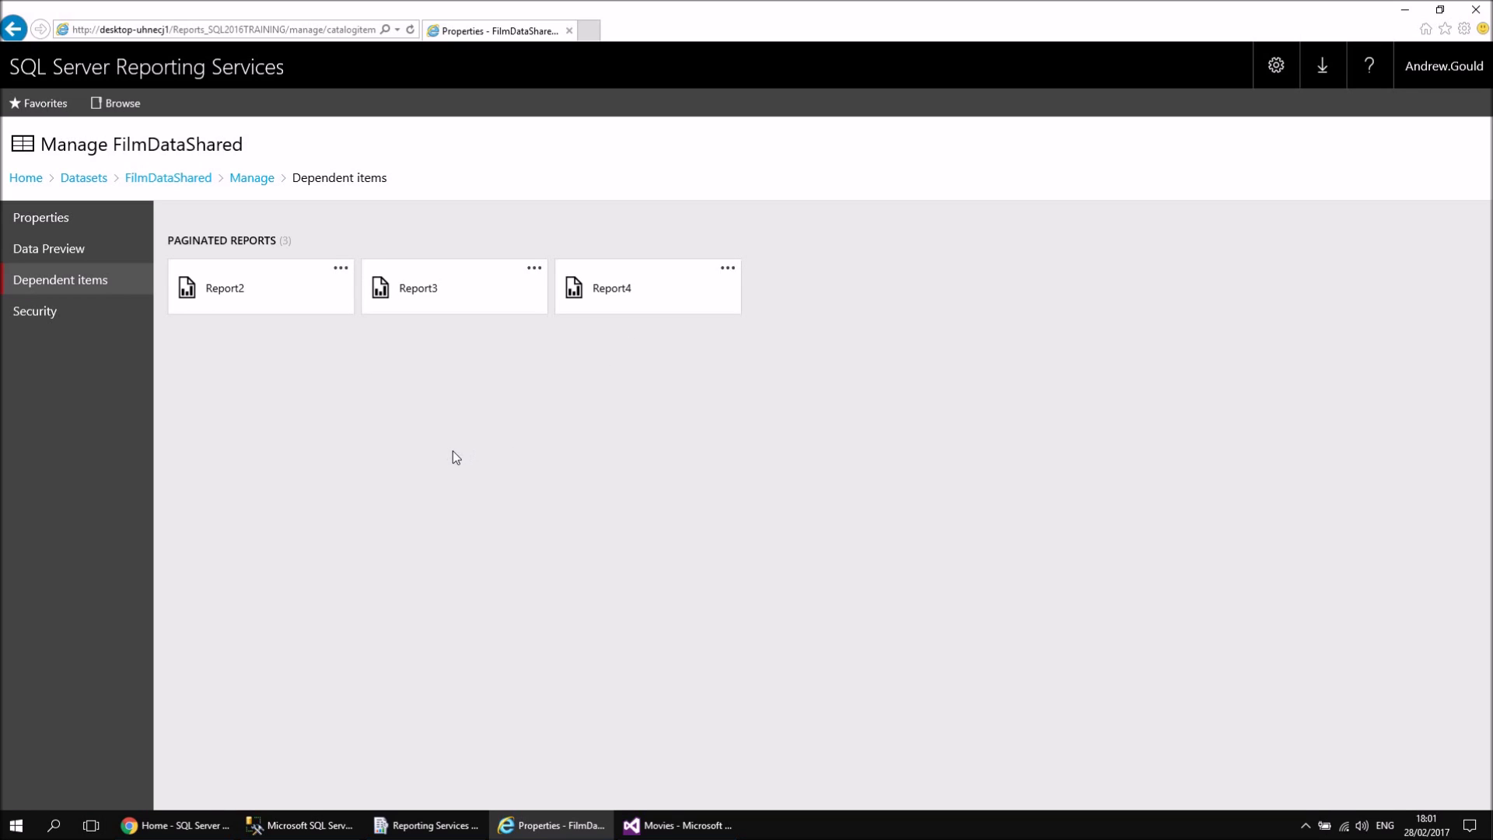
left_click(24, 180)
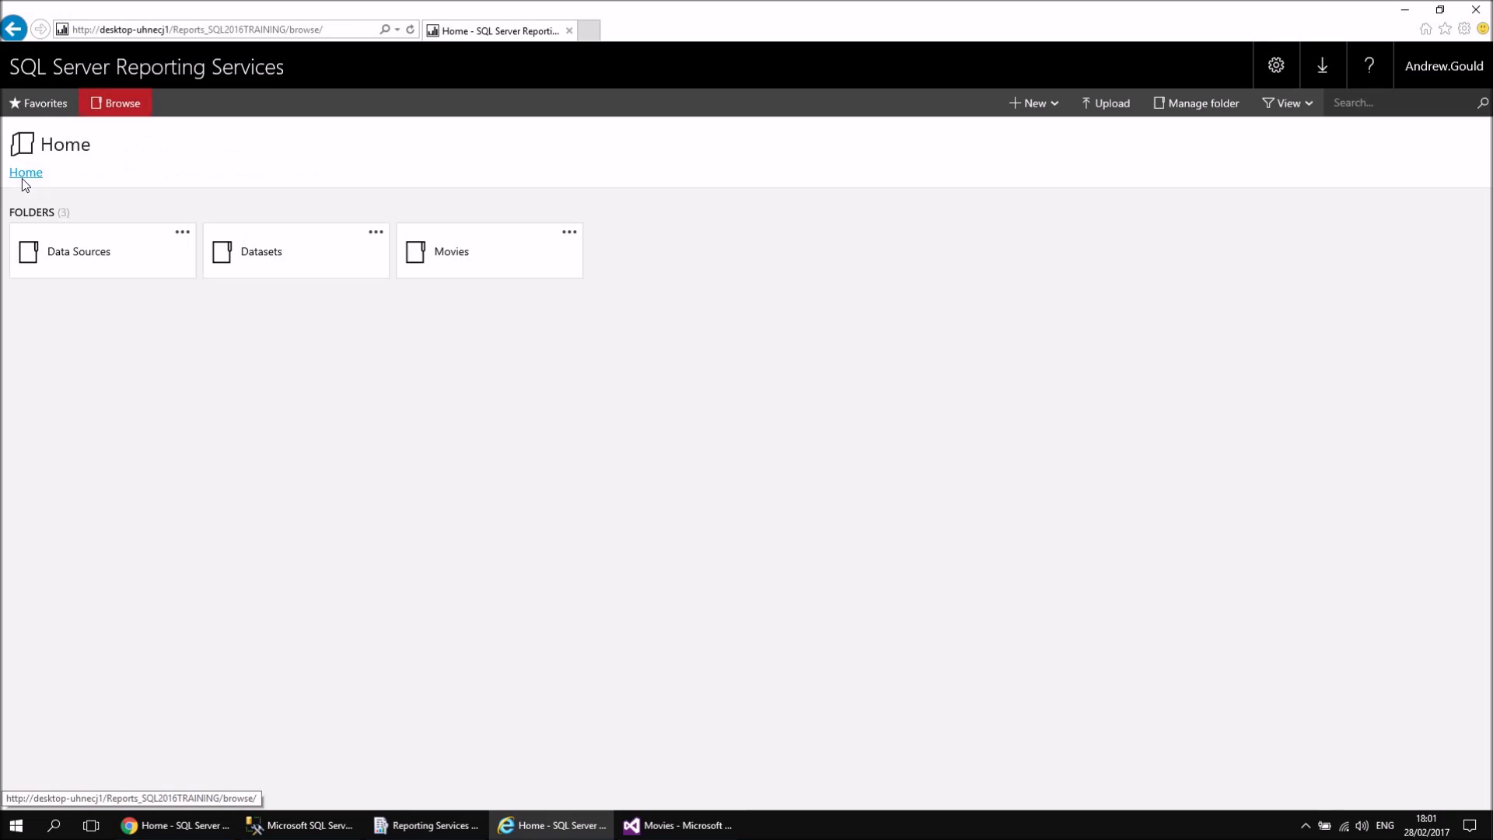
left_click(264, 258)
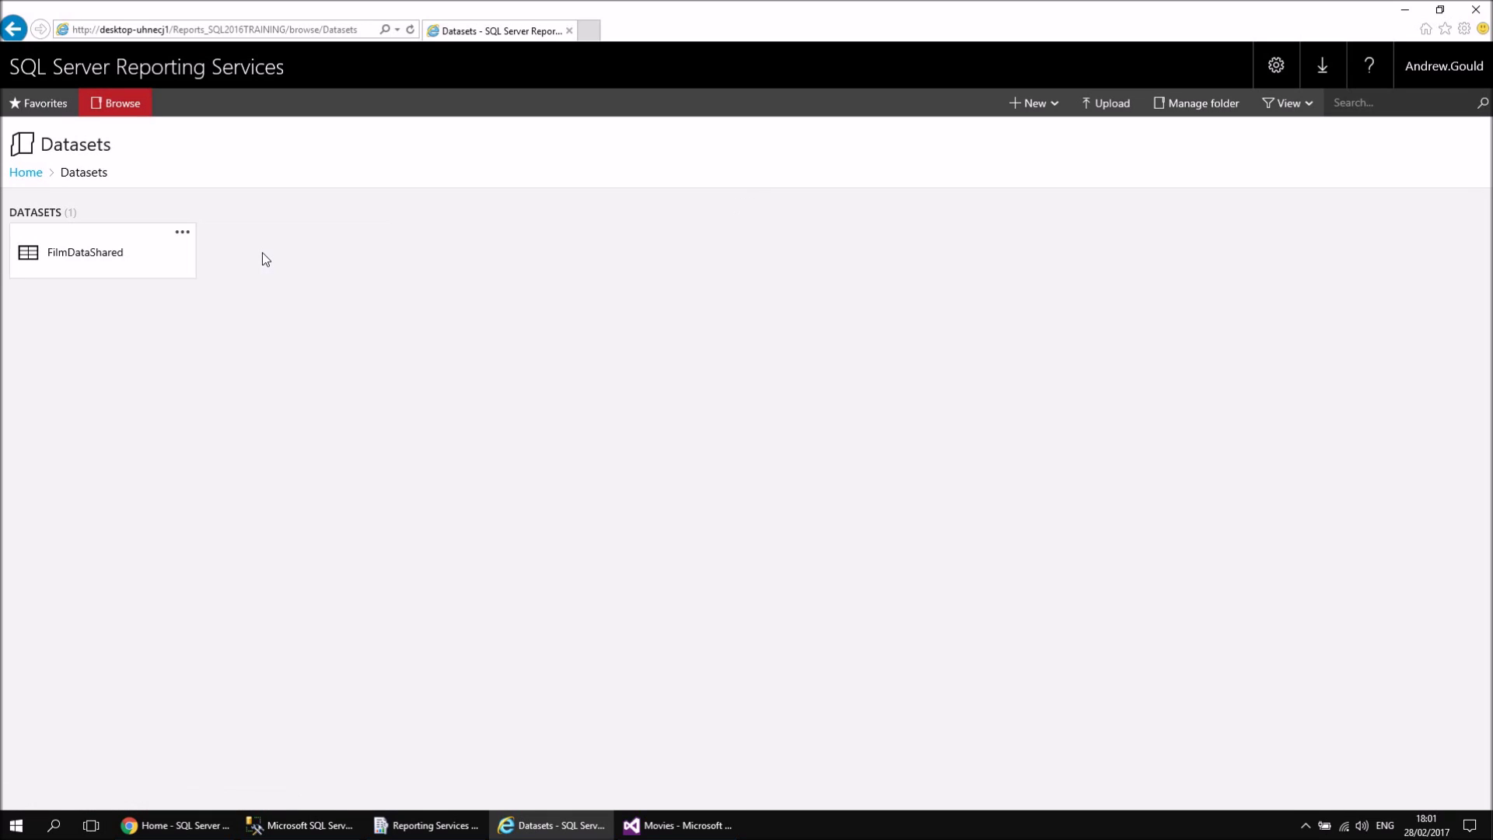
View the deployed Report3, Report4 and Report2 from the Movies folder, and return to the portal's Home folder.
left_click(23, 174)
left_click(462, 257)
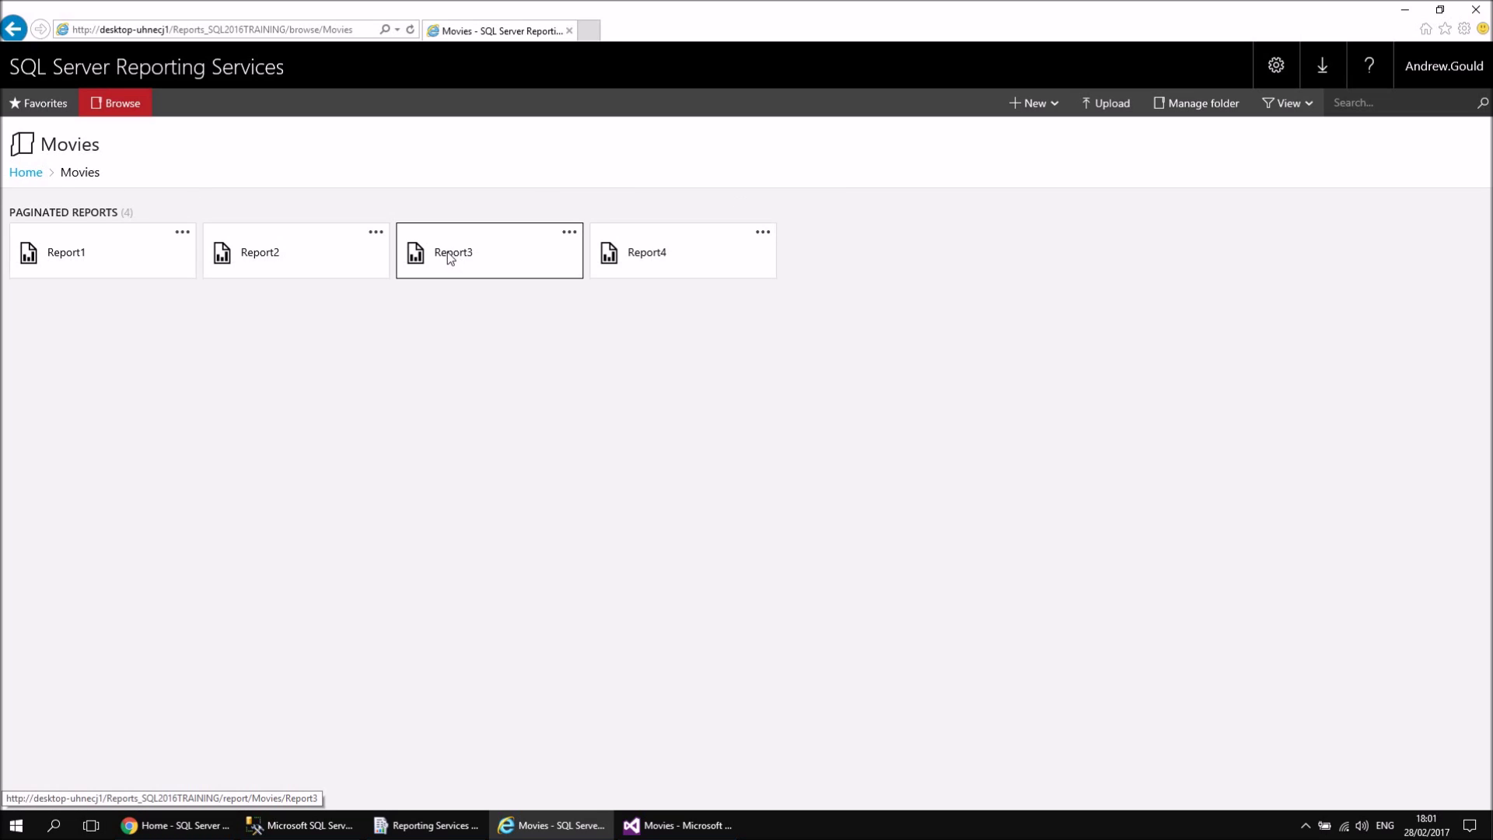
left_click(459, 254)
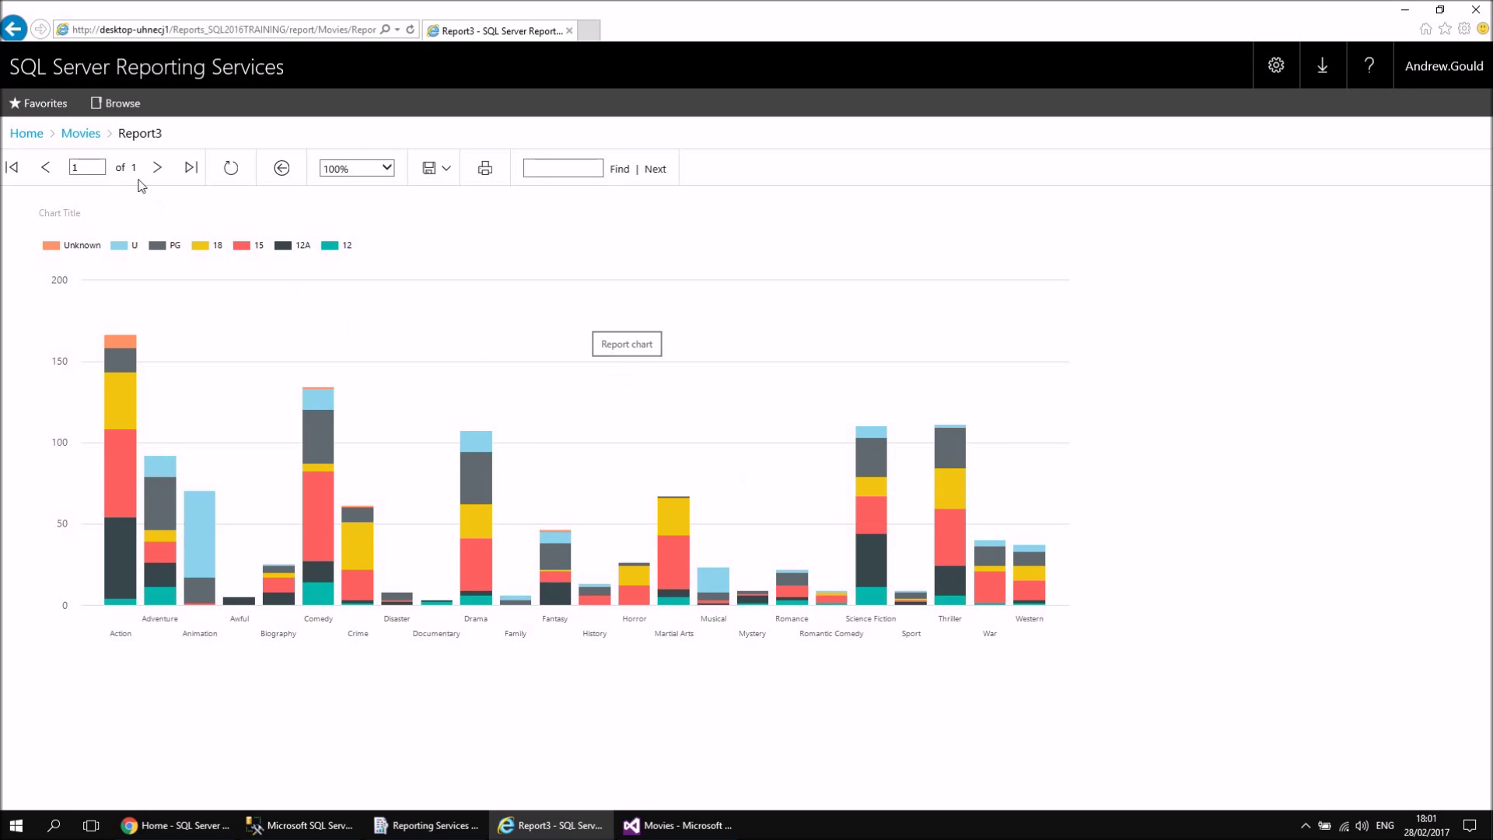
left_click(81, 134)
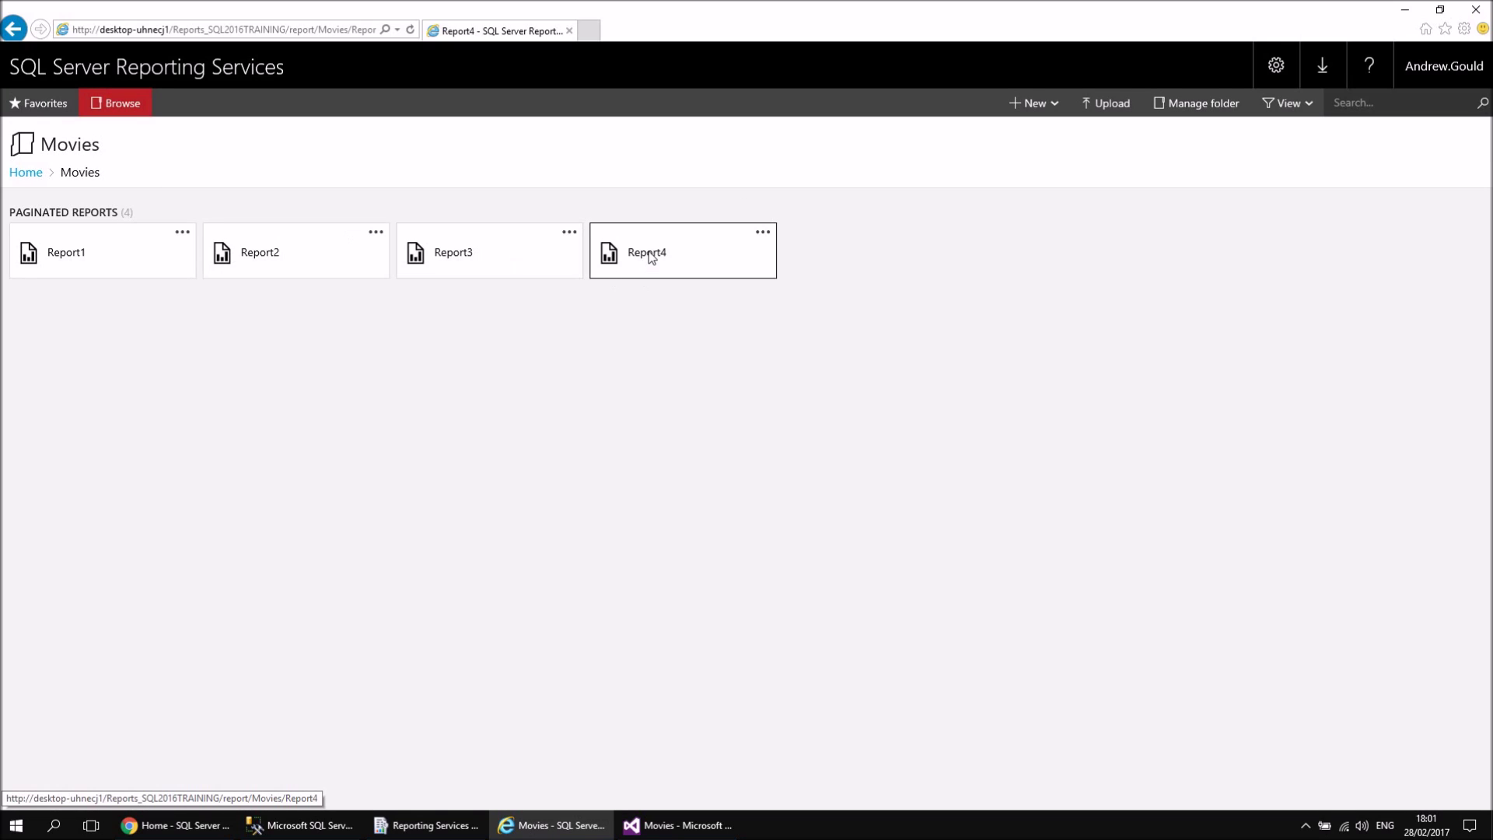
left_click(652, 258)
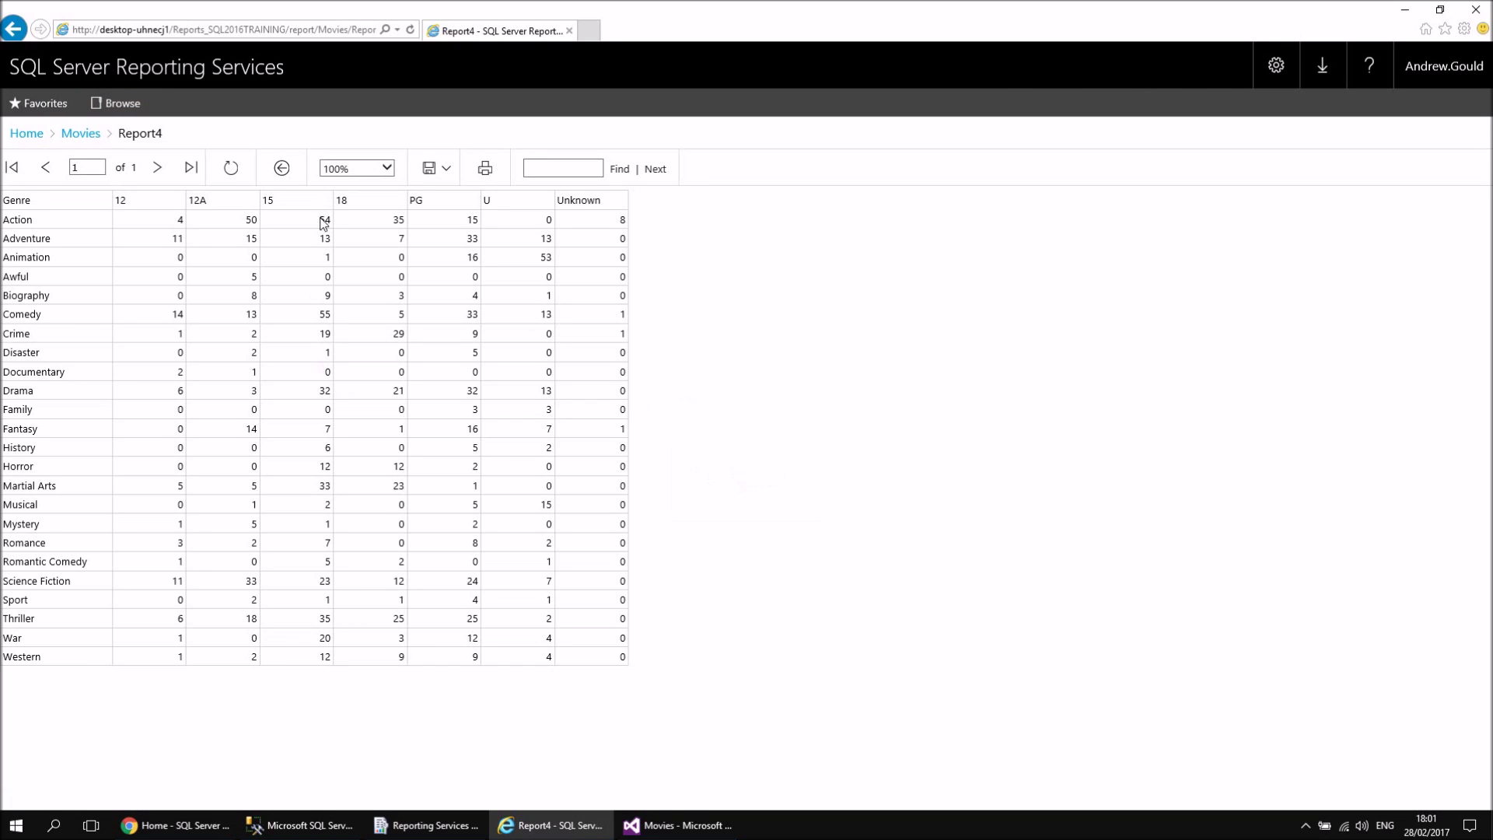
left_click(75, 134)
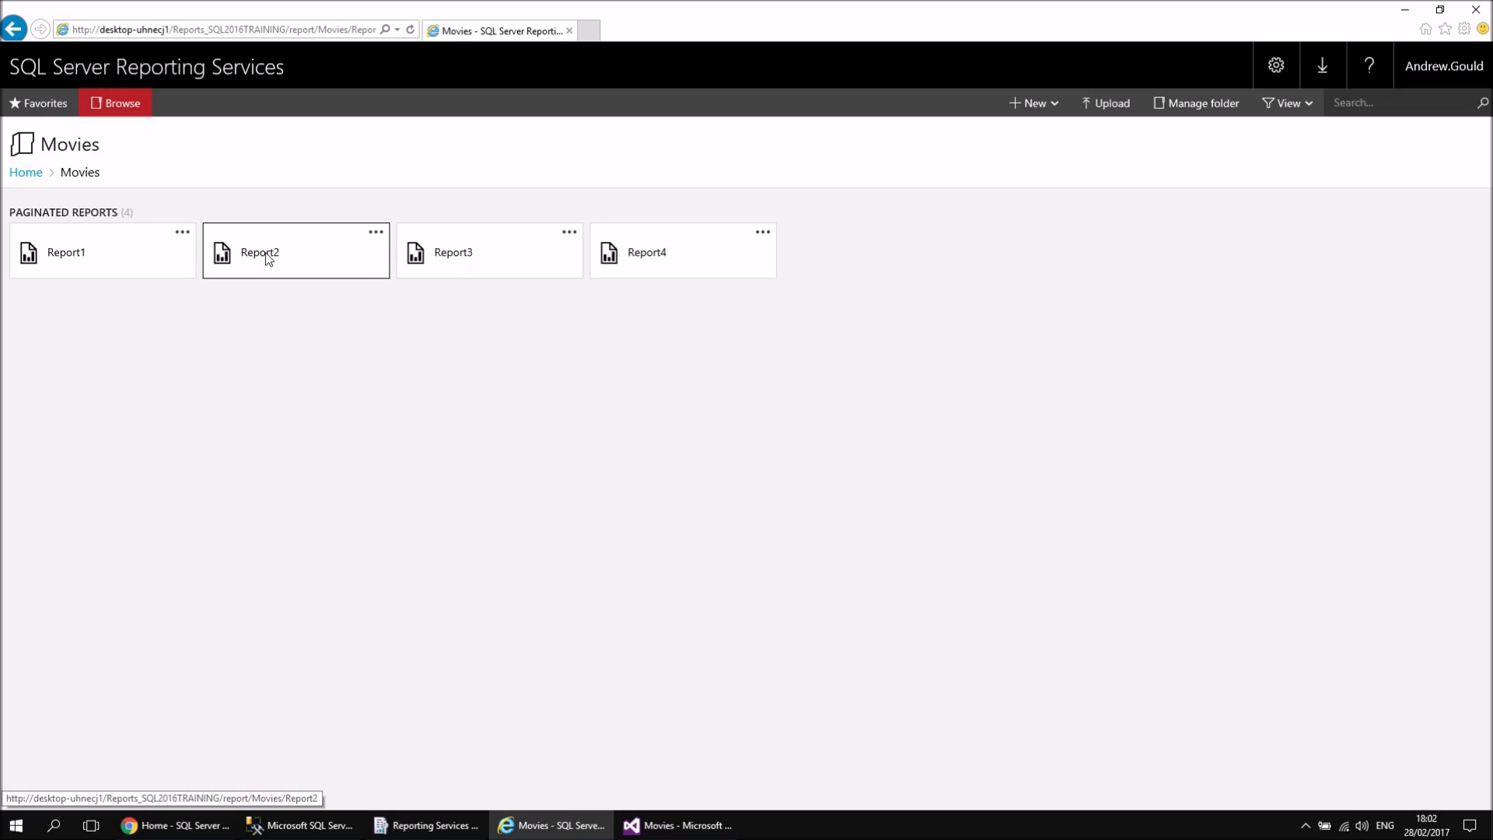
left_click(267, 257)
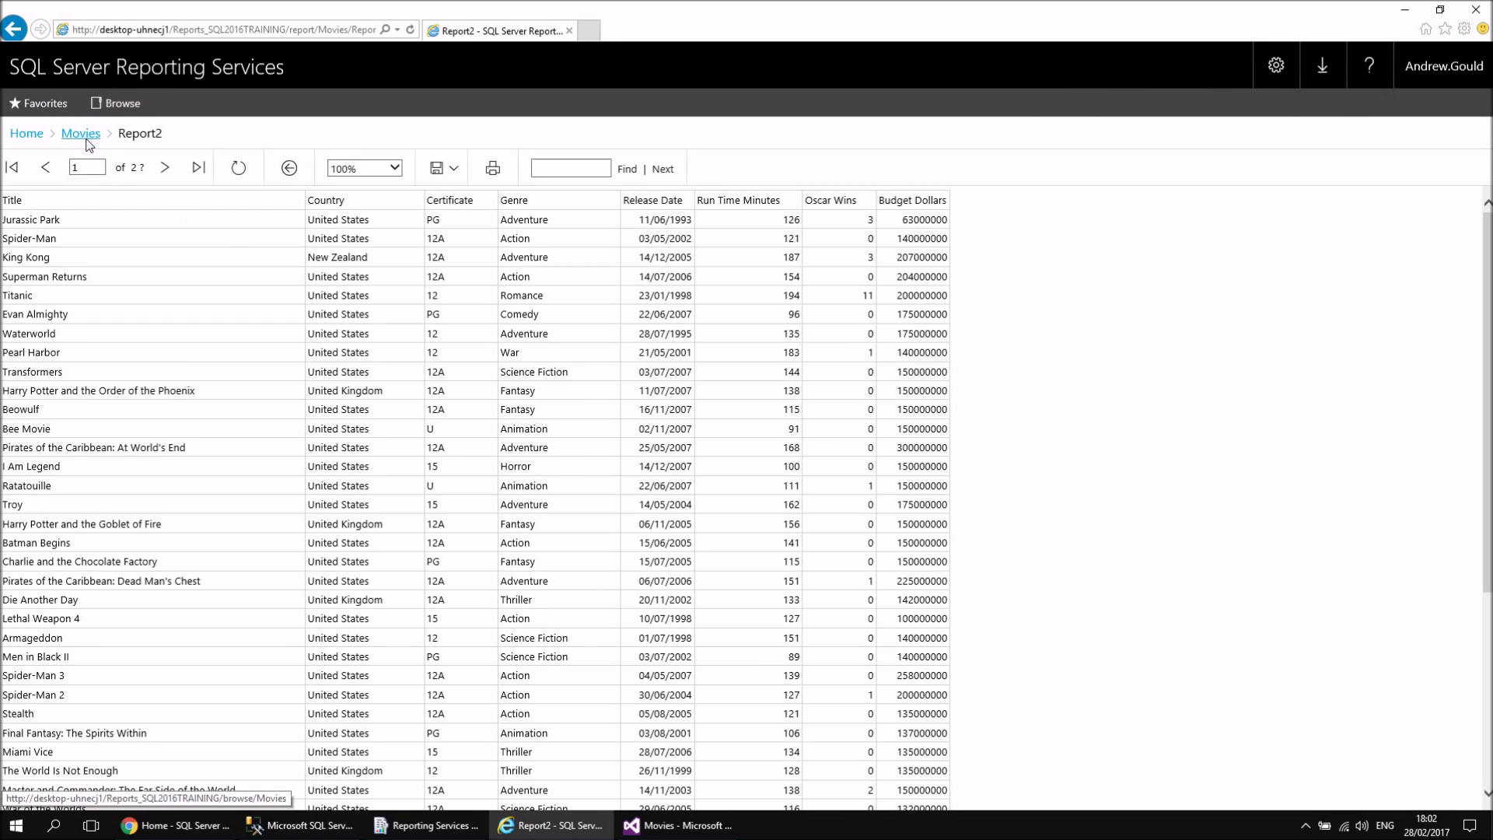
left_click(27, 134)
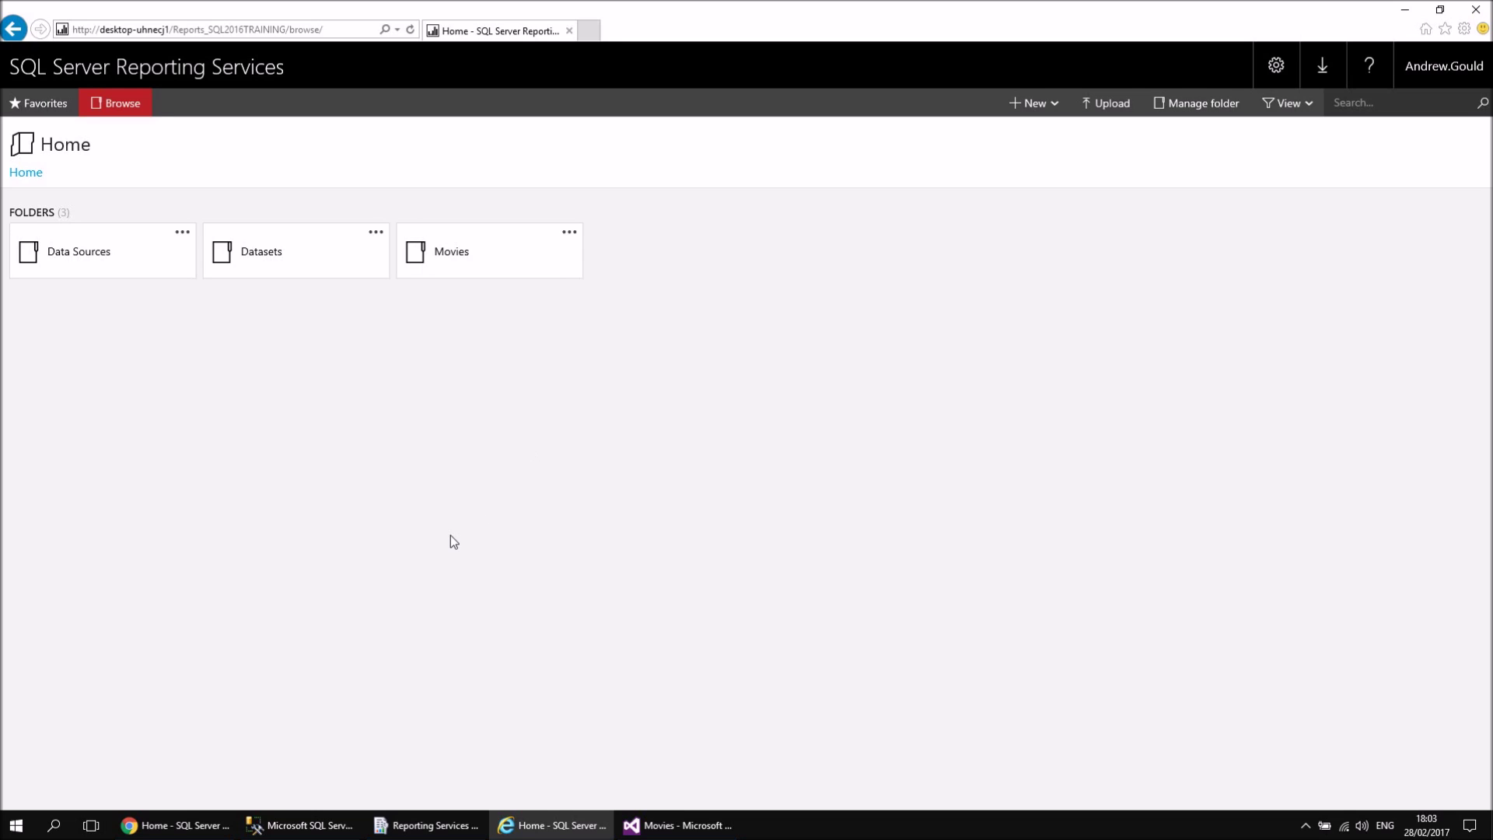
Switch to Chrome and read the Wise Owl blog article on problems with shared datasets and subreports in SSRS, including its cause.
left_click(236, 817)
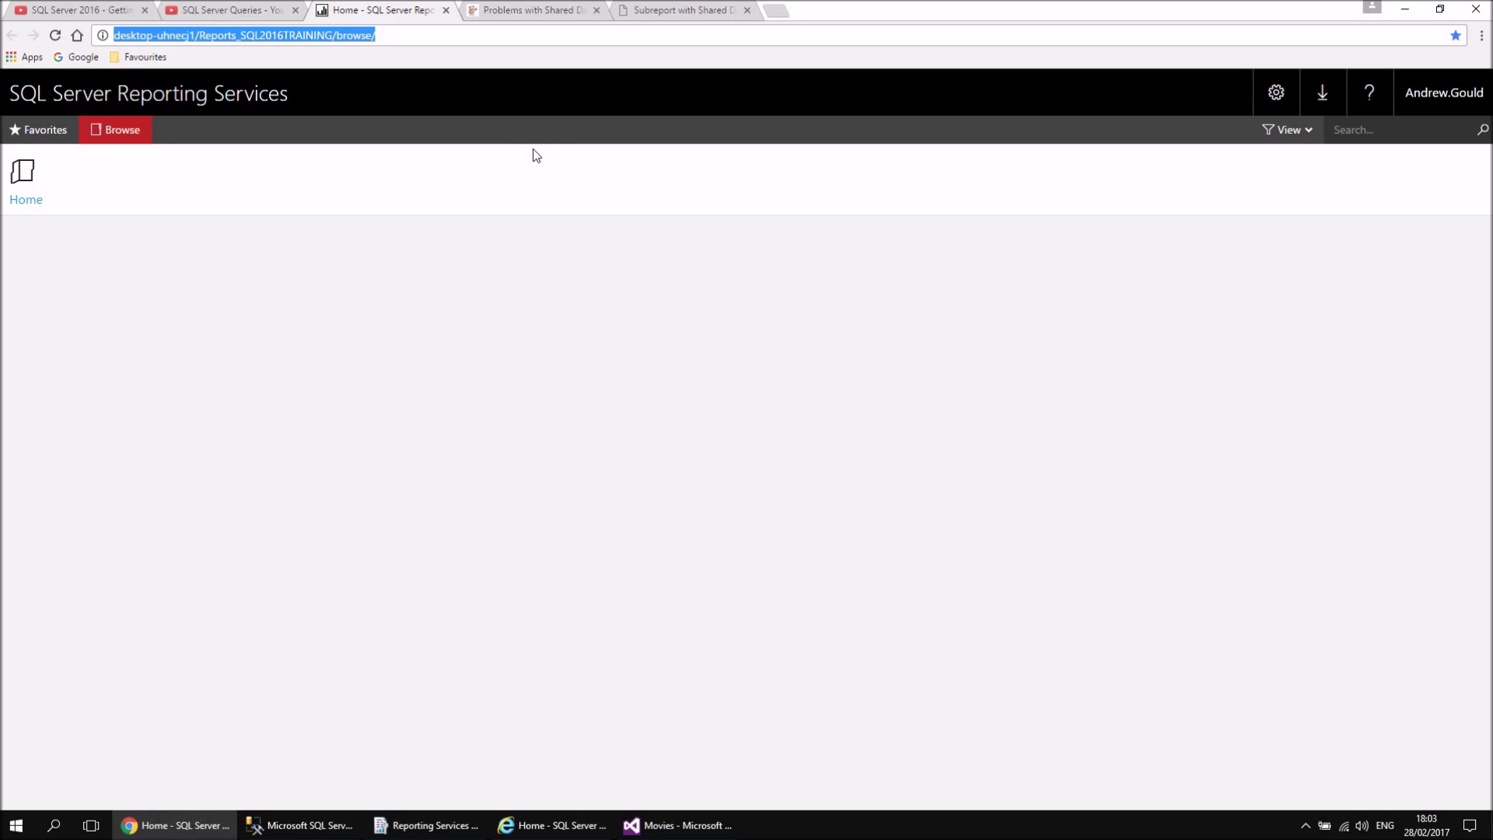
left_click(524, 12)
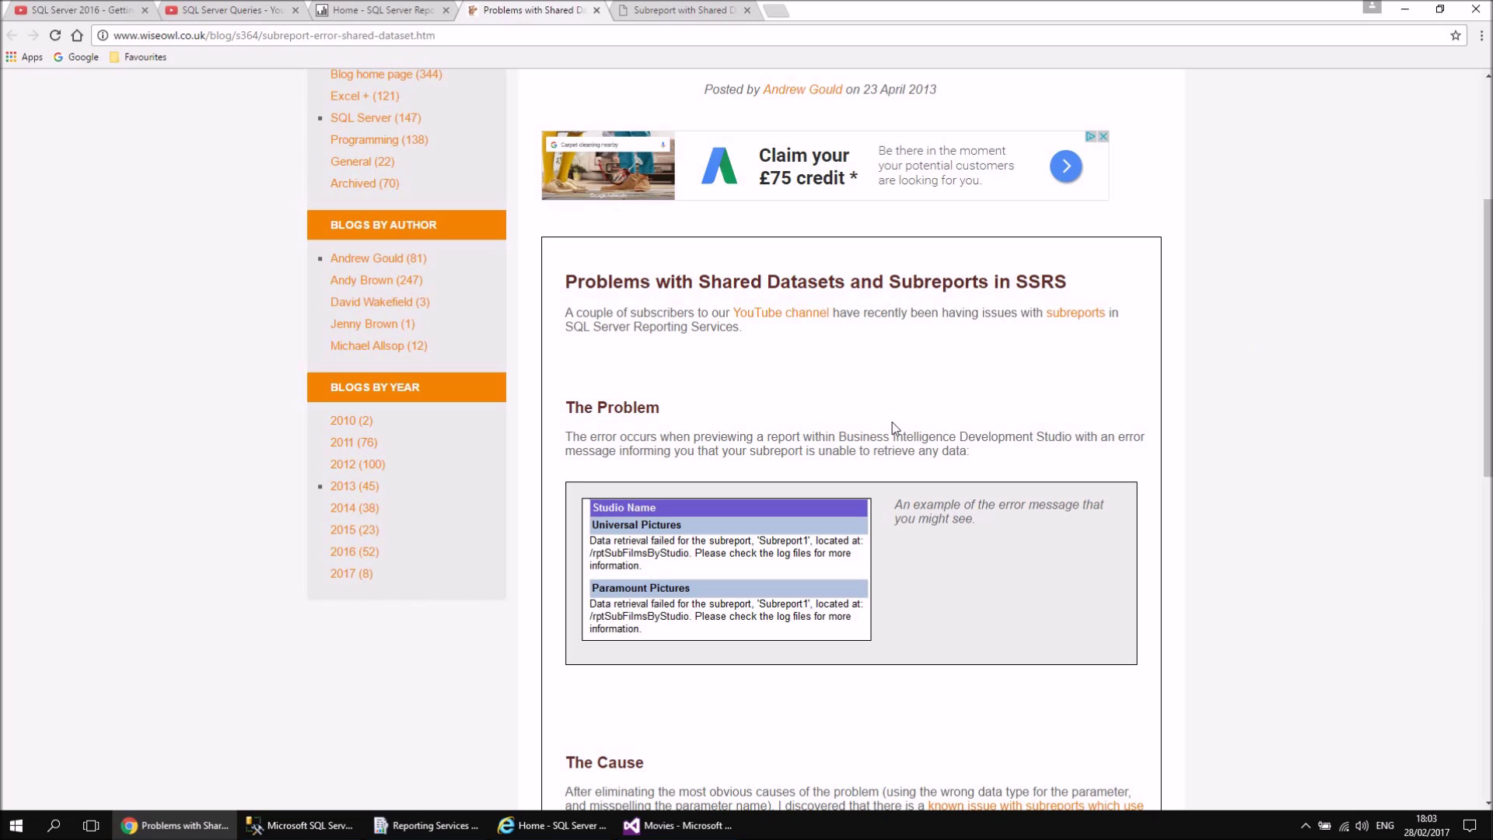
scroll(893, 423, "down", 1)
scroll(778, 466, "down", 1)
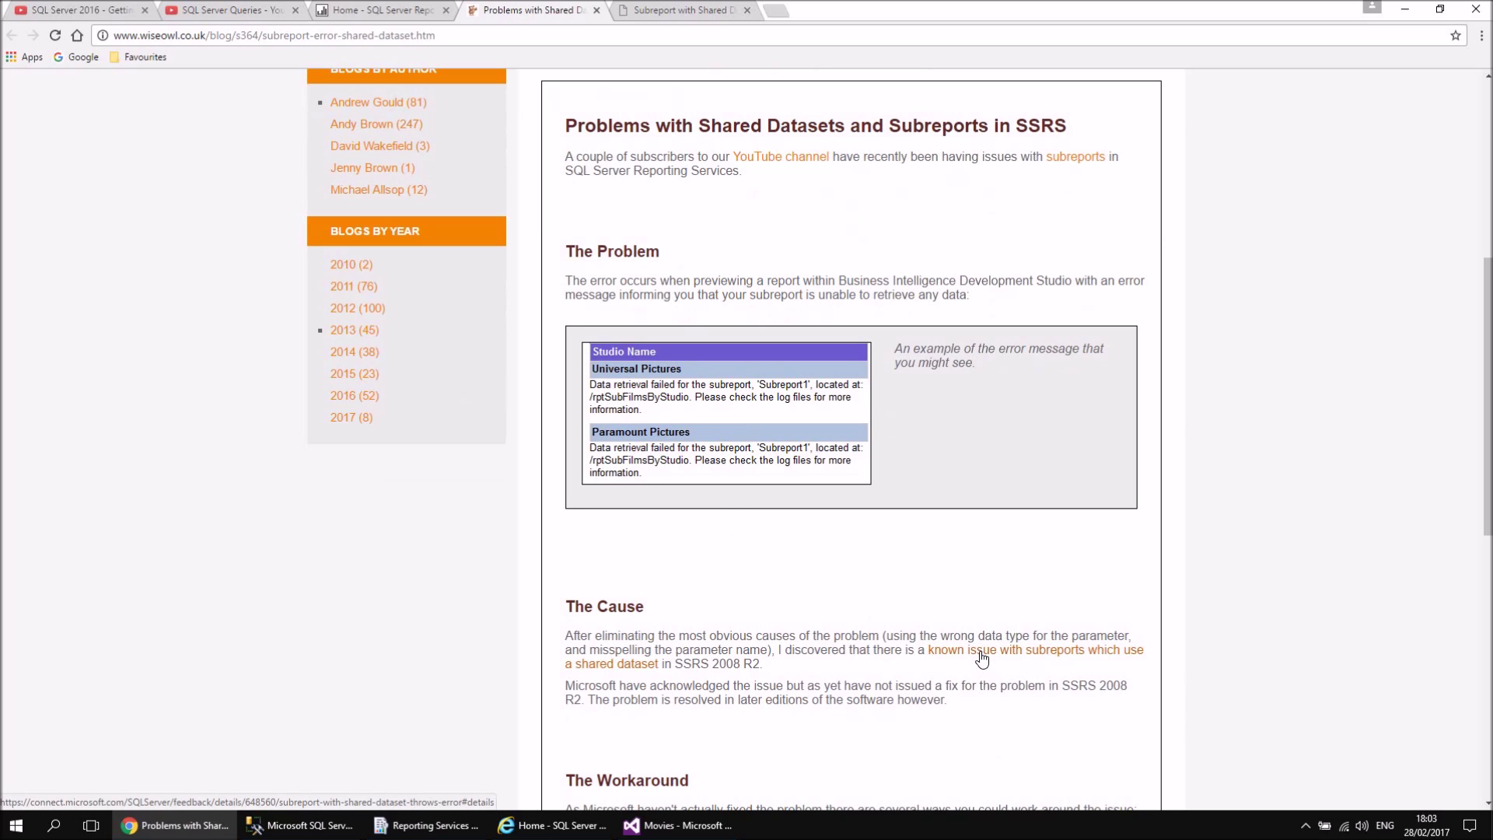
scroll(982, 659, "up", 1)
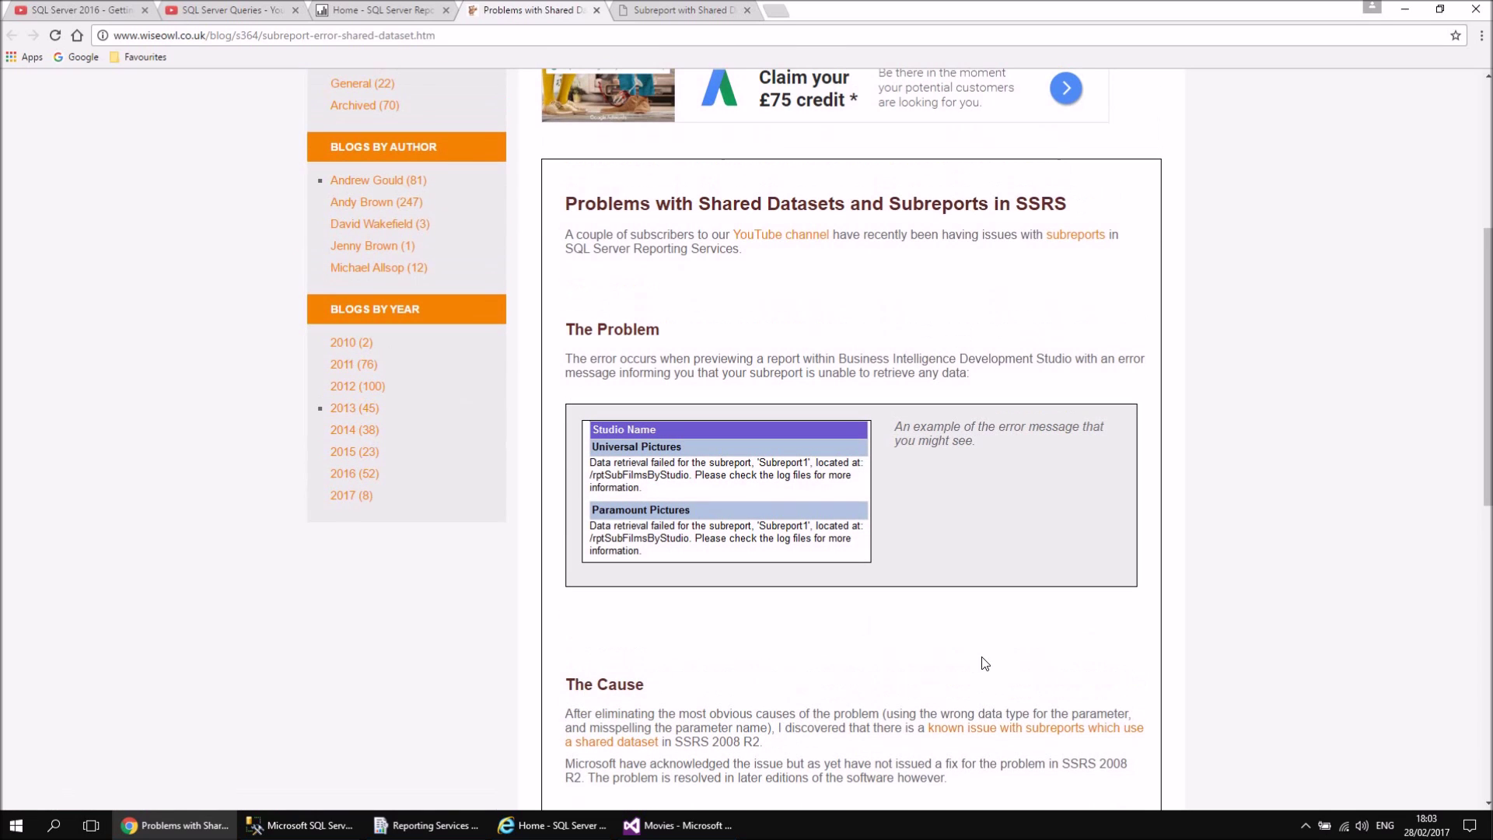
Read the Microsoft Connect comments on the subreport with shared dataset bug, referring back to the blog article.
left_click(680, 13)
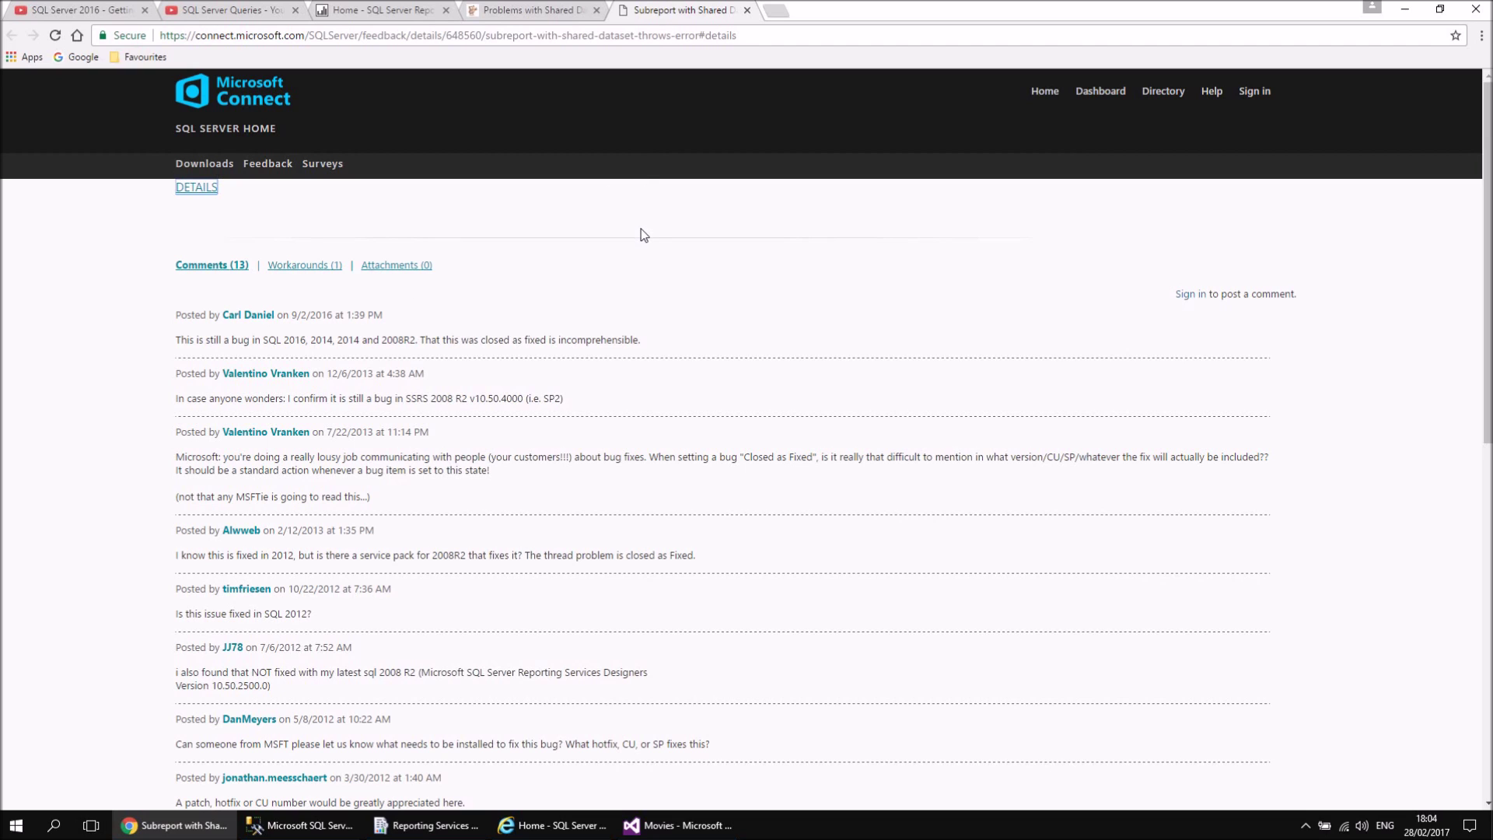
left_click(531, 10)
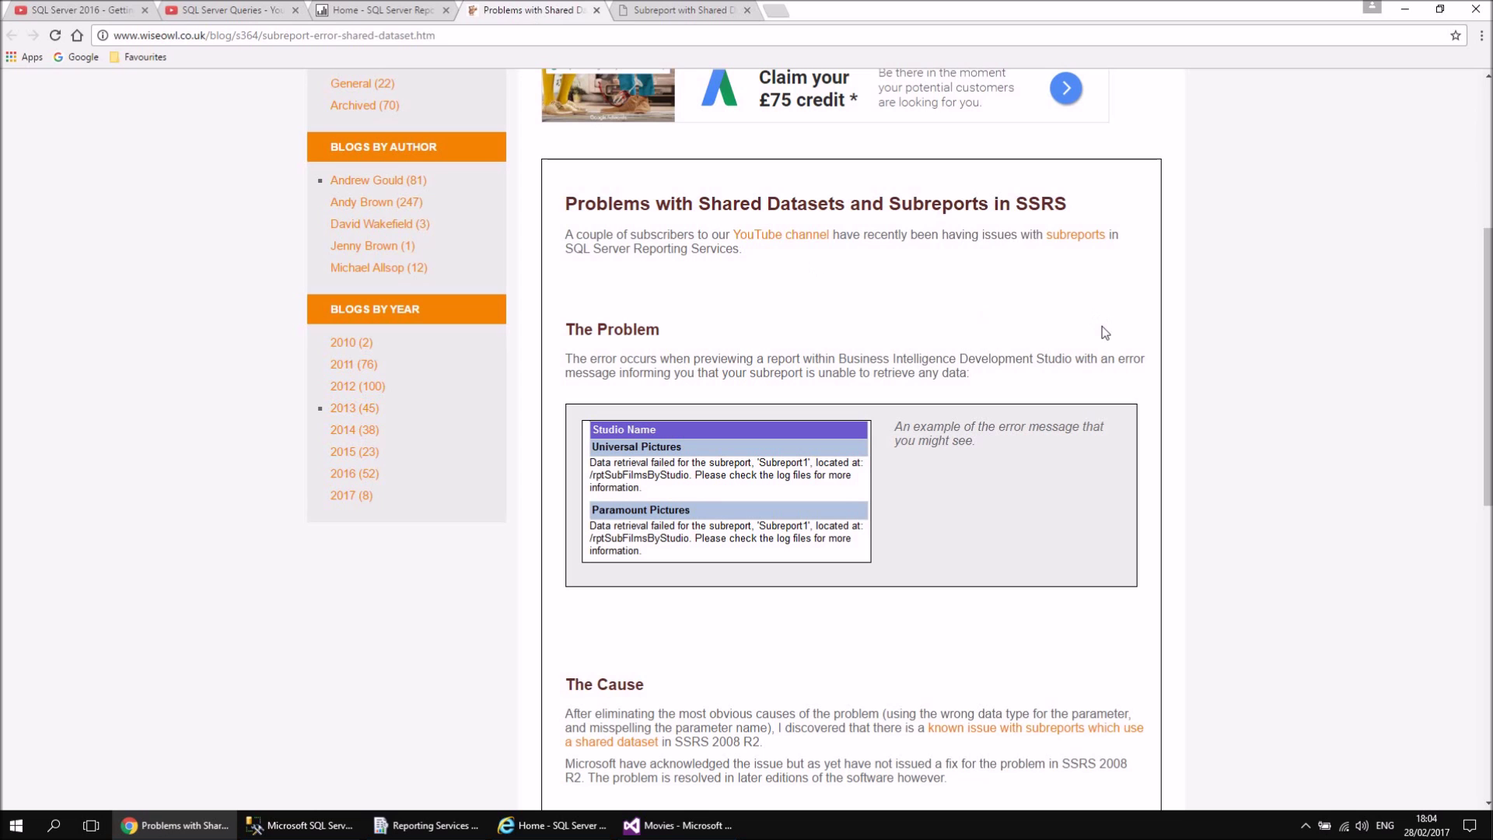
left_click(698, 12)
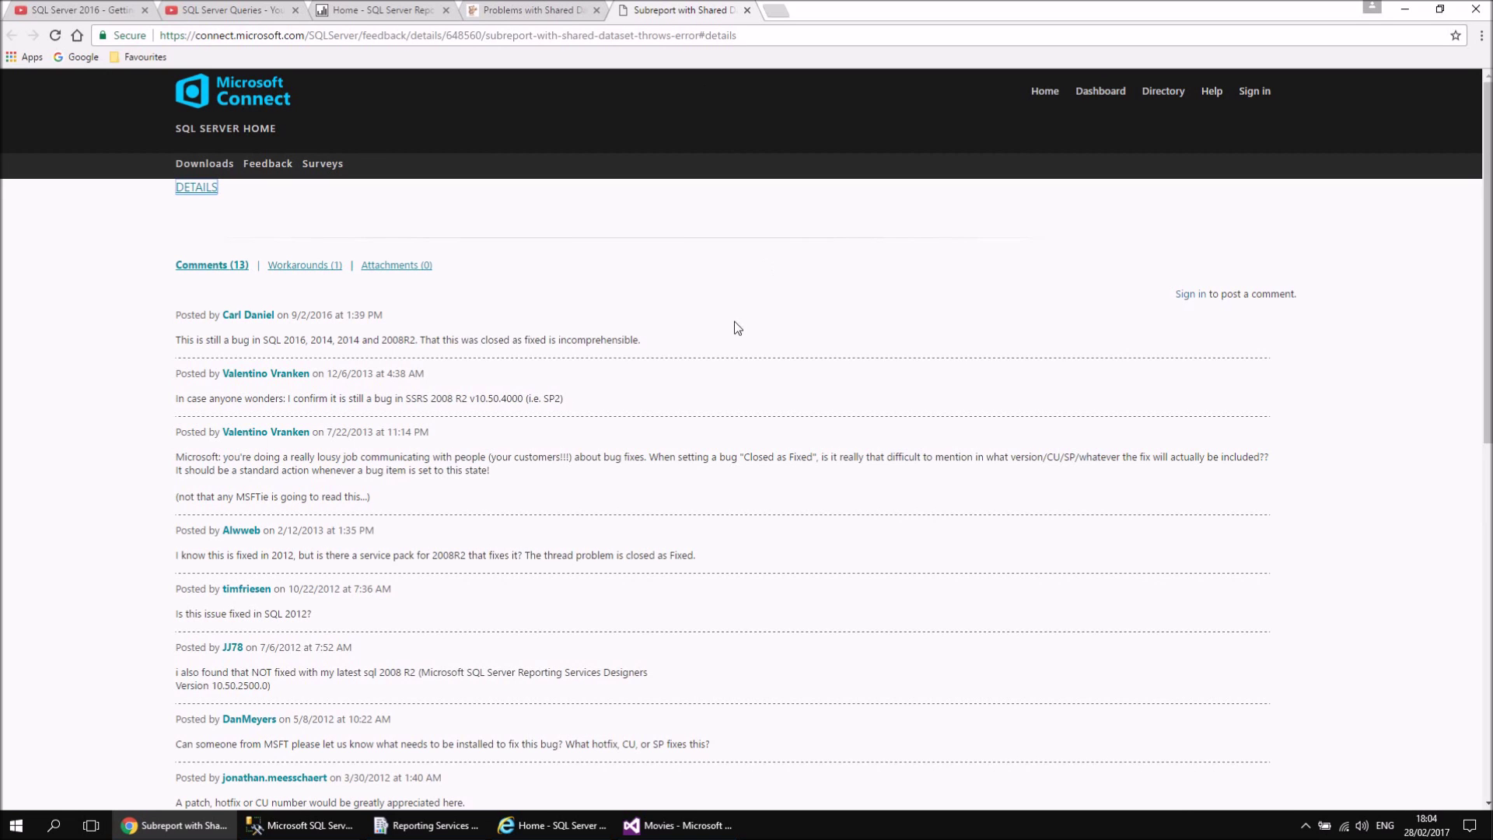
Check the Movies project in Visual Studio, return to the portal in Internet Explorer and view the Movies folder's available actions.
mouse_move(650, 834)
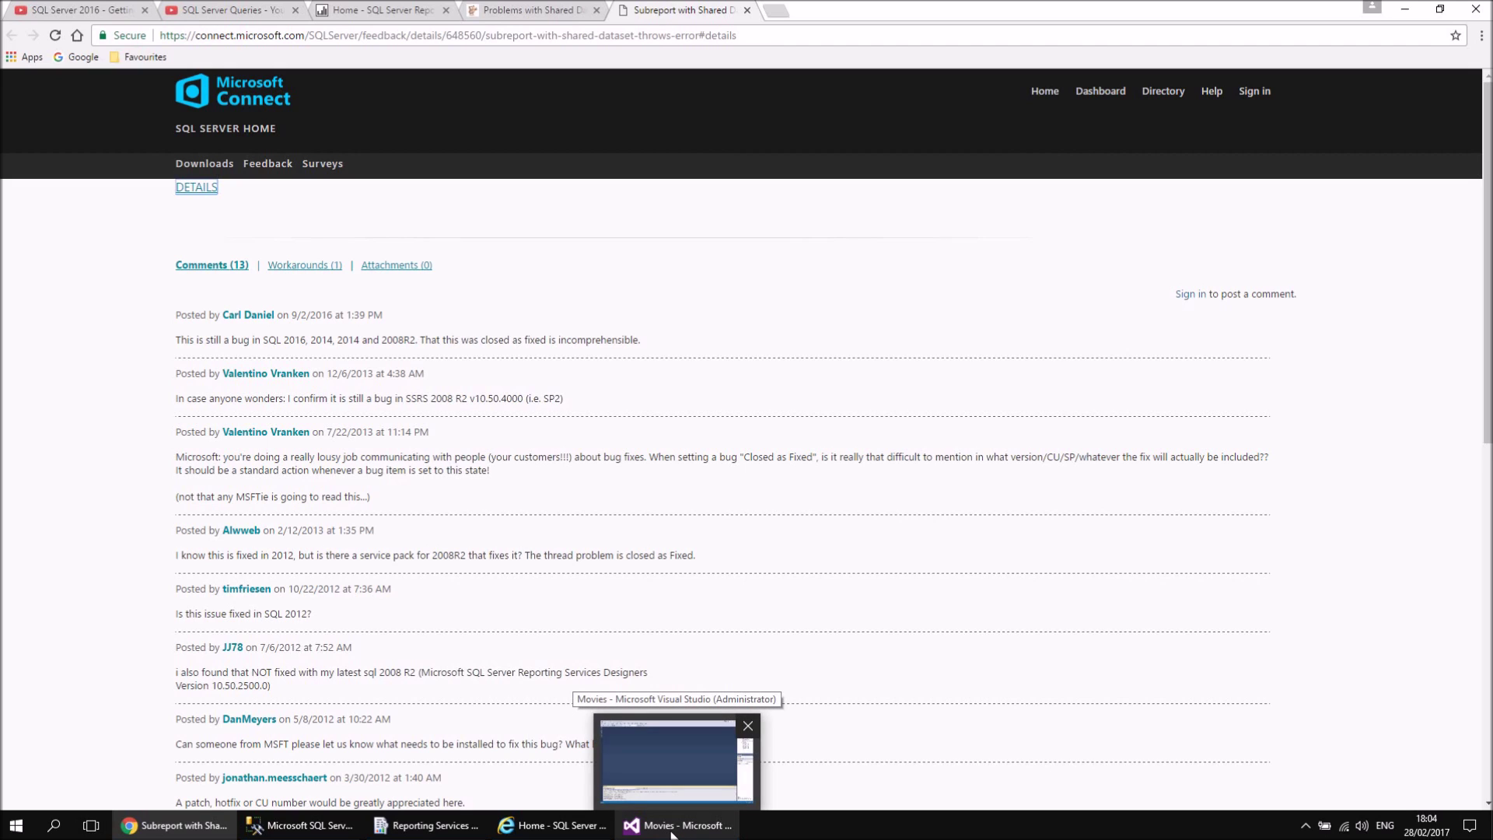
left_click(673, 833)
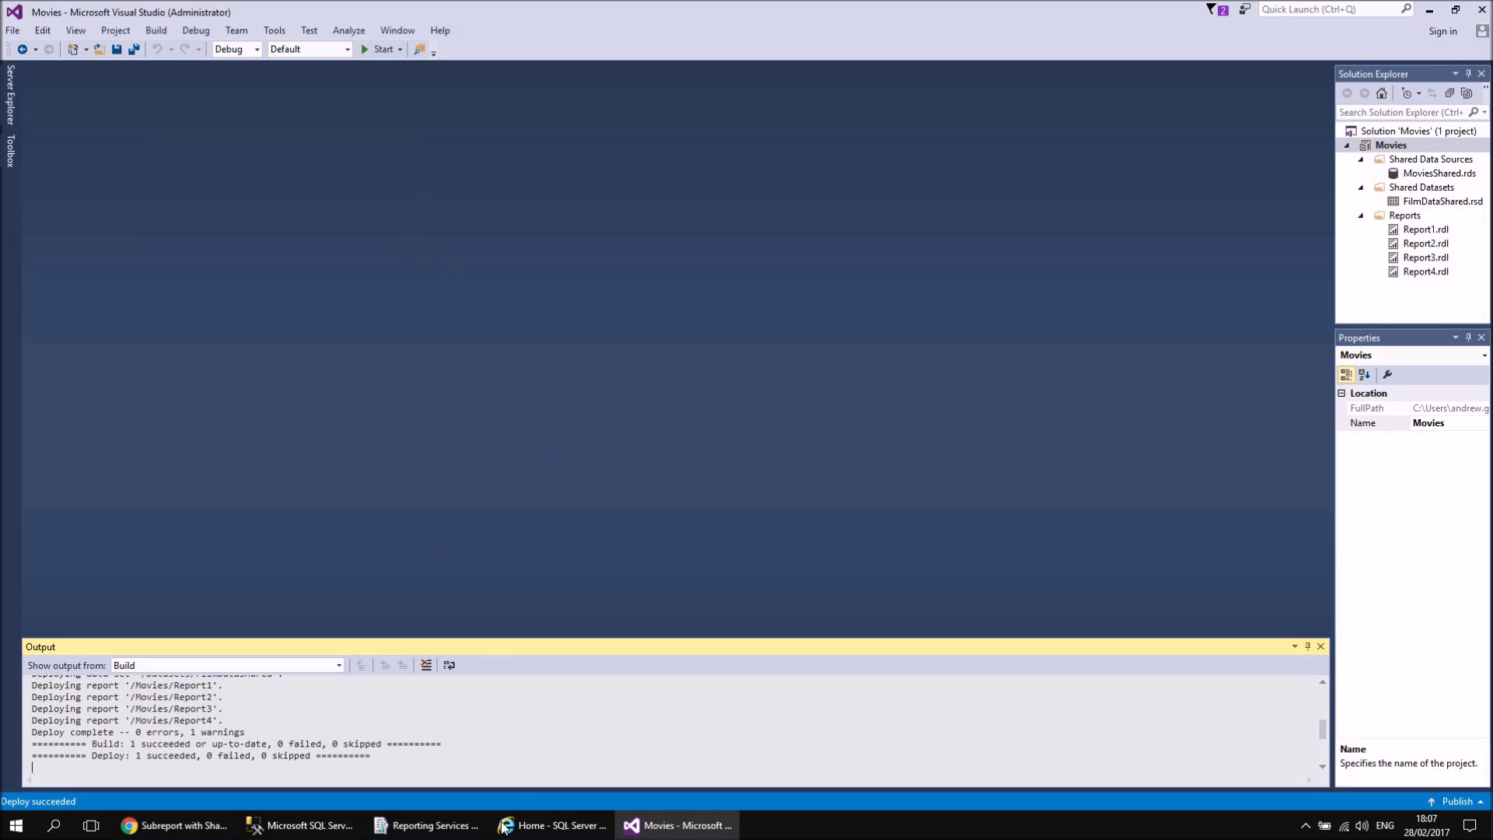
left_click(554, 825)
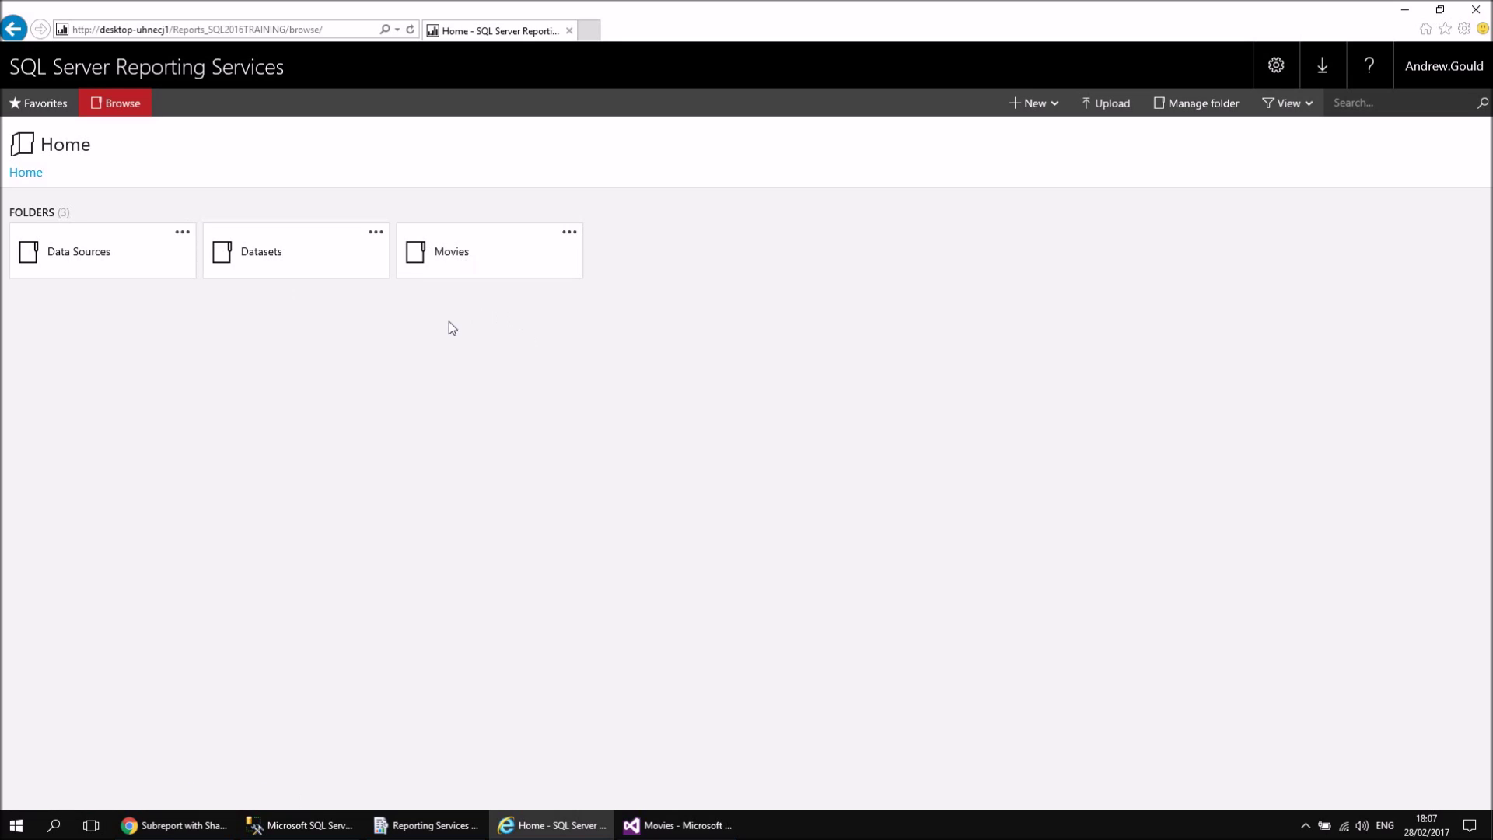
left_click(570, 233)
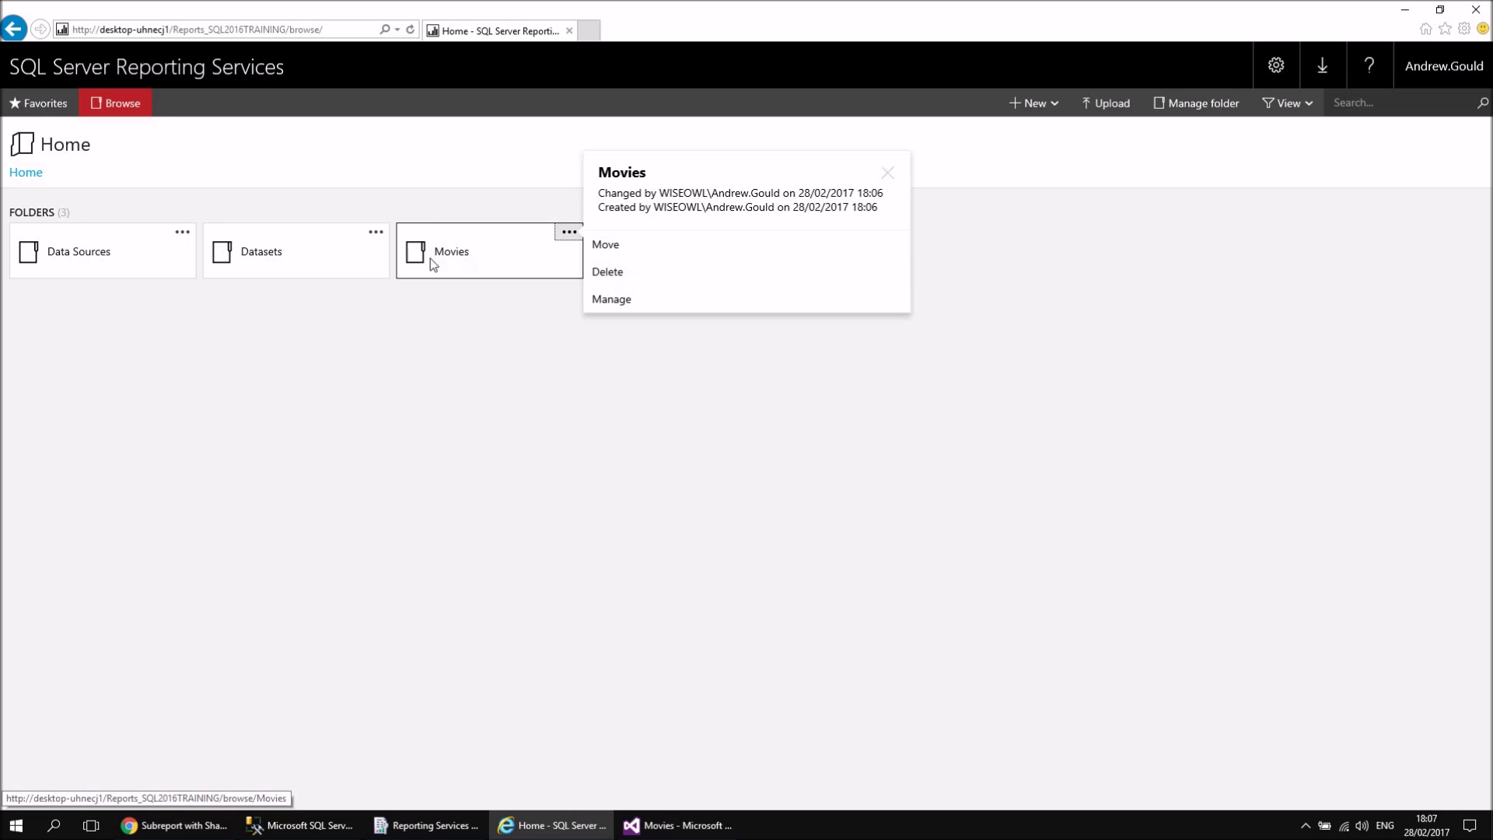
left_click(631, 437)
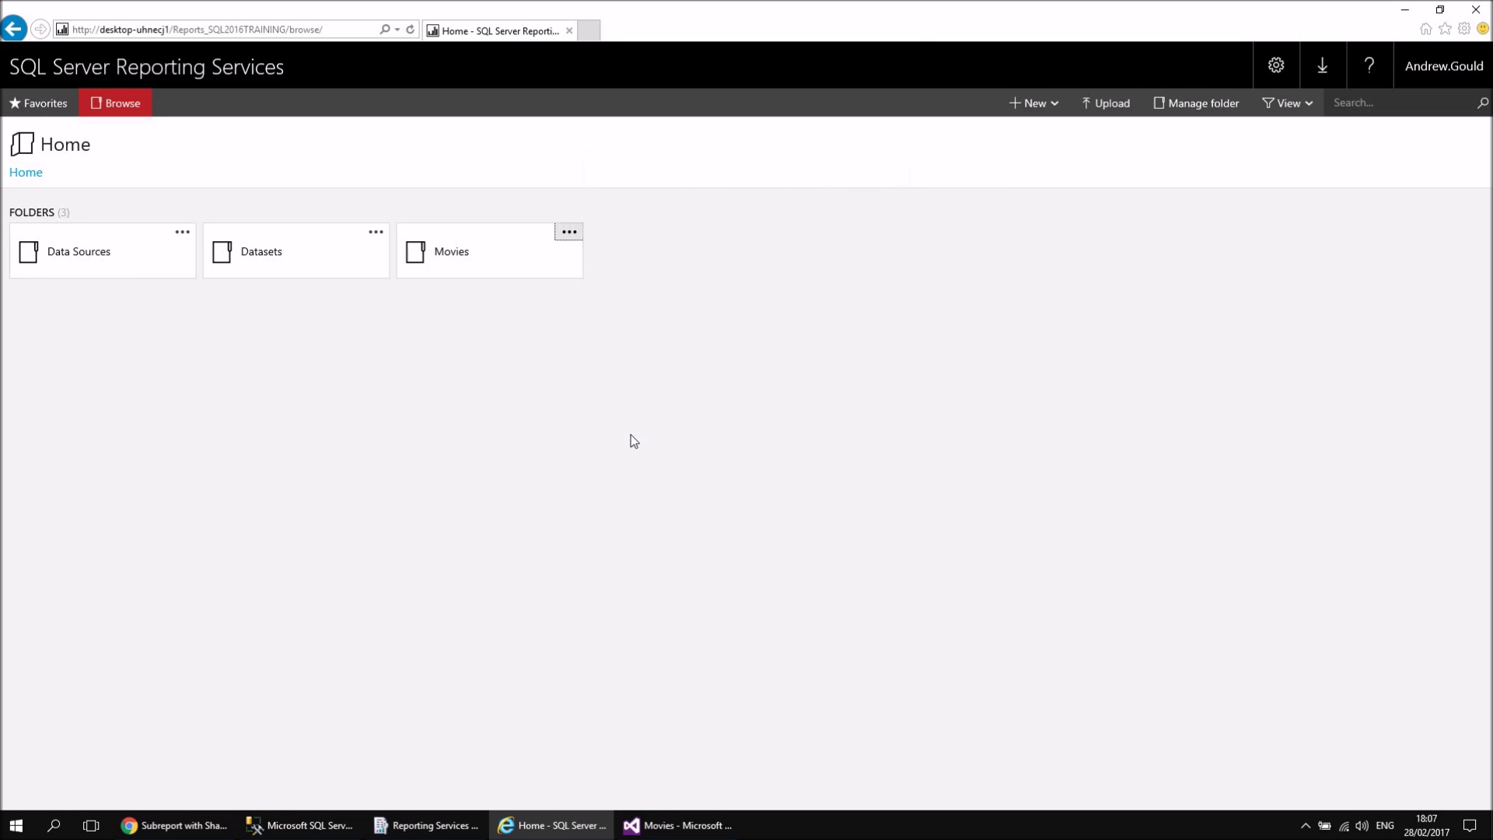
Show the portal's Home folder in List layout and permanently delete the Data Sources and Datasets folders together.
left_click(1301, 110)
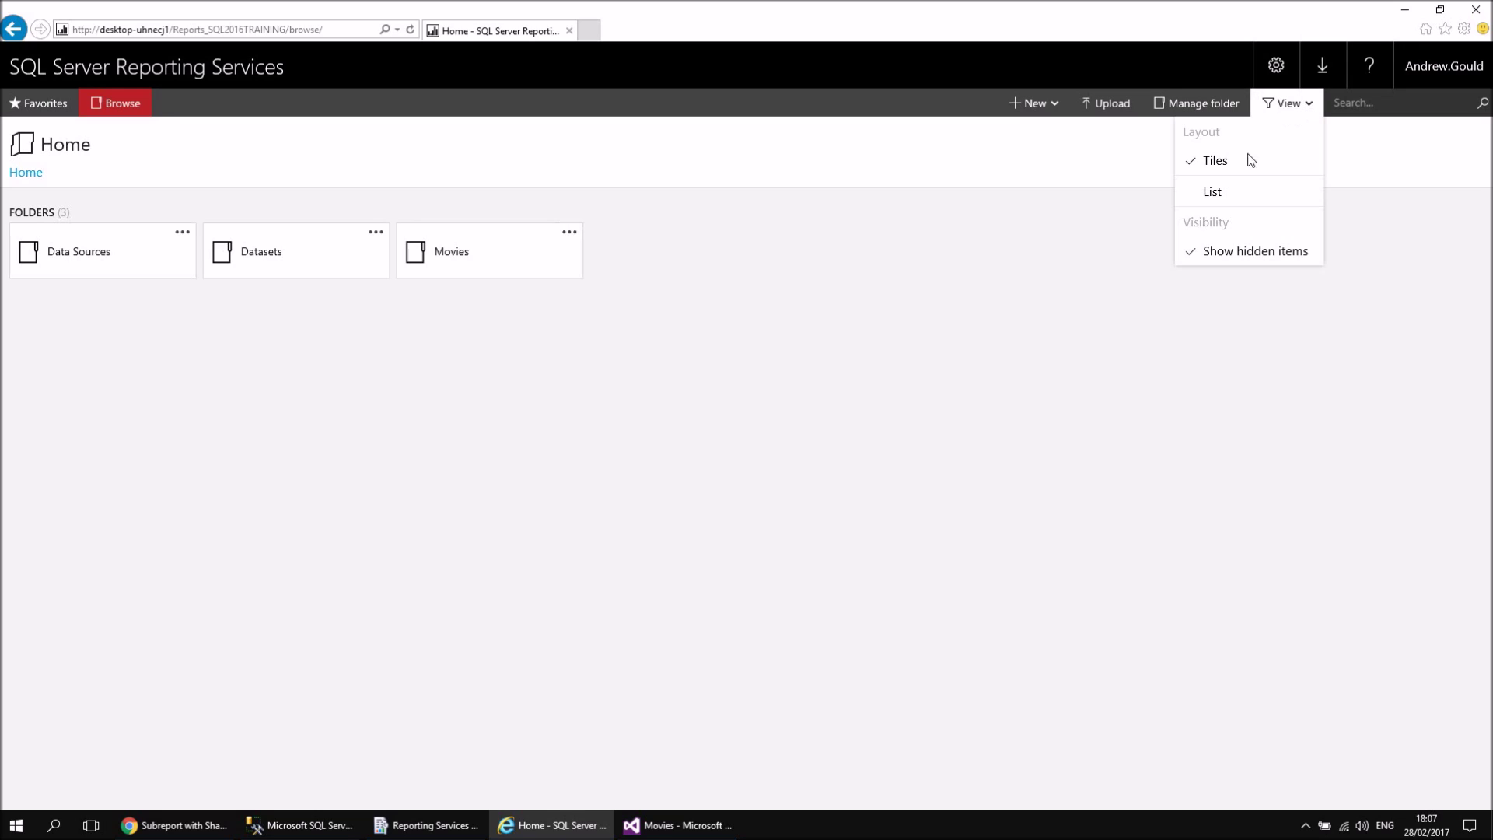
left_click(1213, 194)
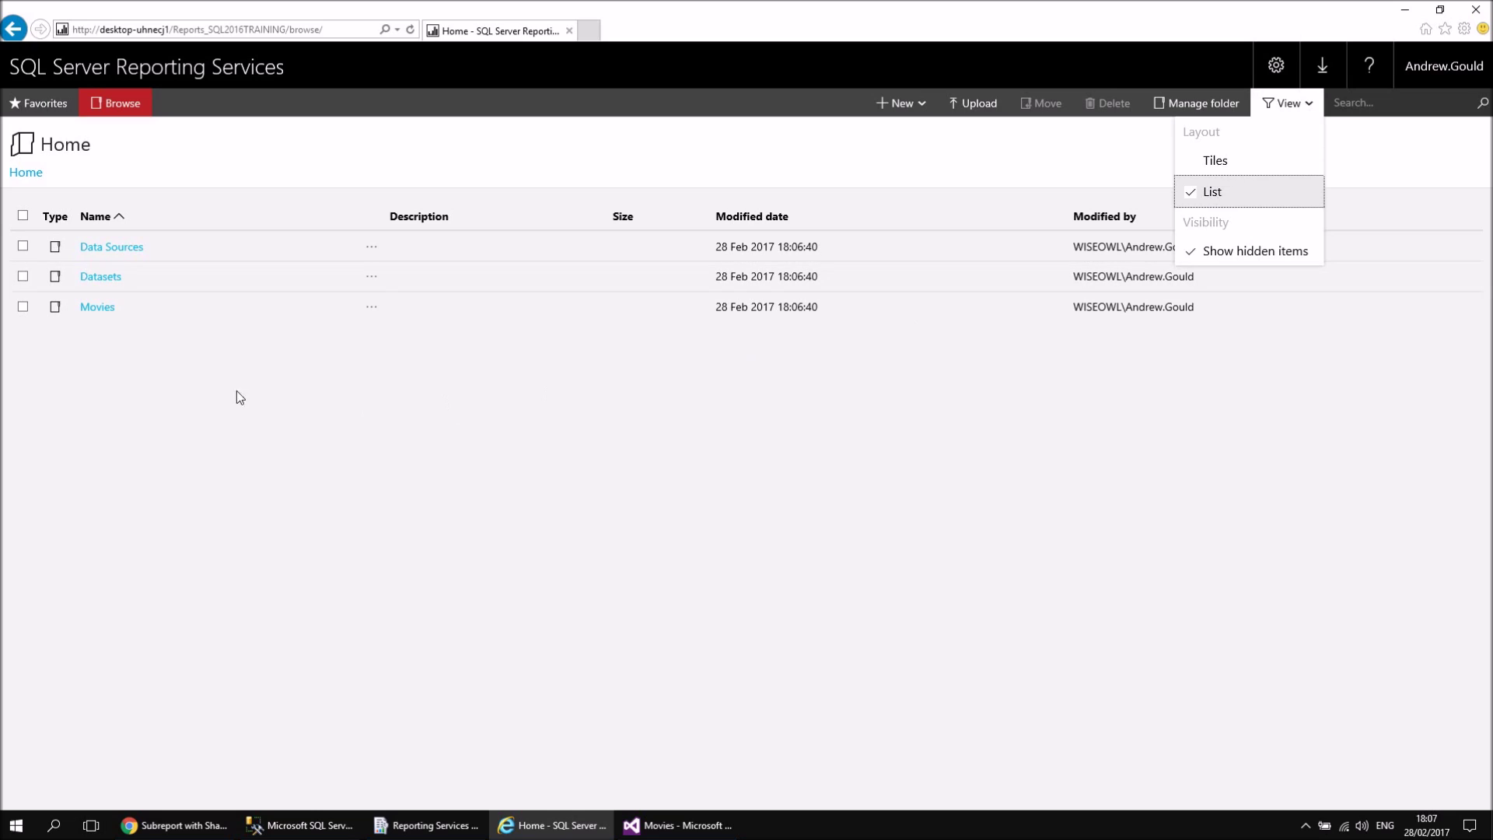
left_click(22, 246)
left_click(22, 276)
left_click_drag(23, 306, 269, 502)
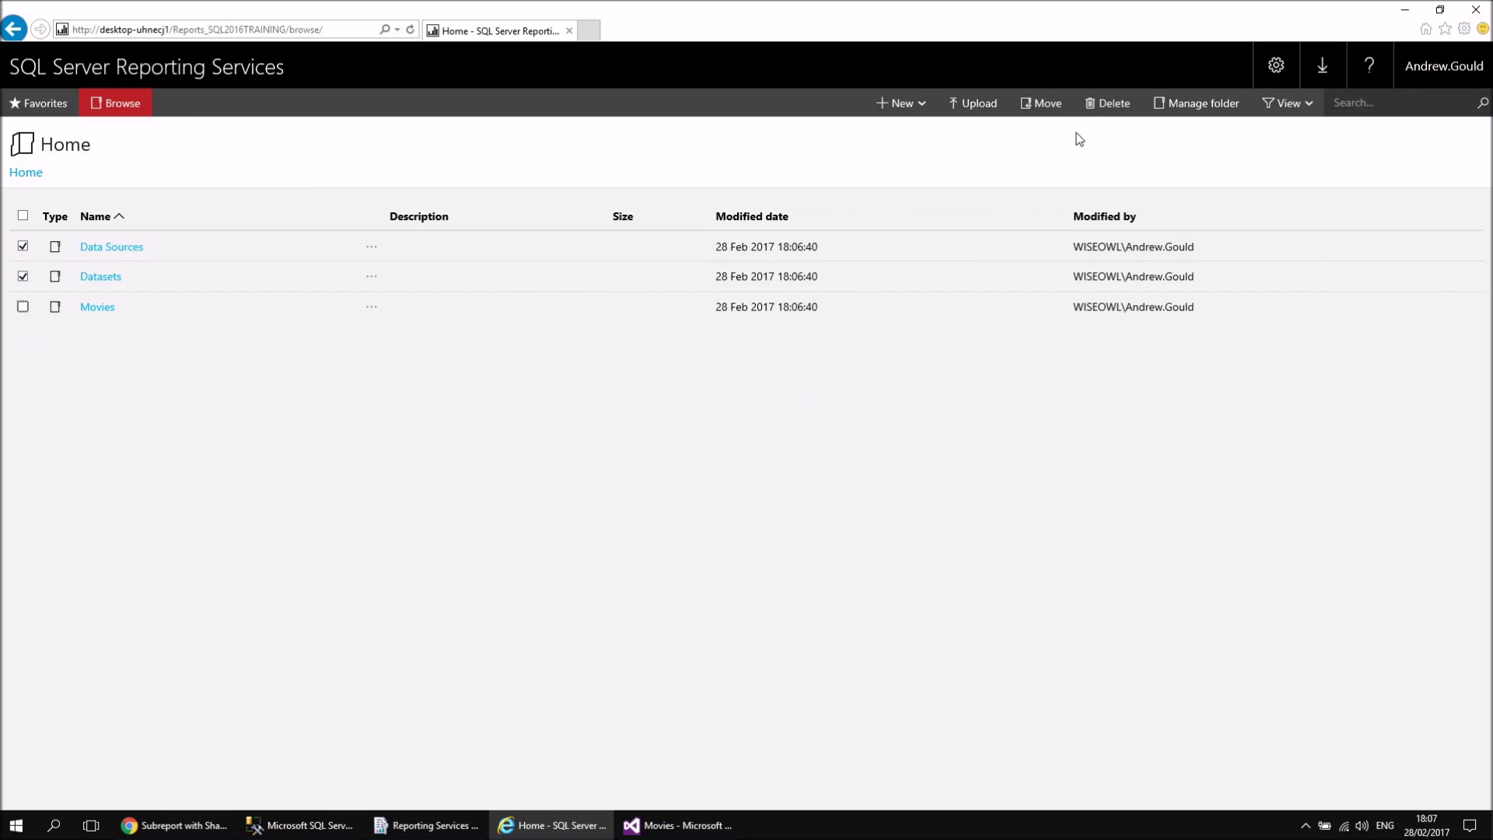
left_click(1113, 109)
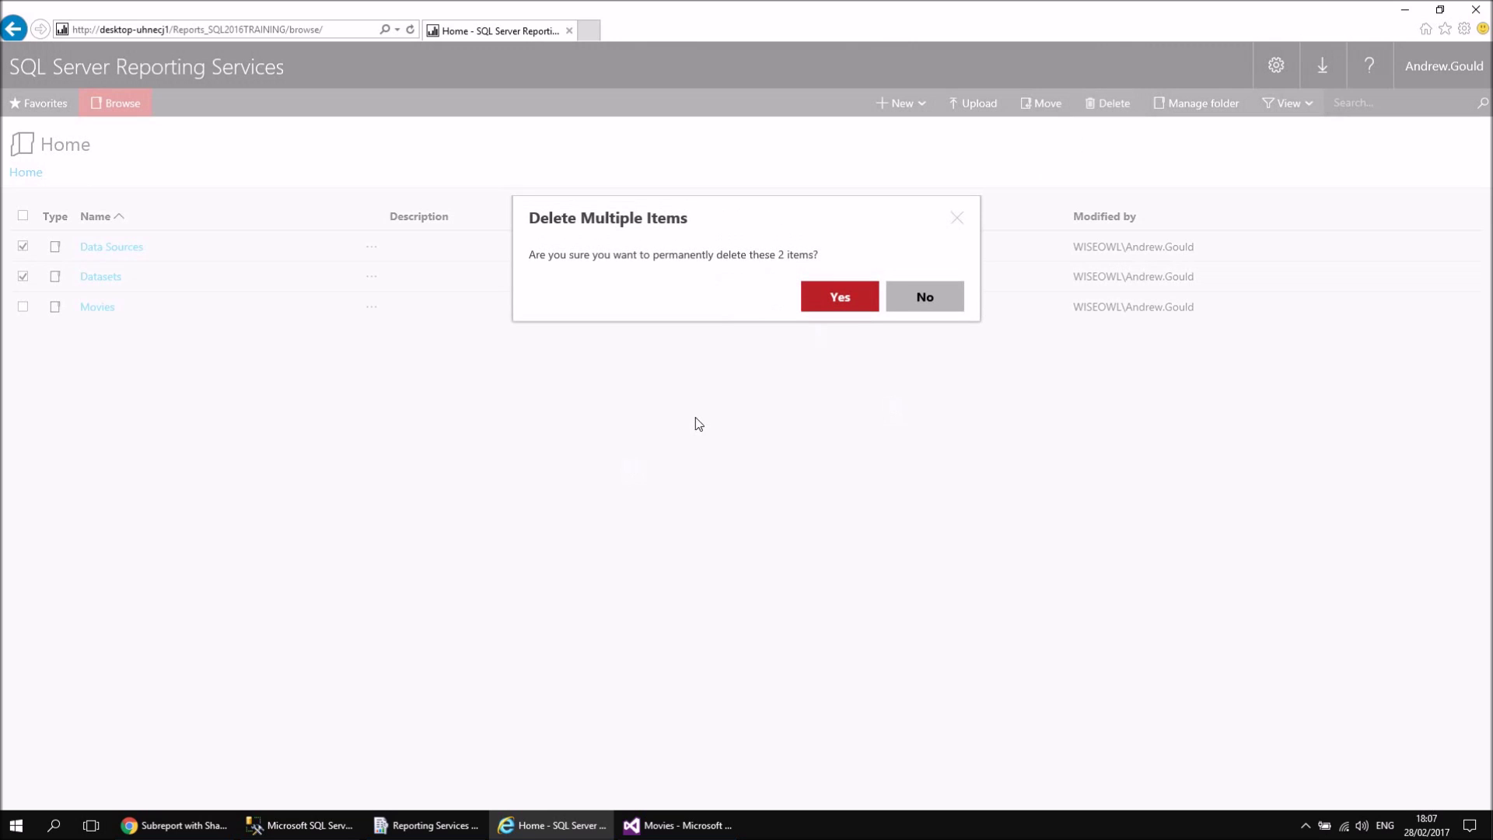
left_click(836, 299)
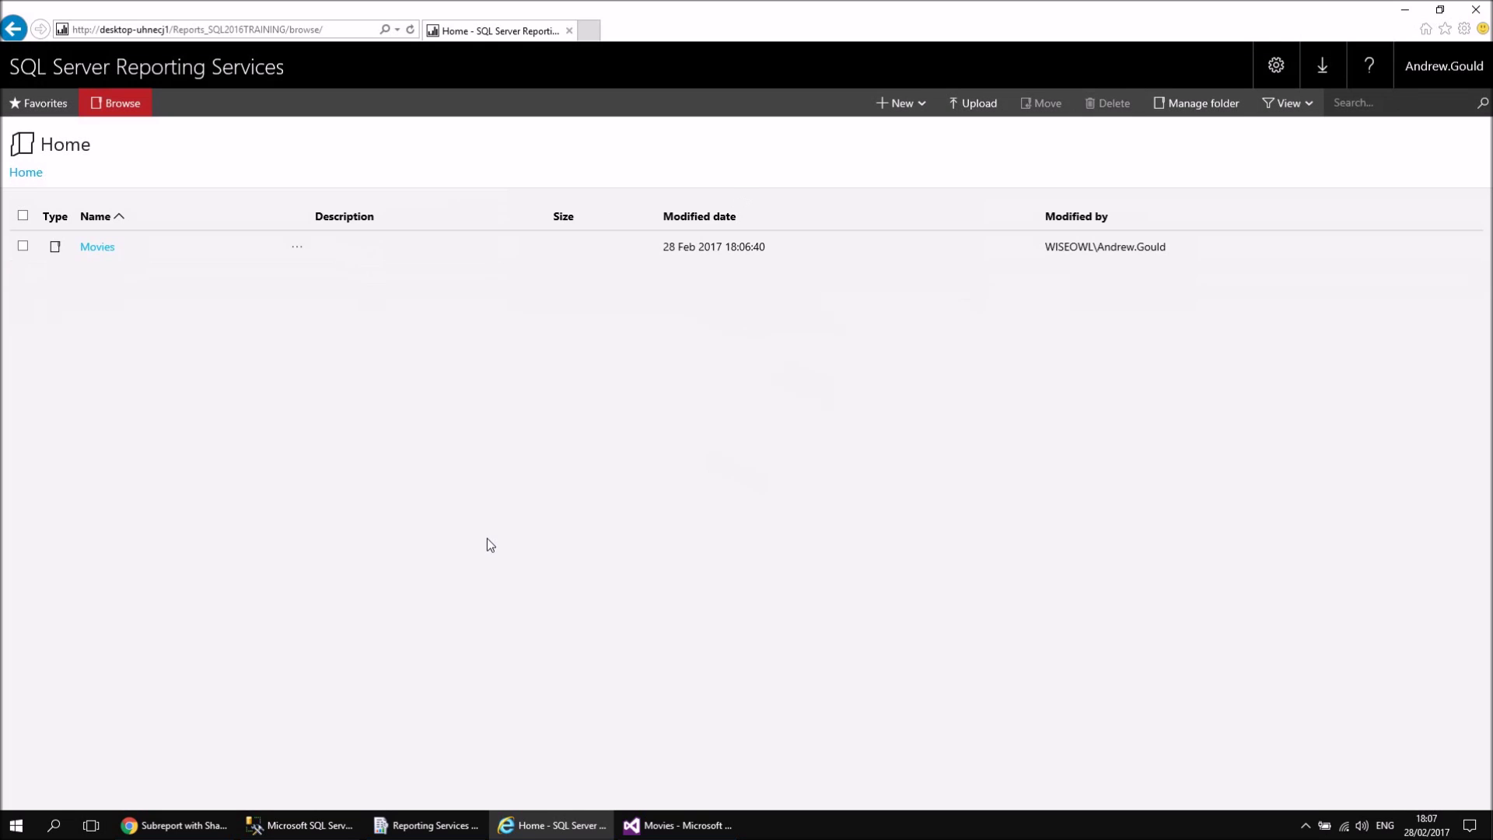
Permanently delete the Movies folder from the portal's Home folder.
left_click(22, 246)
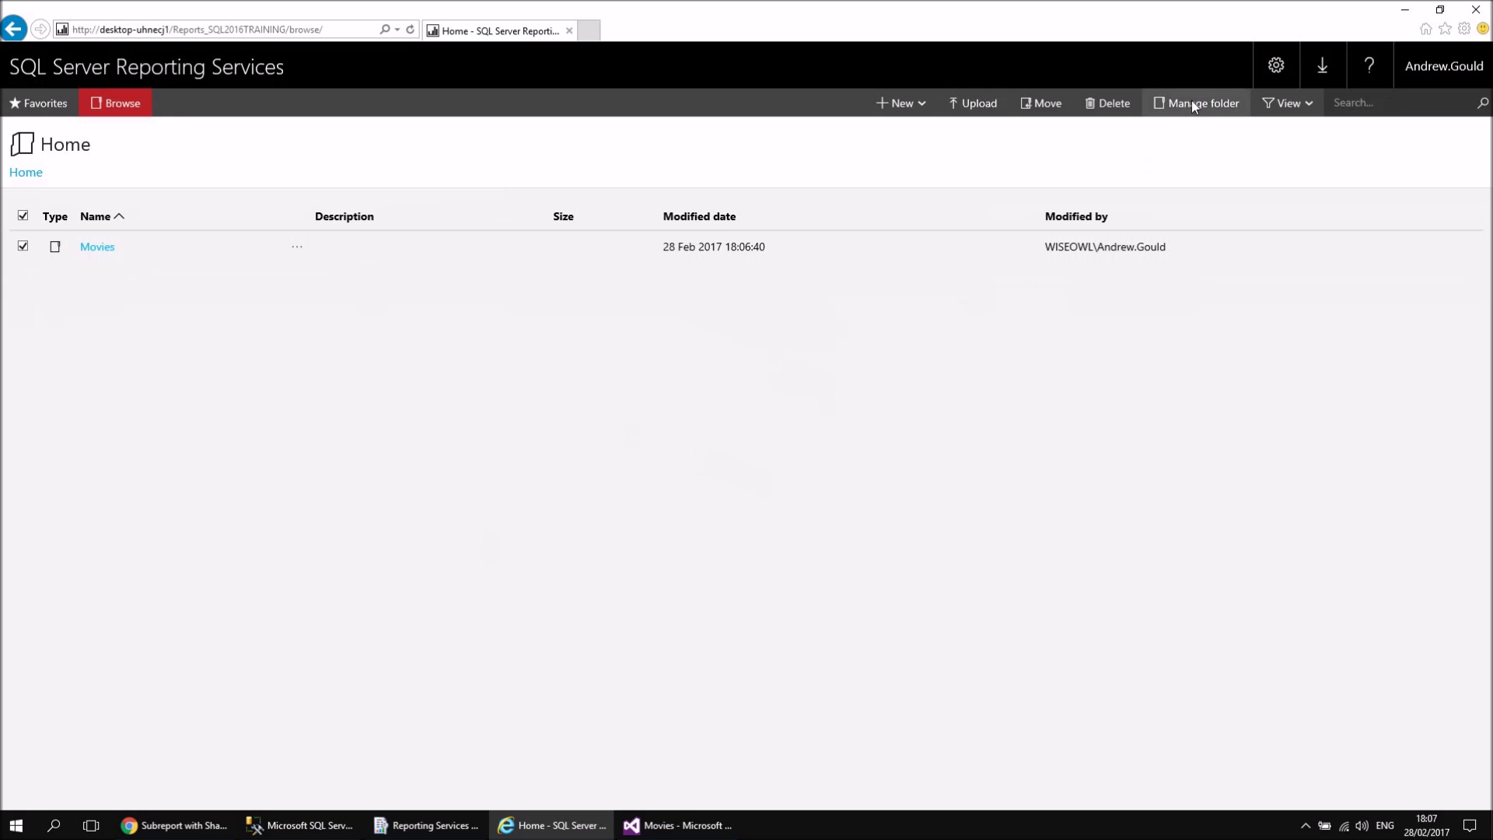
left_click(1114, 103)
left_click(837, 294)
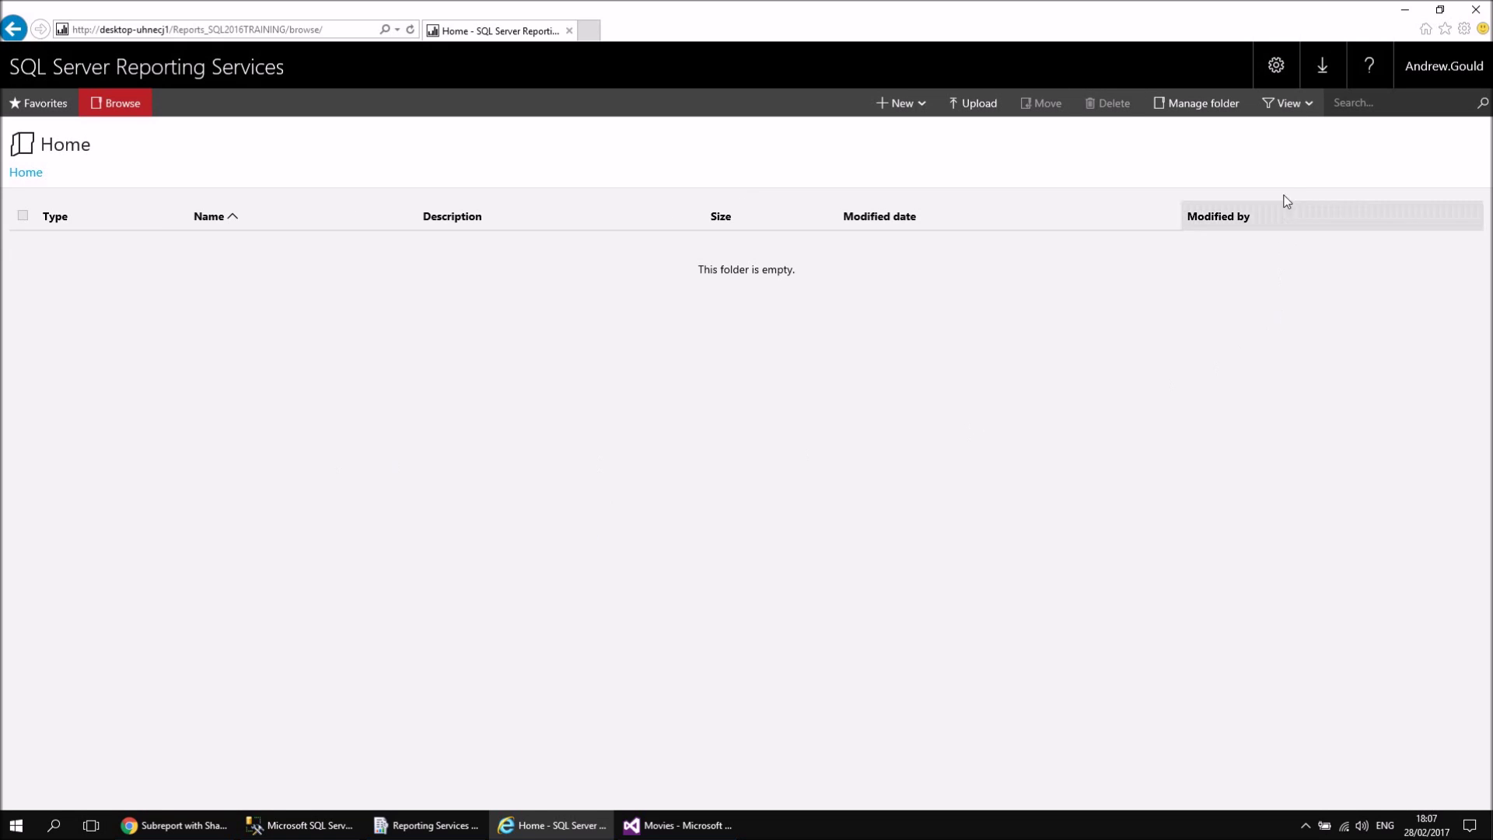
Set the Home folder's layout back to Tiles.
left_click(1305, 103)
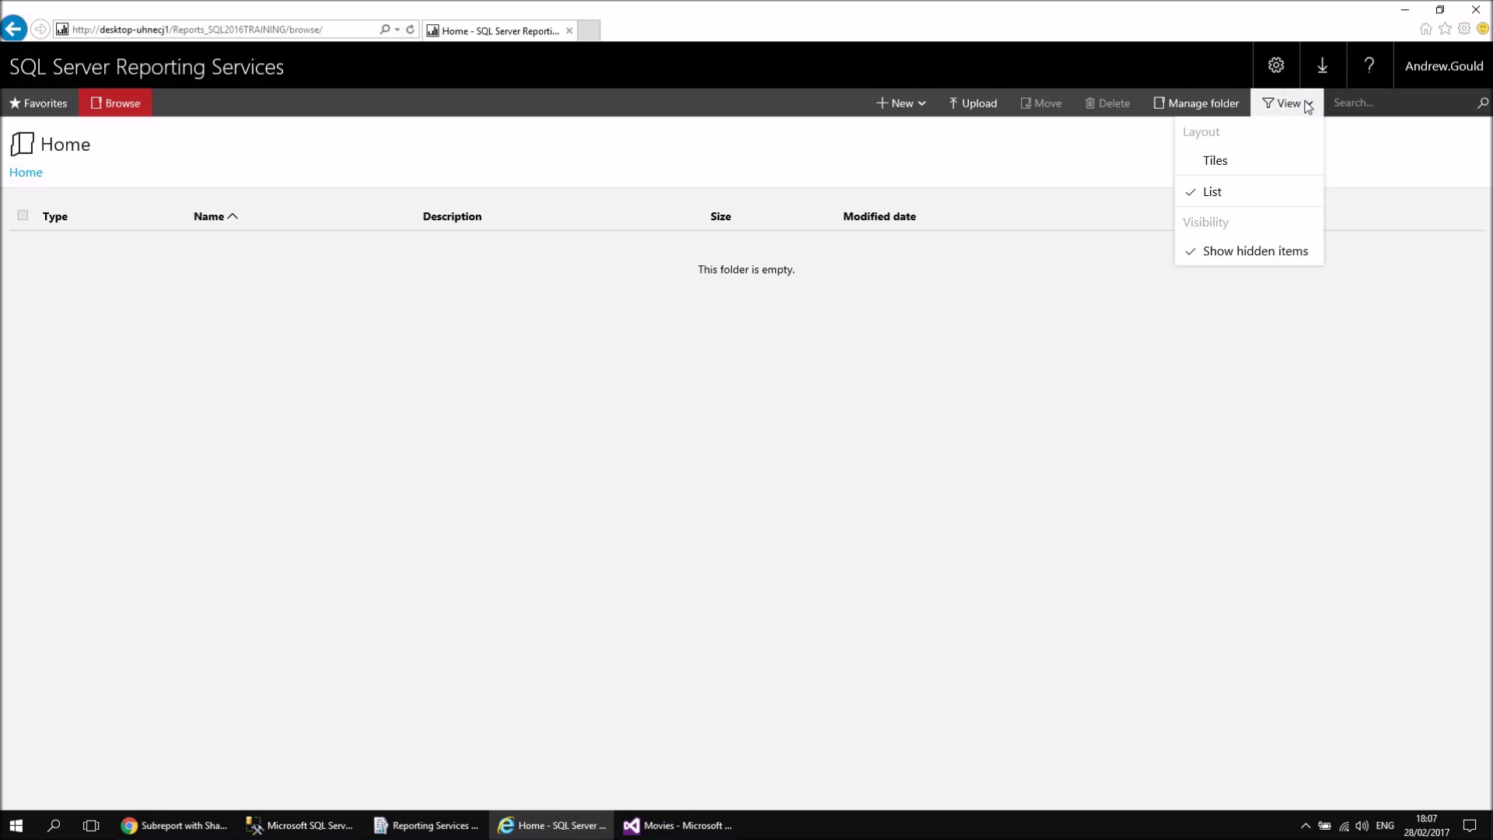
left_click(1225, 164)
left_click(294, 362)
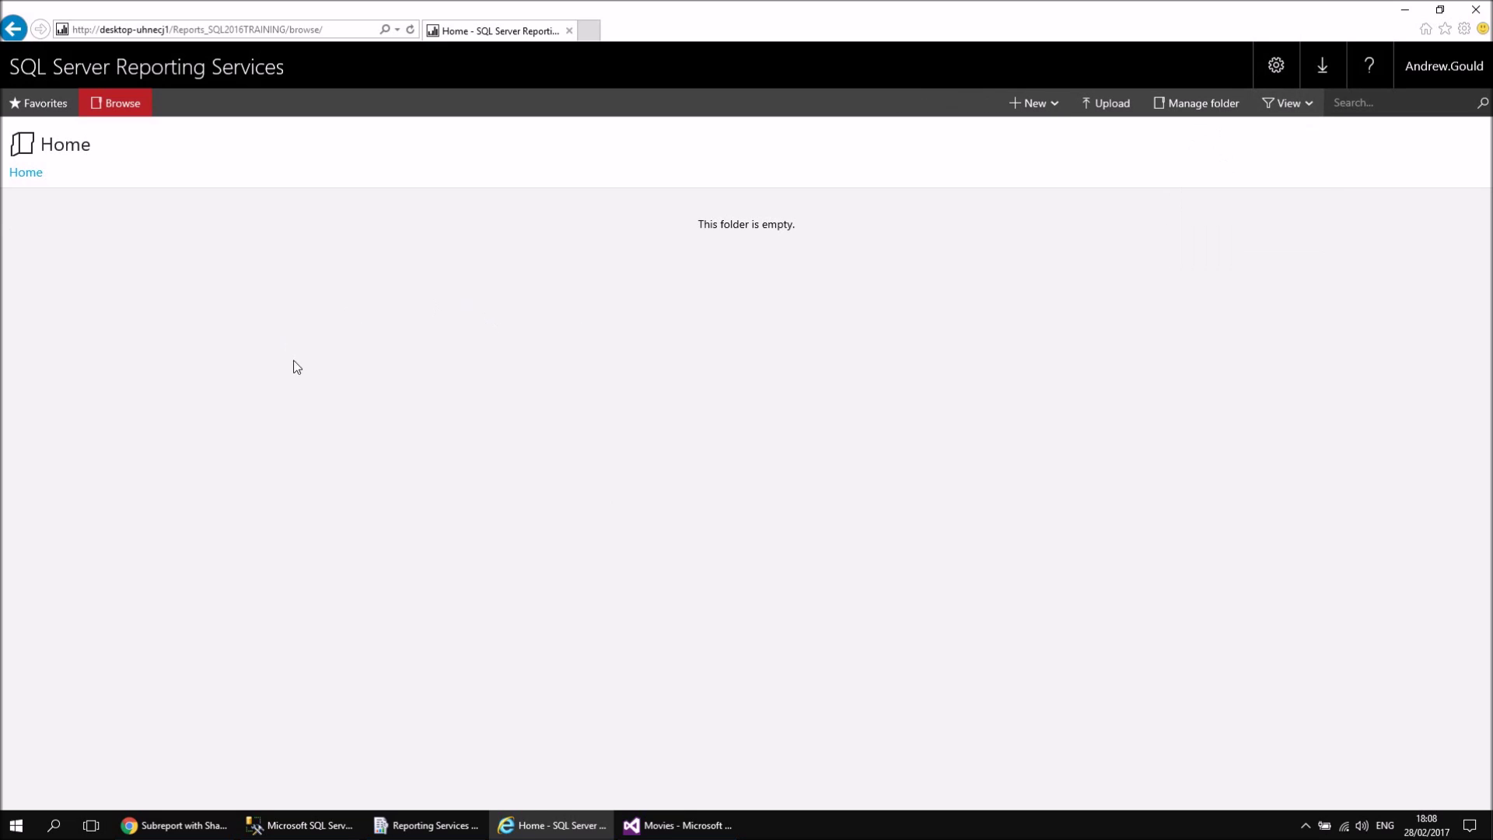